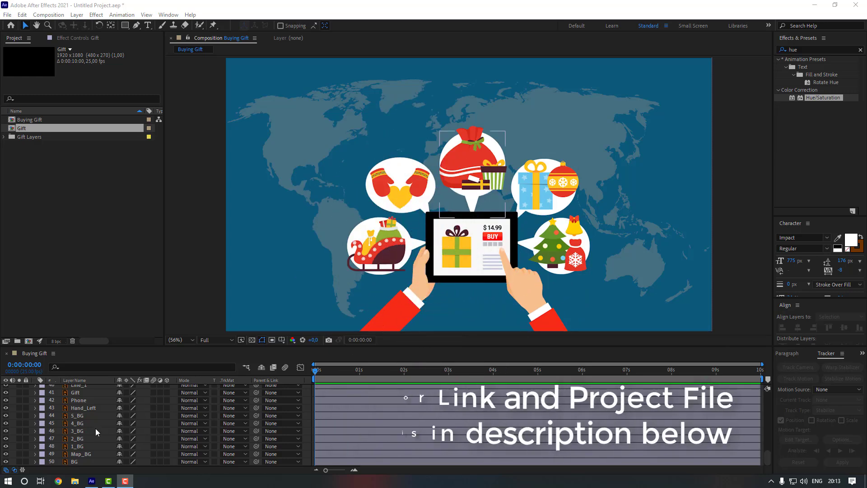
Lock the BG layer and select the Map_BG layer
{"action": "left_click", "coordinate": [90, 461]}
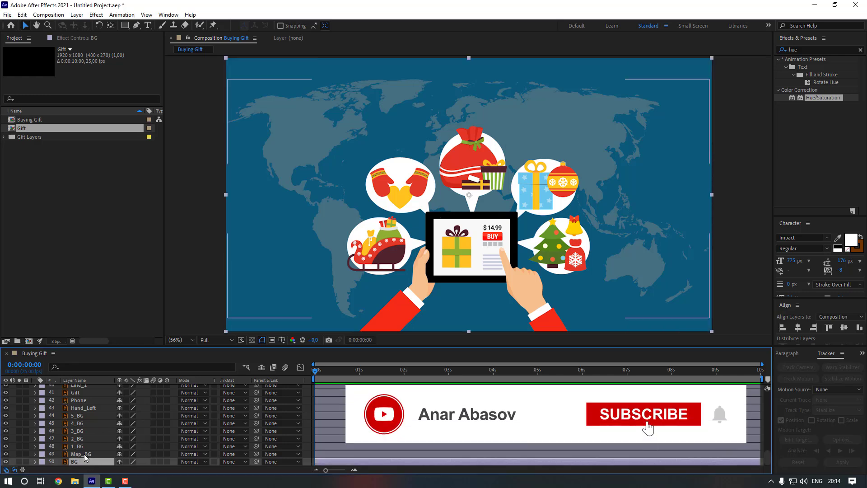
{"action": "left_click", "coordinate": [25, 461]}
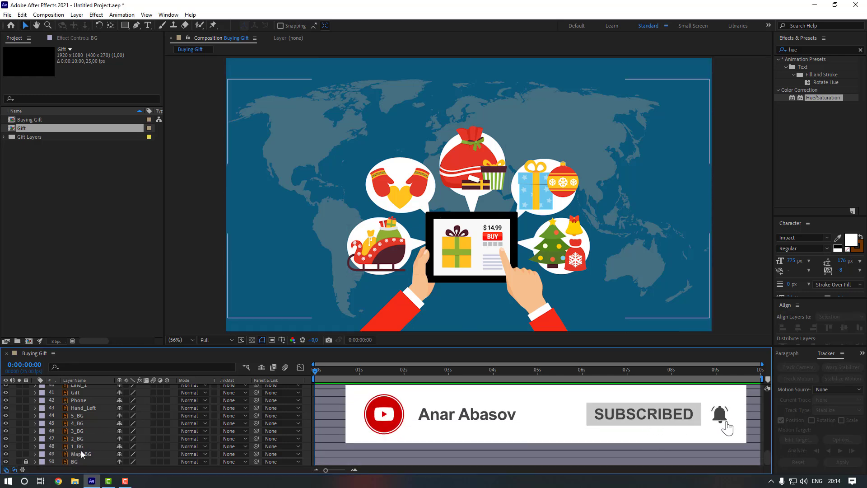
{"action": "left_click", "coordinate": [205, 265]}
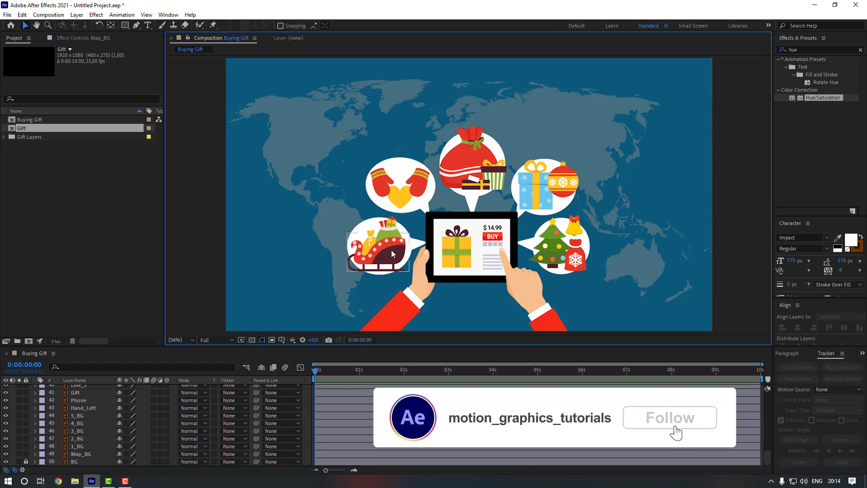
{"action": "key", "text": "apostrophe"}
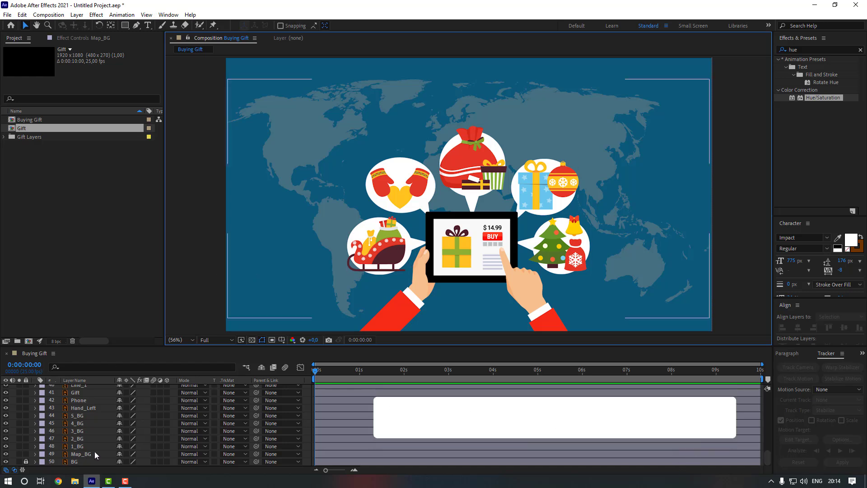
Isolate the 1_BG speech bubble and move its anchor point to the tip of its tail
{"action": "left_click", "coordinate": [89, 447]}
{"action": "left_click", "coordinate": [20, 447]}
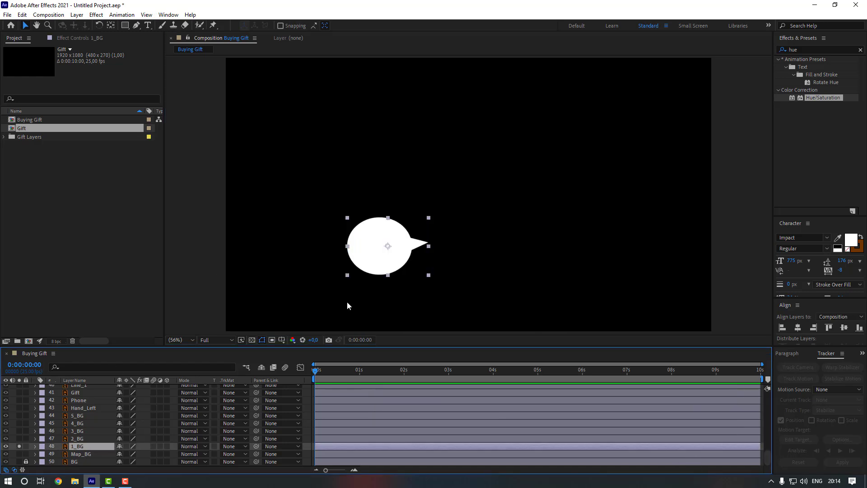
{"action": "key", "text": "y"}
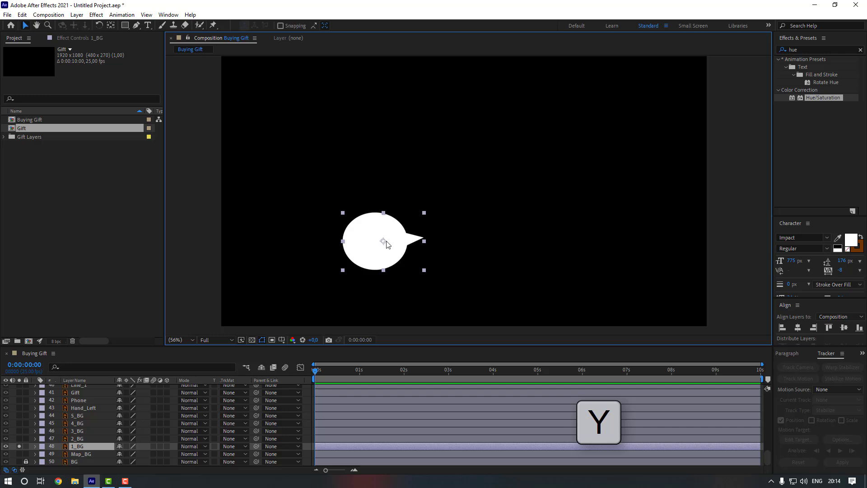
{"action": "left_click_drag", "start_coordinate": [384, 242], "coordinate": [418, 238]}
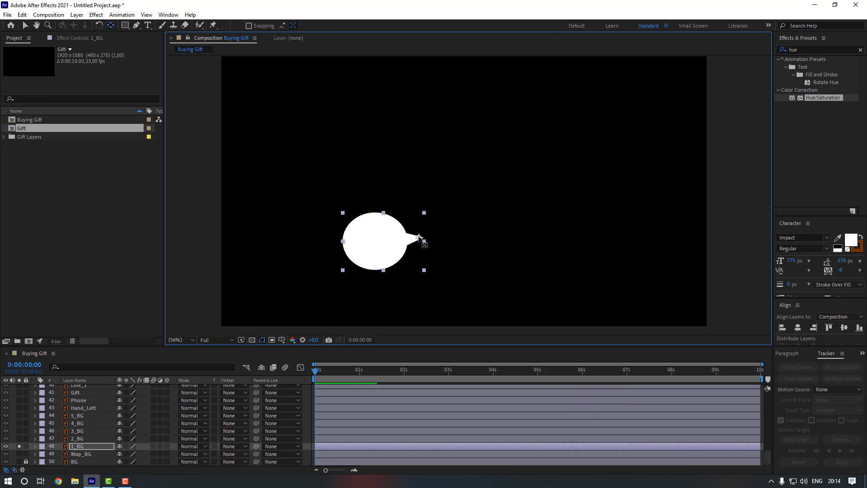
{"action": "left_click", "coordinate": [19, 446]}
Isolate the 2_BG speech bubble and move its anchor point to its tail tip
{"action": "left_click", "coordinate": [20, 438]}
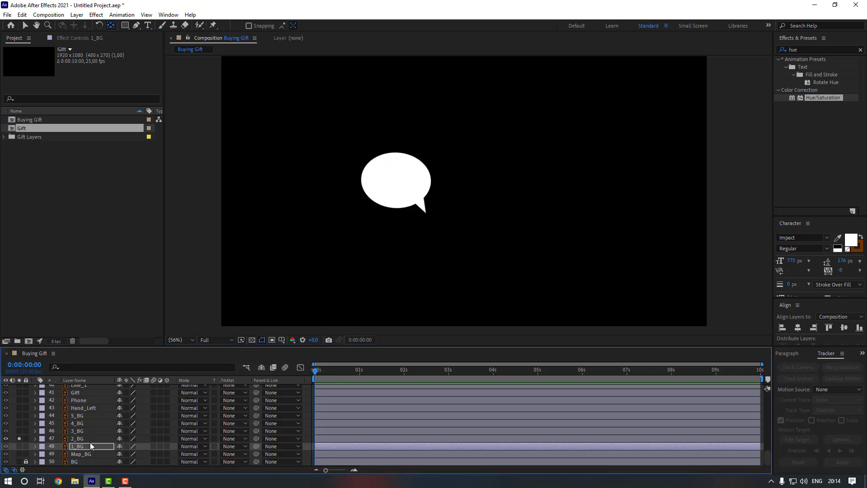
{"action": "left_click", "coordinate": [394, 207]}
{"action": "left_click_drag", "start_coordinate": [396, 183], "coordinate": [424, 208]}
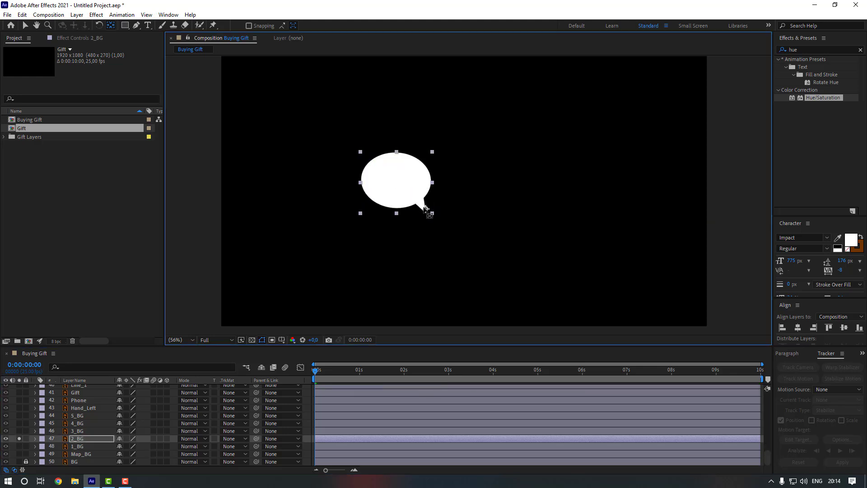
Place the anchor point of the 4_BG speech bubble at the tip of its tail
{"action": "key", "text": "ctrl+Up"}
{"action": "key", "text": "ctrl+Up"}
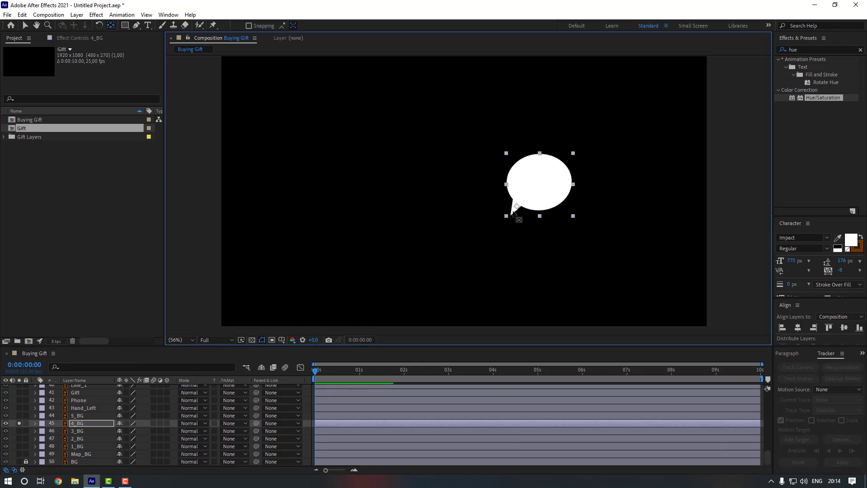
{"action": "left_click_drag", "start_coordinate": [513, 212], "coordinate": [512, 214]}
{"action": "left_click", "coordinate": [19, 423]}
Isolate the 5_BG speech bubble and move its anchor point to the tip of its tail
{"action": "left_click", "coordinate": [19, 416]}
{"action": "left_click", "coordinate": [548, 244]}
{"action": "left_click_drag", "start_coordinate": [549, 241], "coordinate": [515, 238]}
{"action": "left_click", "coordinate": [19, 415]}
Isolate the Hand_Left layer and move its anchor point down to the wrist
{"action": "left_click", "coordinate": [83, 409]}
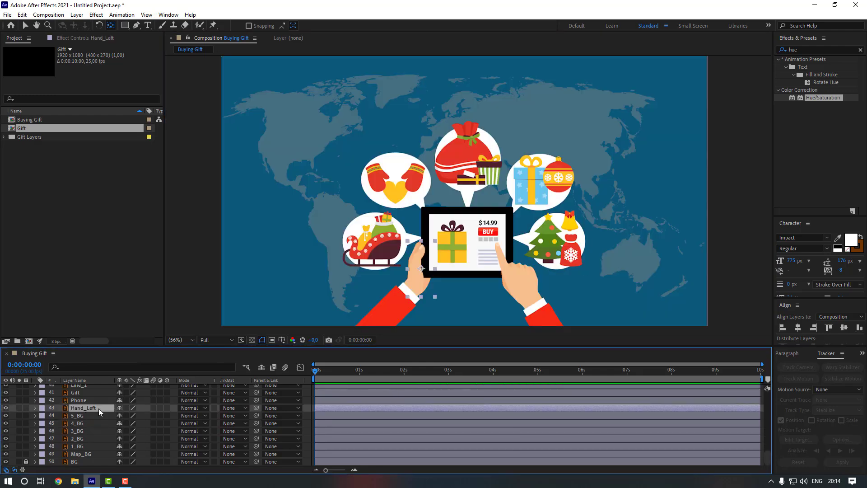
{"action": "left_click", "coordinate": [19, 408]}
{"action": "scroll", "coordinate": [417, 302], "scroll_direction": "up", "scroll_amount": 2}
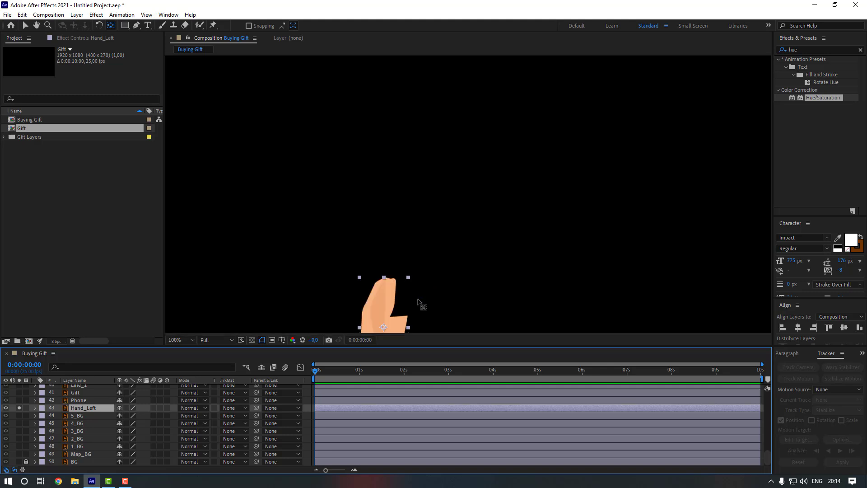
{"action": "left_click_drag", "start_coordinate": [416, 292], "coordinate": [410, 202]}
{"action": "left_click_drag", "start_coordinate": [378, 238], "coordinate": [367, 252]}
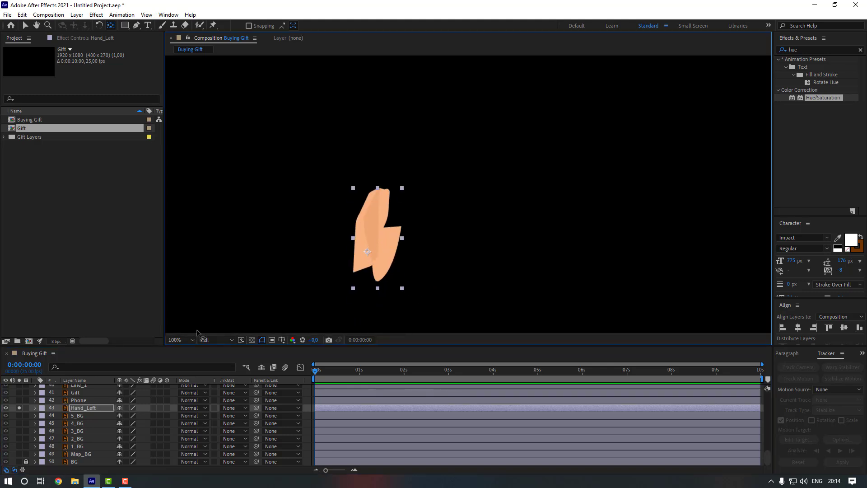
{"action": "left_click", "coordinate": [19, 408]}
Isolate the Gift layer and move its anchor point to the bottom centre of the gift box
{"action": "left_click", "coordinate": [81, 392]}
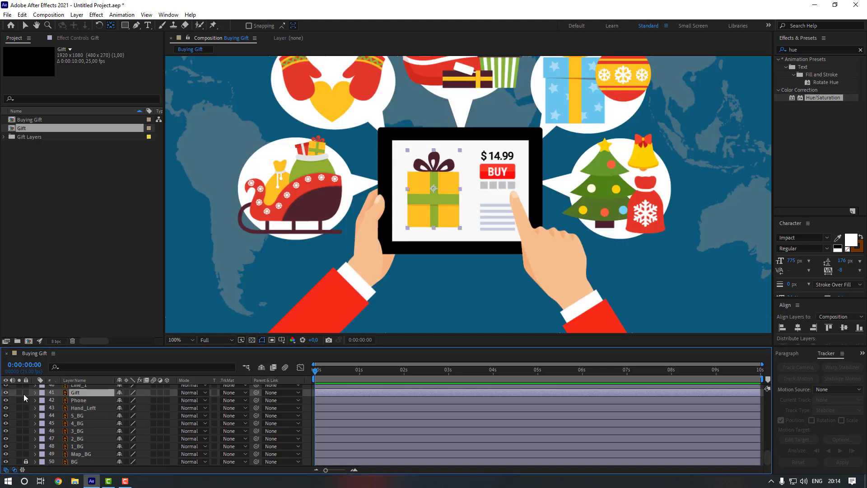
{"action": "left_click", "coordinate": [19, 392]}
{"action": "scroll", "coordinate": [424, 190], "scroll_direction": "up", "scroll_amount": 1}
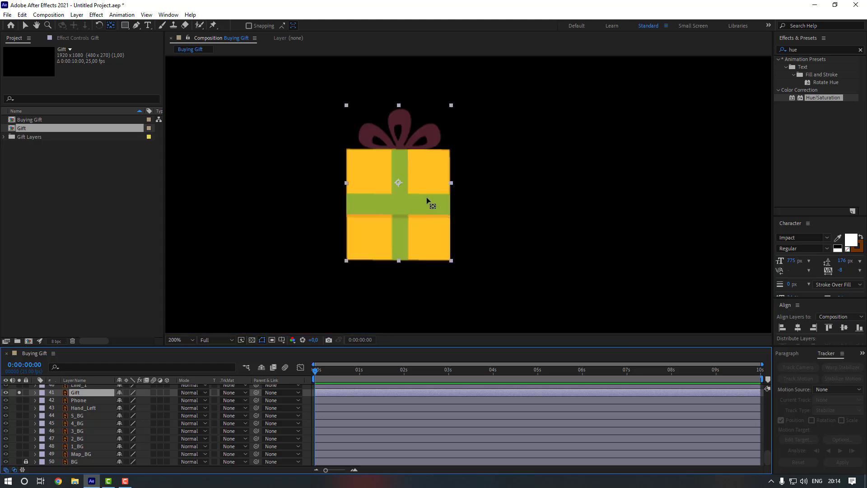
{"action": "left_click_drag", "start_coordinate": [398, 183], "coordinate": [399, 261]}
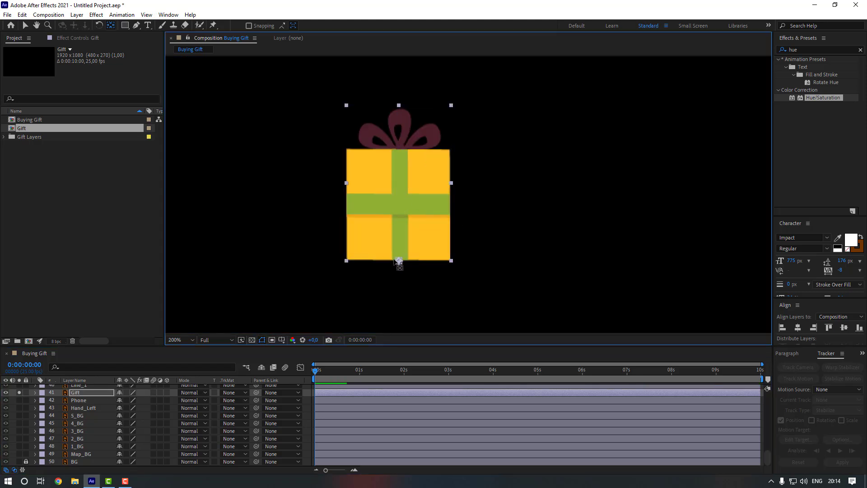
{"action": "left_click", "coordinate": [19, 393]}
Check the anchor points of the Line, Gray, Price and BUY layers on the tablet screen
{"action": "key", "text": "v"}
{"action": "scroll", "coordinate": [62, 416], "scroll_direction": "up", "scroll_amount": 2}
{"action": "left_click", "coordinate": [83, 409]}
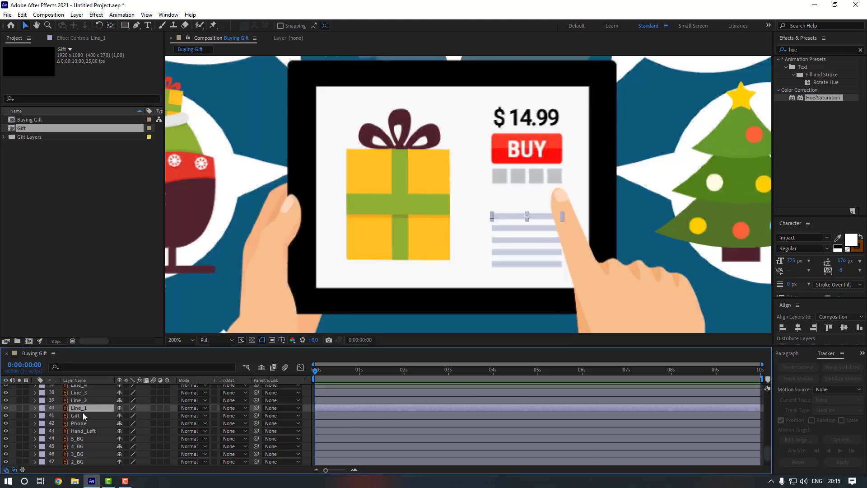
{"action": "left_click", "coordinate": [85, 402]}
{"action": "scroll", "coordinate": [92, 394], "scroll_direction": "up", "scroll_amount": 2}
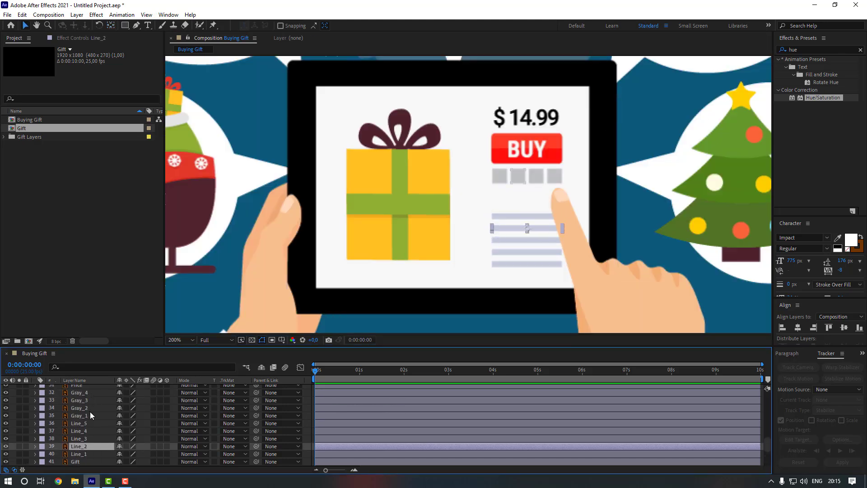
{"action": "left_click", "coordinate": [91, 416]}
{"action": "left_click", "coordinate": [94, 408]}
{"action": "scroll", "coordinate": [94, 412], "scroll_direction": "up", "scroll_amount": 1}
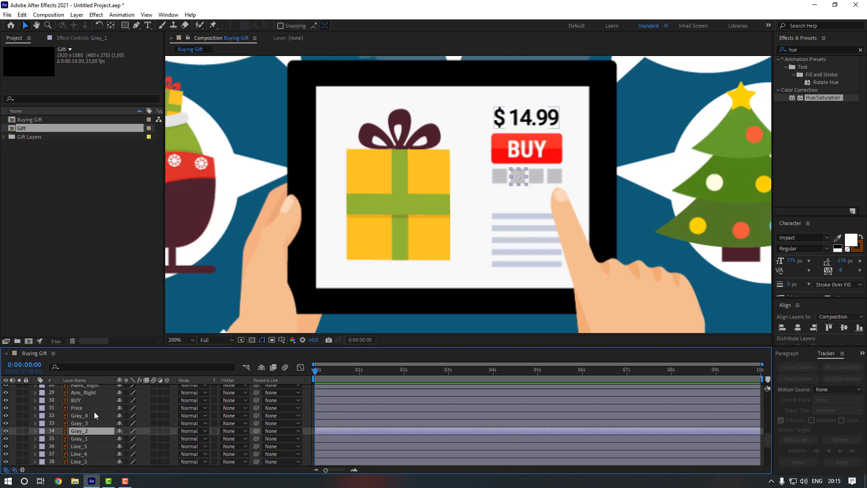
{"action": "left_click", "coordinate": [95, 408]}
{"action": "left_click", "coordinate": [96, 401]}
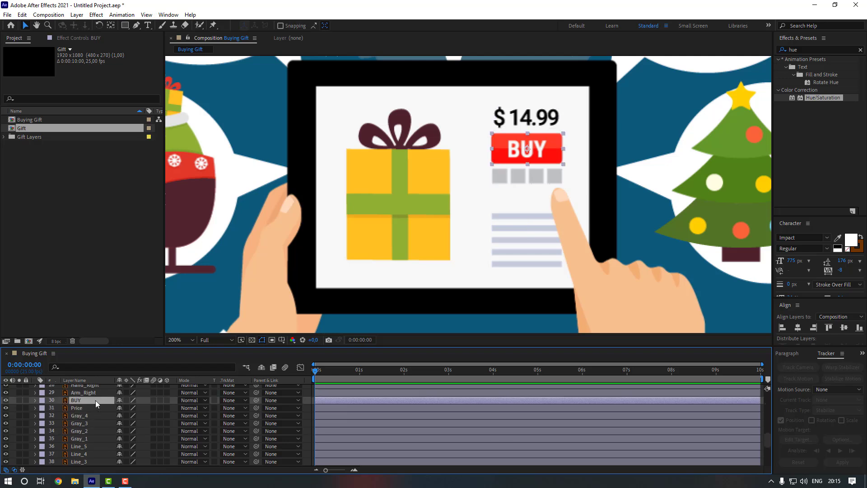
{"action": "scroll", "coordinate": [95, 407], "scroll_direction": "up", "scroll_amount": 1}
Isolate the Arm_Right layer and move its anchor point to the lower end of the red sleeve
{"action": "left_click", "coordinate": [93, 413]}
{"action": "scroll", "coordinate": [218, 284], "scroll_direction": "down", "scroll_amount": 4}
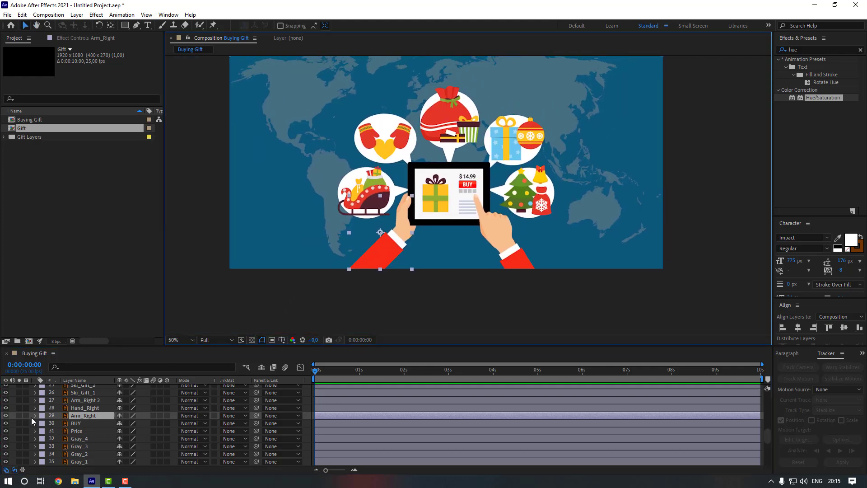
{"action": "left_click", "coordinate": [19, 416]}
{"action": "key", "text": "slash"}
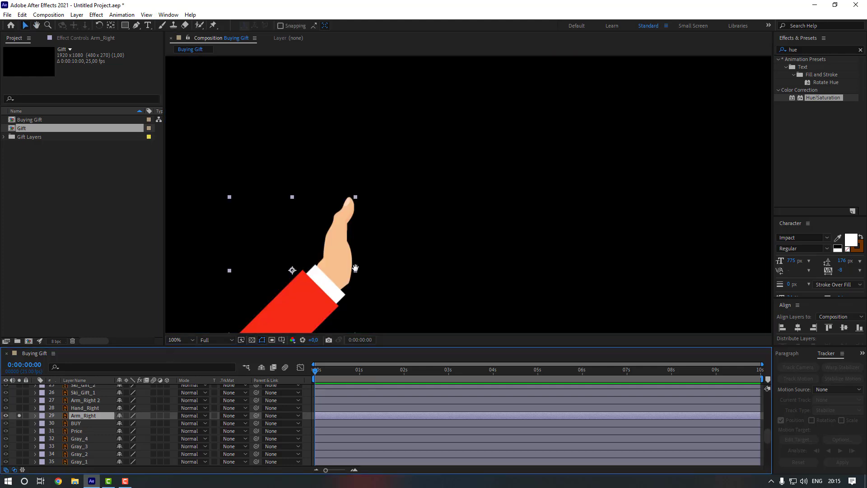
{"action": "left_click_drag", "start_coordinate": [356, 269], "coordinate": [362, 251]}
{"action": "key", "text": "y"}
{"action": "left_click_drag", "start_coordinate": [300, 252], "coordinate": [276, 323]}
{"action": "left_click", "coordinate": [19, 416]}
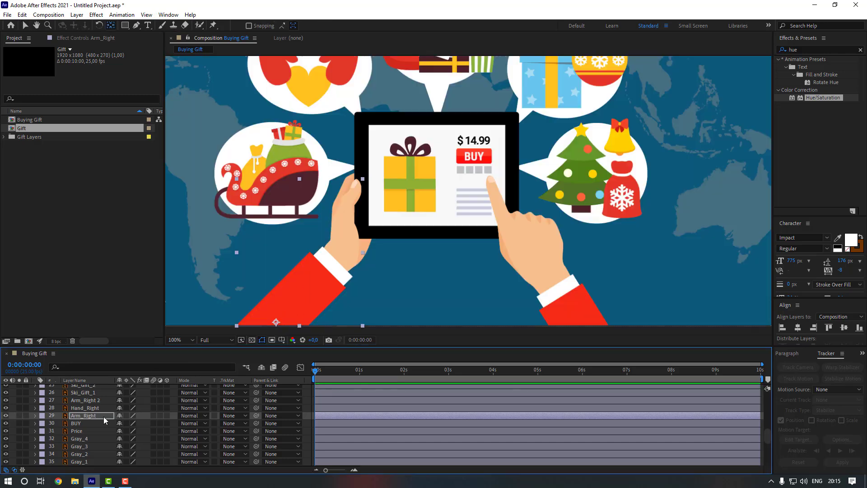
Rename the Arm_Right layer as Arm_Left
{"action": "left_click", "coordinate": [104, 417]}
{"action": "key", "text": "Return"}
{"action": "left_click", "coordinate": [104, 417]}
{"action": "type", "text": "Left"}
{"action": "key", "text": "Return"}
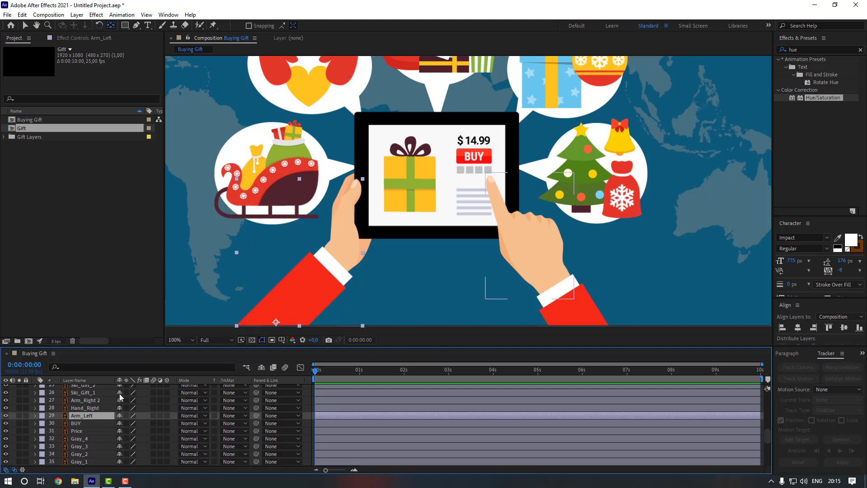
Isolate the Hand_Right layer and move its anchor point to the wrist
{"action": "left_click", "coordinate": [54, 409]}
{"action": "left_click", "coordinate": [19, 408]}
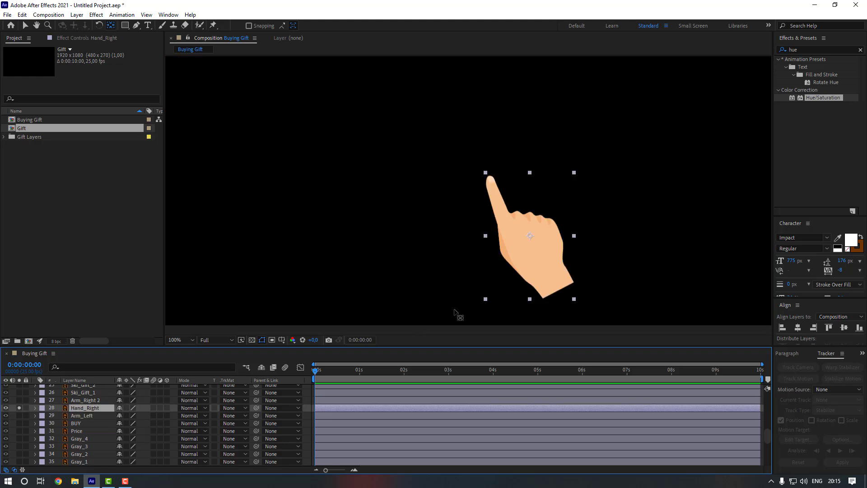
{"action": "left_click_drag", "start_coordinate": [525, 240], "coordinate": [554, 281]}
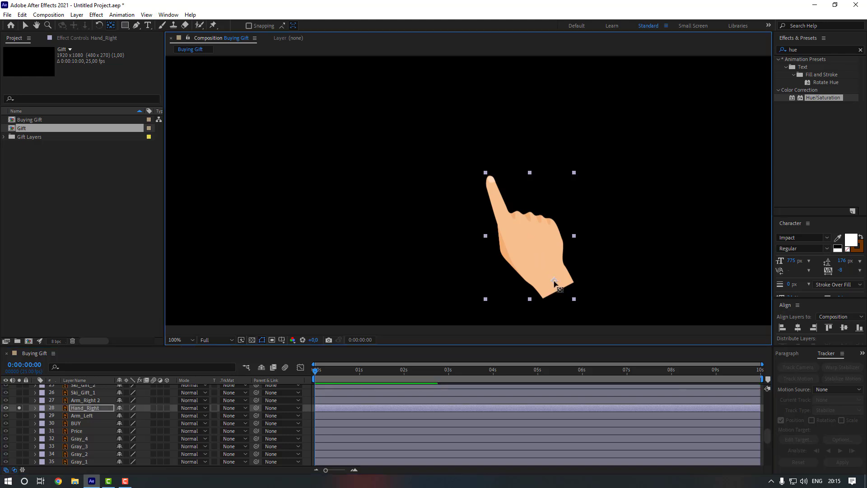
{"action": "left_click", "coordinate": [19, 408]}
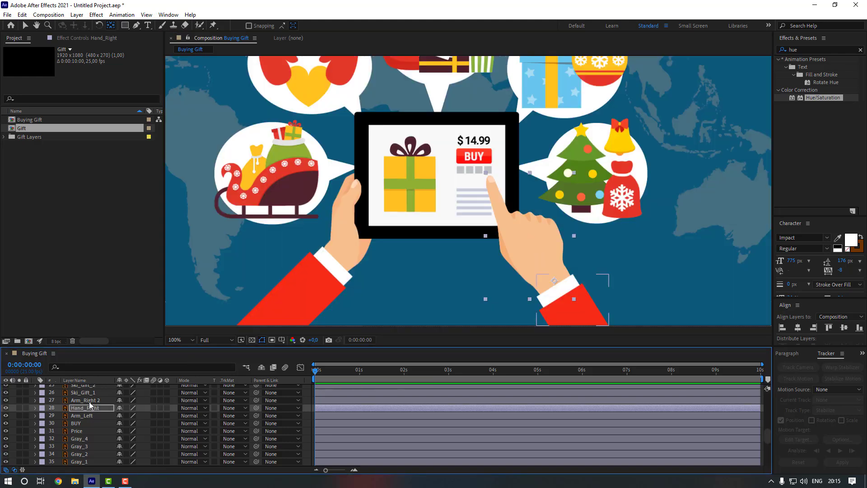
Move the Arm_Right 2 anchor point to the sleeve's lower end and parent Hand_Right to Arm_Right 2
{"action": "left_click", "coordinate": [88, 400]}
{"action": "left_click", "coordinate": [19, 401]}
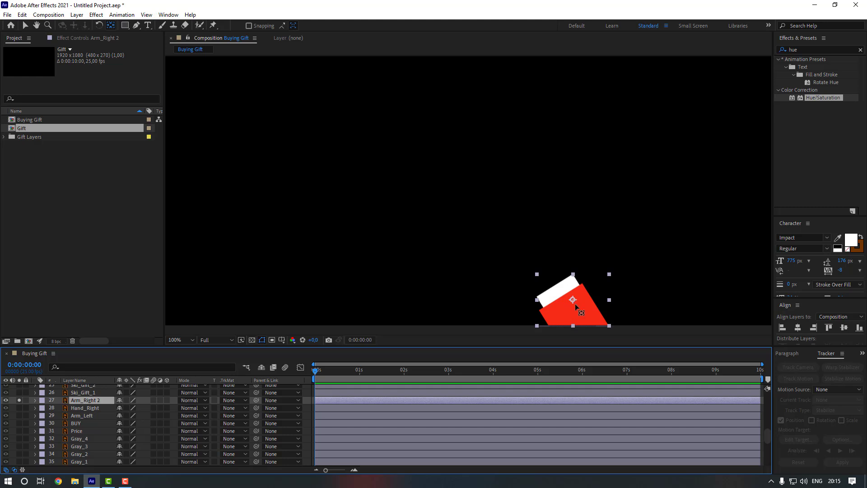
{"action": "left_click_drag", "start_coordinate": [574, 304], "coordinate": [581, 320]}
{"action": "left_click", "coordinate": [19, 400]}
{"action": "left_click", "coordinate": [101, 408]}
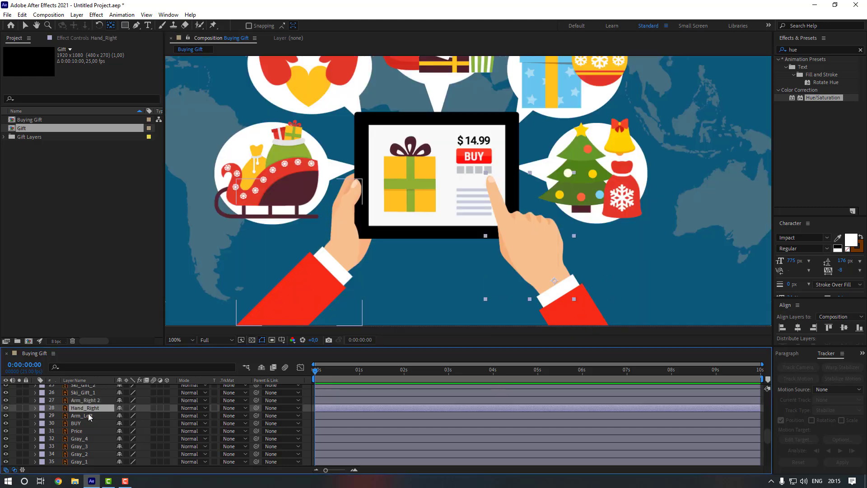
{"action": "left_click_drag", "start_coordinate": [256, 408], "coordinate": [91, 401]}
Isolate the Ski_Gift_1 layer and move its anchor point near the bottom of the red gift box
{"action": "scroll", "coordinate": [97, 407], "scroll_direction": "up", "scroll_amount": 1}
{"action": "left_click", "coordinate": [95, 416]}
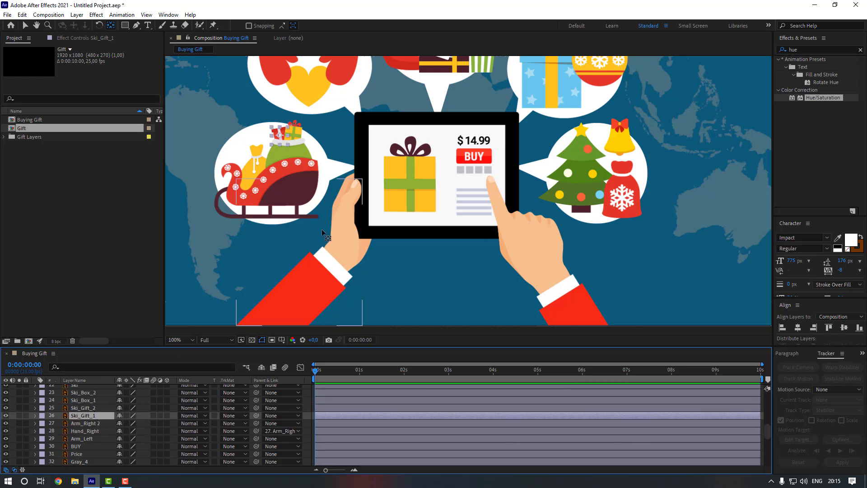
{"action": "scroll", "coordinate": [323, 230], "scroll_direction": "down", "scroll_amount": 1}
{"action": "left_click_drag", "start_coordinate": [344, 225], "coordinate": [466, 242]}
{"action": "scroll", "coordinate": [355, 250], "scroll_direction": "up", "scroll_amount": 2}
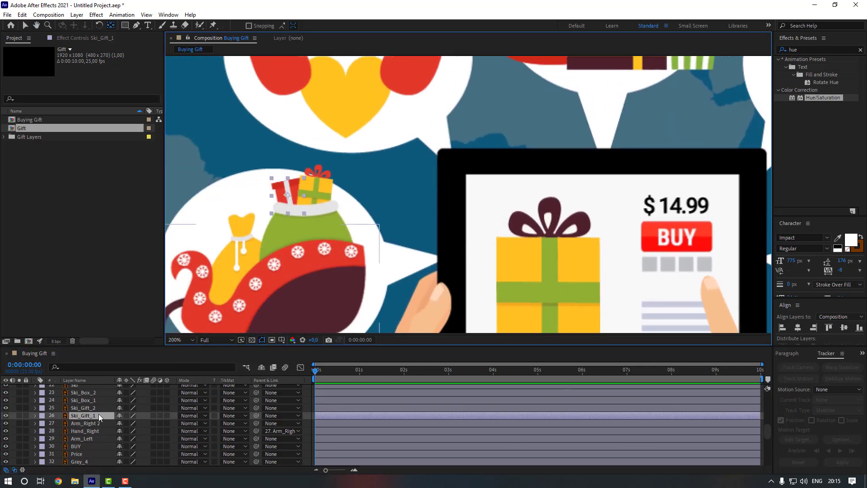
{"action": "left_click", "coordinate": [19, 416]}
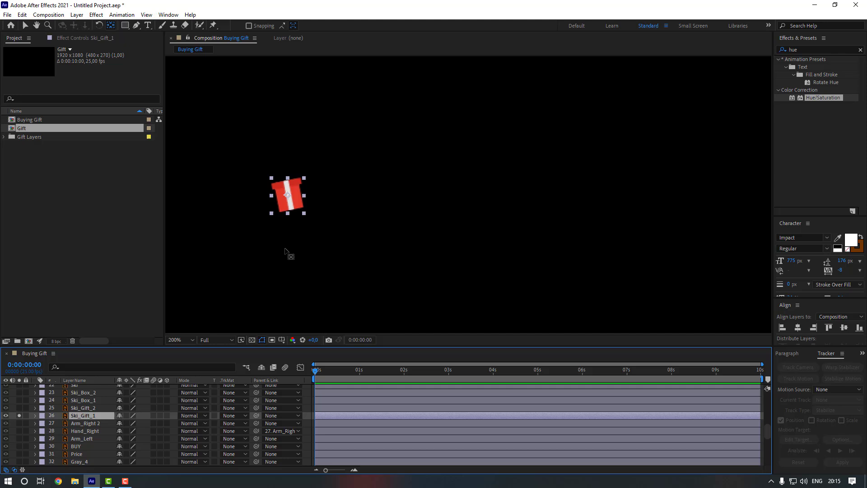
{"action": "left_click", "coordinate": [288, 198]}
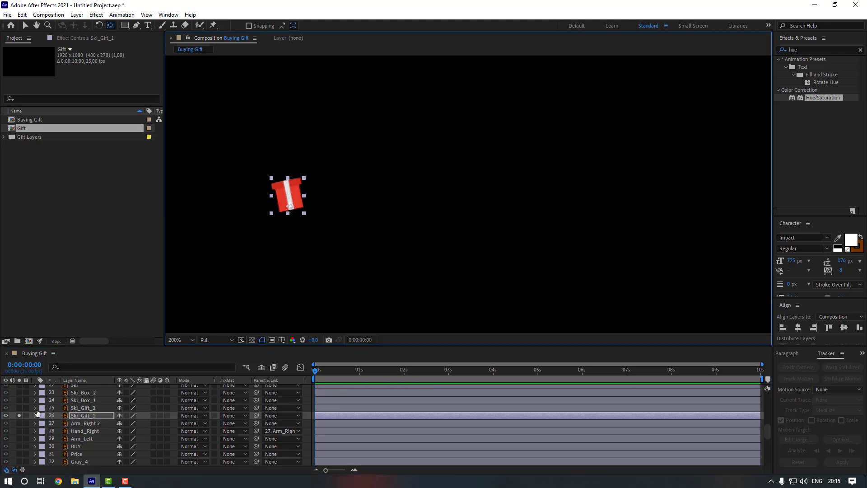
{"action": "left_click", "coordinate": [19, 416]}
Isolate the Ski_Gift_2 layer and reposition the yellow gift box's anchor point
{"action": "left_click", "coordinate": [19, 408]}
{"action": "left_click", "coordinate": [315, 190]}
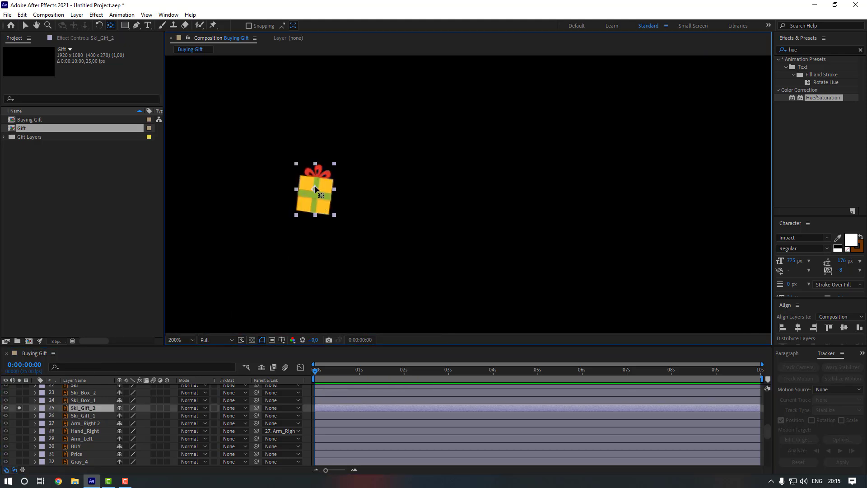
{"action": "left_click", "coordinate": [19, 409]}
Isolate the Ski_Box_1 layer and move its anchor point near the bottom of the yellow sack
{"action": "left_click", "coordinate": [270, 267]}
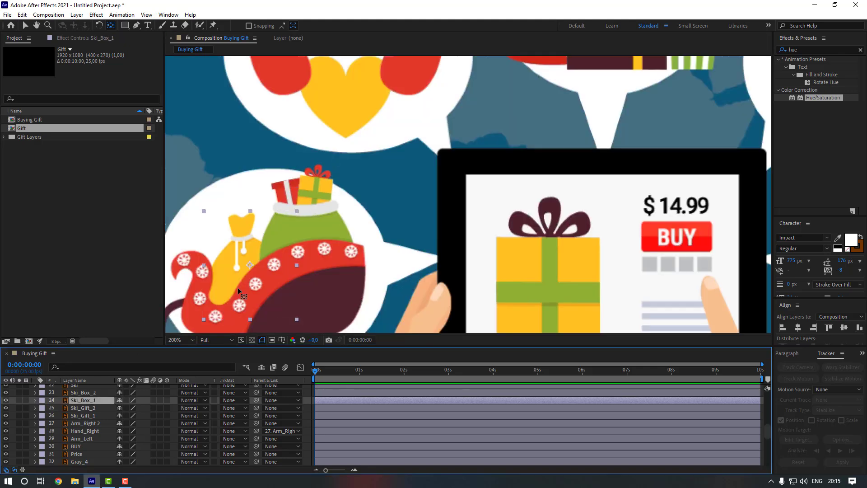
{"action": "left_click", "coordinate": [19, 400]}
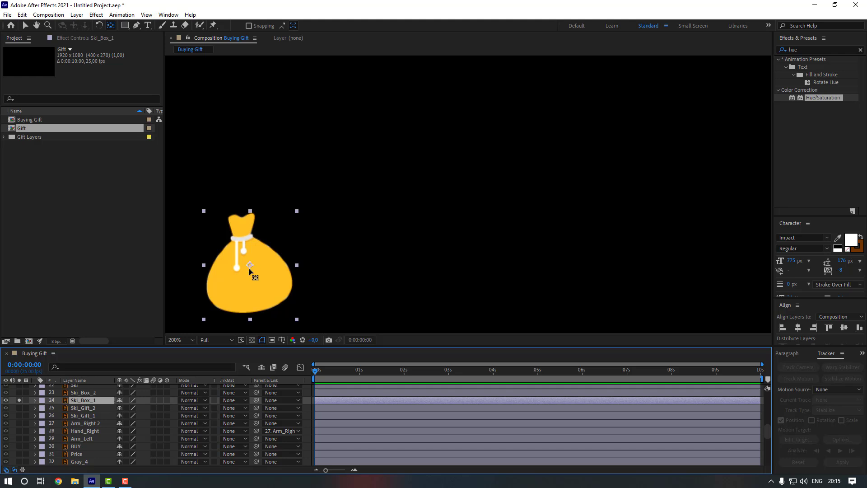
{"action": "left_click", "coordinate": [19, 400]}
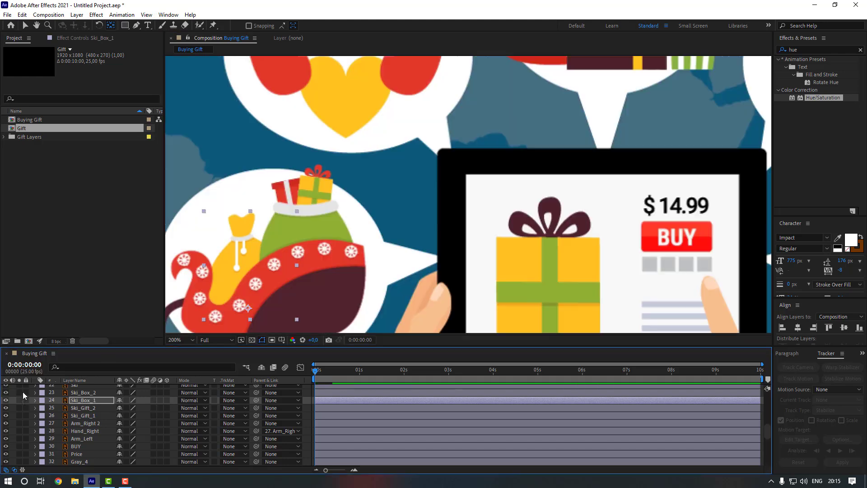
Isolate the Ski_Box_2 layer and move its anchor point near the bottom of the green sack
{"action": "left_click", "coordinate": [19, 392]}
{"action": "left_click", "coordinate": [288, 256]}
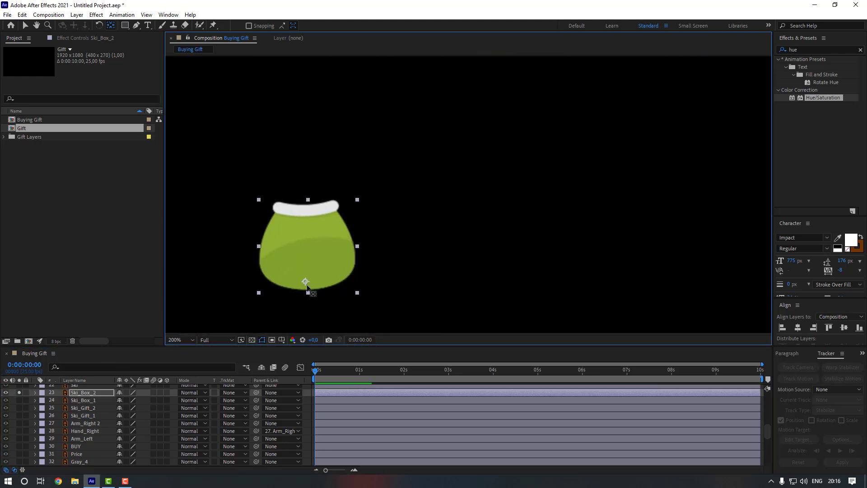
{"action": "left_click", "coordinate": [19, 392]}
Parent the Ski_Gift_1 and Ski_Gift_2 layers to Ski_Box_2
{"action": "left_click", "coordinate": [82, 415]}
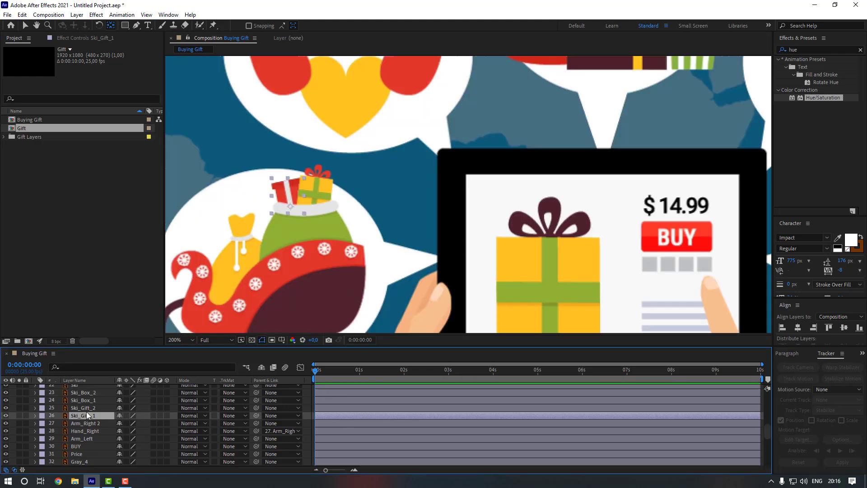
{"action": "left_click", "coordinate": [88, 408], "text": "shift"}
{"action": "left_click_drag", "start_coordinate": [257, 416], "coordinate": [94, 394]}
{"action": "left_click", "coordinate": [89, 394]}
Isolate the Ski layer and move its anchor point to the bottom center of the sleigh, just above the runner
{"action": "scroll", "coordinate": [91, 400], "scroll_direction": "up", "scroll_amount": 1}
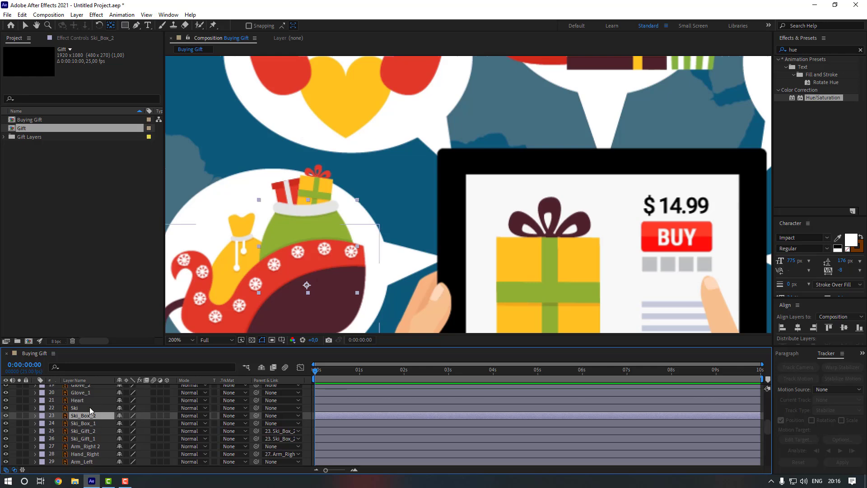
{"action": "left_click", "coordinate": [89, 408]}
{"action": "scroll", "coordinate": [227, 305], "scroll_direction": "down", "scroll_amount": 1}
{"action": "left_click_drag", "start_coordinate": [266, 289], "coordinate": [256, 280]}
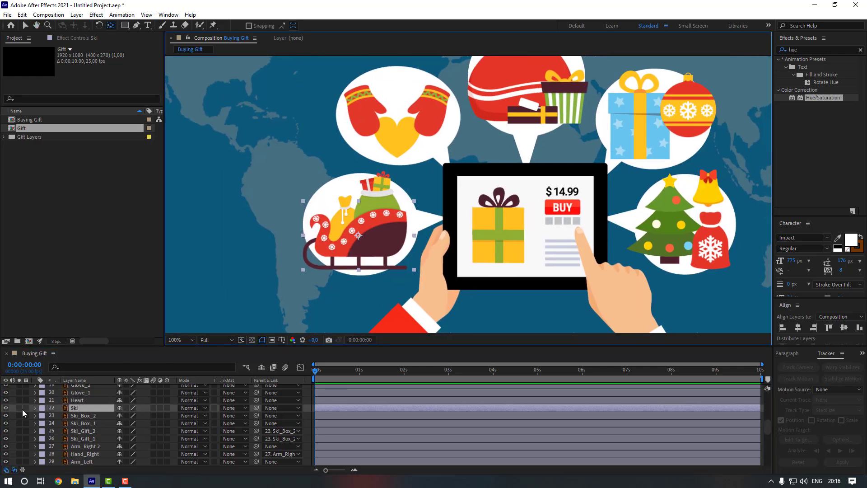
{"action": "left_click", "coordinate": [19, 408]}
{"action": "left_click_drag", "start_coordinate": [358, 235], "coordinate": [358, 266]}
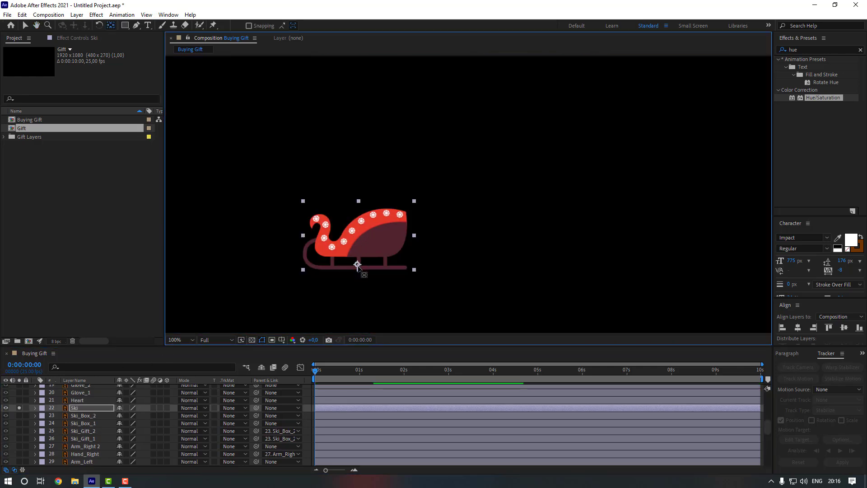
{"action": "left_click", "coordinate": [19, 408]}
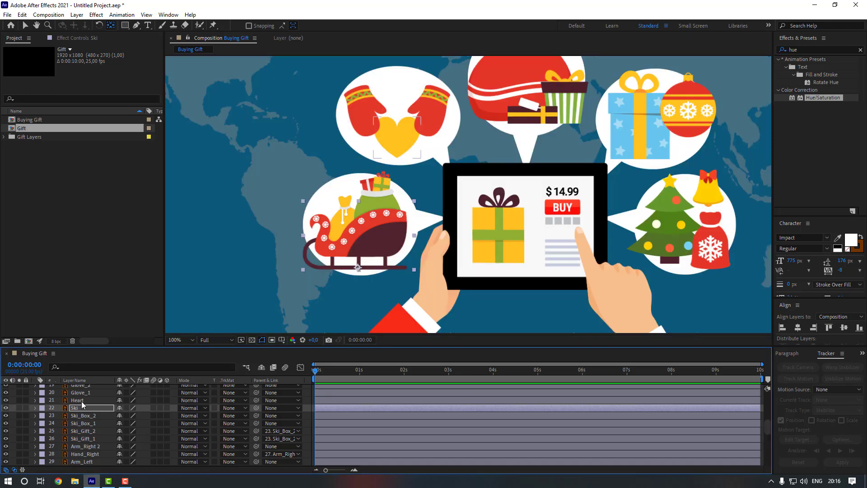
Move the anchor points of Glove_1 and Glove_2 up to the cuffs of their mittens
{"action": "left_click", "coordinate": [81, 401]}
{"action": "left_click_drag", "start_coordinate": [328, 228], "coordinate": [300, 275]}
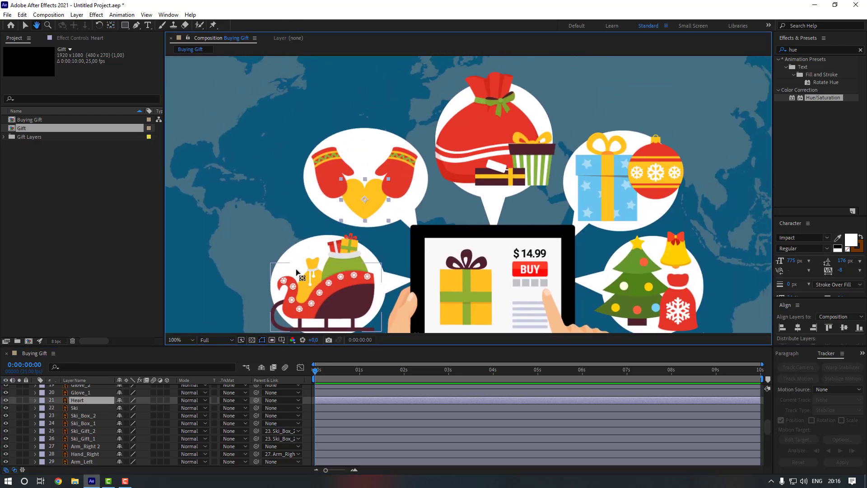
{"action": "left_click", "coordinate": [81, 393]}
{"action": "left_click_drag", "start_coordinate": [358, 145], "coordinate": [326, 227]}
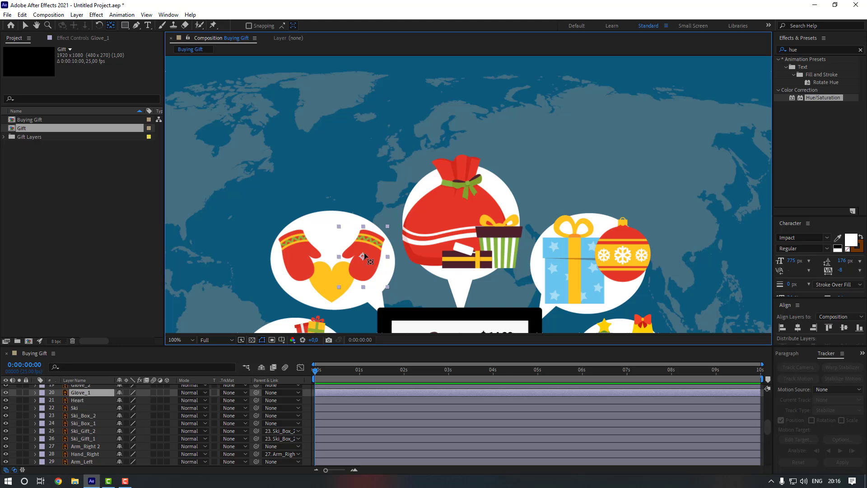
{"action": "left_click_drag", "start_coordinate": [364, 256], "coordinate": [373, 237]}
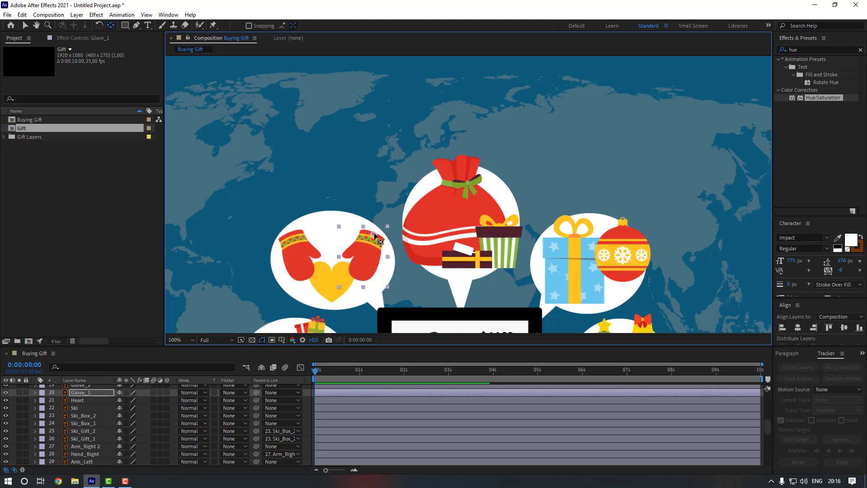
{"action": "left_click", "coordinate": [87, 387]}
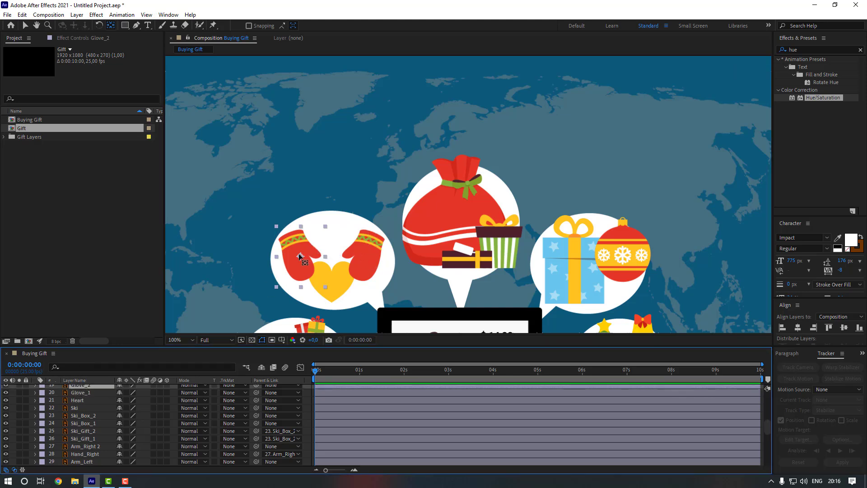
{"action": "left_click_drag", "start_coordinate": [300, 257], "coordinate": [291, 236]}
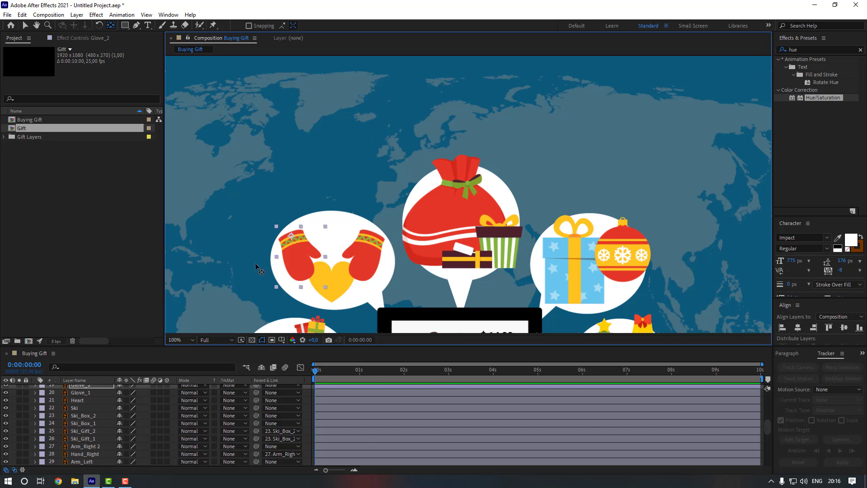
Isolate the Red_Box layer and move its anchor point near the bottom of the red sack
{"action": "scroll", "coordinate": [93, 416], "scroll_direction": "up", "scroll_amount": 1}
{"action": "left_click", "coordinate": [81, 401]}
{"action": "left_click", "coordinate": [19, 400]}
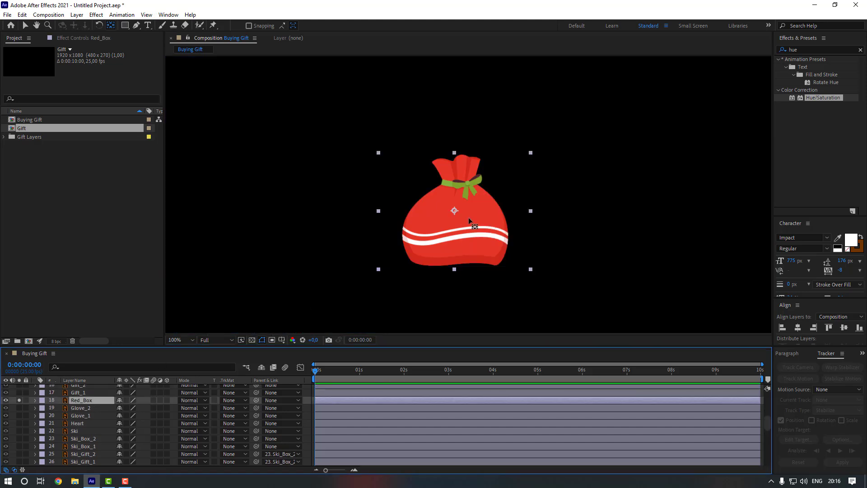
{"action": "left_click_drag", "start_coordinate": [454, 211], "coordinate": [456, 257]}
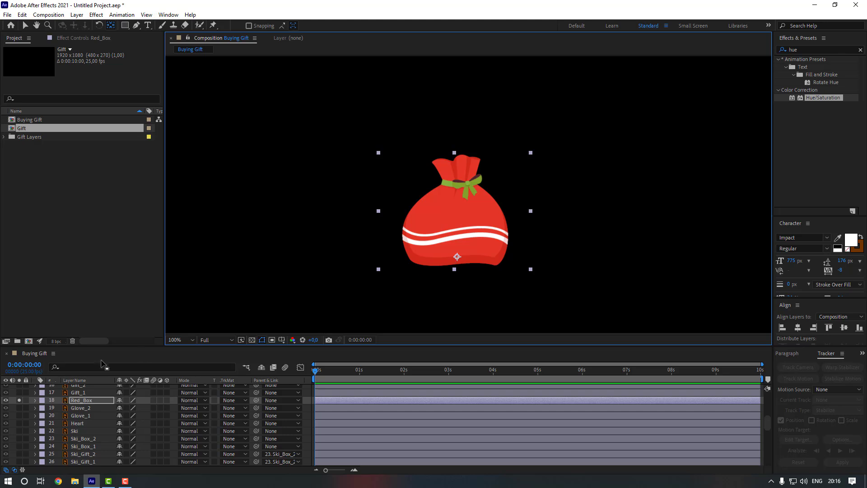
{"action": "left_click", "coordinate": [19, 400]}
Isolate Gift_1 and Gift_2 in turn, moving Gift_1's anchor point to its base and Gift_2's slightly lower onto its horizontal ribbon
{"action": "left_click", "coordinate": [86, 393]}
{"action": "scroll", "coordinate": [54, 416], "scroll_direction": "up", "scroll_amount": 1}
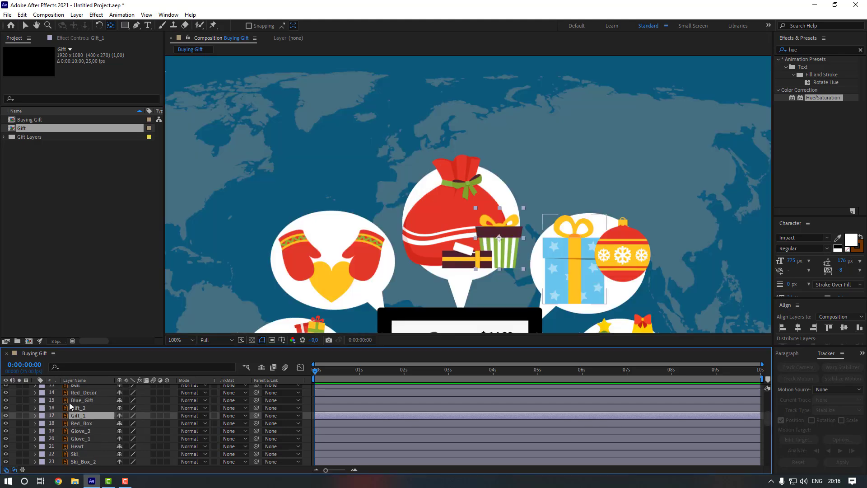
{"action": "left_click", "coordinate": [19, 415]}
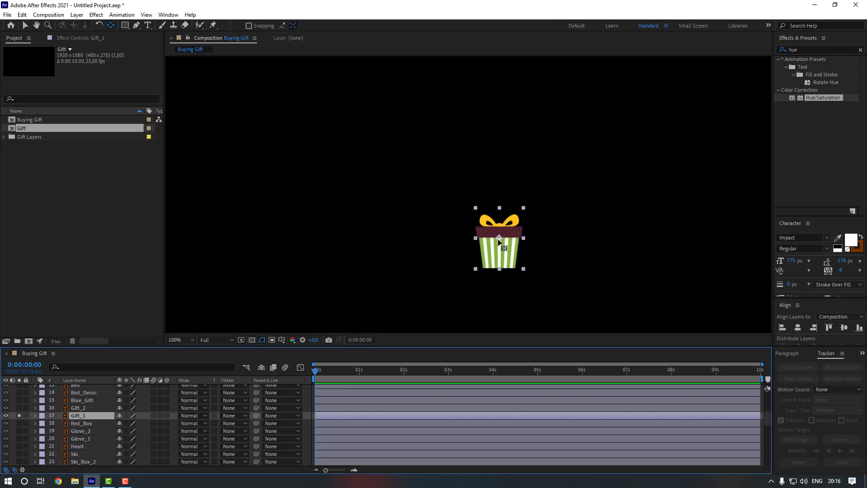
{"action": "left_click_drag", "start_coordinate": [498, 240], "coordinate": [499, 267]}
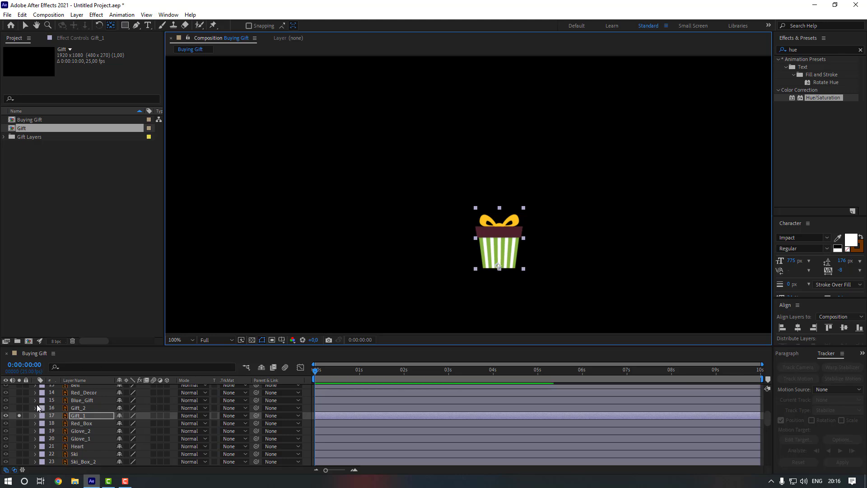
{"action": "left_click", "coordinate": [19, 414]}
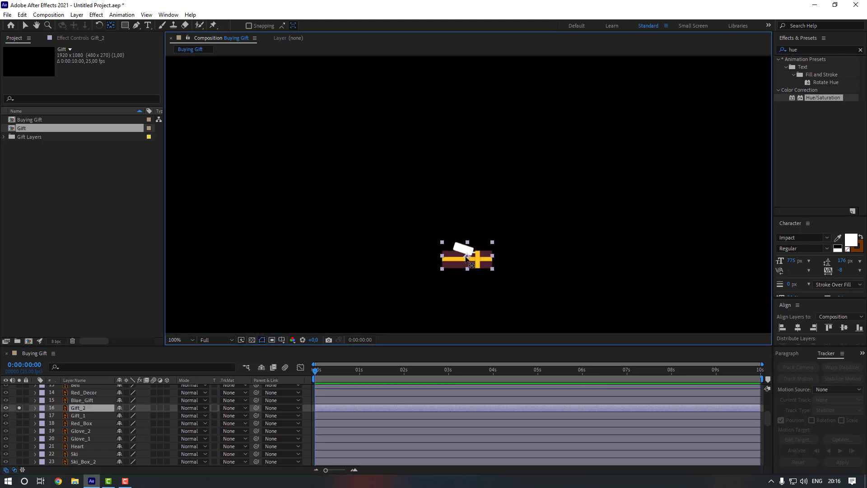
{"action": "left_click_drag", "start_coordinate": [466, 256], "coordinate": [468, 259]}
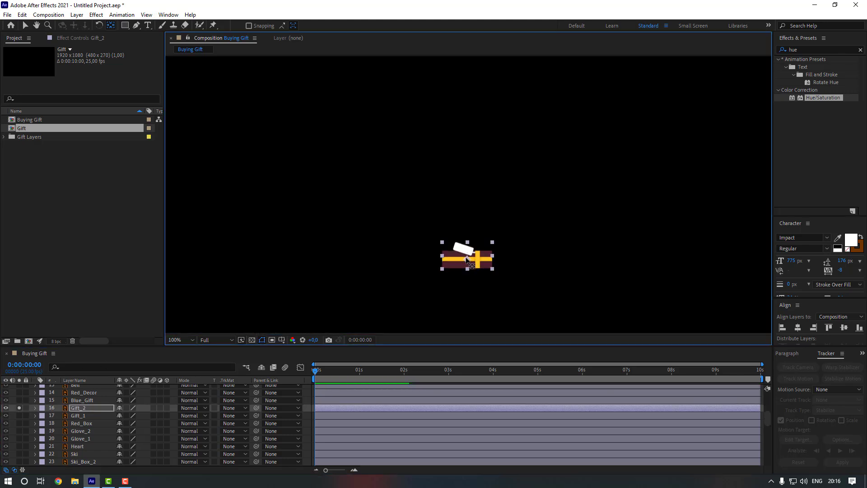
{"action": "left_click", "coordinate": [19, 408]}
Move the Blue_Gift layer's anchor point to the bottom center of the blue gift box
{"action": "left_click", "coordinate": [82, 400]}
{"action": "left_click_drag", "start_coordinate": [447, 261], "coordinate": [309, 227]}
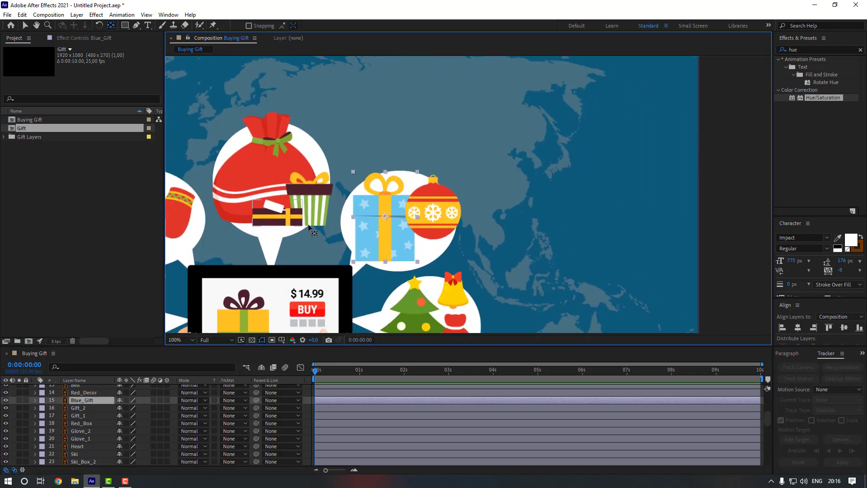
{"action": "left_click_drag", "start_coordinate": [384, 233], "coordinate": [384, 266]}
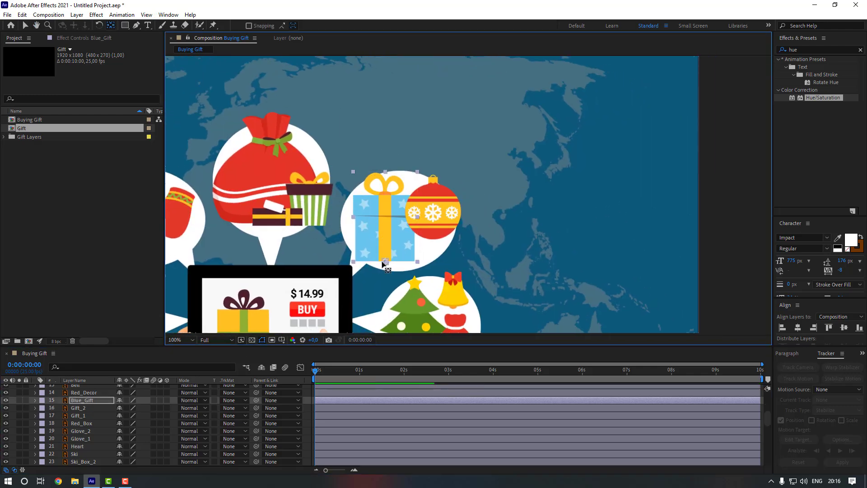
Isolate the Red_Decor layer and move its anchor point to the top of the ornament's cap
{"action": "left_click", "coordinate": [83, 394]}
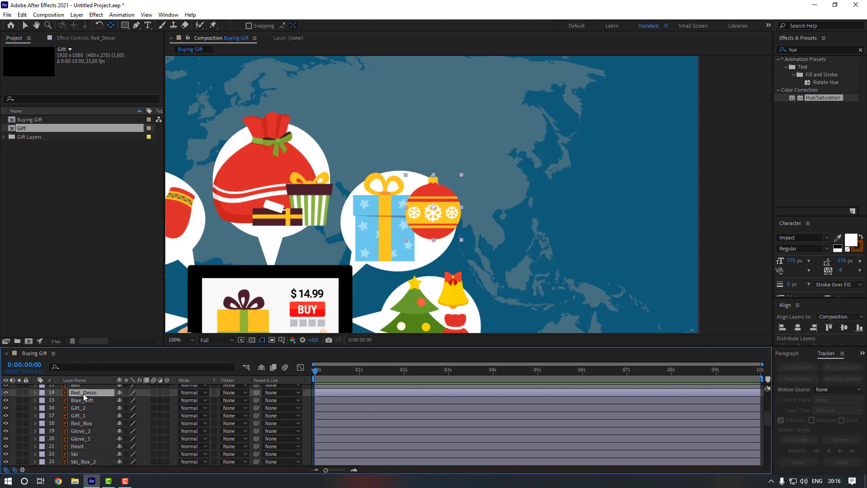
{"action": "scroll", "coordinate": [82, 406], "scroll_direction": "up", "scroll_amount": 1}
{"action": "left_click", "coordinate": [19, 416]}
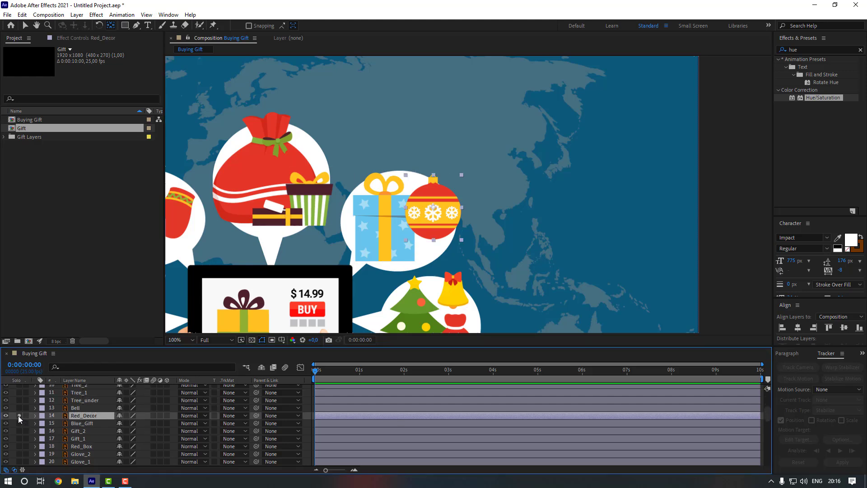
{"action": "scroll", "coordinate": [406, 226], "scroll_direction": "up", "scroll_amount": 2}
{"action": "left_click_drag", "start_coordinate": [399, 220], "coordinate": [398, 157]}
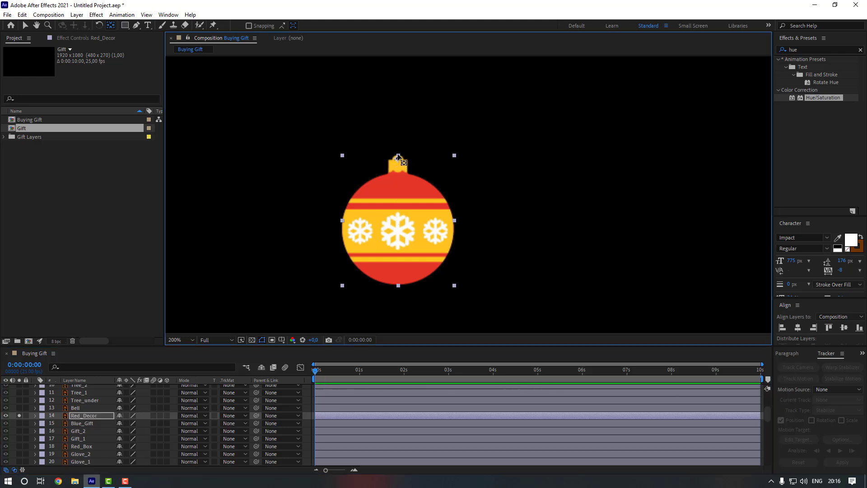
{"action": "left_click", "coordinate": [19, 416]}
Move the Bell layer's anchor point up to the center of the red bow
{"action": "left_click", "coordinate": [90, 408]}
{"action": "scroll", "coordinate": [472, 222], "scroll_direction": "down", "scroll_amount": 2}
{"action": "left_click_drag", "start_coordinate": [392, 275], "coordinate": [367, 184]}
{"action": "key", "text": "y"}
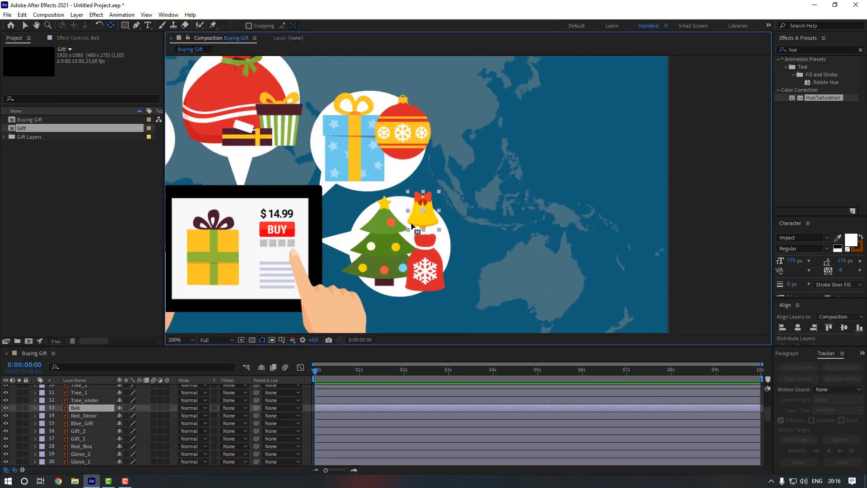
{"action": "key", "text": "period"}
{"action": "left_click_drag", "start_coordinate": [378, 225], "coordinate": [379, 199]}
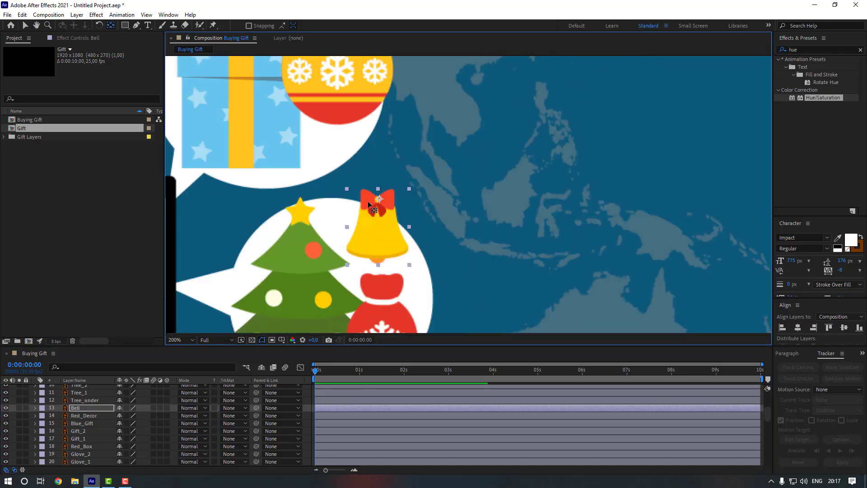
Isolate Tree_1 and Tree_2 in turn and move each layer's anchor point to the top tip of its tree section
{"action": "left_click", "coordinate": [82, 401]}
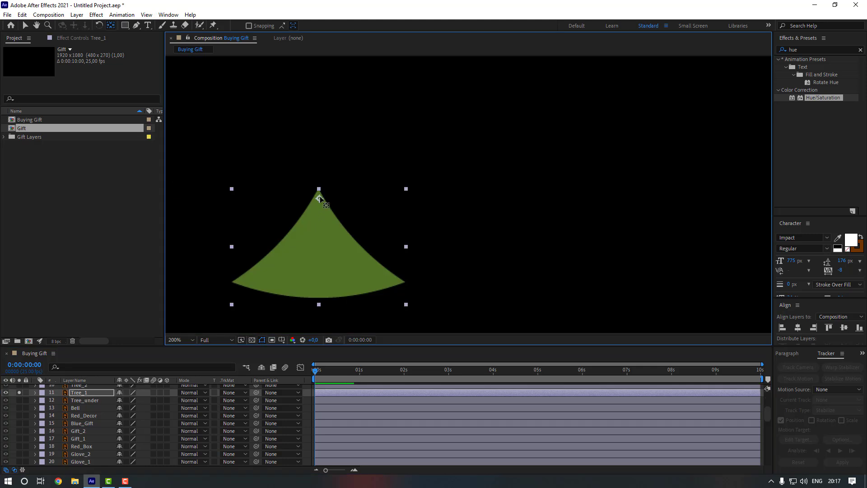
{"action": "scroll", "coordinate": [83, 413], "scroll_direction": "up", "scroll_amount": 2}
{"action": "left_click", "coordinate": [19, 438]}
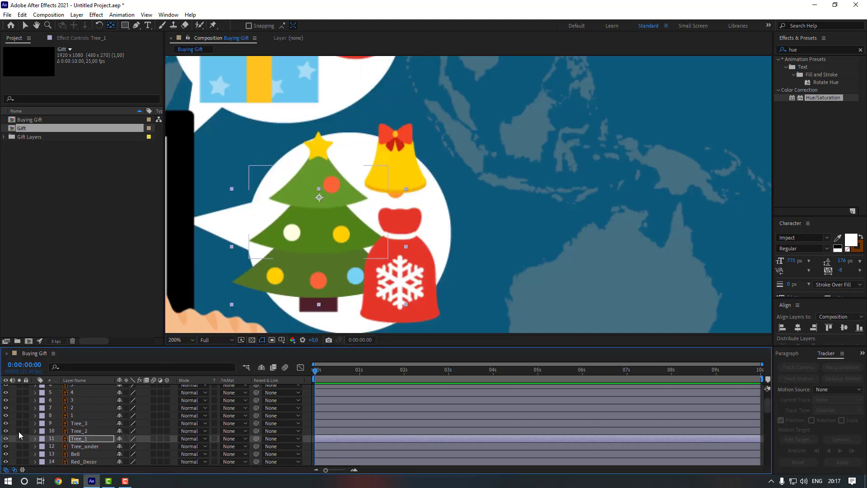
{"action": "left_click", "coordinate": [19, 431]}
{"action": "left_click_drag", "start_coordinate": [319, 212], "coordinate": [319, 166]}
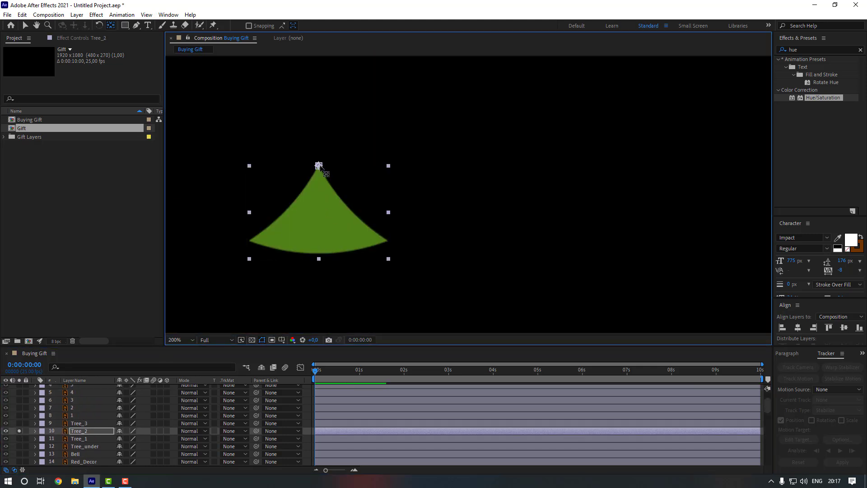
{"action": "left_click_drag", "start_coordinate": [319, 246], "coordinate": [321, 180]}
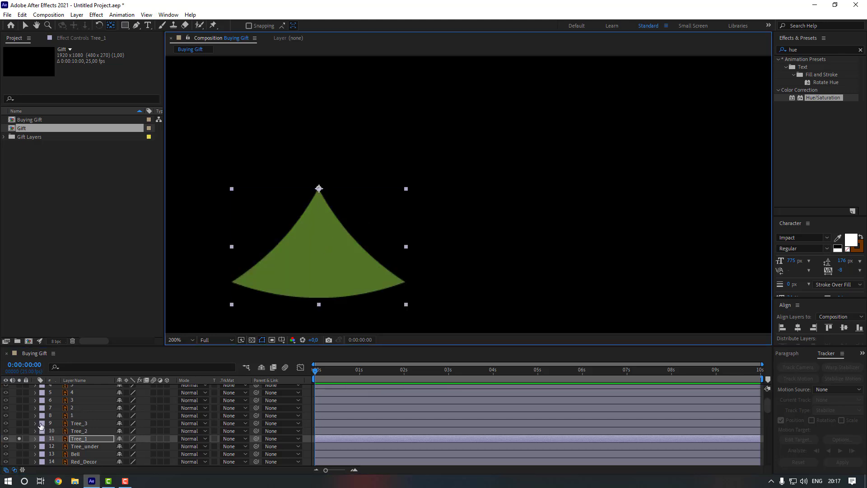
{"action": "left_click", "coordinate": [20, 438]}
Isolate the Tree_3 layer and move its anchor point to the top tip of the uppermost tree section
{"action": "left_click", "coordinate": [21, 424]}
{"action": "left_click", "coordinate": [19, 423]}
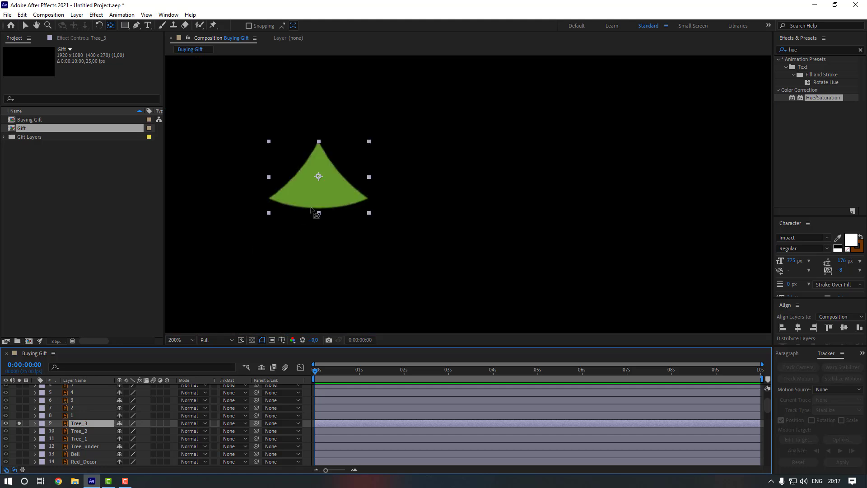
{"action": "left_click_drag", "start_coordinate": [319, 176], "coordinate": [319, 141]}
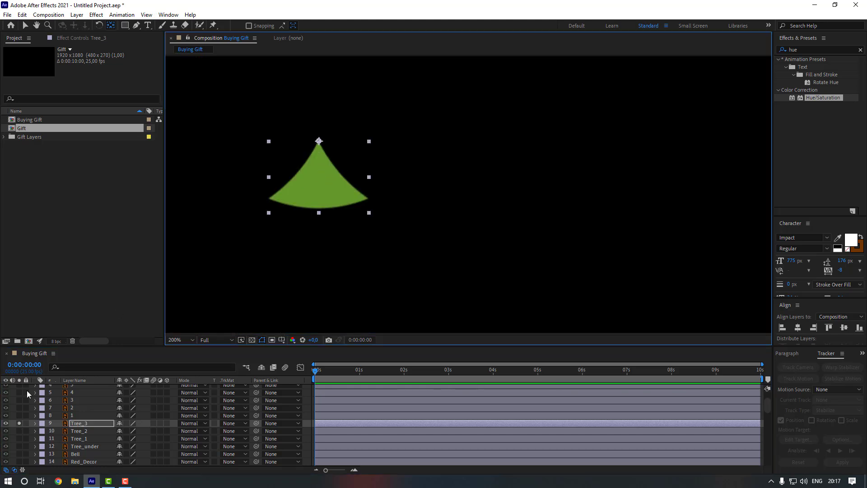
{"action": "left_click", "coordinate": [19, 424]}
Move the Gift_Box layer's anchor point to the bottom center of the red gift sack, and deselect the layer
{"action": "left_click", "coordinate": [405, 270]}
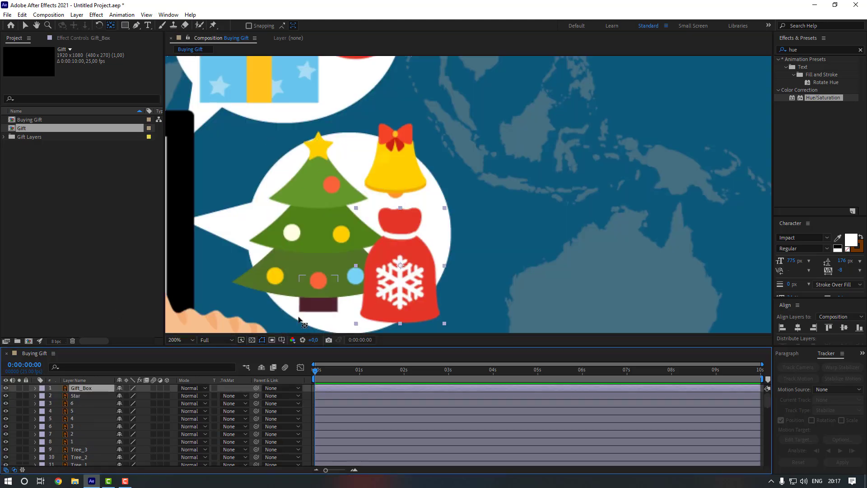
{"action": "left_click_drag", "start_coordinate": [402, 266], "coordinate": [404, 319]}
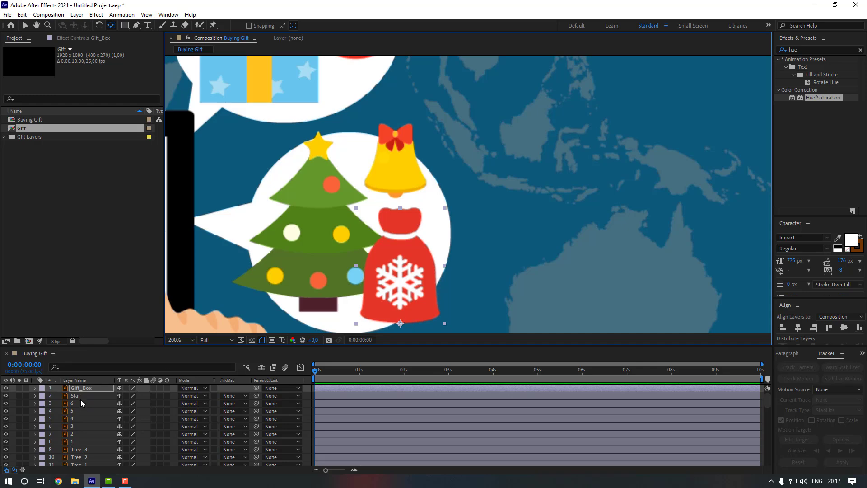
{"action": "key", "text": "v"}
{"action": "scroll", "coordinate": [331, 261], "scroll_direction": "down", "scroll_amount": 2}
{"action": "left_click_drag", "start_coordinate": [331, 259], "coordinate": [458, 249]}
{"action": "left_click", "coordinate": [371, 320]}
{"action": "scroll", "coordinate": [357, 272], "scroll_direction": "up", "scroll_amount": 1}
{"action": "scroll", "coordinate": [457, 248], "scroll_direction": "down", "scroll_amount": 1}
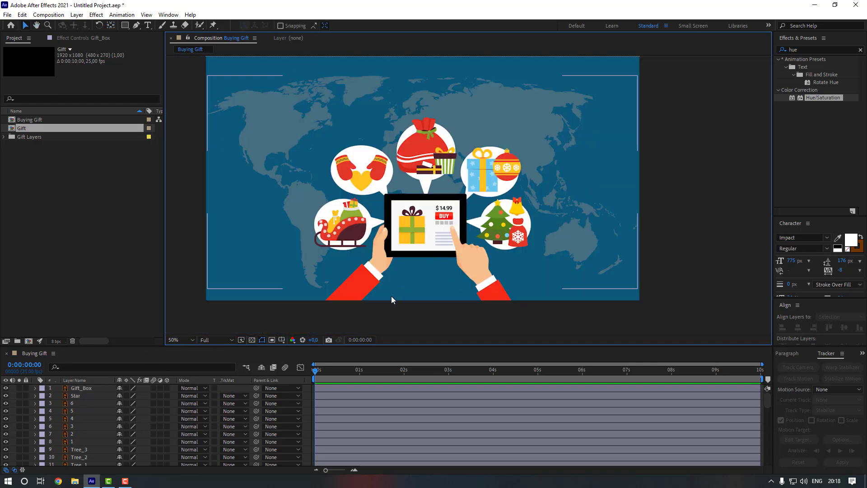
Create a new null object in the Buying Gift composition
{"action": "key", "text": "apostrophe"}
{"action": "key", "text": "apostrophe"}
{"action": "key", "text": "apostrophe"}
{"action": "right_click", "coordinate": [195, 236]}
{"action": "mouse_move", "coordinate": [217, 242]}
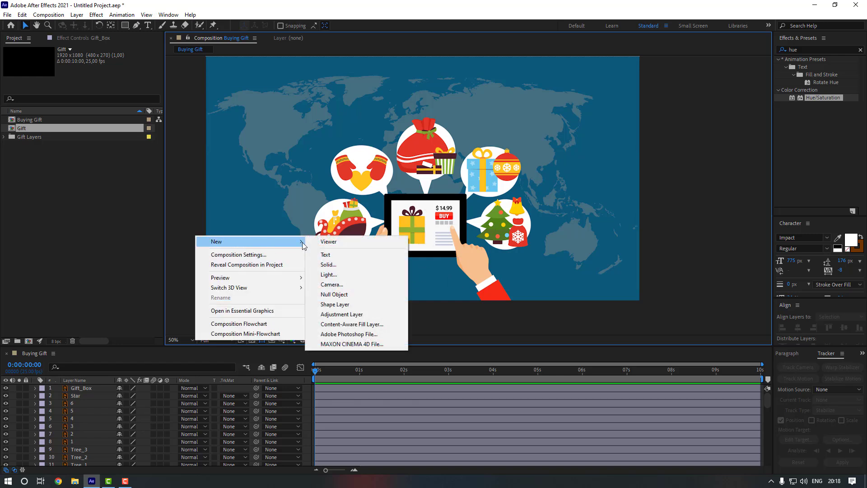
{"action": "left_click", "coordinate": [334, 294]}
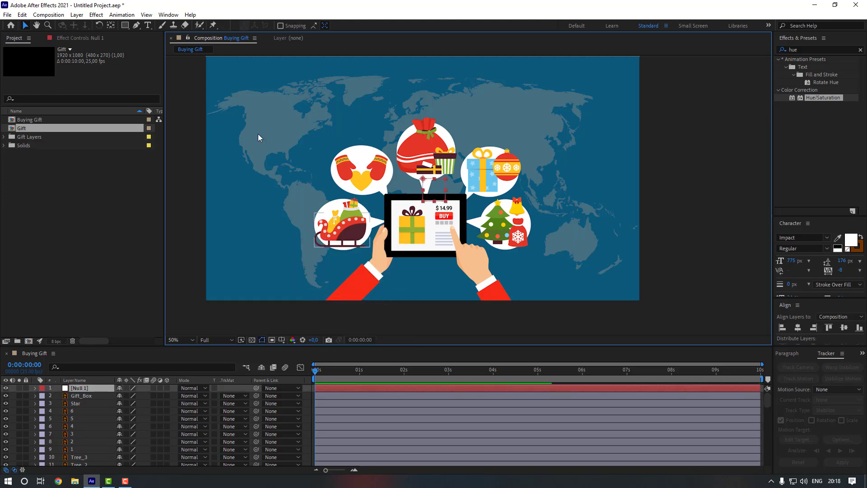
Center the null object's anchor point and move the null to the middle of the tablet screen
{"action": "double_click", "coordinate": [111, 26]}
{"action": "key", "text": "v"}
{"action": "scroll", "coordinate": [443, 209], "scroll_direction": "up", "scroll_amount": 1}
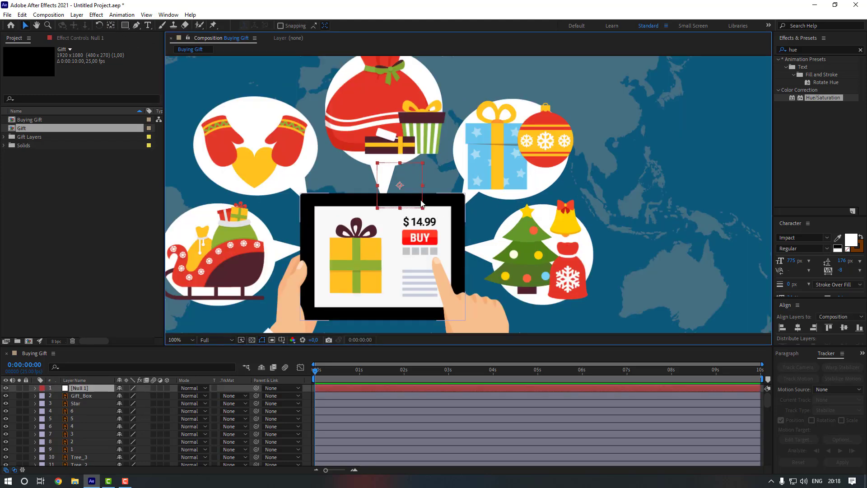
{"action": "left_click_drag", "start_coordinate": [405, 195], "coordinate": [393, 265]}
{"action": "scroll", "coordinate": [394, 267], "scroll_direction": "down", "scroll_amount": 1}
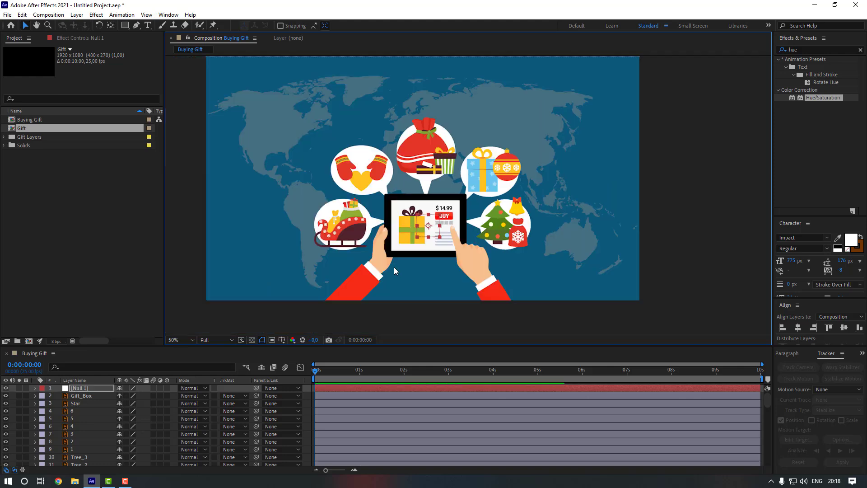
Place the null object directly above Arm_Right 2 in the layer stack and rename it Hand_Controller
{"action": "left_click_drag", "start_coordinate": [82, 388], "coordinate": [92, 408]}
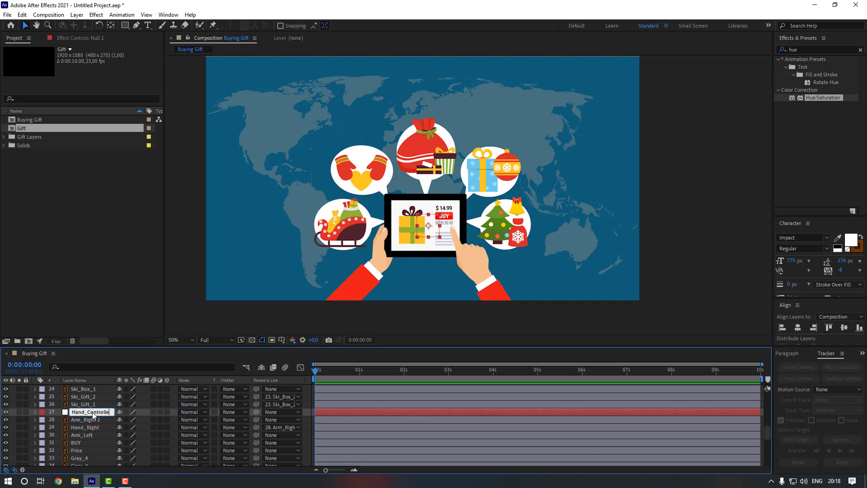
{"action": "type", "text": "r"}
{"action": "key", "text": "Return"}
Parent the Arm_Left layer to Hand_Controller
{"action": "scroll", "coordinate": [92, 413], "scroll_direction": "down", "scroll_amount": 1}
{"action": "left_click", "coordinate": [89, 413]}
{"action": "scroll", "coordinate": [101, 427], "scroll_direction": "up", "scroll_amount": 1}
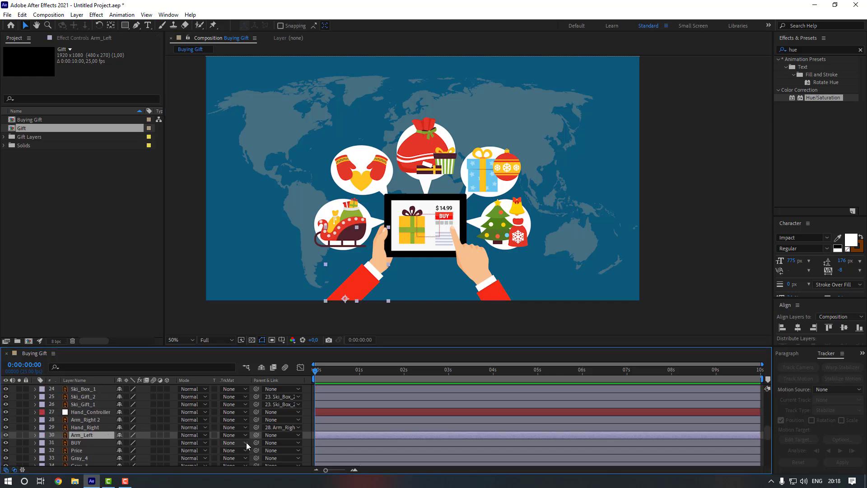
{"action": "left_click_drag", "start_coordinate": [215, 435], "coordinate": [98, 413]}
{"action": "scroll", "coordinate": [99, 418], "scroll_direction": "down", "scroll_amount": 1}
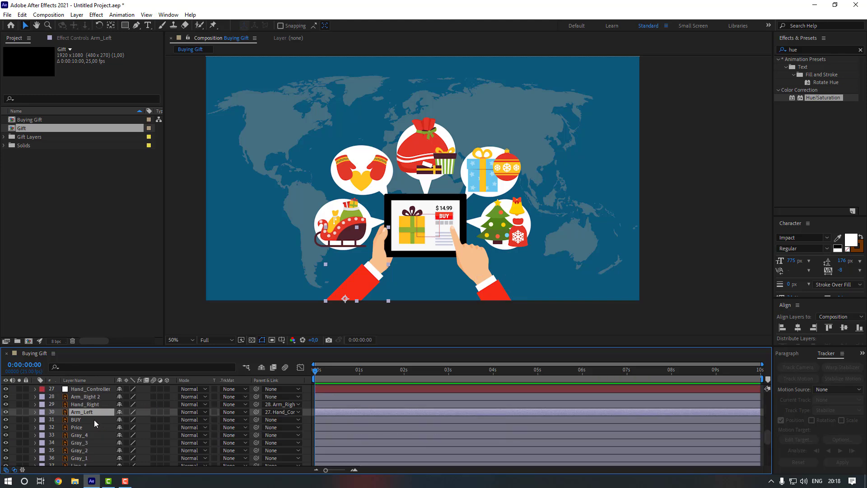
Add an editable text layer reading "$ 14.99" above the Price layer, starting at the tablet's price artwork
{"action": "left_click", "coordinate": [91, 426]}
{"action": "scroll", "coordinate": [431, 258], "scroll_direction": "up", "scroll_amount": 2}
{"action": "scroll", "coordinate": [431, 258], "scroll_direction": "up", "scroll_amount": 2}
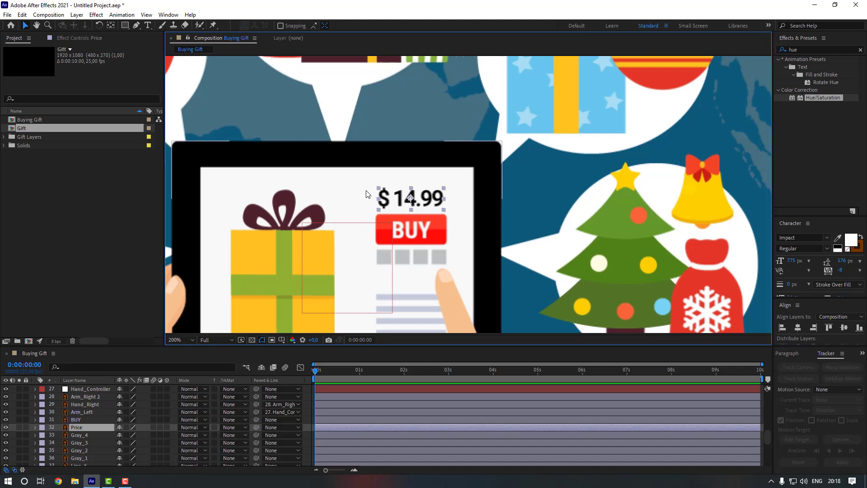
{"action": "scroll", "coordinate": [366, 194], "scroll_direction": "down", "scroll_amount": 2}
{"action": "key", "text": "ctrl+t"}
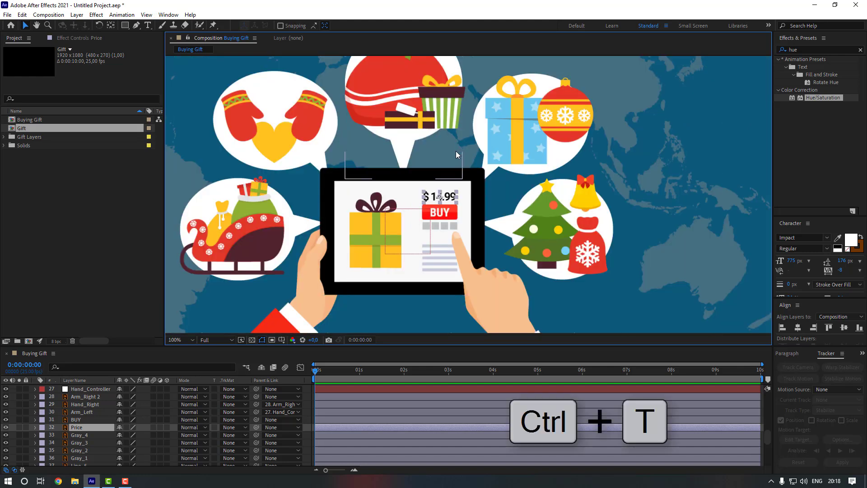
{"action": "scroll", "coordinate": [469, 194], "scroll_direction": "up", "scroll_amount": 2}
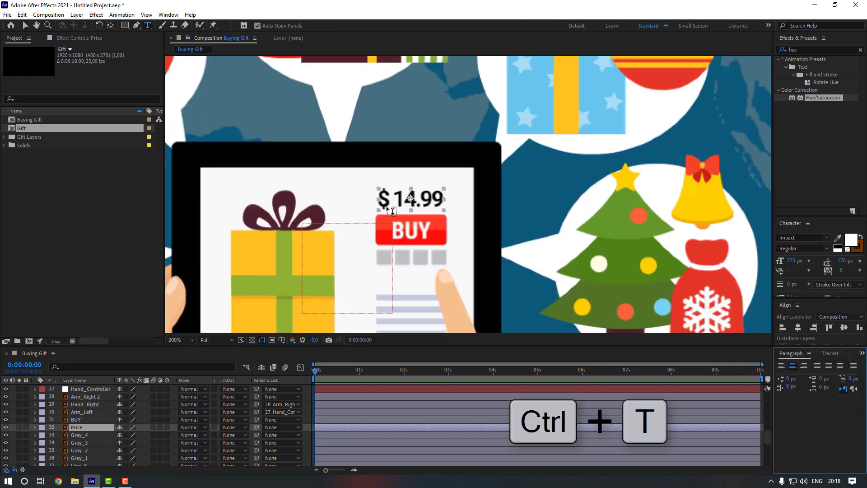
{"action": "left_click", "coordinate": [383, 205]}
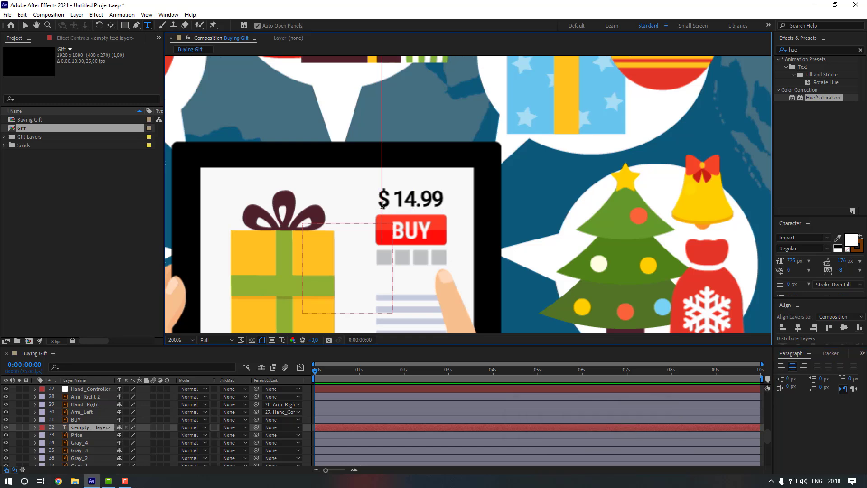
{"action": "type", "text": "$ 14.99"}
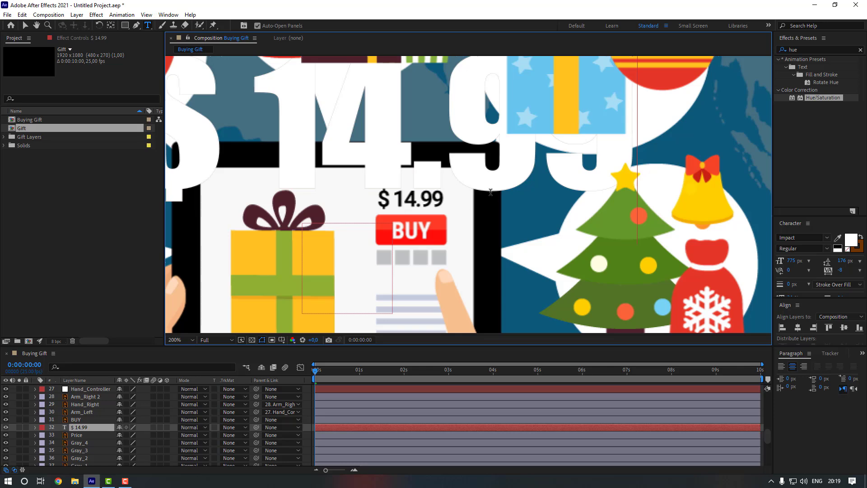
Set the whole price text to a black fill and a font size of 85 px
{"action": "key", "text": "comma"}
{"action": "key", "text": "ctrl+a"}
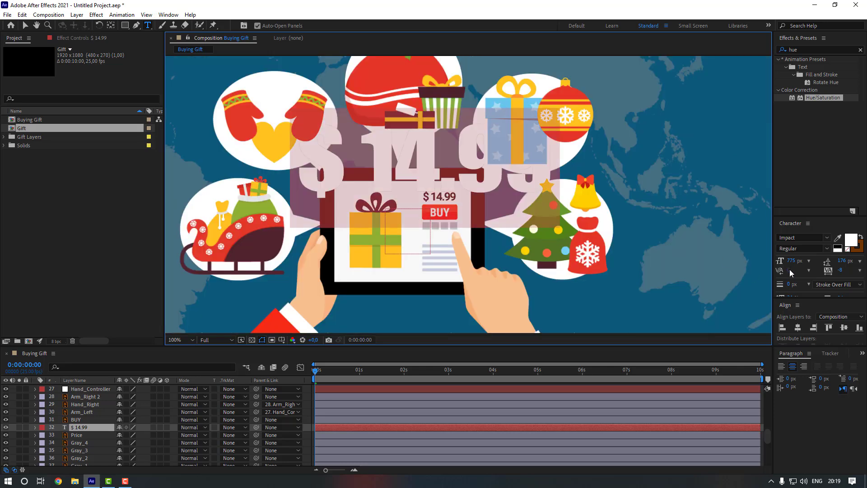
{"action": "left_click_drag", "start_coordinate": [791, 264], "coordinate": [567, 282]}
{"action": "left_click", "coordinate": [852, 241]}
{"action": "left_click_drag", "start_coordinate": [712, 403], "coordinate": [756, 444]}
{"action": "left_click", "coordinate": [804, 301]}
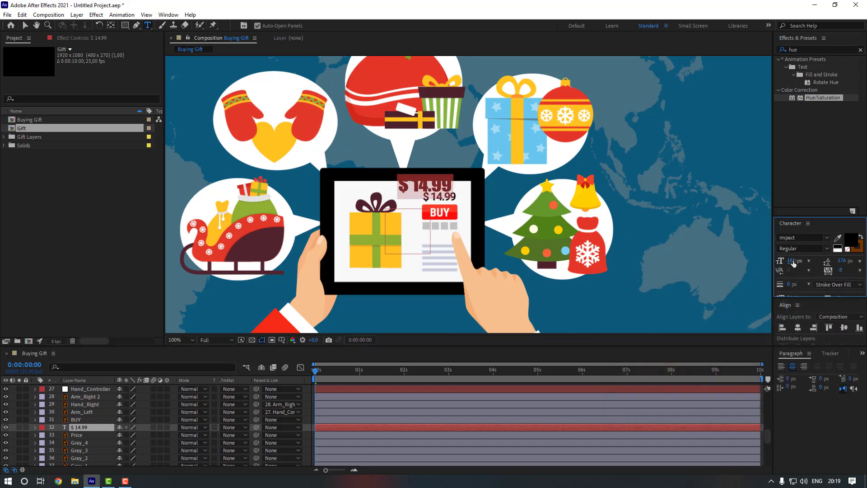
{"action": "left_click_drag", "start_coordinate": [775, 262], "coordinate": [759, 263]}
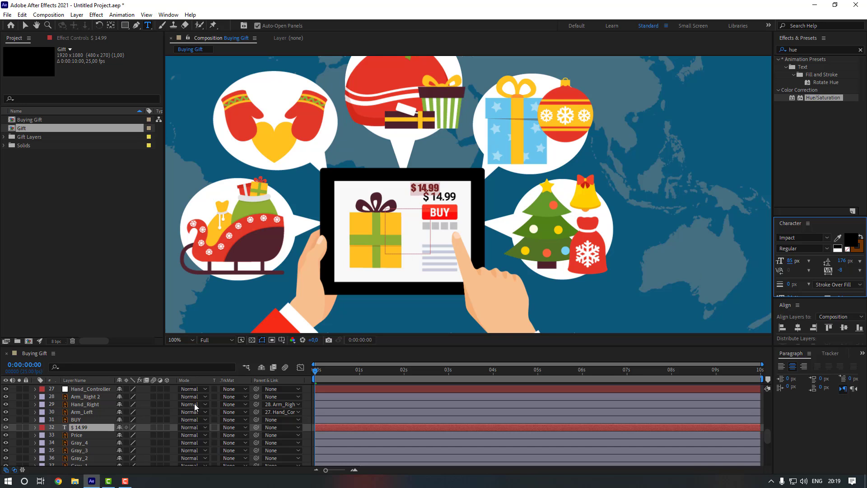
Move the $ 14.99 text over the original price artwork and delete the old Price layer
{"action": "left_click", "coordinate": [83, 428]}
{"action": "key", "text": "v"}
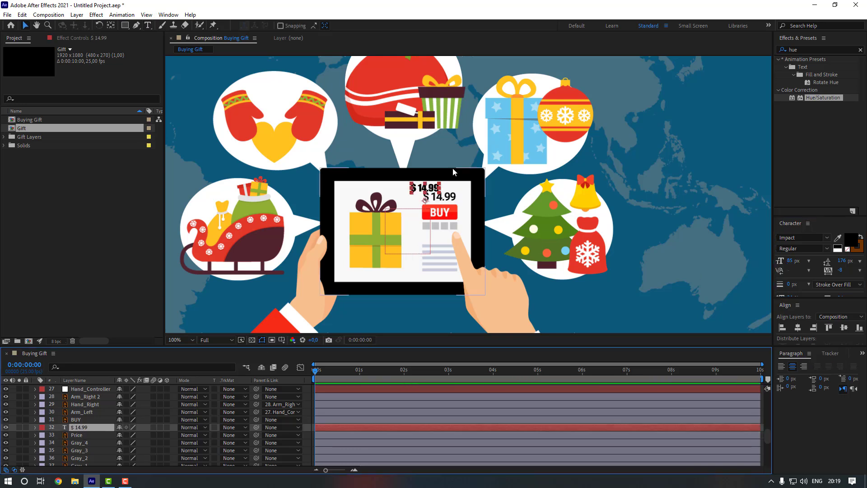
{"action": "left_click_drag", "start_coordinate": [430, 204], "coordinate": [444, 213]}
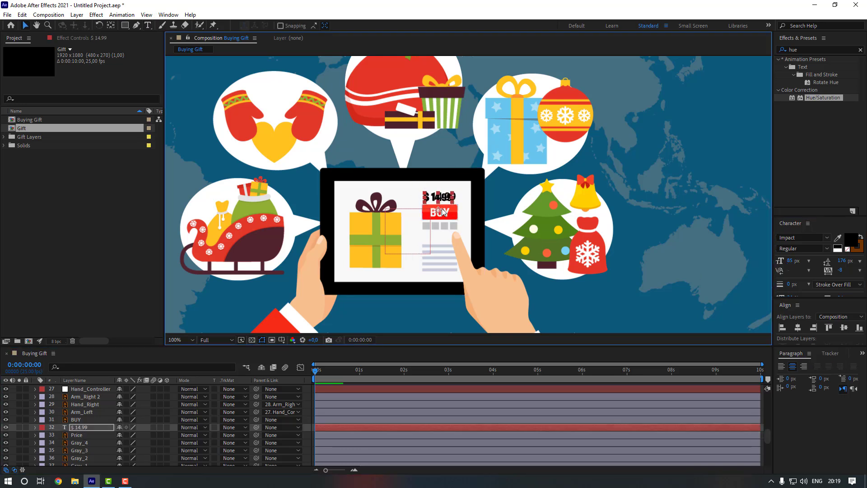
{"action": "left_click", "coordinate": [79, 436]}
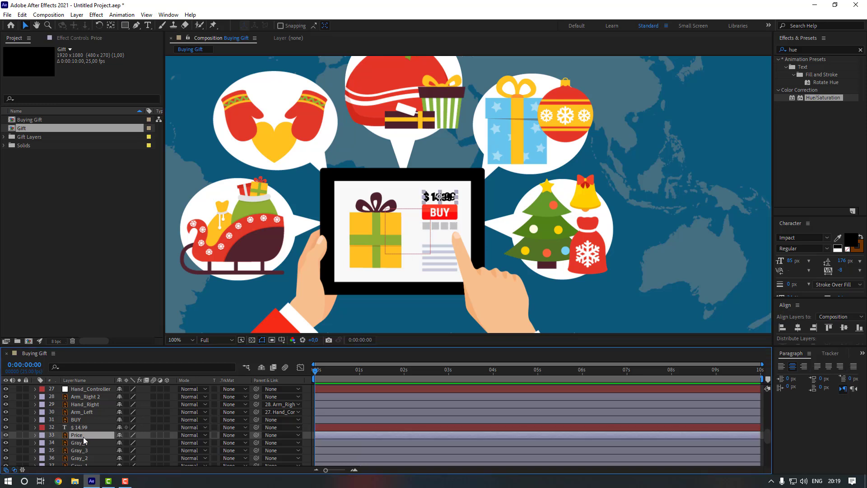
{"action": "key", "text": "Delete"}
{"action": "left_click", "coordinate": [447, 199]}
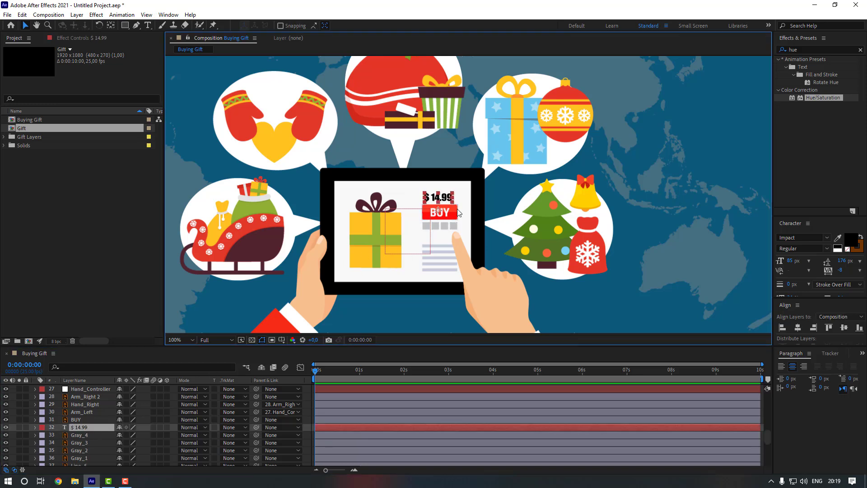
Set the price text's size to 100 px, align it above the BUY button and center its anchor point
{"action": "left_click_drag", "start_coordinate": [790, 261], "coordinate": [797, 261]}
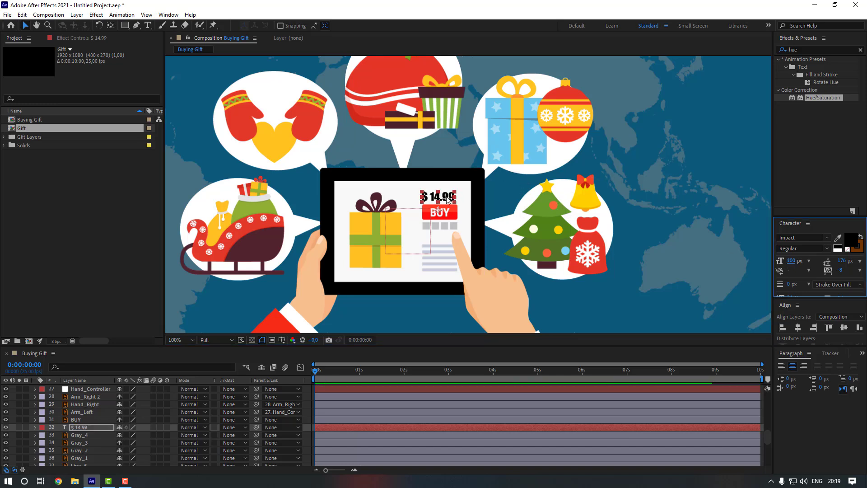
{"action": "left_click_drag", "start_coordinate": [446, 196], "coordinate": [447, 196]}
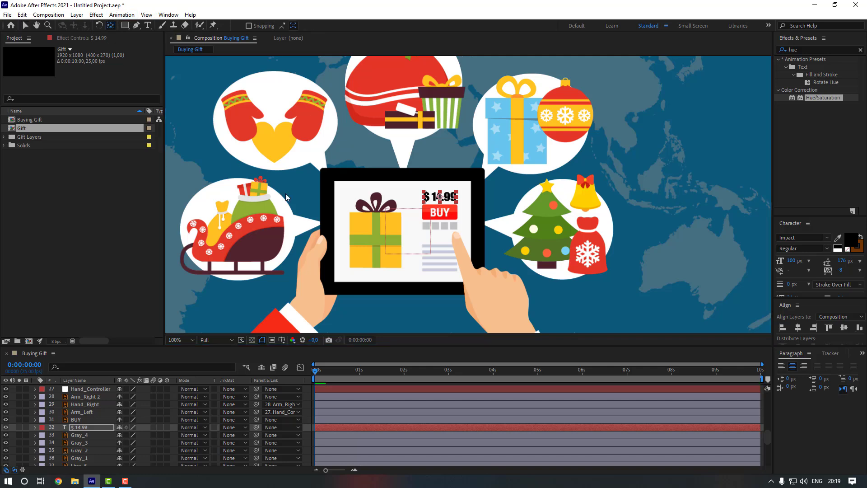
{"action": "left_click", "coordinate": [468, 194]}
{"action": "scroll", "coordinate": [468, 193], "scroll_direction": "up", "scroll_amount": 2}
{"action": "scroll", "coordinate": [468, 231], "scroll_direction": "down", "scroll_amount": 1}
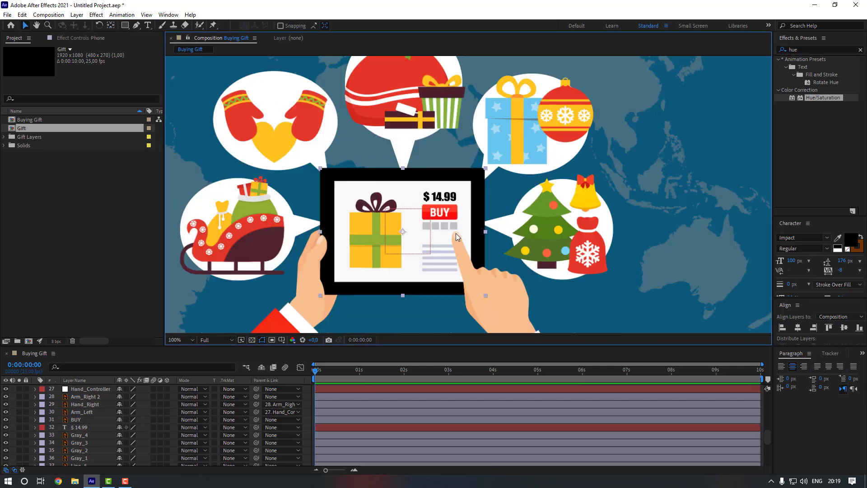
{"action": "left_click", "coordinate": [384, 313]}
Parent all tablet screen content layers, from BUY down through Gift, to the Phone layer
{"action": "left_click", "coordinate": [84, 429]}
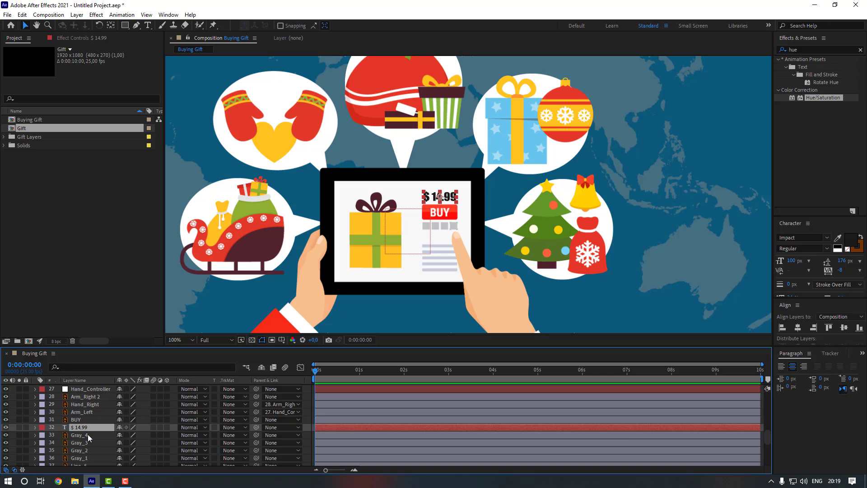
{"action": "left_click", "coordinate": [91, 421]}
{"action": "left_click", "coordinate": [93, 427], "text": "ctrl"}
{"action": "scroll", "coordinate": [93, 434], "scroll_direction": "down", "scroll_amount": 2}
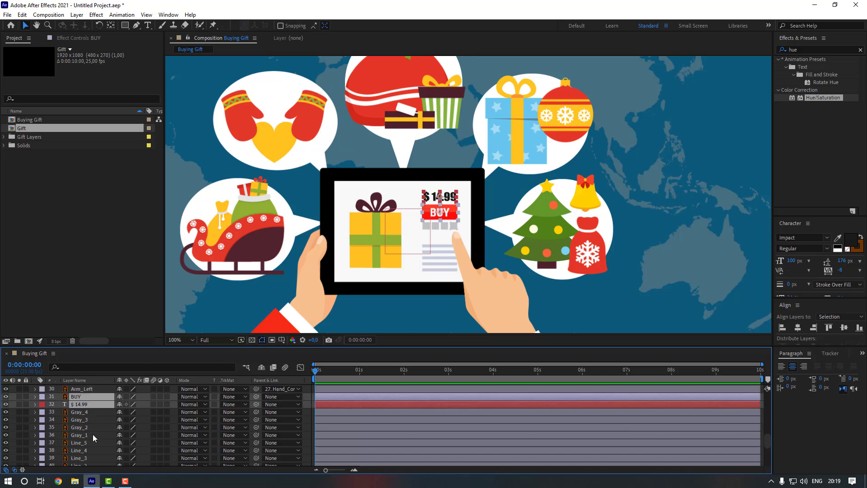
{"action": "left_click", "coordinate": [86, 453], "text": "shift"}
{"action": "scroll", "coordinate": [86, 452], "scroll_direction": "down", "scroll_amount": 1}
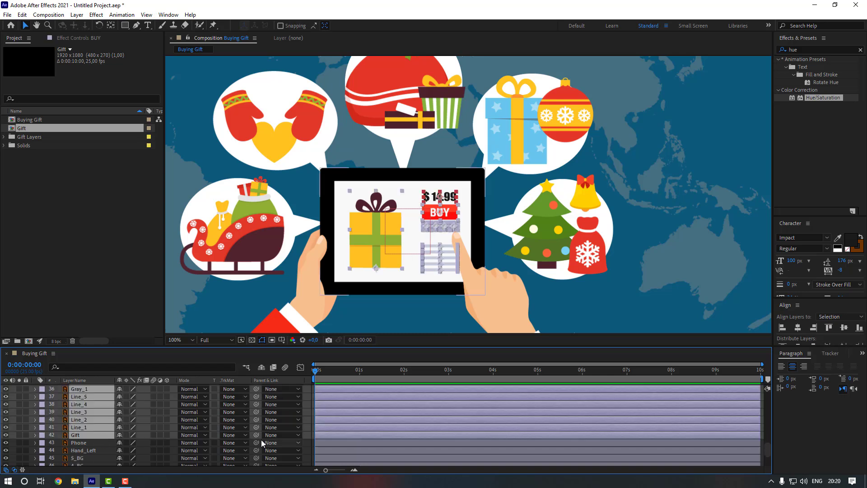
{"action": "left_click_drag", "start_coordinate": [256, 435], "coordinate": [82, 442]}
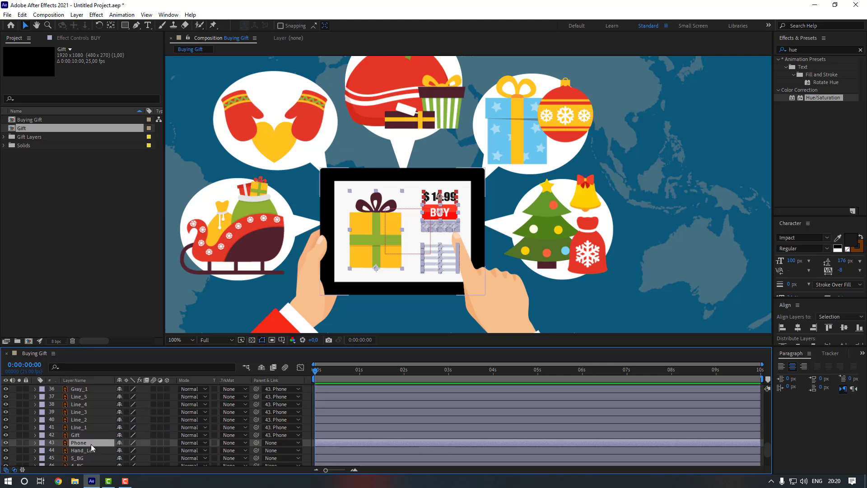
Parent the Phone layer to Hand_Controller and the Hand_Left layer to Arm_Left
{"action": "left_click", "coordinate": [277, 443]}
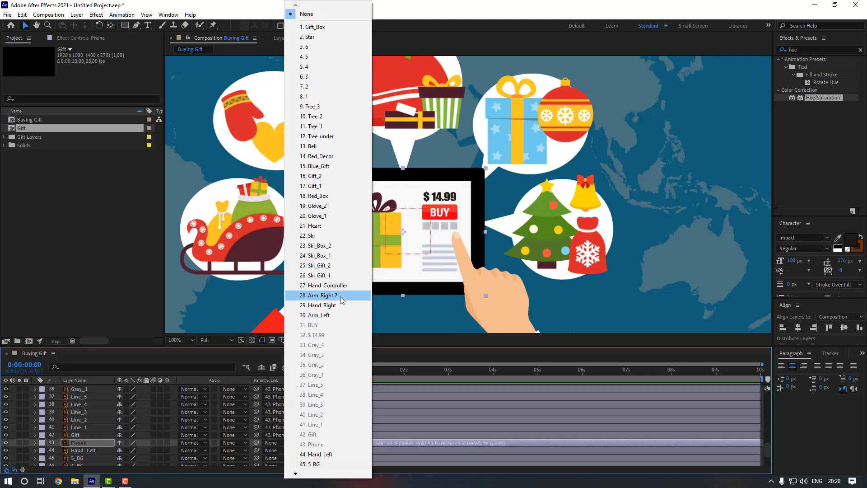
{"action": "left_click", "coordinate": [327, 285]}
{"action": "left_click", "coordinate": [92, 450]}
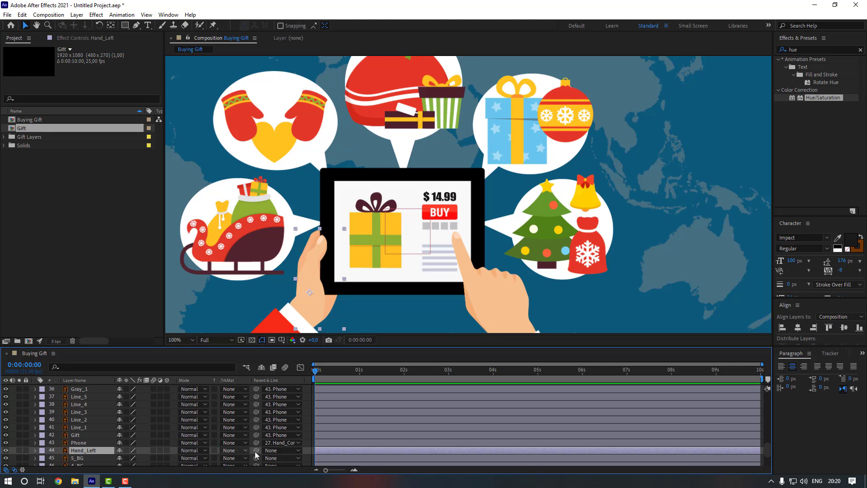
{"action": "left_click", "coordinate": [274, 450]}
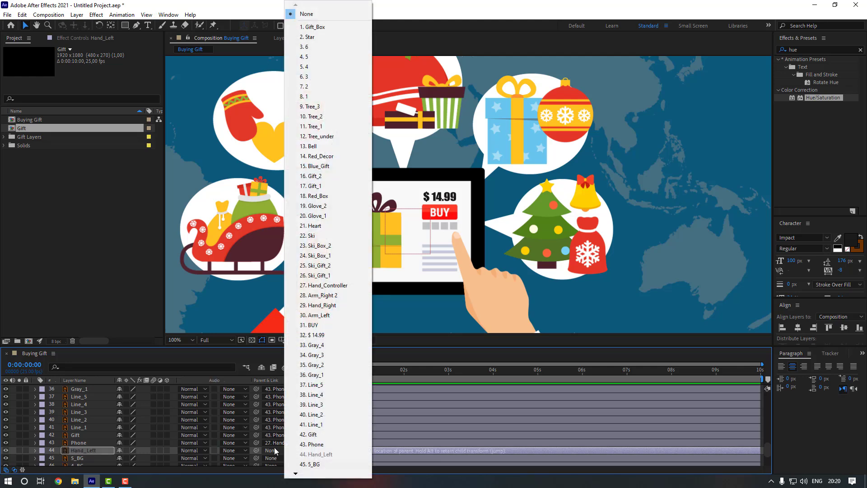
{"action": "left_click", "coordinate": [332, 315]}
Reveal Hand_Controller's Position property and test the parented rig by shifting its position, undoing the shift
{"action": "scroll", "coordinate": [98, 430], "scroll_direction": "up", "scroll_amount": 3}
{"action": "left_click", "coordinate": [95, 388]}
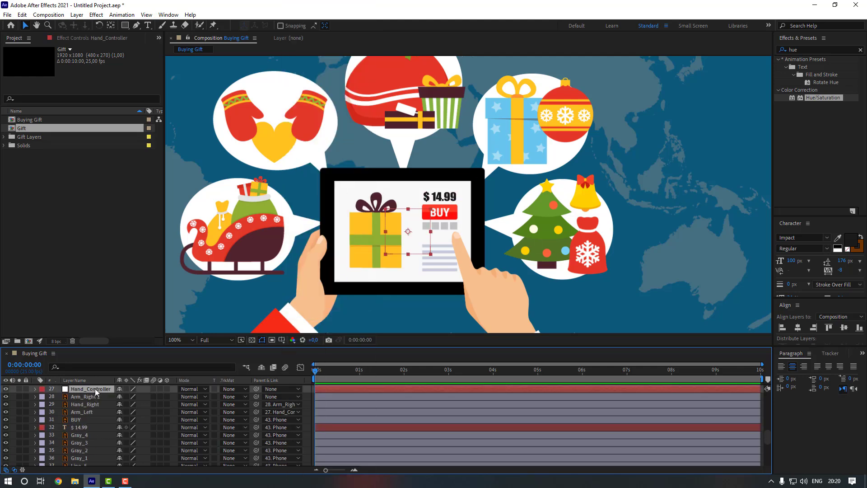
{"action": "key", "text": "p"}
{"action": "left_click_drag", "start_coordinate": [137, 397], "coordinate": [106, 396]}
{"action": "key", "text": "ctrl+z"}
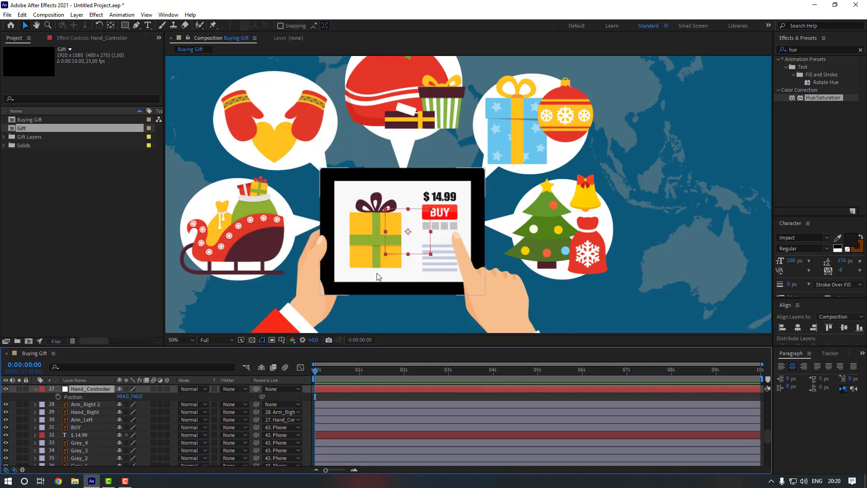
Keyframe Hand_Controller's Position at 0:00:01:00, and set its Y position to 1255 at 0:00:00:00 so the tablet starts below the frame
{"action": "key", "text": "shift+slash"}
{"action": "left_click_drag", "start_coordinate": [357, 374], "coordinate": [361, 375]}
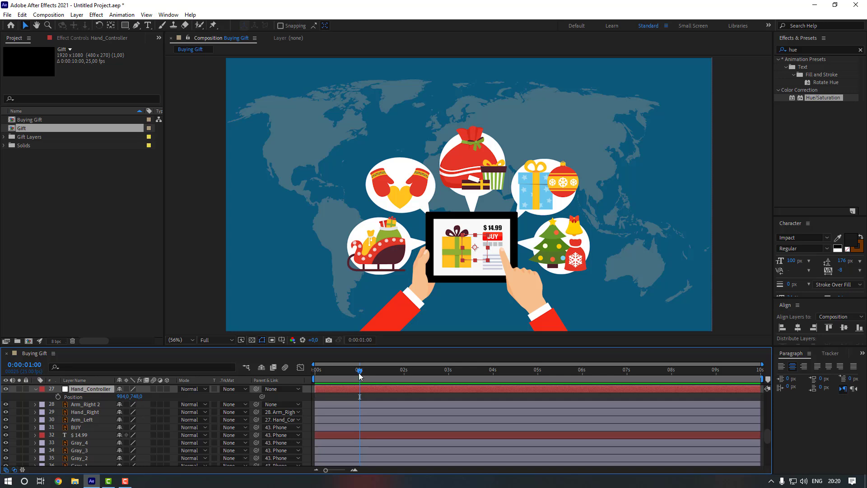
{"action": "left_click", "coordinate": [59, 397]}
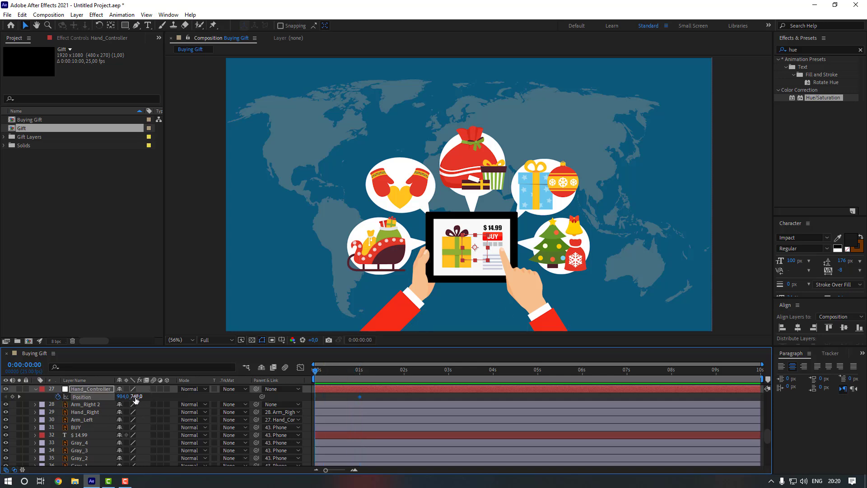
{"action": "left_click_drag", "start_coordinate": [136, 399], "coordinate": [369, 393]}
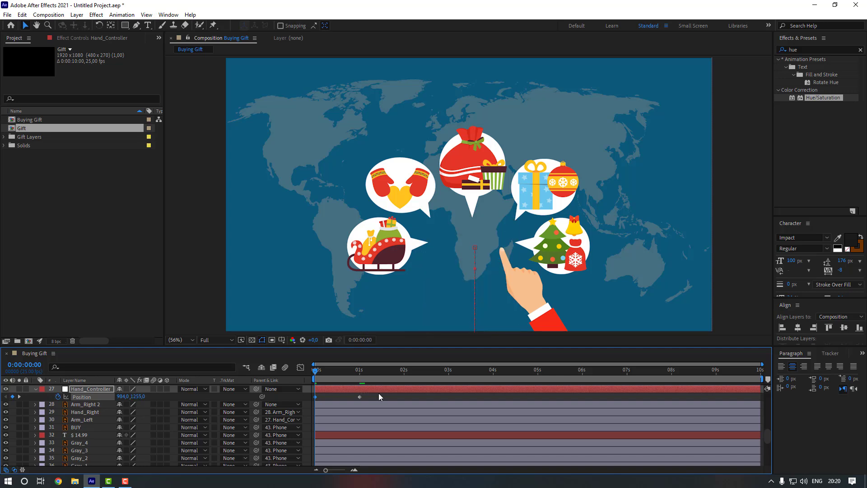
Apply Easy Ease to Hand_Controller's two Position keyframes, reshape the speed curve to start fast and settle slowly, and preview the motion
{"action": "right_click", "coordinate": [359, 397]}
{"action": "mouse_move", "coordinate": [407, 390]}
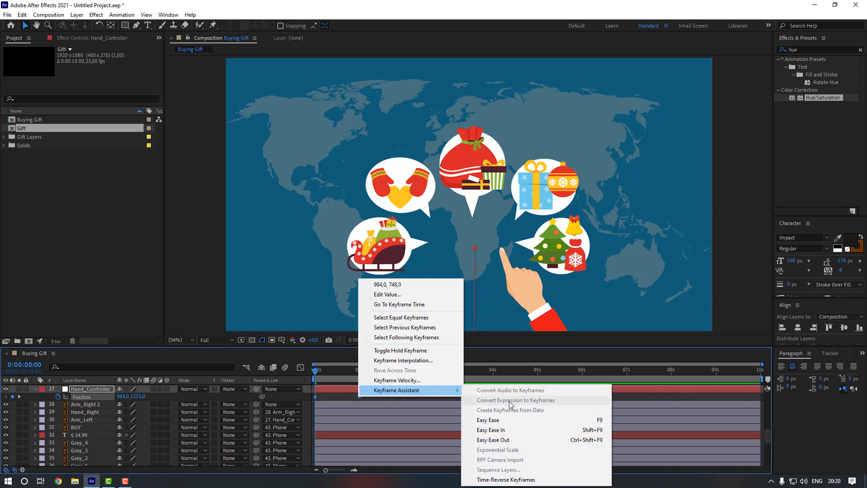
{"action": "left_click", "coordinate": [488, 420]}
{"action": "left_click", "coordinate": [300, 367]}
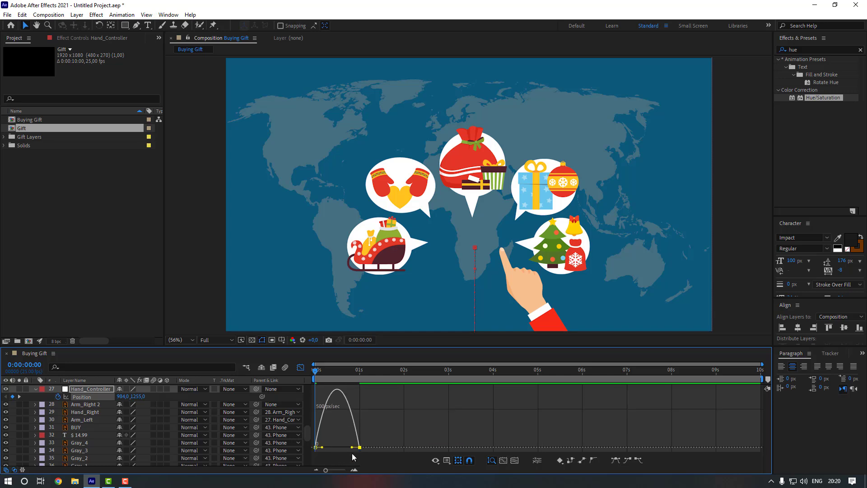
{"action": "left_click_drag", "start_coordinate": [353, 448], "coordinate": [318, 391]}
{"action": "left_click", "coordinate": [300, 368]}
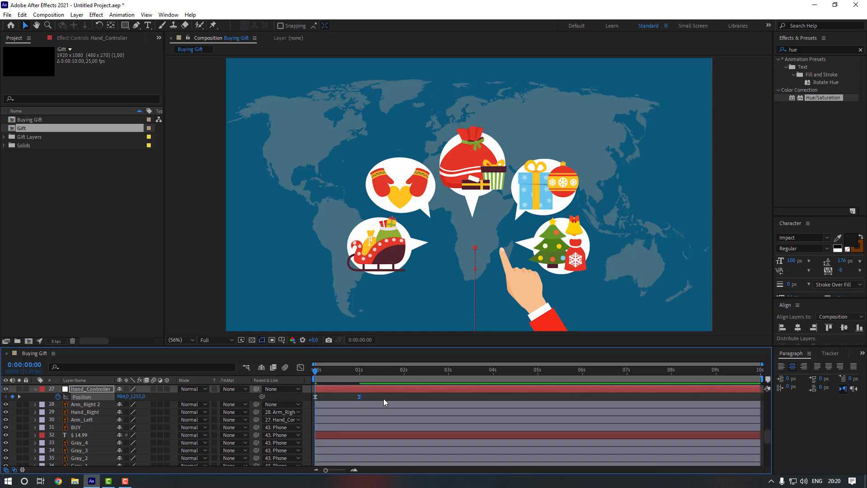
{"action": "left_click", "coordinate": [384, 400]}
{"action": "key", "text": "space"}
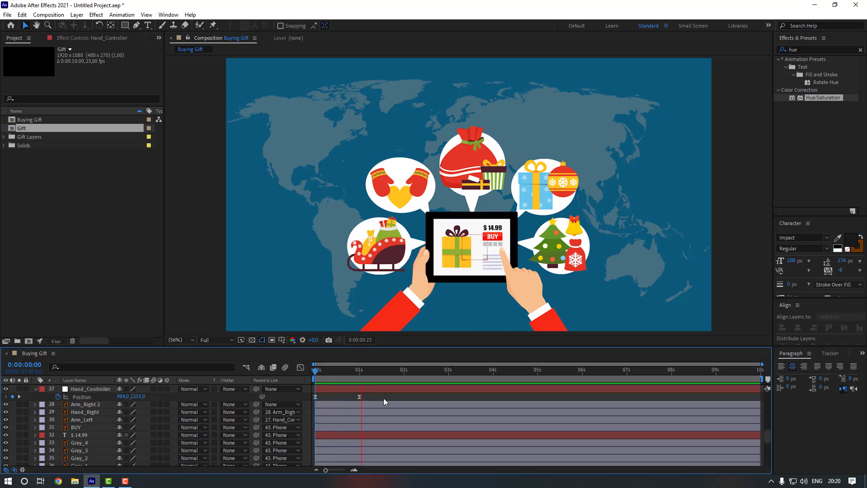
{"action": "key", "text": "space"}
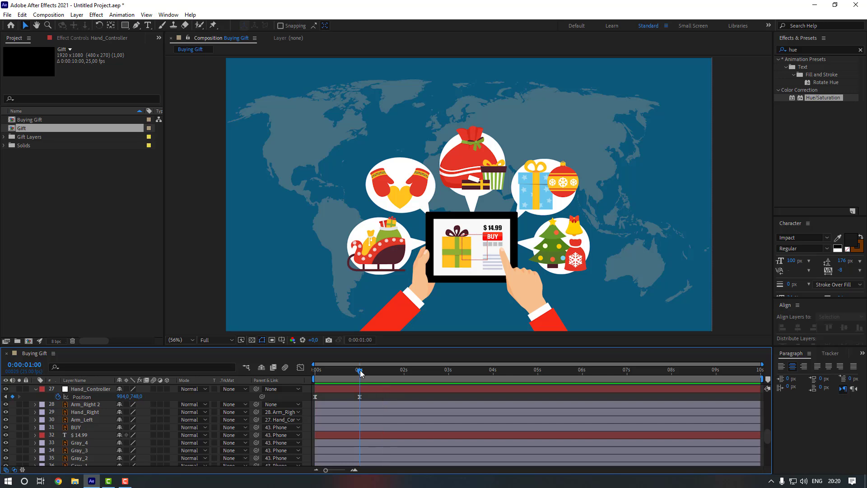
Add Rotation and Position keyframes to the Arm_Right 2 layer at 0:00:00:17
{"action": "left_click", "coordinate": [97, 404]}
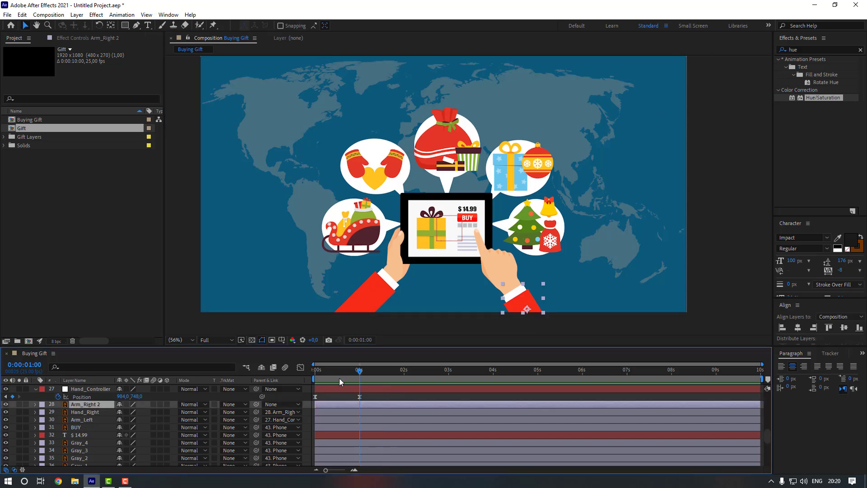
{"action": "left_click_drag", "start_coordinate": [340, 382], "coordinate": [345, 380]}
{"action": "key", "text": "r"}
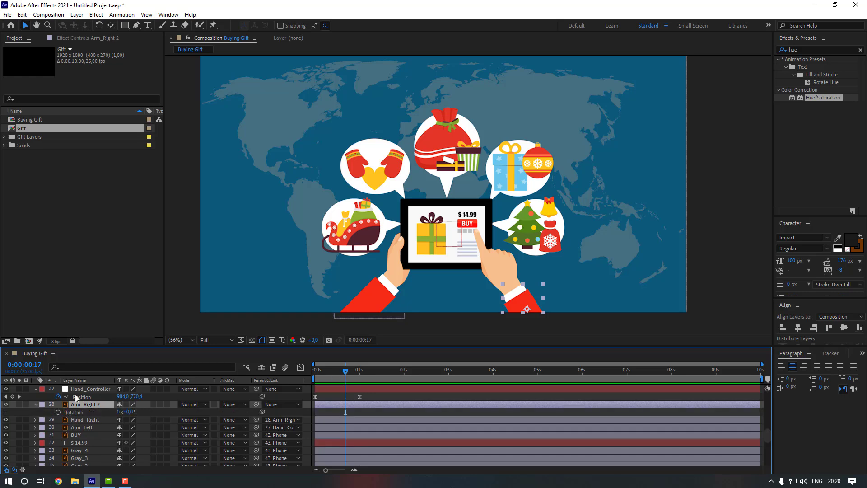
{"action": "left_click", "coordinate": [58, 412]}
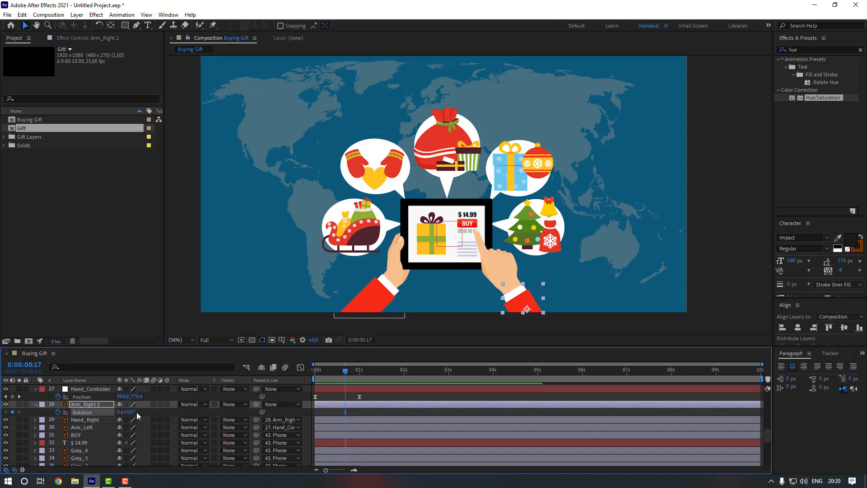
{"action": "key", "text": "shift+p"}
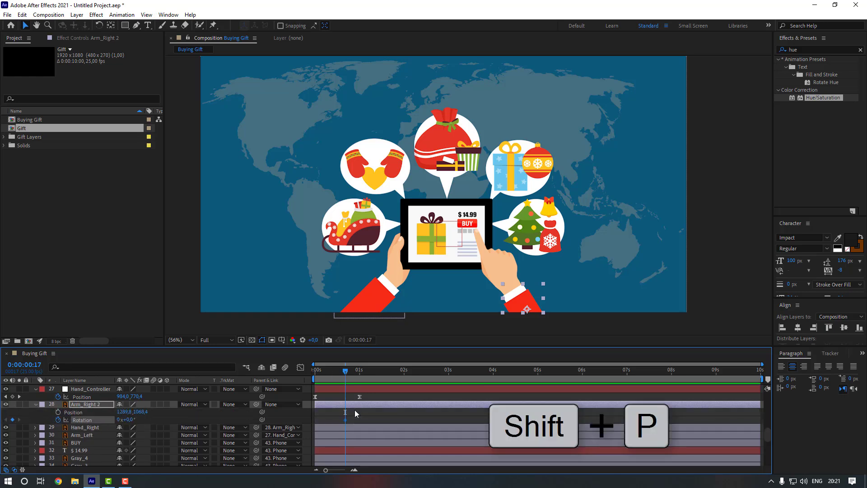
{"action": "left_click", "coordinate": [58, 412]}
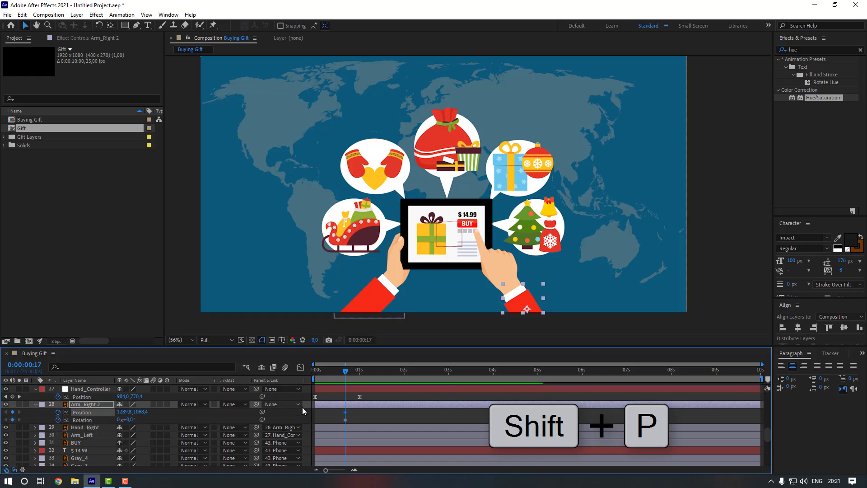
At 0:00:00:07, set Arm_Right 2's Rotation to -75° and its Y position to 1140,4
{"action": "key", "text": "shift+Page_Up"}
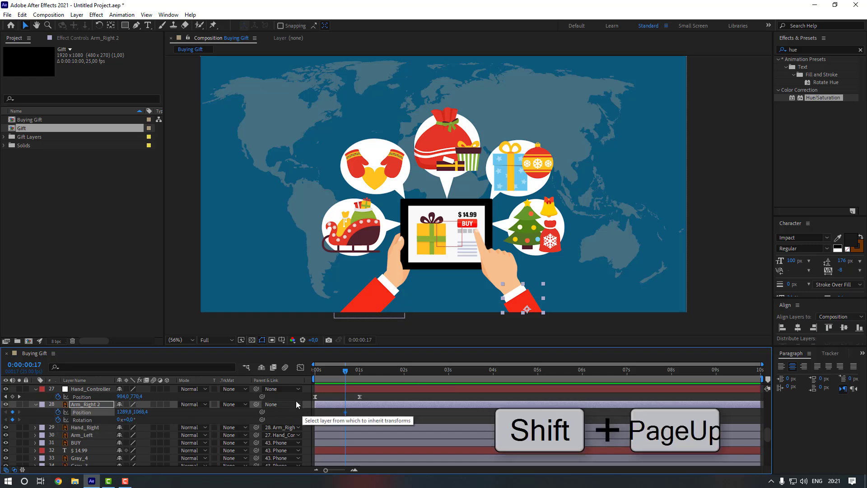
{"action": "key", "text": "shift+Page_Up"}
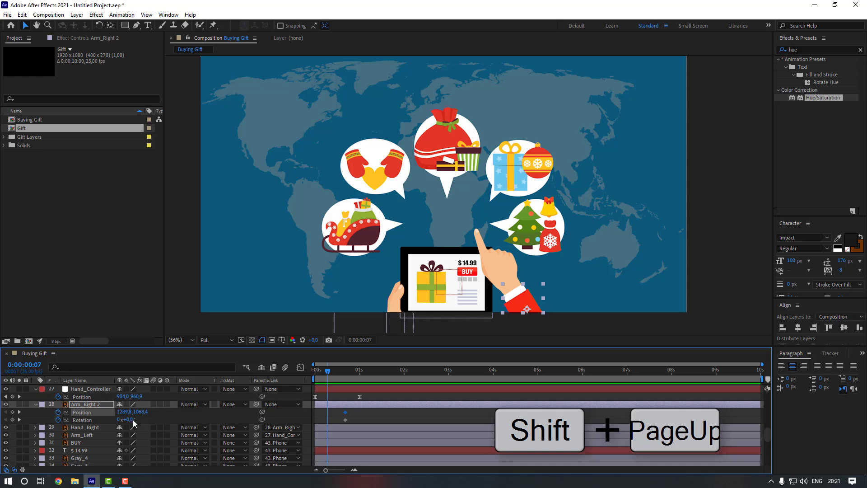
{"action": "left_click_drag", "start_coordinate": [127, 420], "coordinate": [84, 425]}
{"action": "left_click_drag", "start_coordinate": [141, 412], "coordinate": [173, 412]}
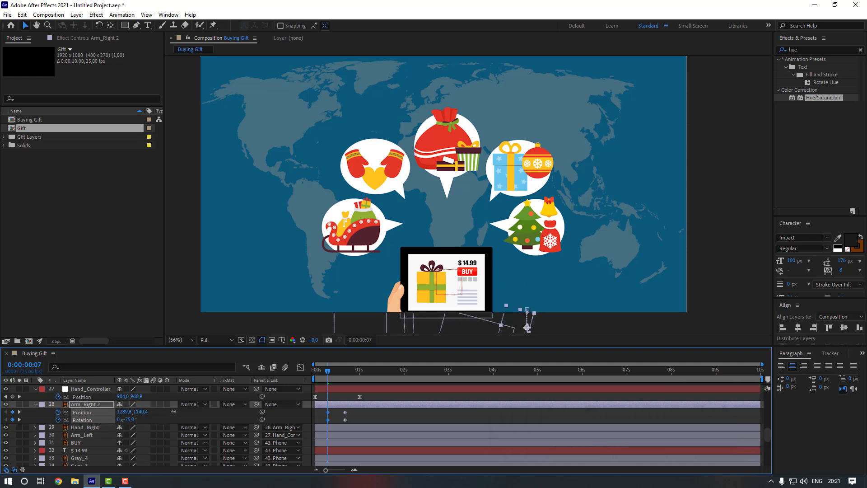
Apply Easy Ease to all of Arm_Right 2's Position and Rotation keyframes
{"action": "left_click_drag", "start_coordinate": [362, 411], "coordinate": [324, 421]}
{"action": "right_click", "coordinate": [346, 412]}
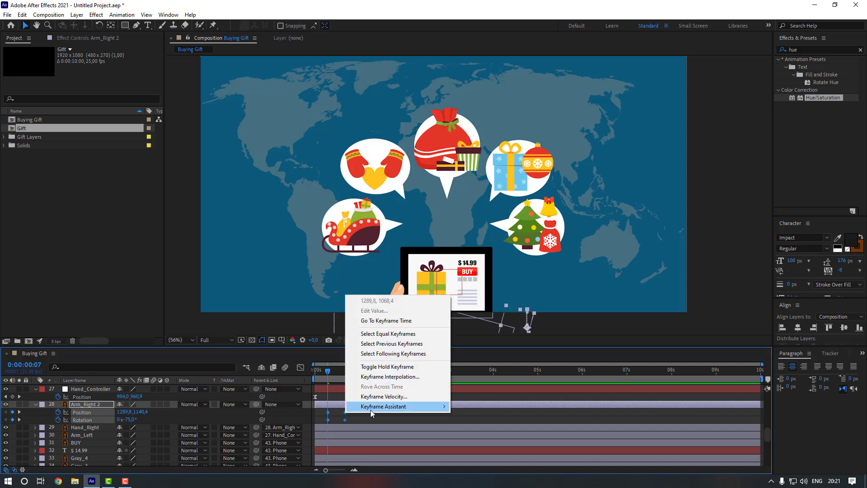
{"action": "mouse_move", "coordinate": [371, 412]}
{"action": "left_click", "coordinate": [493, 347]}
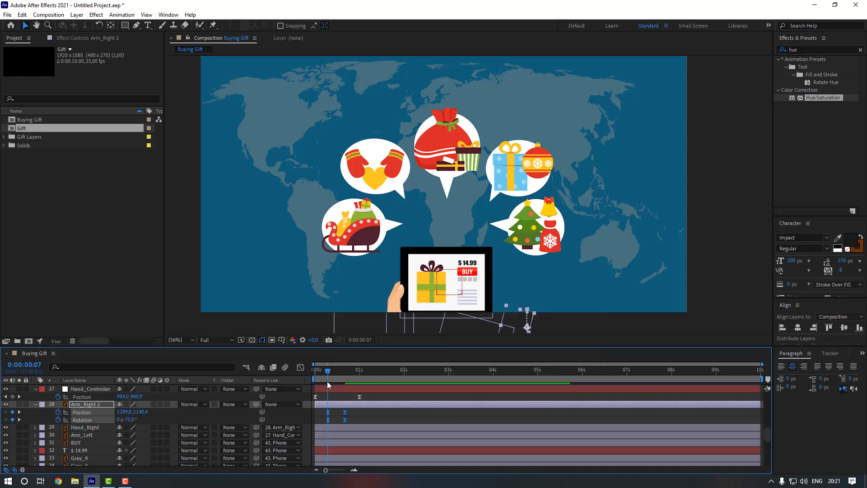
Reshape Arm_Right 2's speed curves to peak early and slow toward the last keyframes, and preview the animation from the start
{"action": "left_click", "coordinate": [300, 367]}
{"action": "scroll", "coordinate": [385, 450], "scroll_direction": "up", "scroll_amount": 3}
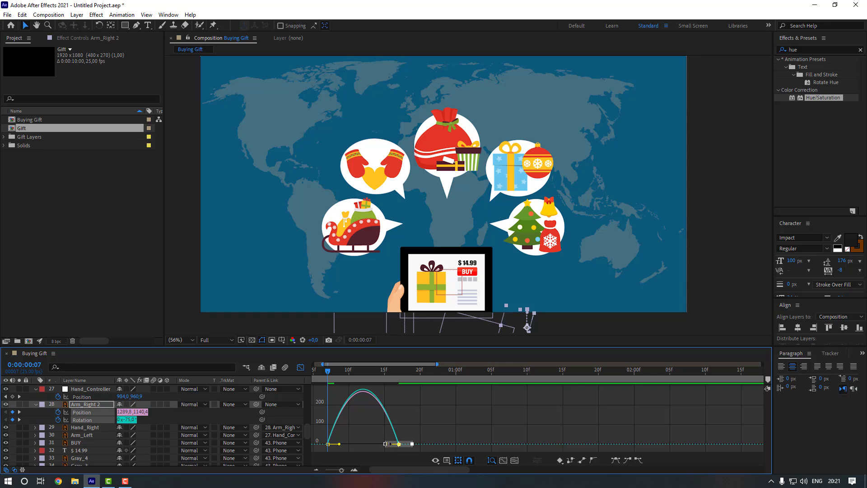
{"action": "left_click_drag", "start_coordinate": [386, 444], "coordinate": [336, 449]}
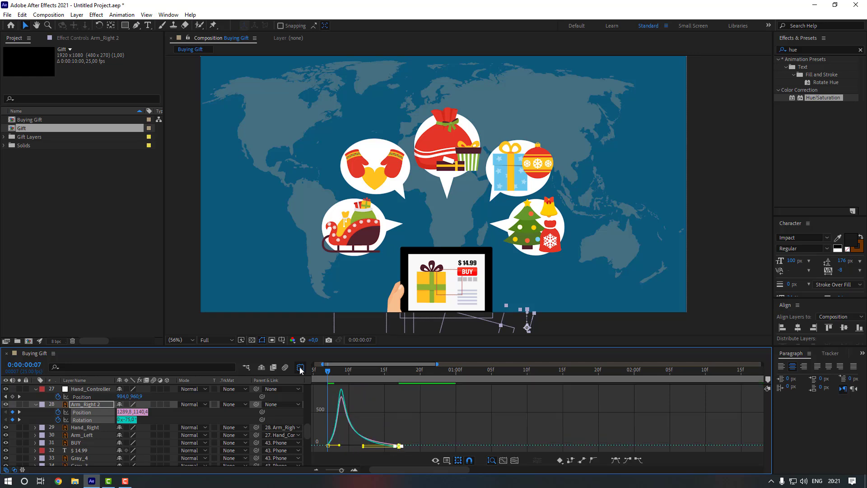
{"action": "left_click", "coordinate": [300, 368]}
{"action": "left_click", "coordinate": [367, 416]}
{"action": "scroll", "coordinate": [367, 417], "scroll_direction": "down", "scroll_amount": 3}
{"action": "left_click_drag", "start_coordinate": [329, 368], "coordinate": [314, 374]}
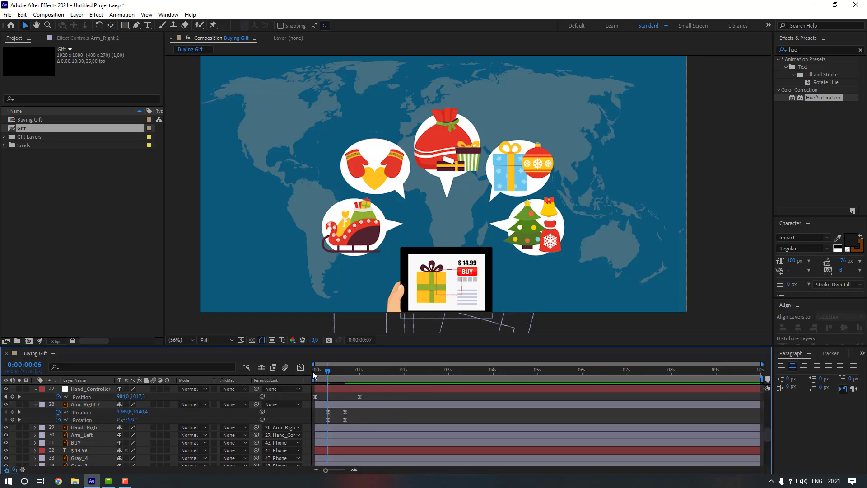
{"action": "key", "text": "space"}
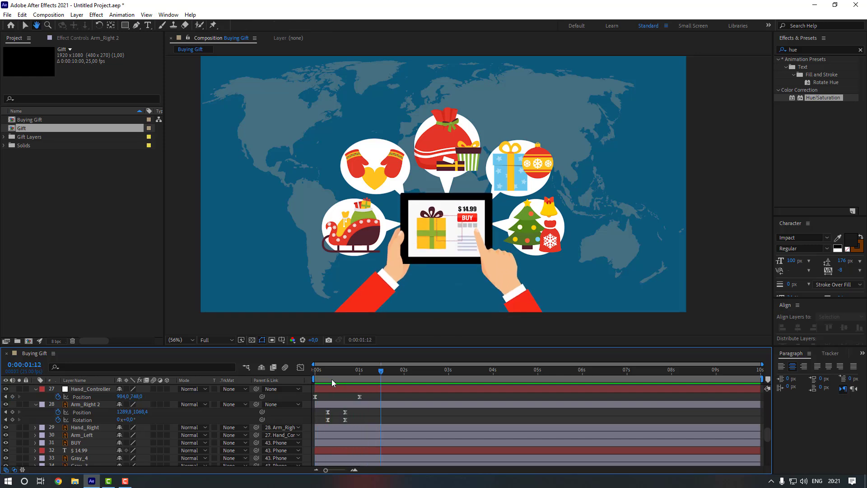
Add Position and Rotation keyframes holding Arm_Right 2's current pose at 0:00:01:08
{"action": "left_click", "coordinate": [340, 371]}
{"action": "left_click_drag", "start_coordinate": [341, 372], "coordinate": [345, 370]}
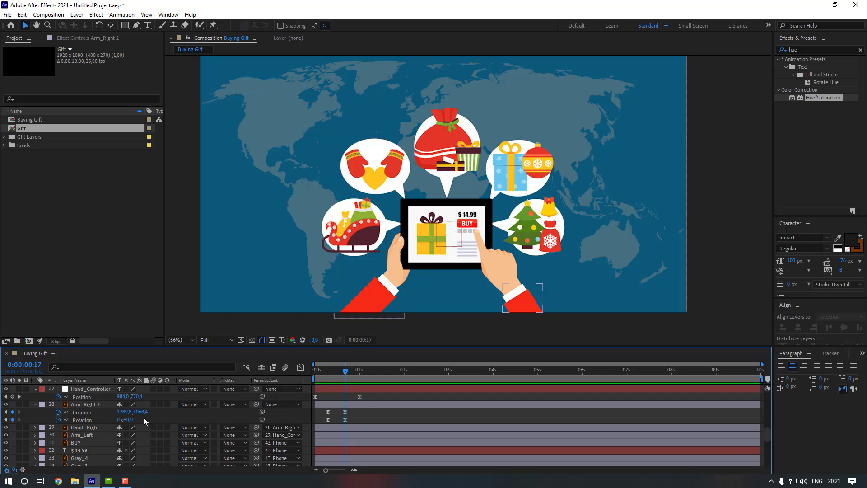
{"action": "left_click", "coordinate": [373, 372]}
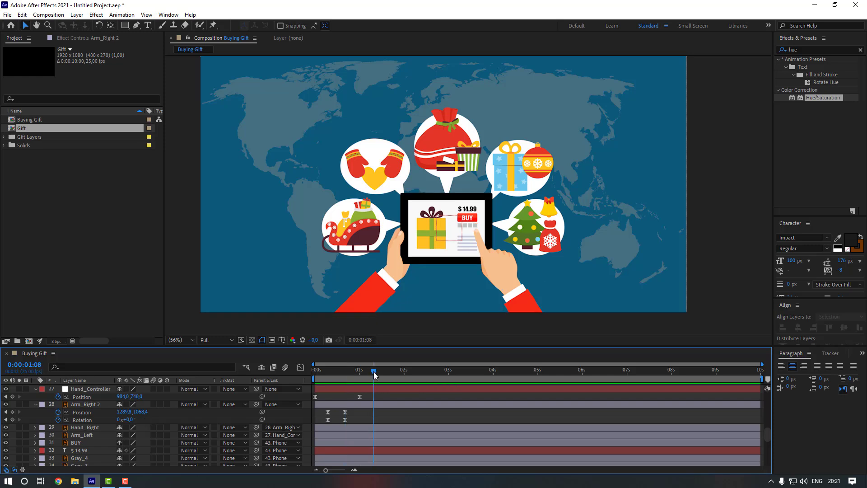
{"action": "left_click", "coordinate": [13, 411]}
{"action": "left_click", "coordinate": [12, 420]}
Set Arm_Right 2 to Rotation 26° and Y position 1109,4 at 0:00:00:17, and to Rotation -19,2° and Y position 1094 at 0:00:01:02
{"action": "left_click", "coordinate": [346, 370]}
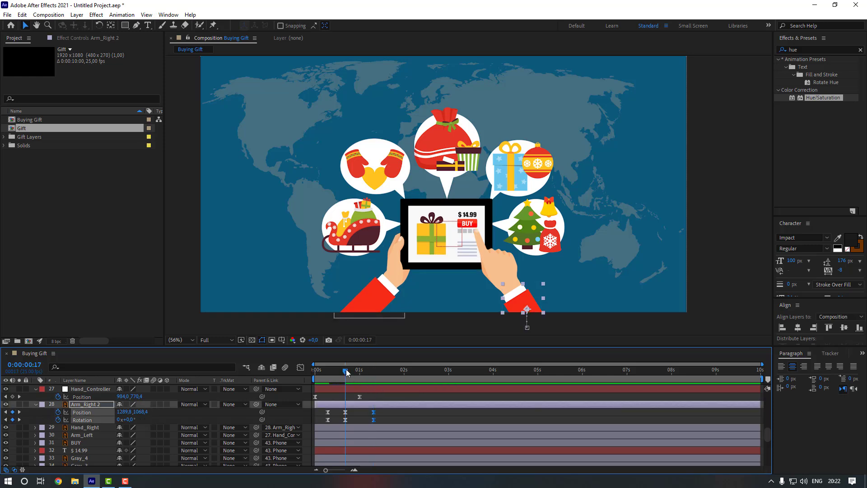
{"action": "left_click_drag", "start_coordinate": [130, 421], "coordinate": [166, 411]}
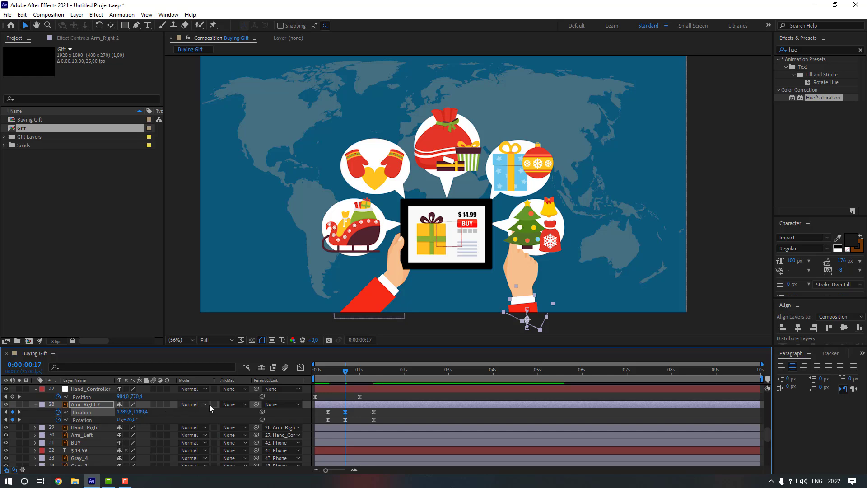
{"action": "key", "text": "shift+Page_Down"}
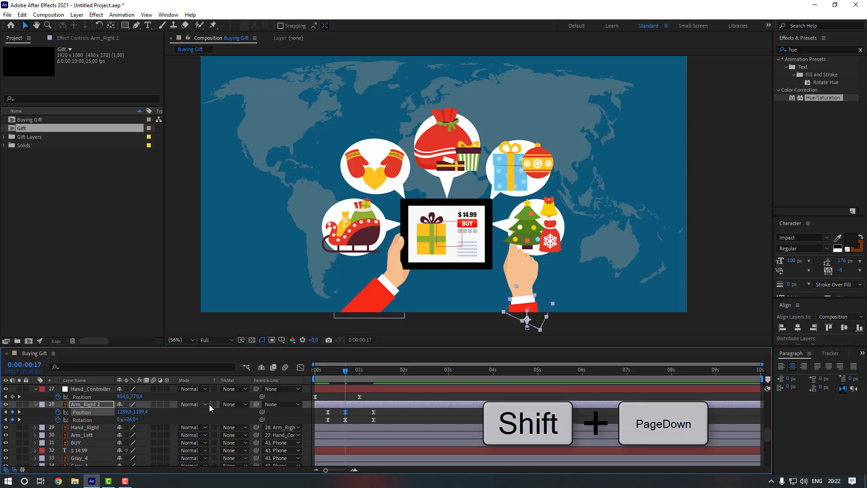
{"action": "key", "text": "shift+Page_Down"}
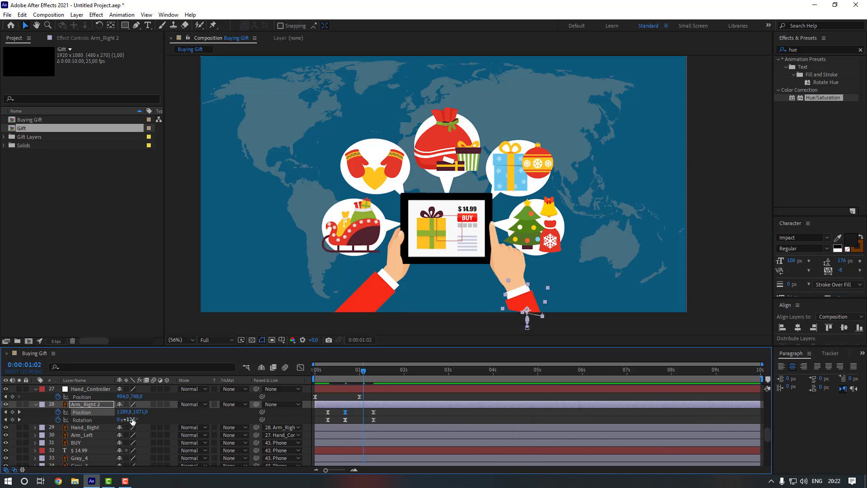
{"action": "left_click_drag", "start_coordinate": [133, 422], "coordinate": [152, 414]}
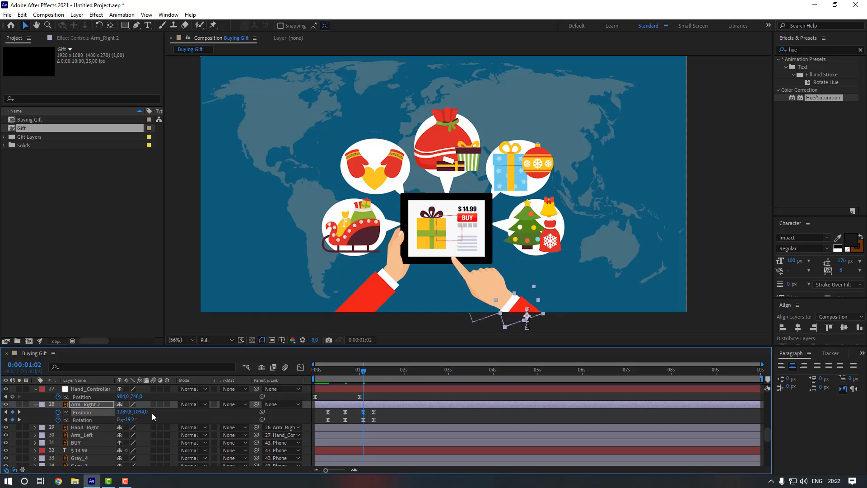
Shift Arm_Right 2's final keyframe pair to between 2 and 3 seconds, and keyframe the arm swung clockwise off the tablet at 0:00:01:12
{"action": "mouse_move", "coordinate": [383, 409]}
{"action": "left_mouse_down"}
{"action": "mouse_move", "coordinate": [371, 421]}
{"action": "mouse_move", "coordinate": [382, 417]}
{"action": "left_mouse_up"}
{"action": "left_click", "coordinate": [394, 411]}
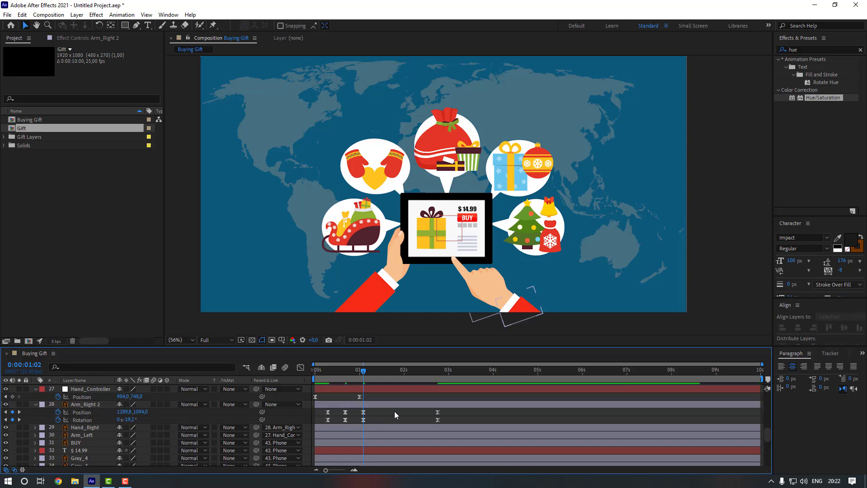
{"action": "key", "text": "shift+Page_Down"}
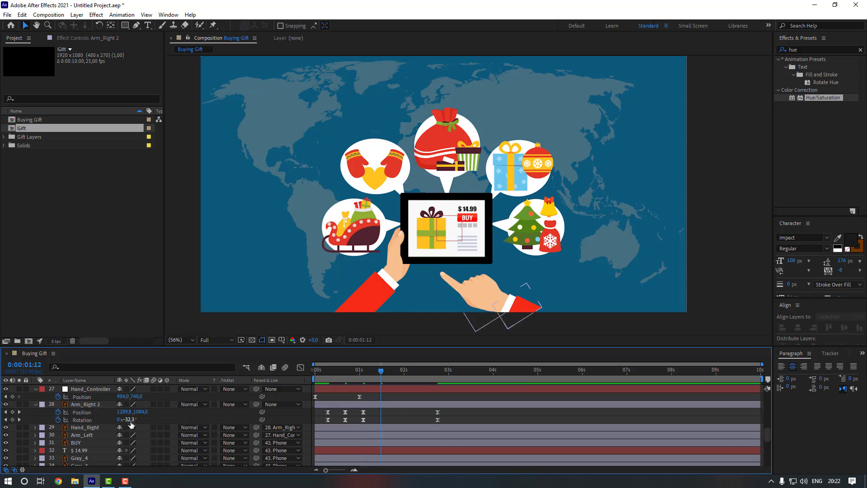
{"action": "mouse_move", "coordinate": [131, 420]}
{"action": "left_mouse_down"}
{"action": "mouse_move", "coordinate": [151, 422]}
{"action": "mouse_move", "coordinate": [144, 412]}
{"action": "left_mouse_up"}
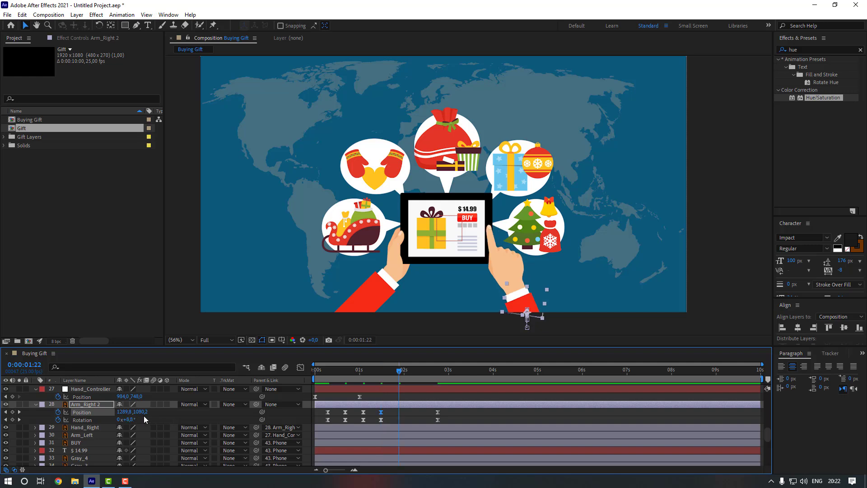
Set Arm_Right 2's Rotation to -4,7° at 0:00:01:22, and move its final Position and Rotation keyframes to 0:00:02:07
{"action": "key", "text": "shift+Page_Down"}
{"action": "left_click", "coordinate": [128, 420]}
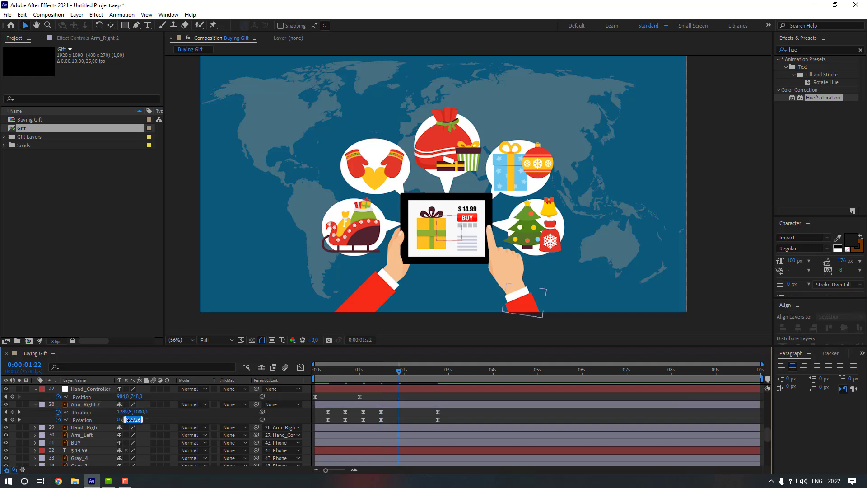
{"action": "type", "text": "-4,7"}
{"action": "key", "text": "Return"}
{"action": "key", "text": "shift+Page_Down"}
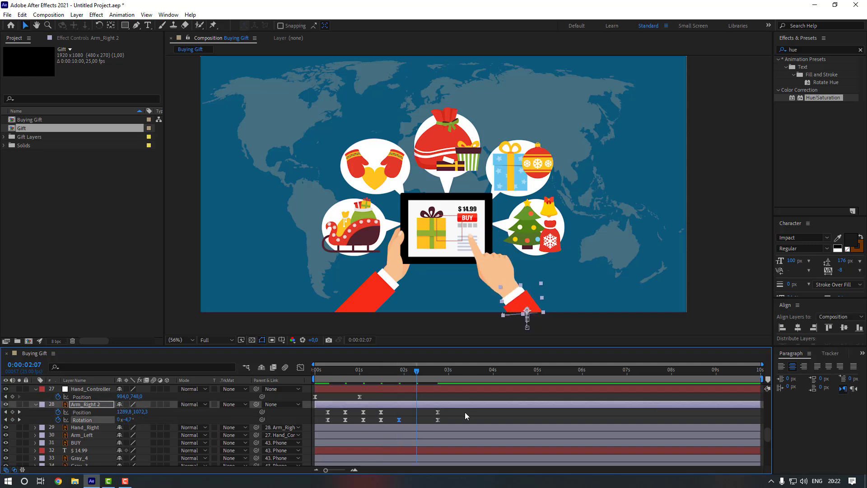
{"action": "left_click", "coordinate": [437, 412]}
Set the spatial interpolation of all Arm_Right 2 Position keyframes to Linear and preview the motion
{"action": "left_click_drag", "start_coordinate": [427, 414], "coordinate": [322, 416]}
{"action": "right_click", "coordinate": [328, 412]}
{"action": "left_click", "coordinate": [369, 380]}
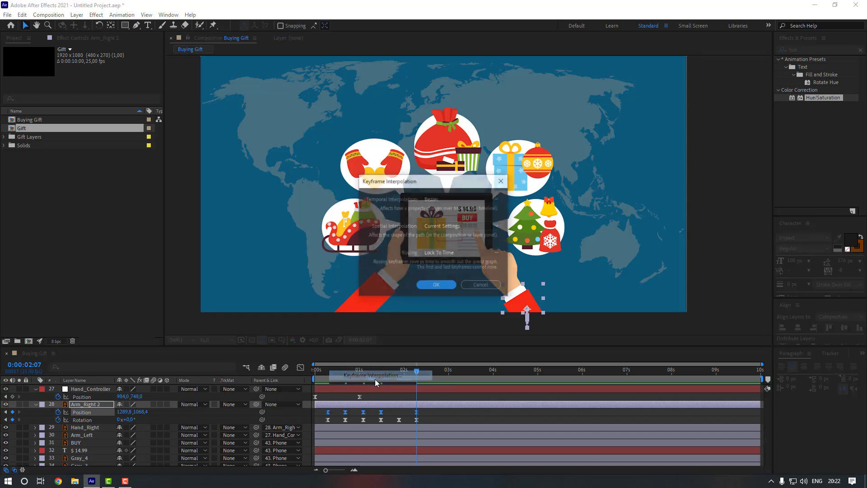
{"action": "left_click", "coordinate": [462, 226]}
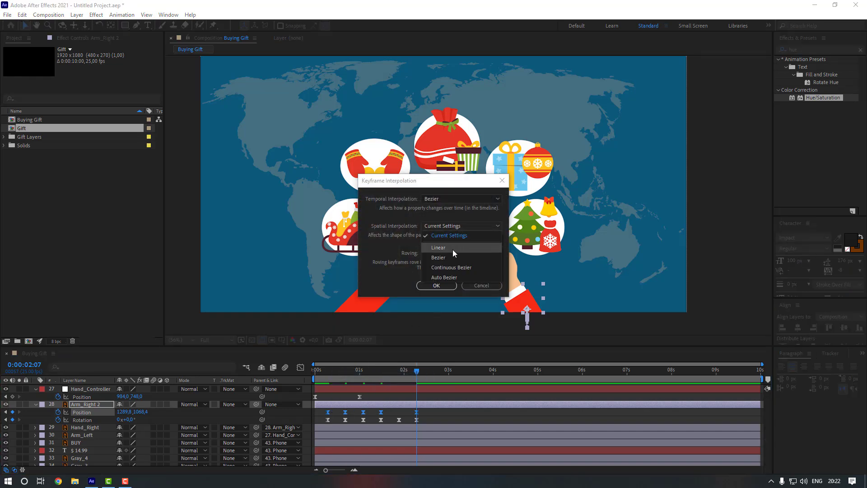
{"action": "left_click", "coordinate": [452, 249]}
{"action": "left_click", "coordinate": [438, 285]}
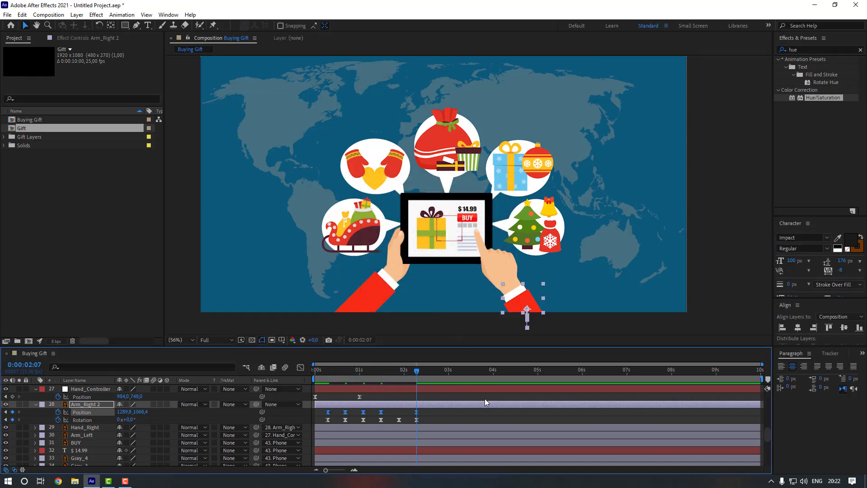
{"action": "left_click", "coordinate": [457, 410]}
{"action": "key", "text": "space"}
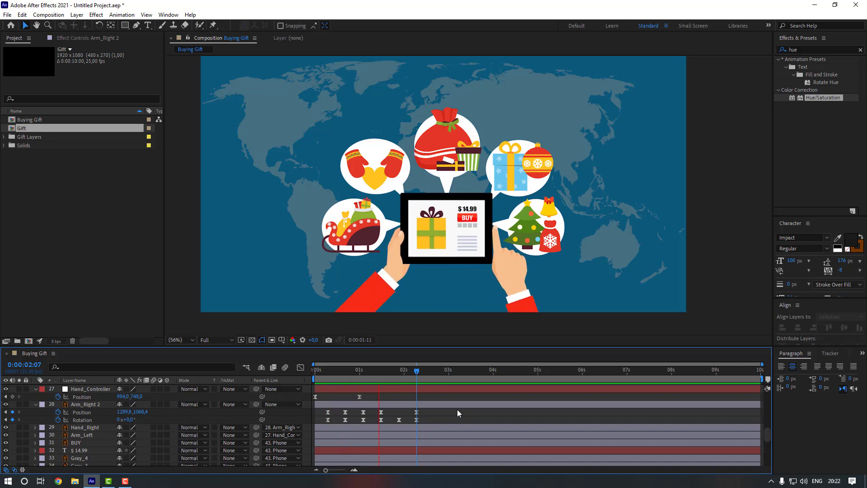
{"action": "key", "text": "space"}
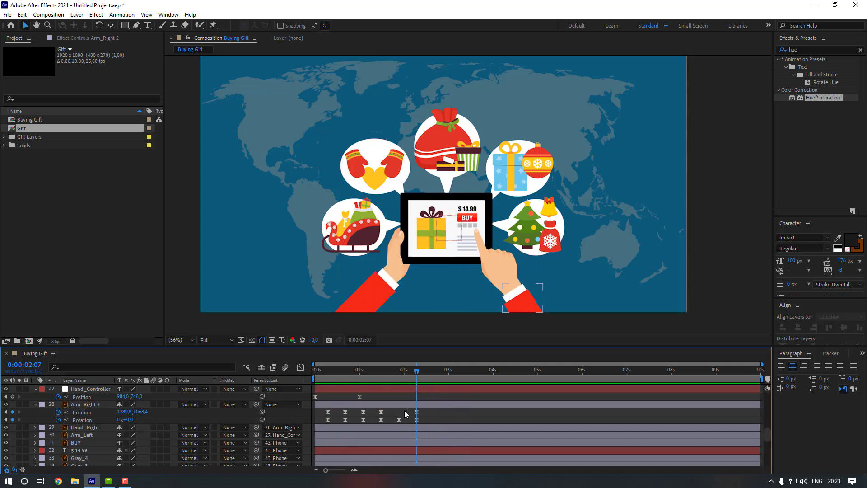
Copy Arm_Right 2's fourth Position keyframe over the final one at 0:00:02:07 and preview the animation
{"action": "left_click", "coordinate": [382, 413]}
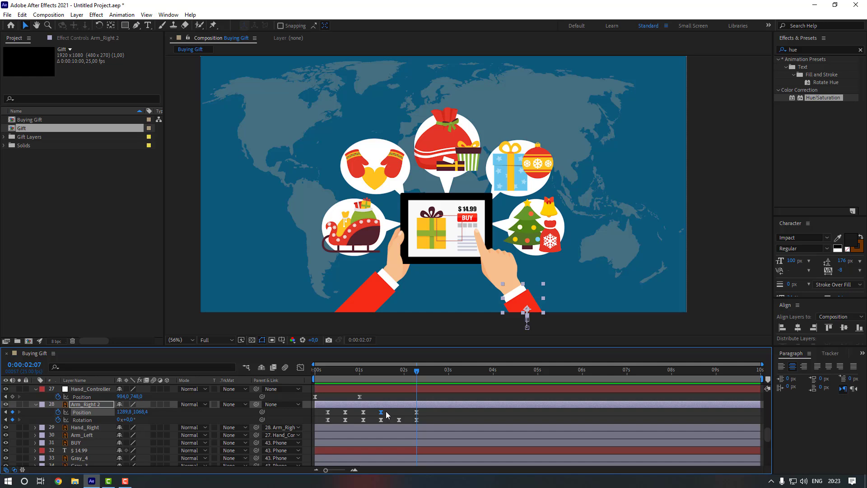
{"action": "key", "text": "ctrl+v"}
{"action": "left_click", "coordinate": [441, 414]}
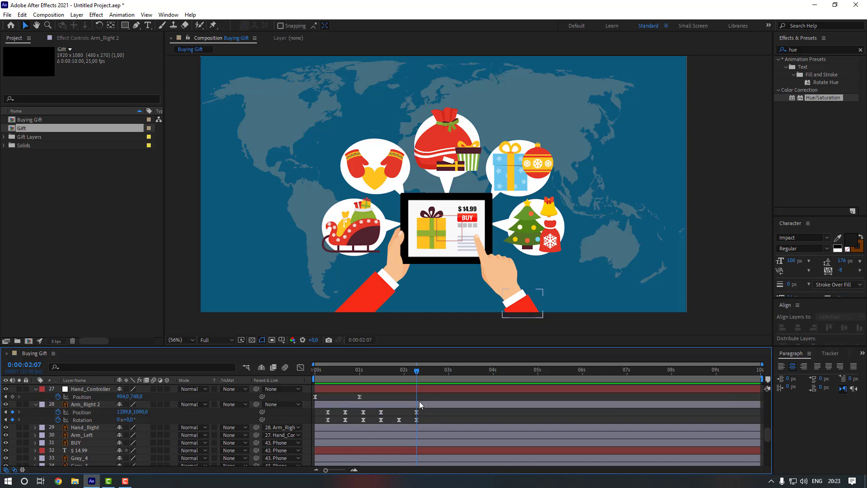
{"action": "key", "text": "space"}
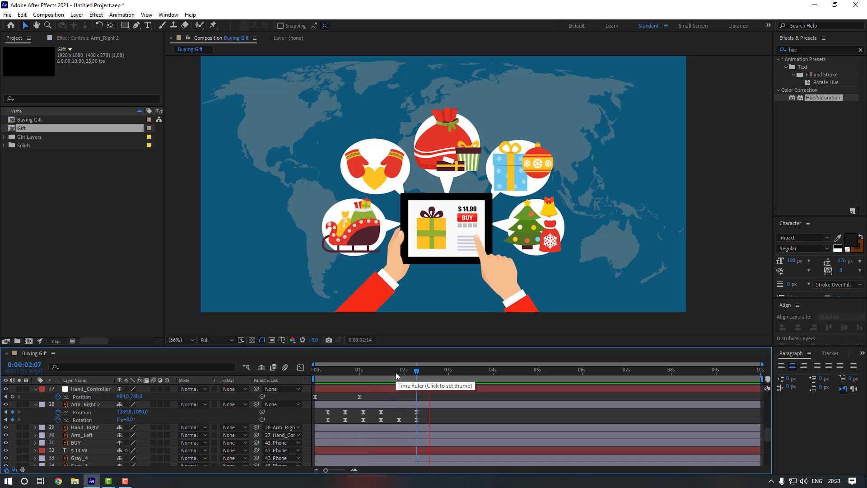
{"action": "left_click", "coordinate": [412, 404]}
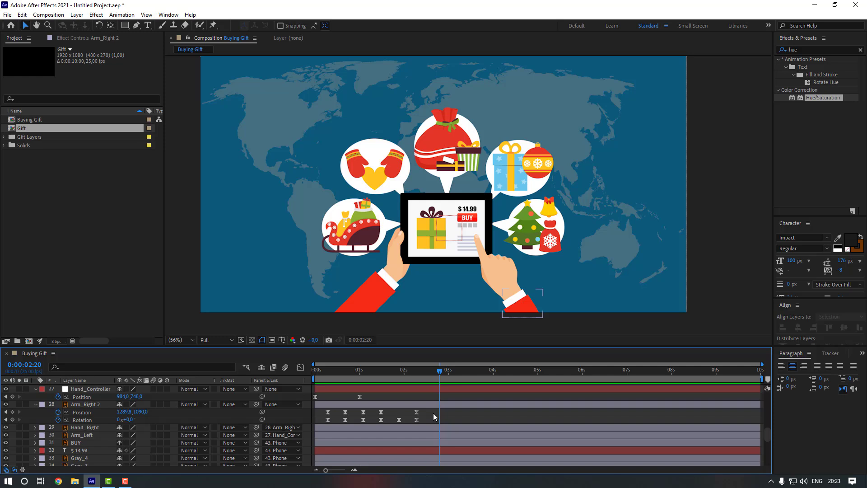
Apply Easy Ease to all of Arm_Right 2's Position and Rotation keyframes and preview the animation from the start
{"action": "left_click_drag", "start_coordinate": [446, 410], "coordinate": [320, 424]}
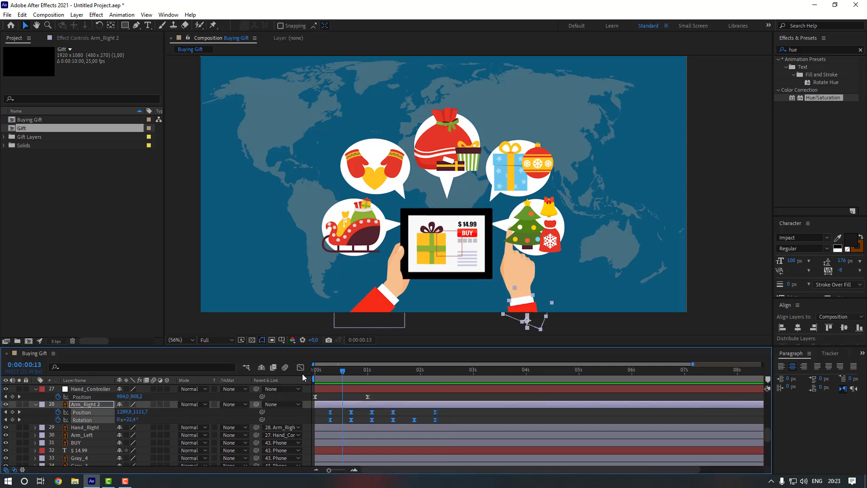
{"action": "left_click", "coordinate": [300, 367]}
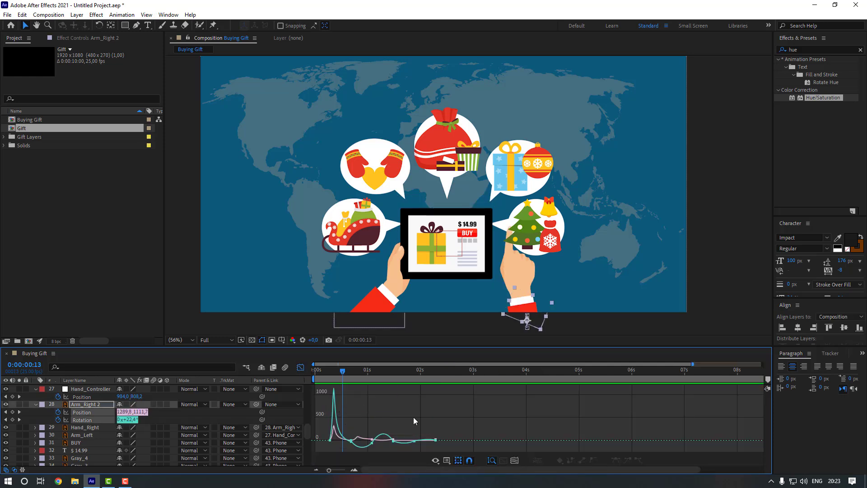
{"action": "left_click", "coordinate": [302, 368]}
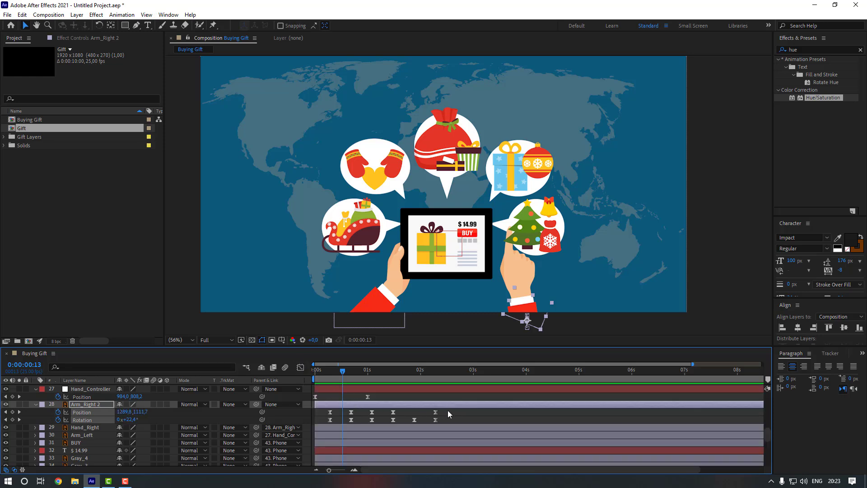
{"action": "left_click_drag", "start_coordinate": [448, 410], "coordinate": [321, 423]}
{"action": "right_click", "coordinate": [436, 414]}
{"action": "mouse_move", "coordinate": [493, 456]}
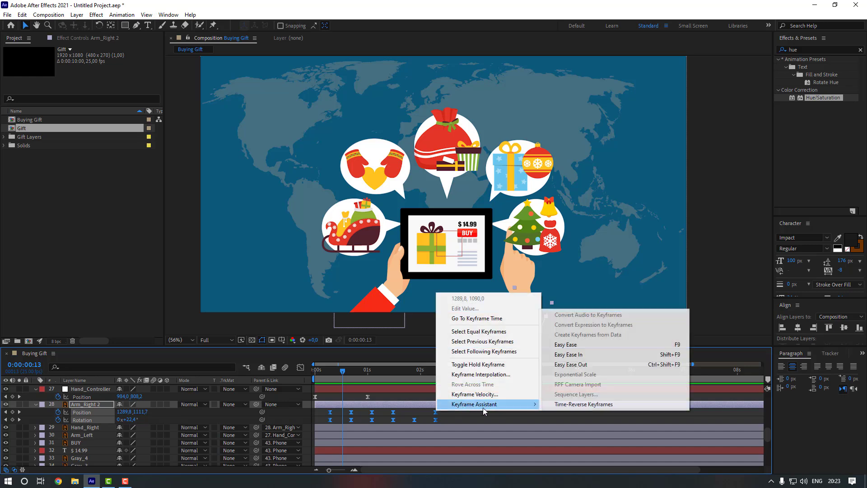
{"action": "left_click", "coordinate": [573, 347]}
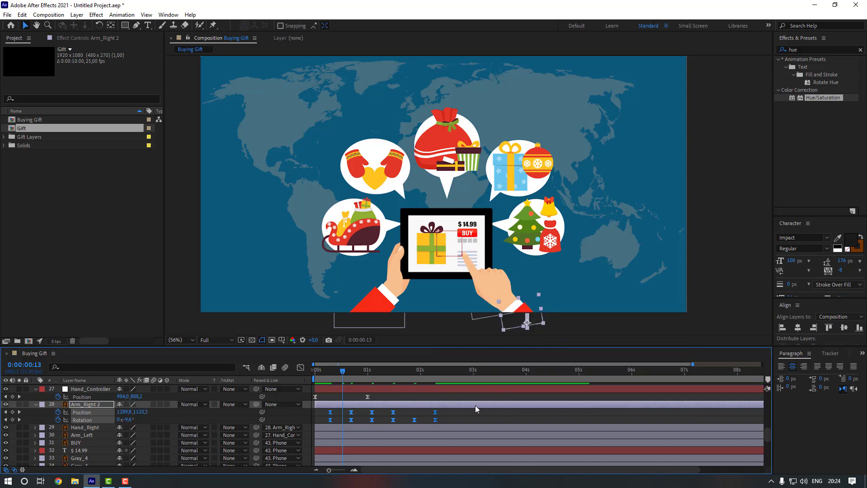
{"action": "left_click", "coordinate": [457, 414]}
{"action": "key", "text": "space"}
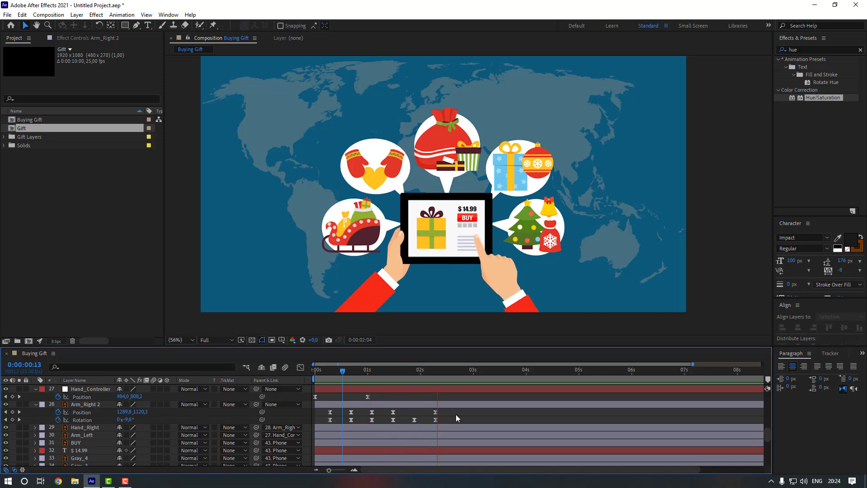
{"action": "key", "text": "space"}
{"action": "left_click_drag", "start_coordinate": [436, 371], "coordinate": [243, 377]}
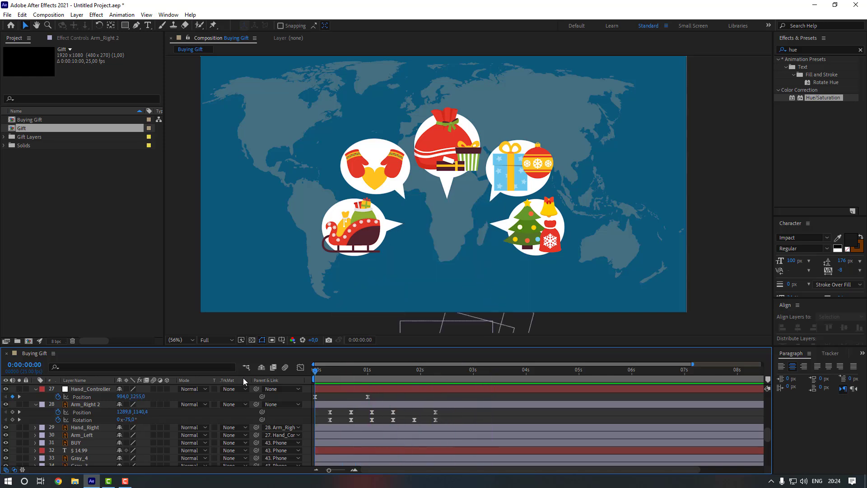
{"action": "key", "text": "space"}
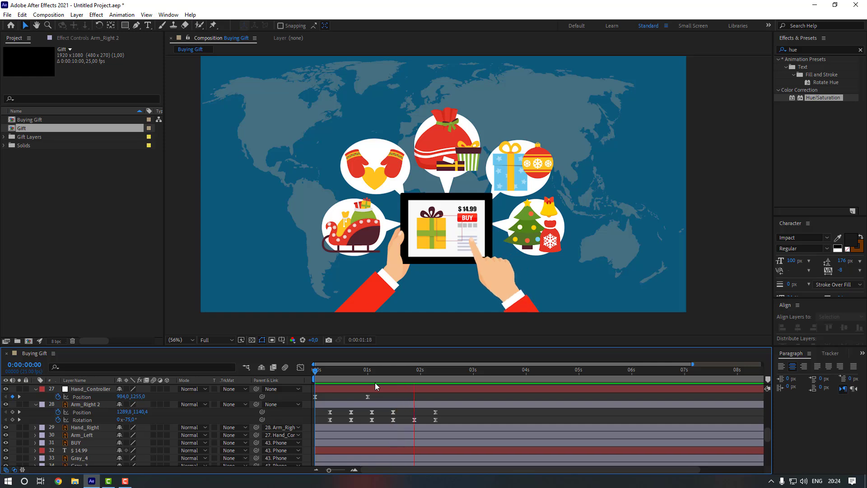
Keyframe the Gift layer's Scale at 0:00:00:08 with unlinked proportions, set to 80% wide and 120% high
{"action": "left_click_drag", "start_coordinate": [328, 375], "coordinate": [332, 375]}
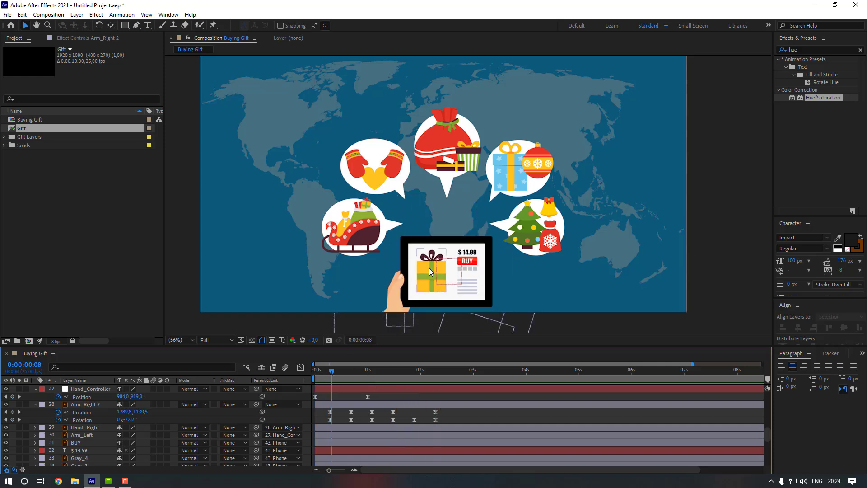
{"action": "scroll", "coordinate": [72, 413], "scroll_direction": "down", "scroll_amount": 5}
{"action": "left_click", "coordinate": [84, 416]}
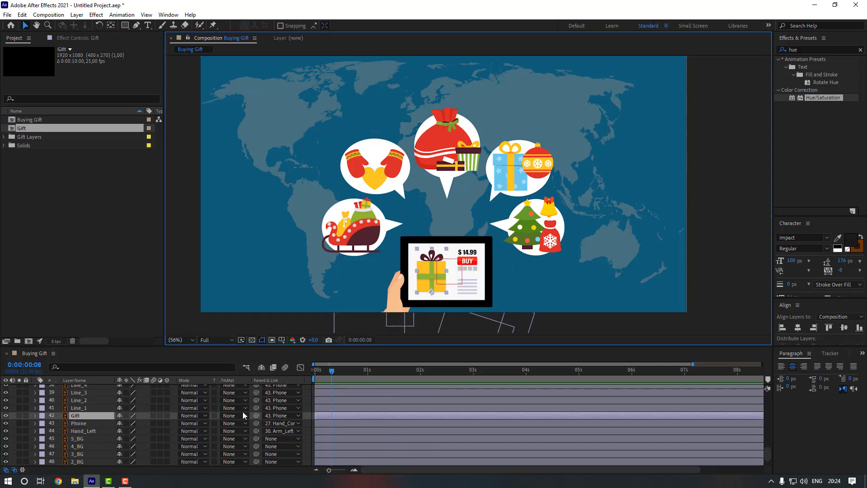
{"action": "key", "text": "s"}
{"action": "left_click", "coordinate": [77, 425]}
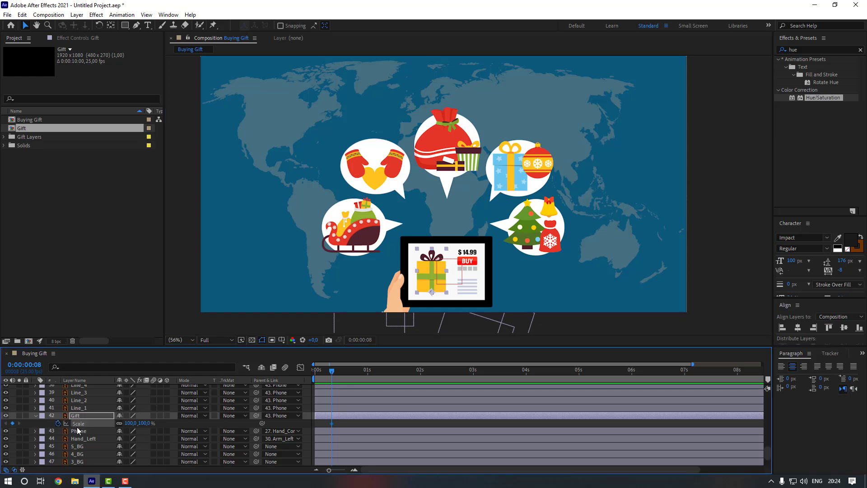
{"action": "left_click", "coordinate": [119, 425]}
{"action": "left_click_drag", "start_coordinate": [143, 423], "coordinate": [151, 424]}
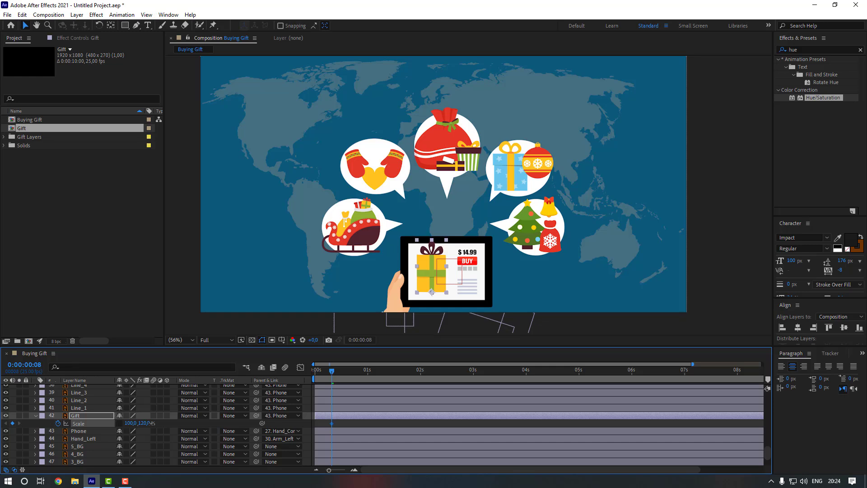
{"action": "left_click", "coordinate": [131, 423]}
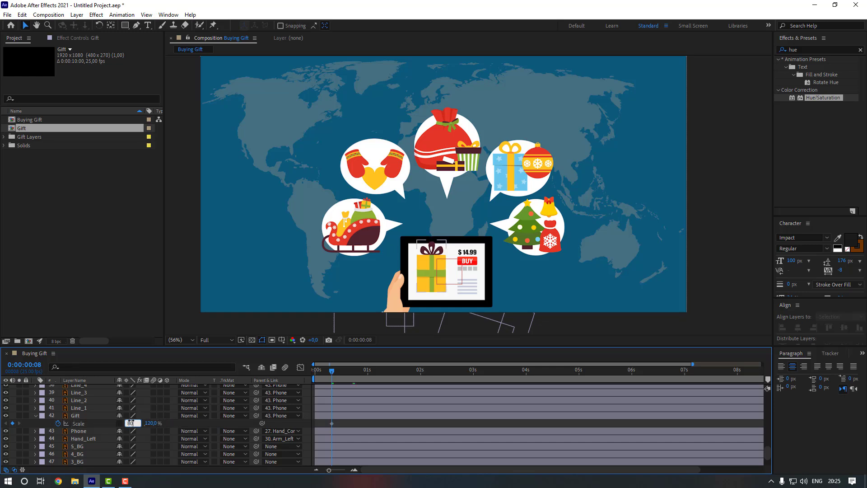
{"action": "type", "text": "80"}
{"action": "key", "text": "Return"}
Set the Gift layer's Scale to 115% wide and 85% high at 0:00:00:18
{"action": "key", "text": "shift+Page_Down"}
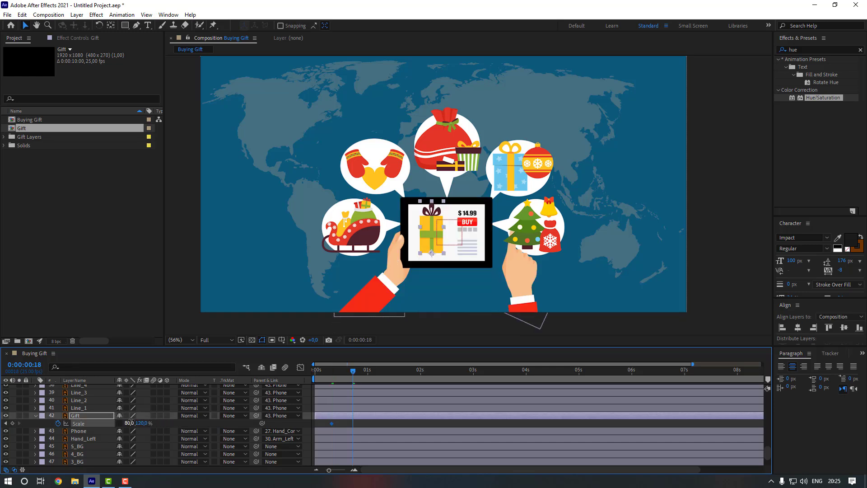
{"action": "left_click", "coordinate": [141, 423]}
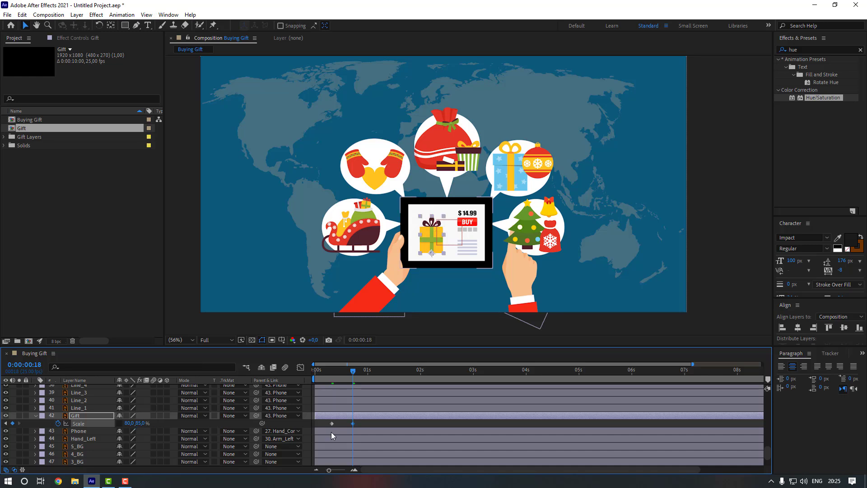
{"action": "left_click", "coordinate": [126, 423]}
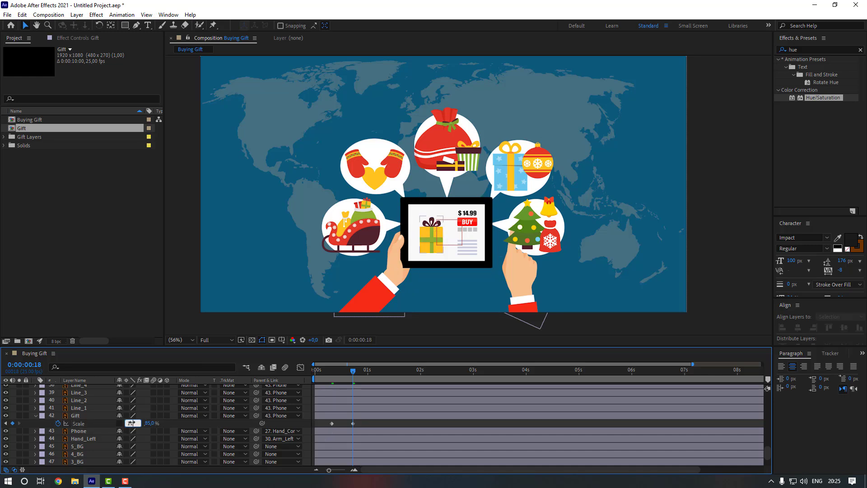
{"action": "type", "text": "113"}
{"action": "key", "text": "Return"}
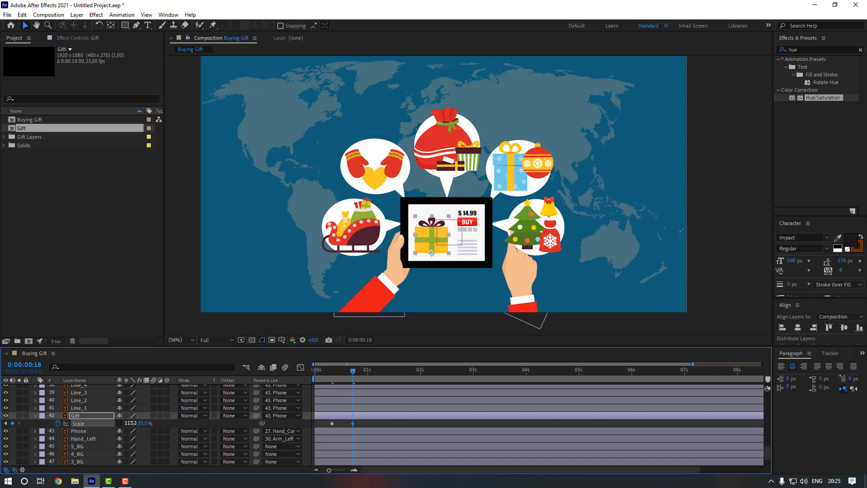
Set the Gift layer's Scale to 90% wide and 110% high at 0:00:01:03
{"action": "key", "text": "shift+Page_Down"}
{"action": "left_click", "coordinate": [142, 423]}
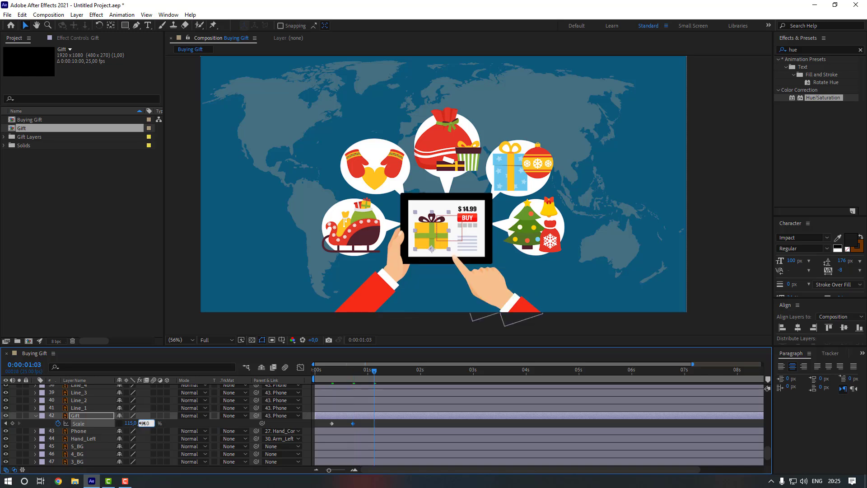
{"action": "left_click", "coordinate": [132, 424]}
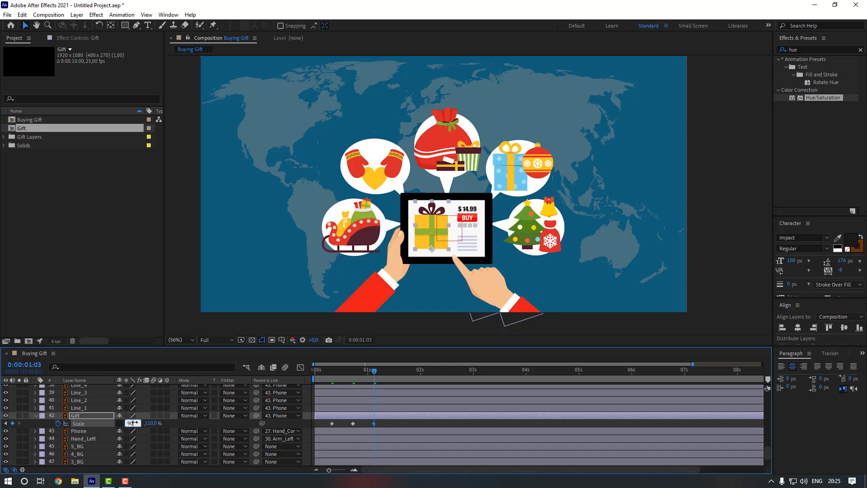
{"action": "key", "text": "Return"}
Set the Gift layer's Scale to 105% wide and 95% high at 0:00:01:13
{"action": "key", "text": "shift+Page_Down"}
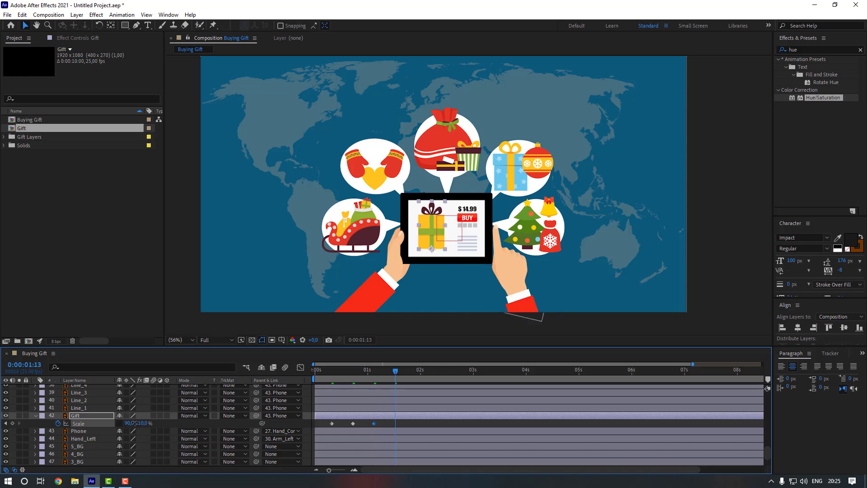
{"action": "left_click", "coordinate": [140, 423]}
{"action": "type", "text": "95"}
{"action": "key", "text": "Return"}
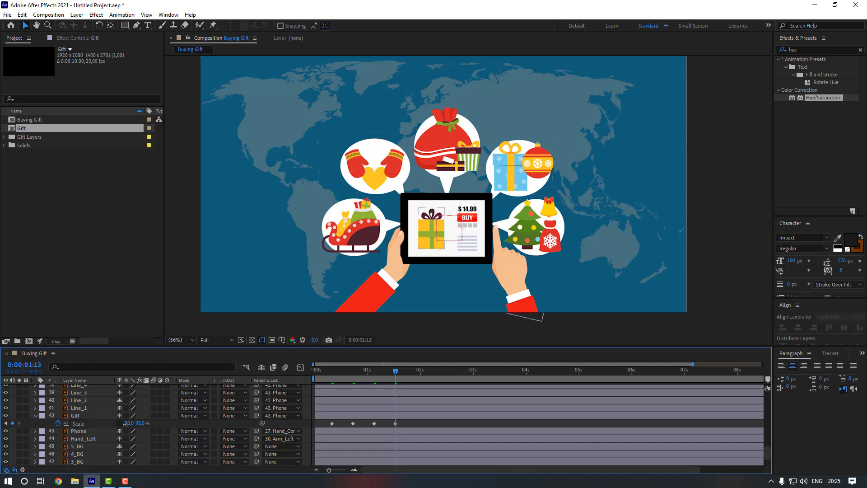
{"action": "left_click", "coordinate": [127, 423]}
{"action": "type", "text": "105"}
{"action": "key", "text": "Return"}
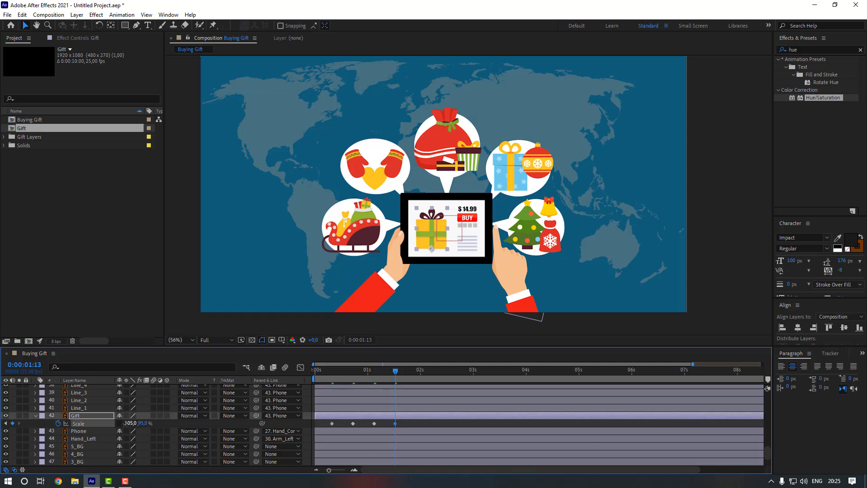
Return the Gift layer's Scale to 100% in both dimensions at 0:00:01:23
{"action": "key", "text": "shift+Page_Down"}
{"action": "left_click", "coordinate": [125, 423]}
{"action": "type", "text": "10"}
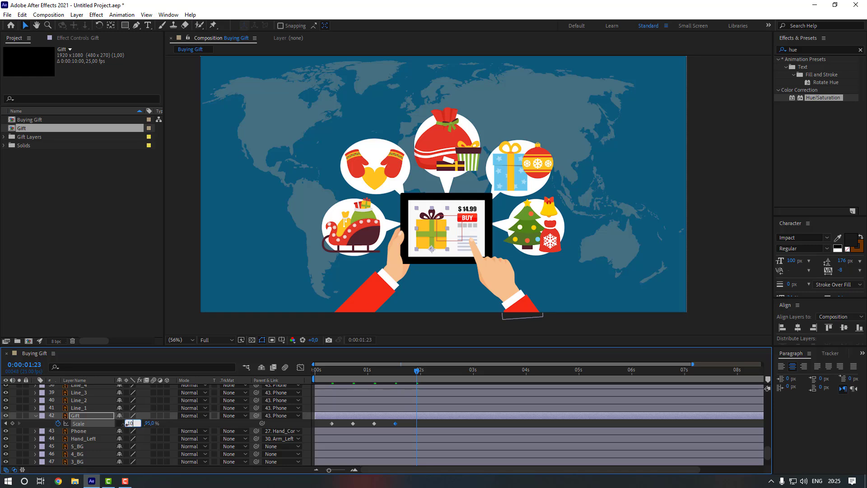
{"action": "type", "text": "0"}
{"action": "key", "text": "Tab"}
{"action": "key", "text": "Return"}
Apply Easy Ease to all five Scale keyframes of the Gift layer
{"action": "left_click_drag", "start_coordinate": [425, 421], "coordinate": [332, 422]}
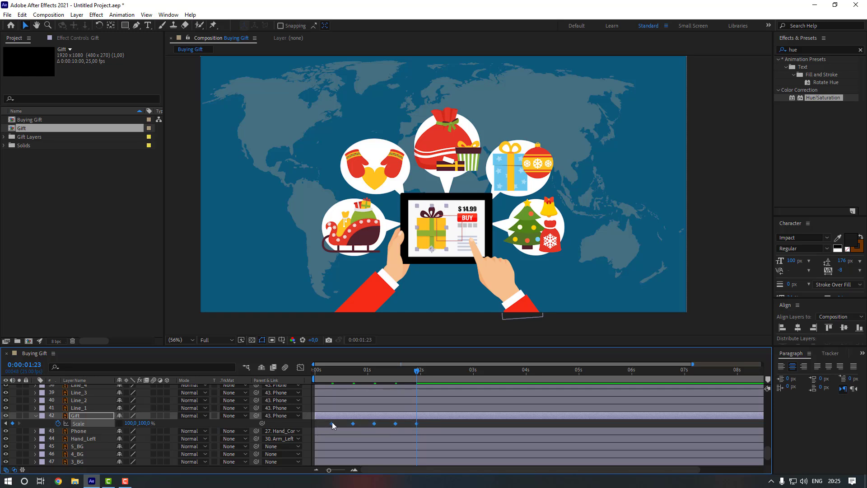
{"action": "right_click", "coordinate": [332, 422]}
{"action": "mouse_move", "coordinate": [392, 416]}
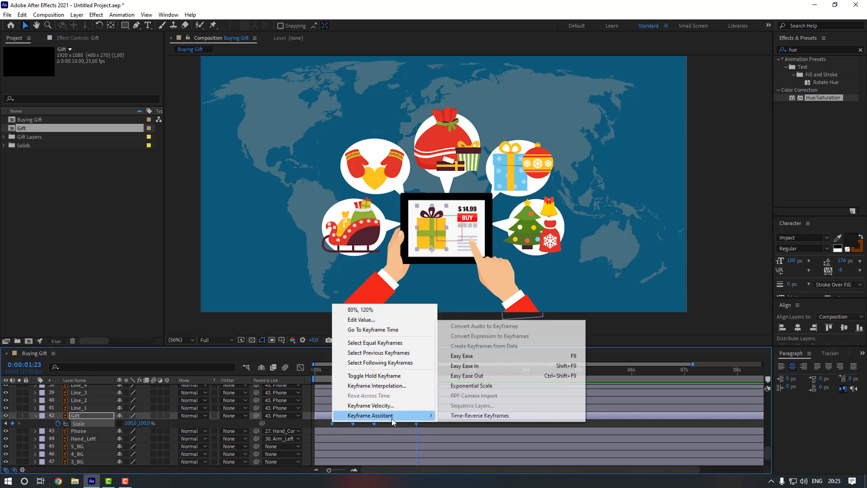
{"action": "left_click", "coordinate": [475, 360]}
{"action": "left_click", "coordinate": [462, 426]}
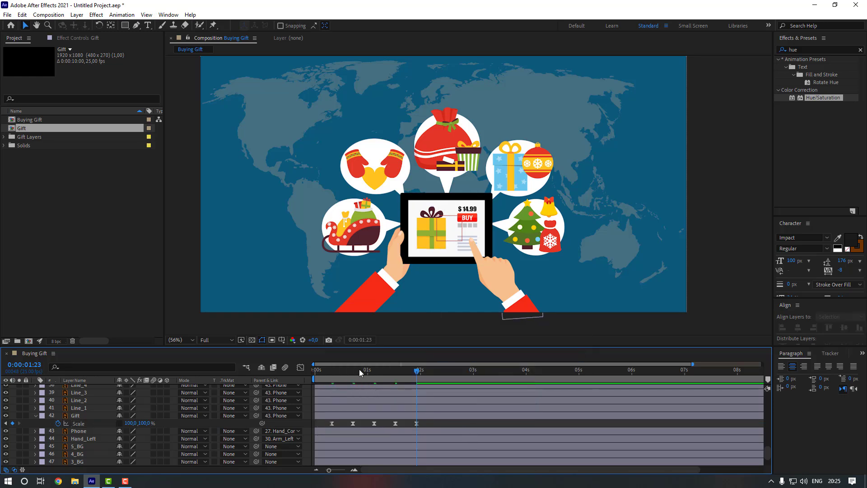
Shift the Line_4 and Line_5 layers so both start at about 4.6 s on the timeline
{"action": "left_click_drag", "start_coordinate": [360, 370], "coordinate": [260, 373]}
{"action": "key", "text": "space"}
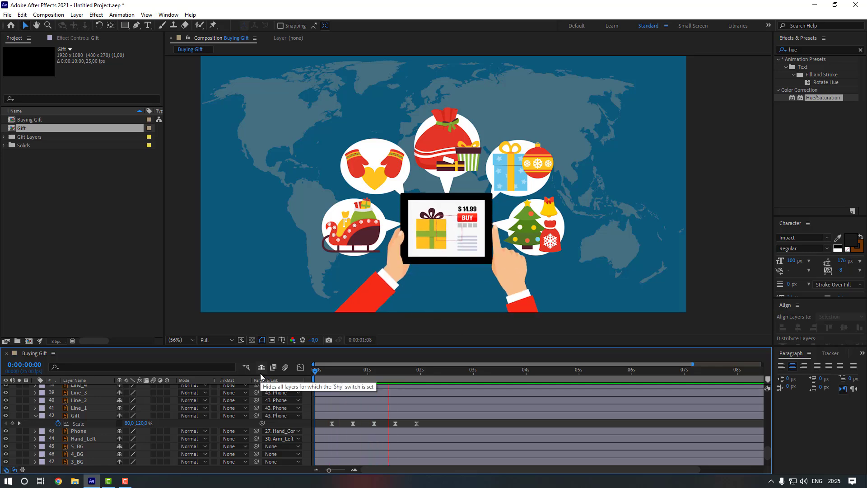
{"action": "left_click", "coordinate": [416, 371]}
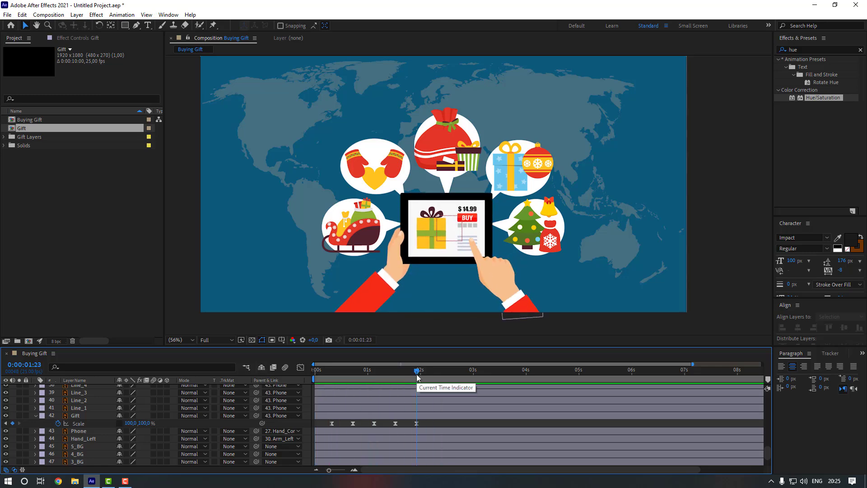
{"action": "scroll", "coordinate": [135, 421], "scroll_direction": "up", "scroll_amount": 1}
{"action": "left_click", "coordinate": [87, 431]}
{"action": "scroll", "coordinate": [442, 286], "scroll_direction": "up", "scroll_amount": 1}
{"action": "scroll", "coordinate": [445, 281], "scroll_direction": "up", "scroll_amount": 1}
{"action": "left_click_drag", "start_coordinate": [465, 311], "coordinate": [480, 205]}
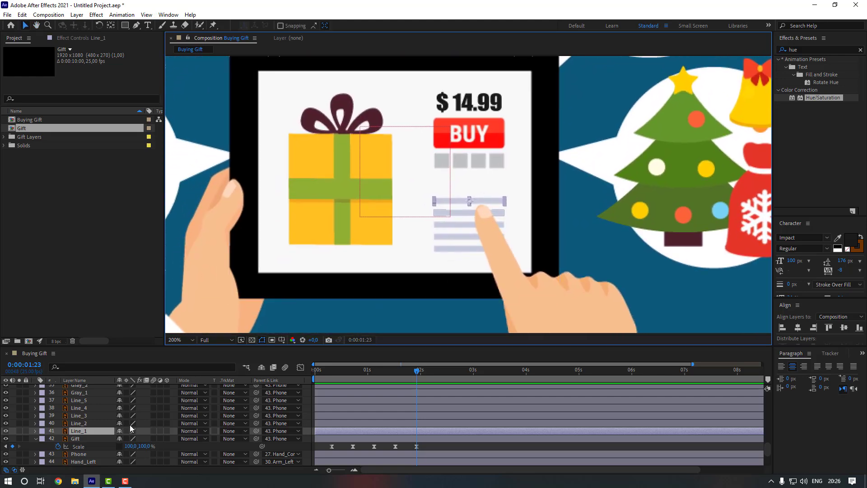
{"action": "left_click", "coordinate": [82, 408]}
{"action": "left_click", "coordinate": [87, 401], "text": "shift"}
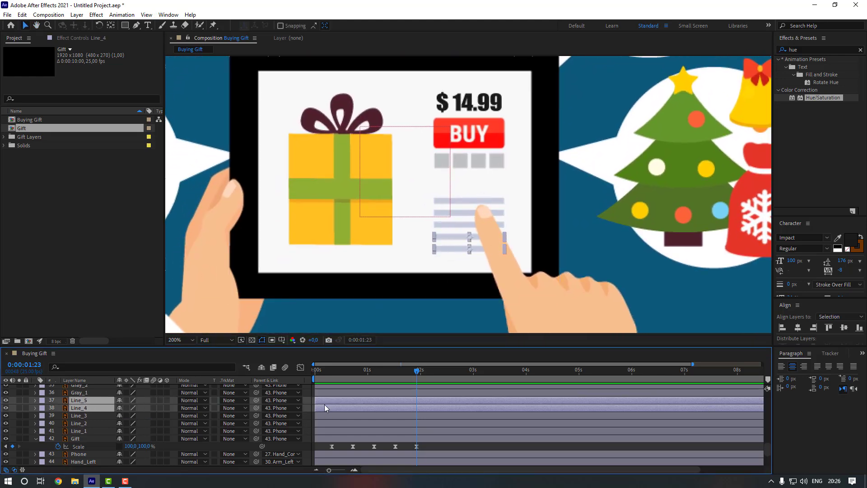
{"action": "left_click_drag", "start_coordinate": [325, 406], "coordinate": [568, 405]}
Add a Scale keyframe to Line_1 at 0:00:00:12 with unlinked dimensions and its width set to 0%
{"action": "left_click", "coordinate": [337, 431]}
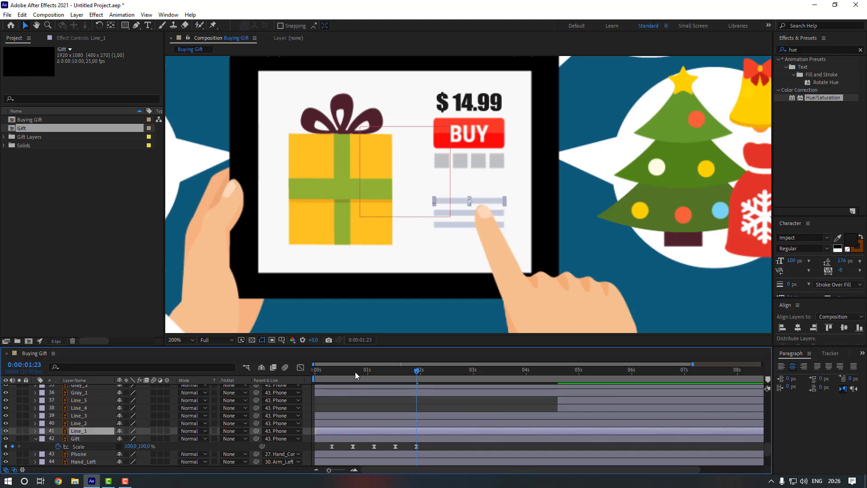
{"action": "mouse_move", "coordinate": [355, 372]}
{"action": "left_mouse_down"}
{"action": "mouse_move", "coordinate": [330, 373]}
{"action": "mouse_move", "coordinate": [340, 373]}
{"action": "left_mouse_up"}
{"action": "scroll", "coordinate": [408, 282], "scroll_direction": "down", "scroll_amount": 1}
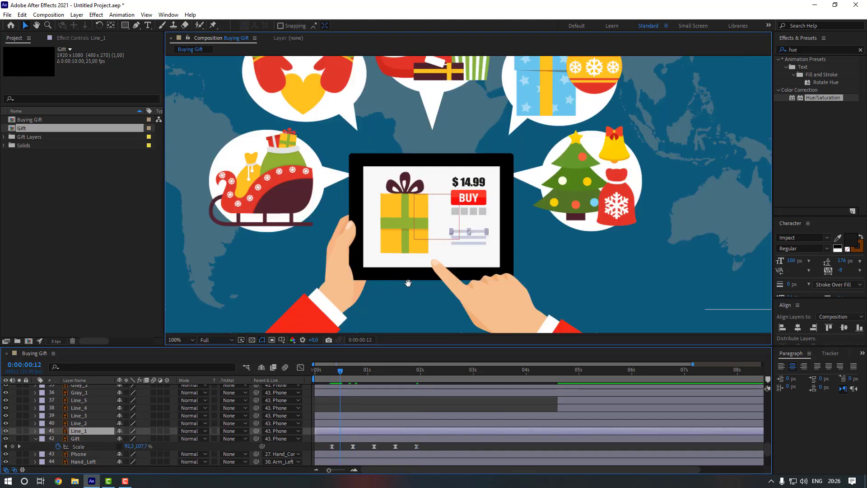
{"action": "scroll", "coordinate": [387, 257], "scroll_direction": "down", "scroll_amount": 2}
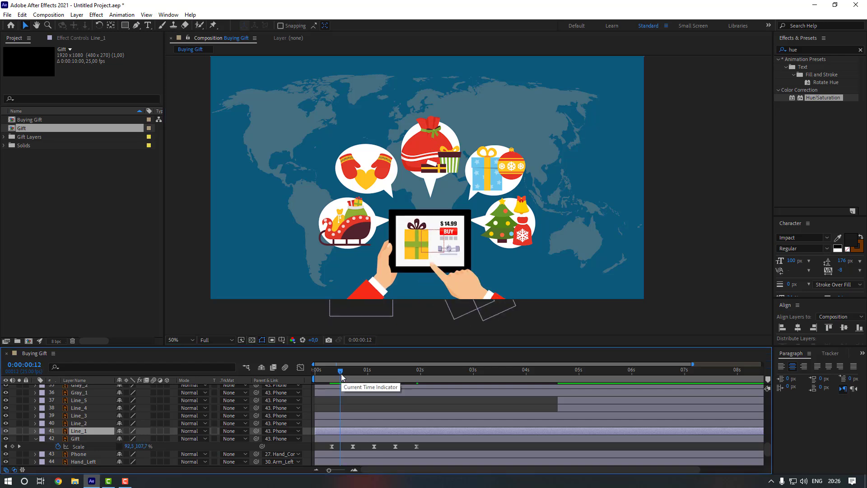
{"action": "key", "text": "alt+shift+s"}
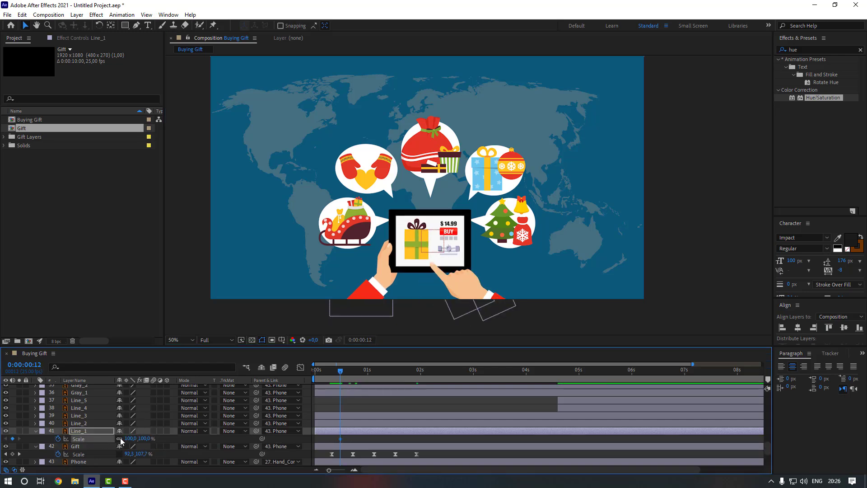
{"action": "left_click", "coordinate": [120, 438]}
{"action": "scroll", "coordinate": [460, 220], "scroll_direction": "up", "scroll_amount": 1}
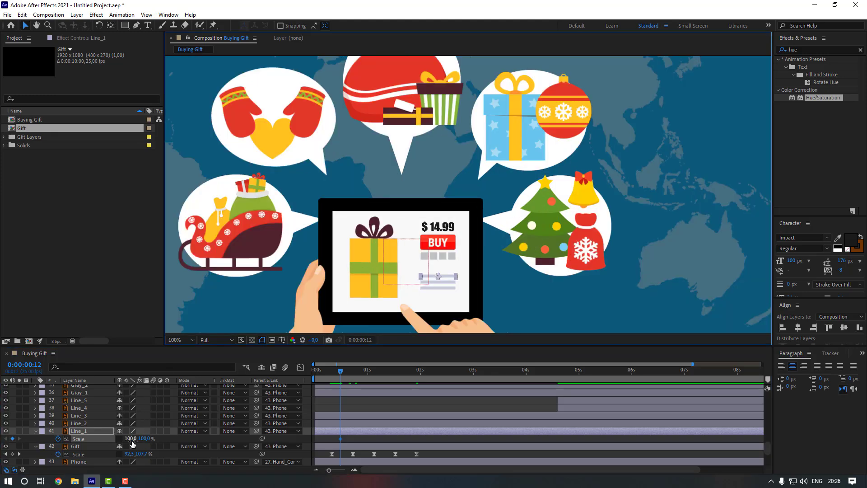
{"action": "left_click", "coordinate": [131, 440]}
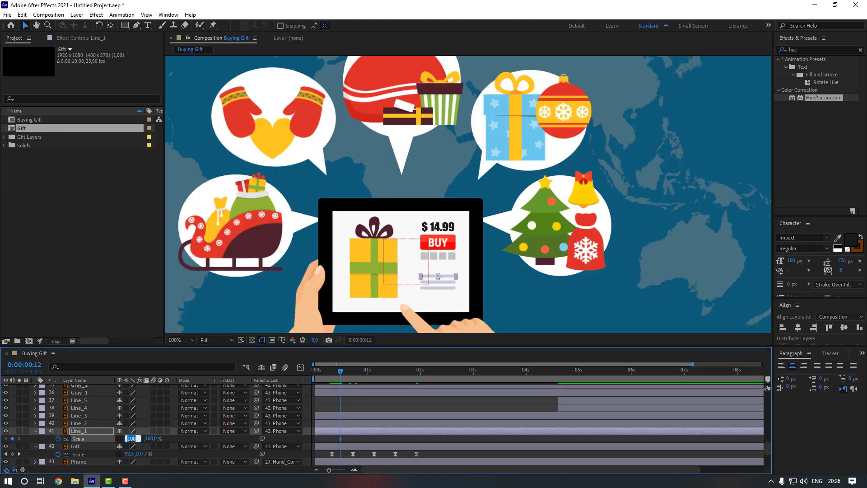
{"action": "type", "text": "0"}
{"action": "key", "text": "Return"}
Set Line_1's Scale width to 110% at 0:00:00:22
{"action": "key", "text": "shift+Page_Down"}
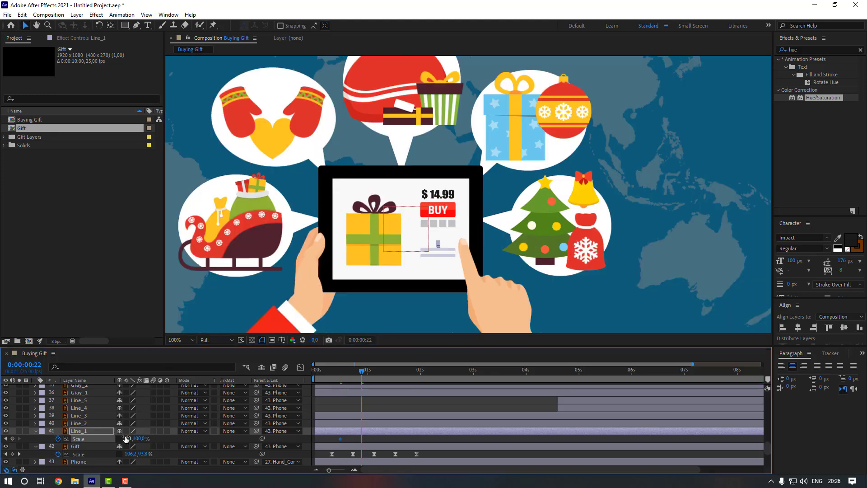
{"action": "left_click", "coordinate": [126, 438]}
{"action": "type", "text": "110"}
{"action": "key", "text": "Return"}
Set Line_1's Scale width to 95% at 0:00:01:07
{"action": "key", "text": "shift+Page_Down"}
{"action": "left_click", "coordinate": [127, 439]}
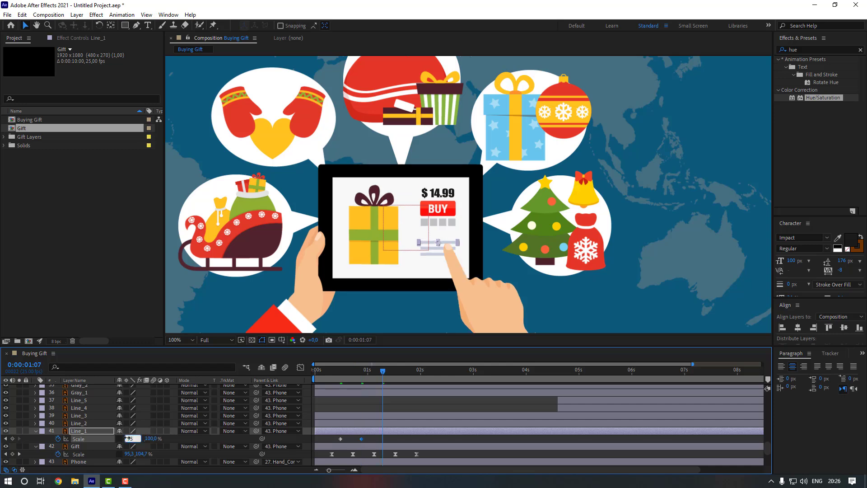
{"action": "type", "text": "95"}
{"action": "key", "text": "Return"}
Set Line_1's Scale width to 100% at 0:00:01:17
{"action": "key", "text": "shift+Page_Down"}
{"action": "left_click", "coordinate": [127, 438]}
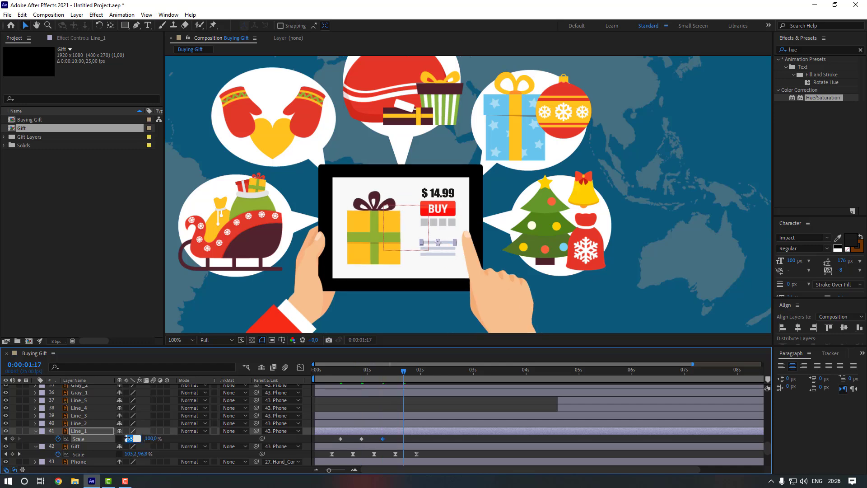
{"action": "type", "text": "100"}
{"action": "key", "text": "Return"}
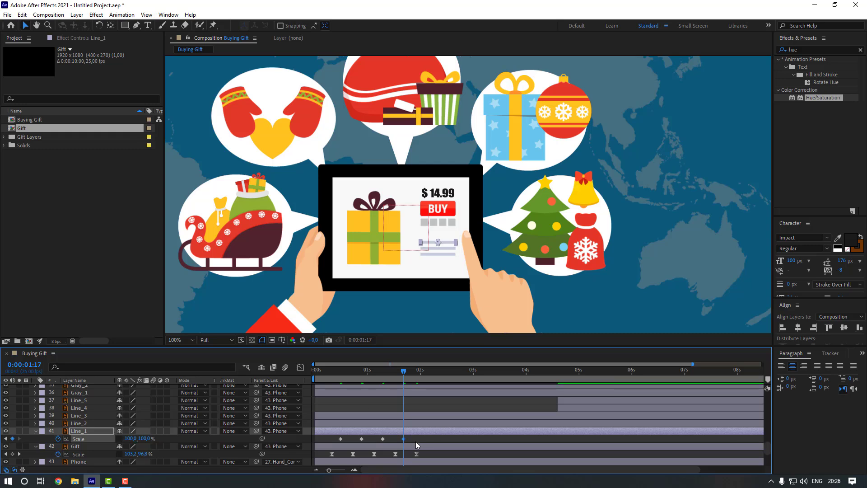
Apply Easy Ease to Line_1's four Scale keyframes and compress them evenly to end at about 1.4 s
{"action": "left_click_drag", "start_coordinate": [412, 437], "coordinate": [330, 443]}
{"action": "right_click", "coordinate": [340, 439]}
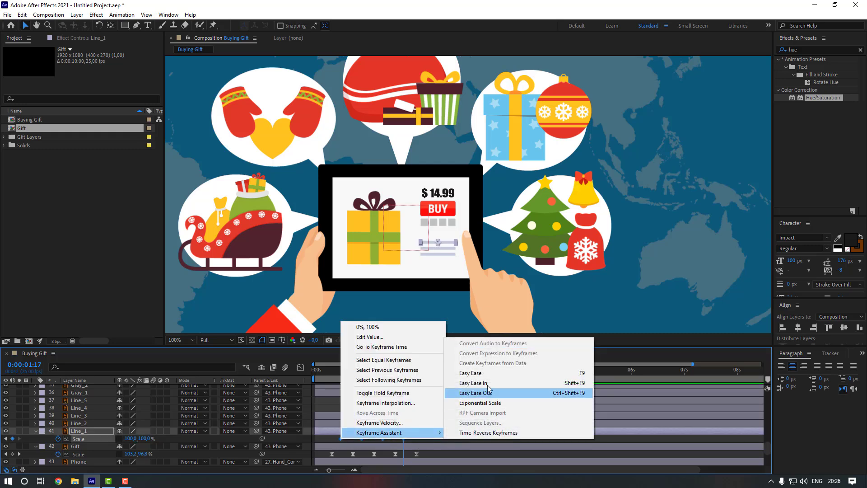
{"action": "left_click", "coordinate": [468, 380]}
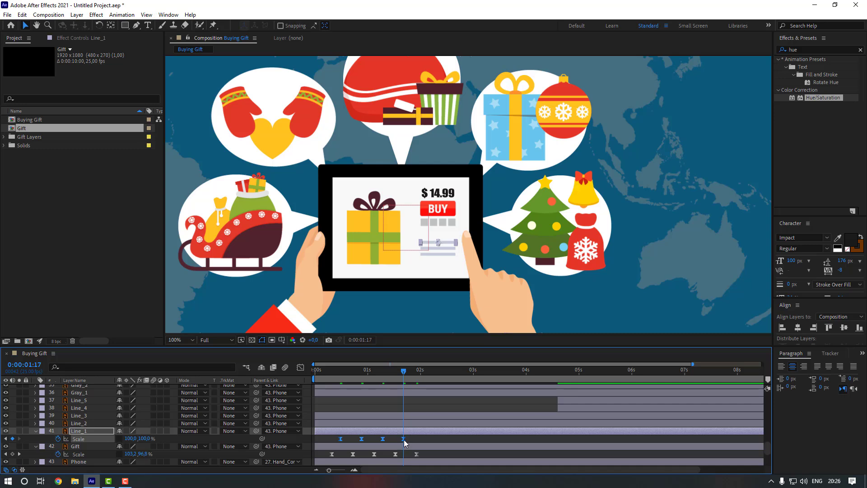
{"action": "left_click_drag", "start_coordinate": [397, 441], "coordinate": [337, 444]}
Paste Line_1's Scale keyframes onto Line_2 at 0:00:00:15 and onto Line_3 at 0:00:00:19
{"action": "left_click", "coordinate": [347, 371]}
{"action": "left_click", "coordinate": [352, 423]}
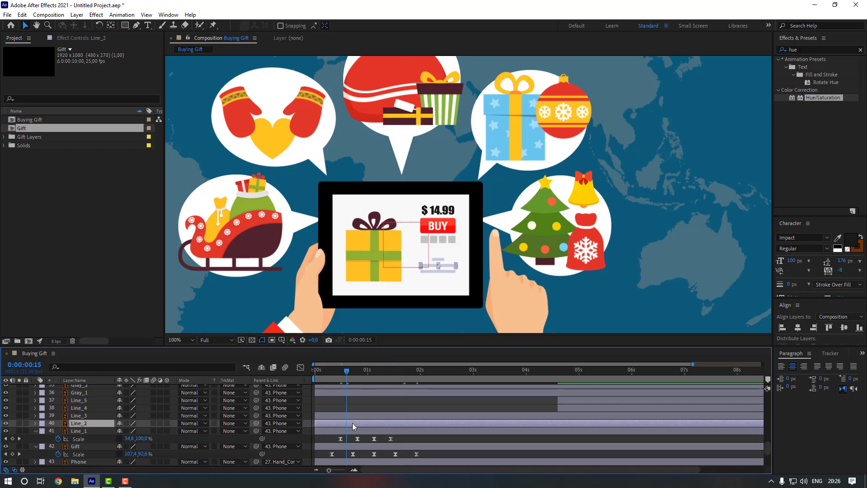
{"action": "key", "text": "ctrl+v"}
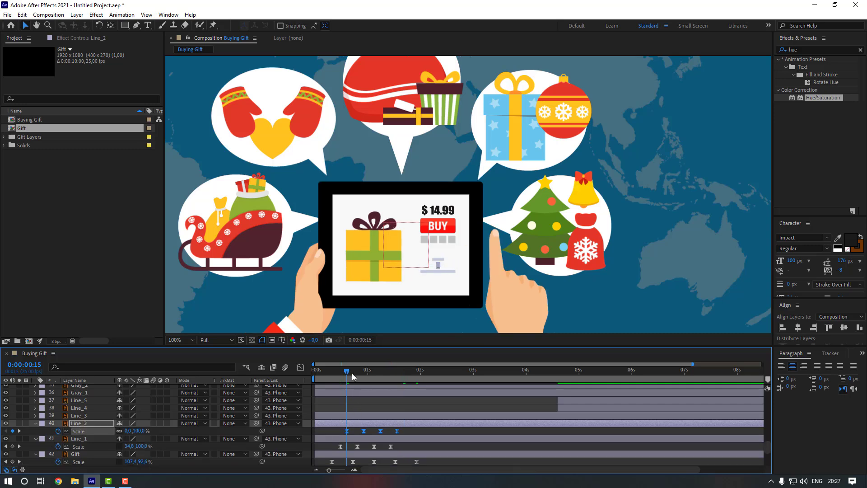
{"action": "left_click_drag", "start_coordinate": [352, 374], "coordinate": [355, 375]}
{"action": "left_click", "coordinate": [354, 414]}
{"action": "key", "text": "ctrl+v"}
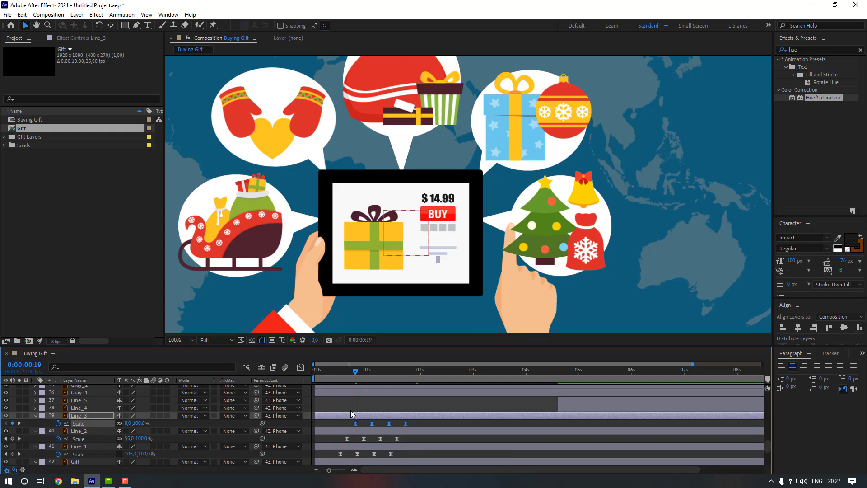
Preview the line animation from the start, and shift the Gray_4 layer to start at about 4.6 s
{"action": "left_click_drag", "start_coordinate": [343, 371], "coordinate": [311, 368]}
{"action": "left_click", "coordinate": [182, 340]}
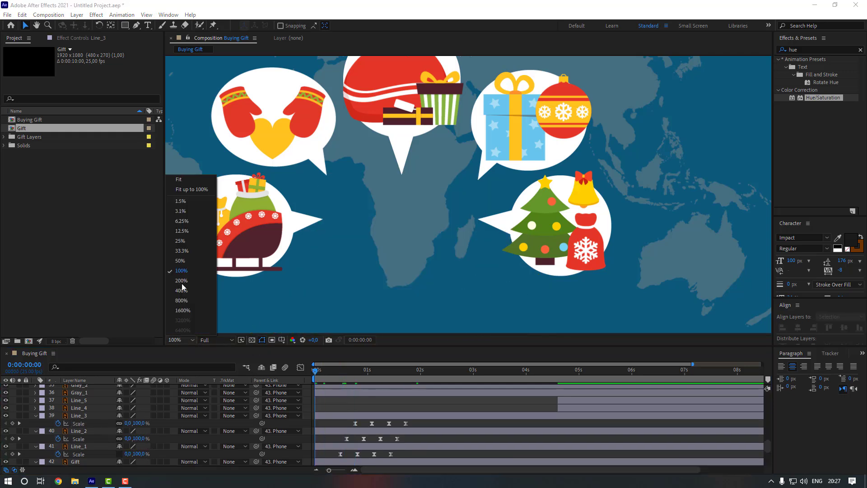
{"action": "left_click", "coordinate": [187, 191]}
{"action": "key", "text": "space"}
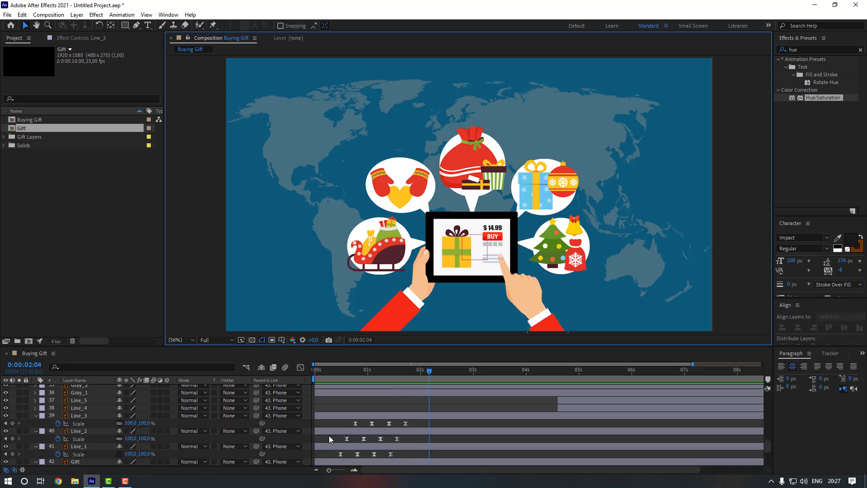
{"action": "left_click", "coordinate": [89, 394]}
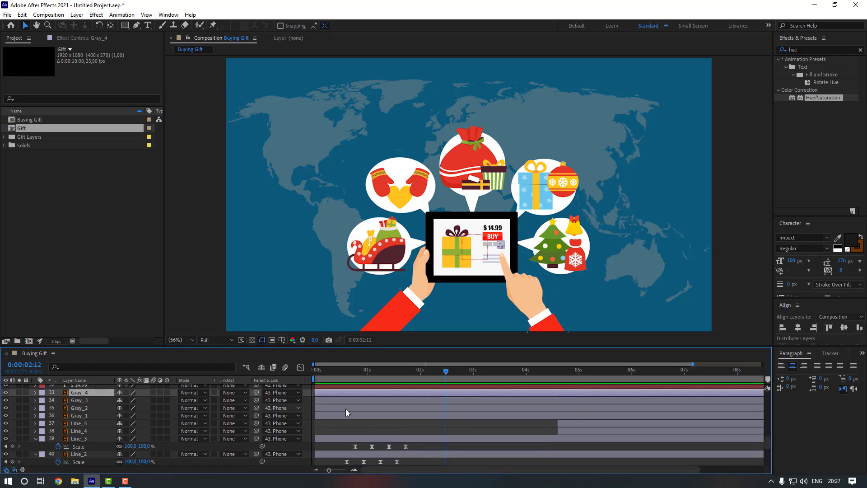
{"action": "left_click_drag", "start_coordinate": [361, 393], "coordinate": [569, 393]}
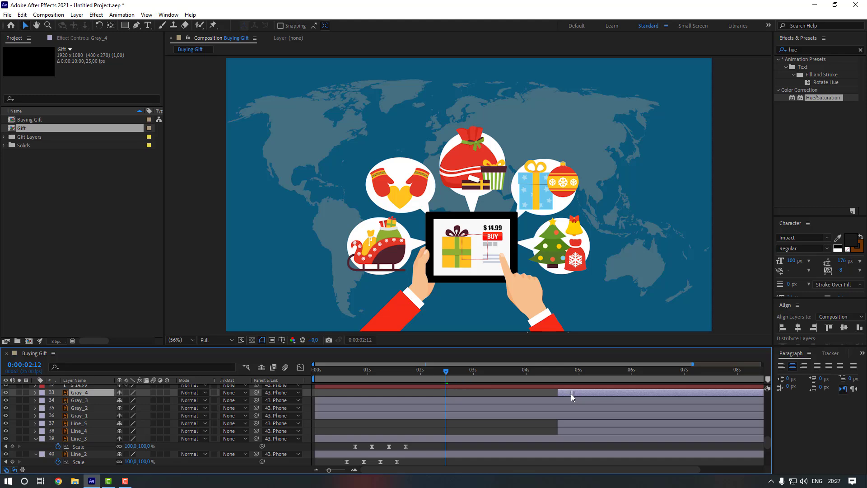
Apply Animation Composer 3's Overshoot Scale From Anchor Point preset as an In animation to Gray_1, Gray_2 and Gray_3
{"action": "left_click", "coordinate": [88, 401]}
{"action": "left_click", "coordinate": [91, 416], "text": "shift"}
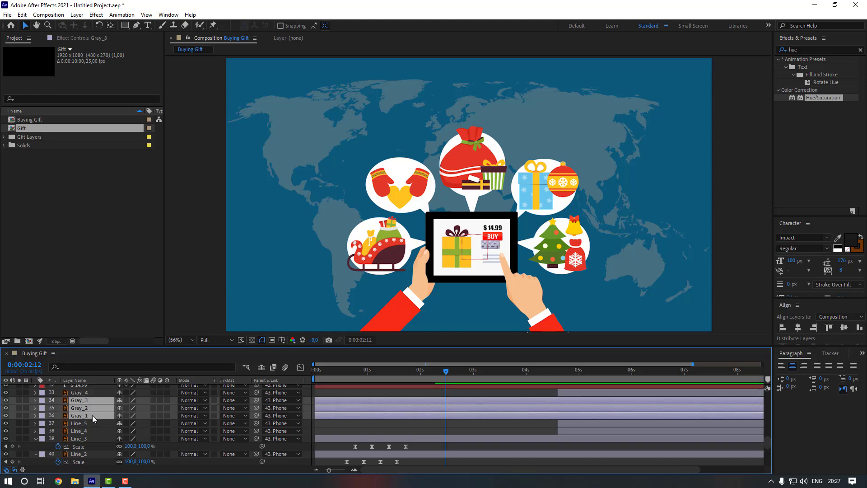
{"action": "left_click", "coordinate": [168, 15]}
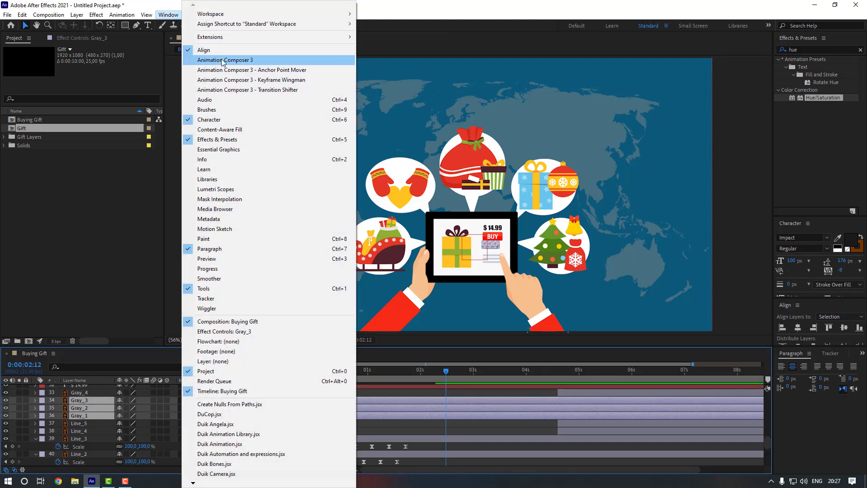
{"action": "left_click", "coordinate": [217, 60]}
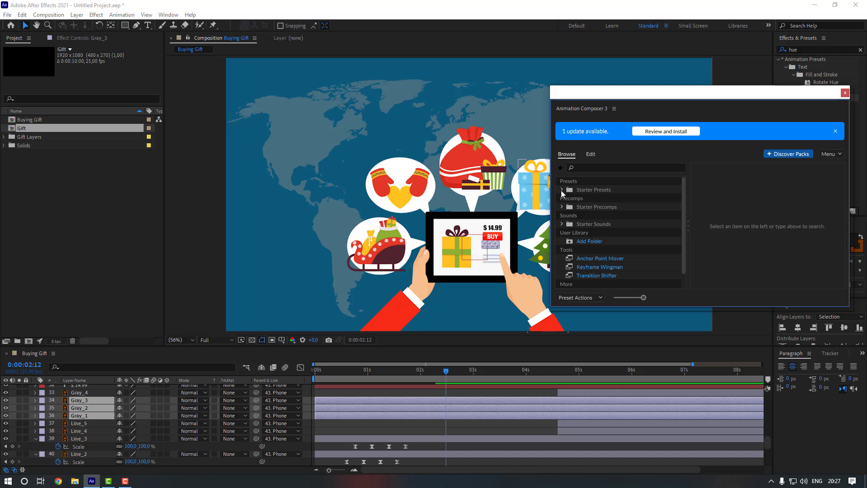
{"action": "left_click", "coordinate": [562, 190]}
{"action": "left_click", "coordinate": [571, 199]}
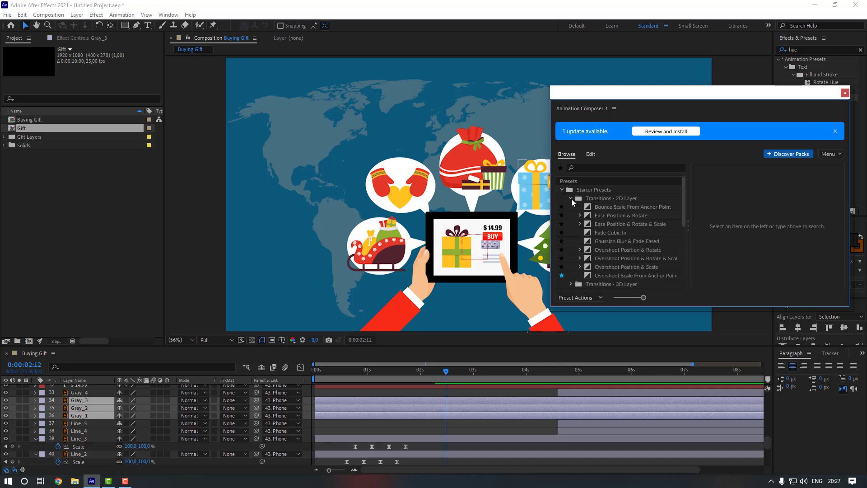
{"action": "left_click", "coordinate": [624, 277]}
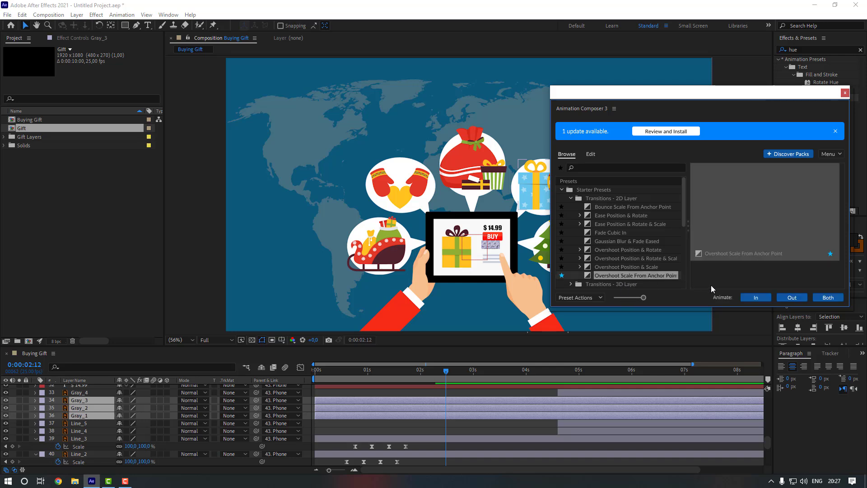
{"action": "left_click", "coordinate": [754, 299]}
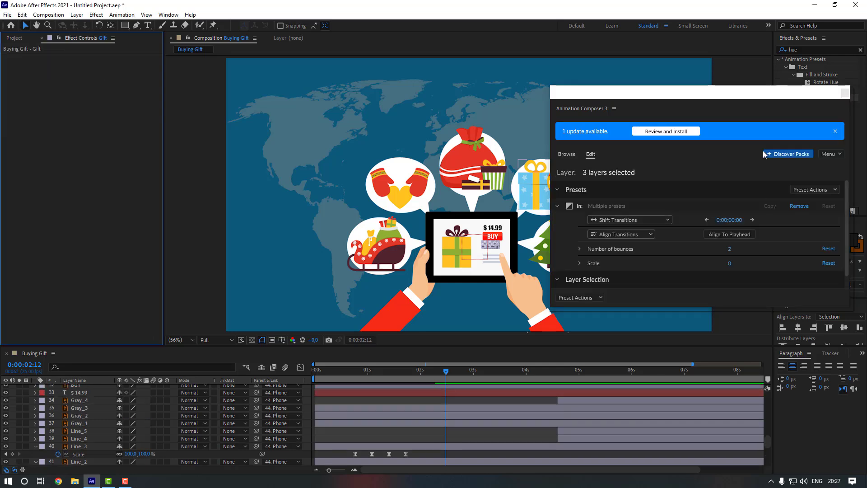
{"action": "left_click", "coordinate": [845, 94]}
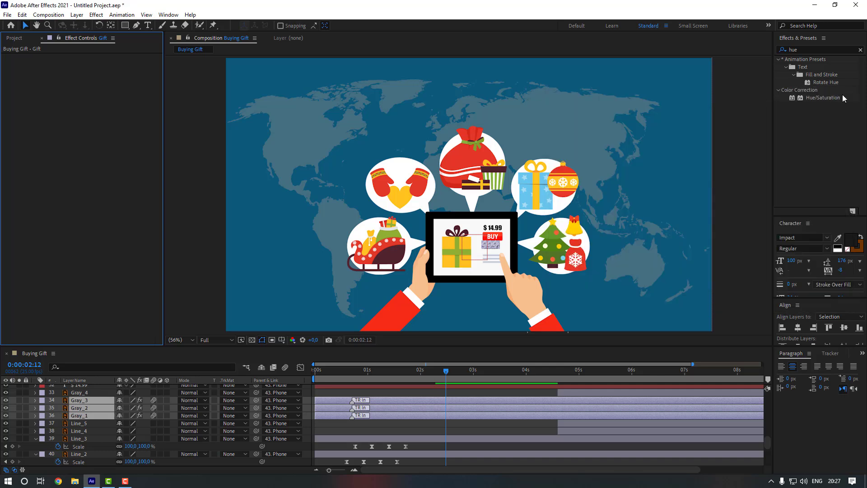
Stagger Gray_1, Gray_2 and Gray_3 to start at about 0.5, 0.65 and 0.8 s, and preview the result
{"action": "left_click_drag", "start_coordinate": [333, 408], "coordinate": [363, 409]}
{"action": "left_click", "coordinate": [354, 408]}
{"action": "left_click_drag", "start_coordinate": [353, 401], "coordinate": [371, 401]}
{"action": "left_click", "coordinate": [356, 393]}
{"action": "left_click", "coordinate": [319, 381]}
{"action": "key", "text": "space"}
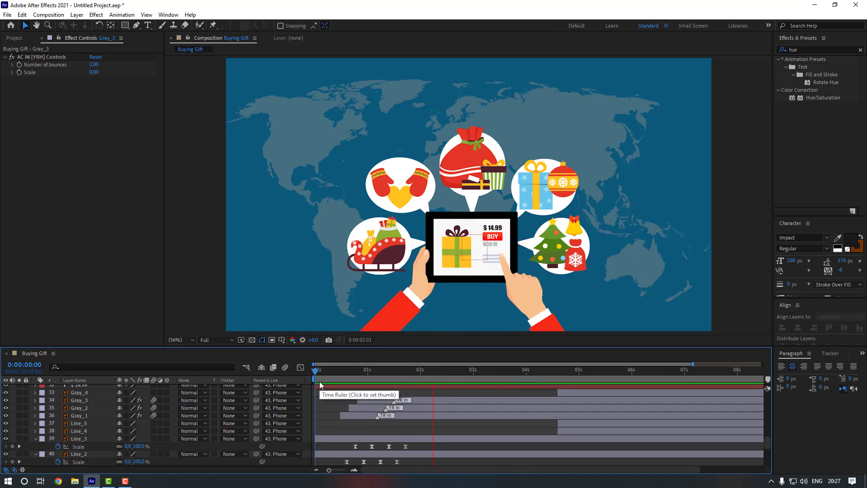
{"action": "key", "text": "space"}
Apply Animation Composer 3's Overshoot Position & Rotate & Scale Characters preset as an In animation to the $ 14.99 text layer
{"action": "scroll", "coordinate": [341, 401], "scroll_direction": "up", "scroll_amount": 1}
{"action": "left_click", "coordinate": [95, 408]}
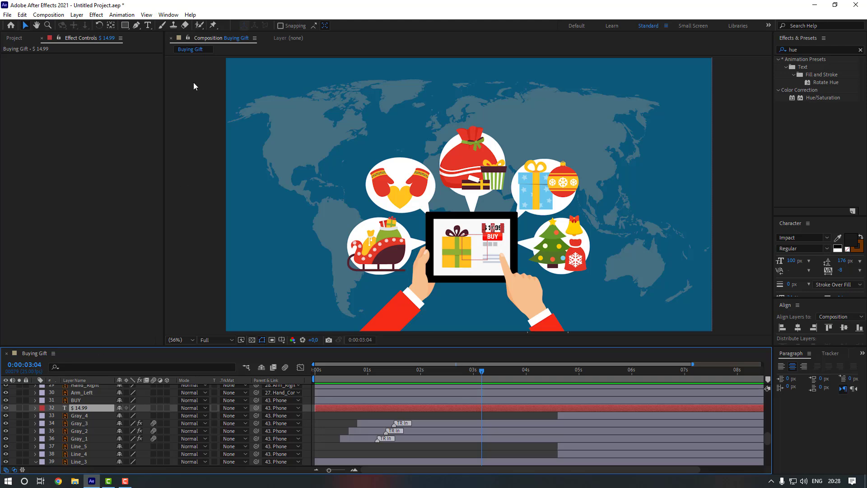
{"action": "left_click", "coordinate": [168, 15]}
{"action": "left_click", "coordinate": [213, 60]}
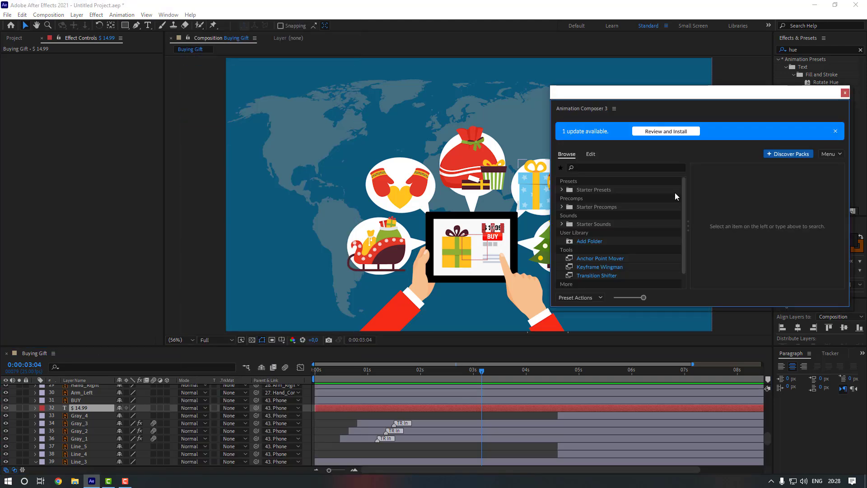
{"action": "left_click", "coordinate": [562, 190]}
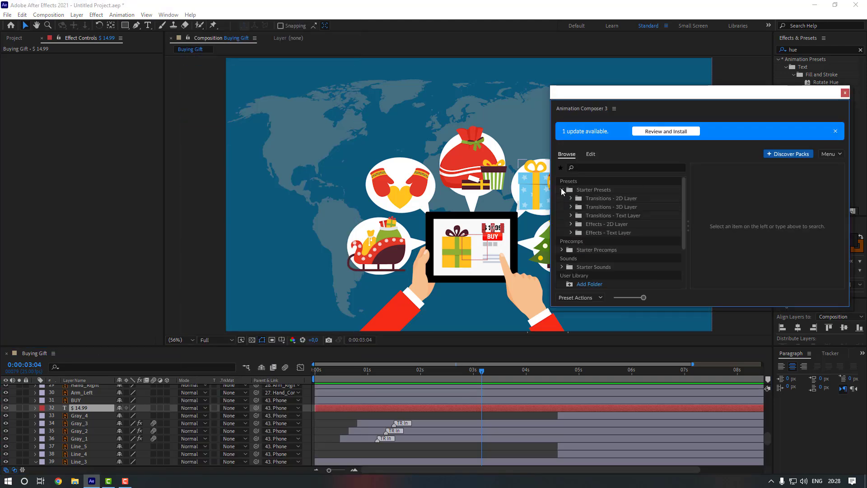
{"action": "left_click", "coordinate": [572, 217]}
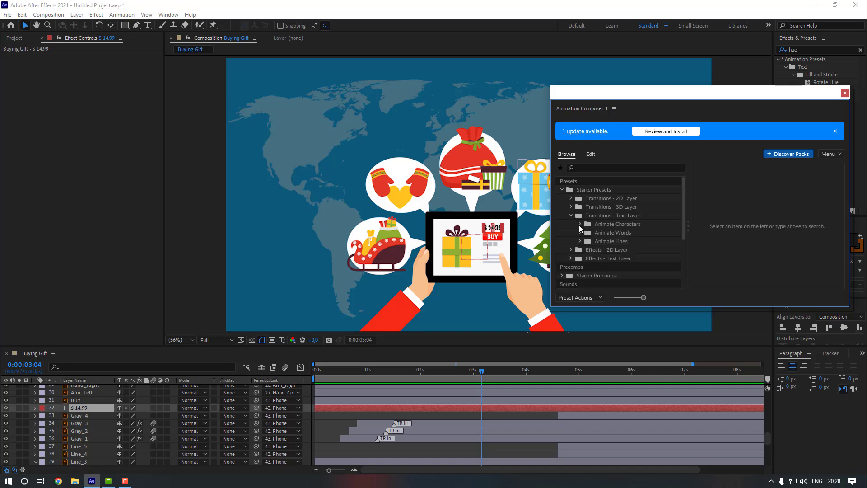
{"action": "left_click", "coordinate": [581, 225]}
{"action": "left_click", "coordinate": [614, 251]}
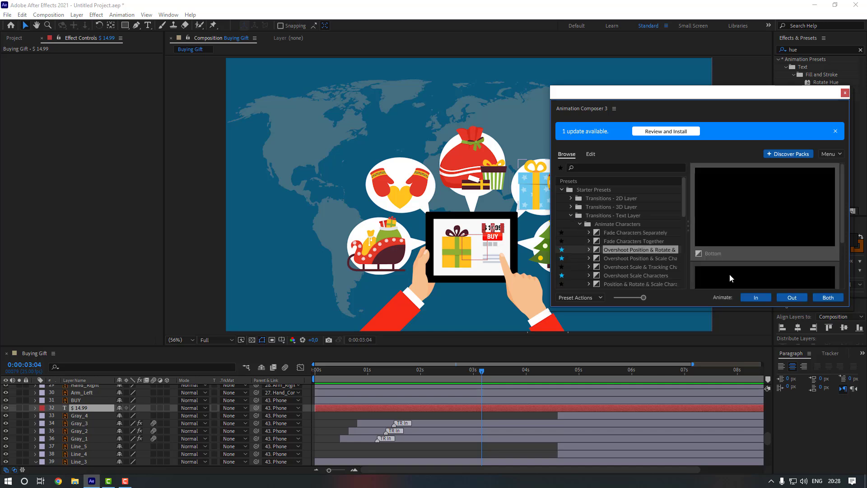
{"action": "left_click", "coordinate": [754, 298]}
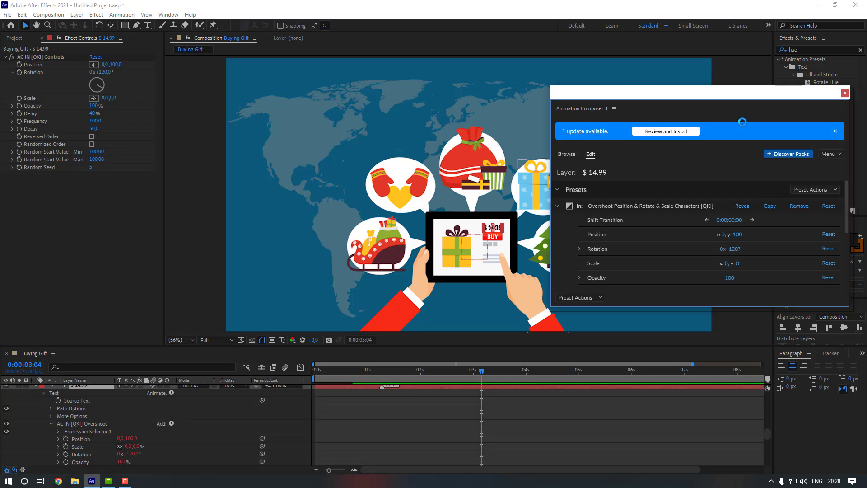
{"action": "left_click", "coordinate": [846, 93]}
{"action": "scroll", "coordinate": [117, 401], "scroll_direction": "up", "scroll_amount": 2}
{"action": "left_click", "coordinate": [36, 431]}
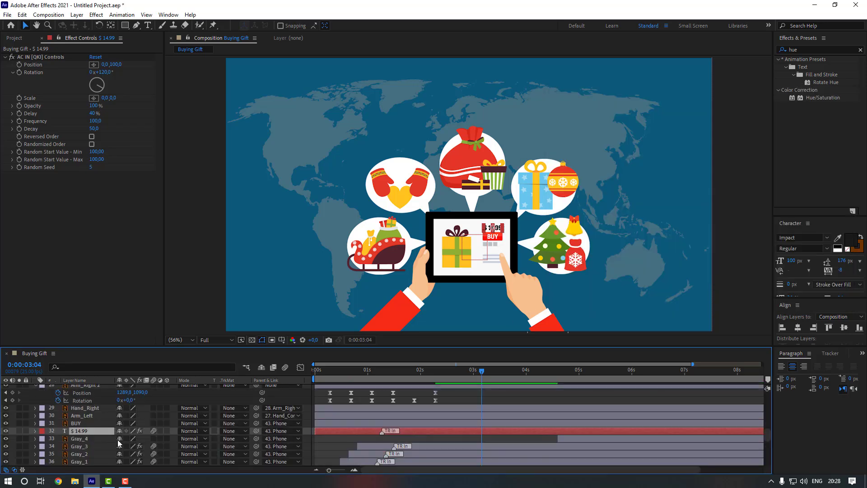
Shift the $ 14.99 layer to start at about 0.6 s, and preview the text entrance
{"action": "scroll", "coordinate": [117, 440], "scroll_direction": "down", "scroll_amount": 1}
{"action": "left_click_drag", "start_coordinate": [345, 408], "coordinate": [376, 406]}
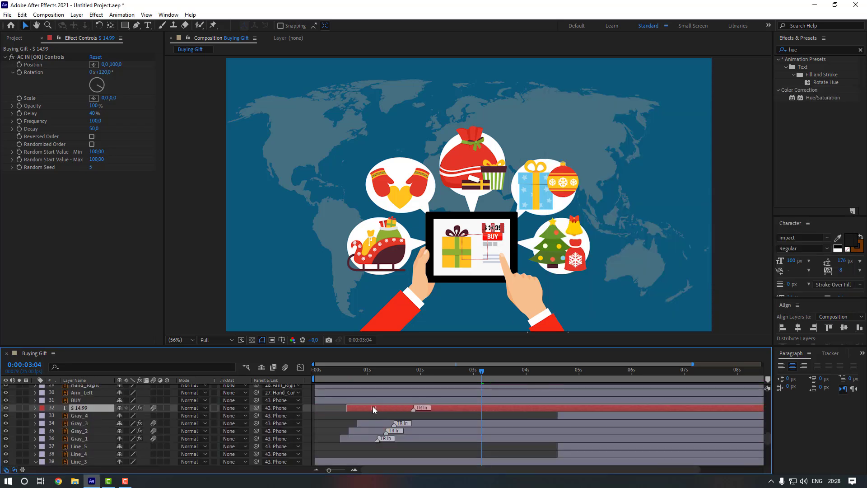
{"action": "left_click", "coordinate": [332, 416]}
{"action": "left_click", "coordinate": [342, 370]}
{"action": "left_click", "coordinate": [321, 371]}
{"action": "key", "text": "space"}
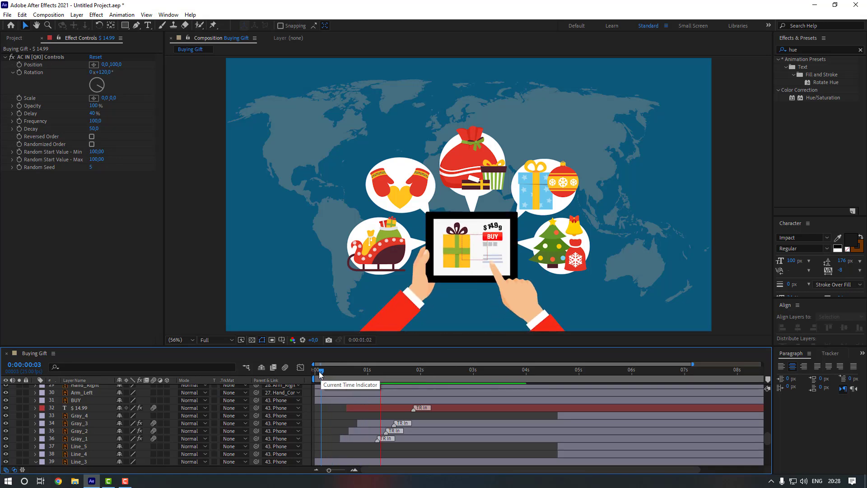
Move the $ 14.99 layer's TR In marker earlier to about 1.65 s, previewing the entrance timing
{"action": "left_click", "coordinate": [359, 406]}
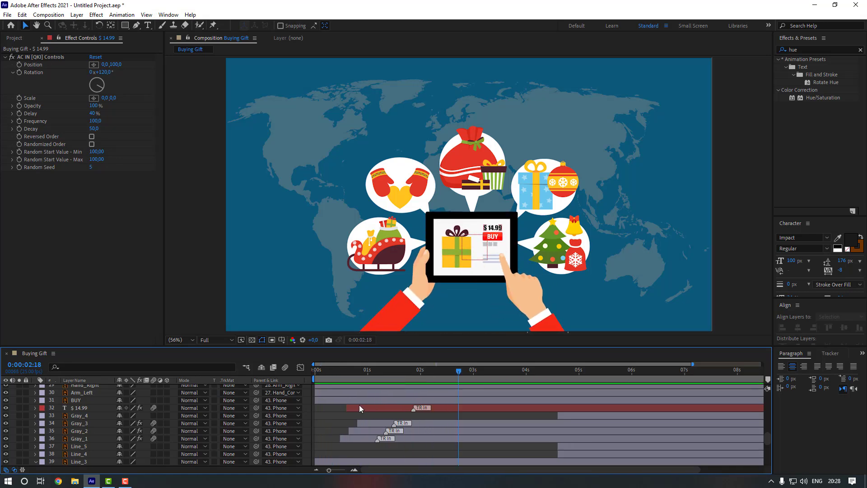
{"action": "left_click_drag", "start_coordinate": [413, 410], "coordinate": [393, 410]}
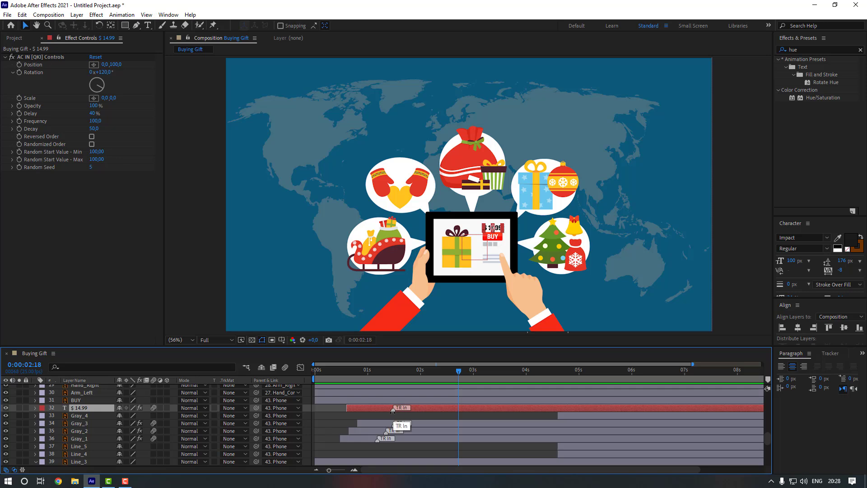
{"action": "left_click", "coordinate": [336, 409]}
{"action": "left_click", "coordinate": [337, 373]}
{"action": "key", "text": "space"}
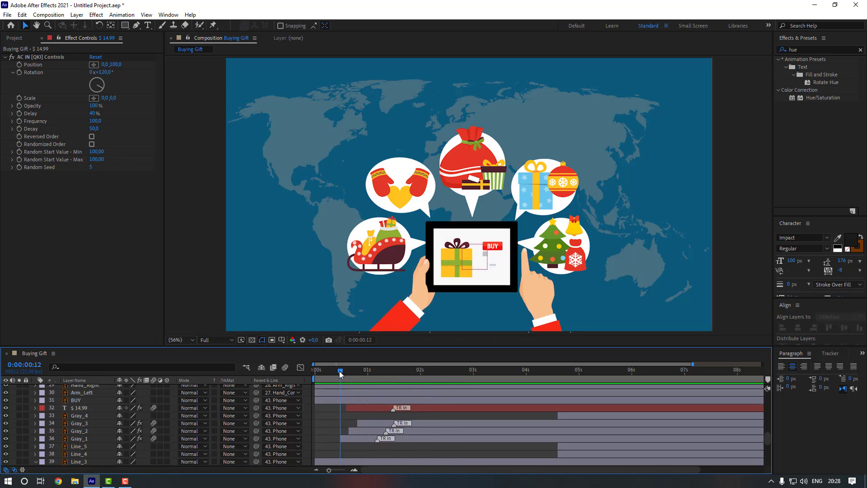
{"action": "key", "text": "space"}
{"action": "left_click_drag", "start_coordinate": [393, 411], "coordinate": [402, 410]}
{"action": "left_click", "coordinate": [381, 416]}
{"action": "left_click", "coordinate": [330, 372]}
{"action": "key", "text": "space"}
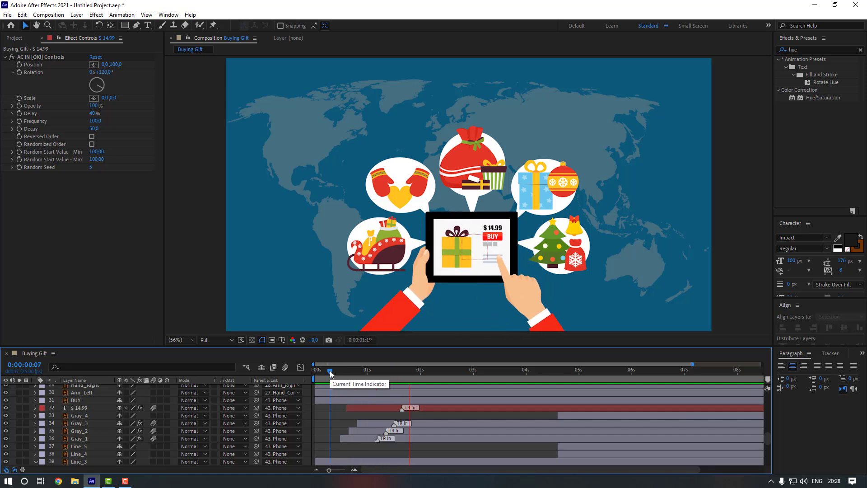
{"action": "key", "text": "space"}
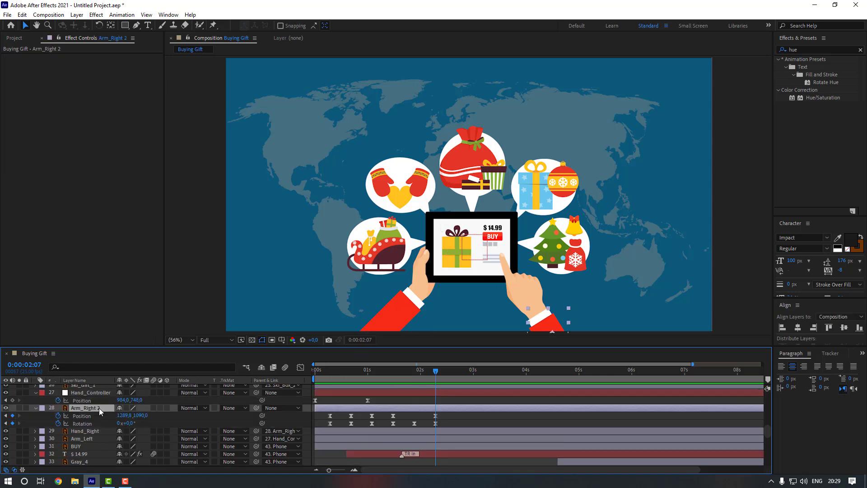
Keyframe Arm_Right 2 at 0:00:02:17 with position 1221, 1033 and rotation -15°, so the finger reaches the gift
{"action": "key", "text": "shift+Page_Down"}
{"action": "key", "text": "slash"}
{"action": "left_click_drag", "start_coordinate": [535, 307], "coordinate": [383, 203]}
{"action": "left_click_drag", "start_coordinate": [443, 315], "coordinate": [443, 251]}
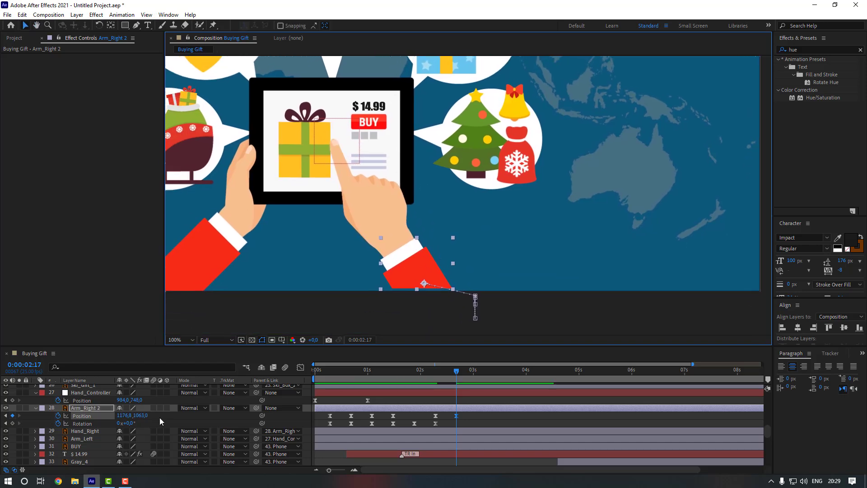
{"action": "left_click_drag", "start_coordinate": [133, 423], "coordinate": [126, 424]}
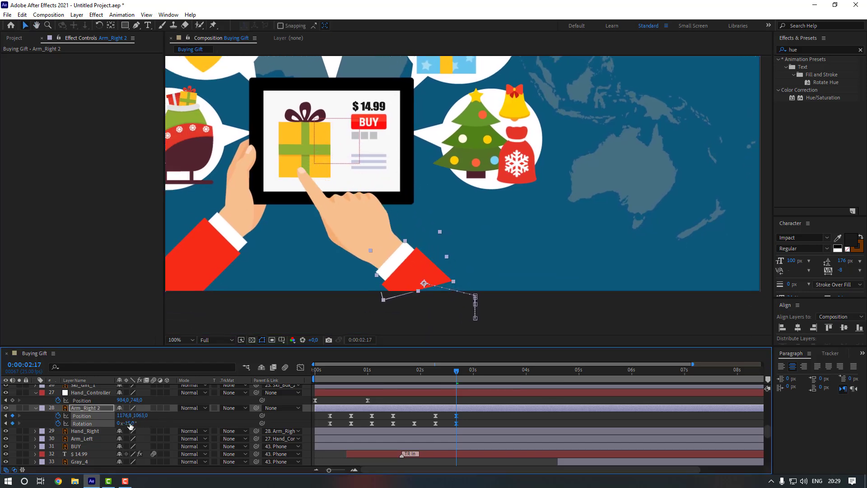
{"action": "left_click_drag", "start_coordinate": [419, 291], "coordinate": [439, 277]}
{"action": "left_click", "coordinate": [505, 317]}
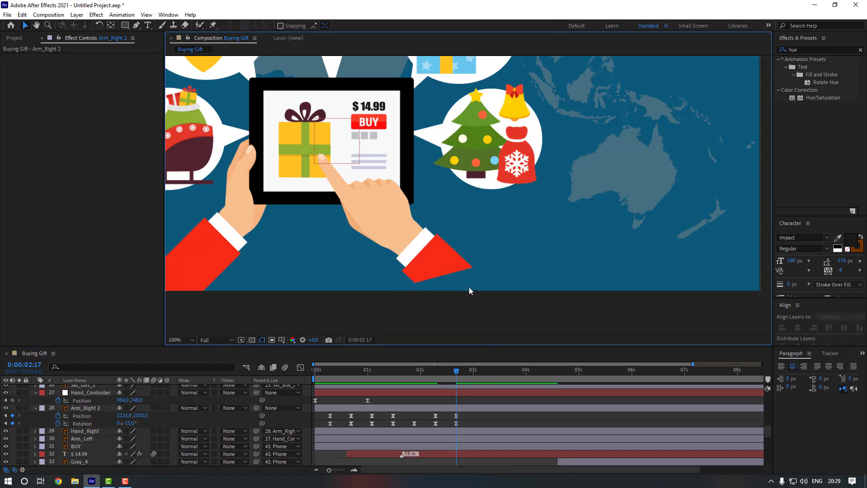
Draw a closed four-point Pen shape extending the right sleeve's cut-off end past the composition's lower edge
{"action": "left_click", "coordinate": [136, 25]}
{"action": "scroll", "coordinate": [440, 252], "scroll_direction": "up", "scroll_amount": 4}
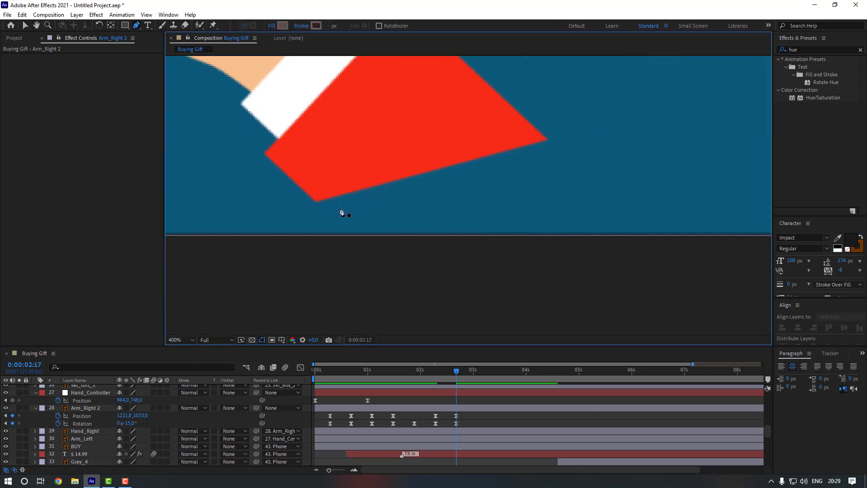
{"action": "left_click", "coordinate": [316, 202]}
{"action": "left_click", "coordinate": [550, 139]}
{"action": "left_click", "coordinate": [652, 256]}
{"action": "left_click", "coordinate": [439, 333]}
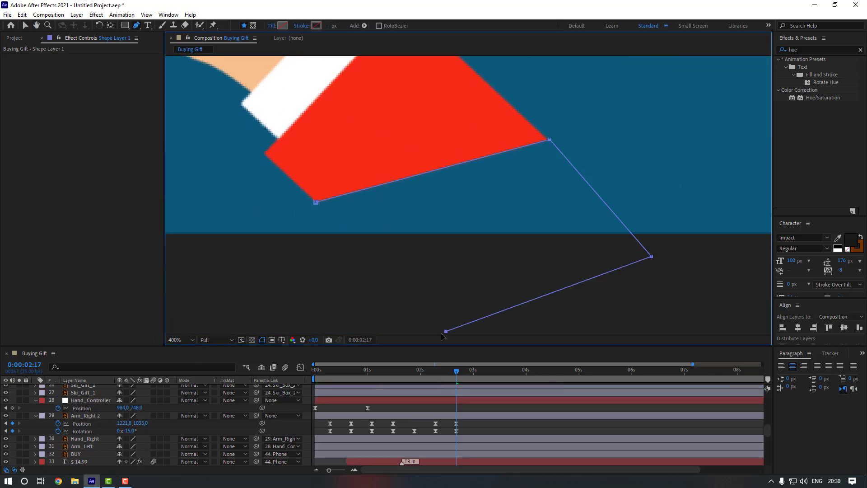
{"action": "left_click", "coordinate": [317, 202]}
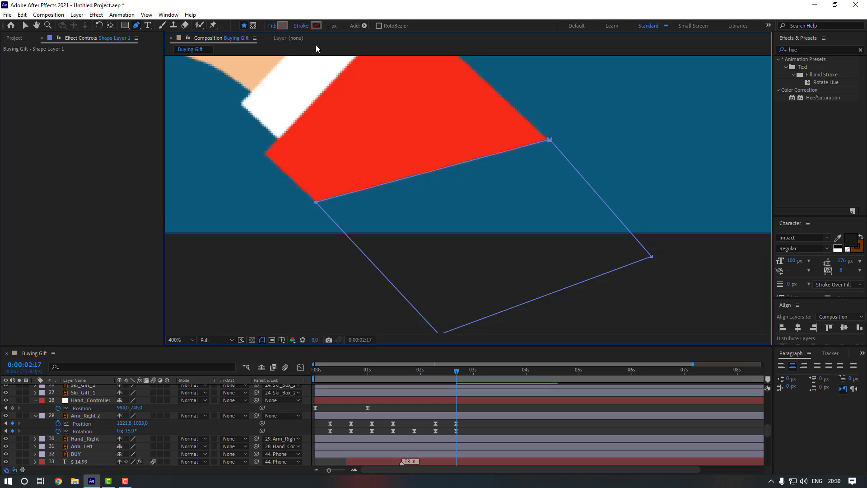
Give the sleeve extension a solid fill in the sleeve's red, F62B14, sampled from the arm
{"action": "left_click", "coordinate": [272, 26]}
{"action": "left_click", "coordinate": [398, 211]}
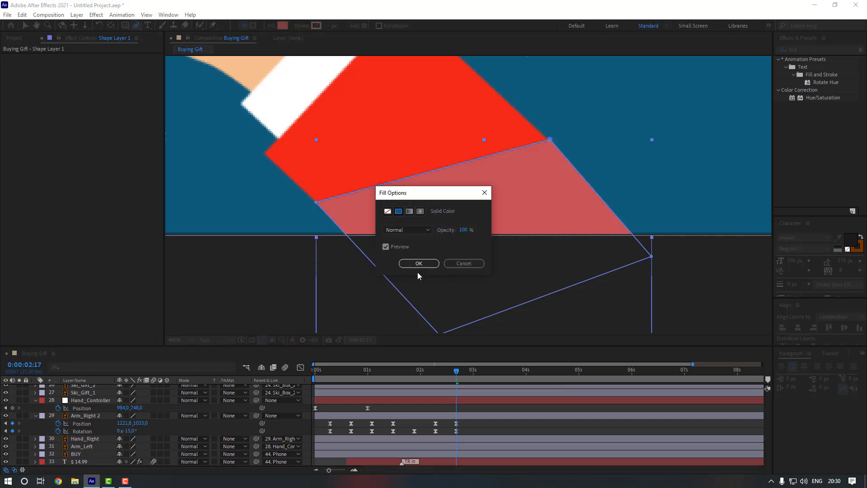
{"action": "left_click", "coordinate": [419, 264]}
{"action": "left_click", "coordinate": [281, 25]}
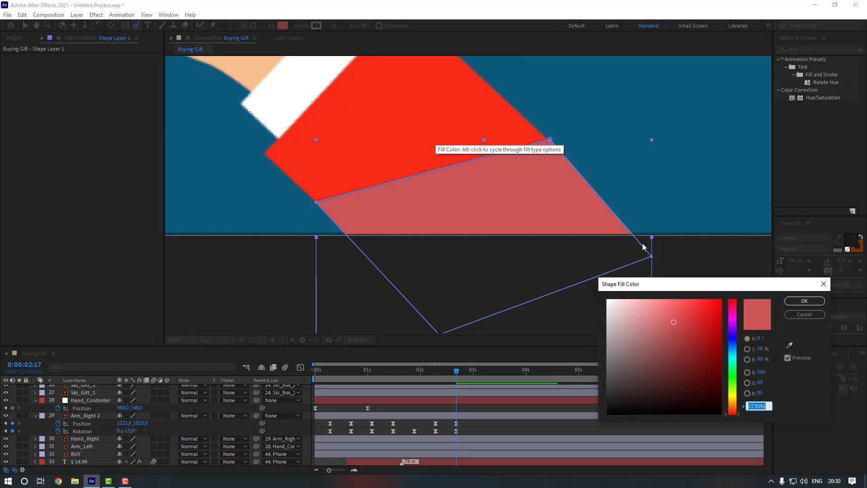
{"action": "left_click", "coordinate": [789, 345]}
{"action": "left_click", "coordinate": [442, 125]}
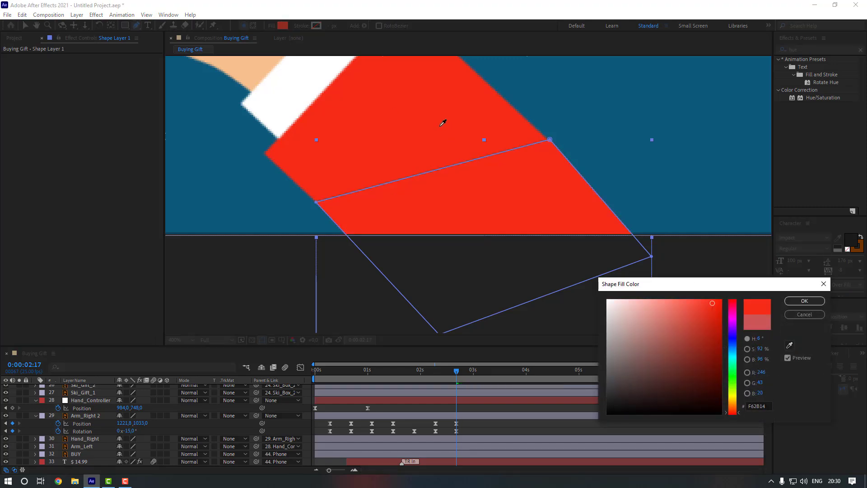
{"action": "left_click", "coordinate": [805, 301]}
Adjust the sleeve extension's four corner points so its sides line up with the sleeve's edges
{"action": "left_click_drag", "start_coordinate": [549, 139], "coordinate": [547, 137]}
{"action": "left_click_drag", "start_coordinate": [652, 256], "coordinate": [662, 258]}
{"action": "left_click_drag", "start_coordinate": [474, 307], "coordinate": [466, 269]}
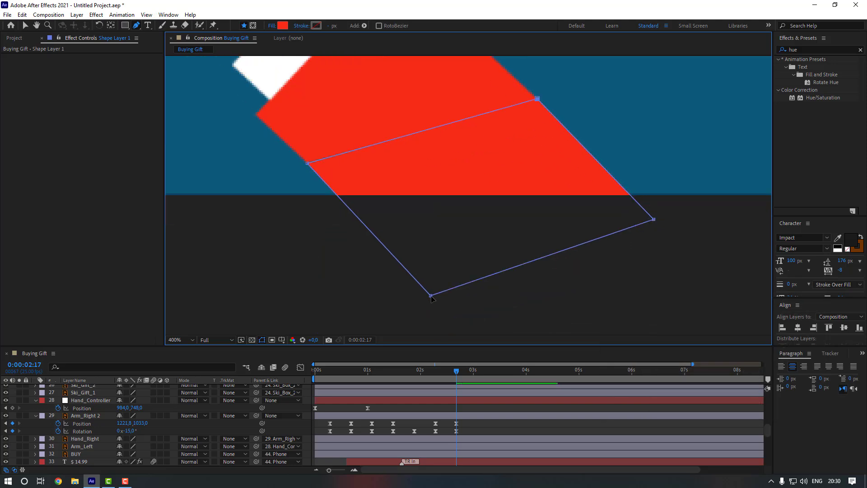
{"action": "left_click_drag", "start_coordinate": [432, 296], "coordinate": [439, 296]}
{"action": "left_click_drag", "start_coordinate": [308, 163], "coordinate": [306, 162]}
{"action": "key", "text": "v"}
{"action": "left_click", "coordinate": [340, 280]}
Place Shape Layer 1 directly below Arm_Right 2 in the layer stack and parent it to Arm_Right 2
{"action": "scroll", "coordinate": [88, 416], "scroll_direction": "up", "scroll_amount": 5}
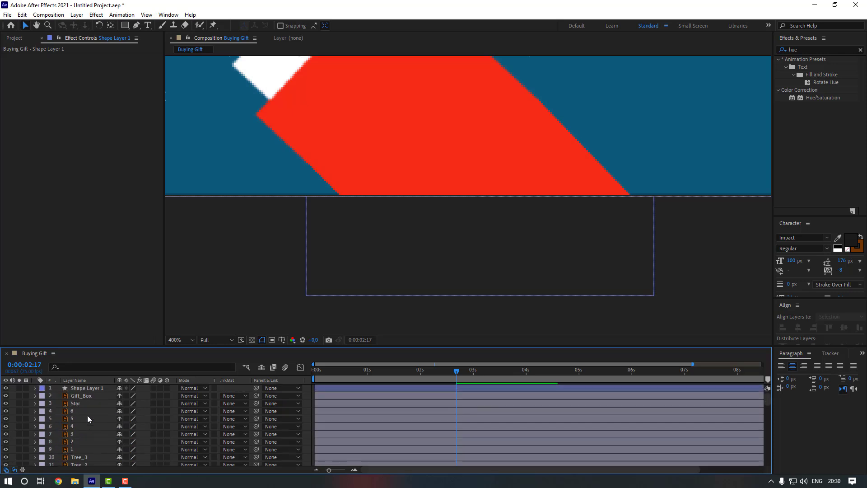
{"action": "left_click_drag", "start_coordinate": [87, 388], "coordinate": [95, 437]}
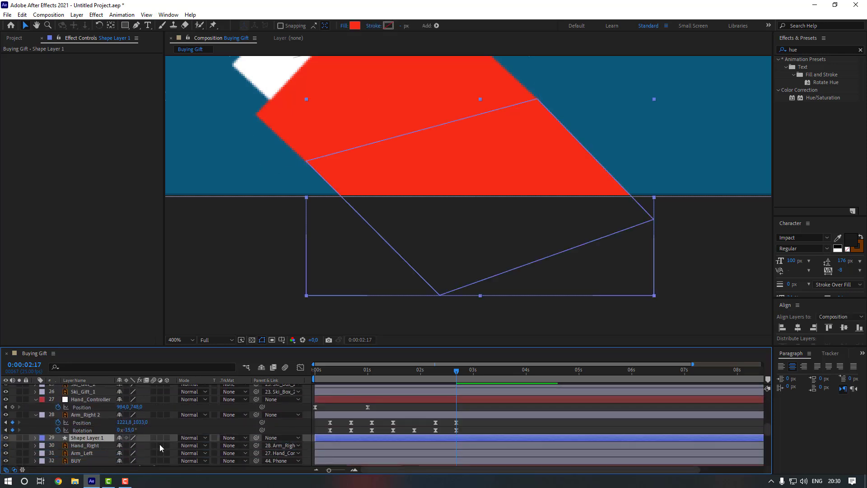
{"action": "left_click_drag", "start_coordinate": [256, 437], "coordinate": [92, 419]}
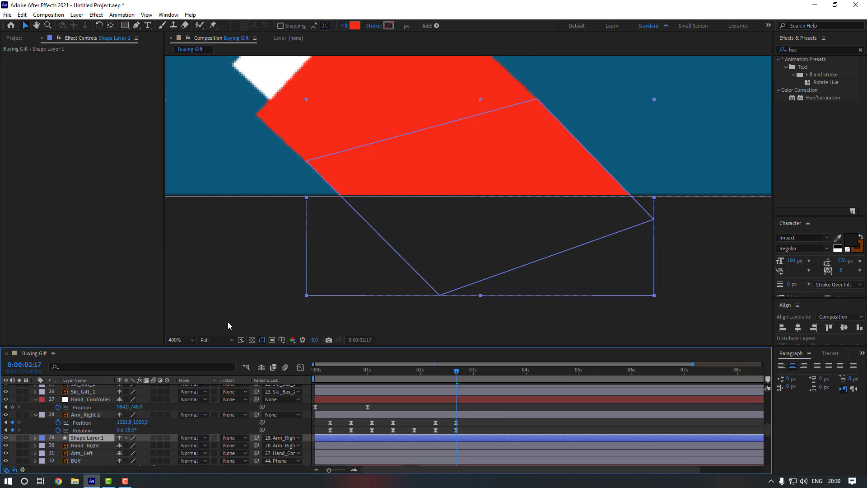
Preview the right arm's movement from 0:00:02:04 to examine the sleeve extension at the composition's lower edge
{"action": "left_click", "coordinate": [259, 216]}
{"action": "scroll", "coordinate": [259, 210], "scroll_direction": "down", "scroll_amount": 1}
{"action": "left_click_drag", "start_coordinate": [273, 204], "coordinate": [331, 343]}
{"action": "scroll", "coordinate": [296, 258], "scroll_direction": "down", "scroll_amount": 3}
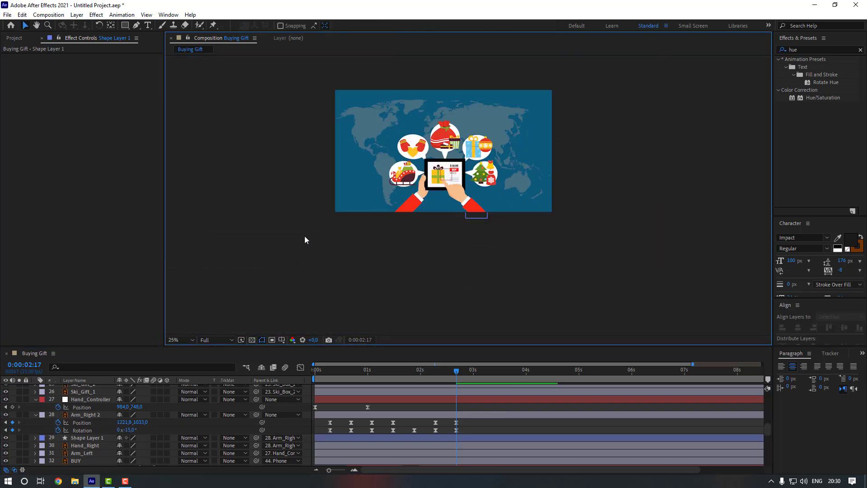
{"action": "left_click_drag", "start_coordinate": [326, 227], "coordinate": [318, 270]}
{"action": "scroll", "coordinate": [318, 270], "scroll_direction": "up", "scroll_amount": 1}
{"action": "left_click_drag", "start_coordinate": [375, 292], "coordinate": [370, 254]}
{"action": "left_click_drag", "start_coordinate": [436, 373], "coordinate": [429, 373]}
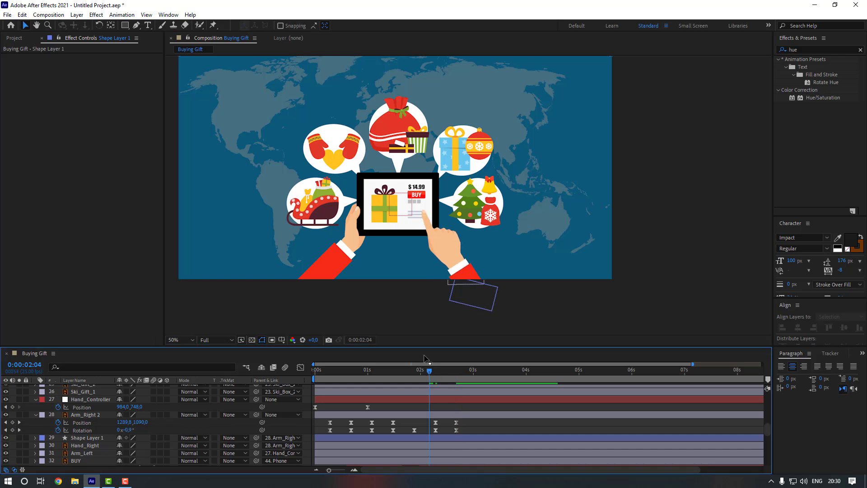
{"action": "key", "text": "space"}
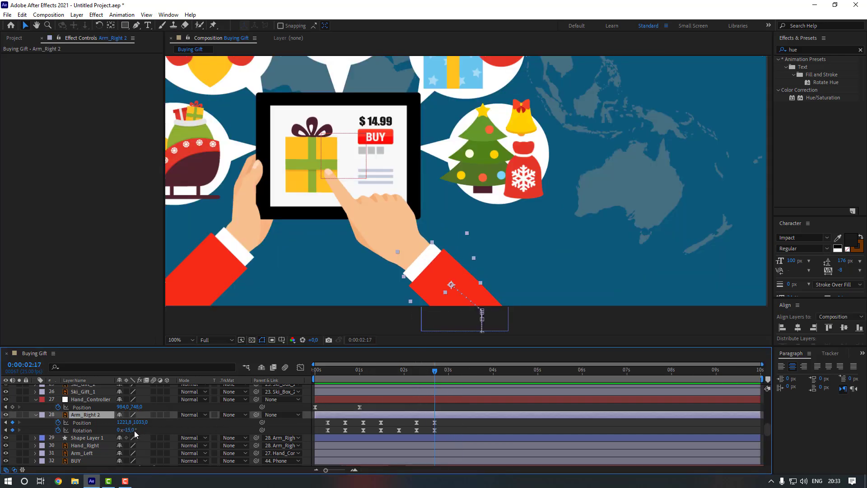
Change Arm_Right 2's keyframes at 0:00:02:17 to rotation 16° and position 1080, 1085, and preview the motion
{"action": "left_click_drag", "start_coordinate": [134, 430], "coordinate": [146, 430]}
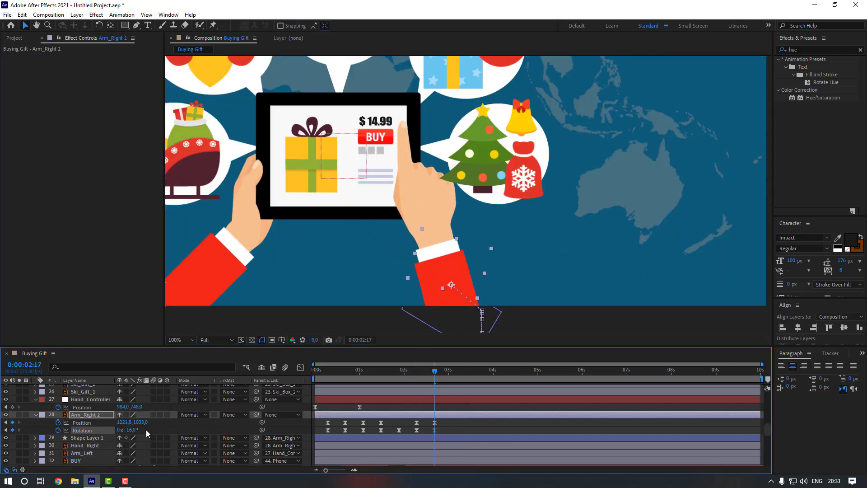
{"action": "left_click_drag", "start_coordinate": [456, 287], "coordinate": [394, 310]}
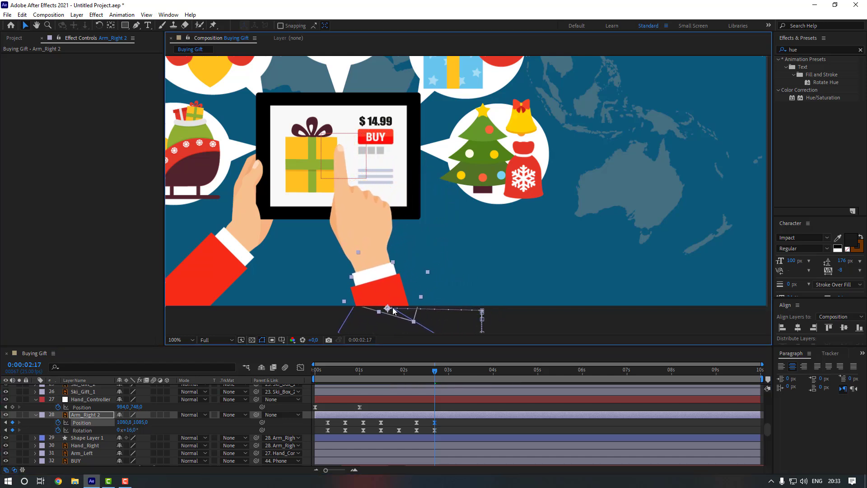
{"action": "left_click", "coordinate": [448, 425]}
{"action": "left_click_drag", "start_coordinate": [405, 372], "coordinate": [435, 373]}
{"action": "key", "text": "space"}
Keyframe Arm_Right 2 at 0:00:03:12 with rotation 20° and position 1080, 1147, and preview the arm motion from 0:00:01:22
{"action": "left_click", "coordinate": [141, 426]}
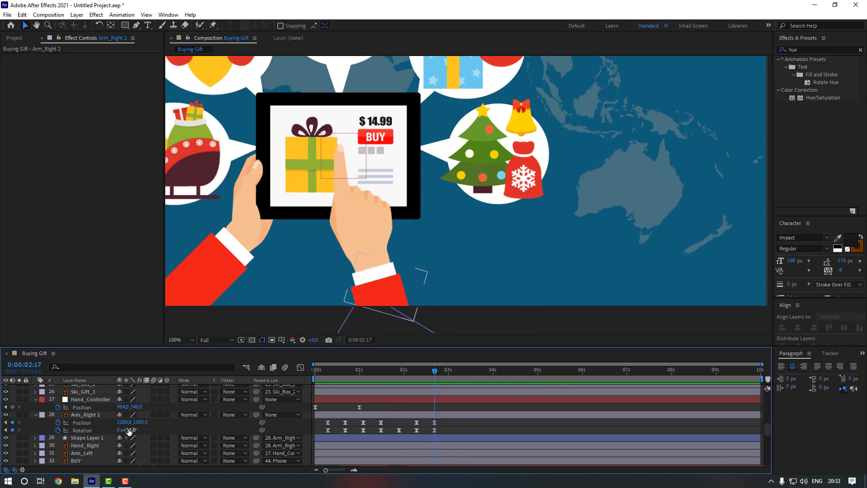
{"action": "left_click_drag", "start_coordinate": [128, 430], "coordinate": [153, 422]}
{"action": "key", "text": "space"}
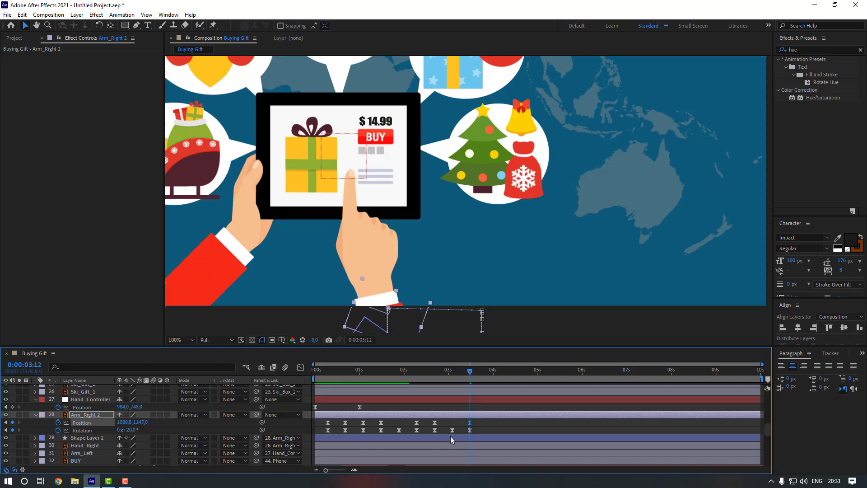
{"action": "key", "text": "shift+/"}
{"action": "left_click_drag", "start_coordinate": [418, 375], "coordinate": [399, 377]}
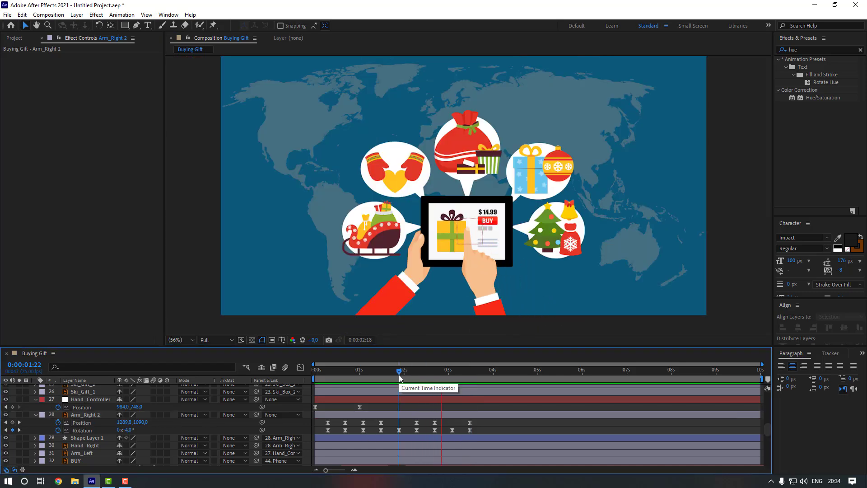
Copy Arm_Right 2's position keyframe from 0:00:02:17 onto 0:00:03:12, giving 1080, 1085, and preview the arm motion
{"action": "key", "text": "k"}
{"action": "key", "text": "k"}
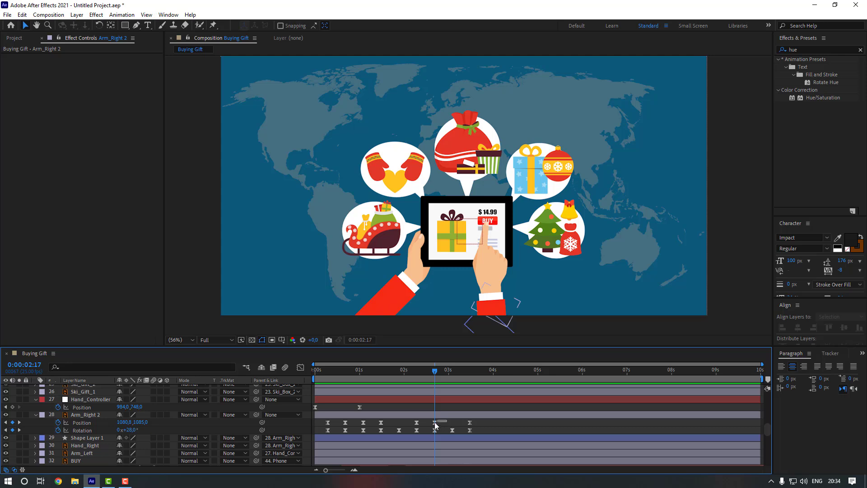
{"action": "left_click", "coordinate": [435, 423]}
{"action": "left_click", "coordinate": [470, 371]}
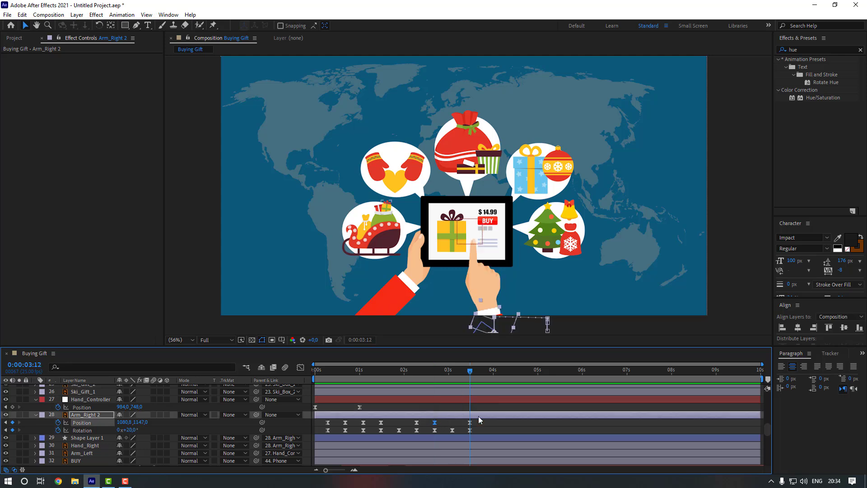
{"action": "left_click", "coordinate": [486, 425]}
{"action": "left_click", "coordinate": [395, 371]}
{"action": "key", "text": "space"}
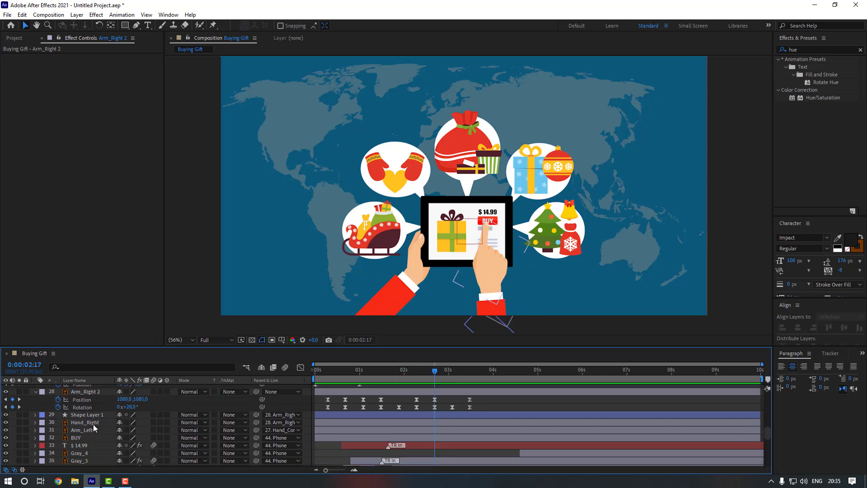
Start rotation keyframes on Hand_Right at 0:00:02:17 with a rotation of 4°
{"action": "left_click", "coordinate": [92, 423]}
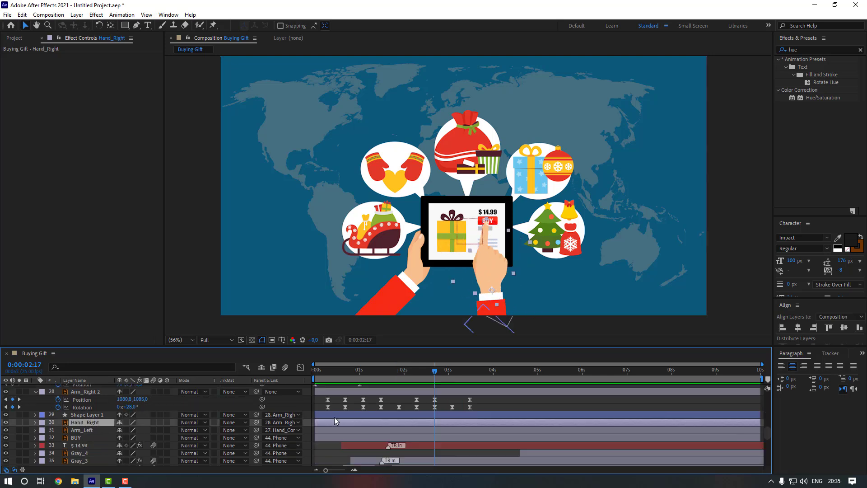
{"action": "key", "text": "r"}
{"action": "left_click", "coordinate": [58, 430]}
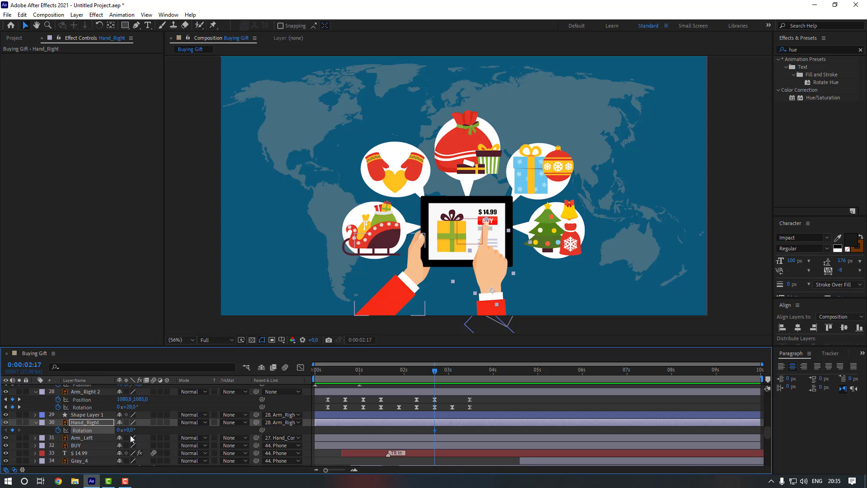
{"action": "type", "text": "4"}
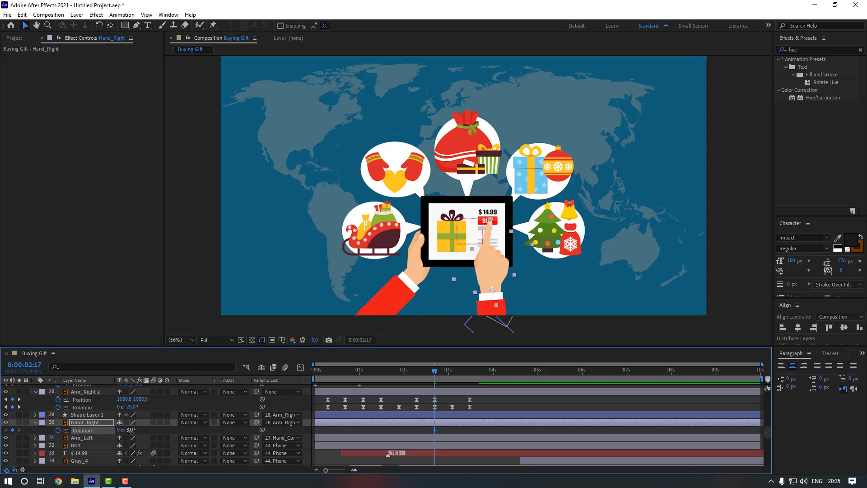
{"action": "key", "text": "Return"}
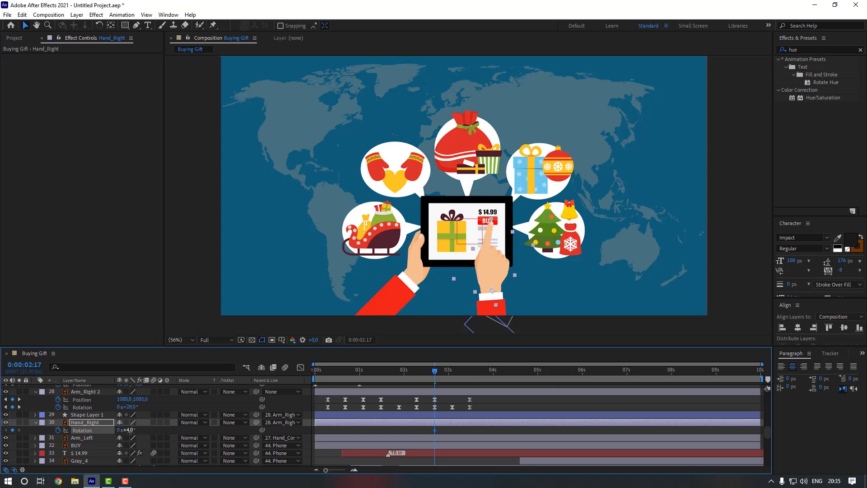
Keyframe Hand_Right's rotation at -2° at 0:00:03:02 and 0° at 0:00:03:12
{"action": "key", "text": "space"}
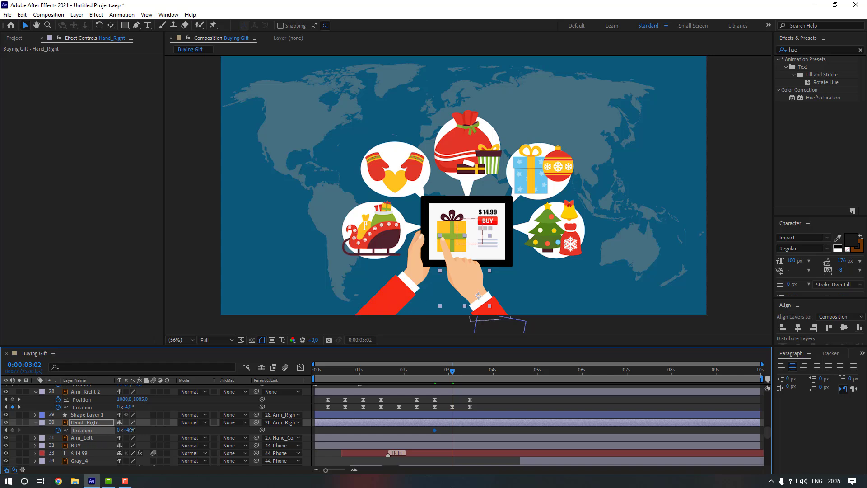
{"action": "type", "text": "-2"}
{"action": "key", "text": "Return"}
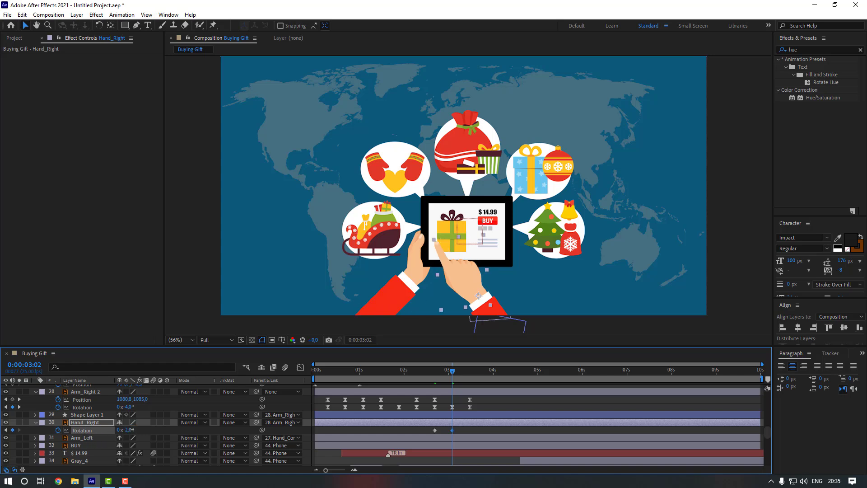
{"action": "key", "text": "space"}
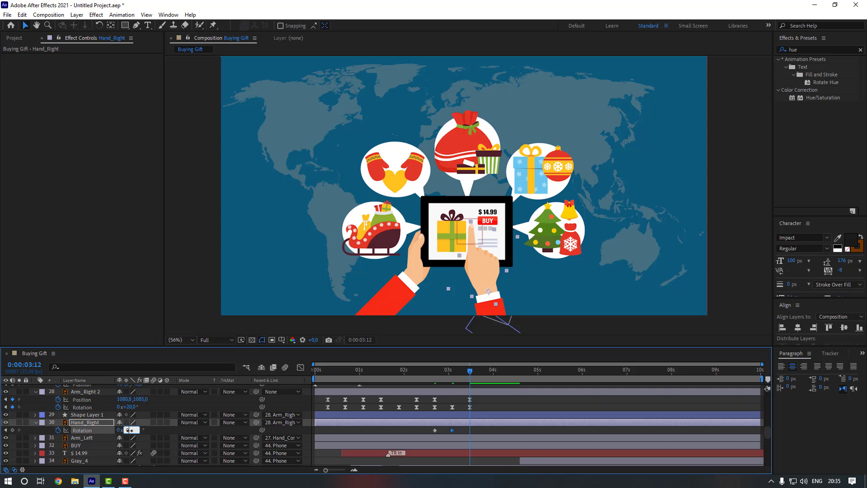
{"action": "key", "text": "Return"}
Apply Easy Ease to Hand_Right's three rotation keyframes and preview the hand motion from about 0:00:02:11
{"action": "left_click_drag", "start_coordinate": [496, 433], "coordinate": [432, 427]}
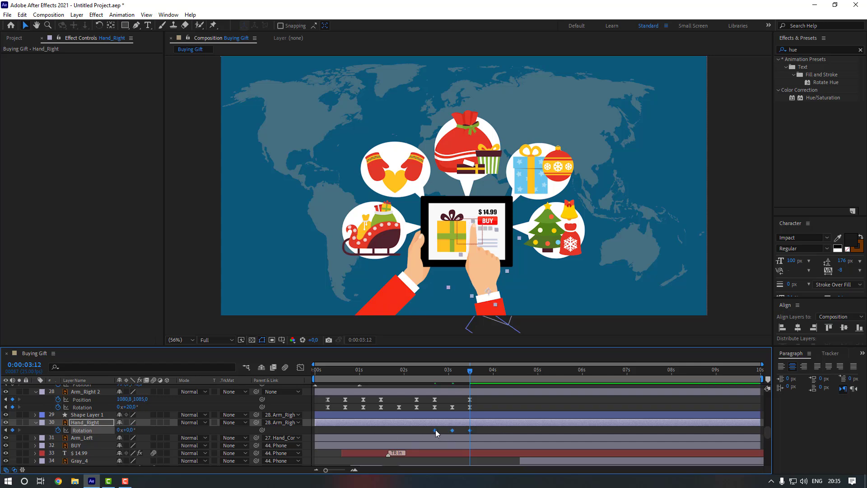
{"action": "right_click", "coordinate": [435, 430]}
{"action": "mouse_move", "coordinate": [452, 423]}
{"action": "left_click", "coordinate": [574, 372]}
{"action": "left_click_drag", "start_coordinate": [469, 371], "coordinate": [413, 375]}
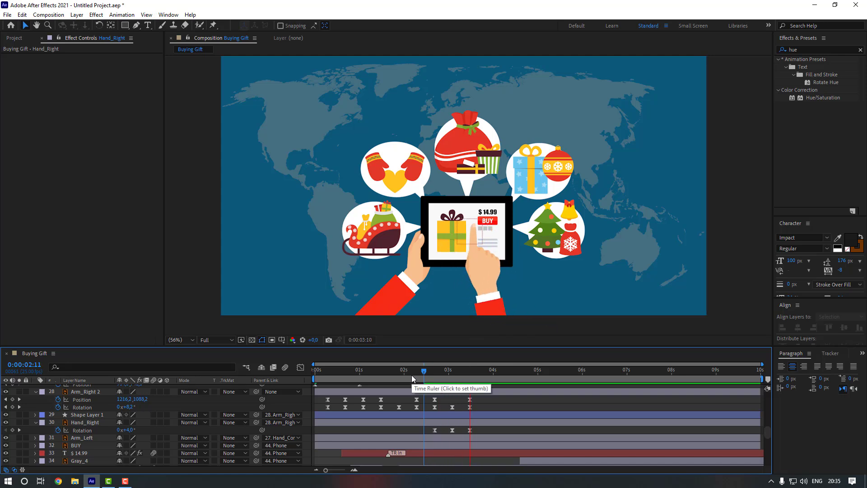
Set Arm_Right 2's rotation at 0:00:03:12 to 24°
{"action": "left_click_drag", "start_coordinate": [416, 375], "coordinate": [471, 371]}
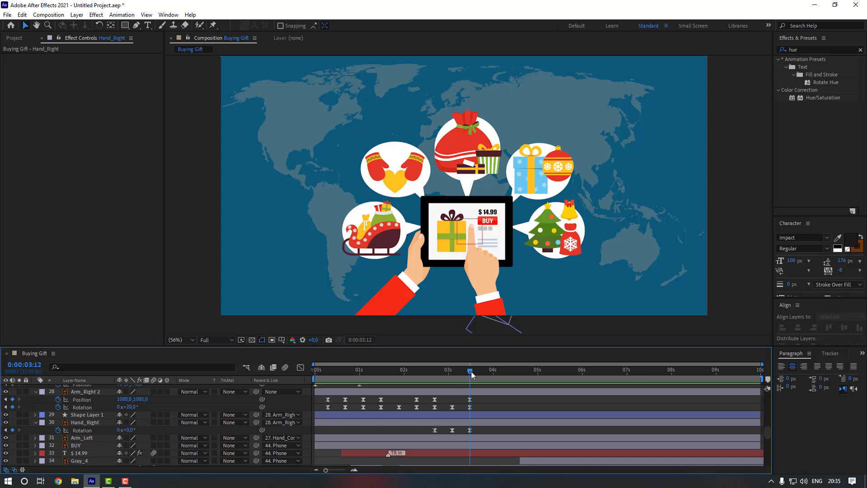
{"action": "left_click", "coordinate": [470, 393]}
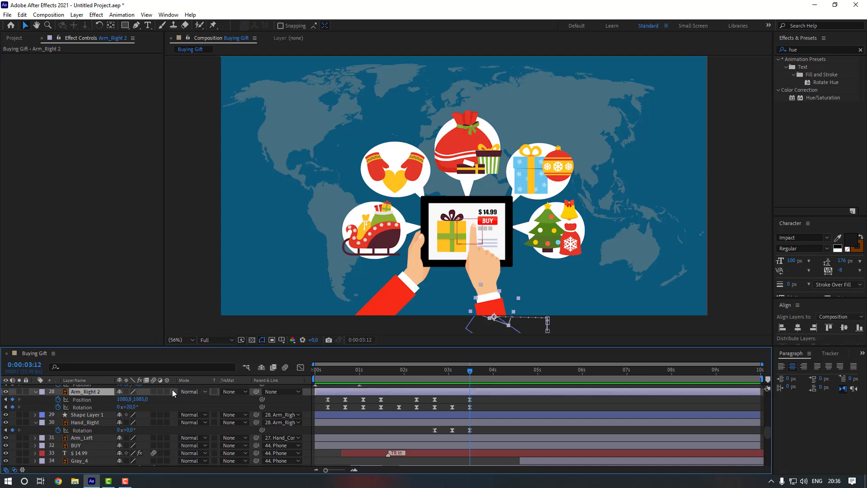
{"action": "left_click_drag", "start_coordinate": [132, 407], "coordinate": [131, 407]}
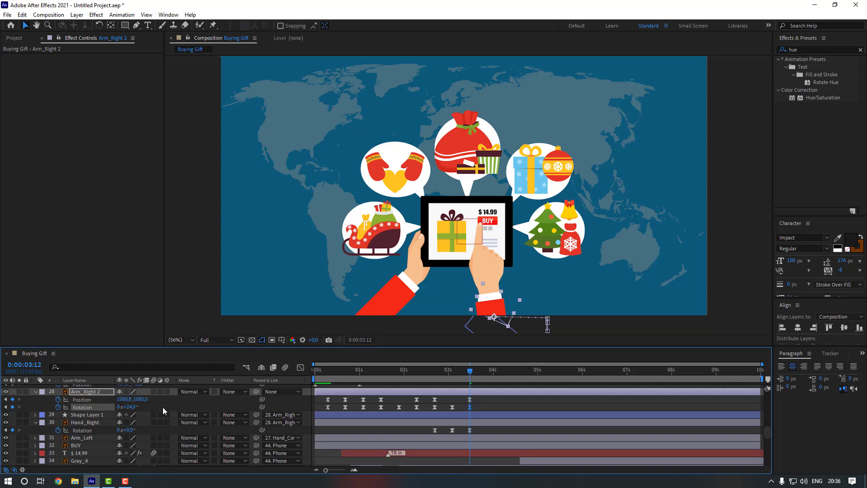
Keyframe Arm_Right 2's rotation at 16° at 0:00:03:22 and 20° at 0:00:04:07, and preview from 0:00:02:16
{"action": "key", "text": "space"}
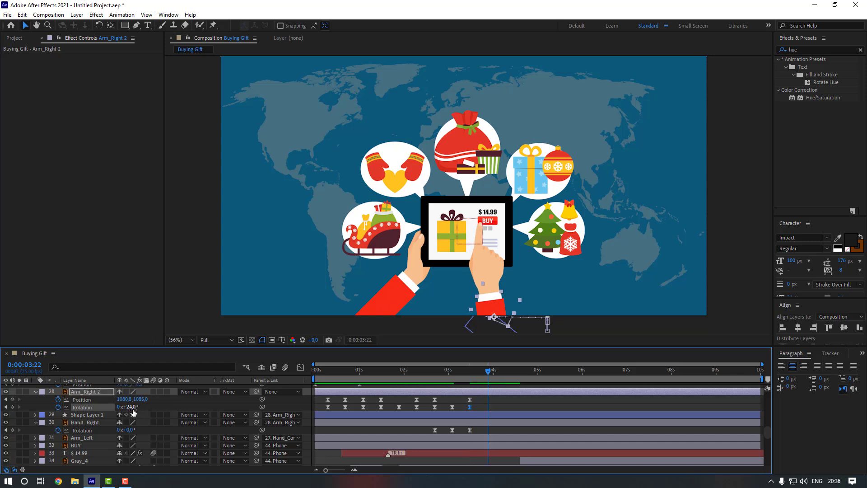
{"action": "key", "text": "Return"}
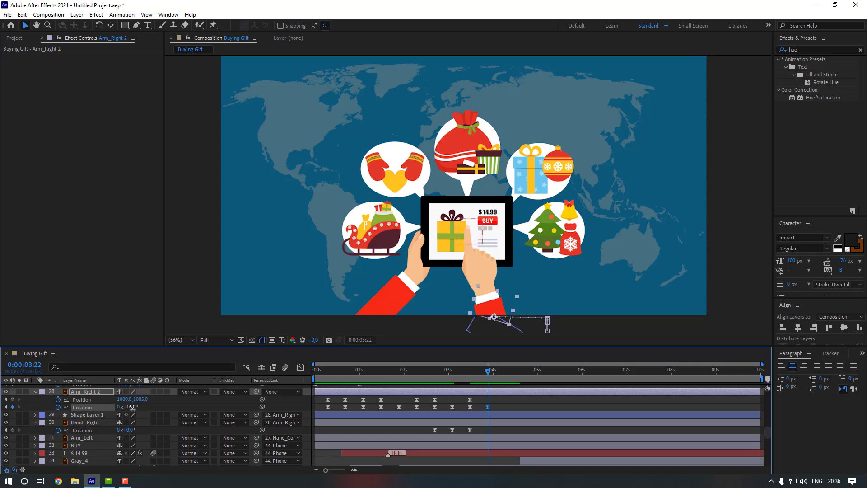
{"action": "left_click", "coordinate": [131, 408]}
{"action": "type", "text": "20"}
{"action": "key", "text": "Return"}
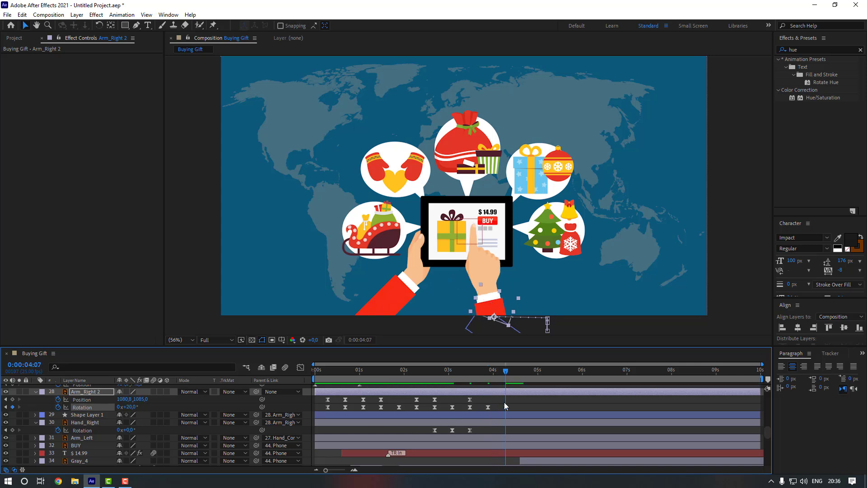
{"action": "left_click", "coordinate": [433, 379]}
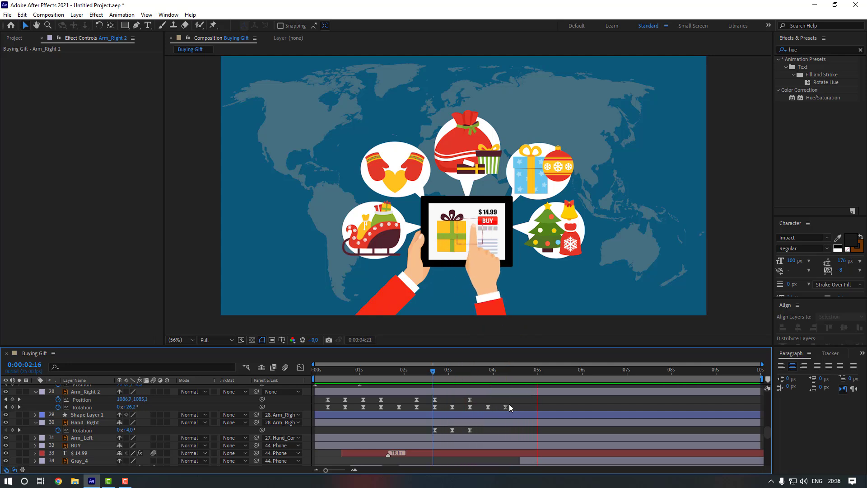
Shift Arm_Right 2's last two rotation keyframes earlier and closer together, ending at 0:00:03:24, and preview the motion
{"action": "left_click_drag", "start_coordinate": [519, 404], "coordinate": [492, 408]}
{"action": "left_click", "coordinate": [488, 401]}
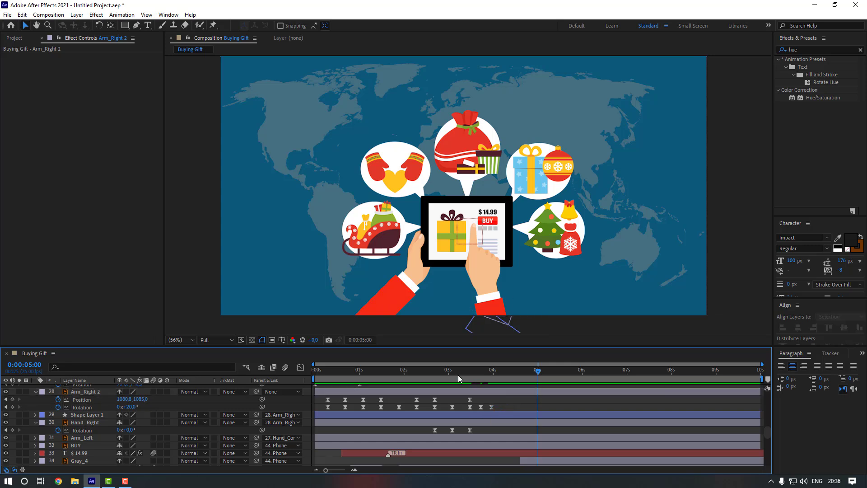
{"action": "left_click", "coordinate": [430, 374]}
{"action": "key", "text": "space"}
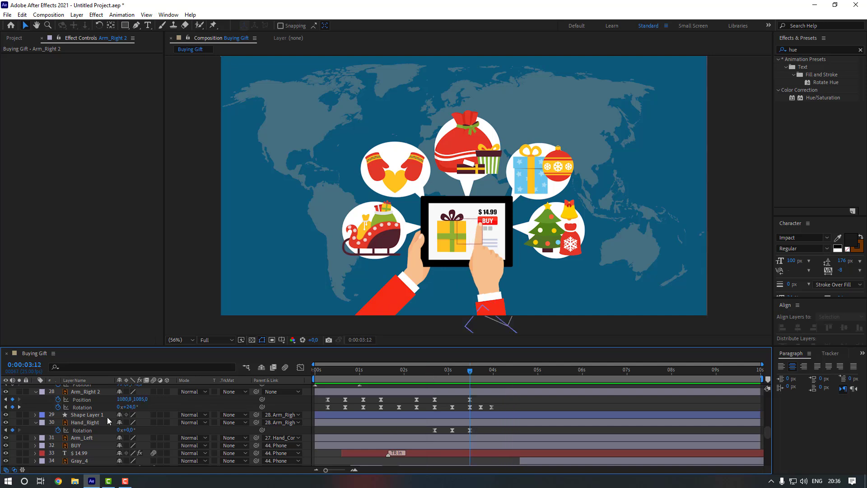
Delete Hand_Right's rotation keyframe at 0:00:03:12 and adjust its rotation at 0:00:03:02
{"action": "left_click", "coordinate": [85, 422]}
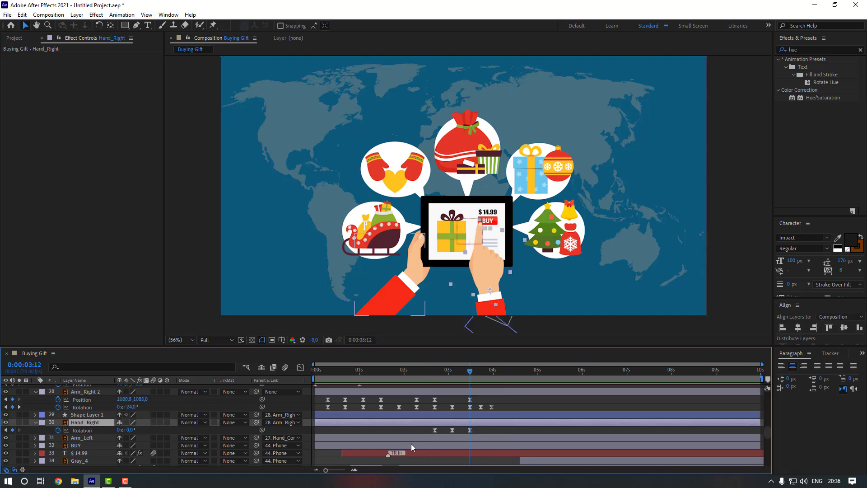
{"action": "left_click", "coordinate": [470, 430]}
{"action": "key", "text": "Delete"}
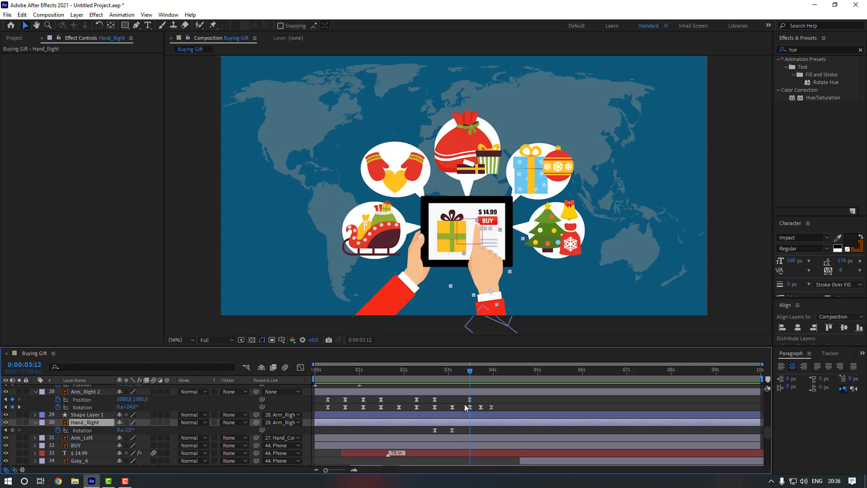
{"action": "left_click", "coordinate": [452, 377]}
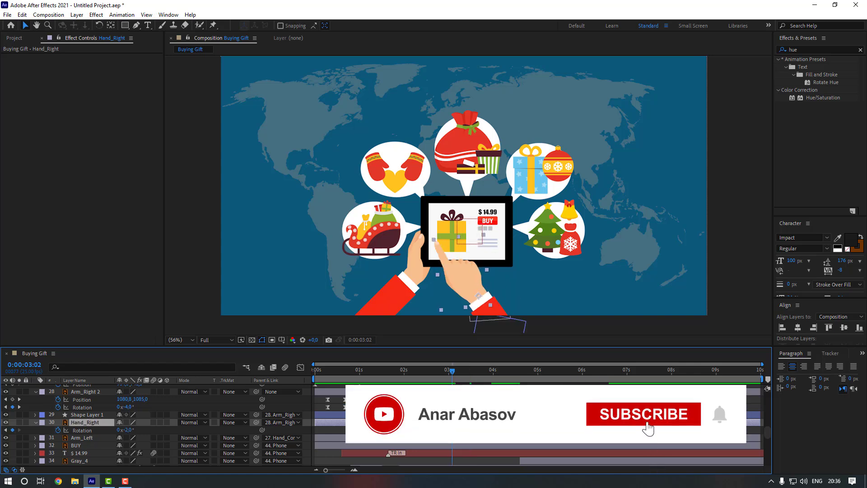
{"action": "left_click", "coordinate": [470, 430]}
{"action": "mouse_move", "coordinate": [452, 374]}
{"action": "left_mouse_down"}
{"action": "mouse_move", "coordinate": [436, 373]}
{"action": "mouse_move", "coordinate": [453, 375]}
{"action": "left_mouse_up"}
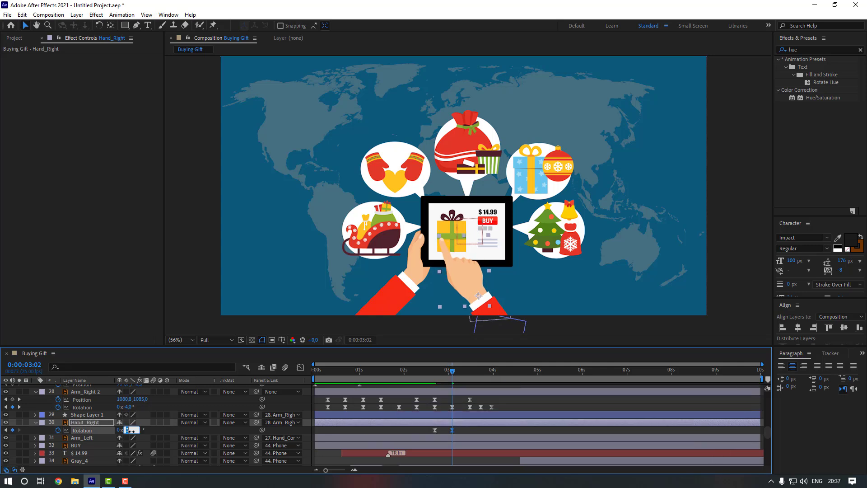
{"action": "left_click_drag", "start_coordinate": [131, 431], "coordinate": [131, 430]}
Keyframe Hand_Right's rotation at 2° at 0:00:03:12
{"action": "key", "text": "space"}
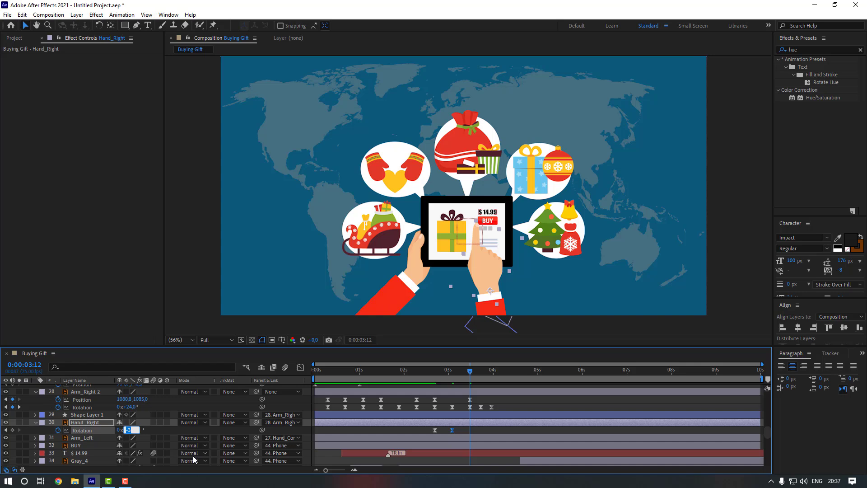
{"action": "type", "text": "2"}
{"action": "key", "text": "Return"}
{"action": "key", "text": "shift+Page_Down"}
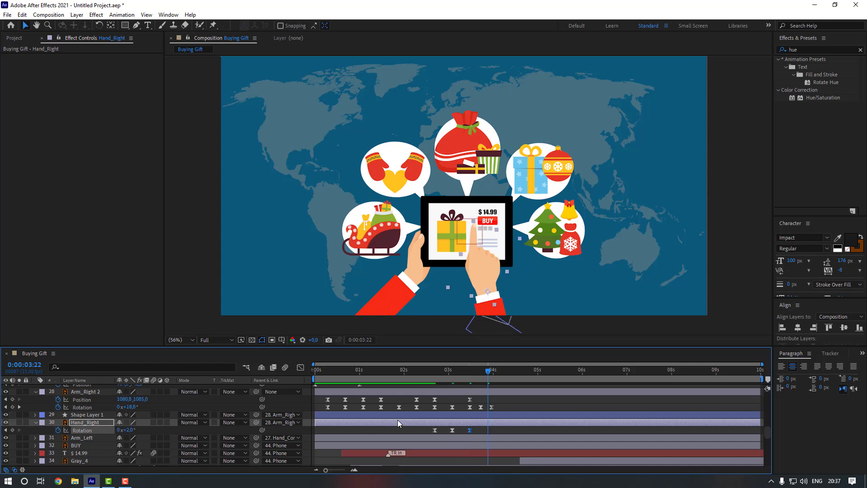
Keyframe Hand_Right's rotation at 0° at 0:00:03:24 and preview the combined arm and hand motion
{"action": "left_click_drag", "start_coordinate": [491, 373], "coordinate": [494, 373]}
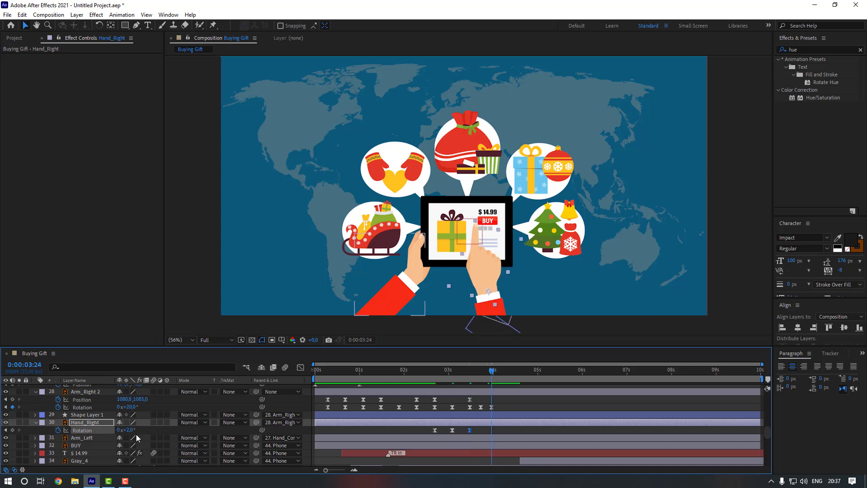
{"action": "type", "text": "0"}
{"action": "key", "text": "Return"}
{"action": "left_click", "coordinate": [520, 430]}
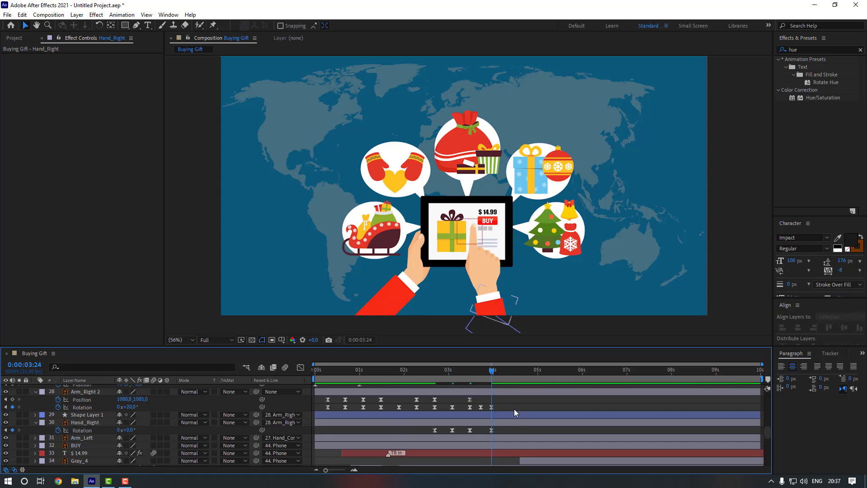
{"action": "key", "text": "space"}
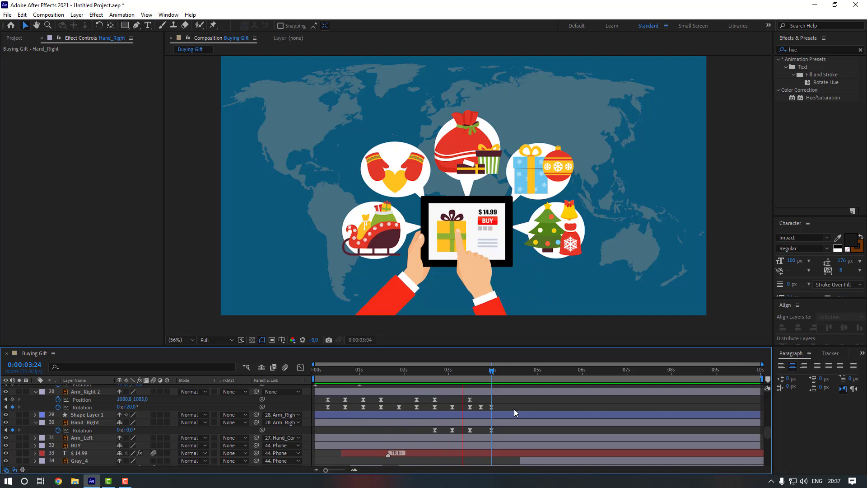
{"action": "key", "text": "space"}
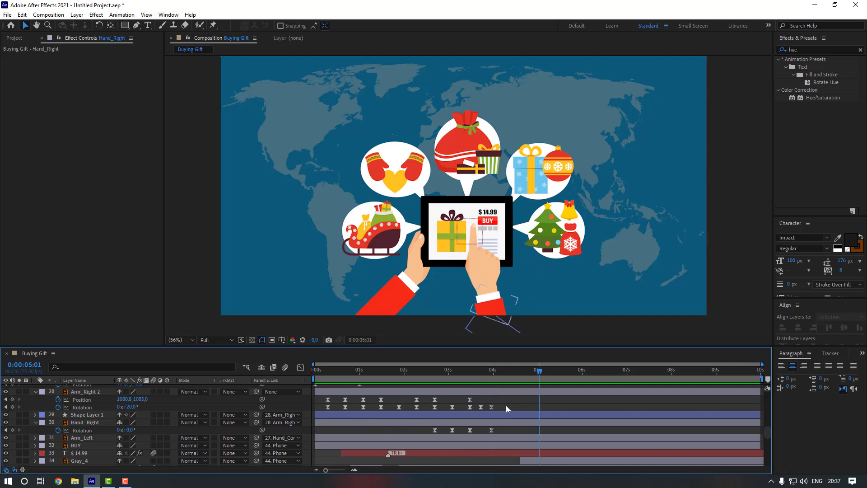
Keyframe the Gift layer's position at 0:00:02:21, where the hand starts its swipe
{"action": "left_click", "coordinate": [494, 372]}
{"action": "scroll", "coordinate": [454, 228], "scroll_direction": "up", "scroll_amount": 2}
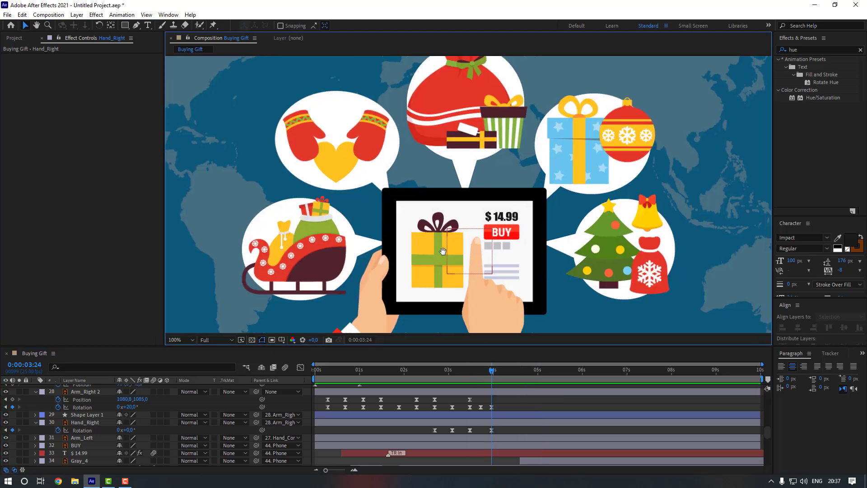
{"action": "scroll", "coordinate": [91, 441], "scroll_direction": "down", "scroll_amount": 5}
{"action": "left_click", "coordinate": [89, 439]}
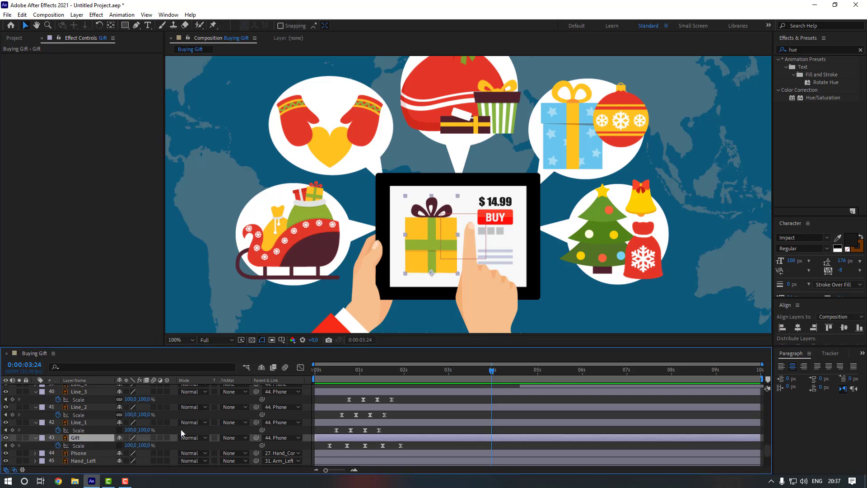
{"action": "scroll", "coordinate": [463, 384], "scroll_direction": "up", "scroll_amount": 5}
{"action": "left_click_drag", "start_coordinate": [435, 379], "coordinate": [442, 383]}
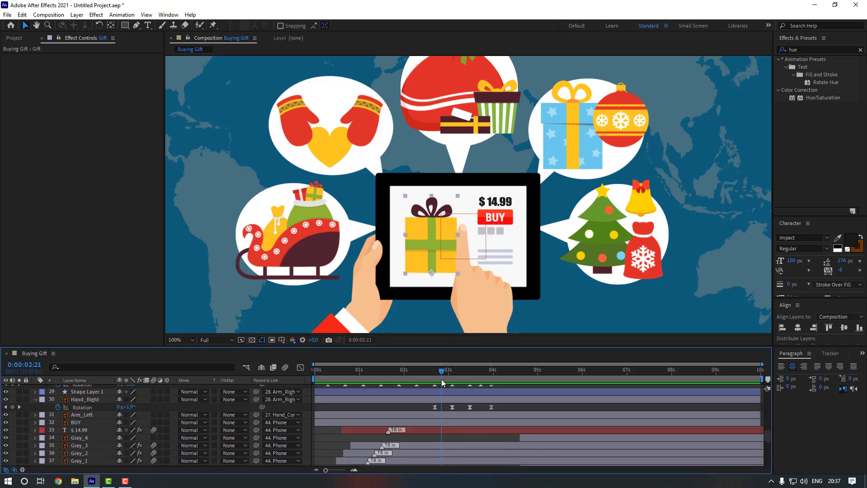
{"action": "scroll", "coordinate": [381, 399], "scroll_direction": "down", "scroll_amount": 4}
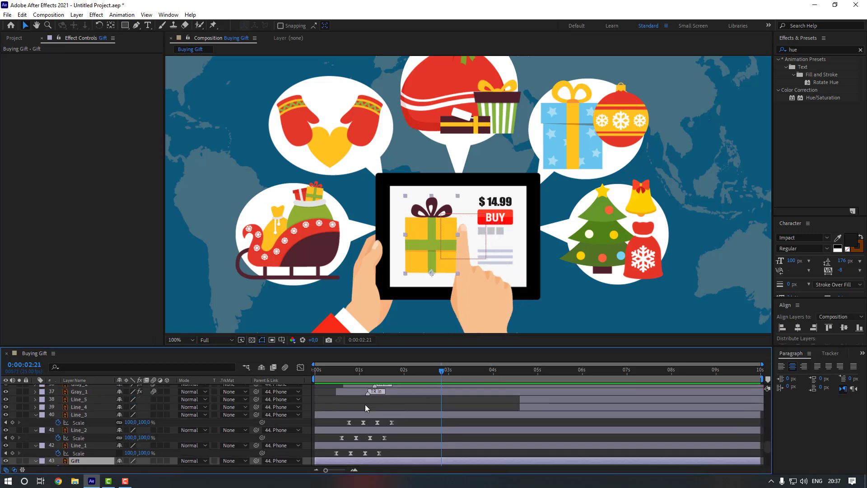
{"action": "key", "text": "alt+shift+p"}
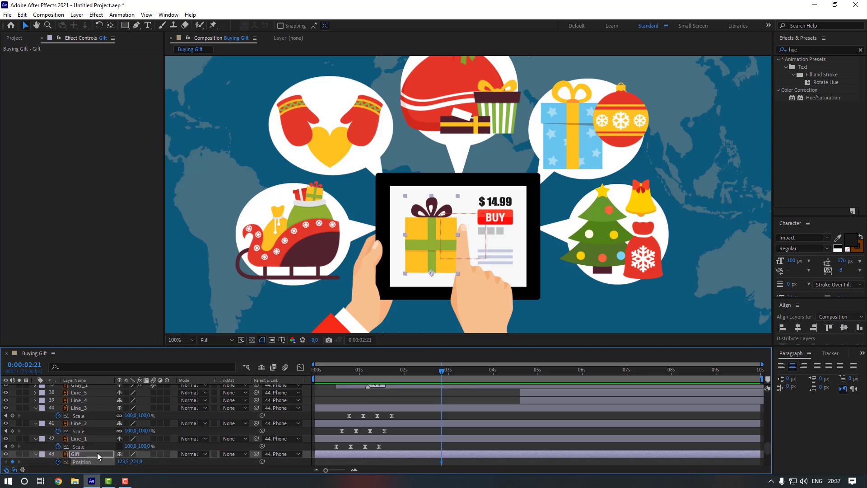
Slide the Gift sideways out of the tablet, keyframing its X position at -34.5 at 0:00:03:06
{"action": "key", "text": "space"}
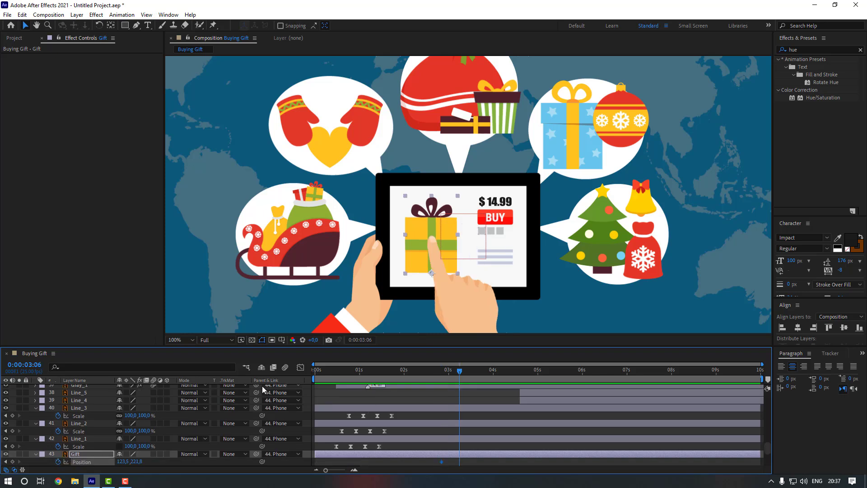
{"action": "left_click_drag", "start_coordinate": [121, 461], "coordinate": [51, 463]}
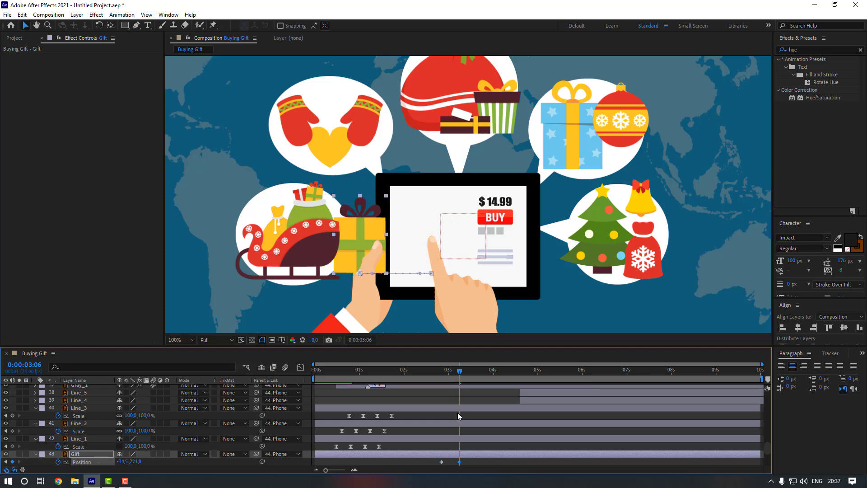
{"action": "key", "text": "space"}
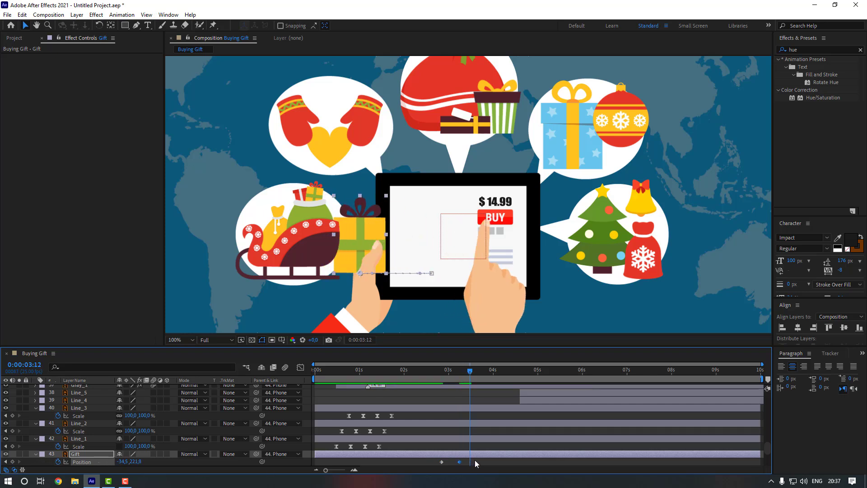
Apply Easy Ease to both Gift position keyframes and reshape the speed graph into an early peak with a long ease-out
{"action": "left_click", "coordinate": [441, 462], "text": "shift"}
{"action": "scroll", "coordinate": [441, 461], "scroll_direction": "down", "scroll_amount": 1}
{"action": "right_click", "coordinate": [459, 438]}
{"action": "mouse_move", "coordinate": [515, 432]}
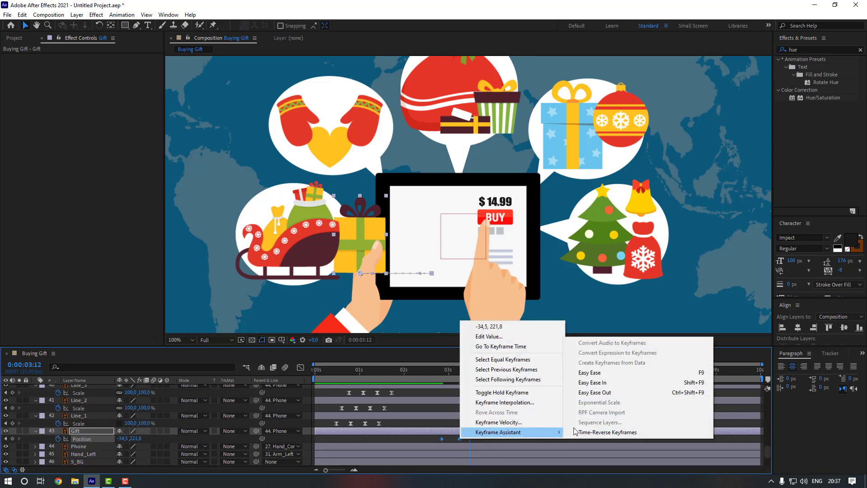
{"action": "left_click", "coordinate": [590, 372]}
{"action": "left_click", "coordinate": [301, 367]}
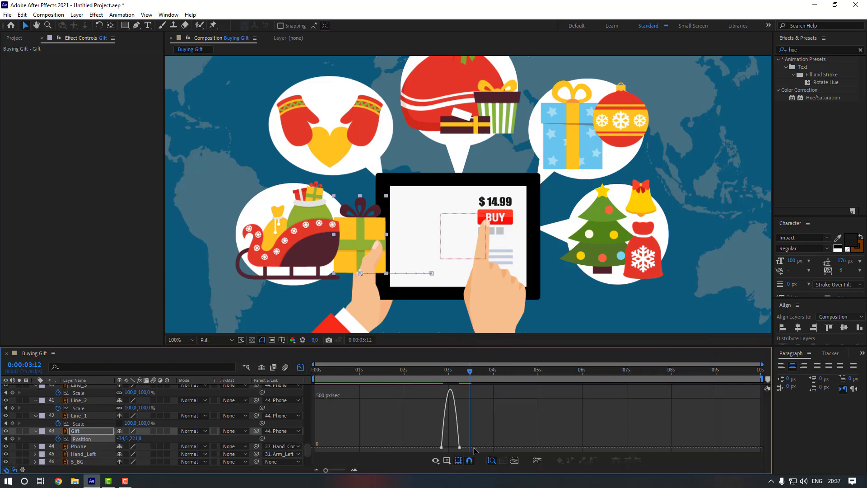
{"action": "left_click_drag", "start_coordinate": [472, 439], "coordinate": [453, 450]}
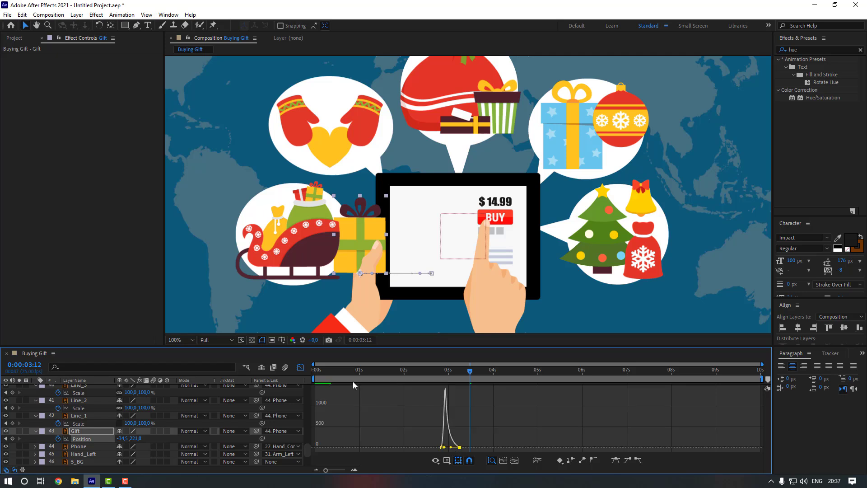
{"action": "left_click", "coordinate": [301, 367]}
{"action": "left_click", "coordinate": [489, 438]}
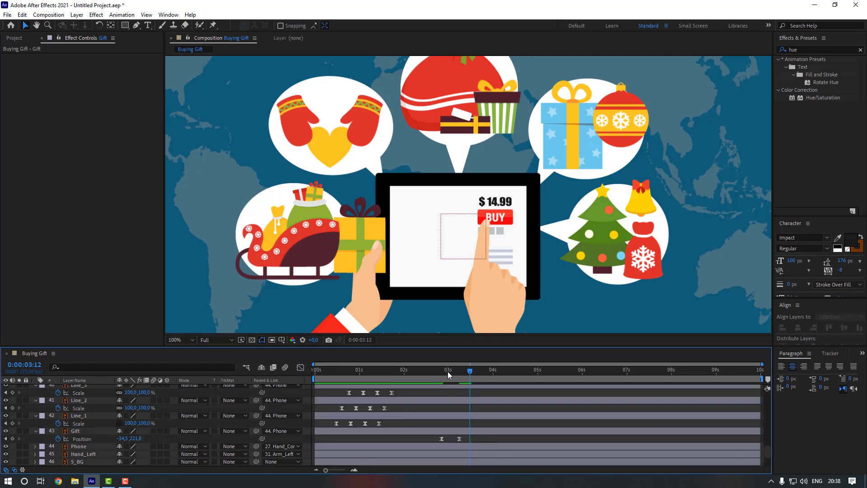
Preview the swipe and set the Gift's X position at 0:00:03:06 to -71.5
{"action": "scroll", "coordinate": [448, 288], "scroll_direction": "down", "scroll_amount": 2}
{"action": "left_click", "coordinate": [428, 370]}
{"action": "key", "text": "space"}
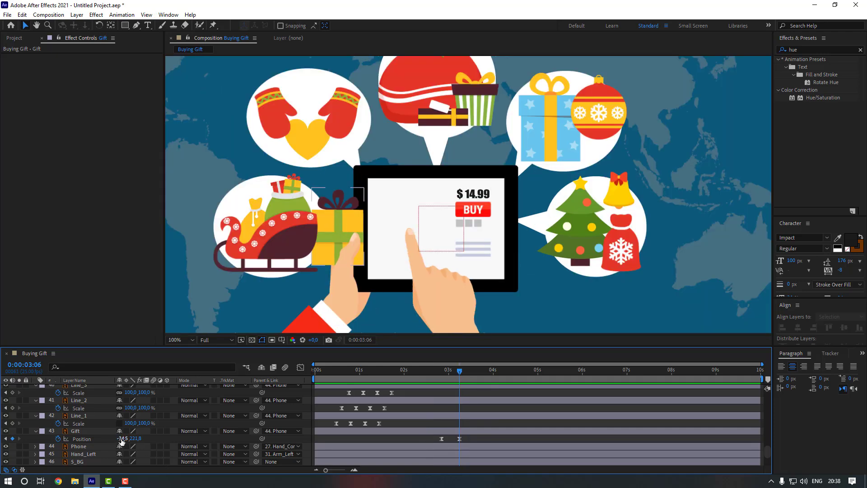
{"action": "left_click_drag", "start_coordinate": [120, 438], "coordinate": [106, 438]}
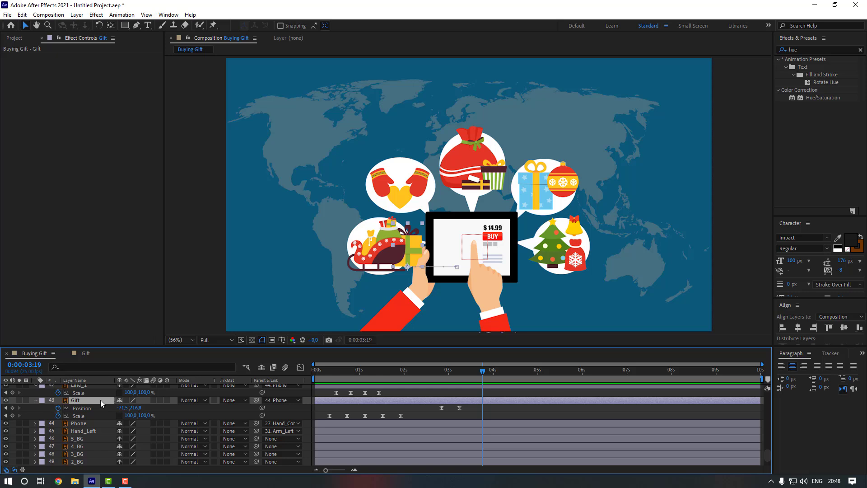
Duplicate the Gift layer without its scale keyframes and offset both position keyframes of the copy to X 356.5 at 0:00:02:21
{"action": "left_click", "coordinate": [441, 373]}
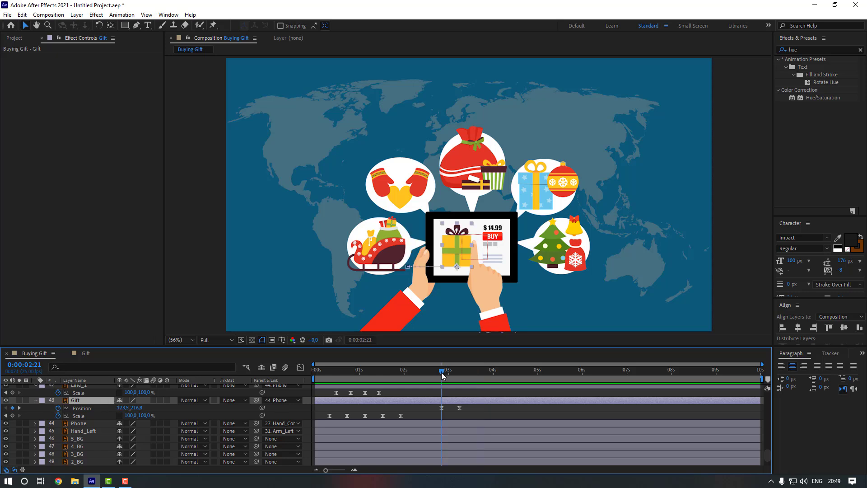
{"action": "key", "text": "ctrl+d"}
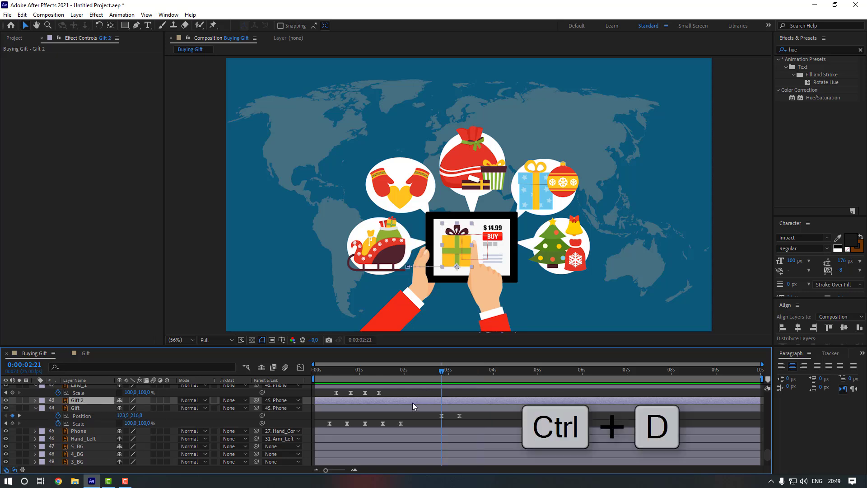
{"action": "left_click_drag", "start_coordinate": [410, 412], "coordinate": [326, 419]}
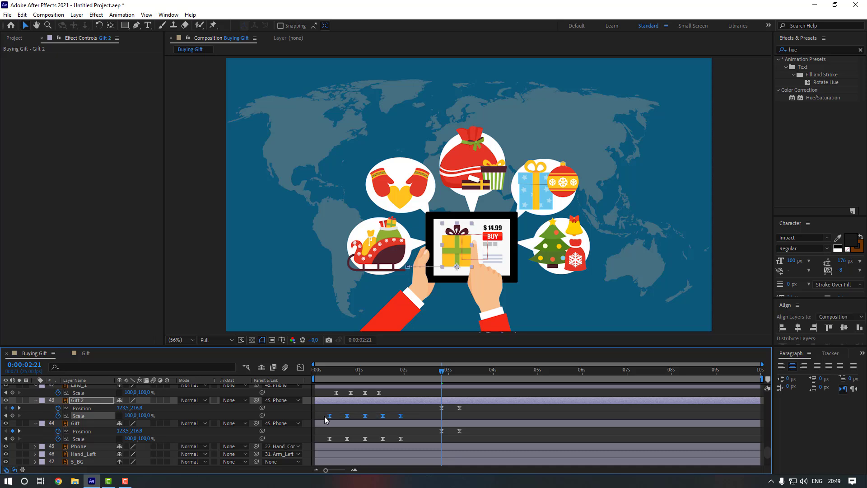
{"action": "key", "text": "Delete"}
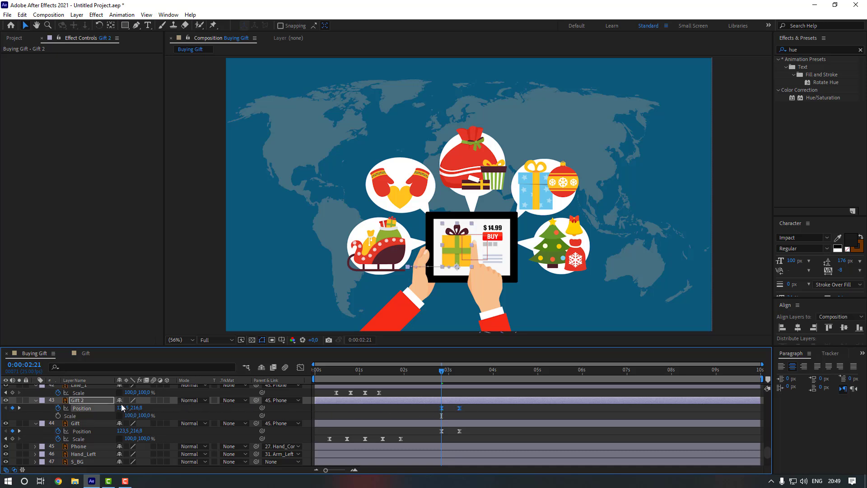
{"action": "left_click_drag", "start_coordinate": [122, 408], "coordinate": [229, 406]}
Duplicate Gift 2 and offset both position keyframes of the new copy to X 617.5 at 0:00:02:21
{"action": "key", "text": "ctrl+d"}
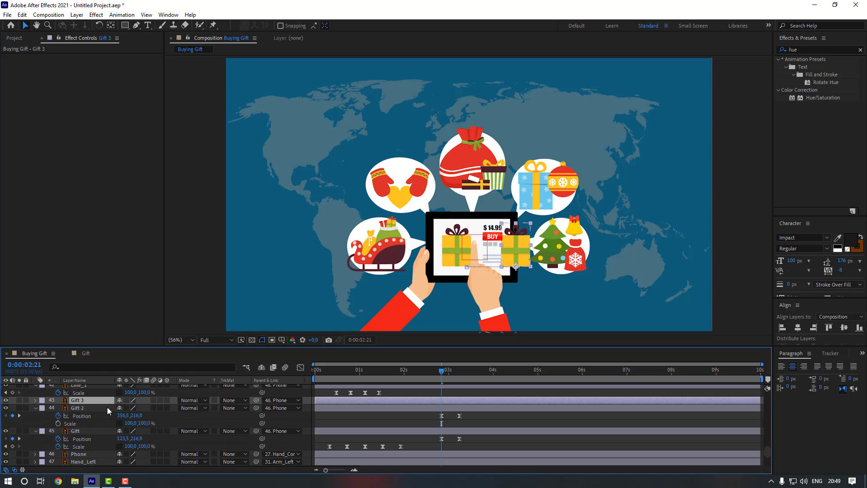
{"action": "key", "text": "p"}
{"action": "left_click_drag", "start_coordinate": [476, 407], "coordinate": [436, 411]}
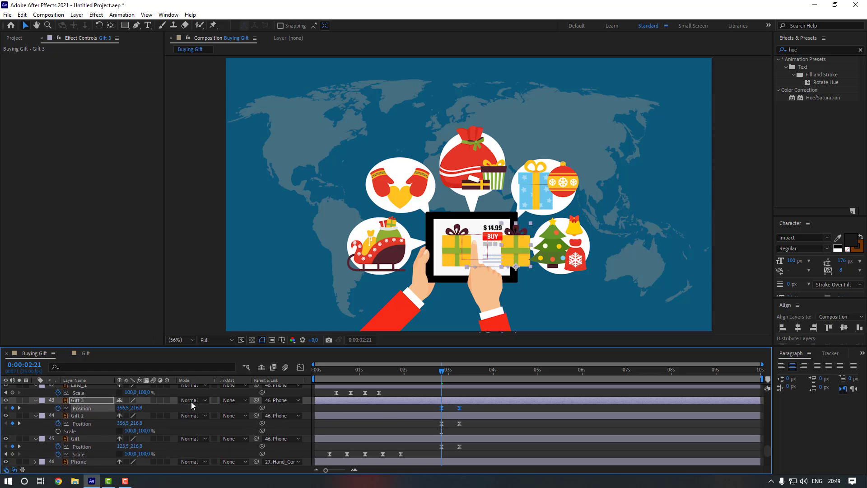
{"action": "left_click_drag", "start_coordinate": [121, 410], "coordinate": [237, 407]}
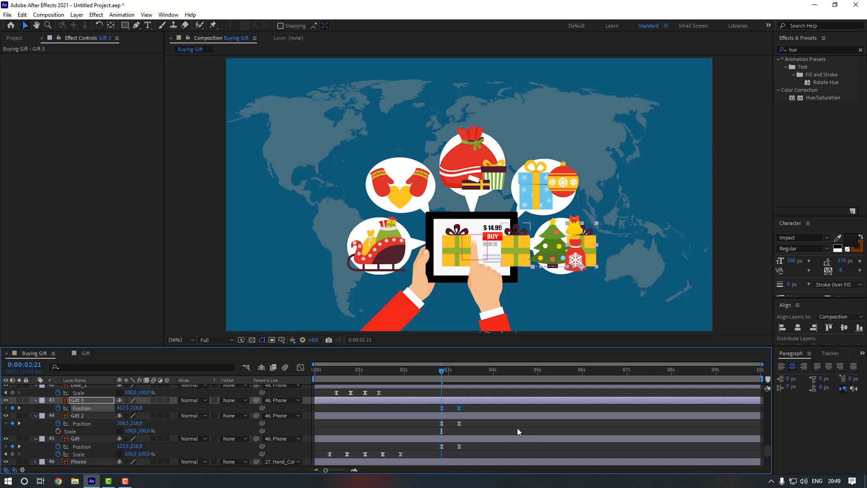
{"action": "left_click", "coordinate": [517, 428]}
Preview the gift row and adjust Gift 2's position at 0:00:03:06 so it lands in the first gift's original place
{"action": "left_click", "coordinate": [325, 383]}
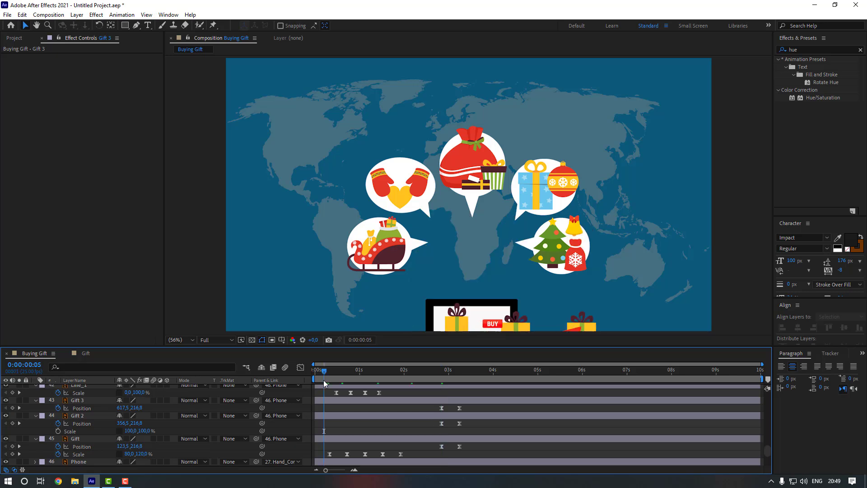
{"action": "key", "text": "space"}
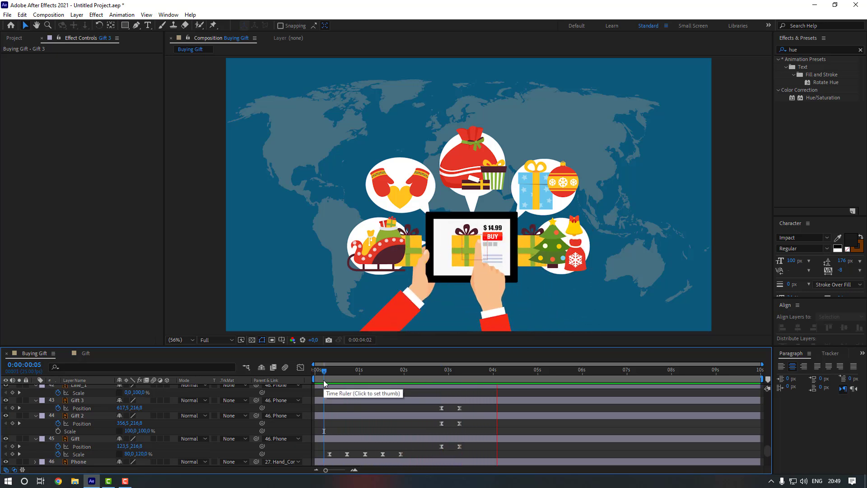
{"action": "left_click", "coordinate": [103, 423]}
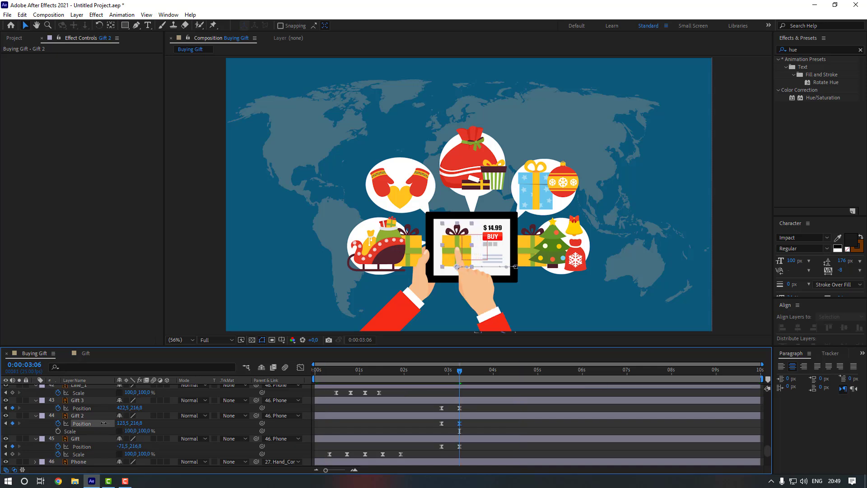
Shift the Gift 3 layer later so its position animation starts at 0:00:03:06, and preview from 0:00:01:12
{"action": "left_click_drag", "start_coordinate": [426, 400], "coordinate": [434, 403]}
{"action": "left_click", "coordinate": [420, 408]}
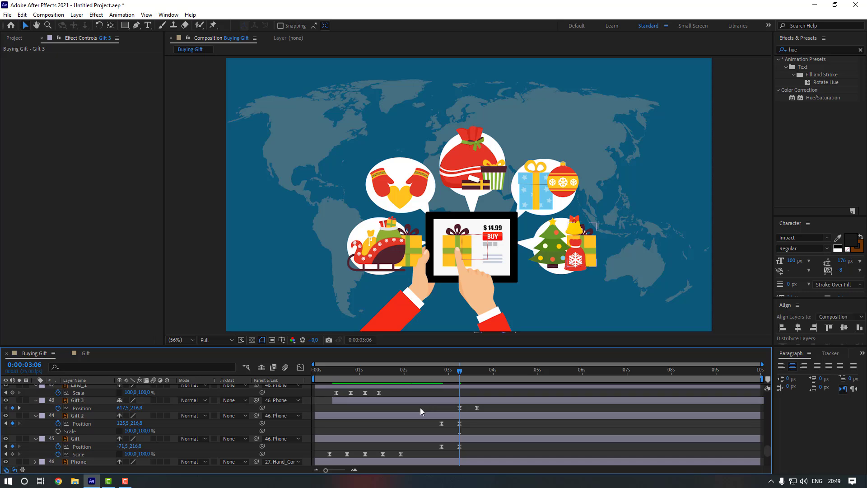
{"action": "left_click_drag", "start_coordinate": [438, 370], "coordinate": [381, 375]}
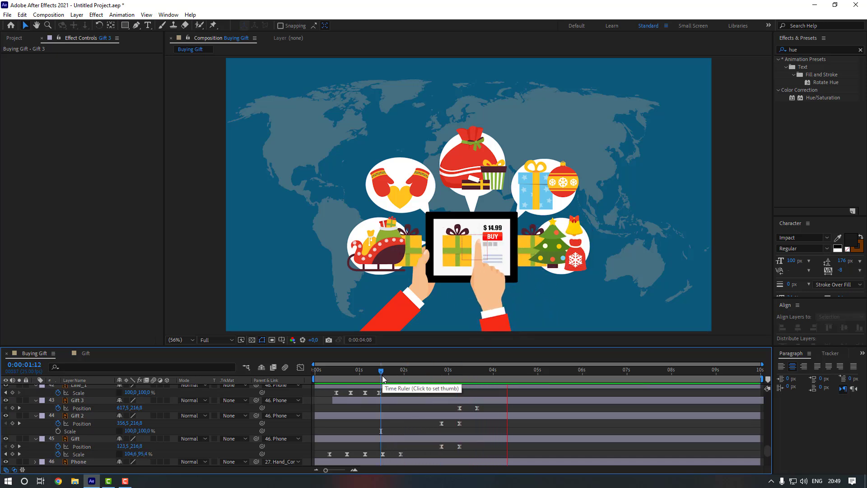
Copy the Gift layer's position keyframe at 0:00:02:21 onto Gift 2 at 0:00:03:06, and preview the motion
{"action": "left_click_drag", "start_coordinate": [383, 375], "coordinate": [441, 371]}
{"action": "left_click", "coordinate": [441, 446]}
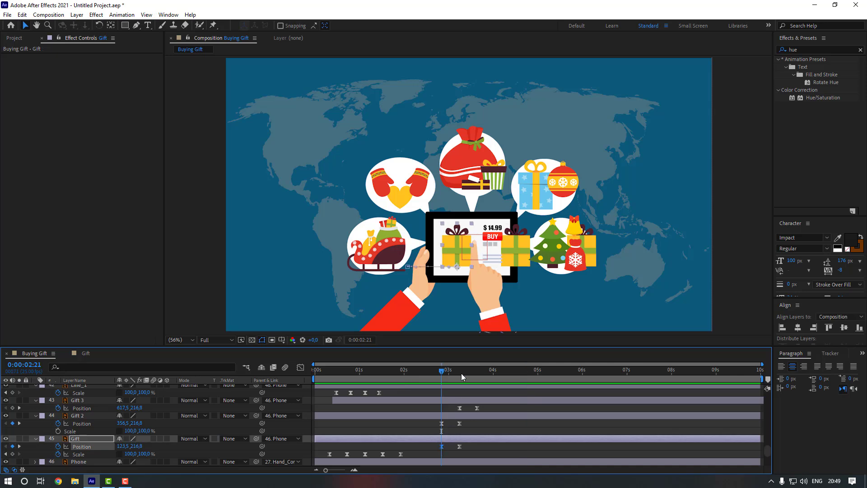
{"action": "left_click_drag", "start_coordinate": [456, 371], "coordinate": [459, 371]}
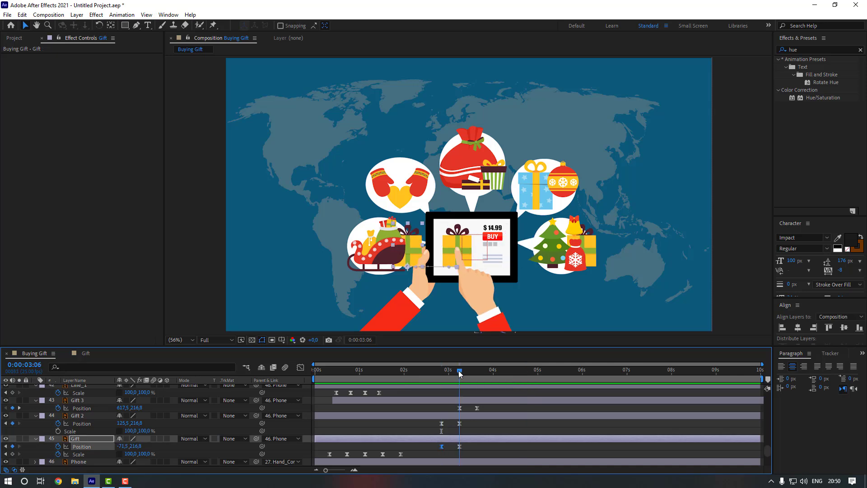
{"action": "left_click", "coordinate": [460, 422]}
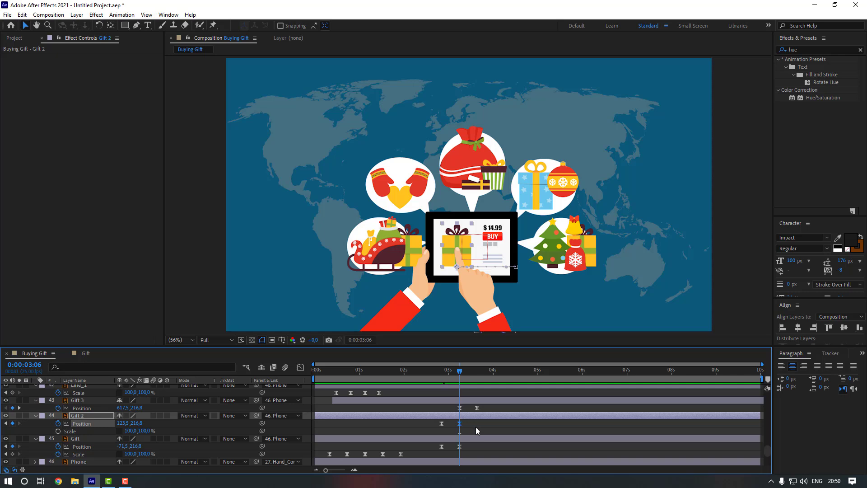
{"action": "left_click", "coordinate": [476, 429]}
{"action": "left_click", "coordinate": [420, 371]}
{"action": "key", "text": "space"}
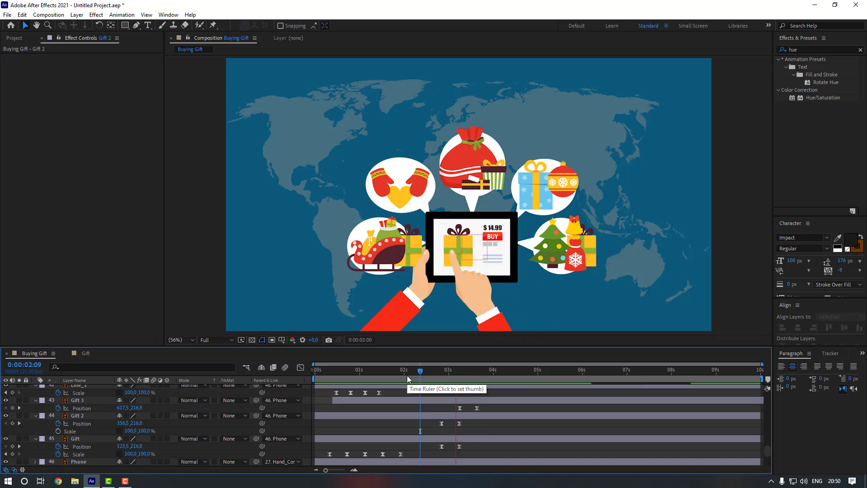
{"action": "key", "text": "space"}
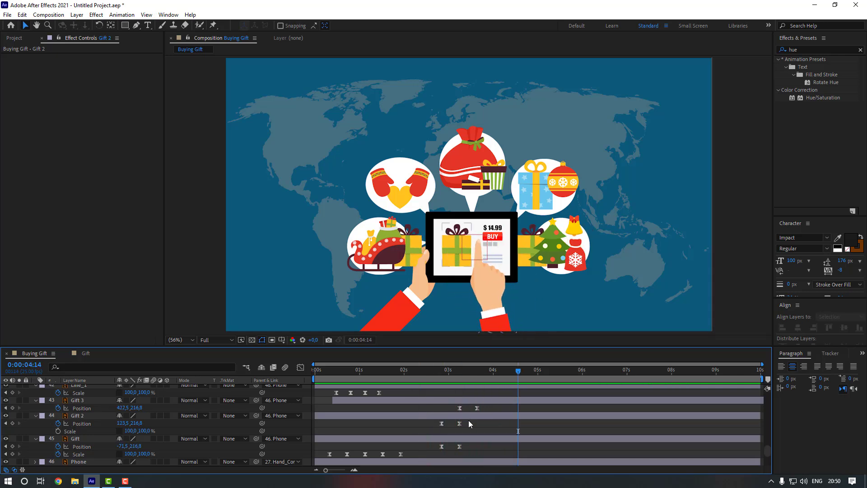
Reshape the speed graph of Gift 2's two position keyframes into a sharp early peak with a long ease-out, and preview it
{"action": "left_click_drag", "start_coordinate": [469, 420], "coordinate": [430, 427]}
{"action": "left_click", "coordinate": [301, 367]}
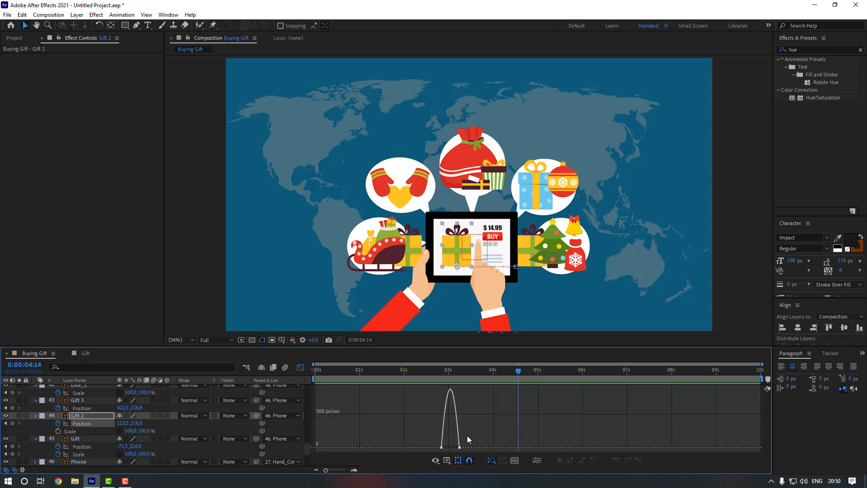
{"action": "left_click_drag", "start_coordinate": [456, 448], "coordinate": [444, 448]}
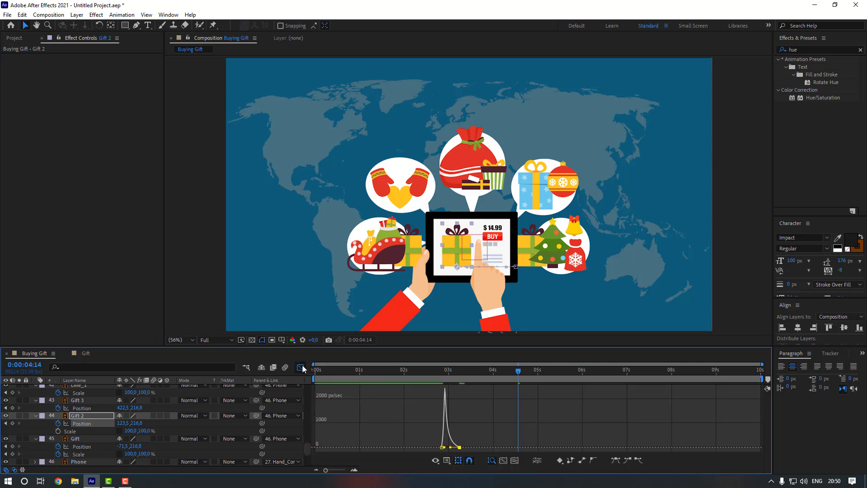
{"action": "left_click", "coordinate": [301, 367]}
{"action": "left_click", "coordinate": [454, 410]}
{"action": "left_click", "coordinate": [423, 378]}
{"action": "key", "text": "space"}
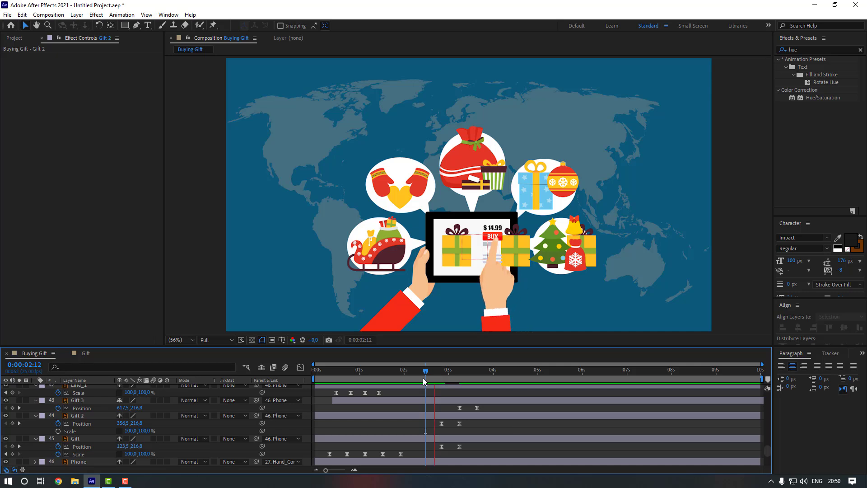
Copy Gift 2's position keyframe at 0:00:02:21 onto Gift 3's position keyframe at 0:00:03:06
{"action": "left_click", "coordinate": [442, 378]}
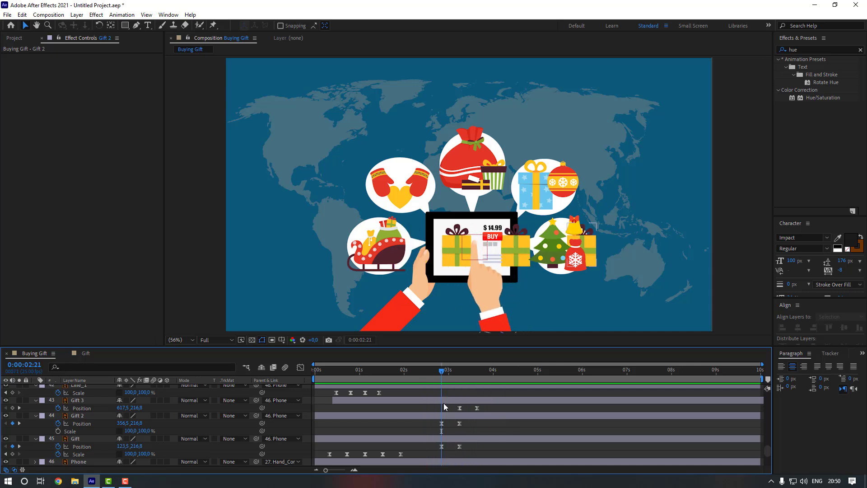
{"action": "left_click", "coordinate": [442, 424]}
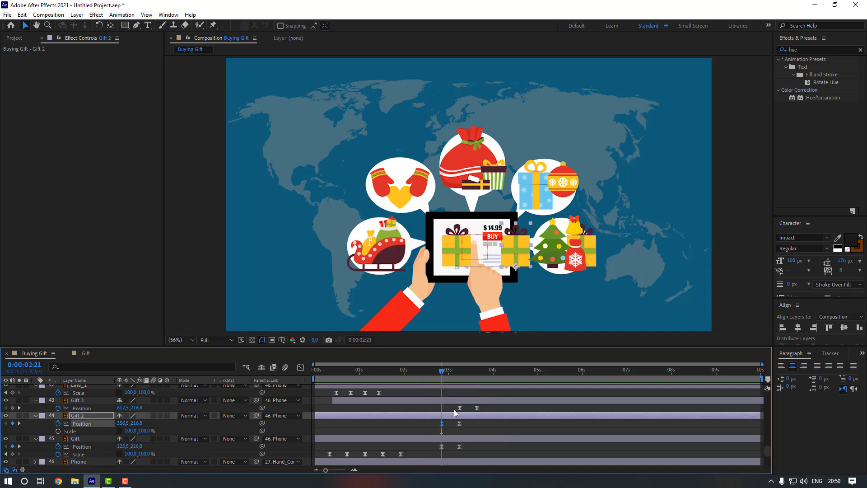
{"action": "left_click", "coordinate": [460, 370]}
{"action": "left_click", "coordinate": [461, 408]}
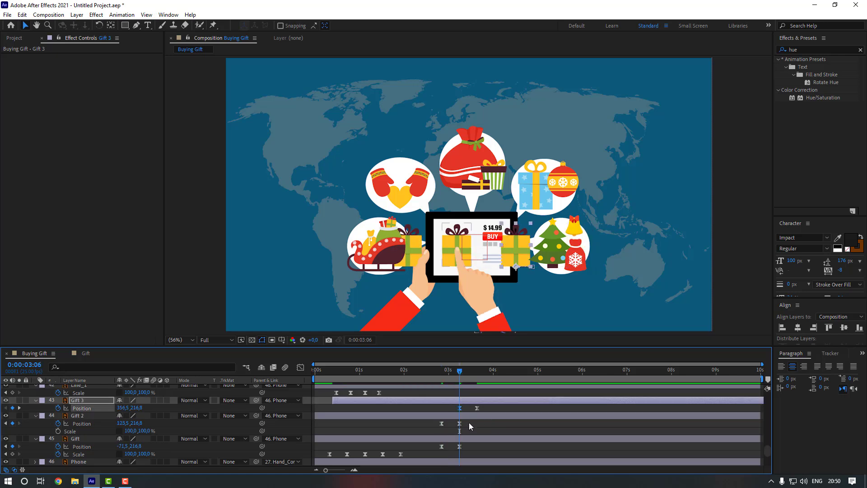
Copy Gift 2's position keyframe at 0:00:03:06 onto Gift 3 at 0:00:03:16, and preview the animation
{"action": "left_click", "coordinate": [459, 424]}
{"action": "left_click", "coordinate": [478, 371]}
{"action": "left_click", "coordinate": [483, 400]}
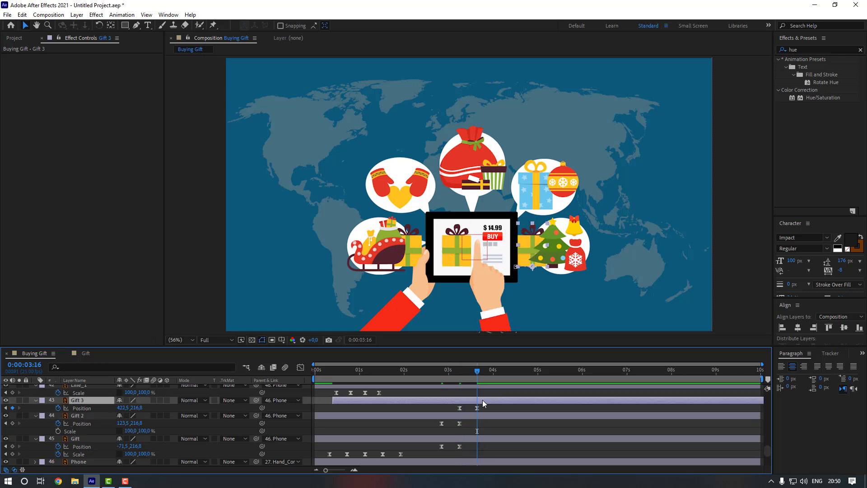
{"action": "key", "text": "ctrl+v"}
{"action": "left_click", "coordinate": [495, 407]}
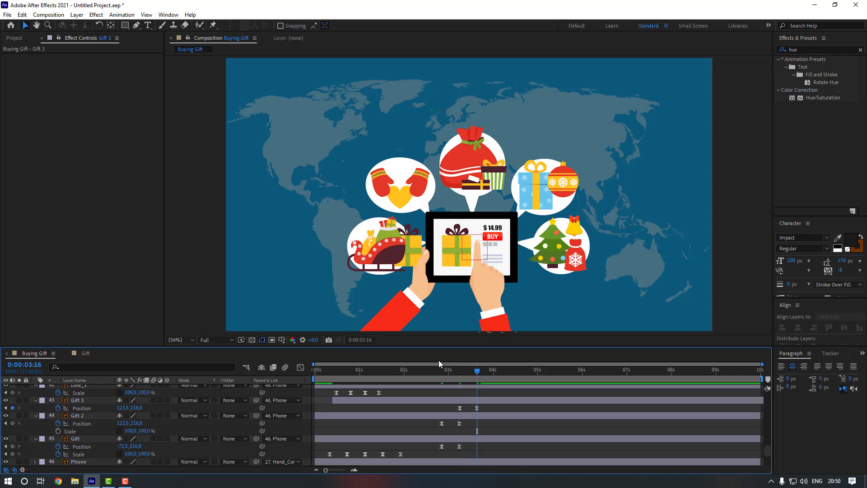
{"action": "left_click_drag", "start_coordinate": [430, 372], "coordinate": [421, 375]}
{"action": "key", "text": "space"}
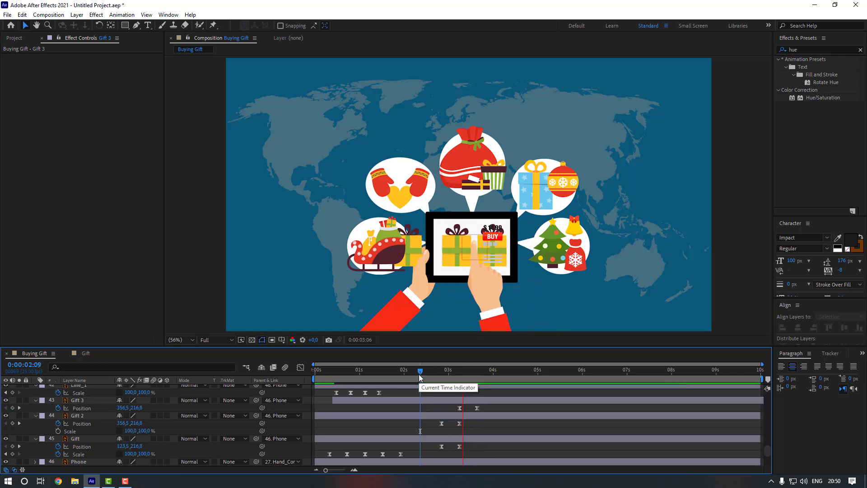
Shift the Gift 3 layer along the timeline so its first position keyframe falls at 0:00:05:04, and preview the result
{"action": "left_click", "coordinate": [427, 401]}
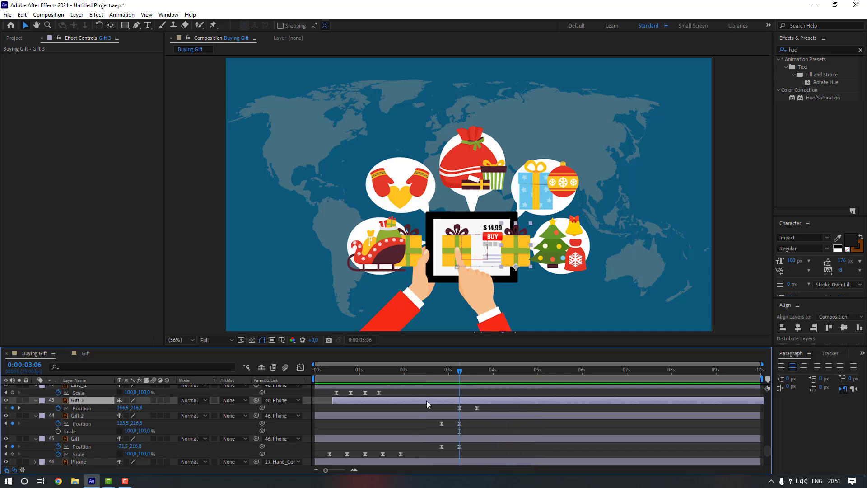
{"action": "left_click_drag", "start_coordinate": [388, 400], "coordinate": [473, 400]}
{"action": "left_click", "coordinate": [454, 407]}
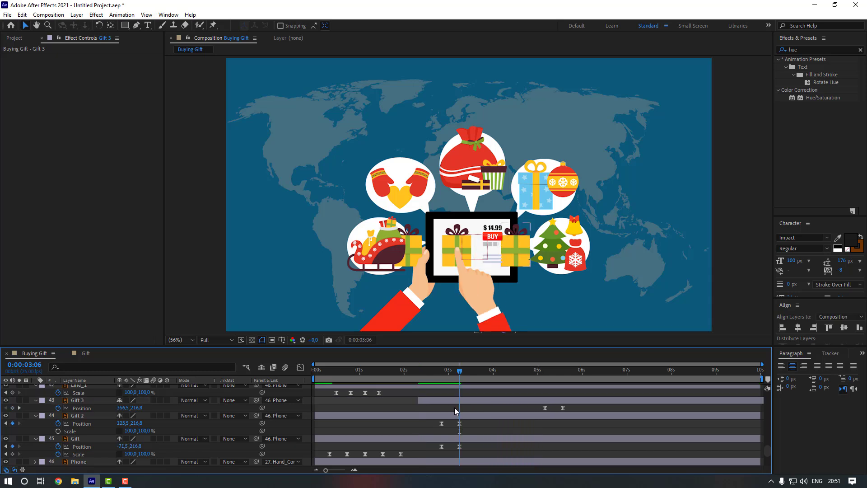
{"action": "left_click", "coordinate": [427, 375]}
{"action": "key", "text": "space"}
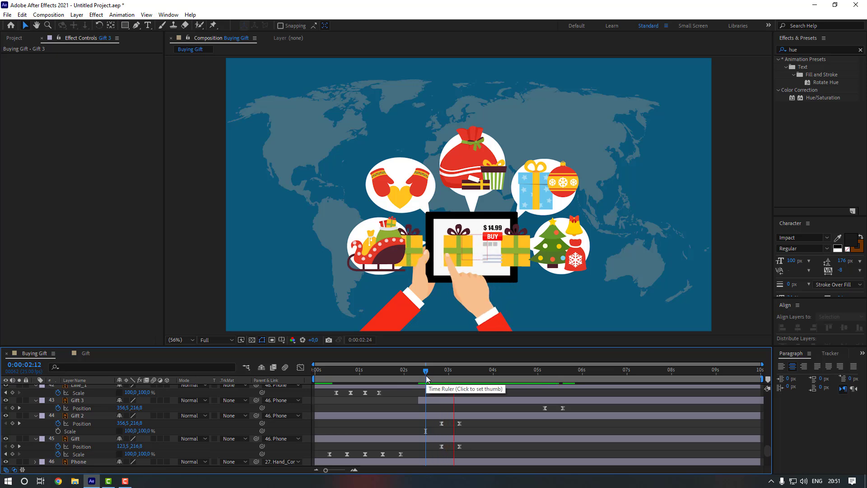
{"action": "key", "text": "space"}
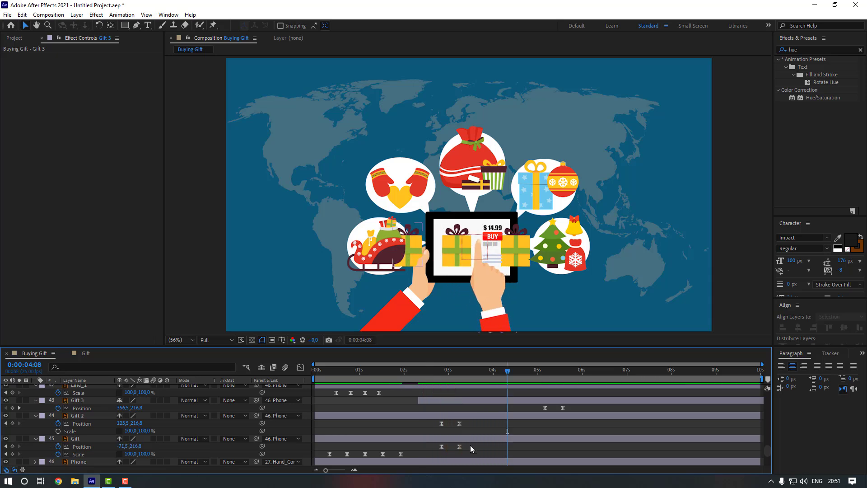
Copy the Gift layer's two position keyframes onto Gift 2 starting at 0:00:04:02, and preview the exit motion
{"action": "left_click_drag", "start_coordinate": [447, 448], "coordinate": [436, 451]}
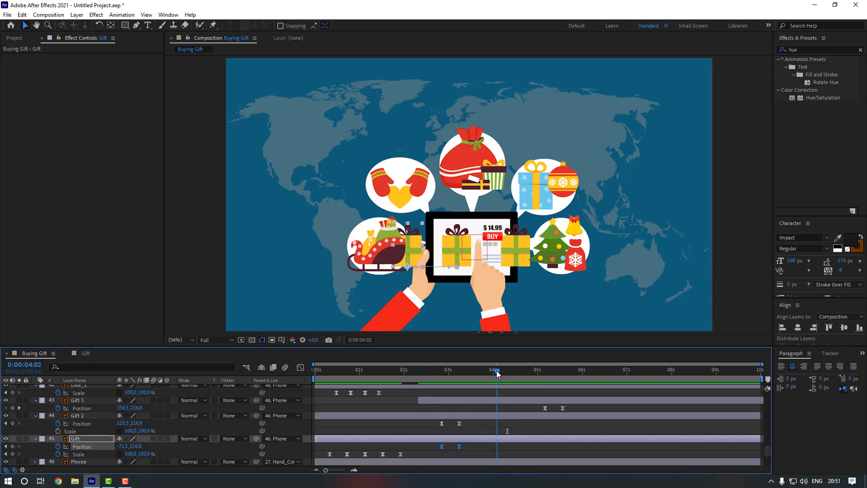
{"action": "left_click", "coordinate": [500, 416]}
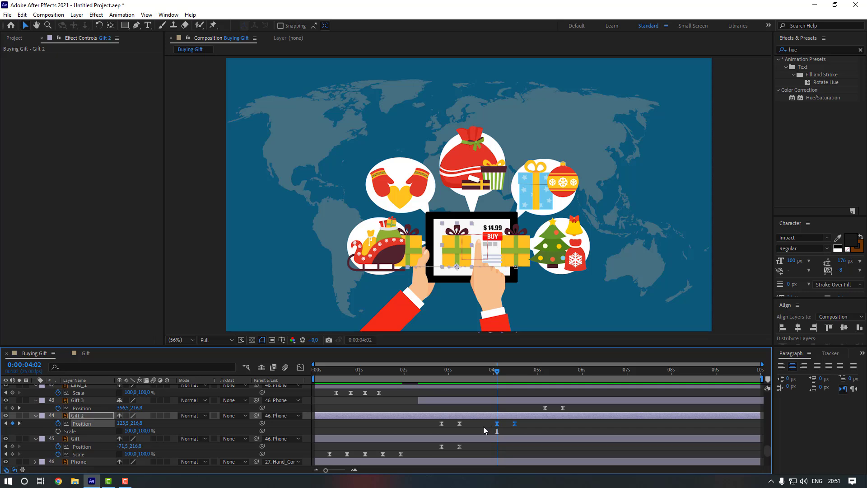
{"action": "key", "text": "ctrl+v"}
{"action": "left_click_drag", "start_coordinate": [497, 372], "coordinate": [433, 377]}
{"action": "key", "text": "space"}
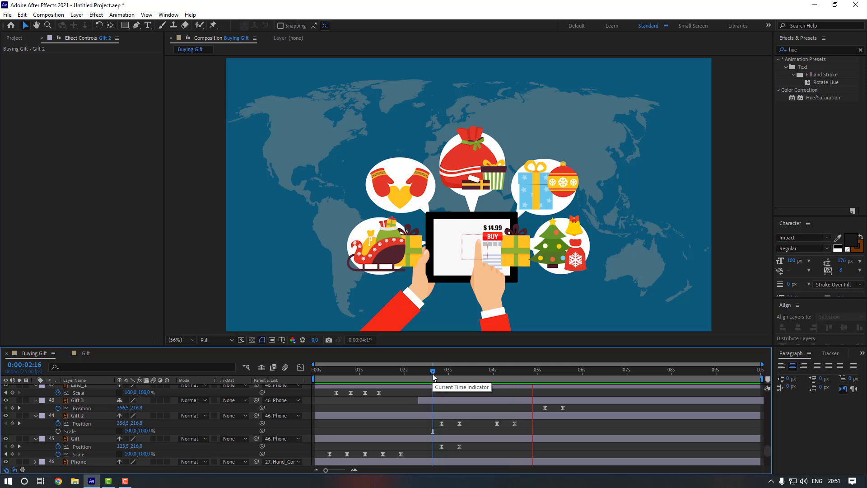
{"action": "key", "text": "space"}
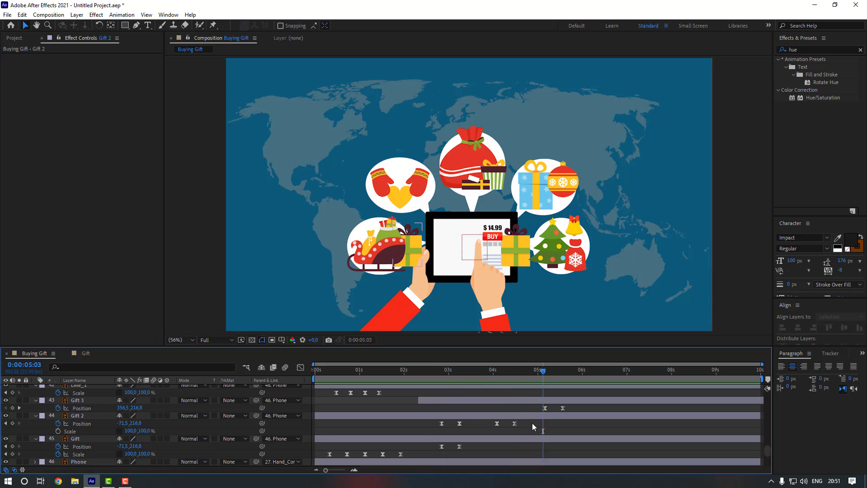
Copy all four of Gift 2's position keyframes onto the Gift 3 layer starting at 0:00:05:04
{"action": "left_click_drag", "start_coordinate": [533, 425], "coordinate": [435, 419]}
{"action": "left_click_drag", "start_coordinate": [543, 374], "coordinate": [546, 373]}
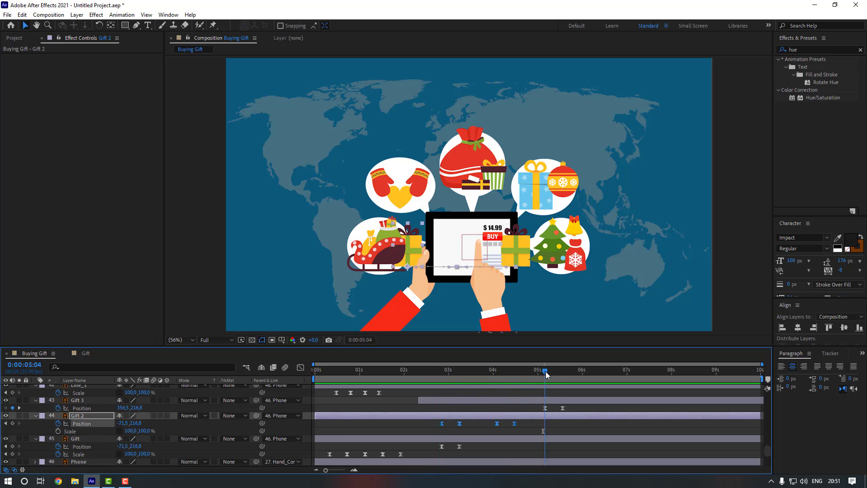
{"action": "left_click", "coordinate": [549, 401]}
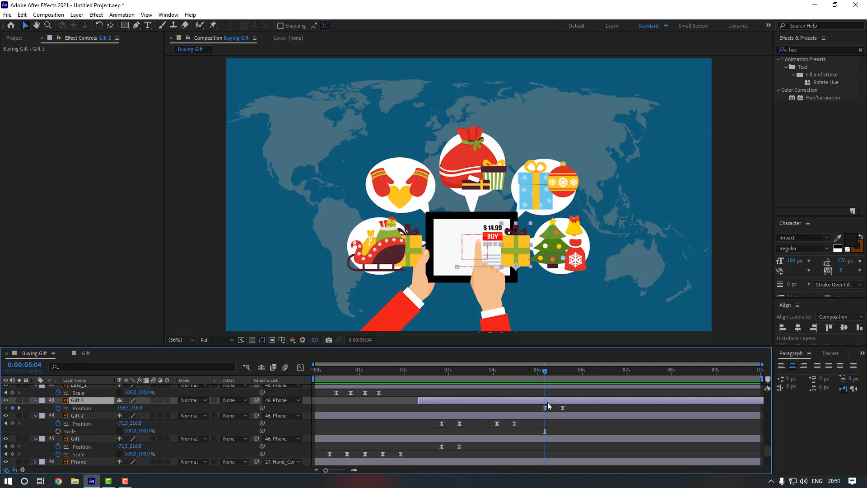
{"action": "key", "text": "ctrl+v"}
Shift the Gift 3 layer so its first position keyframe aligns with Gift 2's third keyframe at 0:00:04:02, and preview the sequence
{"action": "left_click_drag", "start_coordinate": [564, 401], "coordinate": [409, 378]}
{"action": "left_click", "coordinate": [524, 409]}
{"action": "left_click", "coordinate": [485, 410]}
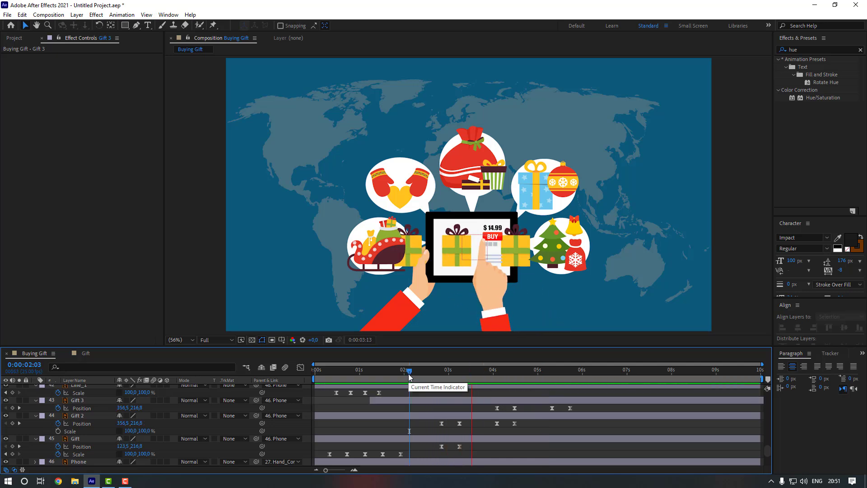
{"action": "key", "text": "space"}
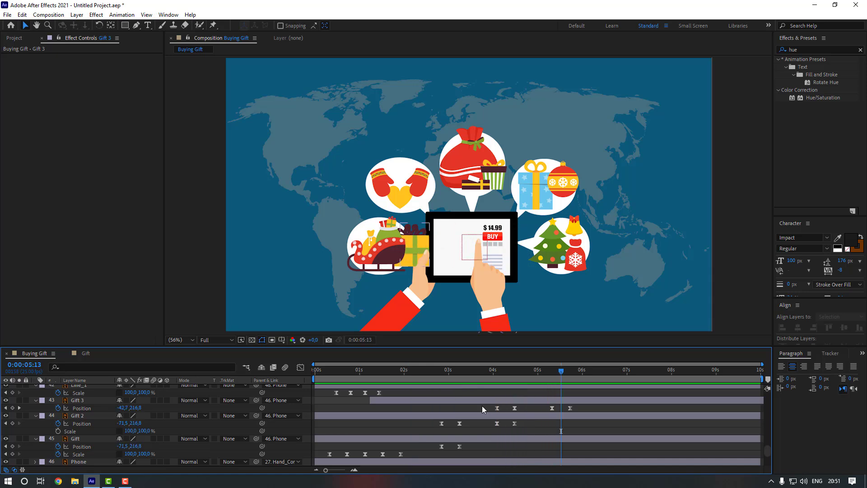
{"action": "key", "text": "space"}
{"action": "key", "text": "space"}
Draw a white rectangle shape without a stroke that exactly covers the tablet's screen area
{"action": "left_click", "coordinate": [125, 26]}
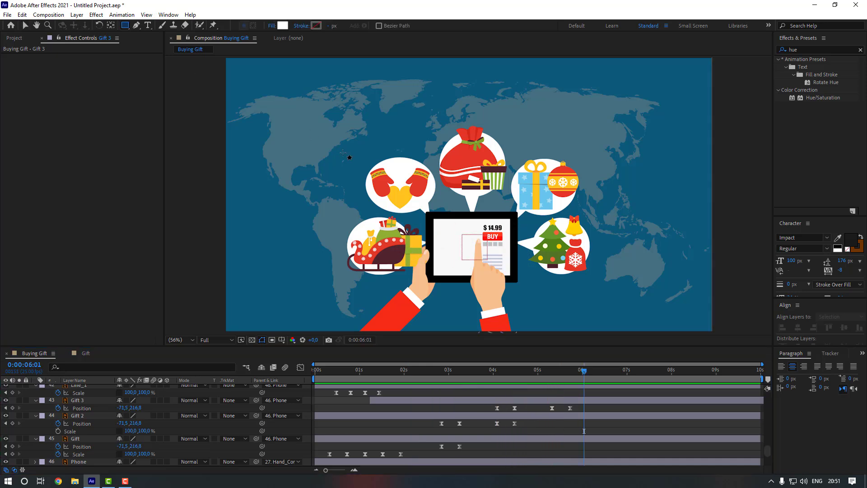
{"action": "scroll", "coordinate": [457, 250], "scroll_direction": "up", "scroll_amount": 2}
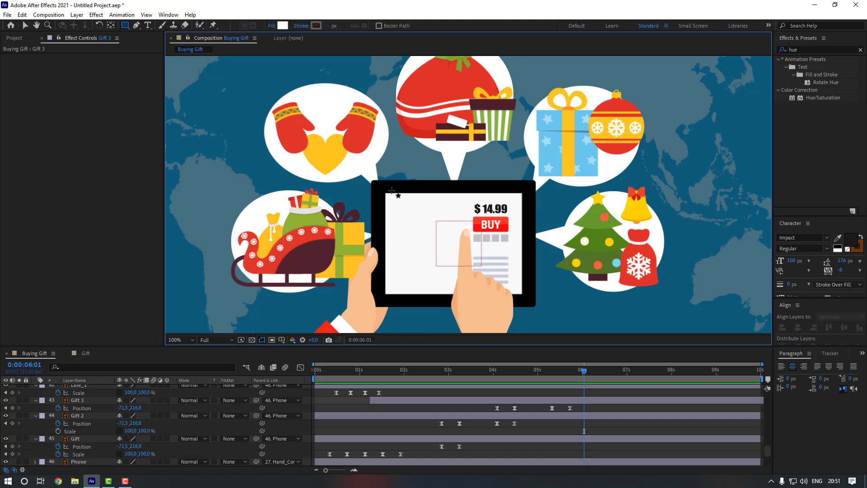
{"action": "left_click_drag", "start_coordinate": [385, 193], "coordinate": [522, 294]}
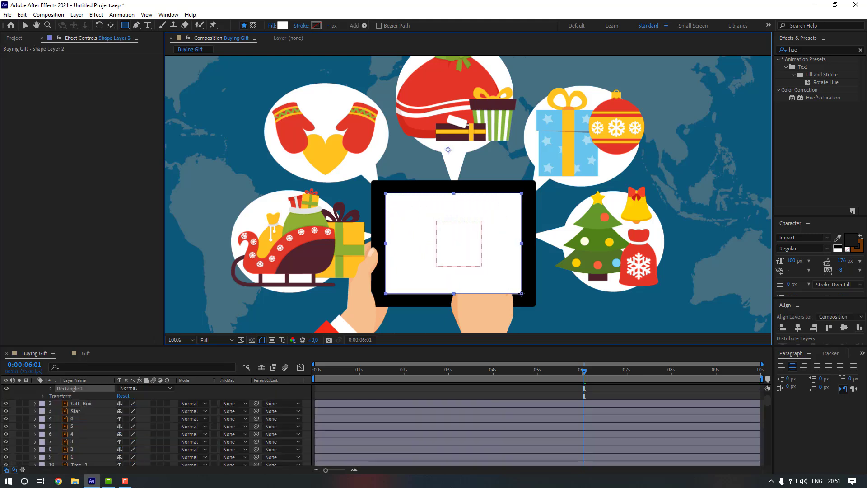
Move the new shape layer between the Gift and Phone layers and rename it Phone_Screen
{"action": "scroll", "coordinate": [129, 449], "scroll_direction": "up", "scroll_amount": 1}
{"action": "left_click_drag", "start_coordinate": [94, 389], "coordinate": [95, 419]}
{"action": "key", "text": "Return"}
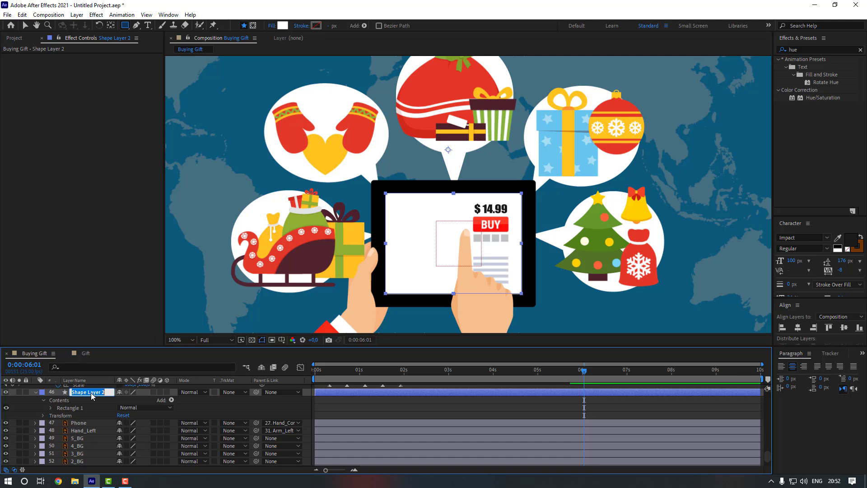
{"action": "type", "text": "Phone_Screen"}
{"action": "key", "text": "Return"}
Collapse the properties of the Gift, Gift 2 and Gift 3 layers in the timeline
{"action": "scroll", "coordinate": [93, 407], "scroll_direction": "up", "scroll_amount": 2}
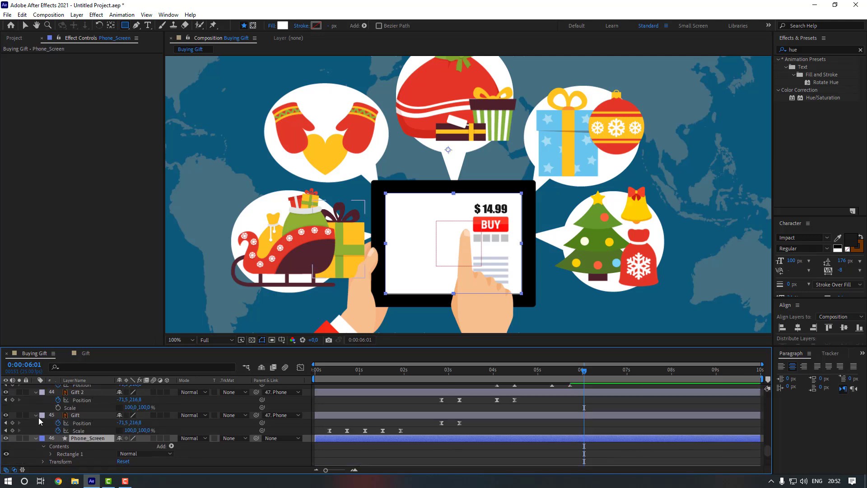
{"action": "left_click", "coordinate": [36, 415]}
{"action": "left_click", "coordinate": [35, 394]}
{"action": "scroll", "coordinate": [36, 400], "scroll_direction": "up", "scroll_amount": 2}
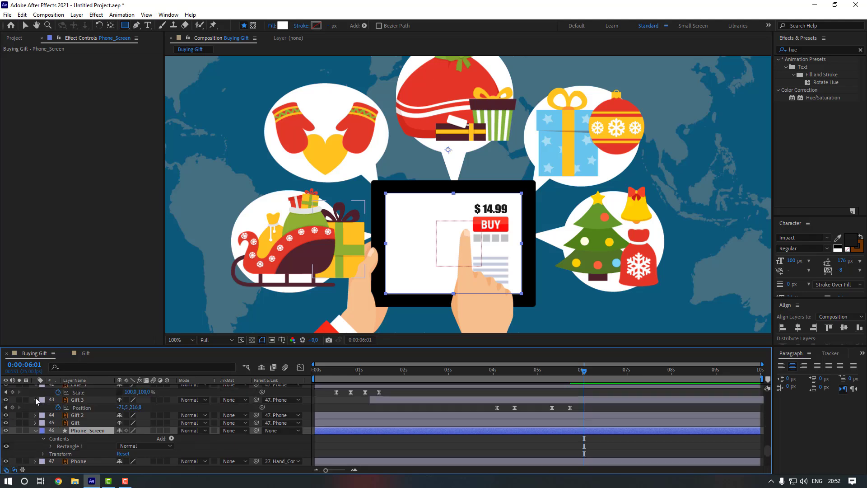
{"action": "left_click", "coordinate": [36, 400]}
Pre-compose the Gift, Gift 2 and Gift 3 layers into a new composition named Gifts, moving all attributes into it
{"action": "left_click", "coordinate": [76, 400]}
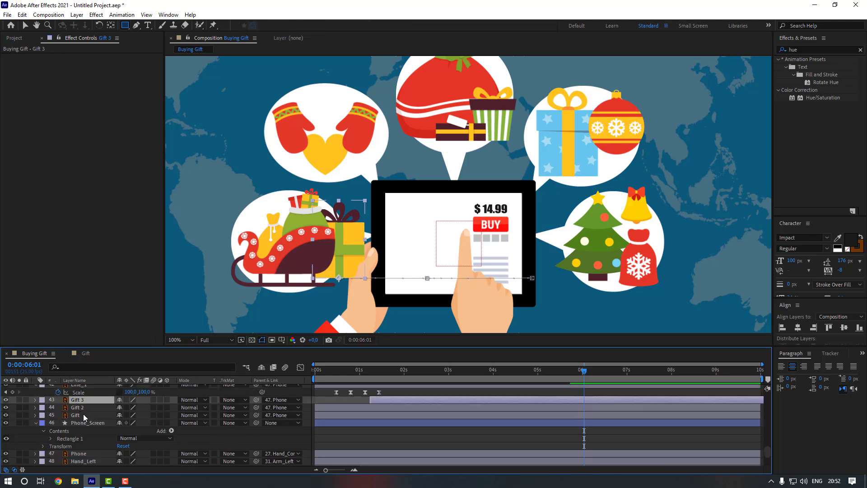
{"action": "left_click", "coordinate": [84, 415], "text": "shift"}
{"action": "right_click", "coordinate": [80, 409]}
{"action": "left_click", "coordinate": [153, 359]}
{"action": "type", "text": "Gift"}
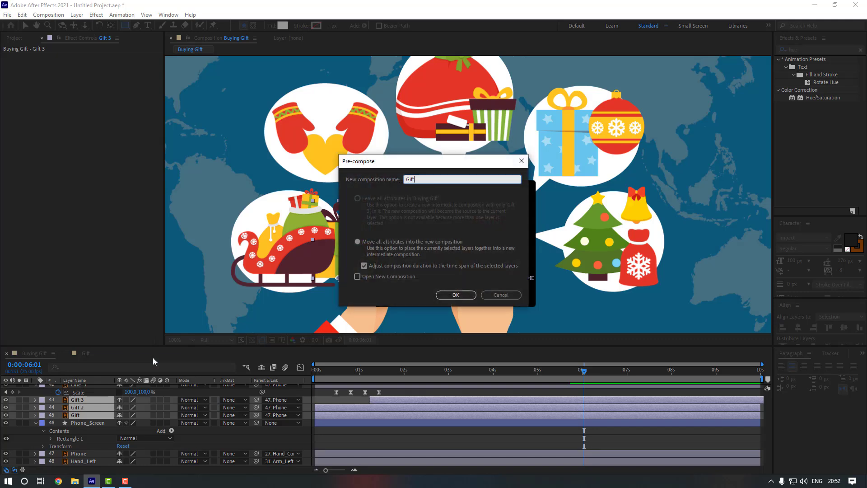
{"action": "type", "text": "s"}
{"action": "key", "text": "Return"}
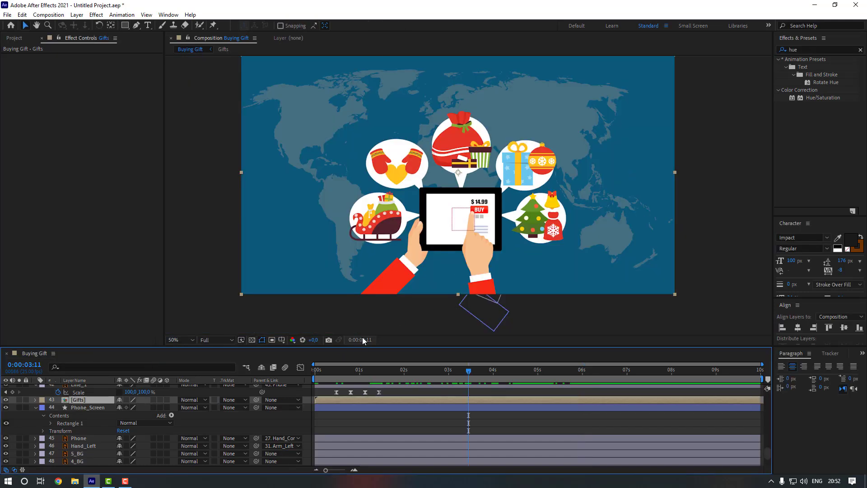
Add a null object inside the Gifts composition and parent the Gift, Gift 2 and Gift 3 layers to it
{"action": "double_click", "coordinate": [82, 401]}
{"action": "right_click", "coordinate": [208, 274]}
{"action": "mouse_move", "coordinate": [245, 279]}
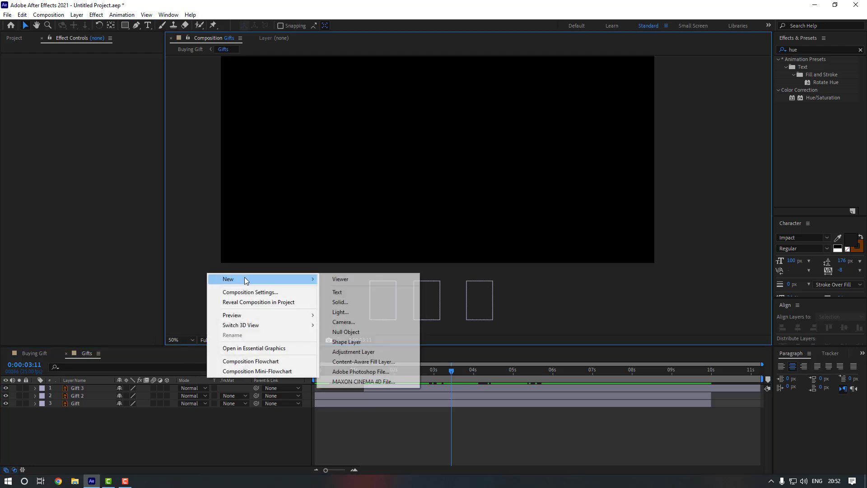
{"action": "left_click", "coordinate": [361, 333]}
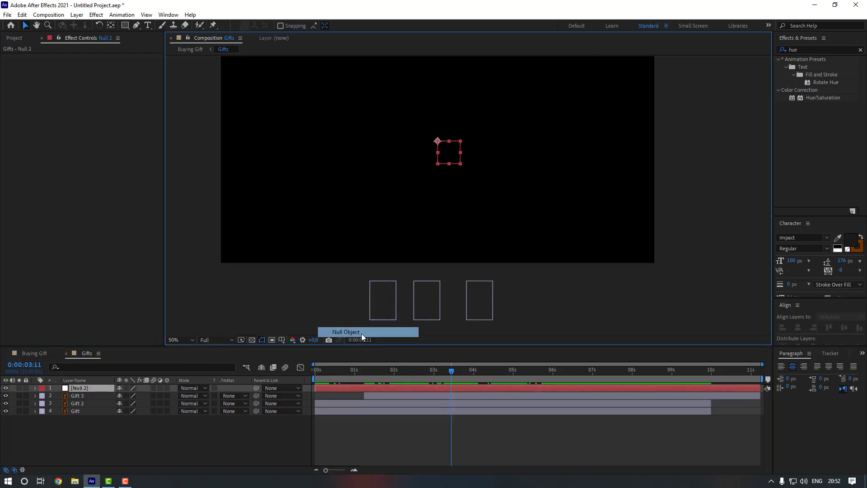
{"action": "left_click", "coordinate": [88, 396]}
{"action": "left_click", "coordinate": [87, 411], "text": "shift"}
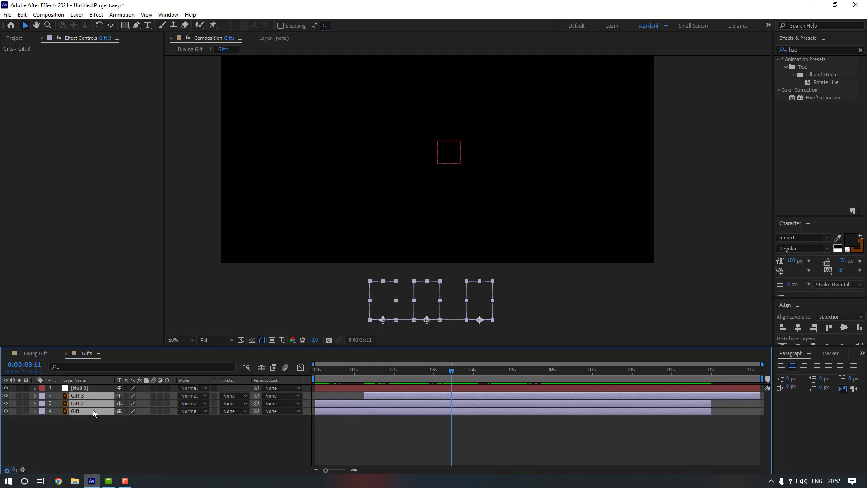
{"action": "left_click_drag", "start_coordinate": [256, 411], "coordinate": [82, 388]}
Move the null straight up in the Gifts composition until the gifts line up with the tablet screen in the Buying Gift composition
{"action": "left_click", "coordinate": [445, 154]}
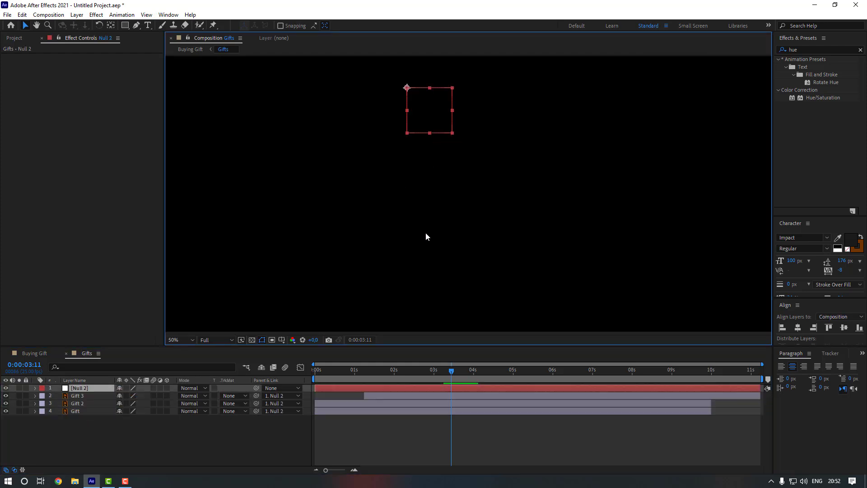
{"action": "key", "text": "shift+Up"}
{"action": "key", "text": "shift+Up"}
{"action": "key", "text": "shift+Up"}
{"action": "key", "text": "shift+Up"}
{"action": "key", "text": "shift+Up"}
{"action": "key", "text": "shift+Up"}
{"action": "key", "text": "shift+Up"}
{"action": "key", "text": "shift+Up"}
{"action": "key", "text": "shift+Up"}
{"action": "key", "text": "shift+Up"}
{"action": "key", "text": "shift+Up"}
{"action": "key", "text": "shift+Up"}
{"action": "key", "text": "shift+Up"}
{"action": "key", "text": "shift+Up"}
{"action": "key", "text": "shift+Up"}
{"action": "key", "text": "shift+Up"}
{"action": "key", "text": "shift+Up"}
{"action": "key", "text": "shift+Up"}
{"action": "key", "text": "shift+Up"}
{"action": "key", "text": "shift+Up"}
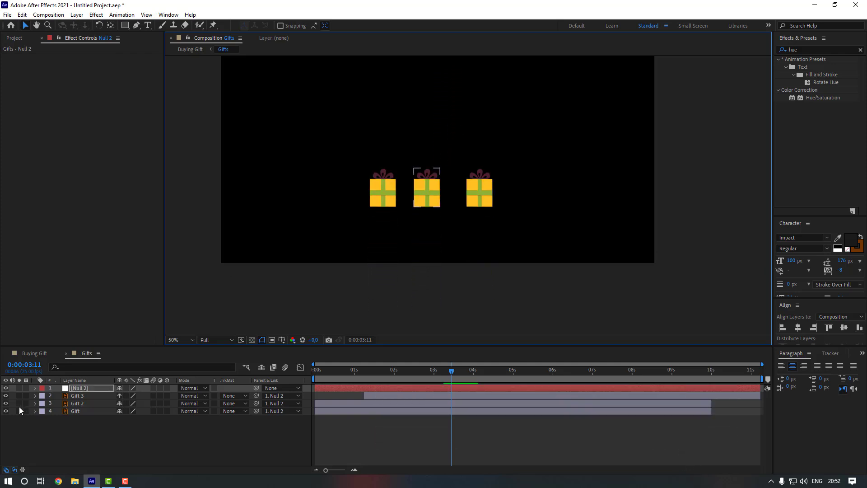
{"action": "left_click", "coordinate": [35, 353]}
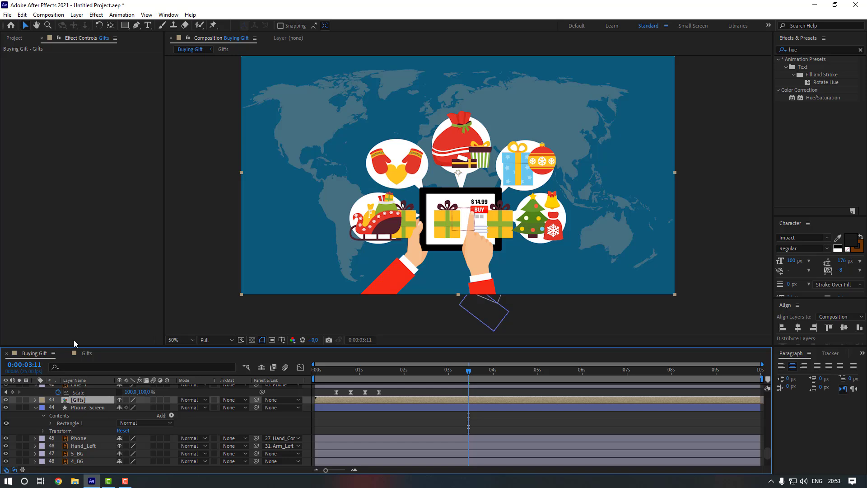
{"action": "left_click", "coordinate": [87, 353]}
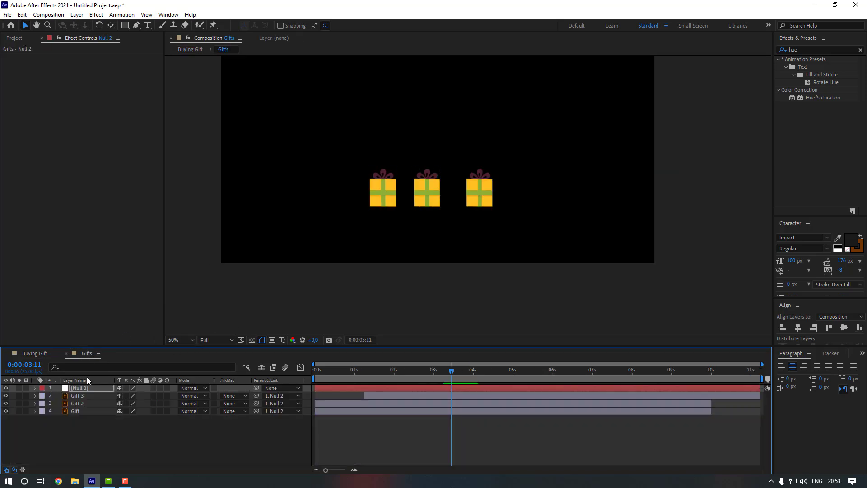
{"action": "key", "text": "shift+Up"}
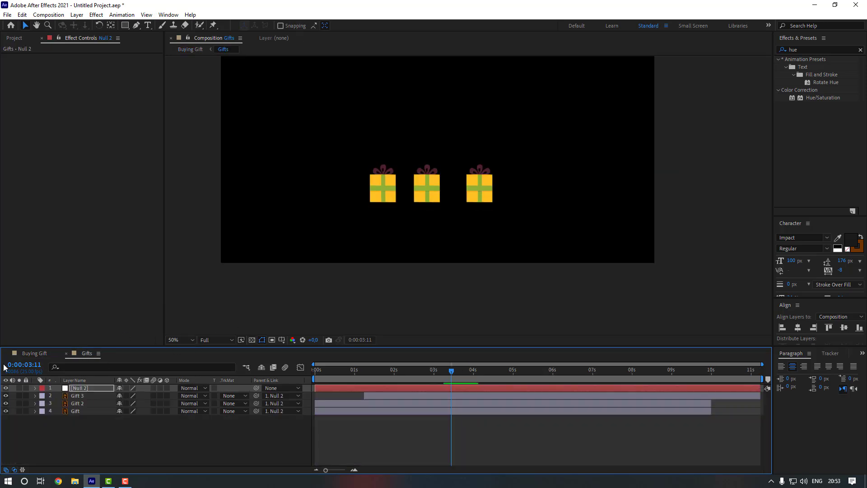
Parent the Phone_Screen layer to the Phone layer in the Buying Gift composition
{"action": "left_click", "coordinate": [32, 353]}
{"action": "left_click_drag", "start_coordinate": [427, 371], "coordinate": [413, 372]}
{"action": "key", "text": "space"}
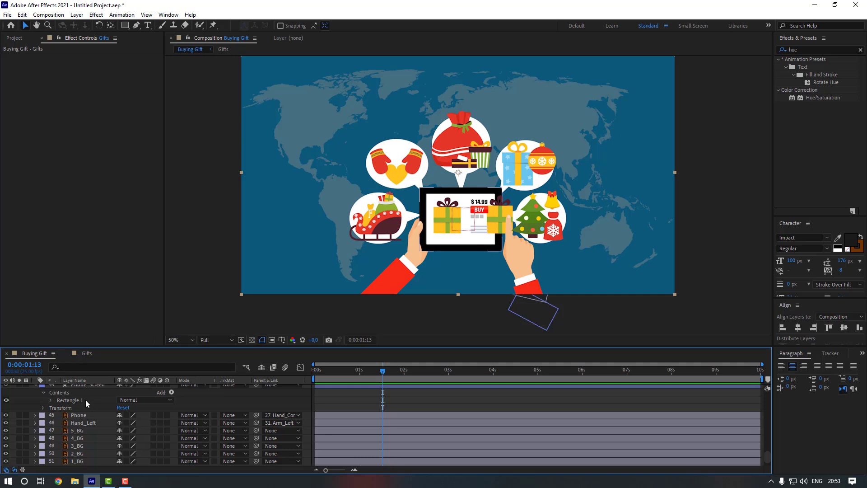
{"action": "left_click", "coordinate": [94, 386]}
{"action": "scroll", "coordinate": [162, 427], "scroll_direction": "up", "scroll_amount": 1}
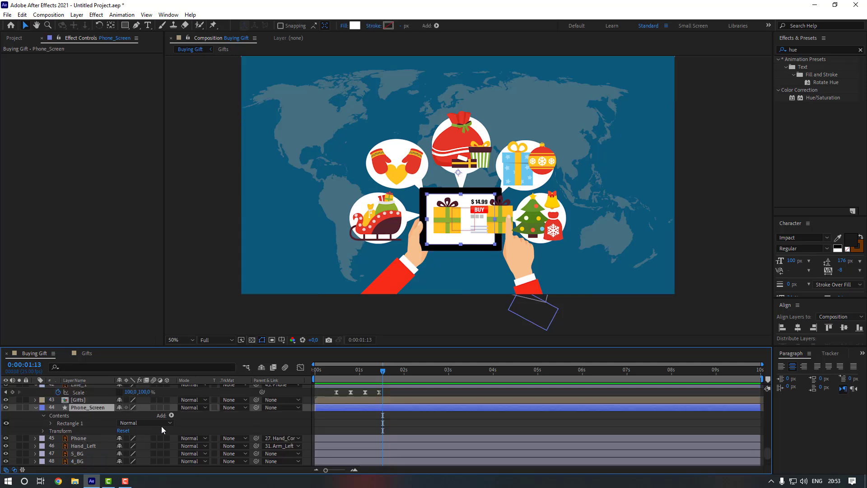
{"action": "left_click_drag", "start_coordinate": [256, 408], "coordinate": [79, 438]}
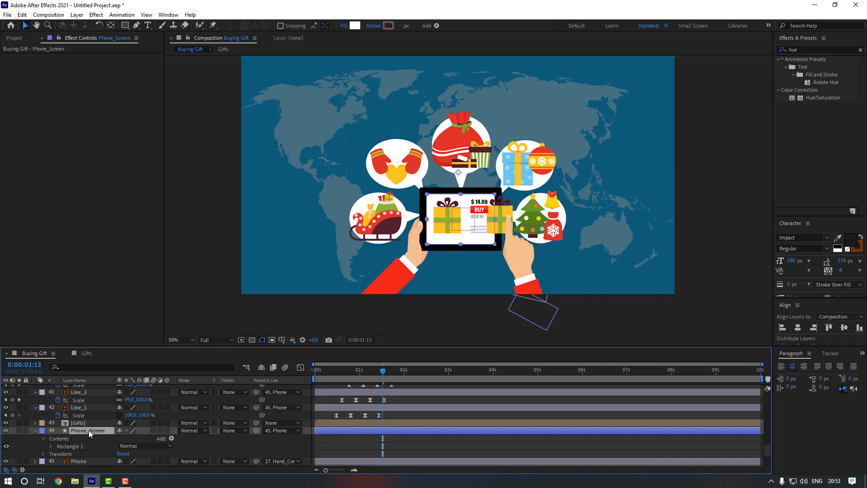
Duplicate Phone_Screen, place the copy directly above the Gifts layer and use it as an alpha matte for Gifts
{"action": "key", "text": "ctrl+d"}
{"action": "left_click_drag", "start_coordinate": [90, 430], "coordinate": [91, 423]}
{"action": "left_click", "coordinate": [91, 430]}
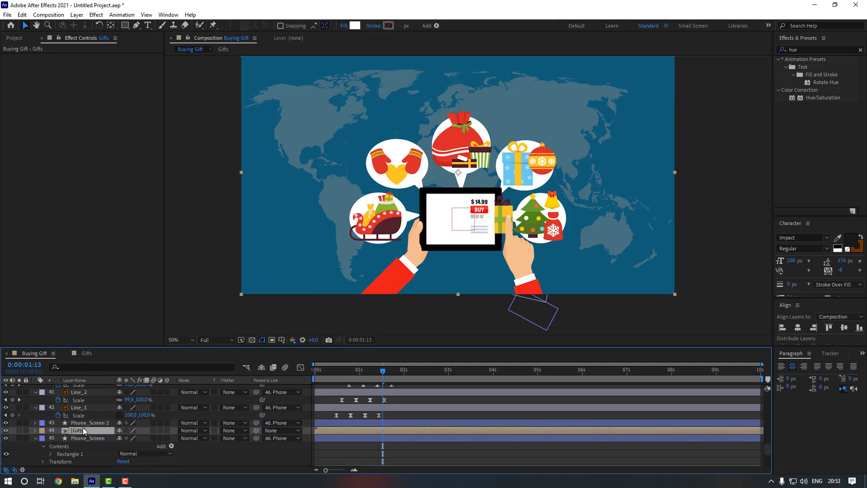
{"action": "left_click", "coordinate": [242, 432]}
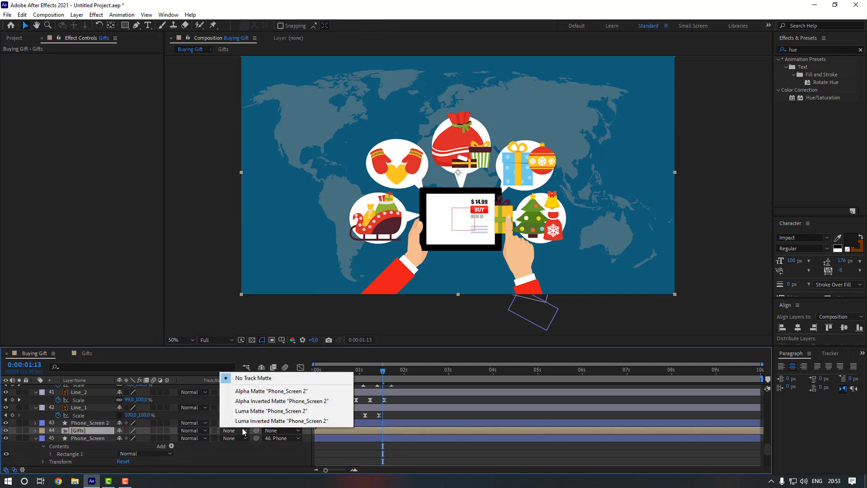
{"action": "left_click", "coordinate": [269, 394]}
{"action": "left_click", "coordinate": [404, 445]}
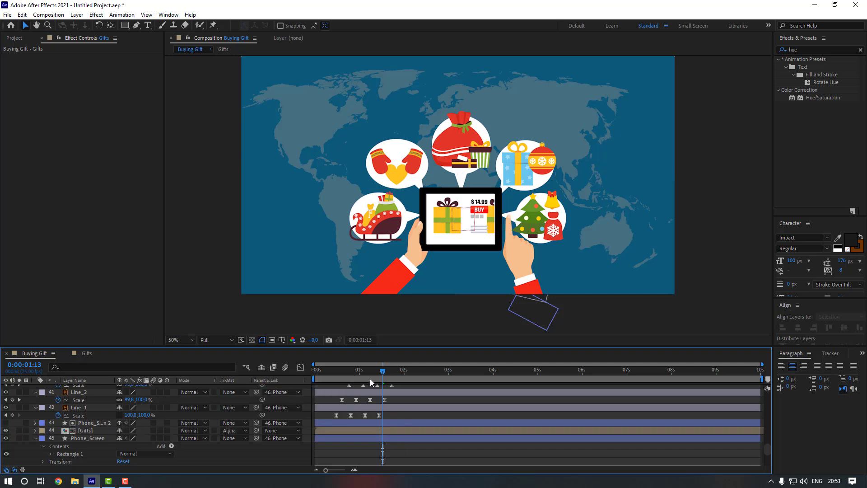
{"action": "left_click_drag", "start_coordinate": [369, 372], "coordinate": [275, 378]}
{"action": "key", "text": "space"}
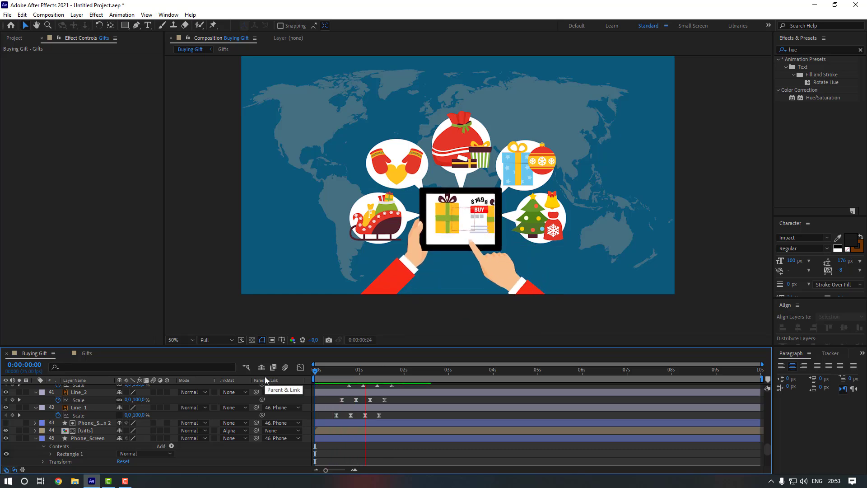
In the Gifts composition, set Gift 2's first Position keyframe at 0:00:02:21 to an X value of 276.9
{"action": "left_click", "coordinate": [87, 354]}
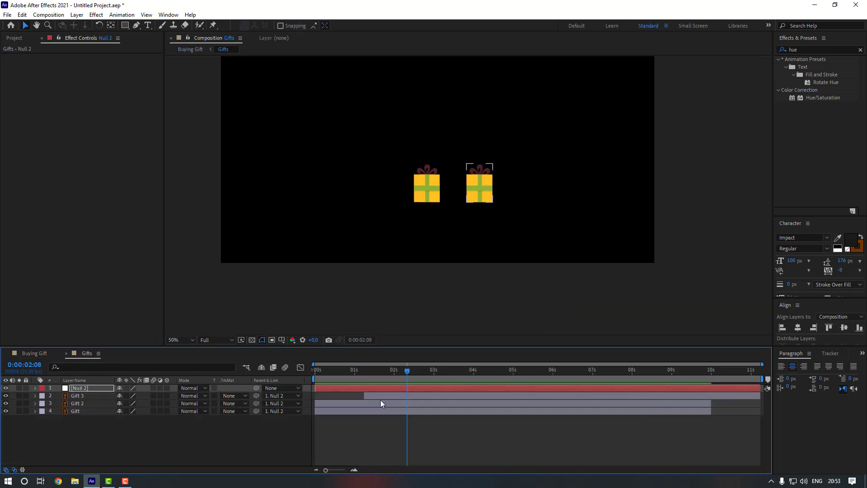
{"action": "left_click", "coordinate": [86, 404]}
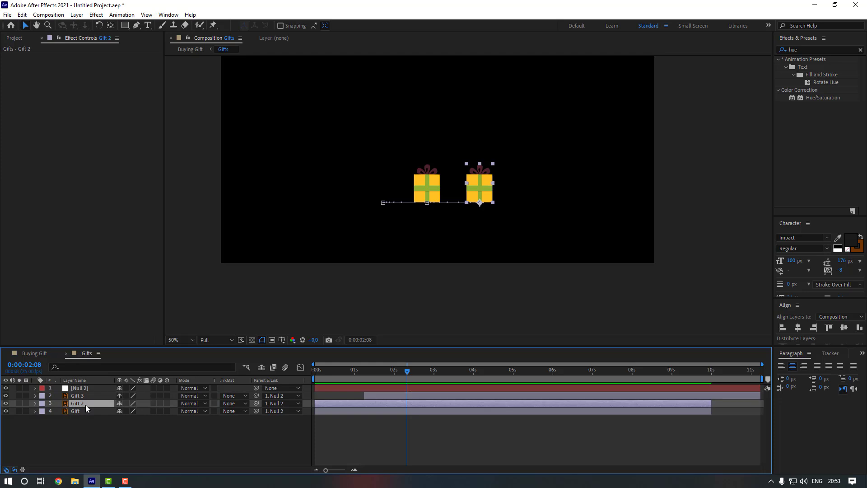
{"action": "key", "text": "p"}
{"action": "left_click", "coordinate": [427, 370]}
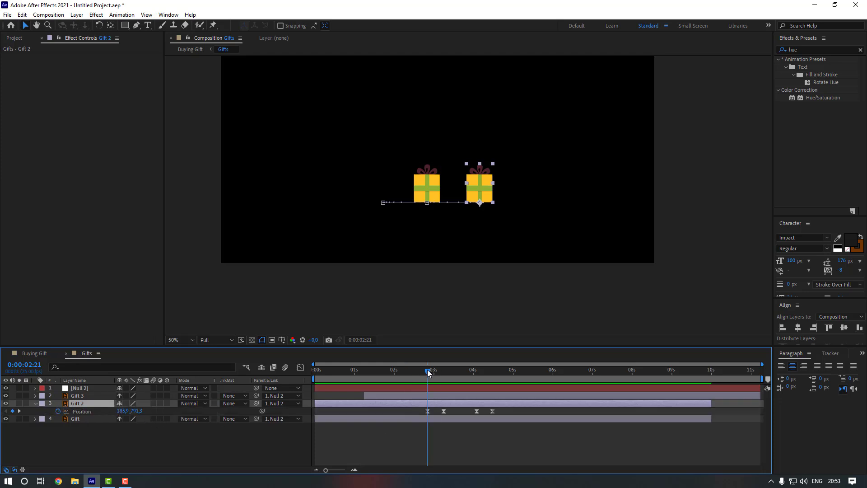
{"action": "left_click_drag", "start_coordinate": [122, 412], "coordinate": [373, 413]}
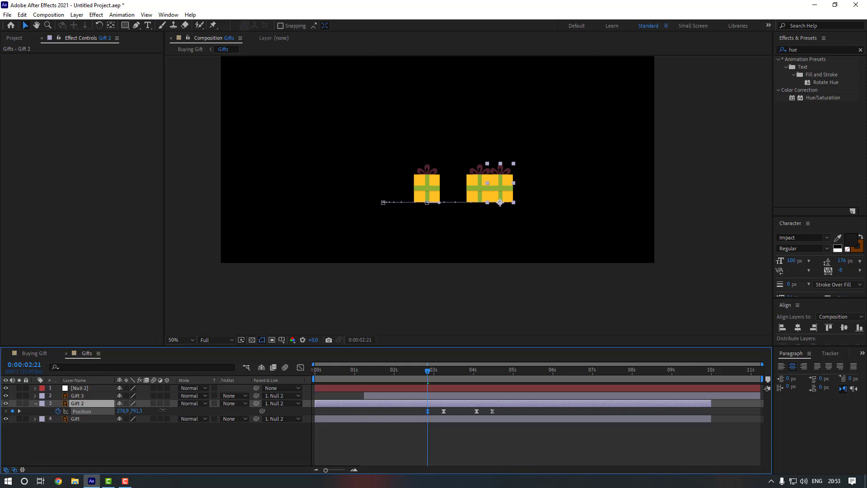
Copy Gift 2's first Position keyframe onto Gift 3 at 0:00:04:02 and preview the slides in the Buying Gift composition
{"action": "left_click", "coordinate": [400, 395]}
{"action": "key", "text": "p"}
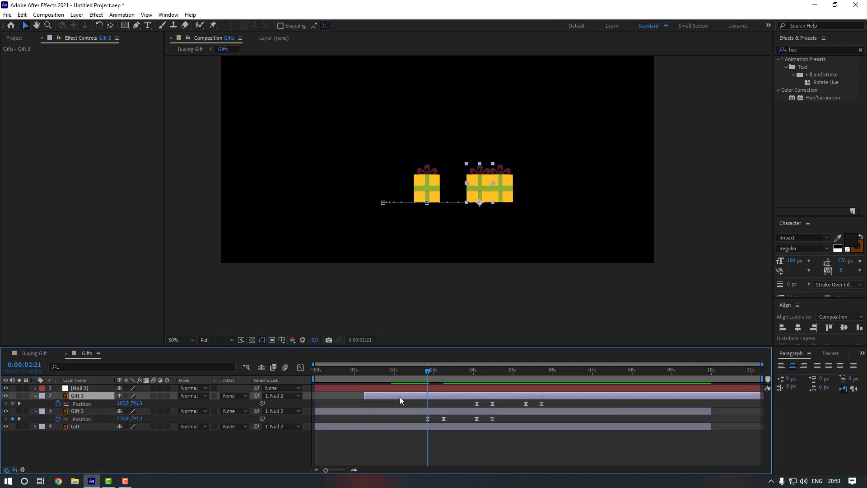
{"action": "left_click", "coordinate": [438, 411]}
{"action": "left_click", "coordinate": [476, 371]}
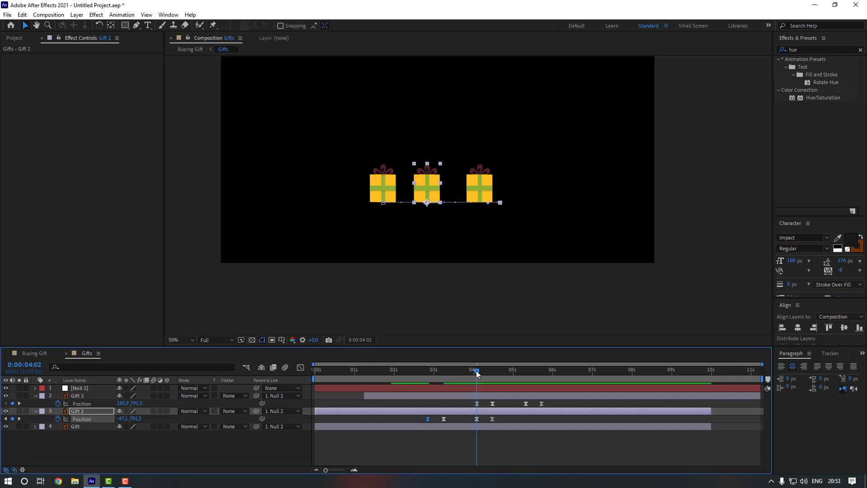
{"action": "left_click", "coordinate": [477, 395]}
{"action": "key", "text": "ctrl+v"}
{"action": "left_click", "coordinate": [36, 355]}
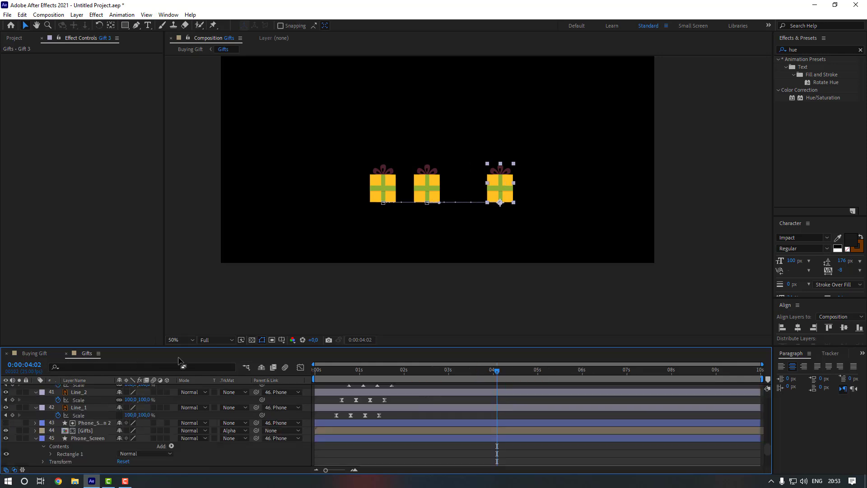
{"action": "left_click", "coordinate": [384, 374]}
{"action": "key", "text": "space"}
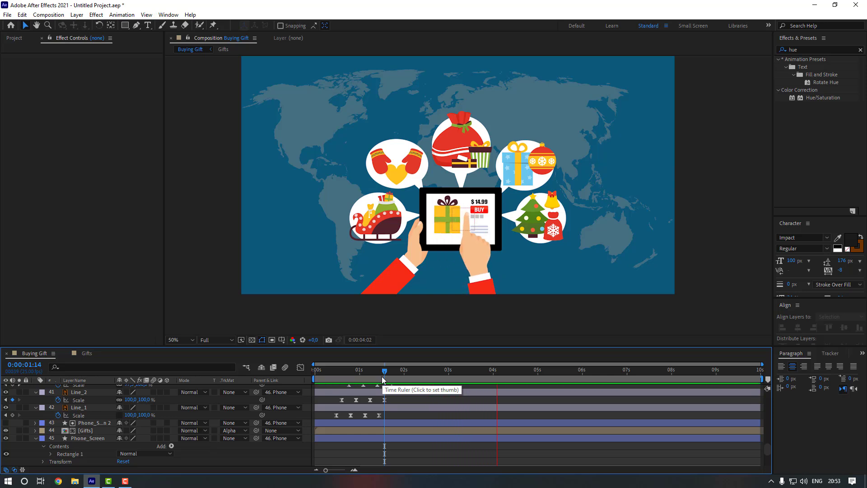
Fine-tune the null's vertical position in the Gifts composition and check the gifts' placement on the tablet screen
{"action": "left_click", "coordinate": [86, 355]}
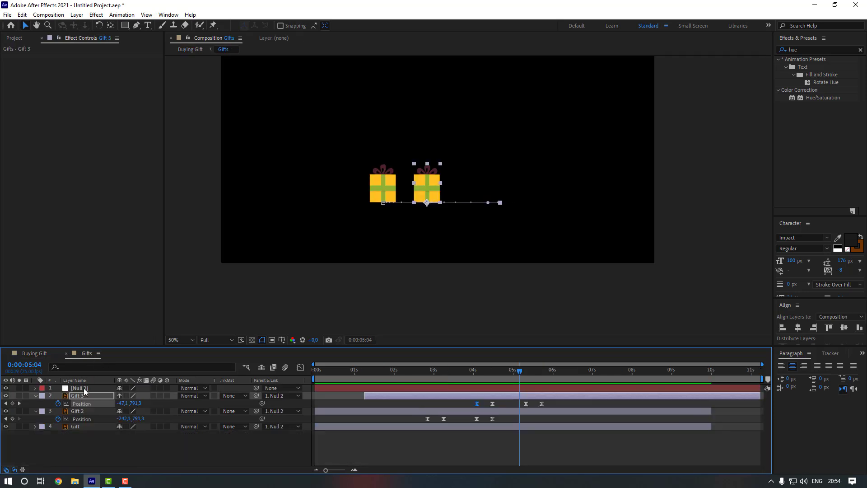
{"action": "key", "text": "p"}
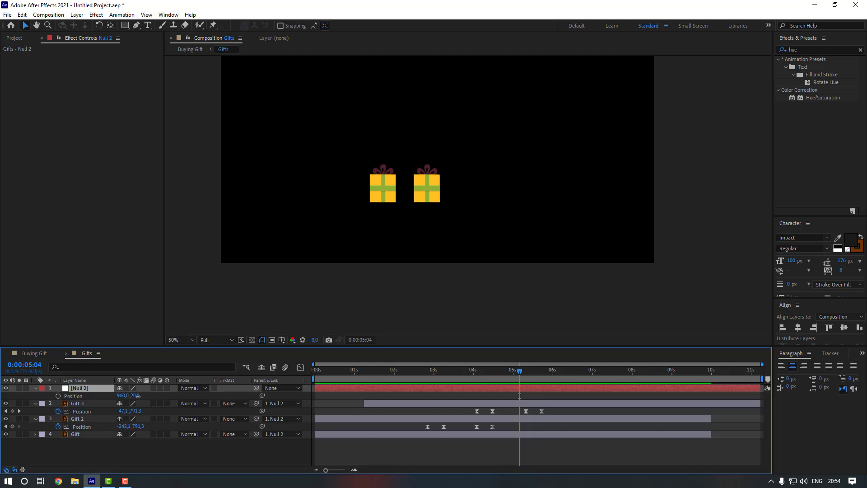
{"action": "left_click", "coordinate": [28, 354]}
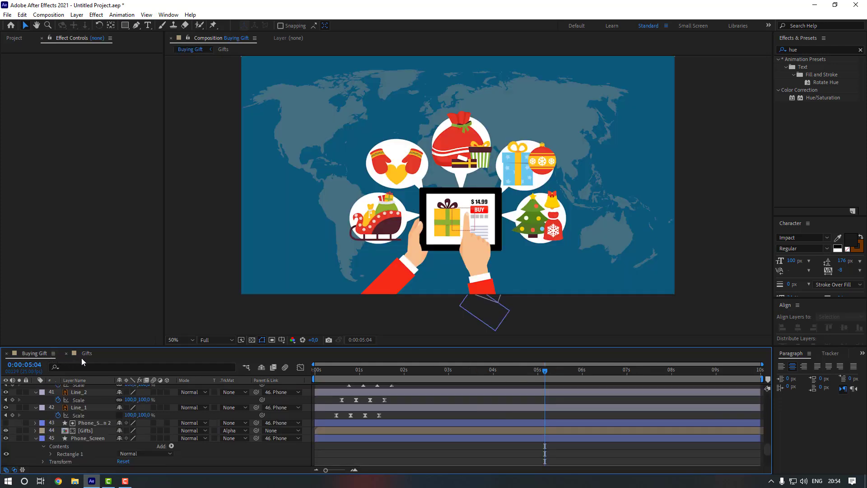
Play back the Buying Gift composition between about one and four seconds to check the gift slides against the hand's swipes
{"action": "left_click_drag", "start_coordinate": [492, 375], "coordinate": [395, 376]}
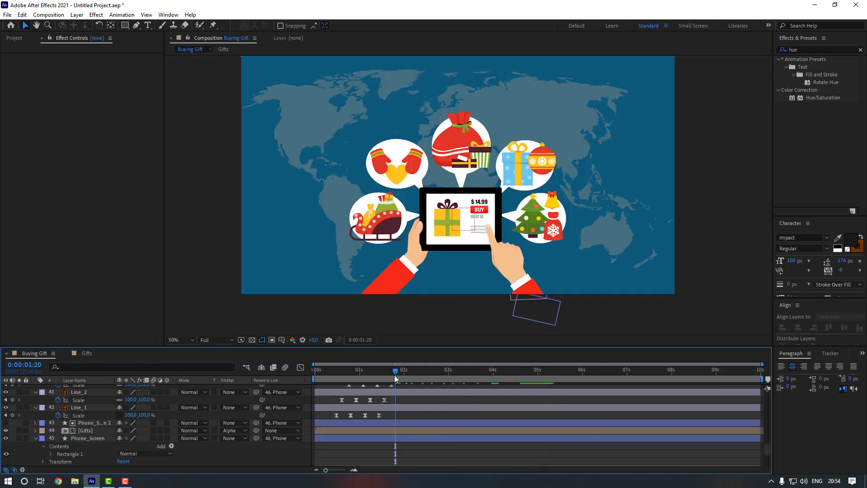
{"action": "key", "text": "space"}
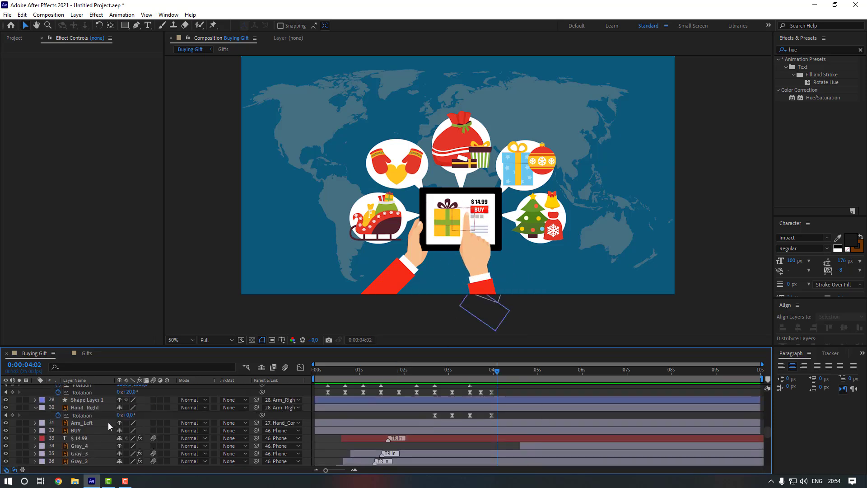
{"action": "scroll", "coordinate": [103, 422], "scroll_direction": "down", "scroll_amount": 3}
{"action": "scroll", "coordinate": [470, 405], "scroll_direction": "up", "scroll_amount": 3}
{"action": "left_click_drag", "start_coordinate": [463, 375], "coordinate": [378, 377]}
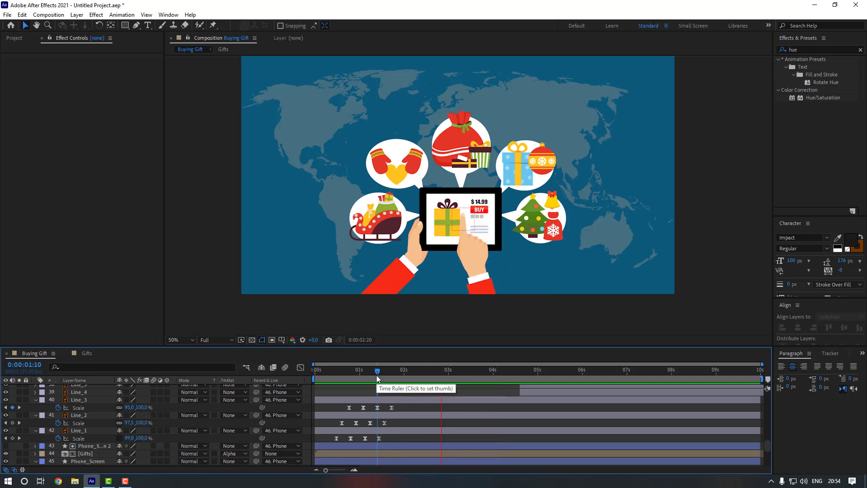
{"action": "left_click", "coordinate": [472, 375]}
{"action": "key", "text": "space"}
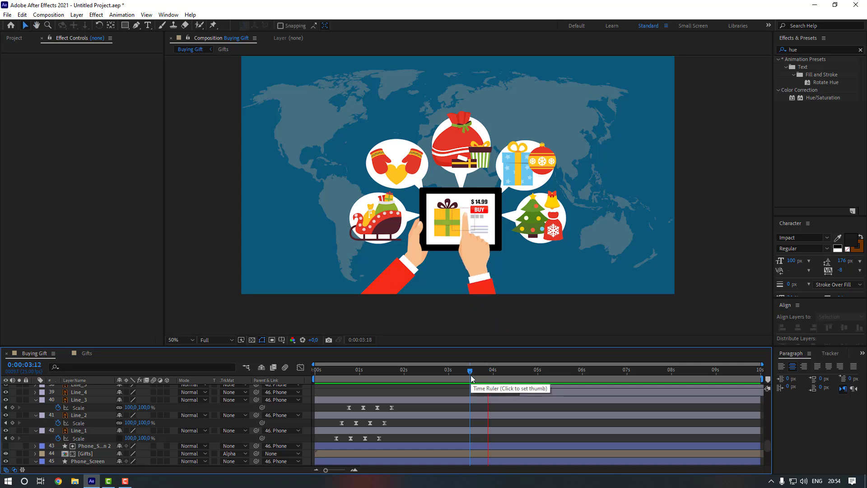
{"action": "left_click", "coordinate": [500, 370]}
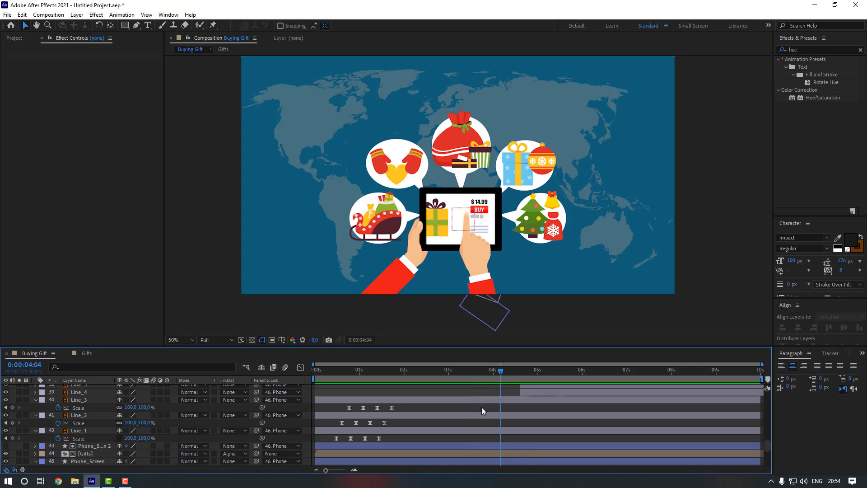
Copy Arm_Right 2's last swipe of Position and Rotation keyframes and paste them at 0:00:04:05
{"action": "scroll", "coordinate": [482, 408], "scroll_direction": "up", "scroll_amount": 5}
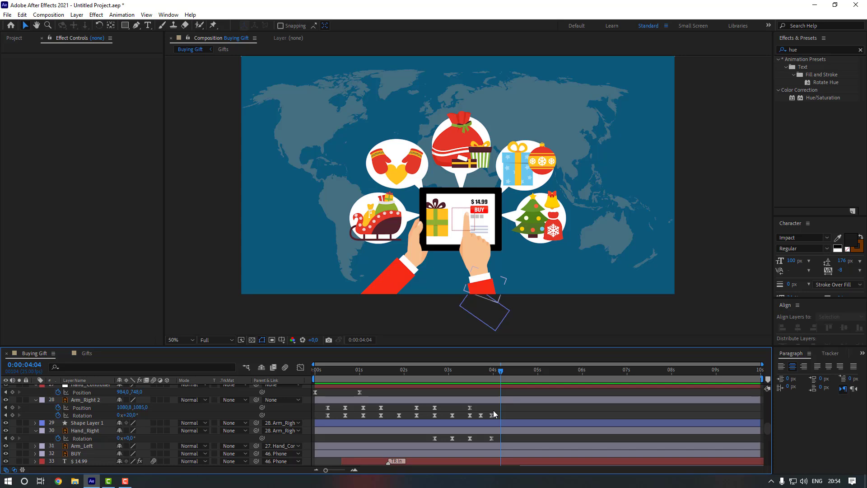
{"action": "left_click_drag", "start_coordinate": [511, 405], "coordinate": [431, 418]}
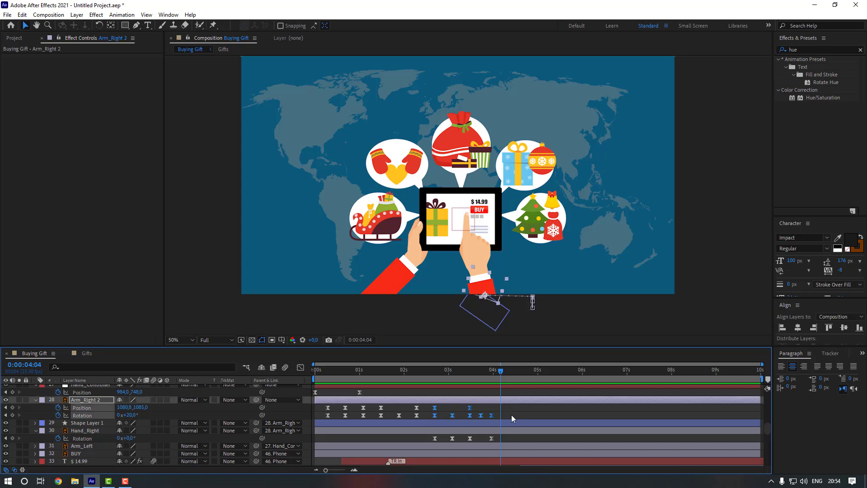
{"action": "left_click", "coordinate": [503, 370]}
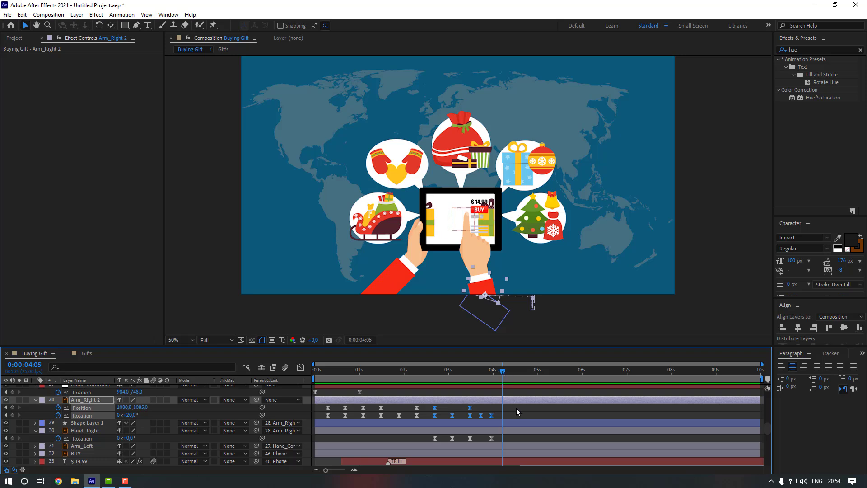
{"action": "key", "text": "ctrl+c"}
{"action": "key", "text": "ctrl+v"}
{"action": "left_click", "coordinate": [569, 410]}
{"action": "left_click", "coordinate": [487, 370]}
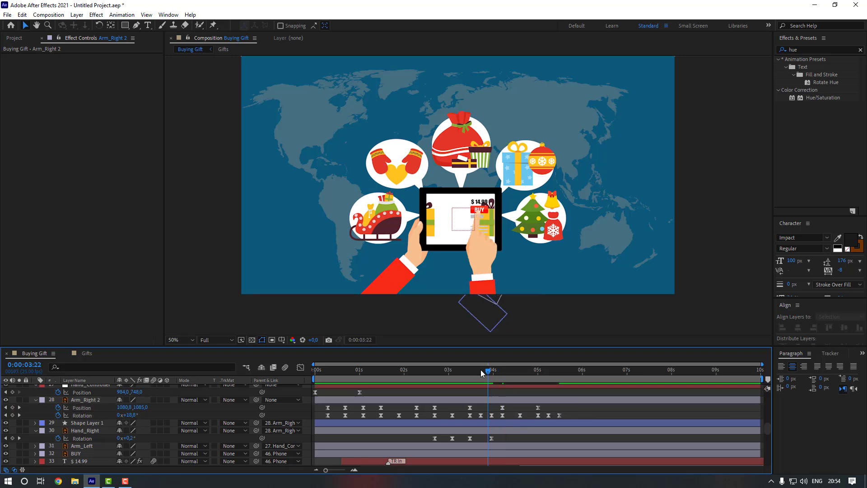
Play back the Buying Gift composition from 0:00:03:17 to check the arm's repeated swipe
{"action": "left_click_drag", "start_coordinate": [481, 370], "coordinate": [479, 371]}
{"action": "key", "text": "space"}
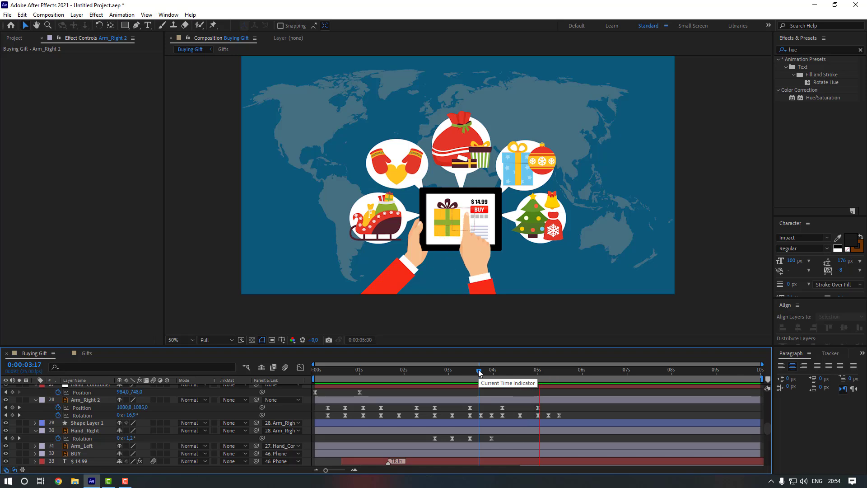
{"action": "key", "text": "space"}
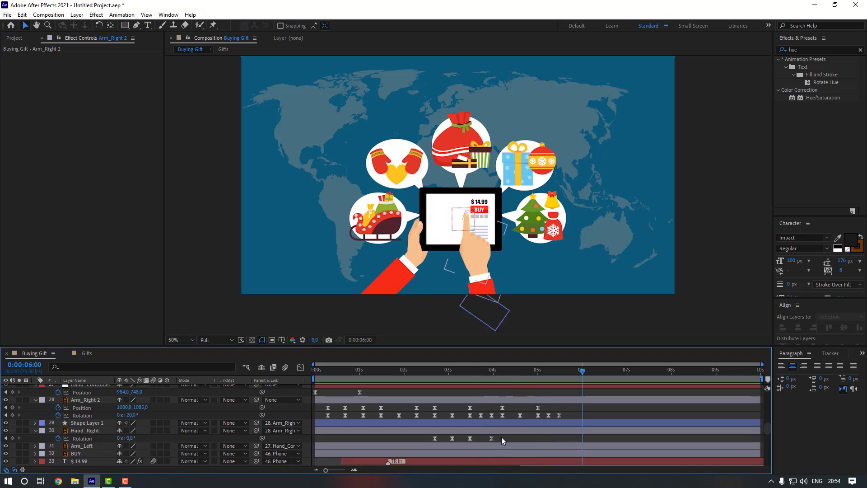
Copy Hand_Right's four Rotation keyframes and paste them at 0:00:04:05
{"action": "left_click_drag", "start_coordinate": [502, 437], "coordinate": [432, 441]}
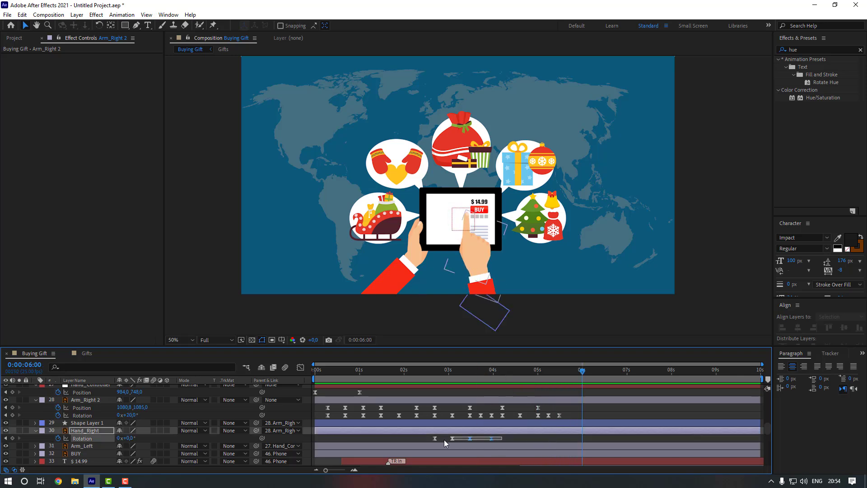
{"action": "key", "text": "ctrl+c"}
{"action": "left_click", "coordinate": [503, 374]}
{"action": "key", "text": "ctrl+v"}
{"action": "left_click", "coordinate": [532, 440]}
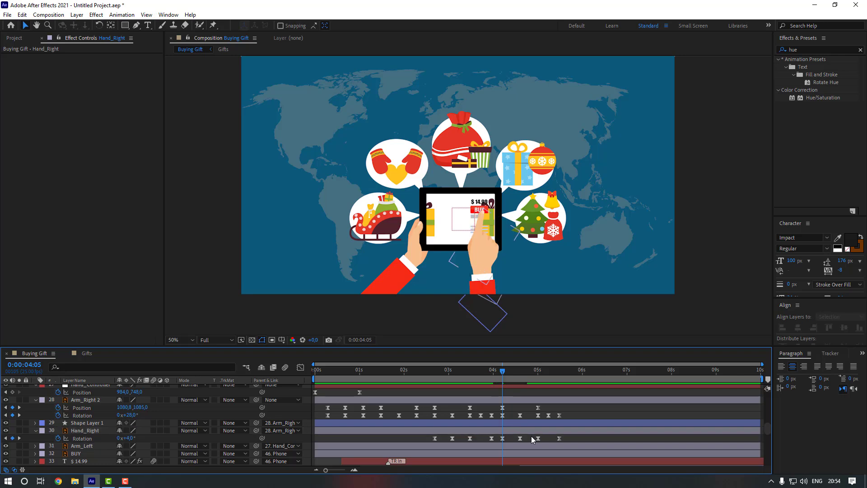
Play back the hand swipes from 0:00:01:24 and set the current time to 0:00:04:05
{"action": "left_click", "coordinate": [403, 374]}
{"action": "key", "text": "space"}
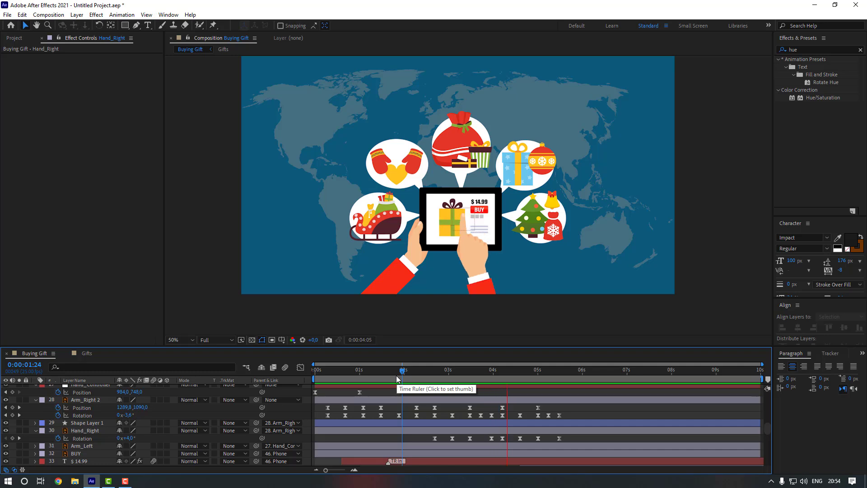
{"action": "left_click", "coordinate": [504, 371]}
{"action": "key", "text": "Page_Up"}
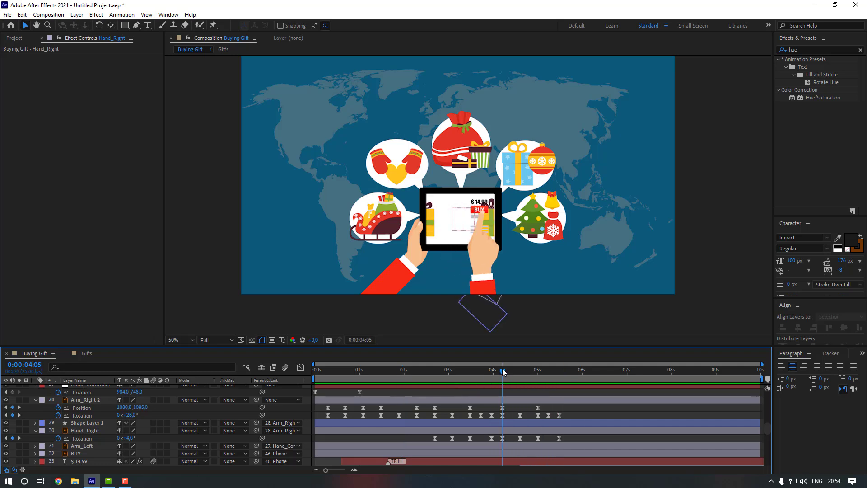
In the Gifts composition, shift Gift 3's first two and Gift 2's last two Position keyframes slightly later, ending at 0:00:04:16
{"action": "left_click", "coordinate": [85, 354]}
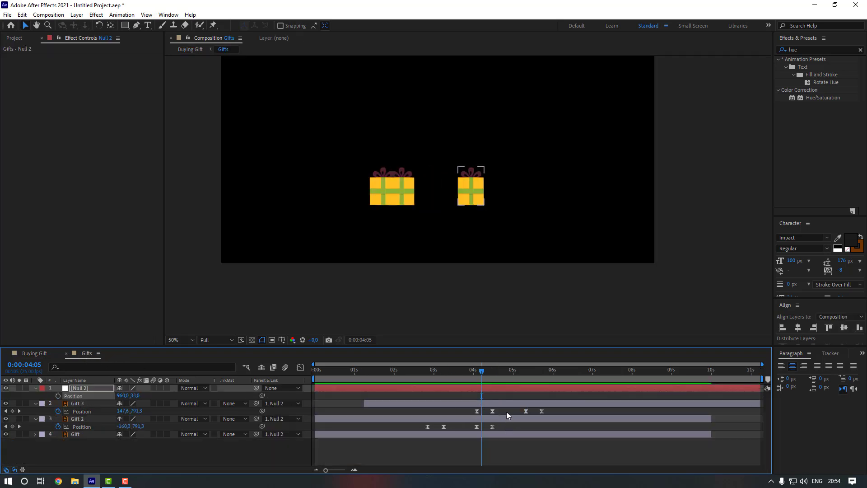
{"action": "left_click_drag", "start_coordinate": [506, 411], "coordinate": [474, 429]}
{"action": "left_click_drag", "start_coordinate": [495, 411], "coordinate": [499, 411]}
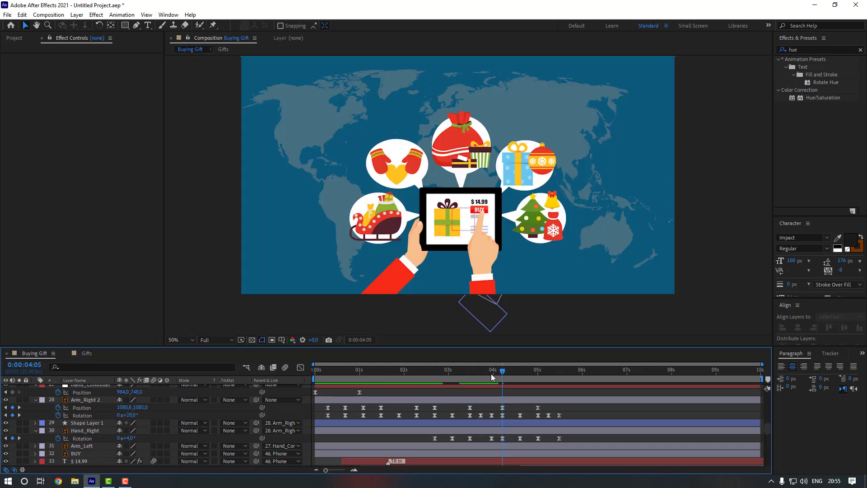
Play back the Buying Gift composition from 0:00:03:02 to check the retimed gift slide against the hand
{"action": "left_click_drag", "start_coordinate": [490, 372], "coordinate": [452, 375]}
{"action": "key", "text": "space"}
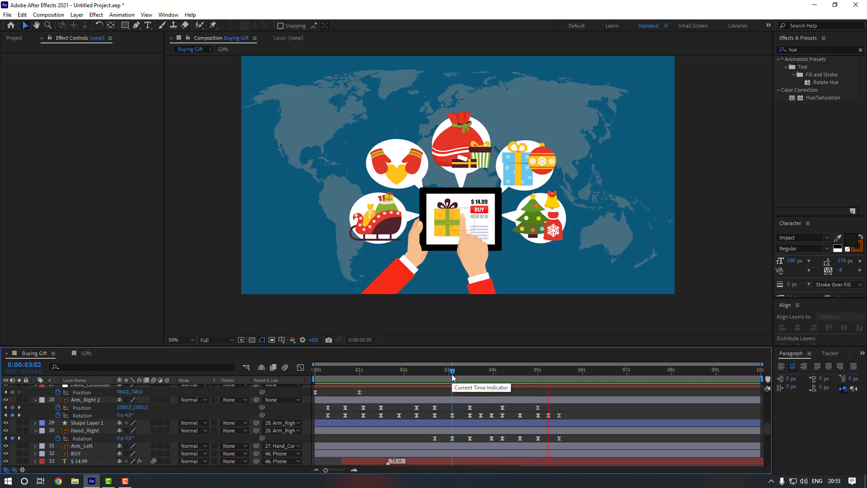
{"action": "key", "text": "space"}
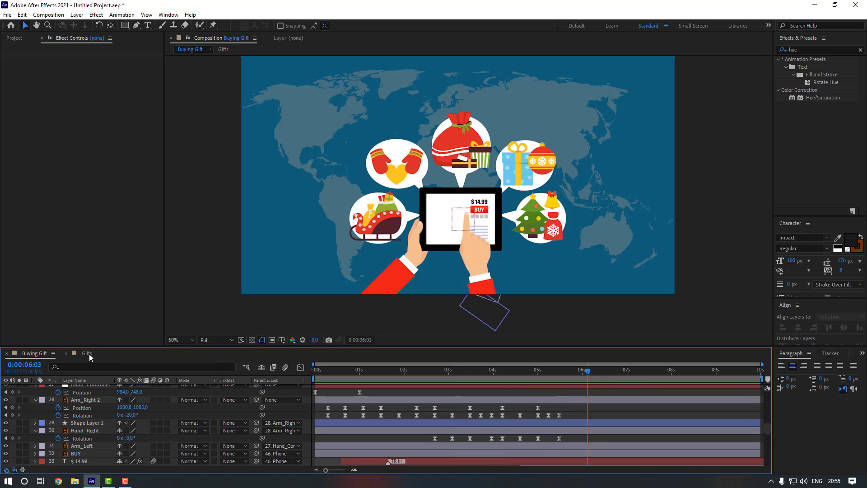
Delete Gift 3's last two Position keyframes in the Gifts composition
{"action": "left_click", "coordinate": [87, 353]}
{"action": "left_click", "coordinate": [499, 373]}
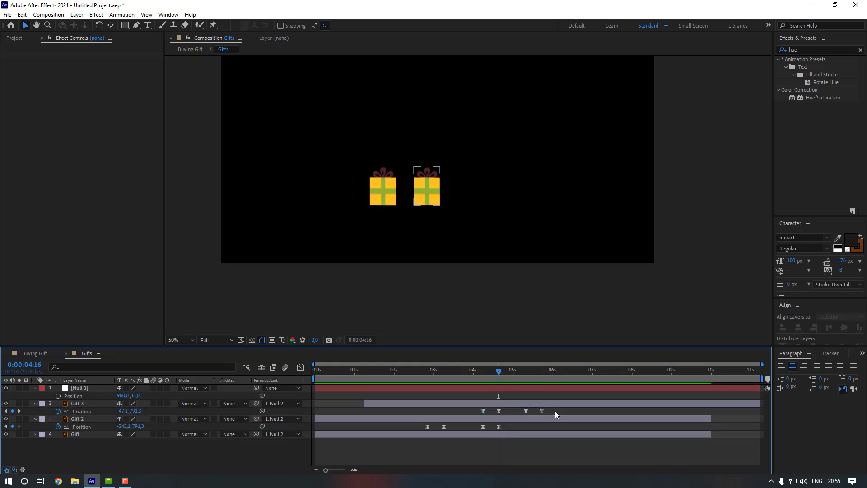
{"action": "left_click_drag", "start_coordinate": [555, 414], "coordinate": [511, 416]}
{"action": "key", "text": "Delete"}
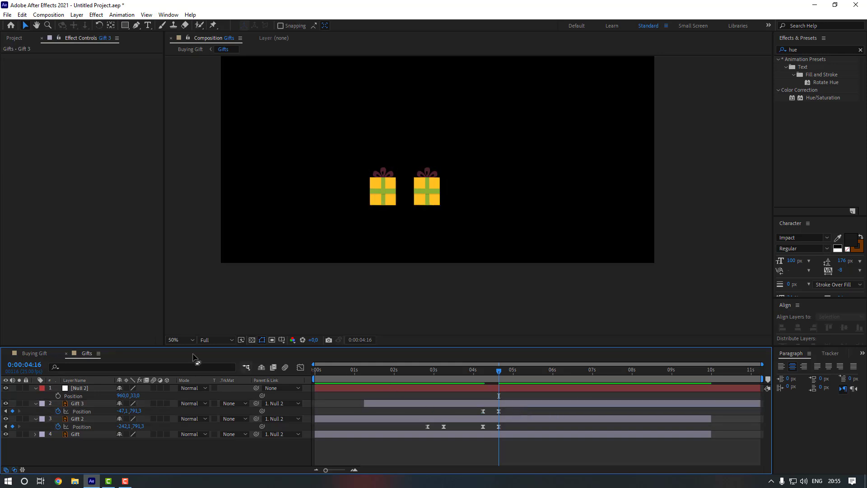
Play back the Buying Gift composition from the start to check how the gifts follow the tablet
{"action": "left_click", "coordinate": [35, 353]}
{"action": "key", "text": "Home"}
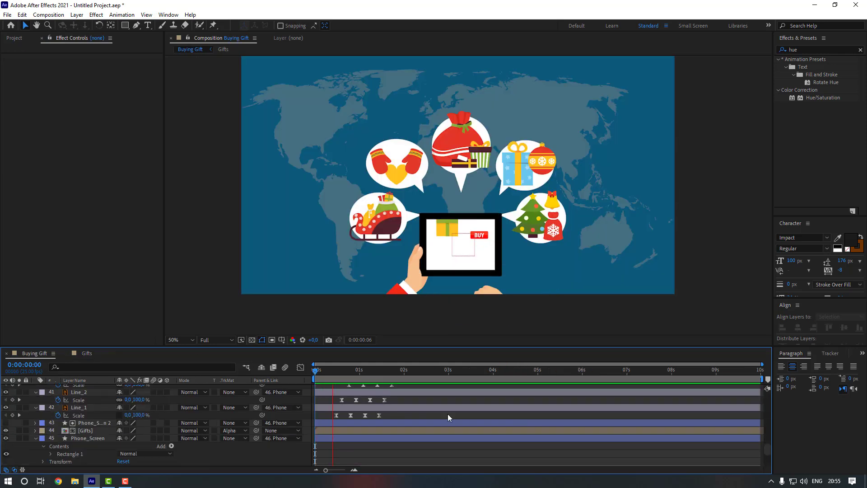
{"action": "key", "text": "space"}
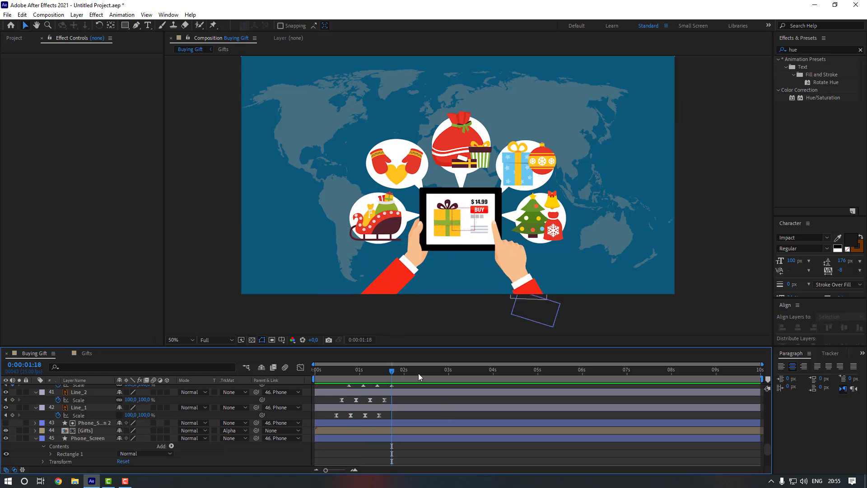
Parent the Gifts layer to the Phone layer and preview the Buying Gift composition from the start
{"action": "left_click_drag", "start_coordinate": [419, 373], "coordinate": [433, 375]}
{"action": "left_click", "coordinate": [71, 428]}
{"action": "scroll", "coordinate": [226, 420], "scroll_direction": "down", "scroll_amount": 1}
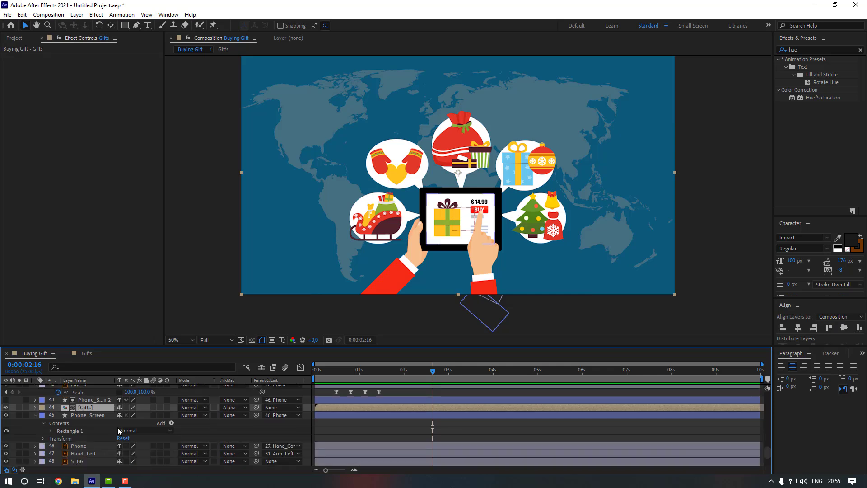
{"action": "left_click_drag", "start_coordinate": [256, 408], "coordinate": [78, 447]}
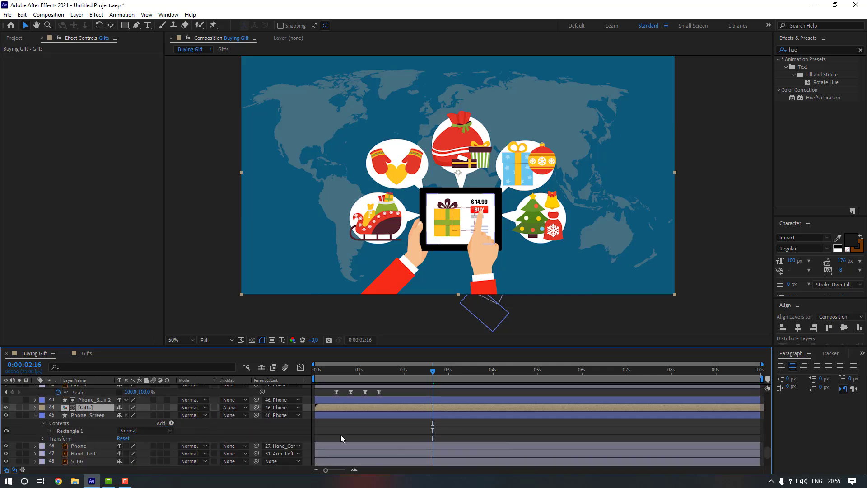
{"action": "key", "text": "Home"}
{"action": "left_click", "coordinate": [430, 433]}
{"action": "key", "text": "space"}
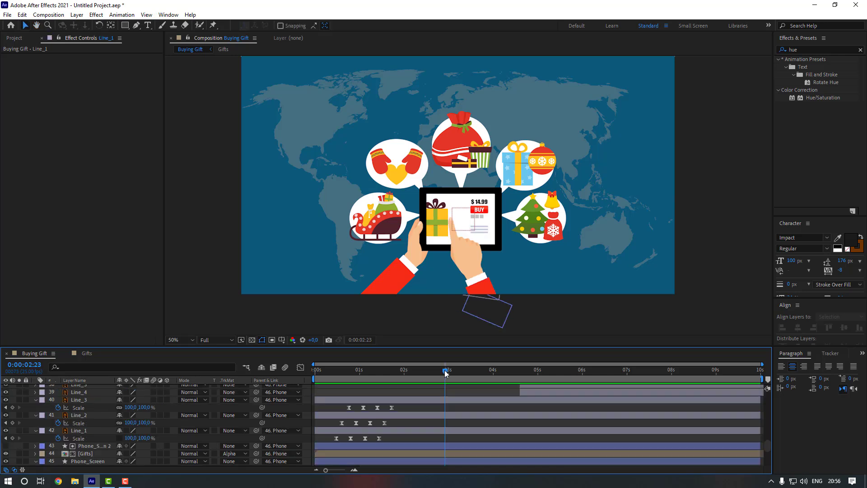
Split the Line_1, Line_2 and Line_3 layers at 0:00:02:23 and delete the parts after that time
{"action": "left_click", "coordinate": [430, 398]}
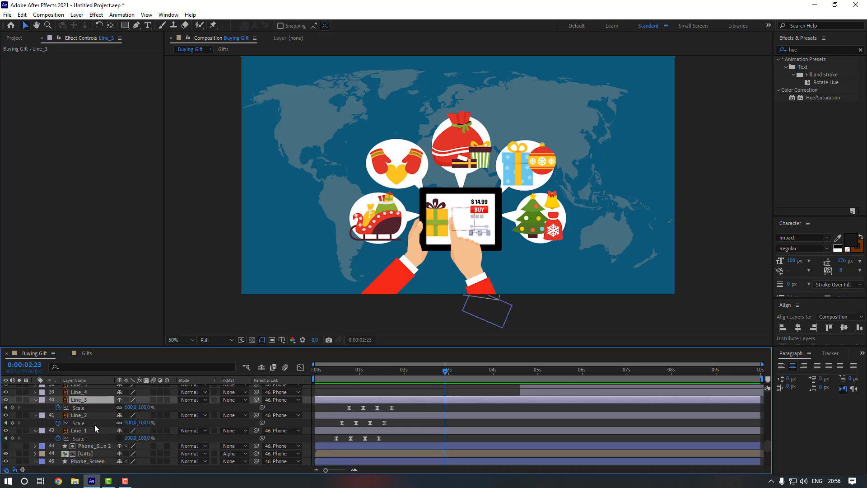
{"action": "scroll", "coordinate": [95, 428], "scroll_direction": "up", "scroll_amount": 1}
{"action": "scroll", "coordinate": [542, 429], "scroll_direction": "down", "scroll_amount": 1}
{"action": "left_click", "coordinate": [542, 430], "text": "shift"}
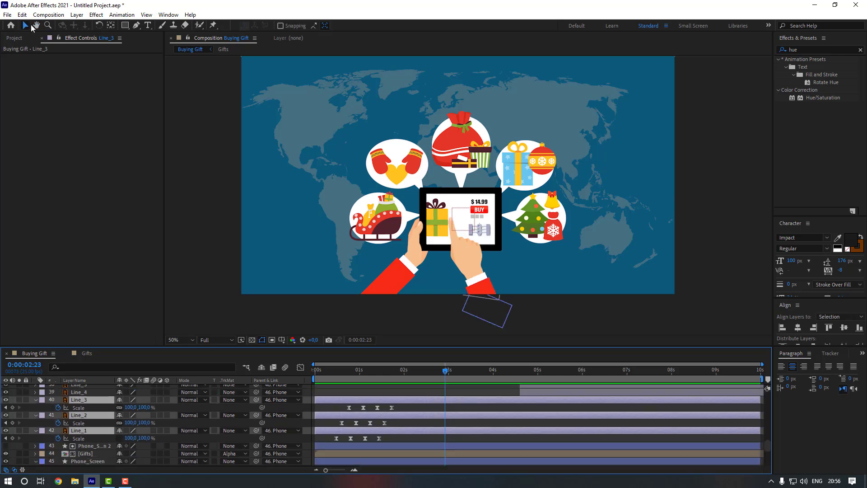
{"action": "left_click", "coordinate": [22, 15]}
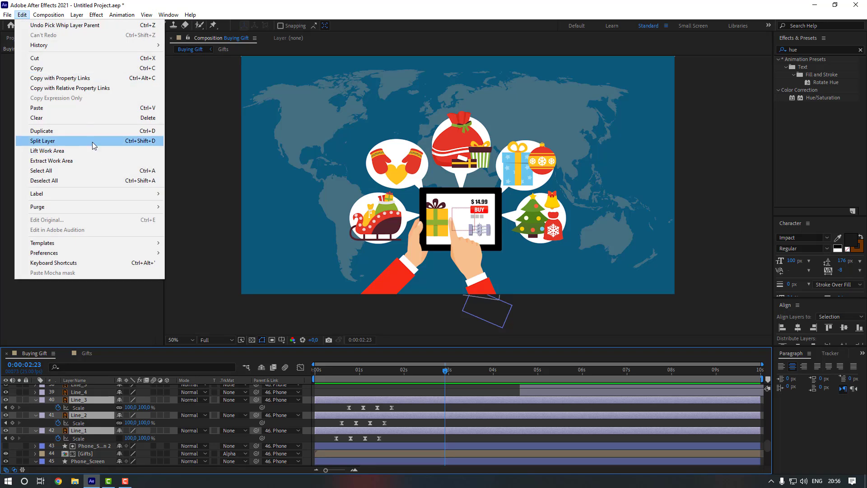
{"action": "left_click", "coordinate": [92, 142]}
{"action": "key", "text": "ctrl+z"}
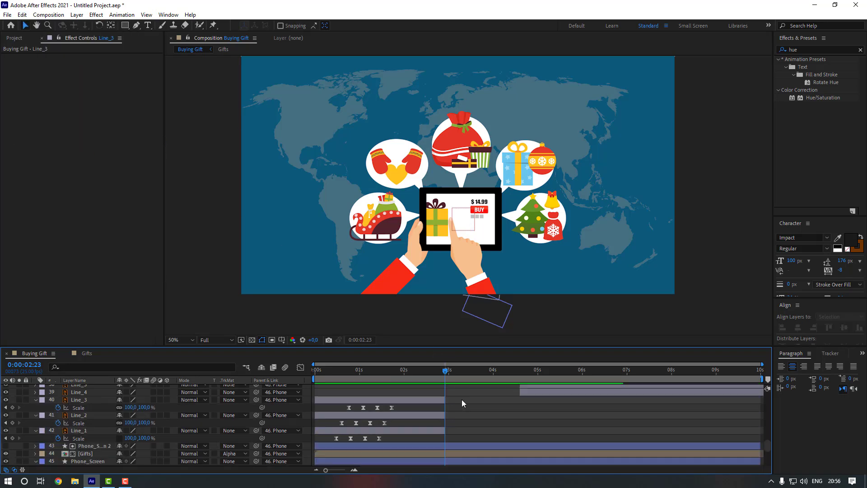
Duplicate Line_2 and Line_1 and move the copies above Line_3 in the layer stack
{"action": "left_click", "coordinate": [85, 415]}
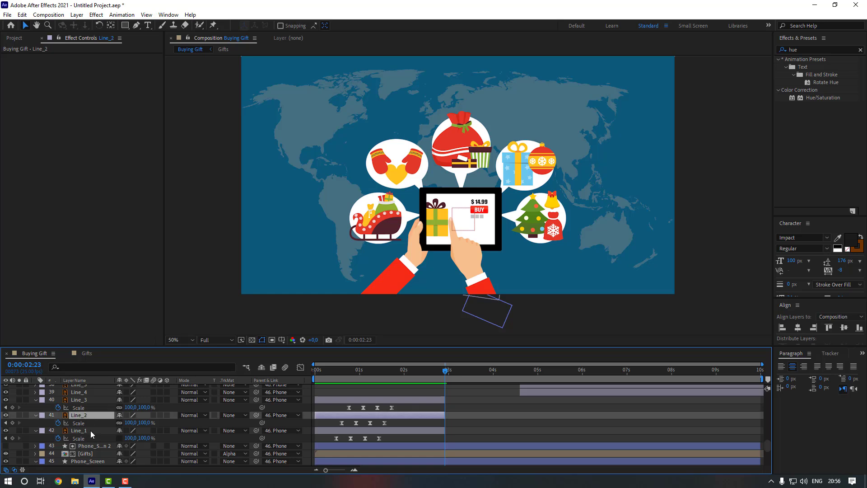
{"action": "left_click", "coordinate": [91, 431], "text": "shift"}
{"action": "key", "text": "ctrl+shift+d"}
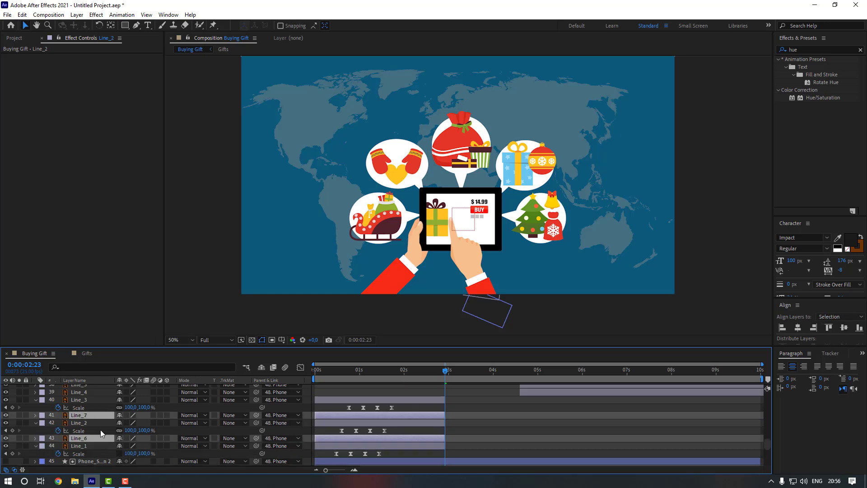
{"action": "left_click_drag", "start_coordinate": [90, 417], "coordinate": [94, 397]}
Shift the two duplicated line layers to start at 0:00:02:23 and preview from 0:00:02:07
{"action": "left_click_drag", "start_coordinate": [384, 408], "coordinate": [464, 408]}
{"action": "left_click", "coordinate": [458, 392]}
{"action": "left_click_drag", "start_coordinate": [445, 371], "coordinate": [415, 372]}
{"action": "key", "text": "space"}
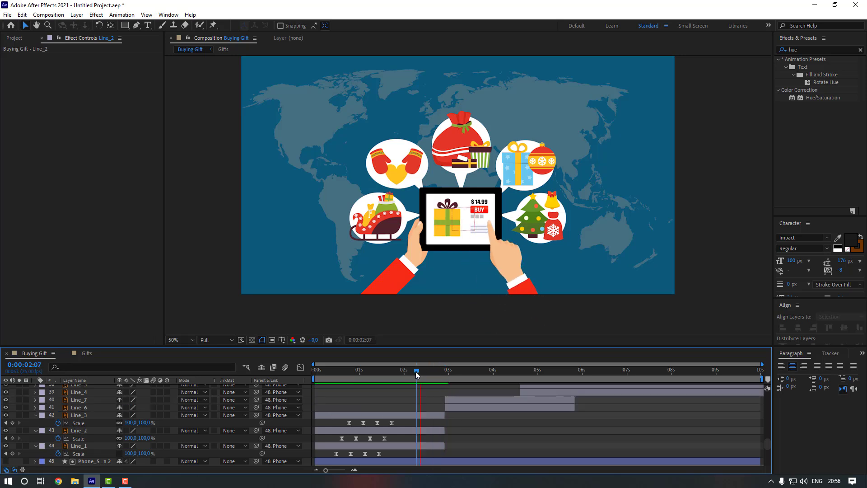
{"action": "key", "text": "space"}
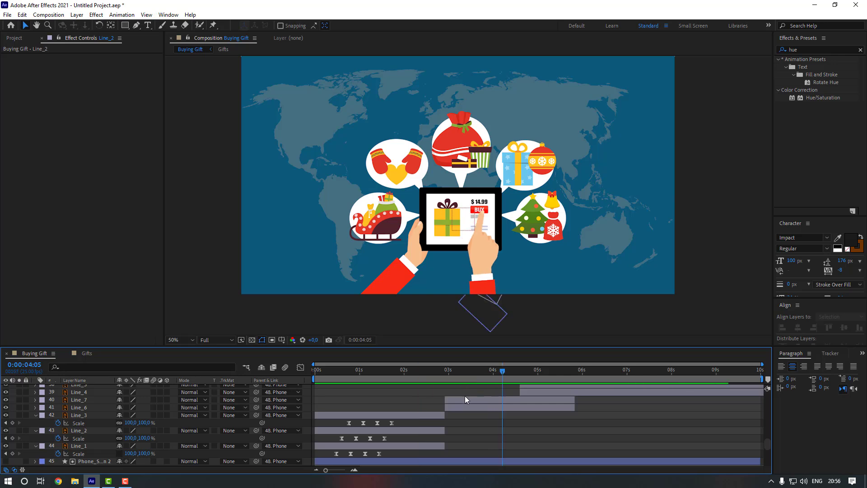
Shift Line_7 and Line_6 earlier to start at about 0:00:02:16 and preview from 0:00:02:10
{"action": "left_click", "coordinate": [466, 401]}
{"action": "left_click", "coordinate": [467, 408], "text": "shift"}
{"action": "left_click_drag", "start_coordinate": [467, 407], "coordinate": [454, 407]}
{"action": "left_click", "coordinate": [438, 391]}
{"action": "left_click_drag", "start_coordinate": [440, 372], "coordinate": [421, 374]}
{"action": "key", "text": "space"}
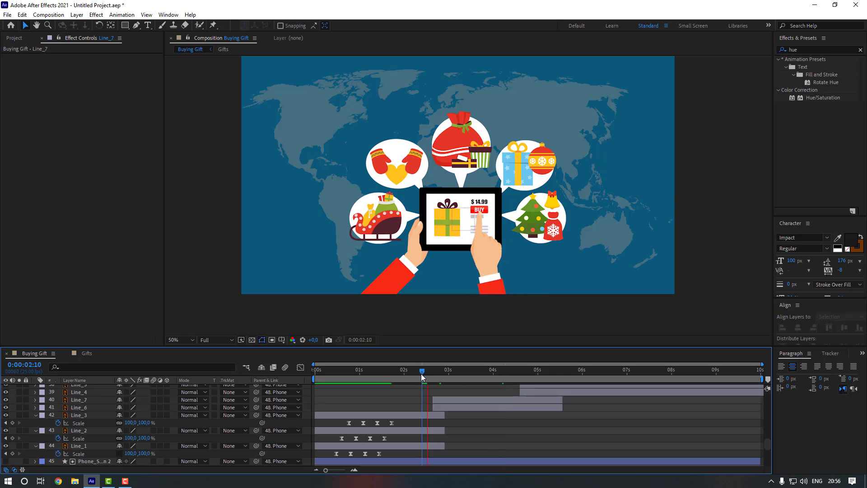
{"action": "key", "text": "space"}
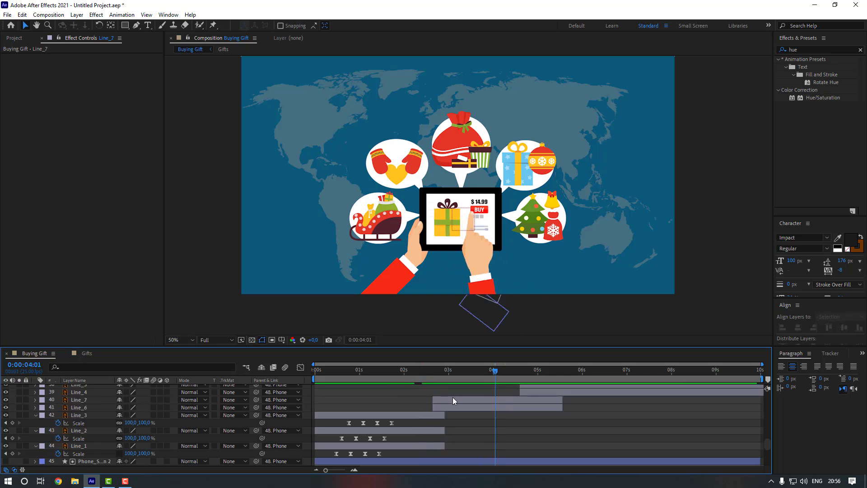
Reveal the keyframes of Line_7 and Line_6, shift both layers to start at about 0:00:02:12, and preview from 0:00:02:05
{"action": "left_click", "coordinate": [453, 400]}
{"action": "left_click", "coordinate": [448, 408], "text": "shift"}
{"action": "key", "text": "u"}
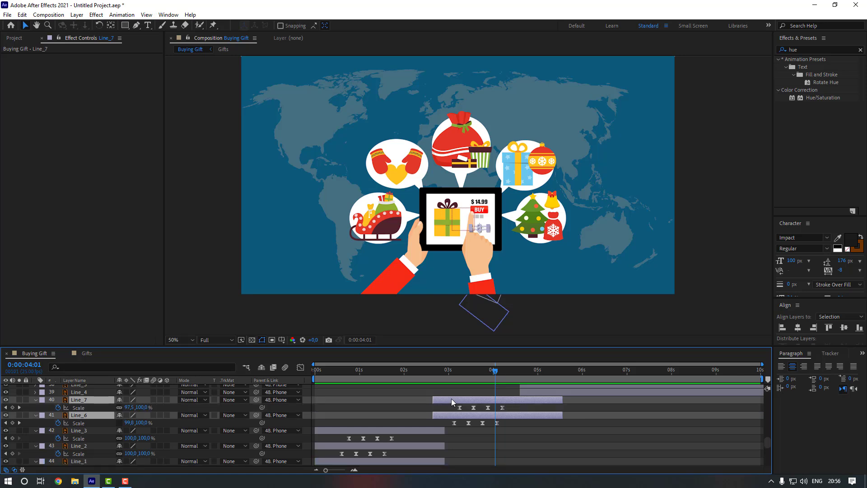
{"action": "left_click_drag", "start_coordinate": [452, 399], "coordinate": [413, 372]}
{"action": "left_click", "coordinate": [430, 390]}
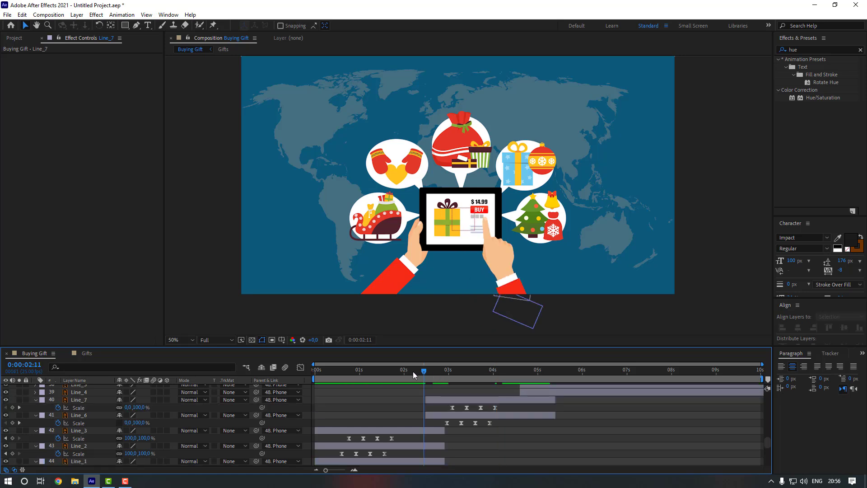
{"action": "key", "text": "space"}
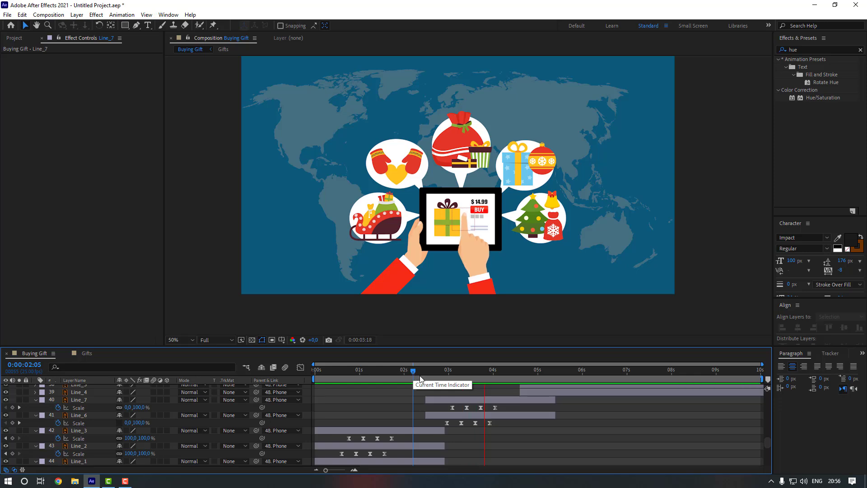
{"action": "key", "text": "space"}
Split the Gray_1, Gray_2 and Gray_3 layers at 0:00:03:22 and delete the parts after that time
{"action": "scroll", "coordinate": [416, 426], "scroll_direction": "up", "scroll_amount": 1}
{"action": "left_click", "coordinate": [82, 401]}
{"action": "scroll", "coordinate": [408, 413], "scroll_direction": "up", "scroll_amount": 1}
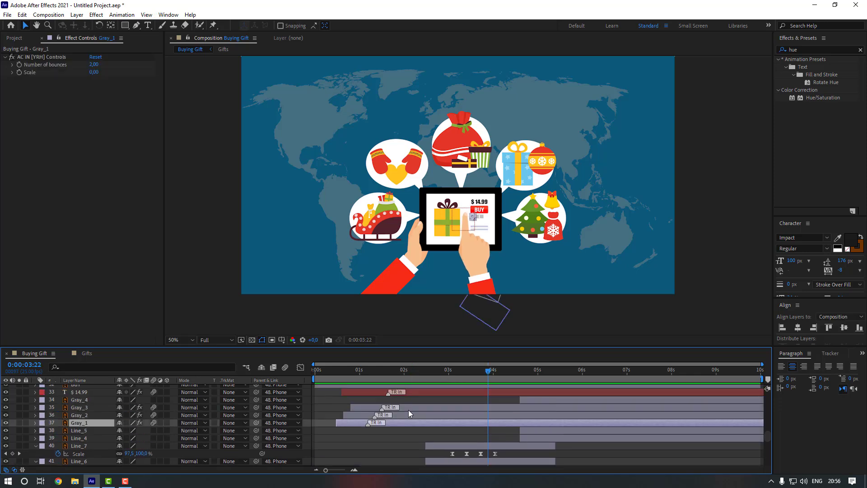
{"action": "left_click", "coordinate": [410, 408], "text": "shift"}
{"action": "left_click", "coordinate": [22, 15]}
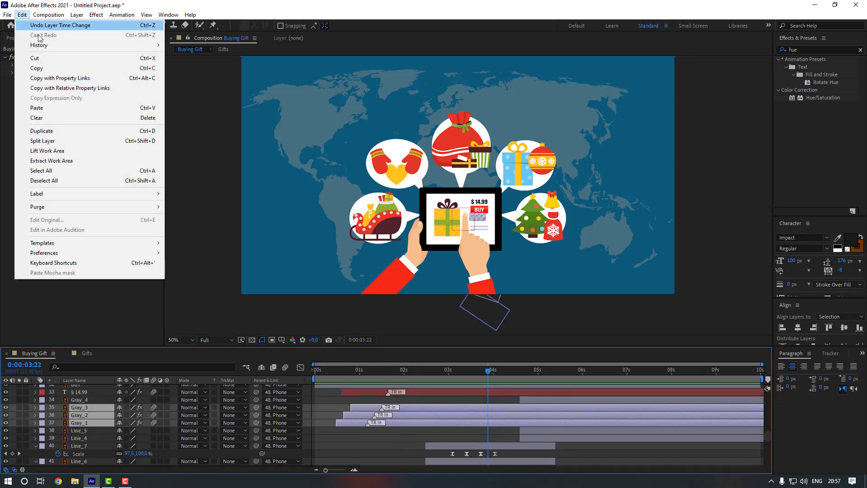
{"action": "left_click", "coordinate": [42, 141]}
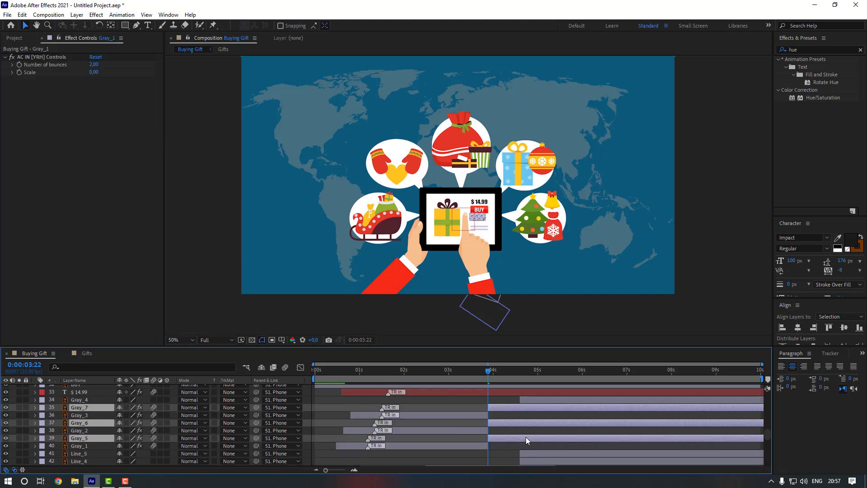
{"action": "key", "text": "Delete"}
Duplicate the Gray_1 and Gray_2 layers and move the copies above Gray_3 in the layer stack
{"action": "left_click", "coordinate": [400, 425]}
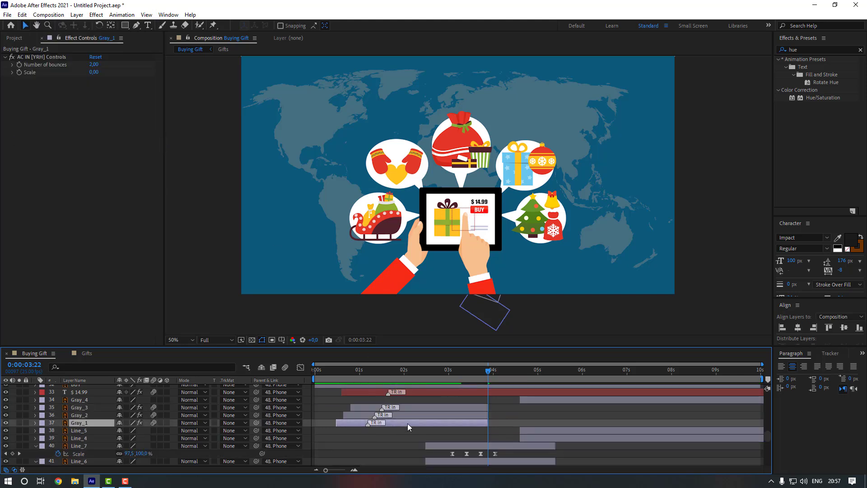
{"action": "left_click", "coordinate": [410, 416], "text": "shift"}
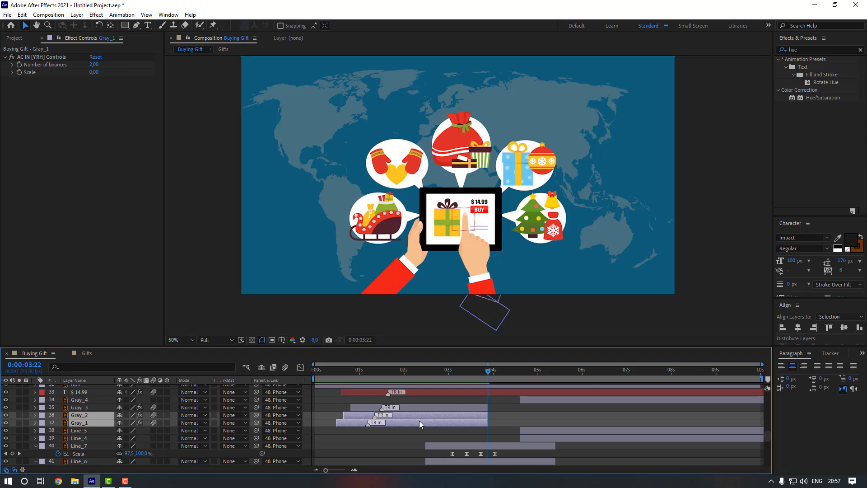
{"action": "key", "text": "ctrl+d"}
{"action": "left_click_drag", "start_coordinate": [88, 430], "coordinate": [91, 399]}
Shift the duplicated Gray_5 and Gray_6 layers to start at about 0:00:02:20 and preview from 0:00:02:05
{"action": "left_click_drag", "start_coordinate": [355, 414], "coordinate": [442, 421]}
{"action": "scroll", "coordinate": [442, 421], "scroll_direction": "down", "scroll_amount": 3}
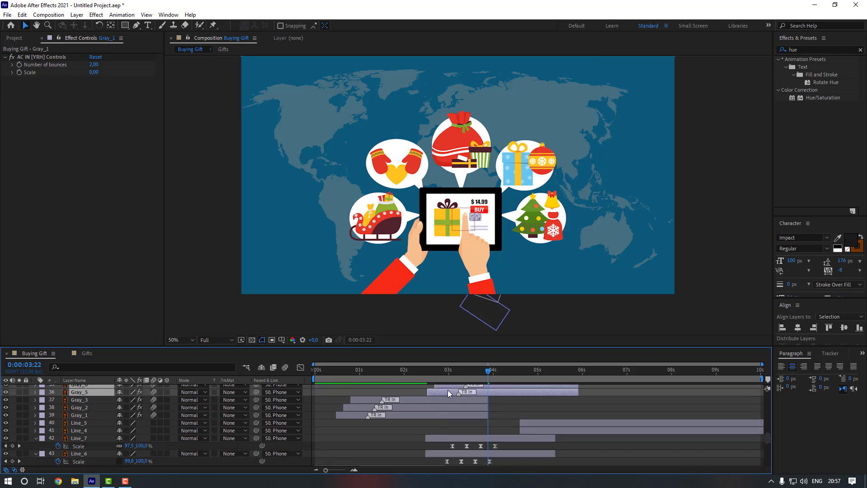
{"action": "left_click_drag", "start_coordinate": [448, 390], "coordinate": [458, 391]}
{"action": "scroll", "coordinate": [452, 420], "scroll_direction": "up", "scroll_amount": 3}
{"action": "left_click", "coordinate": [425, 405]}
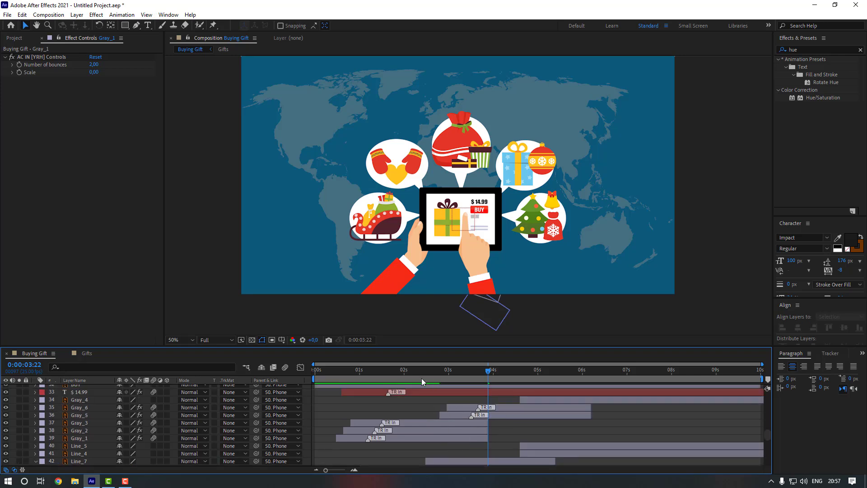
{"action": "left_click", "coordinate": [413, 378]}
{"action": "key", "text": "space"}
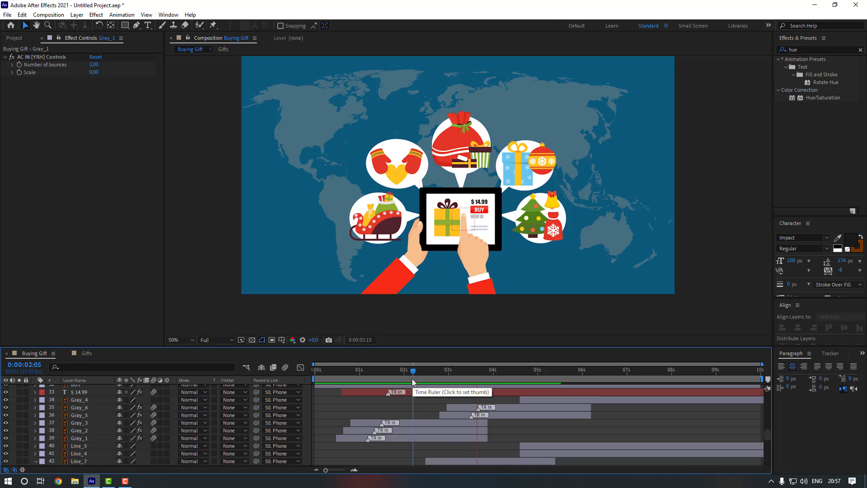
{"action": "key", "text": "space"}
Trim the ends of the Gray_1, Gray_2 and Gray_3 layers back to 0:00:02:23 and preview from 0:00:02:09
{"action": "left_click_drag", "start_coordinate": [488, 414], "coordinate": [444, 414]}
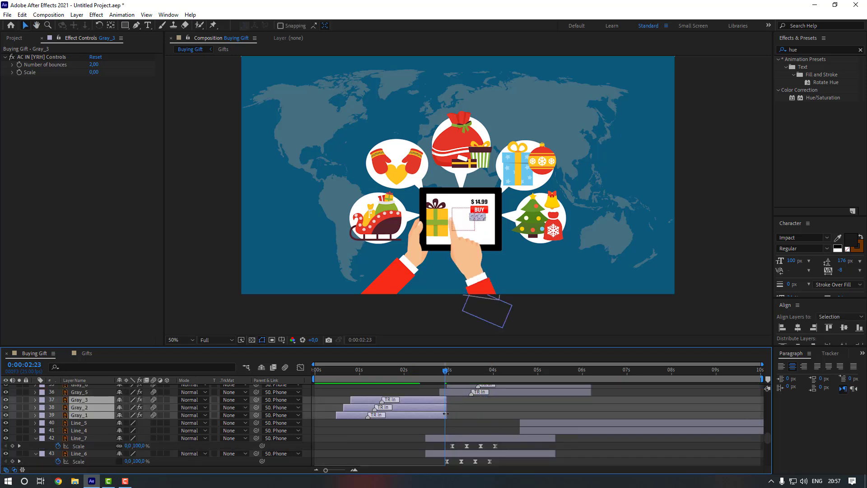
{"action": "left_click", "coordinate": [470, 415]}
{"action": "left_click_drag", "start_coordinate": [441, 373], "coordinate": [421, 373]}
{"action": "key", "text": "space"}
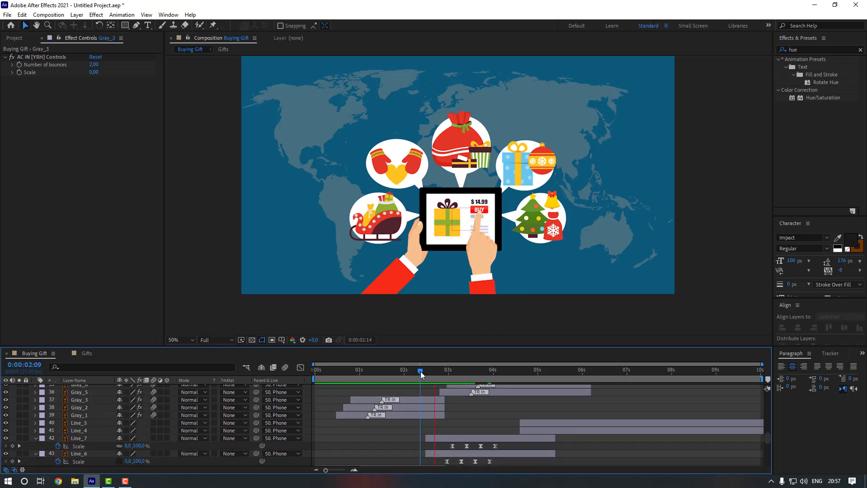
Shift Gray_6 and Gray_5 slightly so that Gray_5 starts at 0:00:02:23, and preview from 0:00:02:06
{"action": "left_click", "coordinate": [451, 386]}
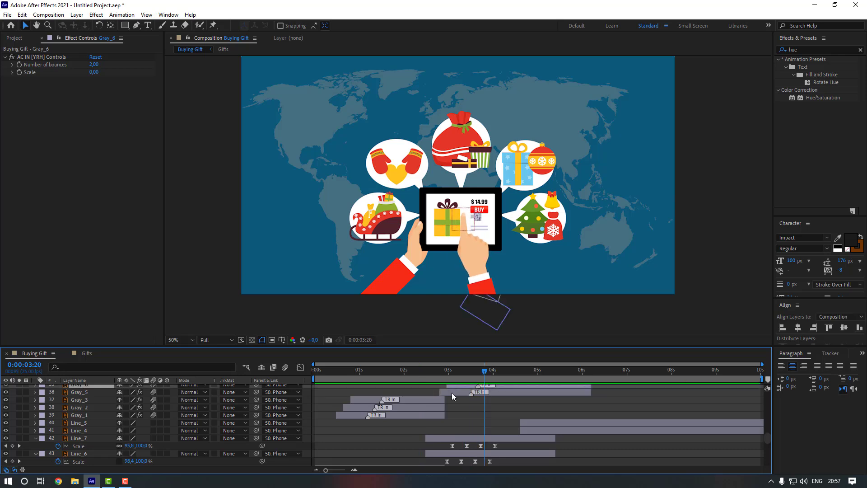
{"action": "left_click", "coordinate": [453, 393], "text": "shift"}
{"action": "left_click_drag", "start_coordinate": [447, 393], "coordinate": [452, 393]}
{"action": "left_click", "coordinate": [453, 406]}
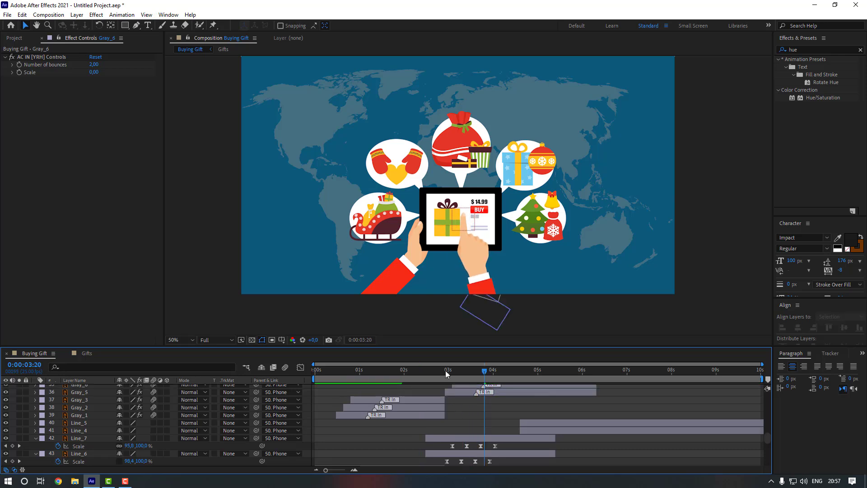
{"action": "left_click", "coordinate": [414, 373]}
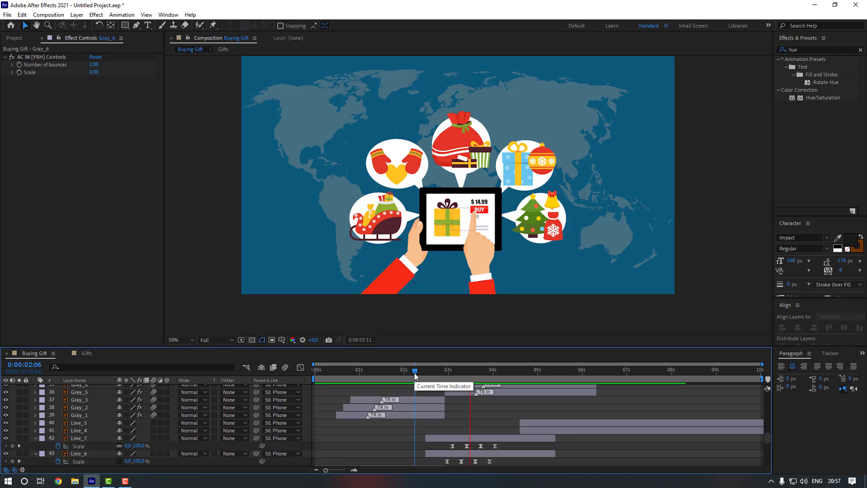
{"action": "key", "text": "space"}
Split the $ 14.99 text layer at 0:00:02:23 and delete the part after that time
{"action": "scroll", "coordinate": [458, 413], "scroll_direction": "up", "scroll_amount": 1}
{"action": "left_click", "coordinate": [446, 373]}
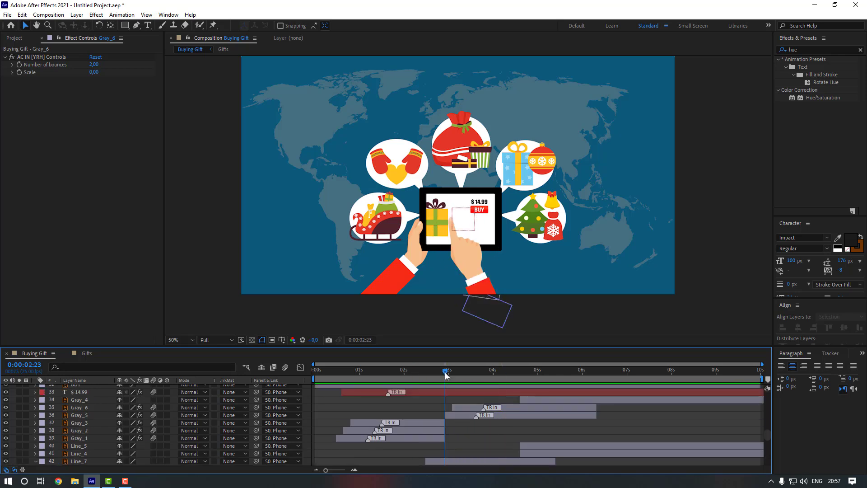
{"action": "left_click", "coordinate": [426, 394]}
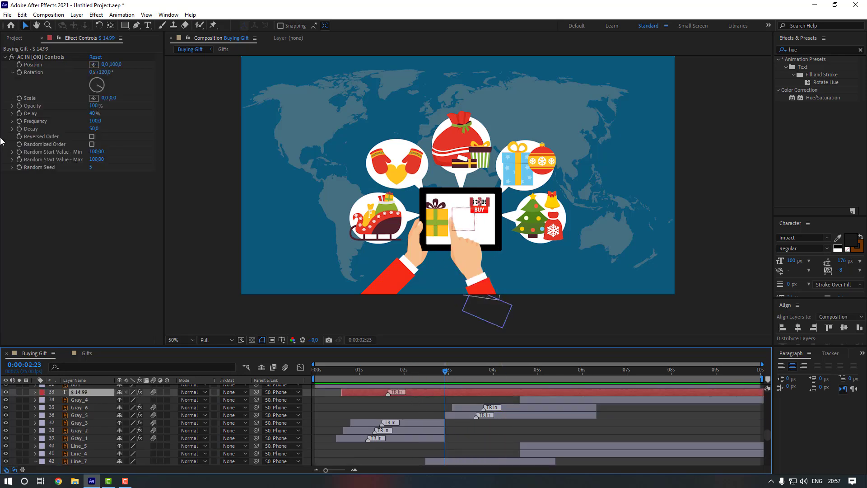
{"action": "left_click", "coordinate": [22, 15]}
{"action": "left_click", "coordinate": [36, 141]}
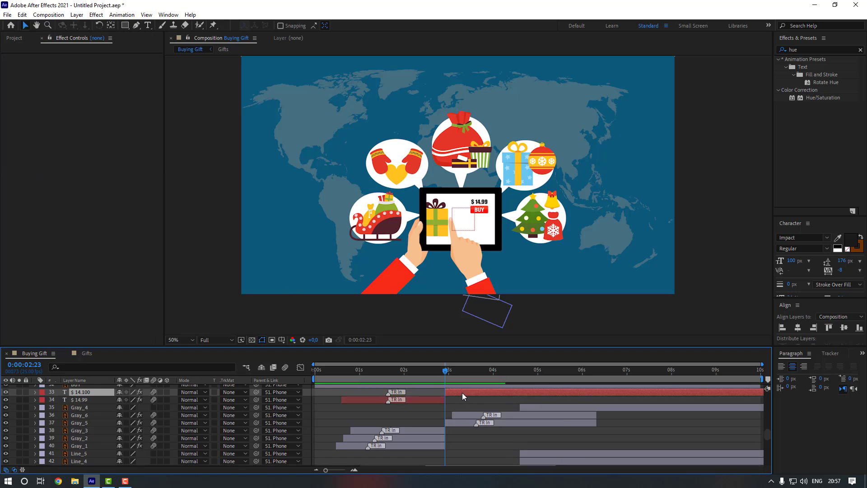
{"action": "key", "text": "Delete"}
Duplicate the shortened $ 14.99 text layer and shift the copy to start at 0:00:02:23
{"action": "left_click", "coordinate": [370, 391]}
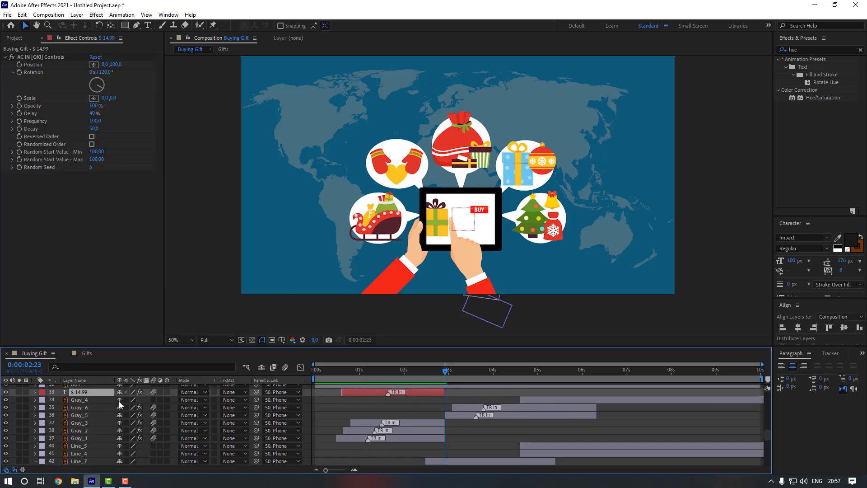
{"action": "key", "text": "ctrl+d"}
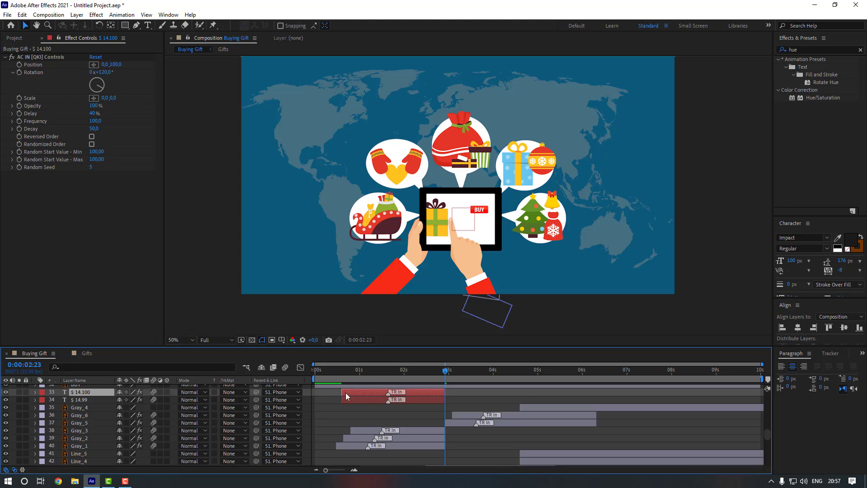
{"action": "left_click_drag", "start_coordinate": [346, 392], "coordinate": [453, 394]}
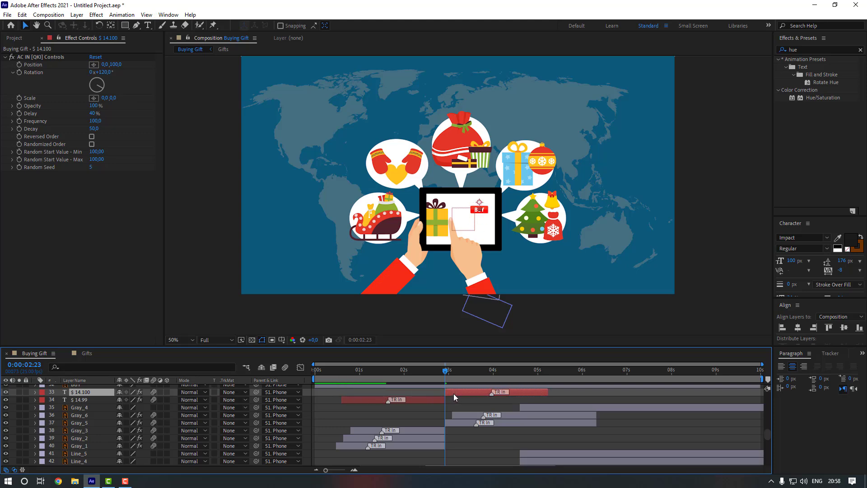
At 0:00:03:24, change the duplicated price text on the tablet to $ 11.99
{"action": "scroll", "coordinate": [523, 207], "scroll_direction": "up", "scroll_amount": 1}
{"action": "left_click_drag", "start_coordinate": [513, 216], "coordinate": [493, 214]}
{"action": "left_click_drag", "start_coordinate": [448, 372], "coordinate": [492, 371]}
{"action": "key", "text": "ctrl+t"}
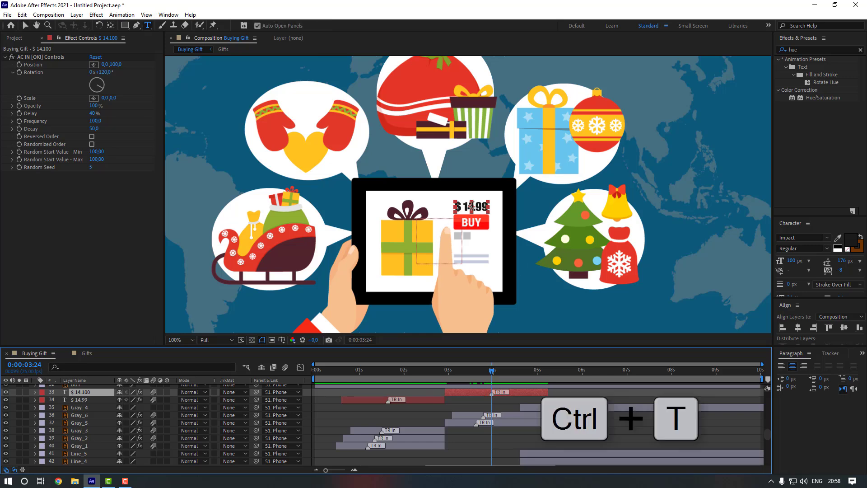
{"action": "key", "text": "BackSpace"}
{"action": "key", "text": "BackSpace"}
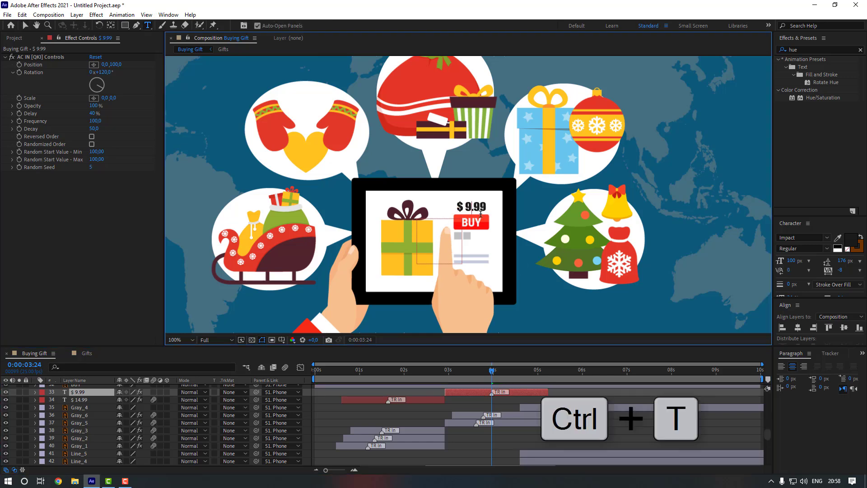
{"action": "type", "text": "11"}
{"action": "left_click", "coordinate": [498, 409]}
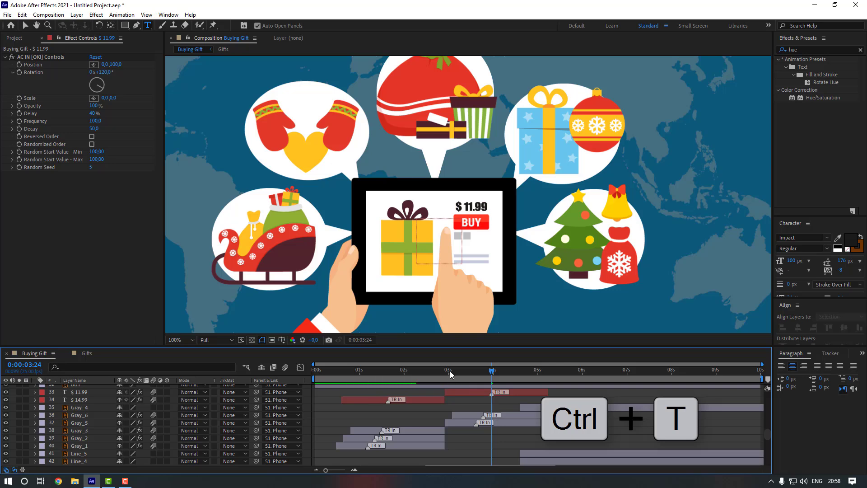
Preview the price change on the tablet from 0:00:02:05
{"action": "left_click_drag", "start_coordinate": [447, 371], "coordinate": [413, 372]}
{"action": "scroll", "coordinate": [427, 276], "scroll_direction": "down", "scroll_amount": 1}
{"action": "scroll", "coordinate": [421, 274], "scroll_direction": "up", "scroll_amount": 1}
{"action": "key", "text": "v"}
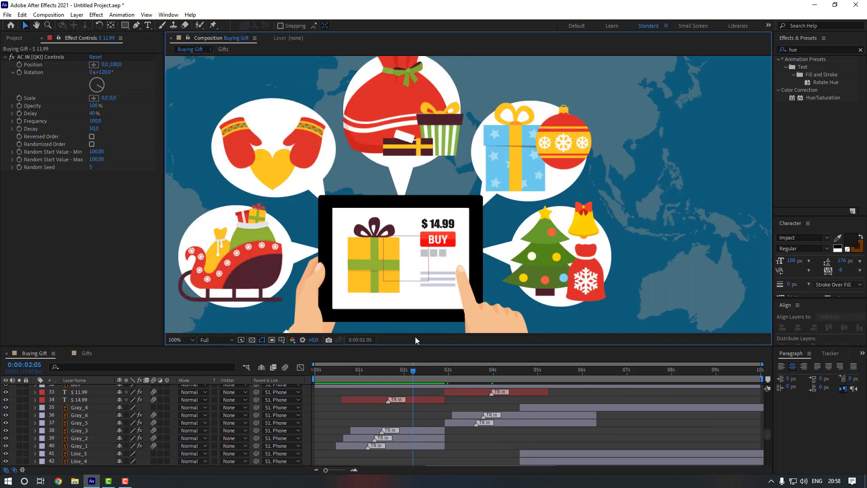
{"action": "key", "text": "space"}
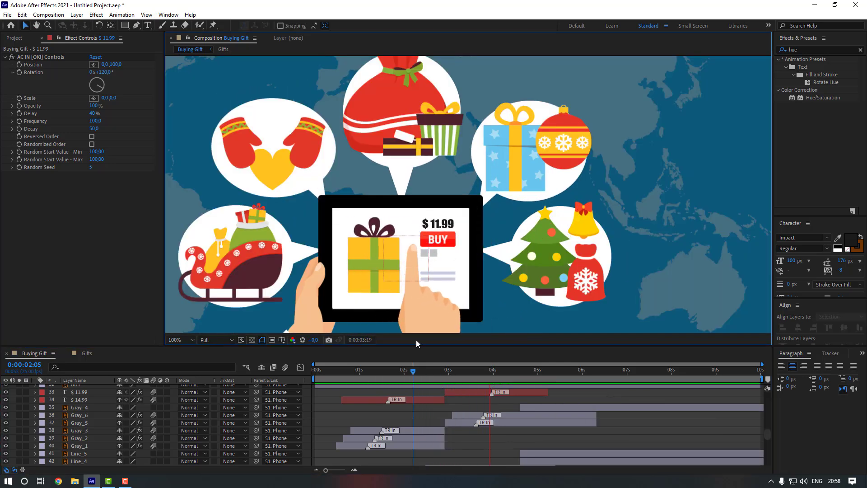
Trim the $ 11.99 text, Gray_6 and Gray_5 layers to end at 0:00:04:08
{"action": "left_click_drag", "start_coordinate": [483, 375], "coordinate": [508, 385]}
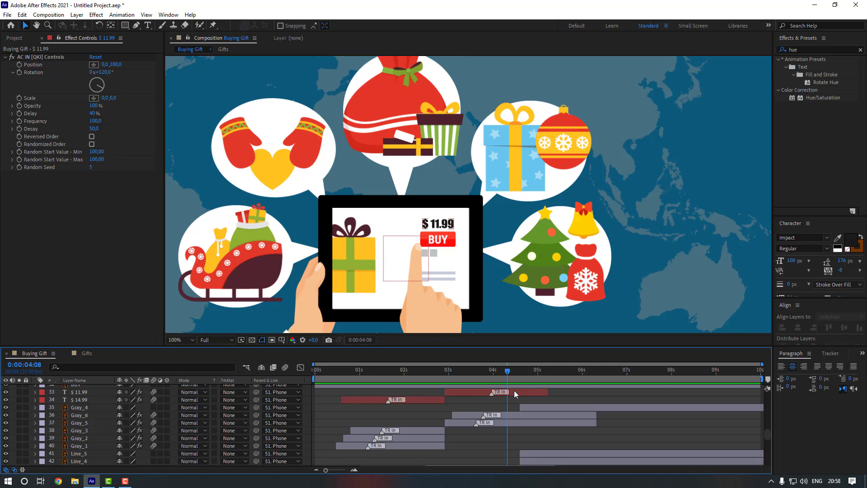
{"action": "left_click", "coordinate": [517, 394]}
{"action": "key", "text": "alt+bracketright"}
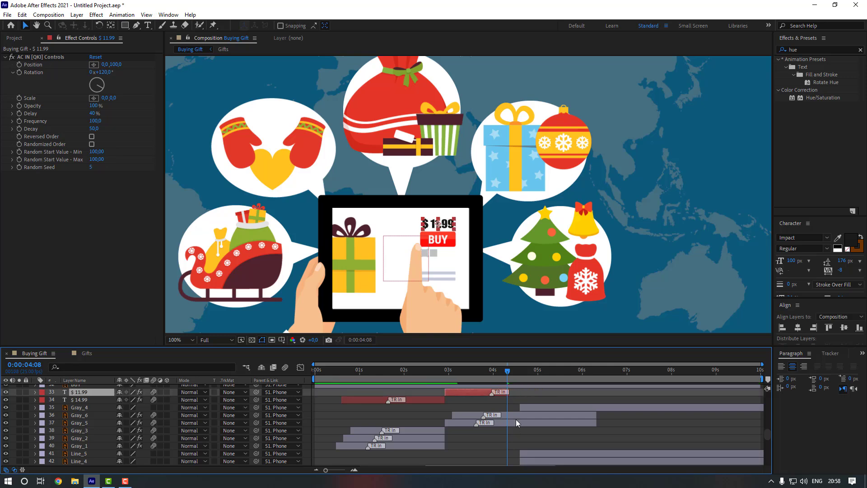
{"action": "left_click", "coordinate": [518, 416]}
{"action": "left_click", "coordinate": [517, 423], "text": "shift"}
{"action": "left_click_drag", "start_coordinate": [596, 424], "coordinate": [511, 422]}
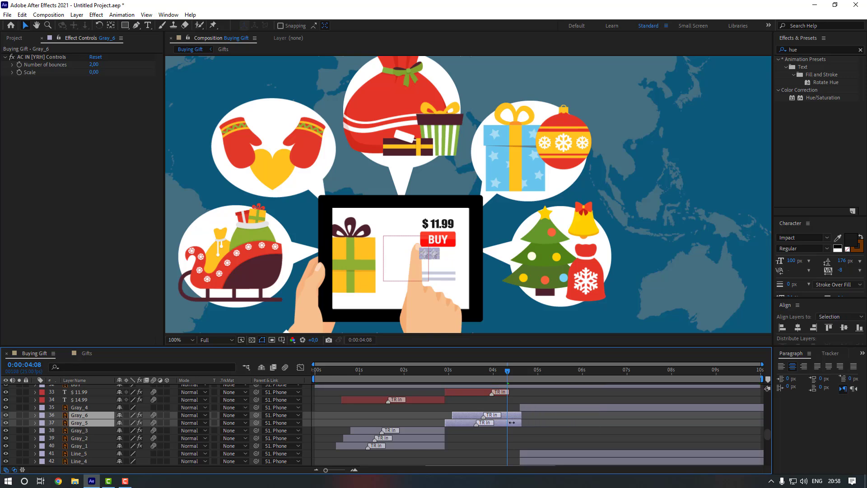
Trim the Line_7 and Line_6 layers to end at 0:00:04:08 and preview from 0:00:02:03
{"action": "scroll", "coordinate": [524, 423], "scroll_direction": "down", "scroll_amount": 3}
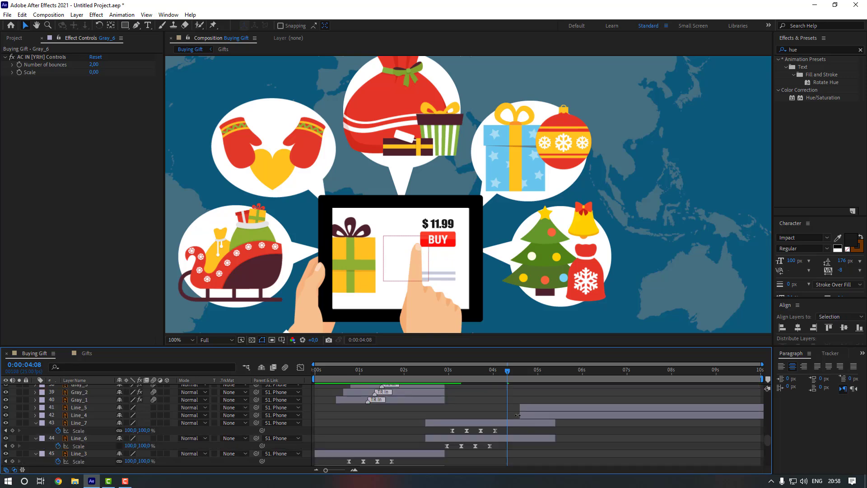
{"action": "left_click", "coordinate": [526, 424]}
{"action": "left_click", "coordinate": [515, 438], "text": "shift"}
{"action": "left_click_drag", "start_coordinate": [557, 421], "coordinate": [507, 422]}
{"action": "left_click", "coordinate": [527, 429]}
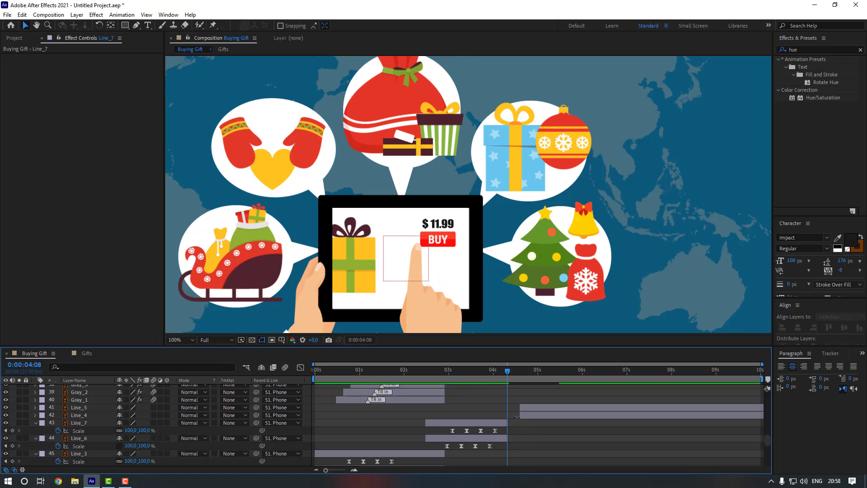
{"action": "scroll", "coordinate": [512, 416], "scroll_direction": "up", "scroll_amount": 1}
{"action": "left_click_drag", "start_coordinate": [482, 373], "coordinate": [405, 378]}
{"action": "key", "text": "space"}
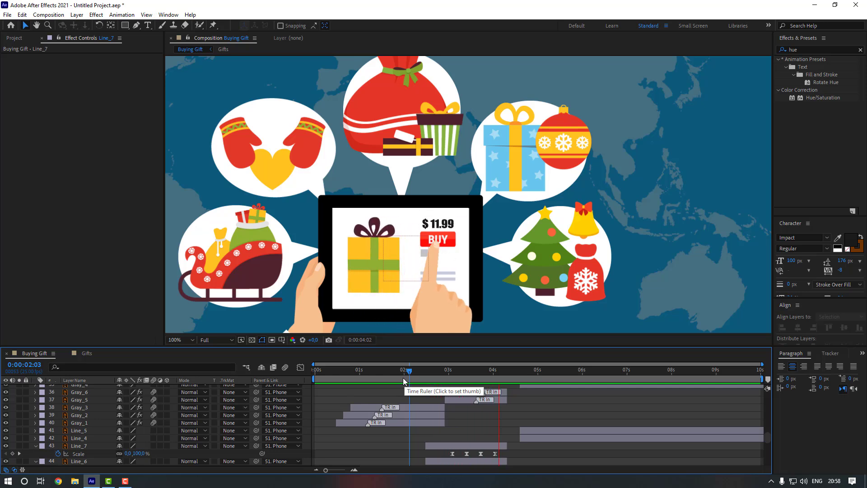
{"action": "key", "text": "space"}
Duplicate the Gray_1, Gray_2 and Gray_3 layers and move the copies directly below Gray_4
{"action": "scroll", "coordinate": [479, 403], "scroll_direction": "up", "scroll_amount": 1}
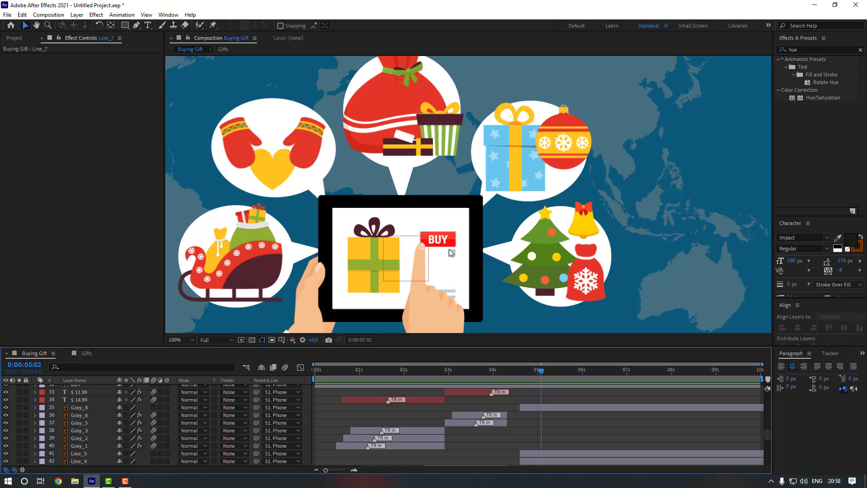
{"action": "left_click", "coordinate": [405, 445]}
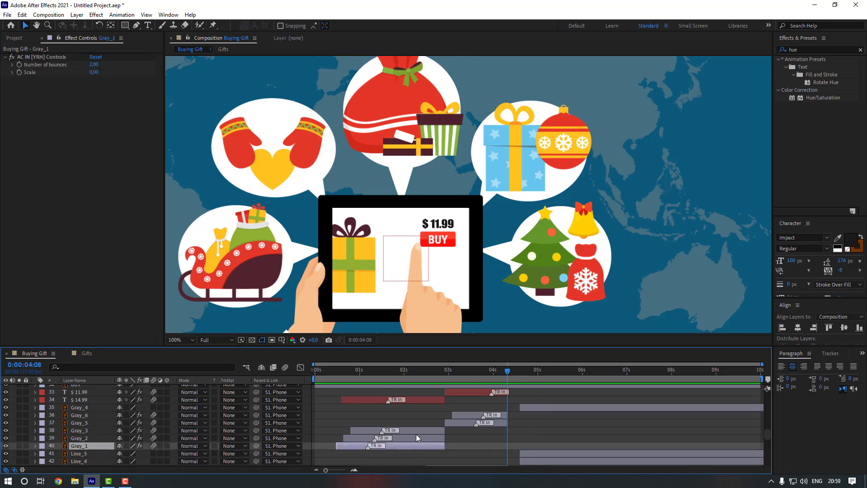
{"action": "left_click", "coordinate": [418, 430], "text": "shift"}
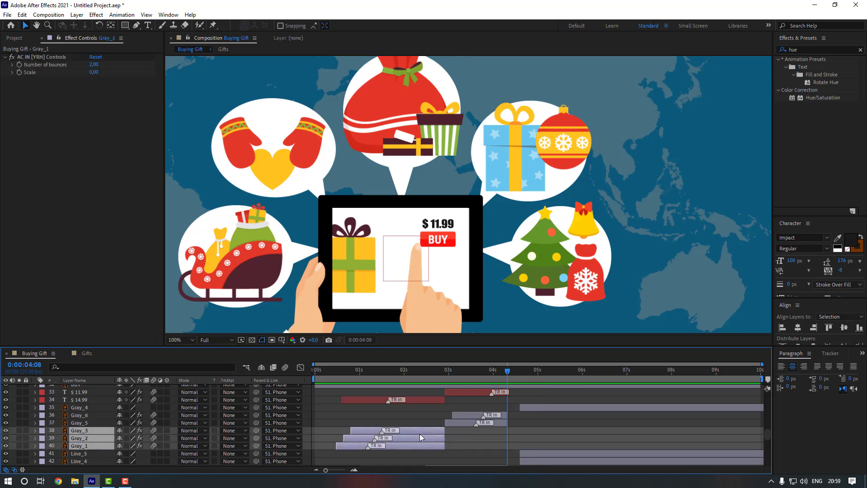
{"action": "key", "text": "ctrl+d"}
{"action": "left_click_drag", "start_coordinate": [103, 432], "coordinate": [102, 411]}
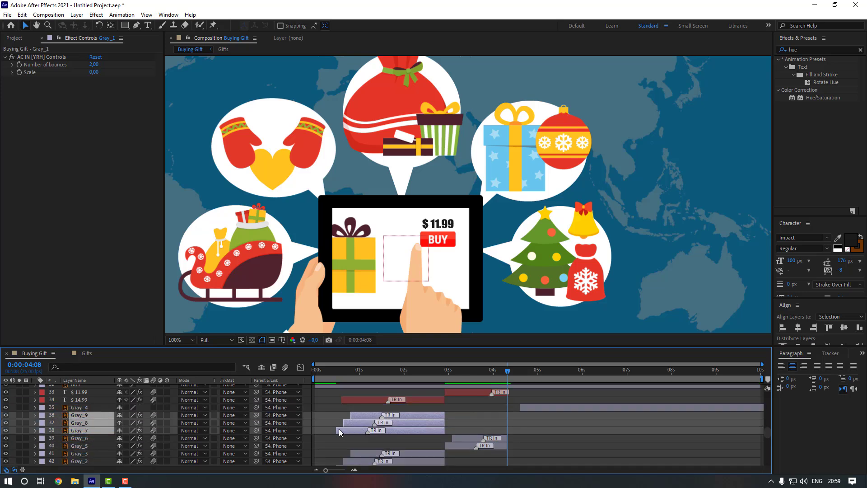
Shift Gray_7, Gray_8 and Gray_9 so that Gray_7 starts at 0:00:04:08, and extend all three to the composition's end
{"action": "left_click_drag", "start_coordinate": [338, 429], "coordinate": [510, 429]}
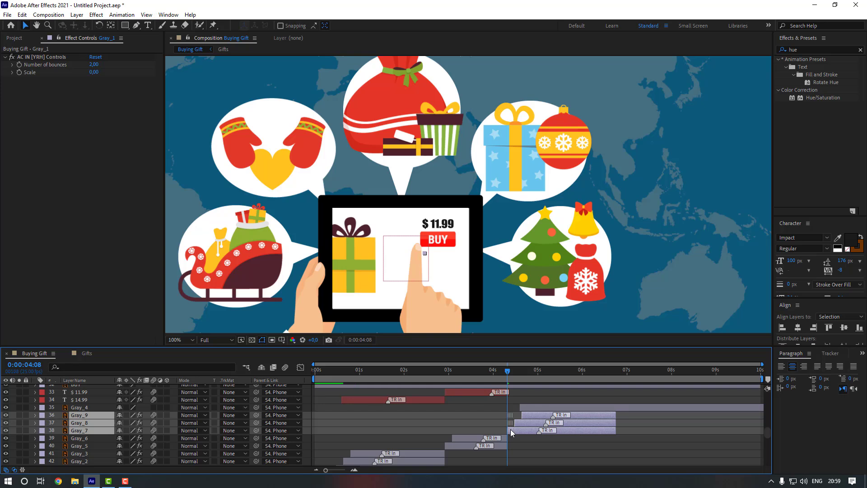
{"action": "left_click_drag", "start_coordinate": [615, 419], "coordinate": [804, 417]}
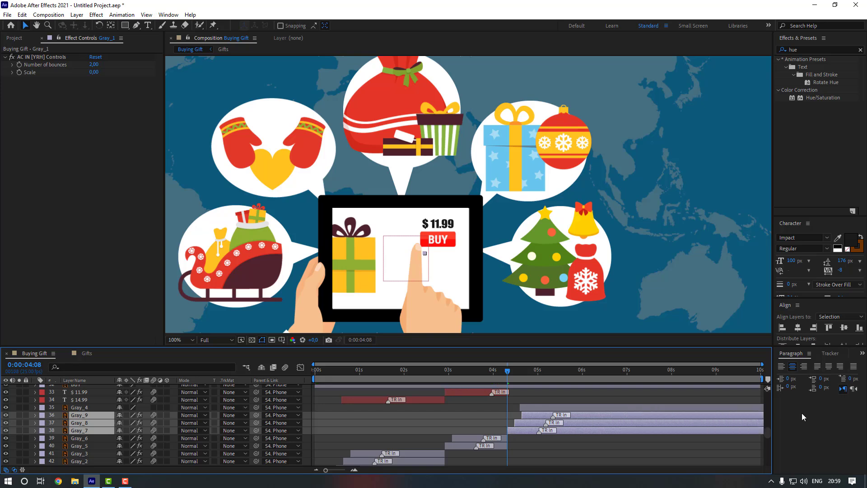
{"action": "left_click", "coordinate": [619, 454]}
Preview the gray details' third appearance from 0:00:04:08 and again from 0:00:03:24
{"action": "key", "text": "space"}
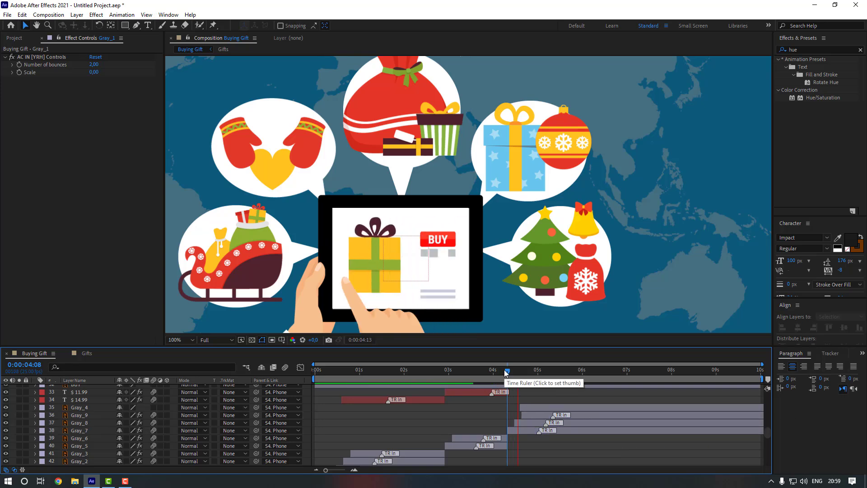
{"action": "key", "text": "space"}
{"action": "left_click_drag", "start_coordinate": [506, 373], "coordinate": [492, 374]}
{"action": "key", "text": "space"}
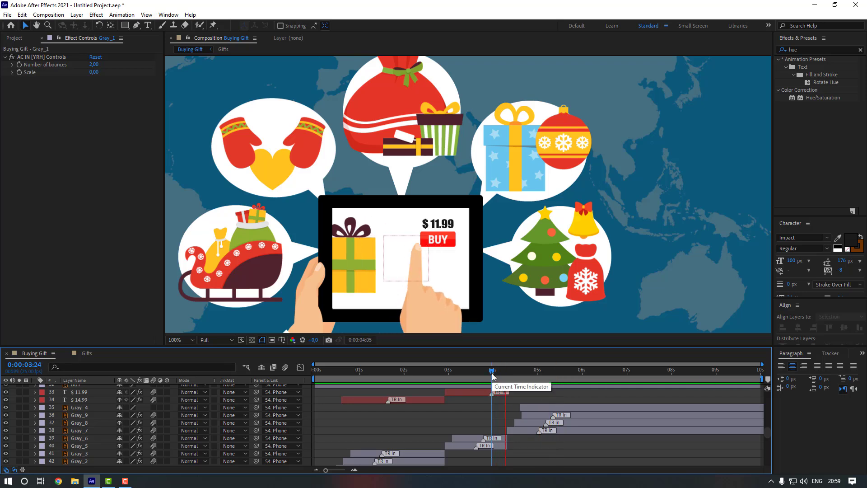
Apply the Animation Composer 2D-layer transition Overshoot Scale From Anchor Point to the Gray_4 layer as an In animation
{"action": "left_click", "coordinate": [532, 408]}
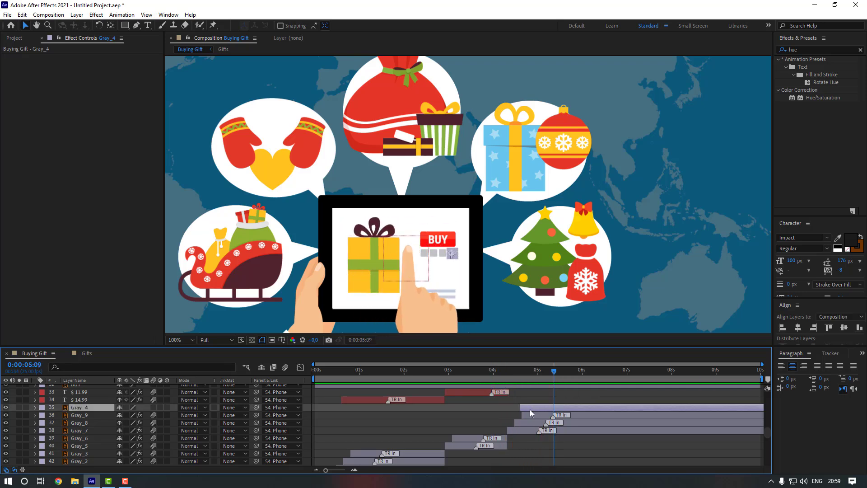
{"action": "left_click", "coordinate": [168, 15]}
{"action": "left_click", "coordinate": [233, 60]}
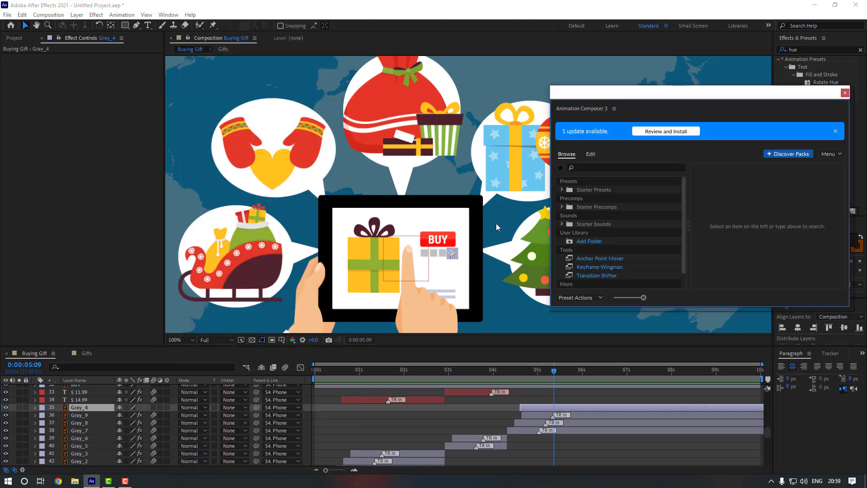
{"action": "left_click", "coordinate": [563, 190]}
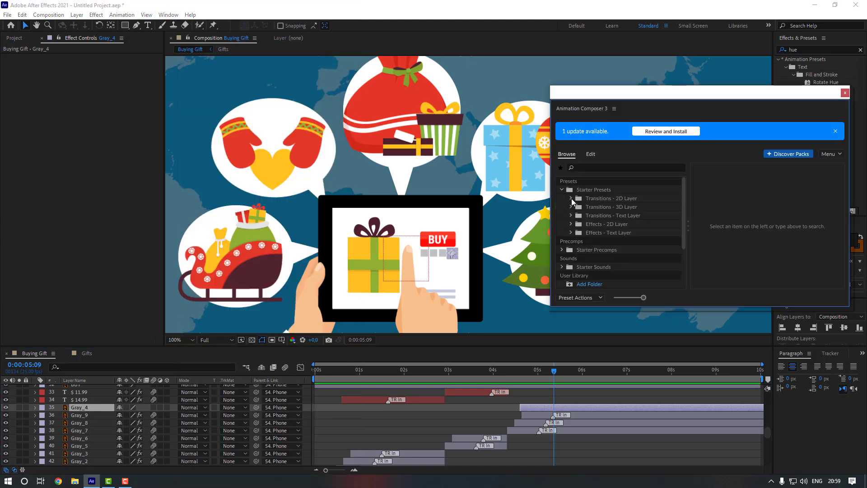
{"action": "left_click", "coordinate": [571, 199]}
{"action": "left_click", "coordinate": [635, 276]}
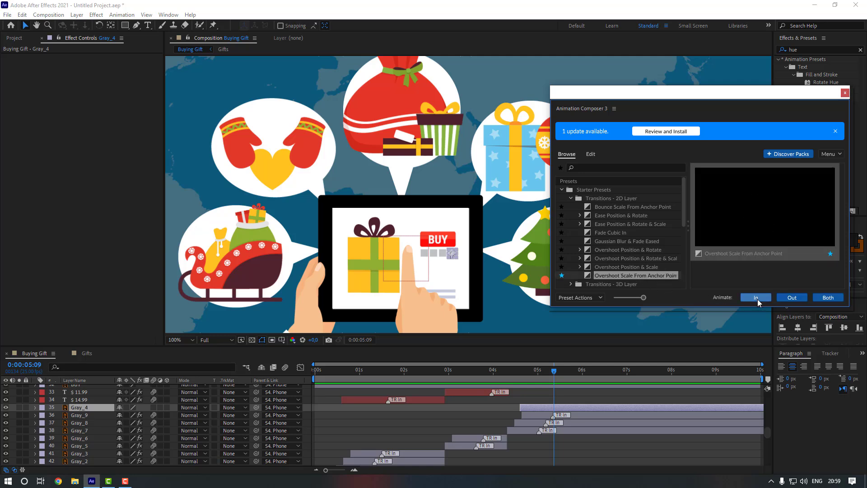
{"action": "left_click", "coordinate": [758, 300]}
{"action": "left_click", "coordinate": [845, 93]}
Shift Gray_4 slightly so that it starts just after Gray_9, and preview from 0:00:04:02
{"action": "left_click_drag", "start_coordinate": [529, 407], "coordinate": [534, 407]}
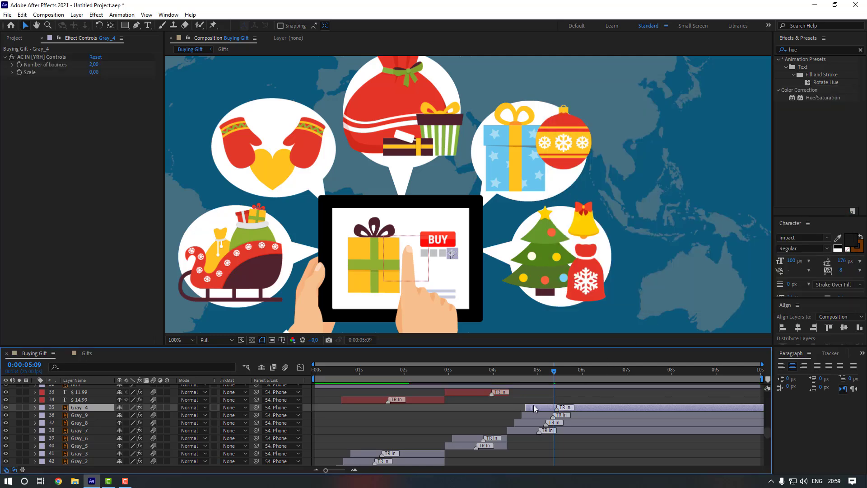
{"action": "left_click", "coordinate": [527, 397]}
{"action": "left_click_drag", "start_coordinate": [515, 375], "coordinate": [496, 379]}
{"action": "key", "text": "space"}
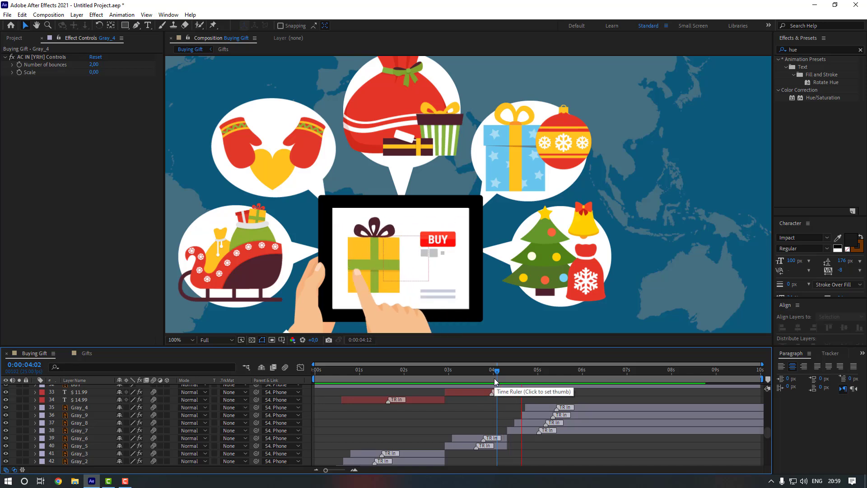
Duplicate the $ 11.99 text layer, start the copy at 0:00:04:08 and extend it to the composition's end
{"action": "left_click", "coordinate": [470, 392]}
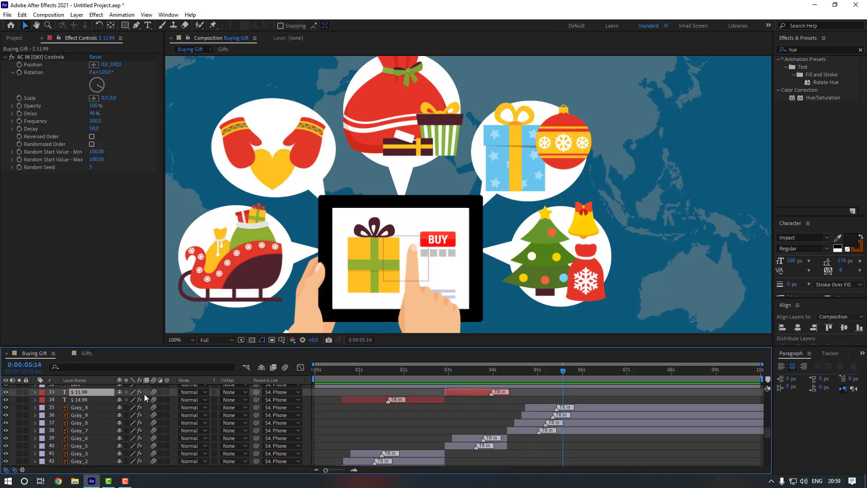
{"action": "key", "text": "ctrl+d"}
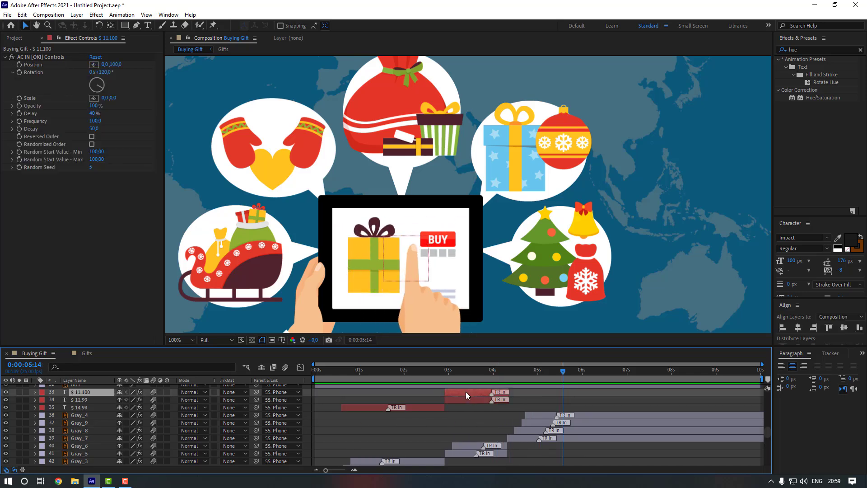
{"action": "left_click_drag", "start_coordinate": [466, 392], "coordinate": [764, 395]}
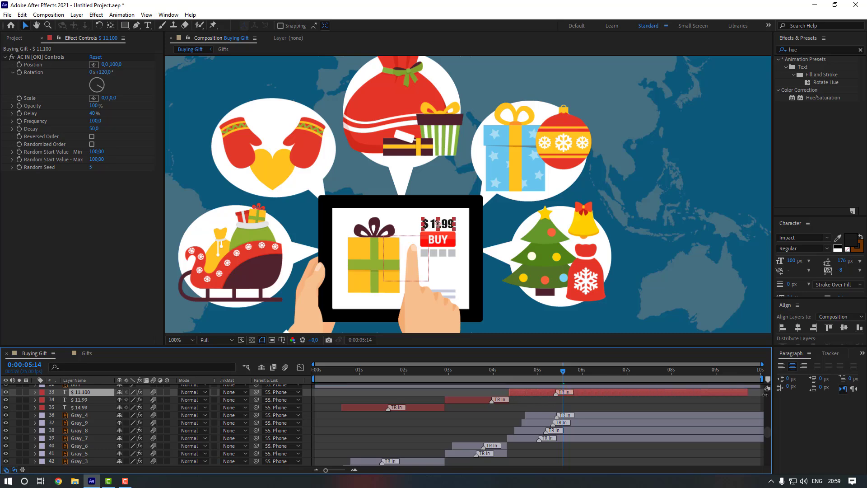
Change the duplicated price text to $ 13.99 and preview the price animation from 0:00:03:03
{"action": "key", "text": "ctrl+t"}
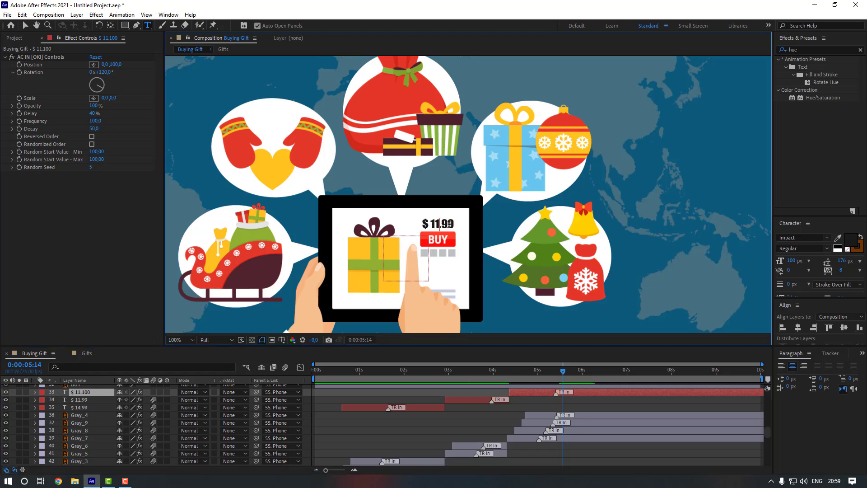
{"action": "left_click", "coordinate": [440, 223]}
{"action": "key", "text": "BackSpace"}
{"action": "type", "text": "3"}
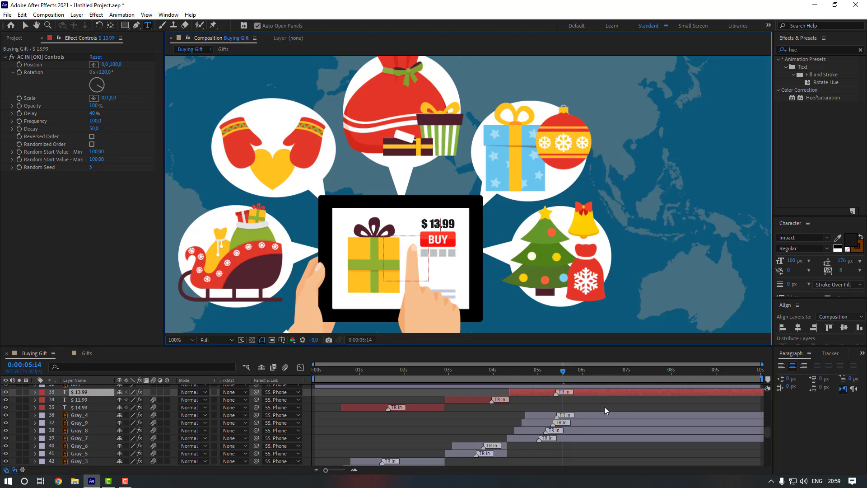
{"action": "left_click", "coordinate": [605, 411]}
{"action": "key", "text": "space"}
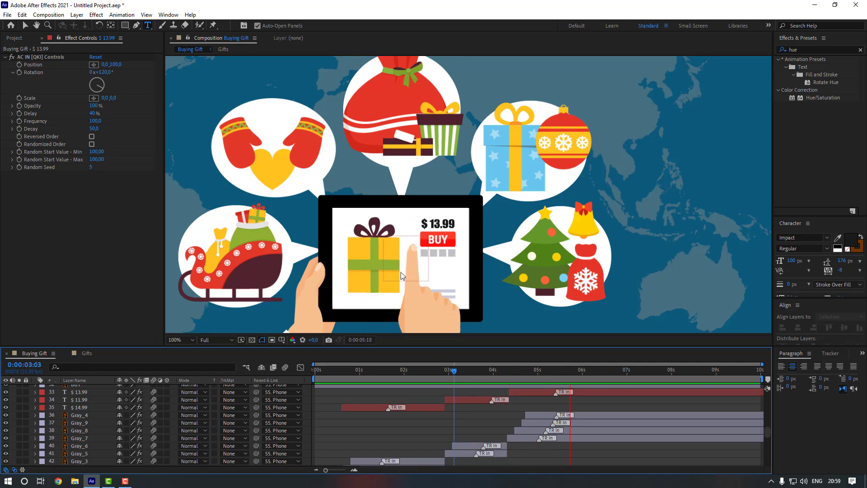
{"action": "key", "text": "space"}
Duplicate the Line_1, Line_2 and Line_3 layers and move the copies directly below Line_4
{"action": "scroll", "coordinate": [494, 396], "scroll_direction": "down", "scroll_amount": 4}
{"action": "left_click", "coordinate": [496, 406]}
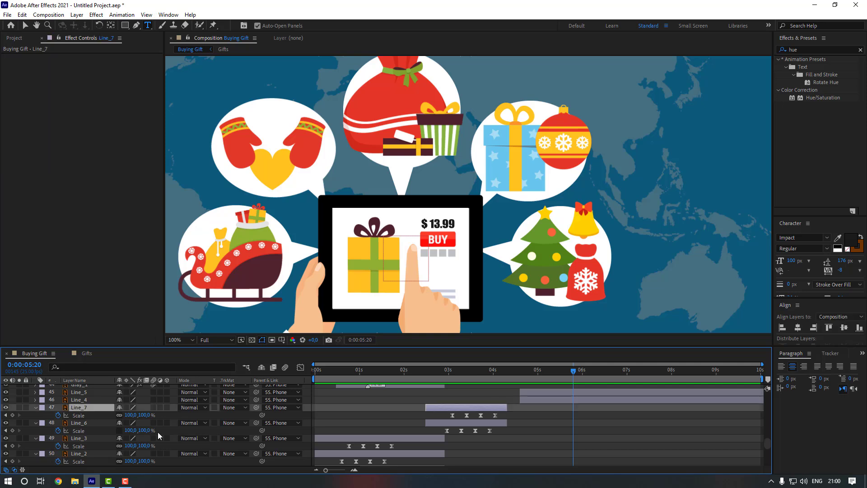
{"action": "left_click", "coordinate": [92, 424]}
{"action": "scroll", "coordinate": [93, 427], "scroll_direction": "down", "scroll_amount": 1}
{"action": "left_click", "coordinate": [94, 445]}
{"action": "left_click", "coordinate": [93, 430], "text": "shift"}
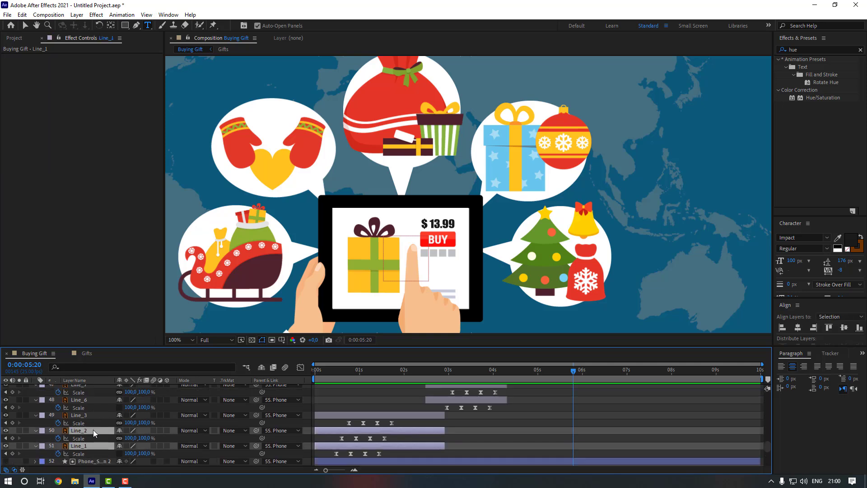
{"action": "left_click", "coordinate": [94, 418], "text": "shift"}
{"action": "key", "text": "ctrl+d"}
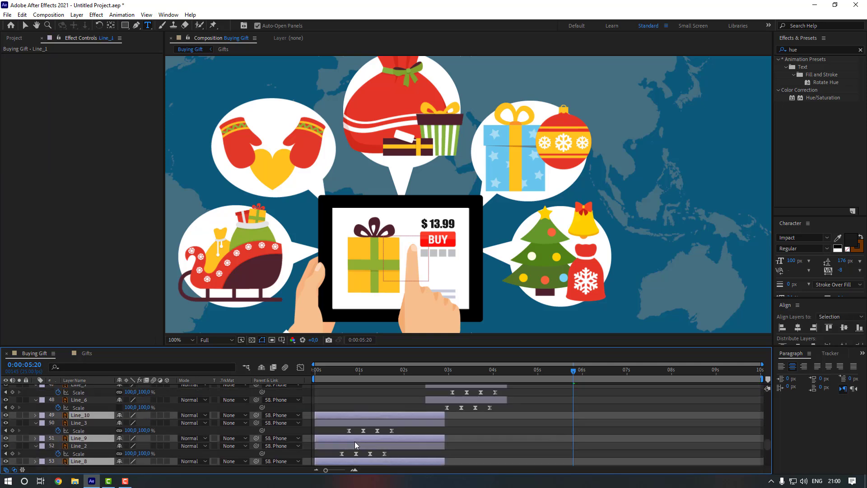
{"action": "scroll", "coordinate": [354, 440], "scroll_direction": "up", "scroll_amount": 1}
{"action": "left_click_drag", "start_coordinate": [86, 438], "coordinate": [91, 407]}
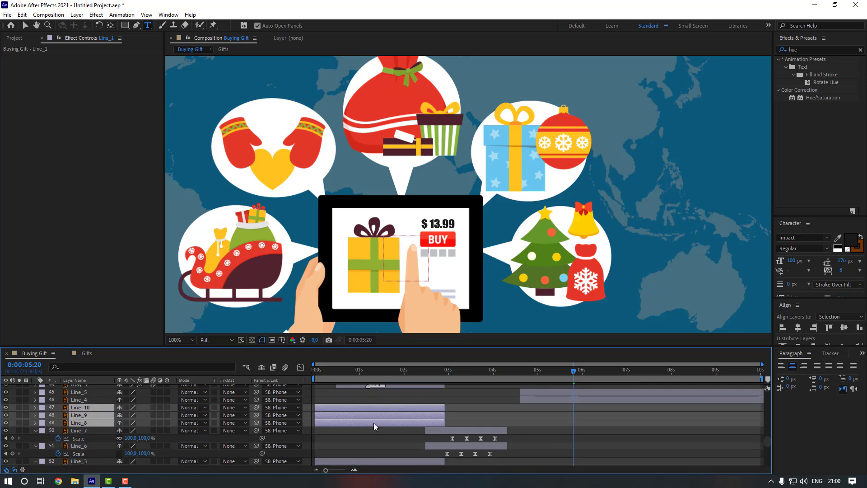
Shift Line_8, Line_9 and Line_10 to start at about 0:00:03:20, reveal their keyframes and extend all three to the composition's end
{"action": "left_click_drag", "start_coordinate": [331, 420], "coordinate": [484, 419]}
{"action": "key", "text": "u"}
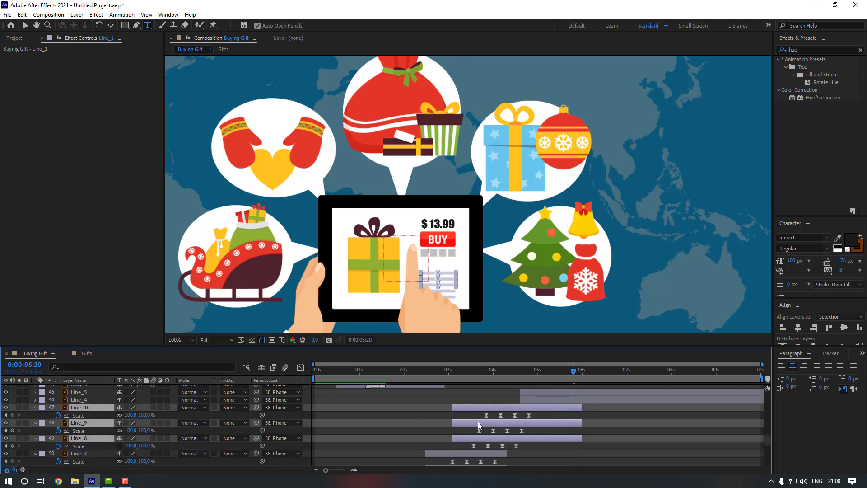
{"action": "scroll", "coordinate": [455, 435], "scroll_direction": "down", "scroll_amount": 1}
{"action": "left_click_drag", "start_coordinate": [467, 414], "coordinate": [499, 414]}
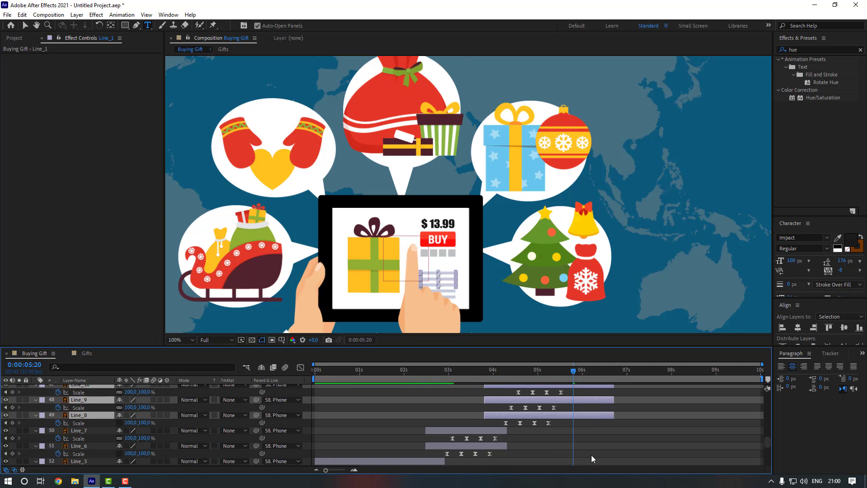
{"action": "scroll", "coordinate": [596, 443], "scroll_direction": "up", "scroll_amount": 1}
{"action": "left_click_drag", "start_coordinate": [615, 411], "coordinate": [763, 410]}
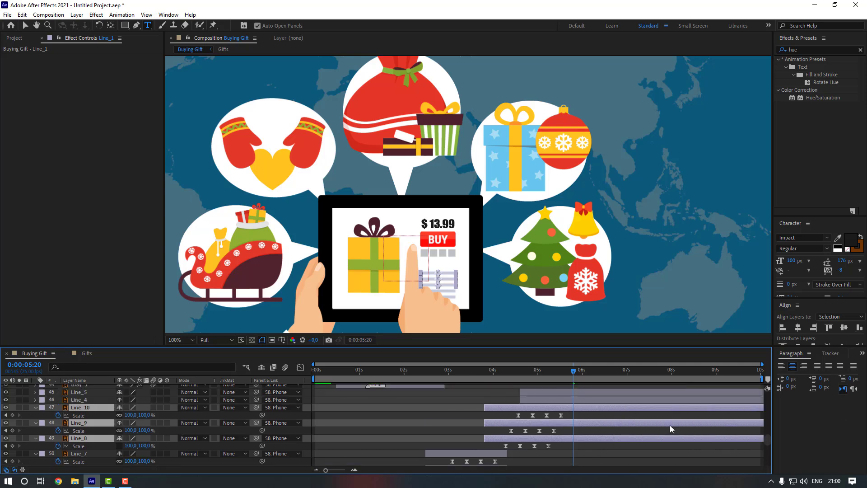
Copy Line_8's Scale keyframes to Line_4 at 0:00:04:18 and to Line_5 at 0:00:04:21, and preview the result
{"action": "left_click", "coordinate": [566, 448]}
{"action": "left_click_drag", "start_coordinate": [565, 445], "coordinate": [503, 452]}
{"action": "left_click", "coordinate": [540, 400]}
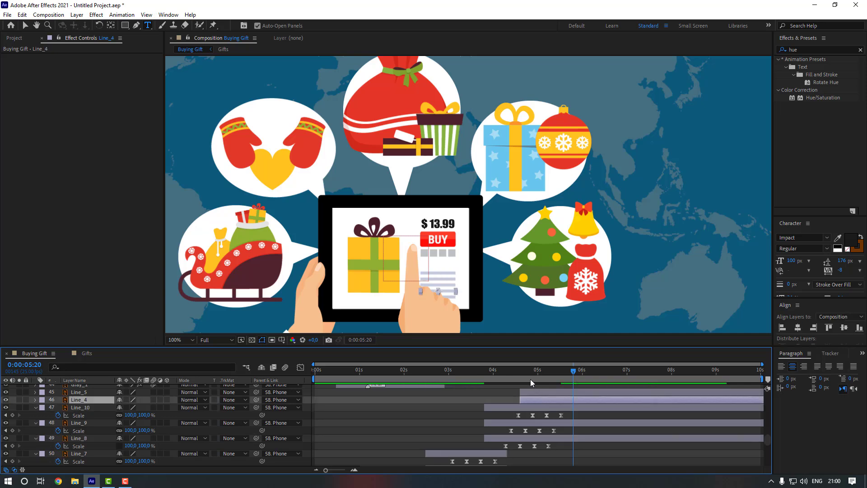
{"action": "left_click", "coordinate": [526, 375]}
{"action": "key", "text": "ctrl+v"}
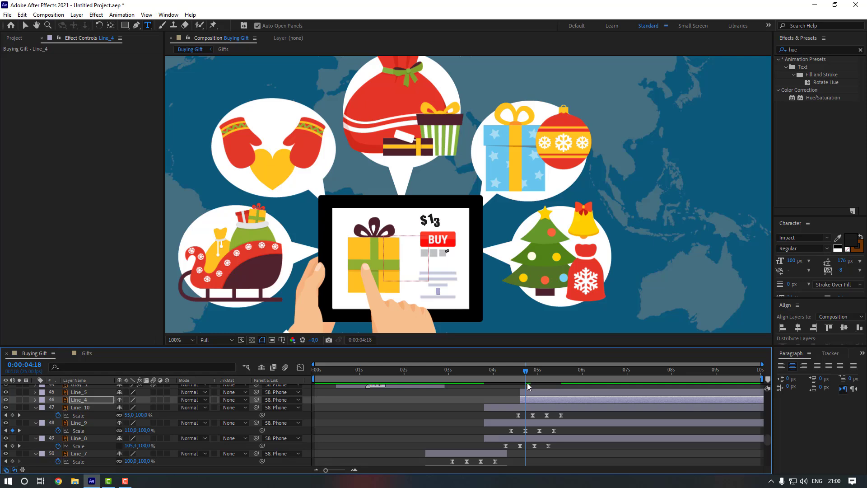
{"action": "key", "text": "u"}
{"action": "left_click_drag", "start_coordinate": [528, 373], "coordinate": [533, 373]}
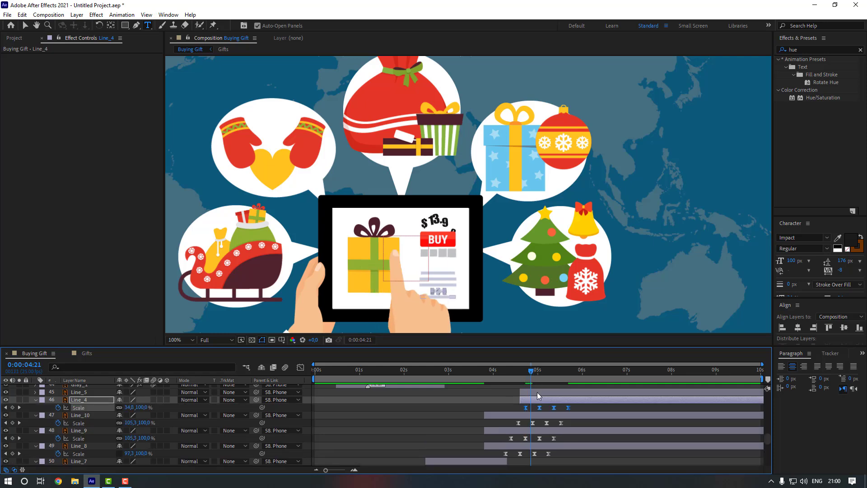
{"action": "left_click", "coordinate": [537, 392]}
{"action": "key", "text": "ctrl+v"}
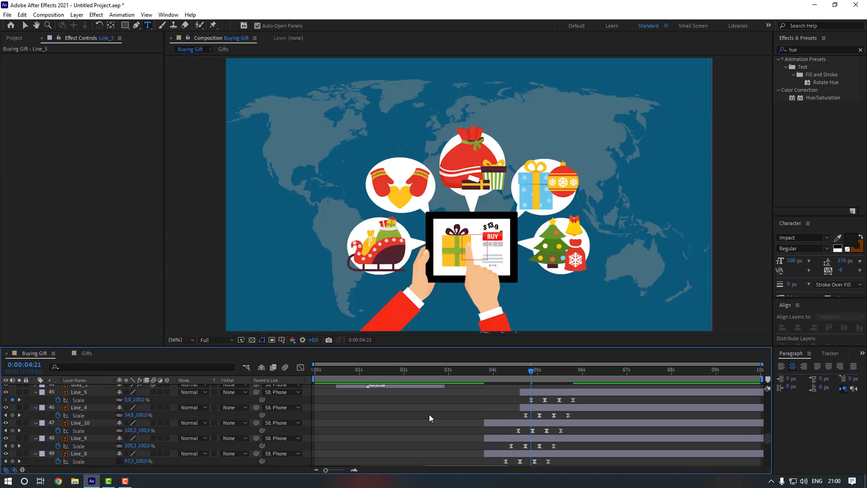
{"action": "key", "text": "space"}
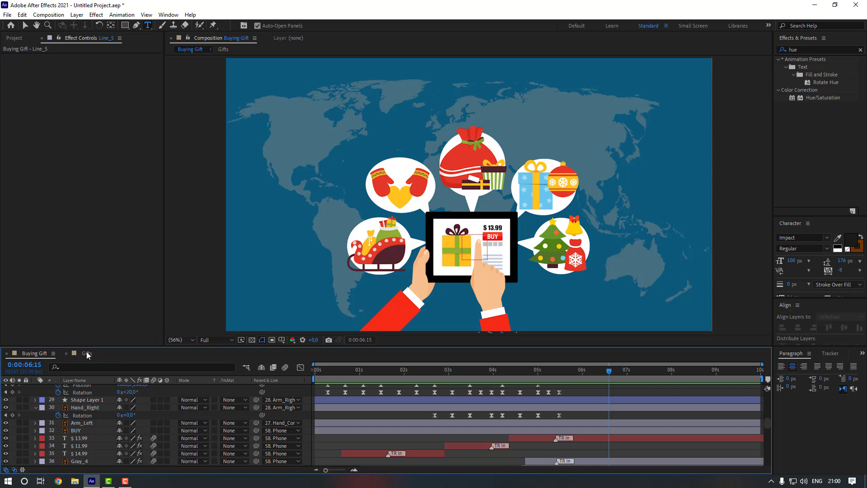
Apply the Hue/Saturation effect to the Gift 2 layer in the Gifts composition
{"action": "left_click", "coordinate": [86, 354]}
{"action": "left_click", "coordinate": [810, 50]}
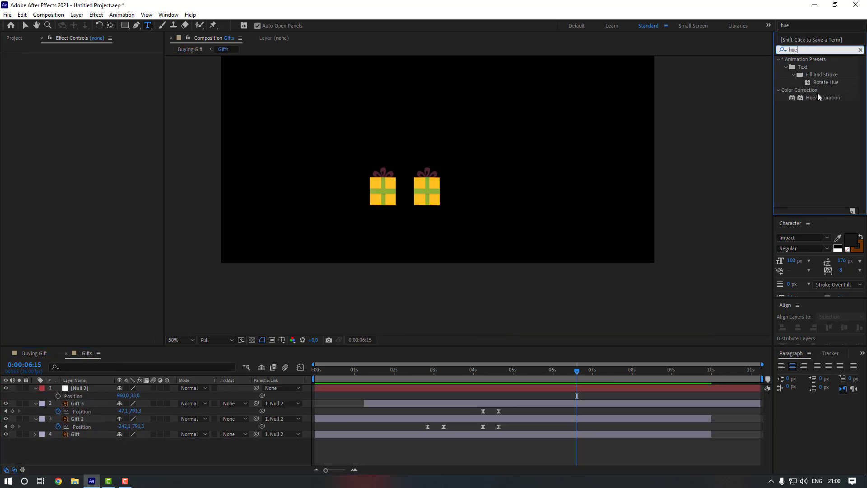
{"action": "left_click_drag", "start_coordinate": [819, 97], "coordinate": [778, 130]}
{"action": "left_click_drag", "start_coordinate": [193, 363], "coordinate": [84, 419]}
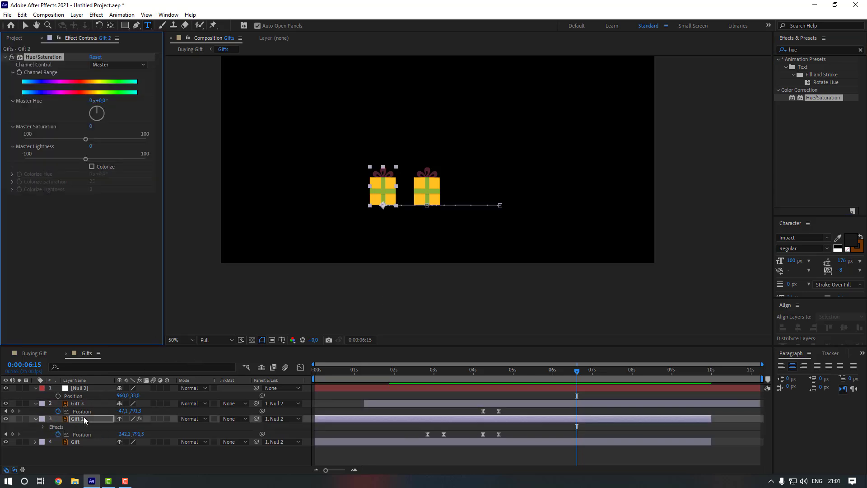
At 0:00:03:19, colorize Gift 2 green with Colorize Hue 118°, Colorize Saturation 42 and Colorize Lightness -5
{"action": "left_click_drag", "start_coordinate": [493, 376], "coordinate": [465, 378]}
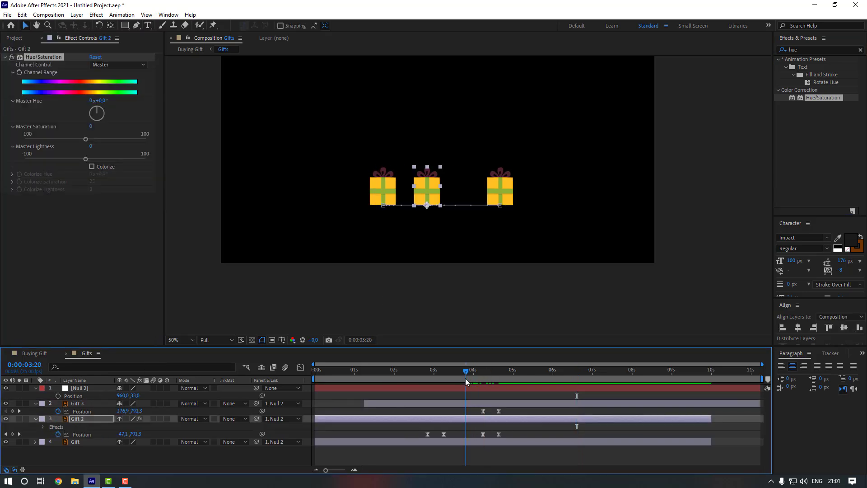
{"action": "left_click", "coordinate": [126, 66]}
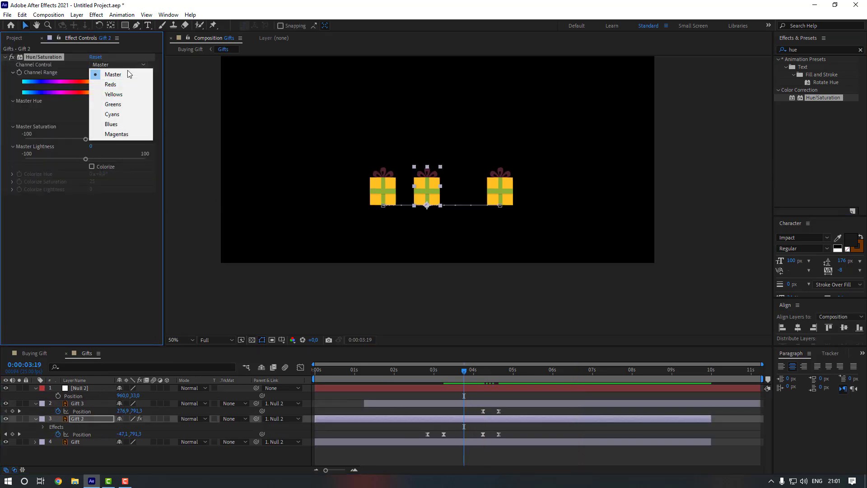
{"action": "left_click", "coordinate": [136, 99]}
{"action": "left_click", "coordinate": [92, 166]}
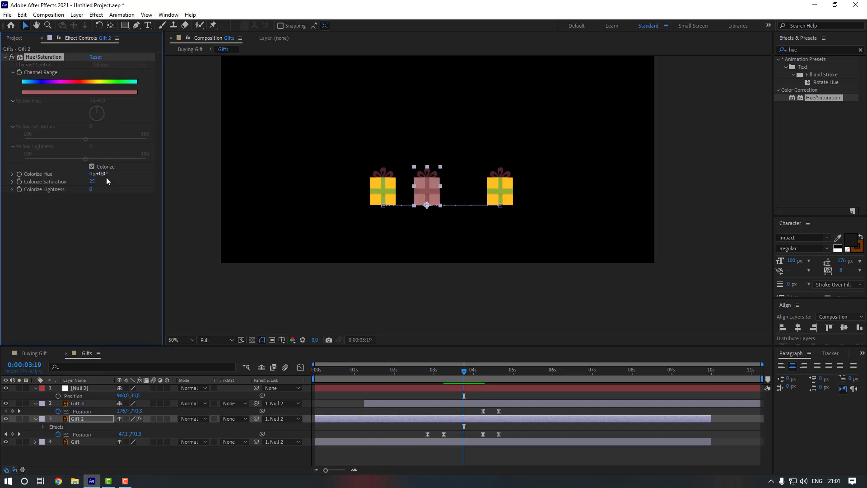
{"action": "left_click_drag", "start_coordinate": [101, 174], "coordinate": [123, 174]}
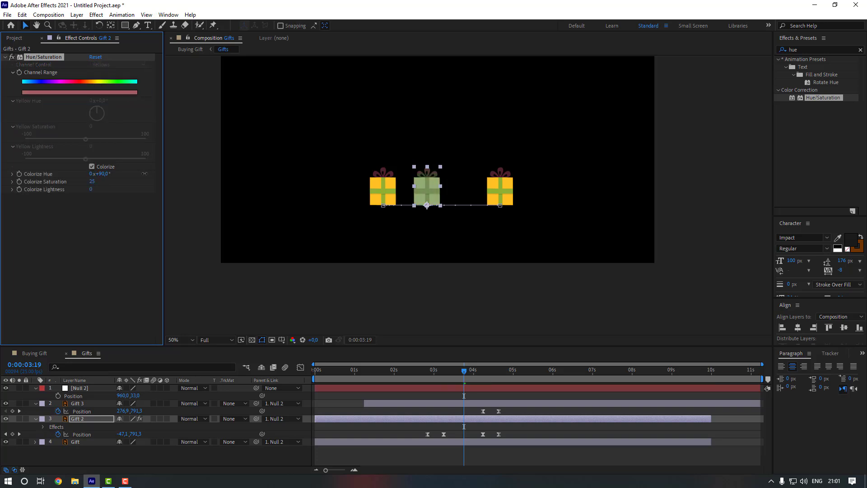
{"action": "left_click_drag", "start_coordinate": [92, 182], "coordinate": [100, 182]}
{"action": "left_click_drag", "start_coordinate": [92, 190], "coordinate": [91, 190]}
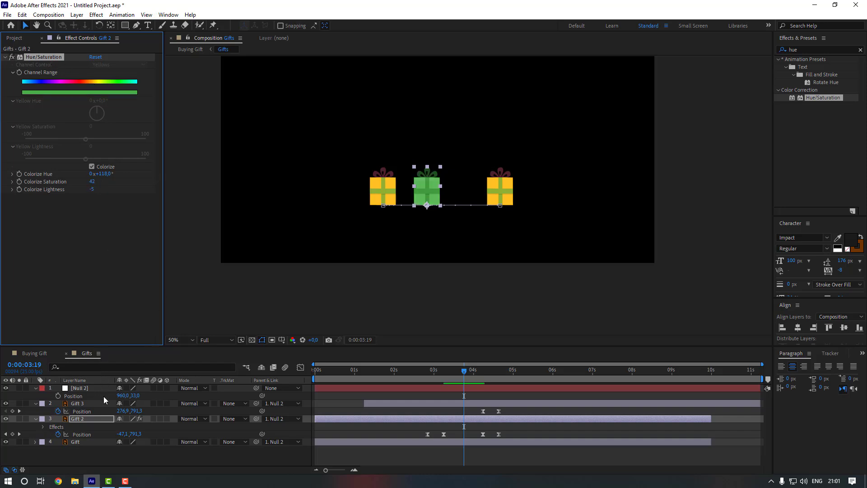
Copy Gift 2's Hue/Saturation effect to Gift 3 and make that gift blue with a Colorize Hue of -136°
{"action": "left_click", "coordinate": [79, 404]}
{"action": "key", "text": "ctrl+v"}
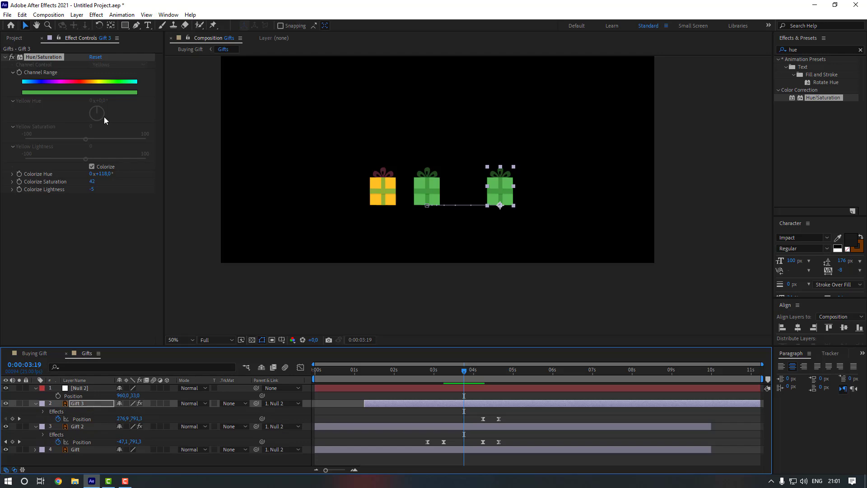
{"action": "left_click_drag", "start_coordinate": [104, 174], "coordinate": [12, 198]}
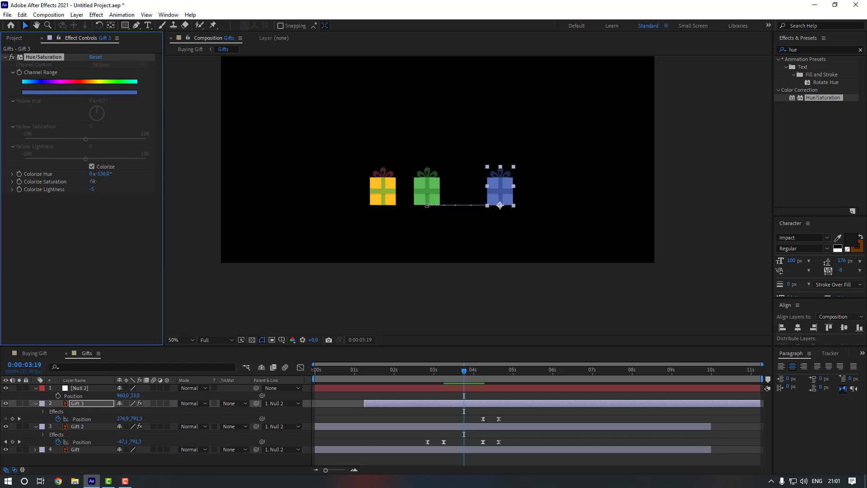
Preview the recolored gifts in the Buying Gift composition from 0:00:03:19
{"action": "left_click", "coordinate": [34, 353]}
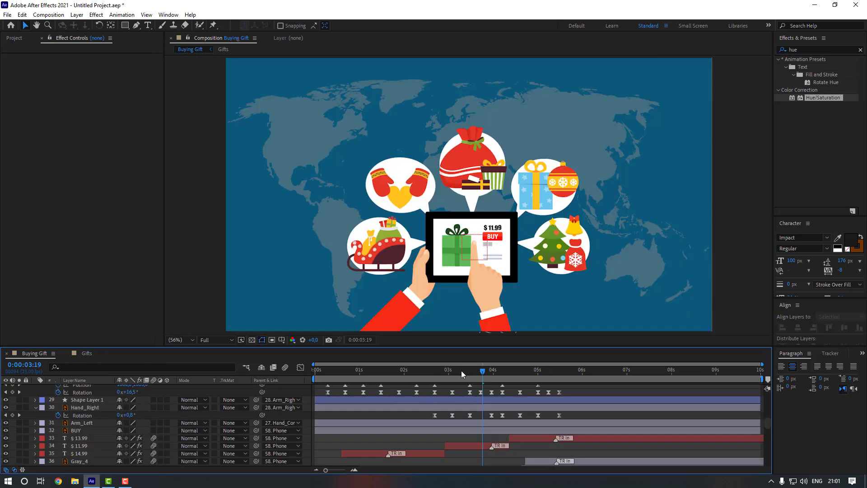
{"action": "key", "text": "space"}
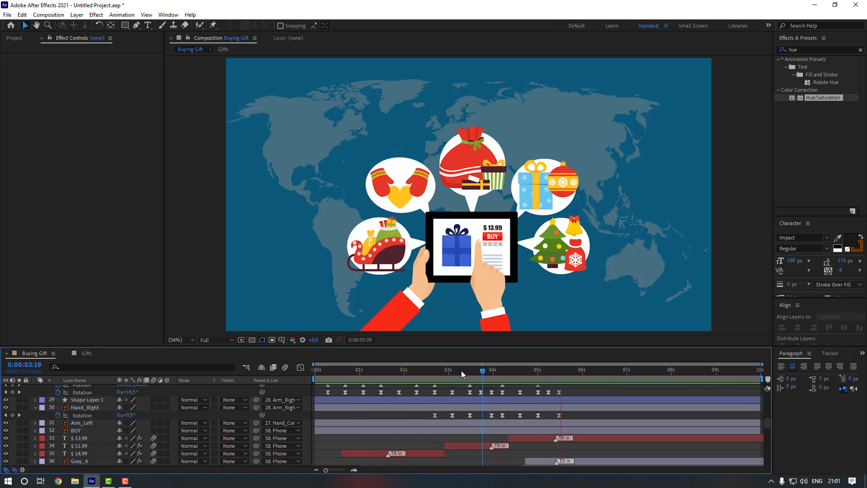
Keyframe Arm_Right 2's position at 0:00:05:12, then set its position to 1165, 1070 and rotation to 27° at 0:00:05:22
{"action": "key", "text": "space"}
{"action": "scroll", "coordinate": [415, 439], "scroll_direction": "up", "scroll_amount": 2}
{"action": "key", "text": "j"}
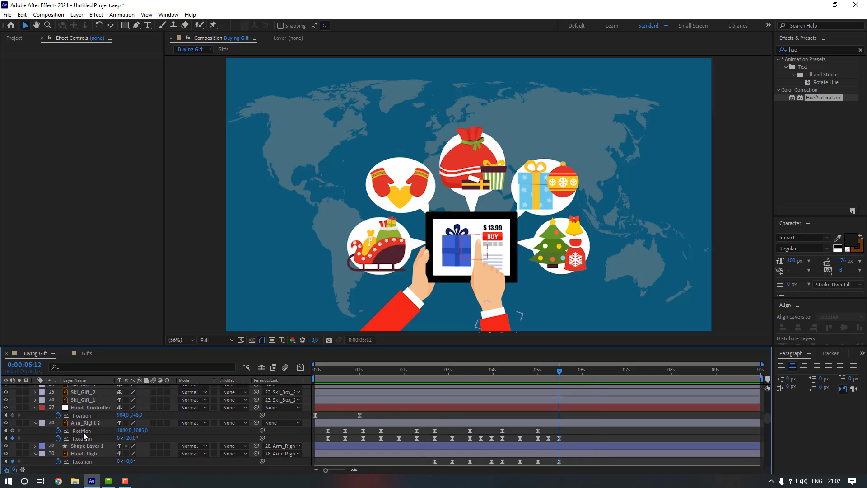
{"action": "left_click", "coordinate": [12, 430]}
{"action": "key", "text": "shift+Page_Down"}
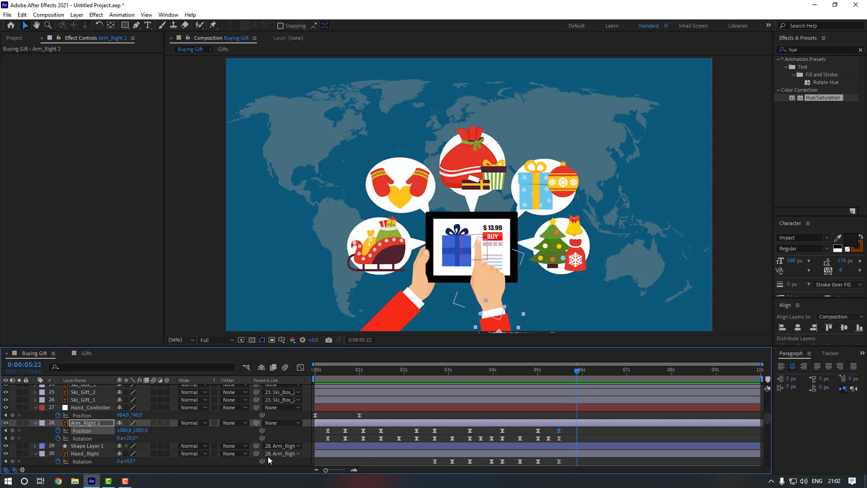
{"action": "left_click_drag", "start_coordinate": [530, 322], "coordinate": [506, 312]}
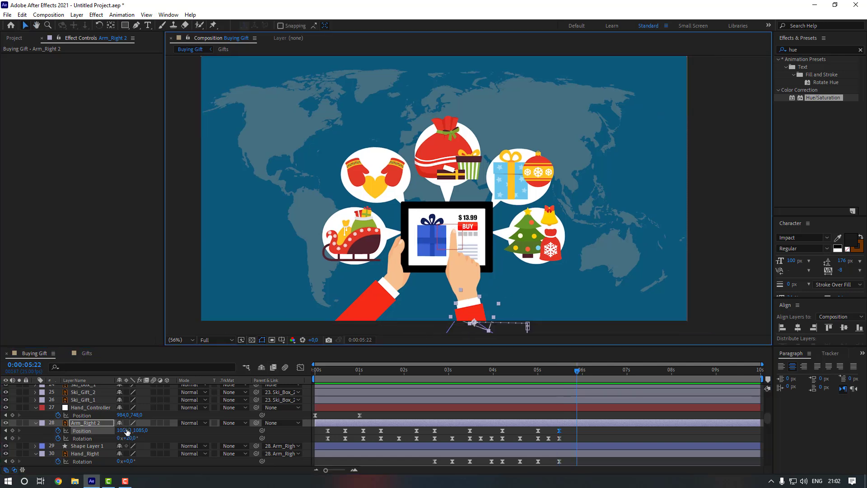
{"action": "mouse_move", "coordinate": [126, 431]}
{"action": "left_mouse_down"}
{"action": "mouse_move", "coordinate": [153, 431]}
{"action": "mouse_move", "coordinate": [125, 434]}
{"action": "mouse_move", "coordinate": [134, 431]}
{"action": "mouse_move", "coordinate": [132, 439]}
{"action": "left_mouse_up"}
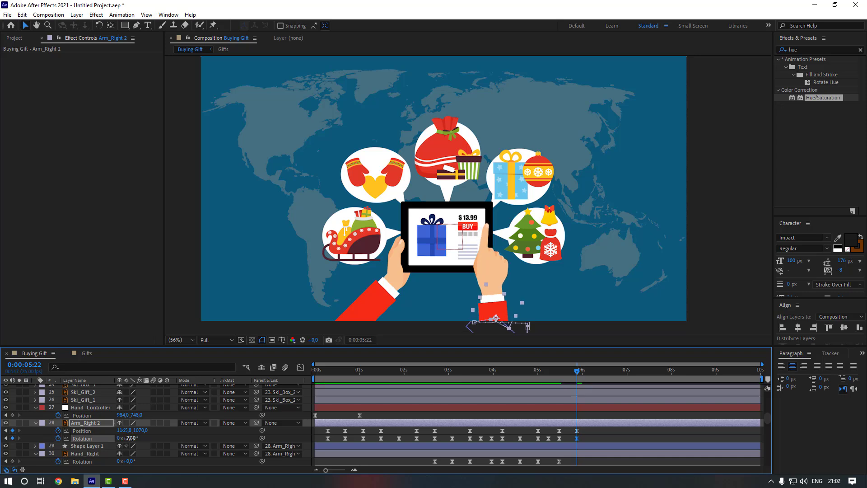
Keyframe Arm_Right 2's rotation at 13° at 0:00:06:07 and at 20° at 0:00:06:17
{"action": "key", "text": "space"}
{"action": "left_click_drag", "start_coordinate": [131, 438], "coordinate": [127, 440]}
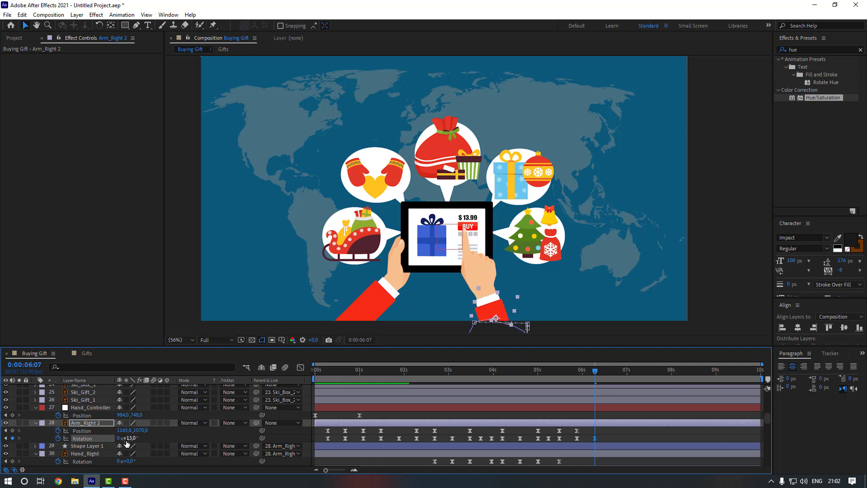
{"action": "key", "text": "space"}
{"action": "left_click", "coordinate": [129, 438]}
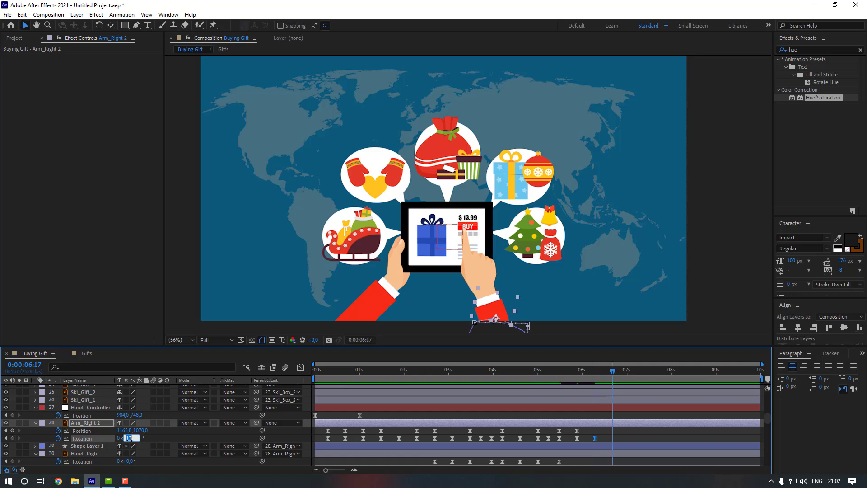
{"action": "type", "text": "24"}
{"action": "key", "text": "Return"}
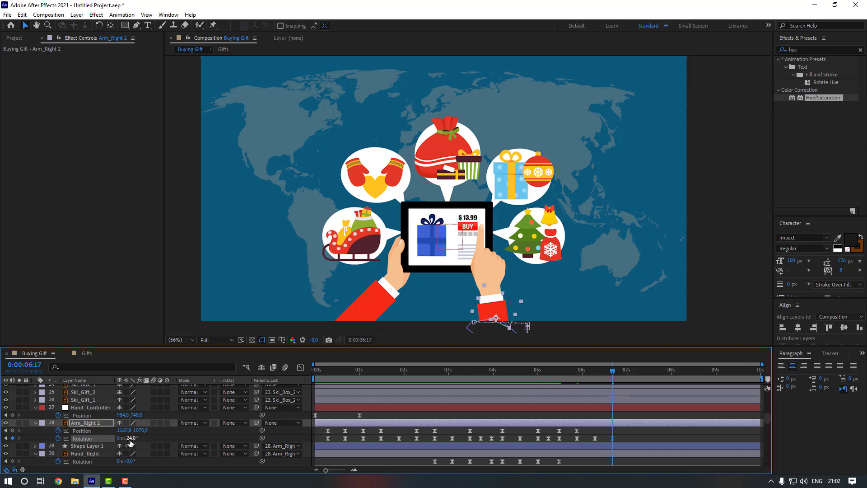
{"action": "left_click_drag", "start_coordinate": [129, 439], "coordinate": [129, 438]}
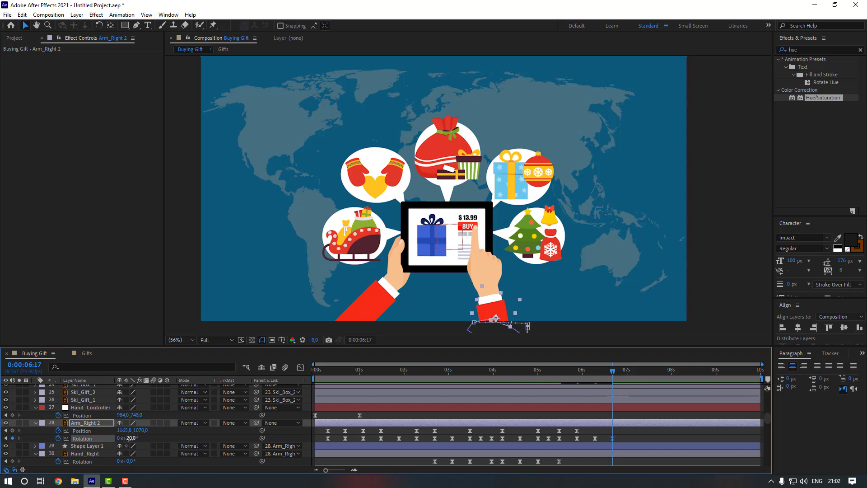
Keyframe Arm_Right 2's rotation at 18° ten frames further on and 19° at 0:00:07:12, and preview from 0:00:05:03
{"action": "key", "text": "space"}
{"action": "type", "text": "18"}
{"action": "key", "text": "Return"}
{"action": "key", "text": "space"}
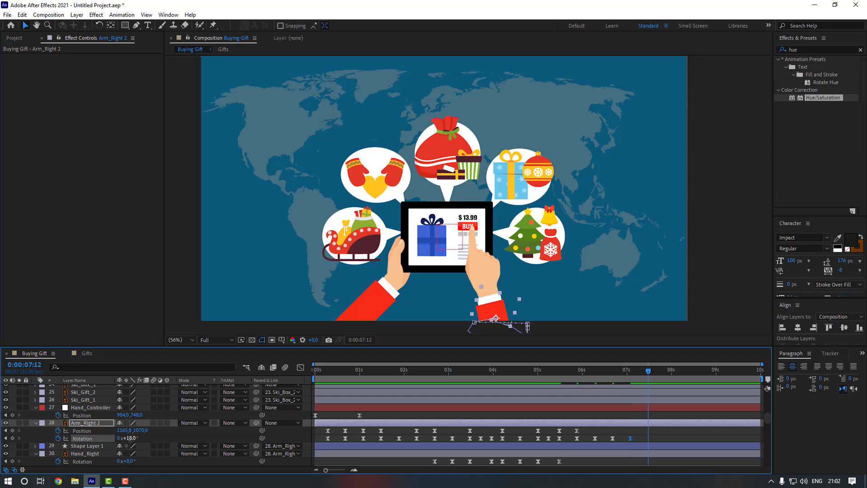
{"action": "key", "text": "Return"}
{"action": "left_click", "coordinate": [542, 370]}
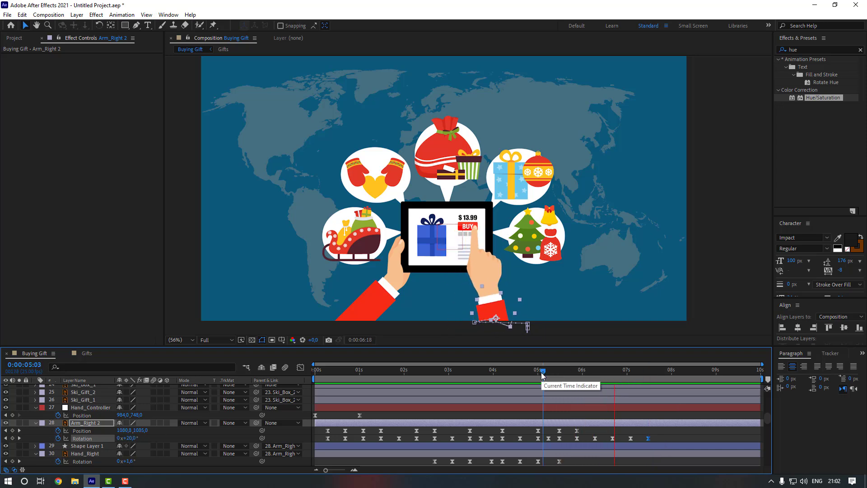
{"action": "key", "text": "space"}
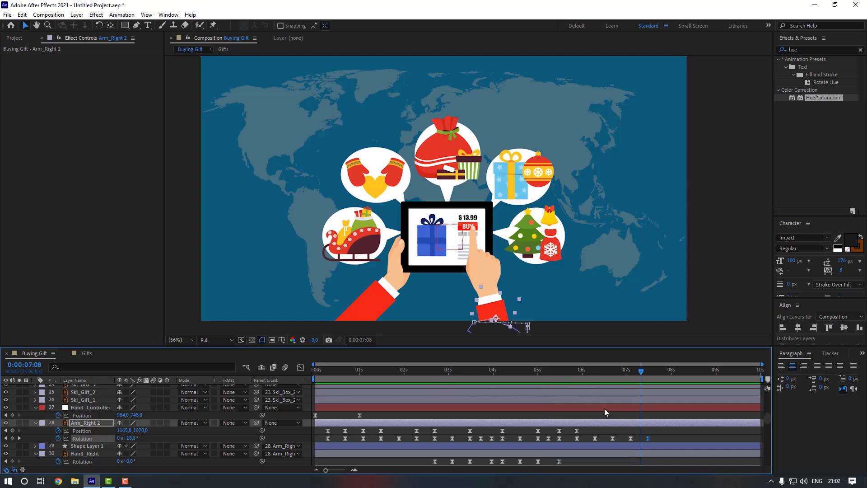
Compress Arm_Right 2's last four rotation keyframes to speed up the finger tap, and preview from 0:00:05:11
{"action": "left_click_drag", "start_coordinate": [666, 435], "coordinate": [581, 441]}
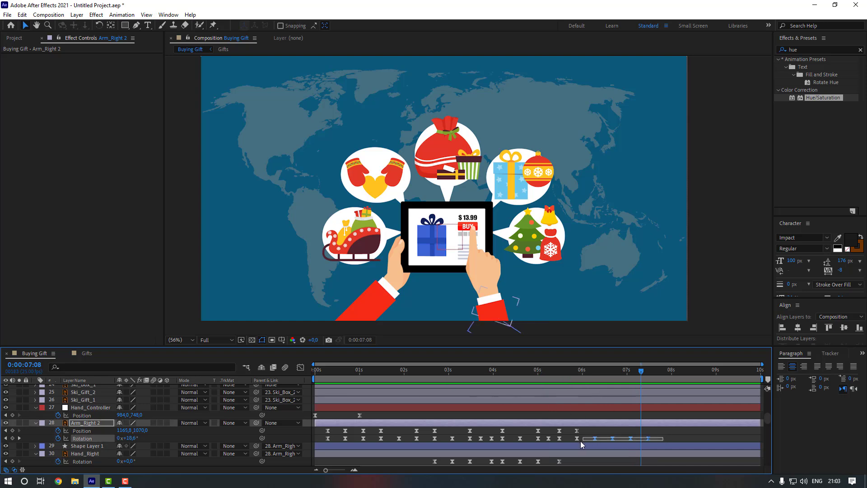
{"action": "left_click_drag", "start_coordinate": [650, 441], "coordinate": [631, 441]}
{"action": "left_click_drag", "start_coordinate": [572, 371], "coordinate": [559, 377]}
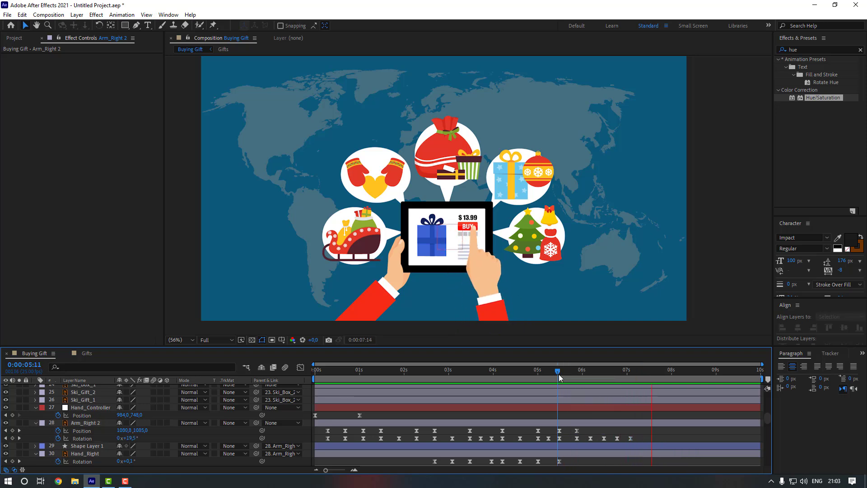
Delay Arm_Right 2's tapping keyframes to start at 0:00:06:06 and add position and rotation keyframes just before them
{"action": "left_click", "coordinate": [581, 373]}
{"action": "left_click_drag", "start_coordinate": [651, 430], "coordinate": [557, 439]}
{"action": "left_click", "coordinate": [572, 430]}
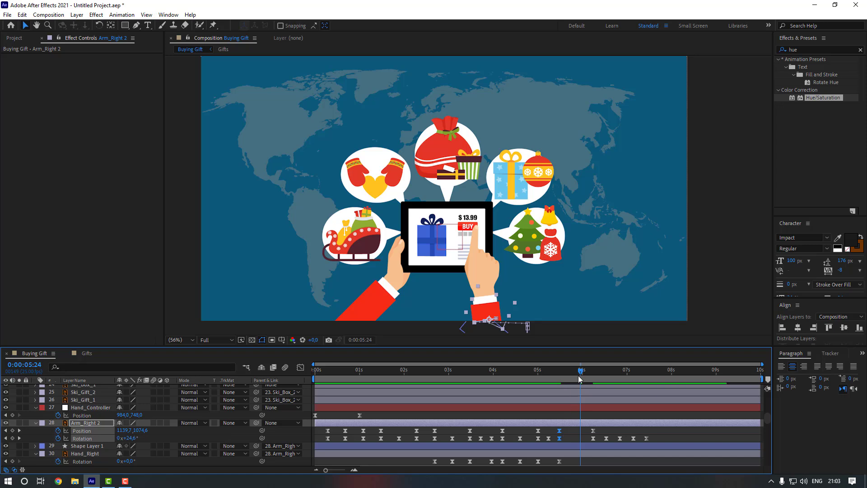
{"action": "left_click_drag", "start_coordinate": [579, 379], "coordinate": [515, 378]}
{"action": "left_click", "coordinate": [572, 438]}
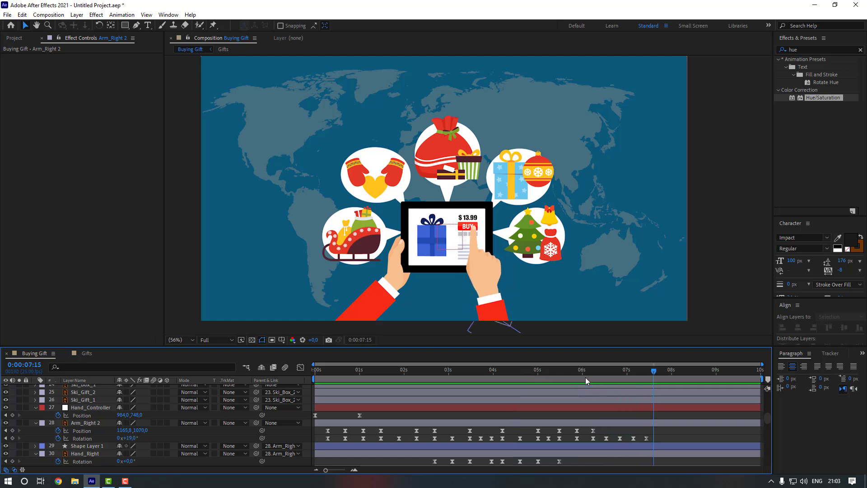
Start keyframing the BUY layer's Scale at 0:00:06:06
{"action": "left_click_drag", "start_coordinate": [617, 368], "coordinate": [594, 373]}
{"action": "scroll", "coordinate": [594, 407], "scroll_direction": "down", "scroll_amount": 3}
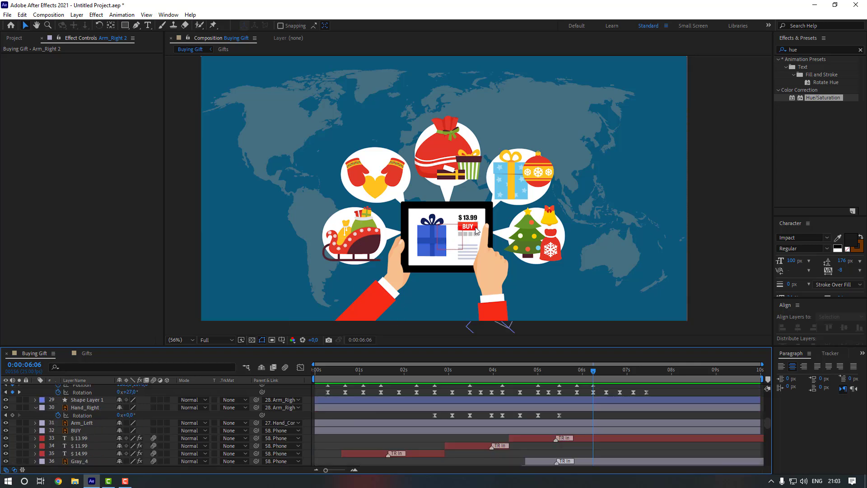
{"action": "left_click", "coordinate": [80, 430]}
{"action": "key", "text": "s"}
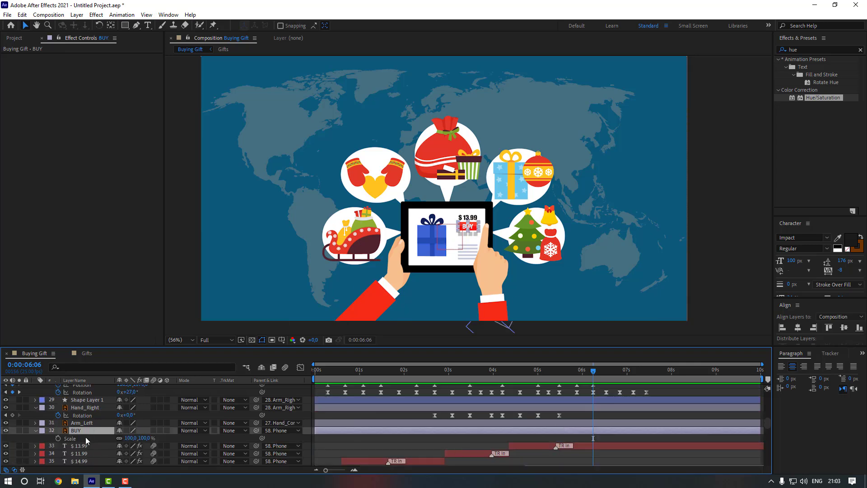
{"action": "left_click", "coordinate": [58, 439]}
Set the BUY layer's scale to 90% at 0:00:06:16 and back to 100% at 0:00:07:01
{"action": "key", "text": "shift+Page_Down"}
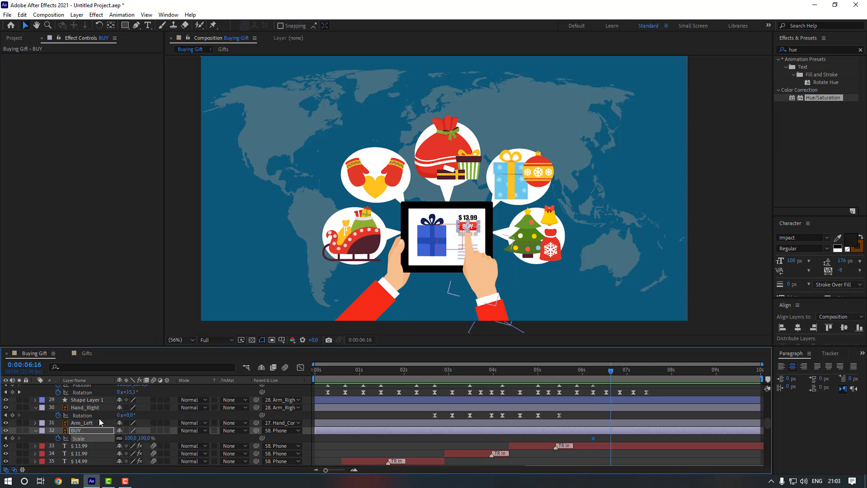
{"action": "left_click", "coordinate": [130, 438]}
{"action": "type", "text": "95"}
{"action": "key", "text": "Return"}
{"action": "left_click", "coordinate": [129, 438]}
{"action": "type", "text": "90"}
{"action": "key", "text": "Return"}
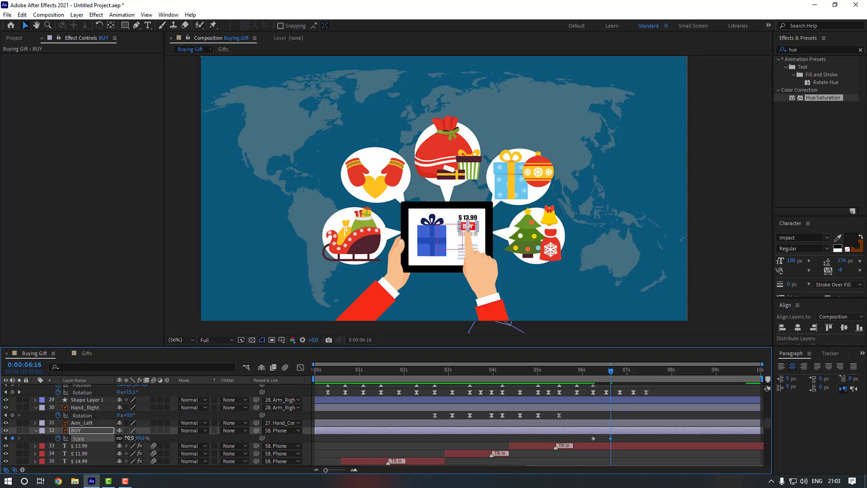
{"action": "key", "text": "shift+Page_Down"}
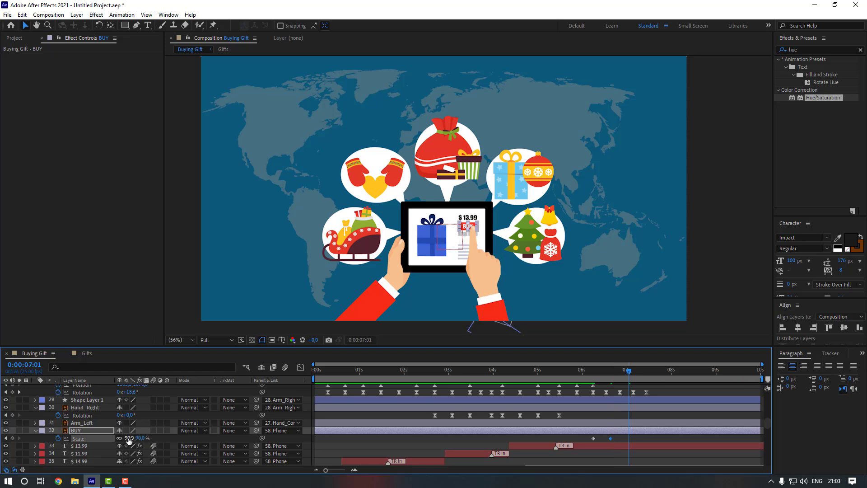
{"action": "left_click", "coordinate": [129, 437]}
{"action": "key", "text": "Return"}
Apply Easy Ease to the BUY layer's three scale keyframes, bring them closer together and preview from 0:00:05:14
{"action": "right_click", "coordinate": [592, 440]}
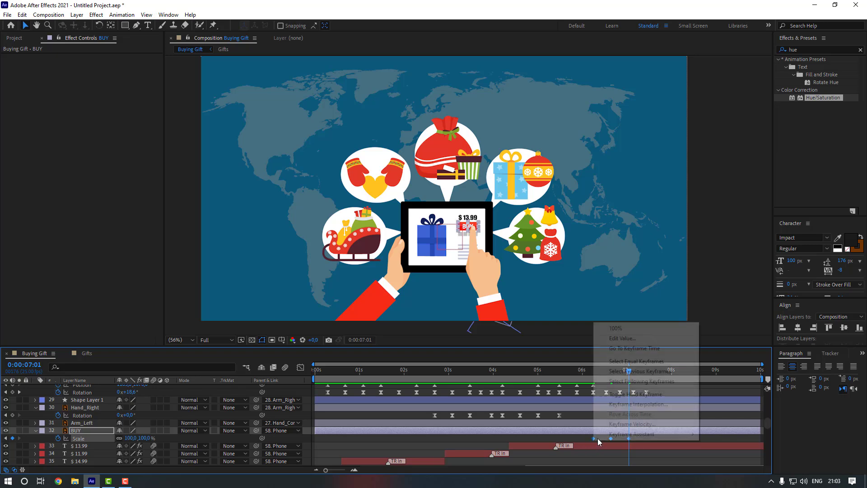
{"action": "mouse_move", "coordinate": [692, 434]}
{"action": "left_click", "coordinate": [722, 375]}
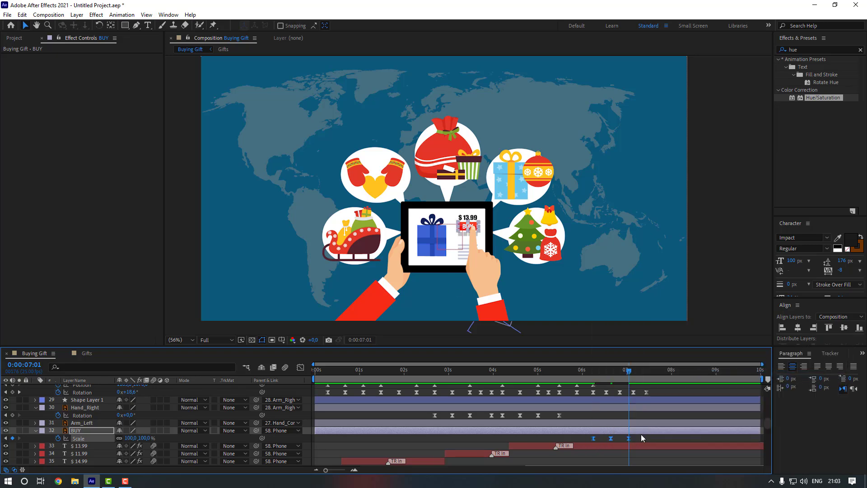
{"action": "left_click", "coordinate": [623, 439]}
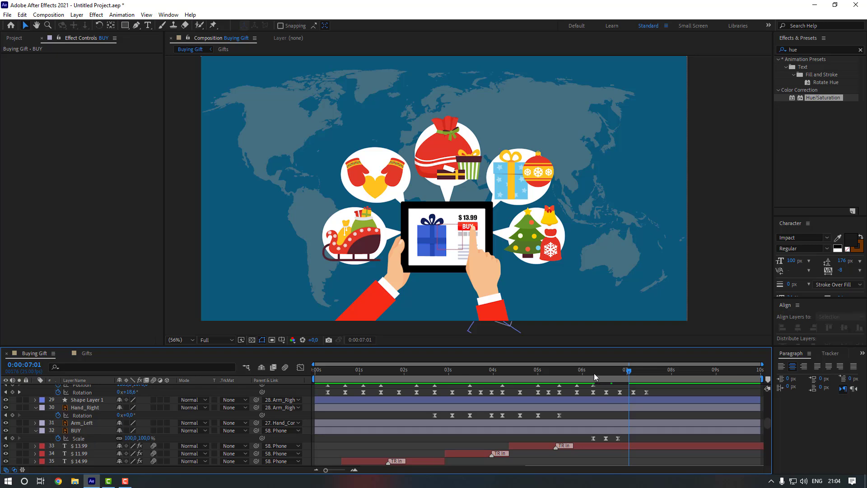
{"action": "left_click", "coordinate": [564, 373]}
{"action": "key", "text": "space"}
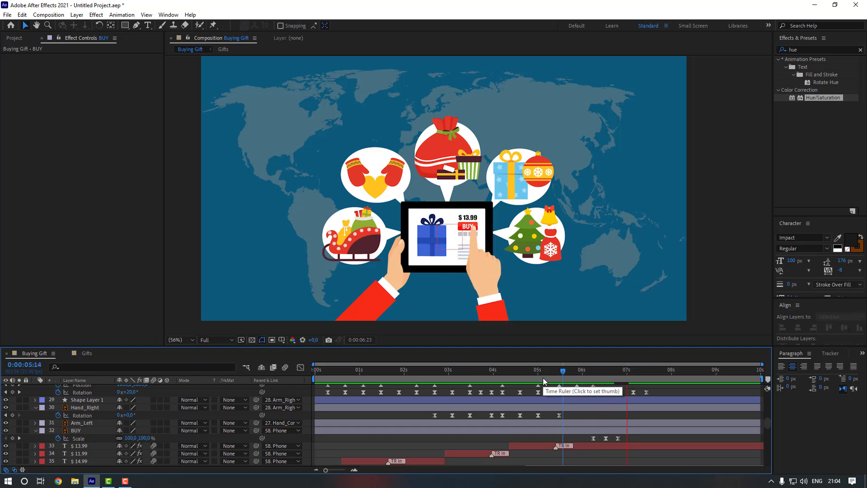
Shift the BUY layer's scale keyframes to start around 0:00:06:11, shorten their spacing and preview from 0:00:06:03
{"action": "left_click_drag", "start_coordinate": [625, 436], "coordinate": [600, 440]}
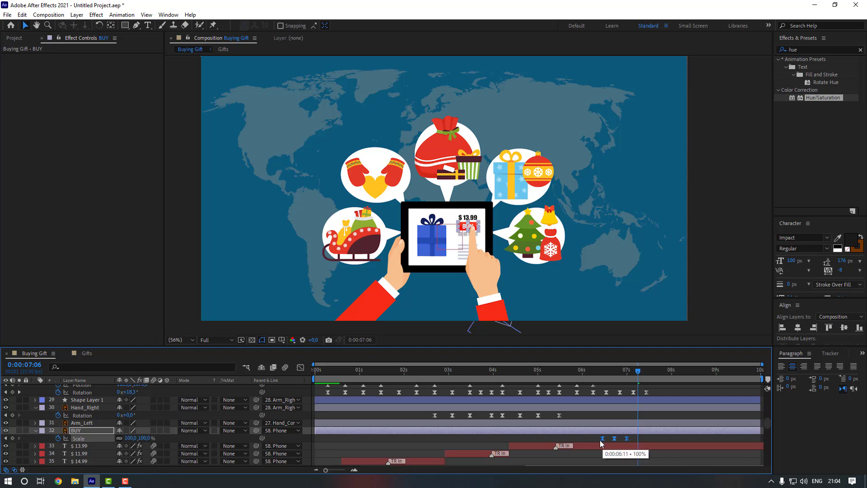
{"action": "left_click", "coordinate": [588, 371]}
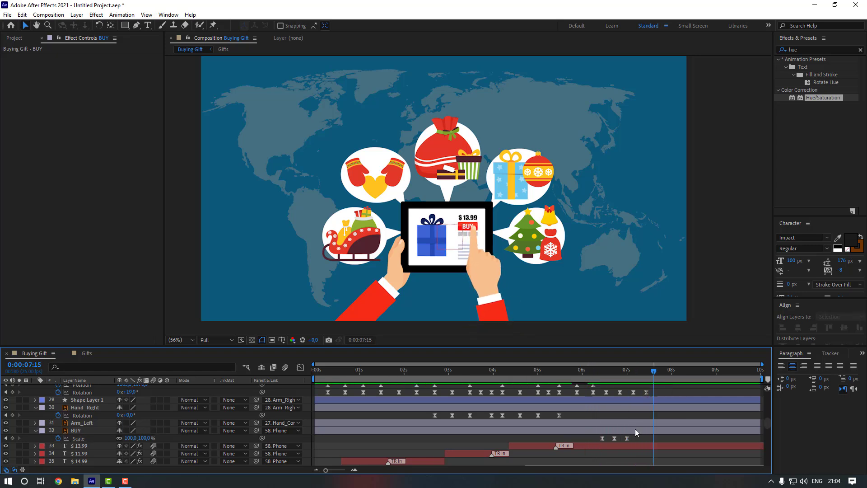
{"action": "left_click_drag", "start_coordinate": [636, 437], "coordinate": [620, 441]}
{"action": "left_click", "coordinate": [620, 441]}
{"action": "left_click", "coordinate": [589, 369]}
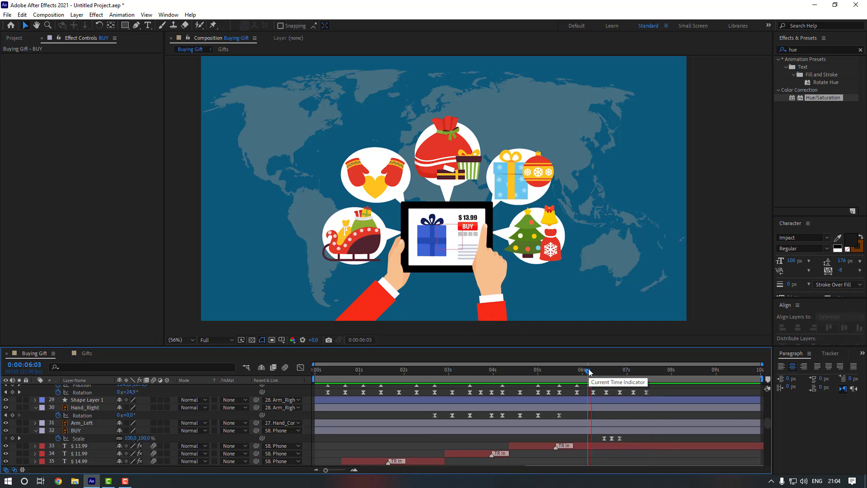
{"action": "key", "text": "space"}
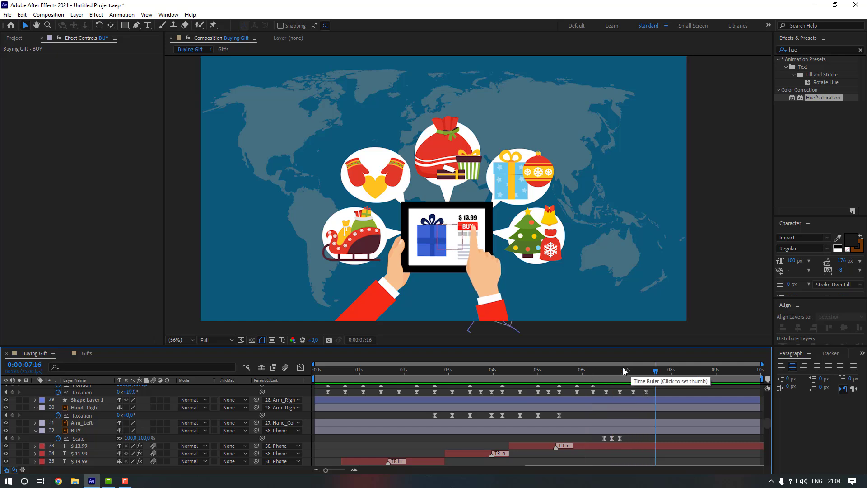
Align the start of the BUY layer's scale pulse with 0:00:06:11 and tighten its keyframe spacing slightly
{"action": "left_click_drag", "start_coordinate": [623, 369], "coordinate": [601, 373]}
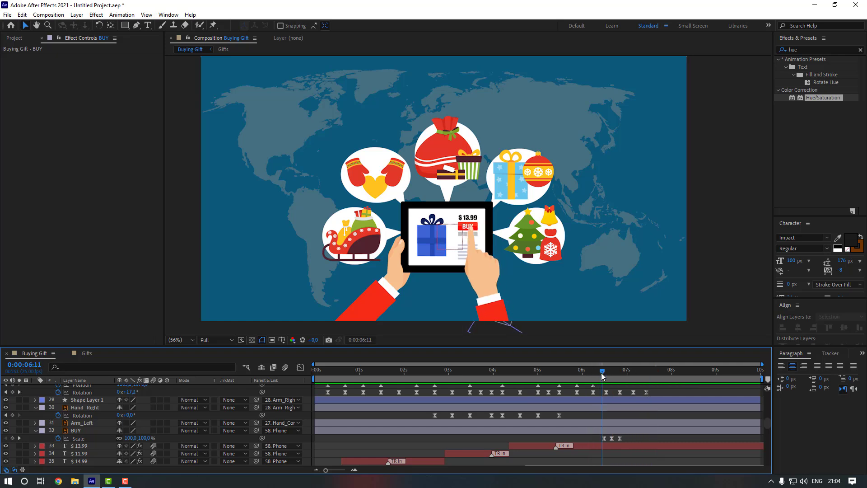
{"action": "mouse_move", "coordinate": [629, 435]}
{"action": "left_mouse_down"}
{"action": "mouse_move", "coordinate": [601, 443]}
{"action": "mouse_move", "coordinate": [616, 438]}
{"action": "left_mouse_up"}
{"action": "left_click", "coordinate": [631, 436]}
{"action": "left_click", "coordinate": [546, 369]}
Preview the whole Buying Gift animation from the start through the tap on the BUY button
{"action": "left_click", "coordinate": [180, 339]}
{"action": "left_click", "coordinate": [196, 191]}
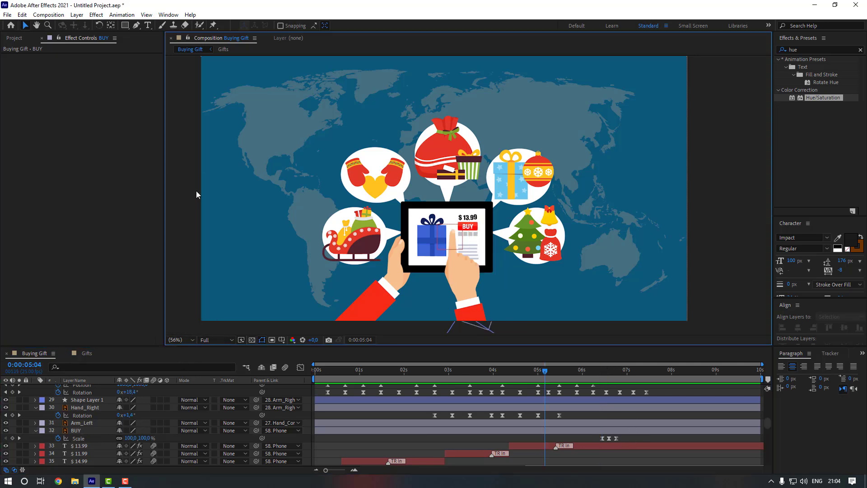
{"action": "key", "text": "space"}
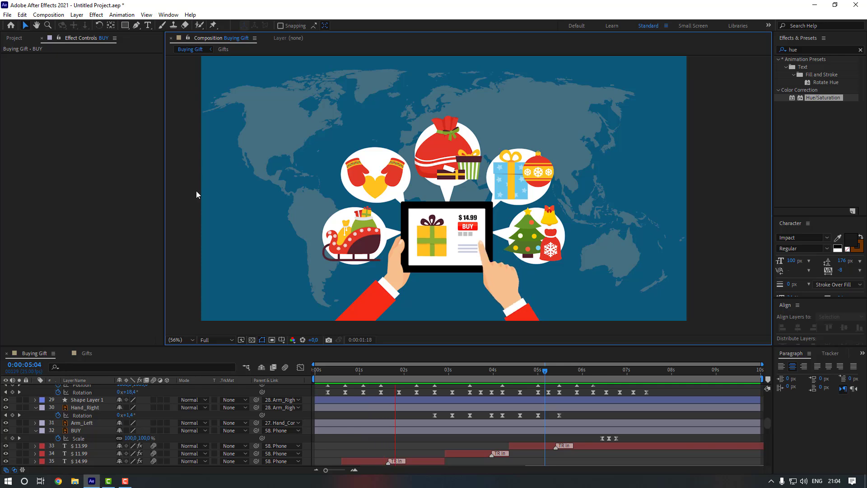
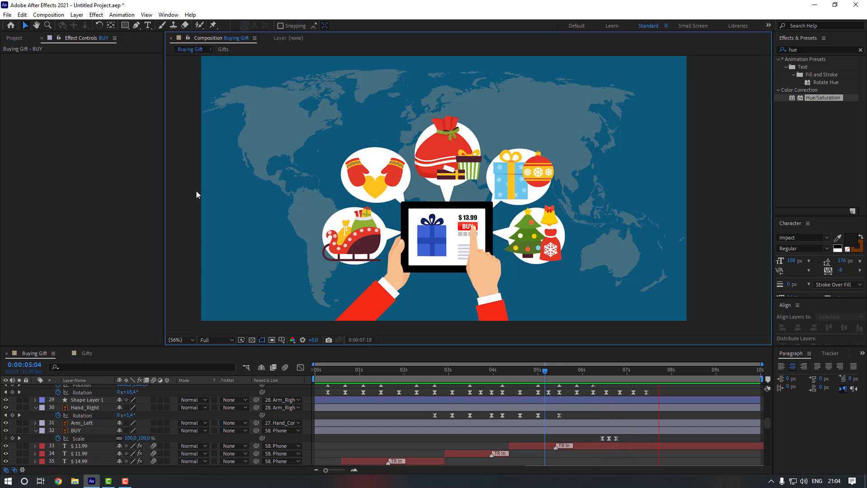
{"action": "key", "text": "space"}
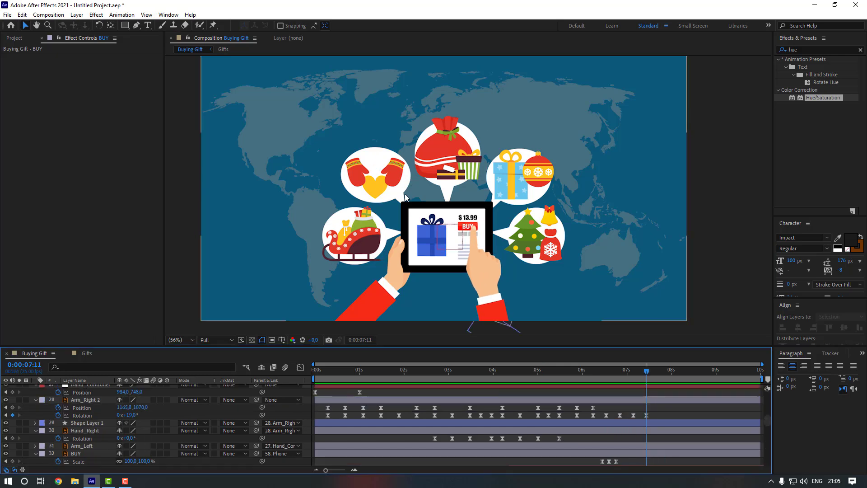
Apply Animation Composer's Overshoot Scale From Anchor Point preset as an In transition to the 1_BG and 2_BG layers
{"action": "scroll", "coordinate": [337, 425], "scroll_direction": "down", "scroll_amount": 10}
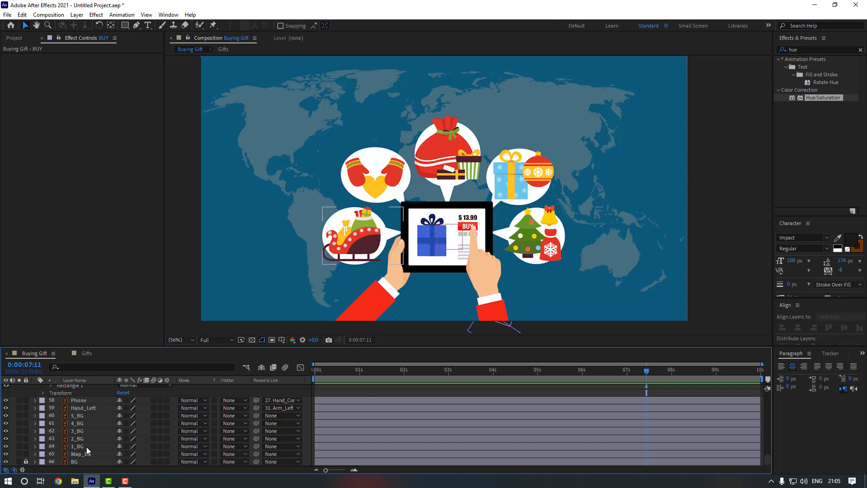
{"action": "left_click_drag", "start_coordinate": [351, 371], "coordinate": [373, 375]}
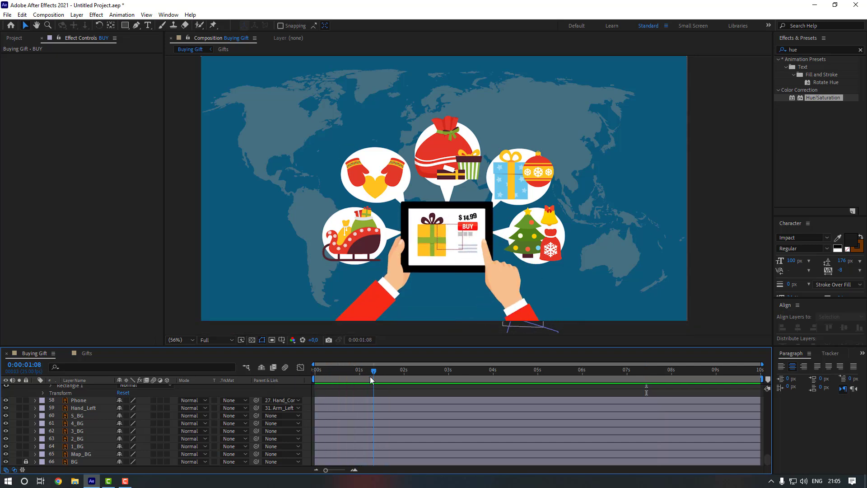
{"action": "left_click", "coordinate": [89, 446]}
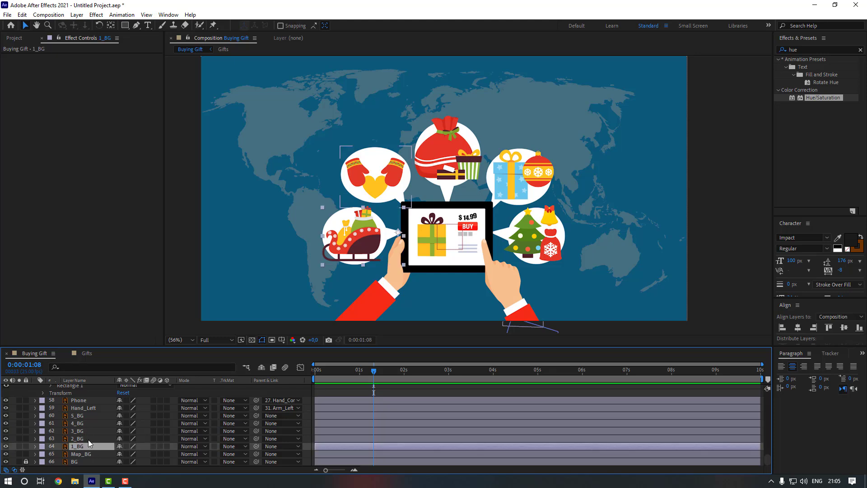
{"action": "left_click", "coordinate": [88, 439], "text": "ctrl"}
{"action": "left_click", "coordinate": [168, 15]}
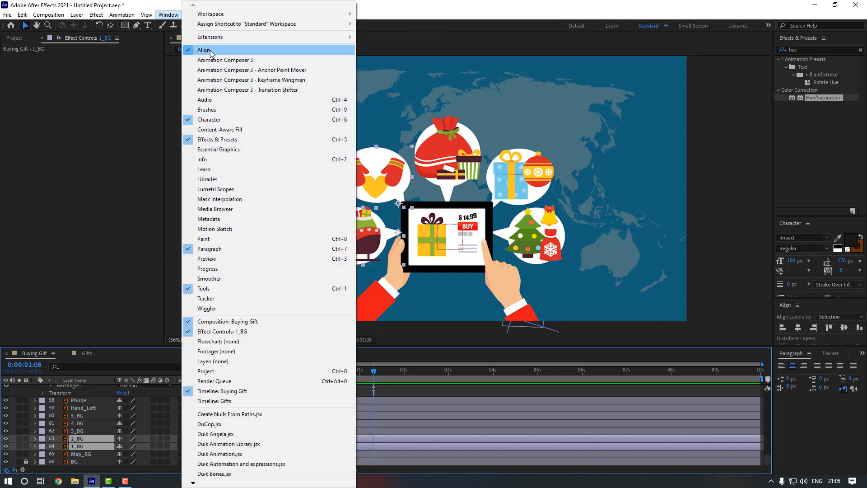
{"action": "left_click", "coordinate": [213, 60]}
{"action": "left_click", "coordinate": [562, 190]}
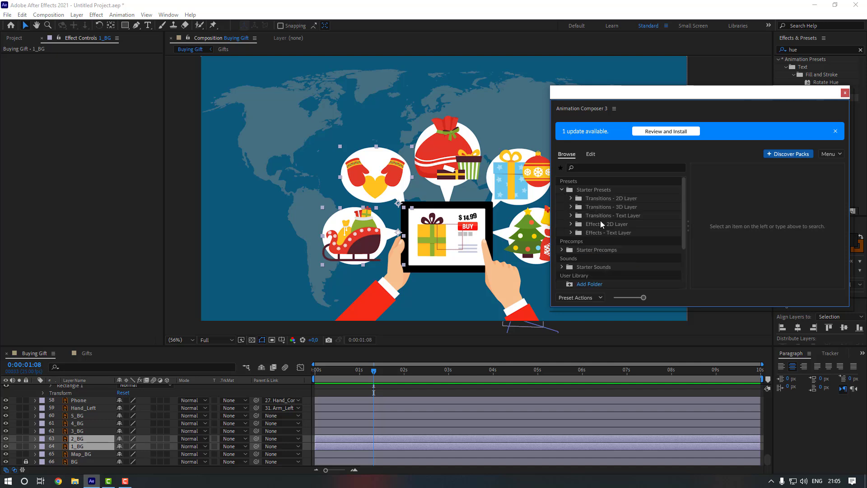
{"action": "left_click", "coordinate": [571, 199]}
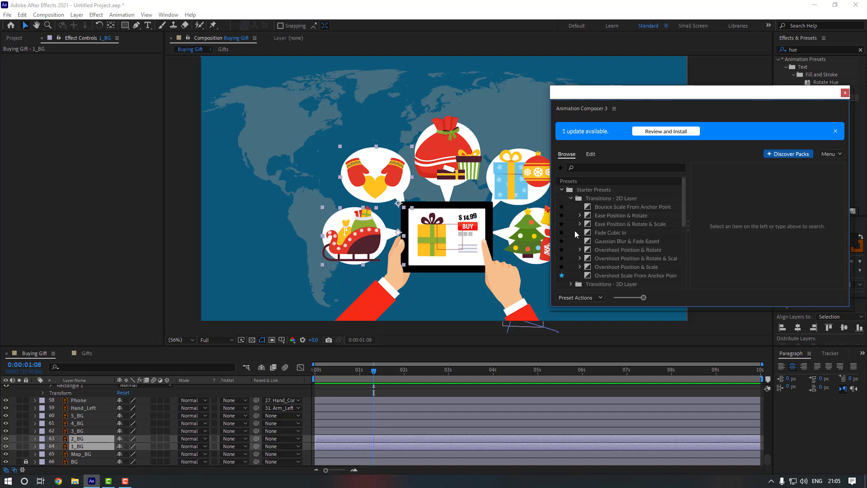
{"action": "left_click", "coordinate": [623, 276]}
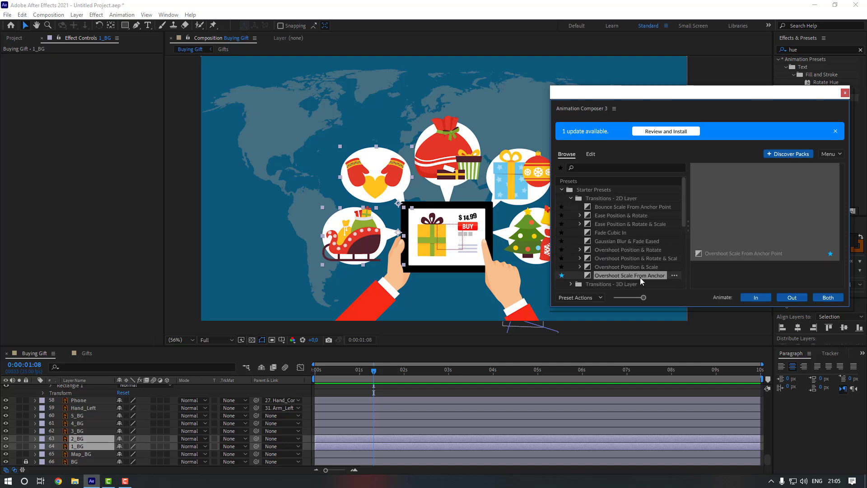
{"action": "left_click", "coordinate": [756, 298]}
{"action": "left_click", "coordinate": [845, 92]}
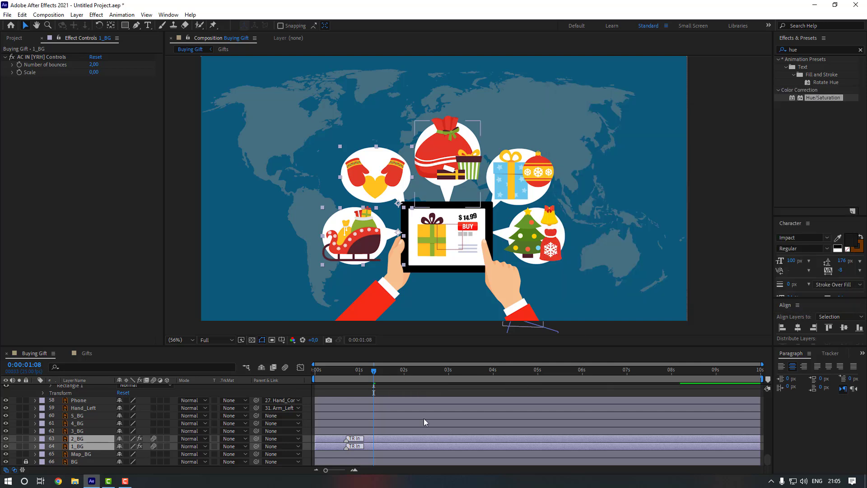
Preview the bubble transitions, shift the 1_BG and 2_BG layers to start just before one second, and preview again
{"action": "left_click", "coordinate": [350, 383]}
{"action": "left_click", "coordinate": [345, 370]}
{"action": "key", "text": "space"}
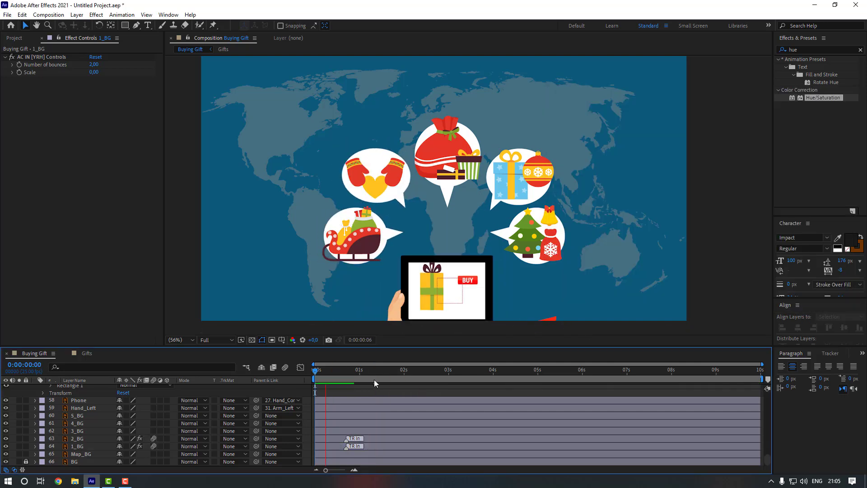
{"action": "left_click", "coordinate": [335, 440]}
{"action": "left_click", "coordinate": [328, 445], "text": "shift"}
{"action": "left_click_drag", "start_coordinate": [328, 446], "coordinate": [364, 449]}
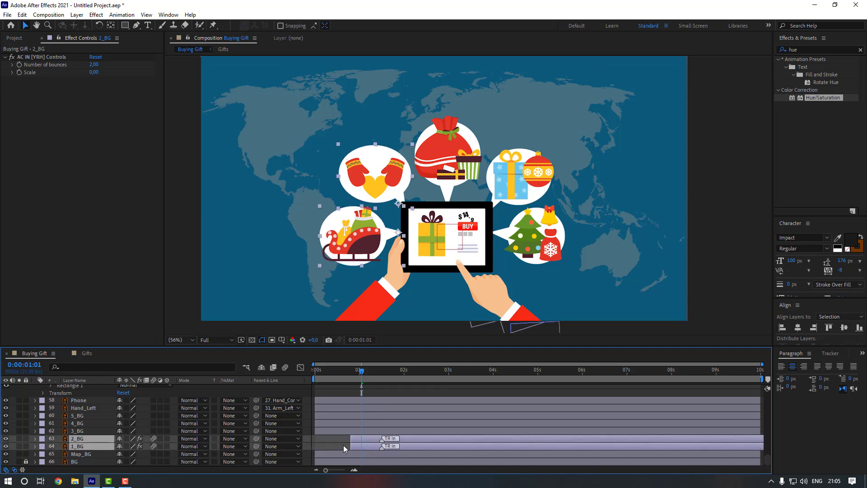
{"action": "left_click", "coordinate": [343, 446]}
{"action": "key", "text": "space"}
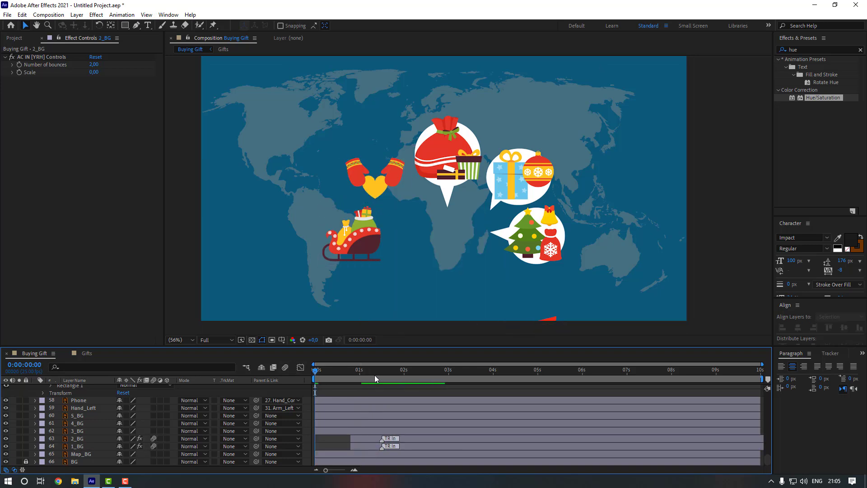
{"action": "key", "text": "space"}
Offset the 1_BG layer slightly earlier than 2_BG so the two bubbles pop in one after another, and preview
{"action": "left_click", "coordinate": [377, 438]}
{"action": "left_click", "coordinate": [368, 446], "text": "shift"}
{"action": "left_click_drag", "start_coordinate": [367, 446], "coordinate": [360, 438]}
{"action": "left_click", "coordinate": [328, 438]}
{"action": "left_click", "coordinate": [338, 440]}
{"action": "key", "text": "space"}
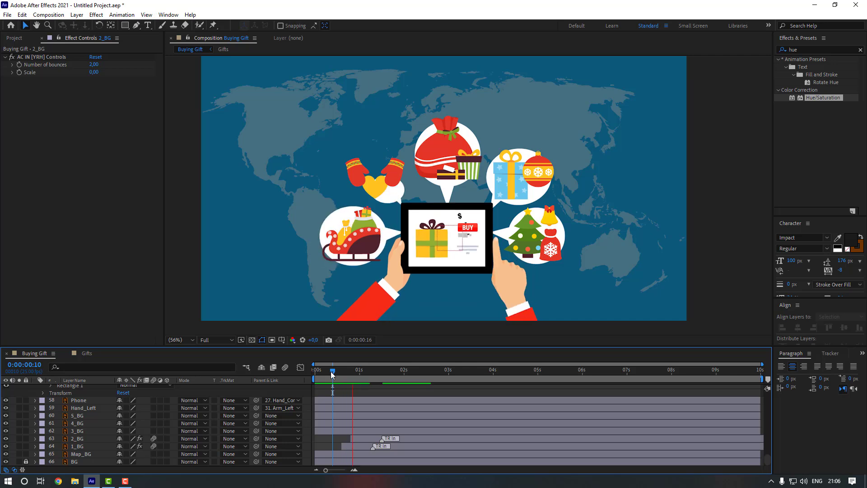
{"action": "key", "text": "space"}
Move the five sleigh layers, Ski through Ski_Gift_1, down the layer stack to directly above 1_BG
{"action": "left_click_drag", "start_coordinate": [351, 367], "coordinate": [382, 368]}
{"action": "scroll", "coordinate": [92, 427], "scroll_direction": "up", "scroll_amount": 15}
{"action": "left_click", "coordinate": [90, 431]}
{"action": "scroll", "coordinate": [92, 419], "scroll_direction": "up", "scroll_amount": 1}
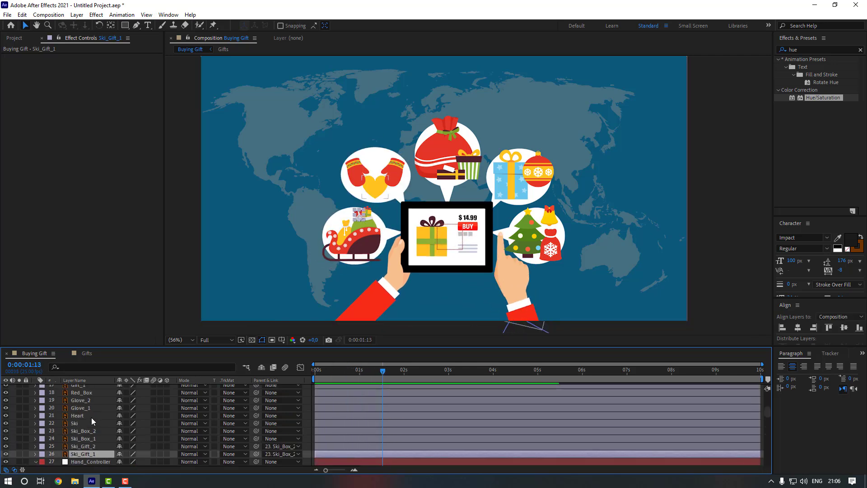
{"action": "left_click", "coordinate": [88, 424], "text": "shift"}
{"action": "scroll", "coordinate": [93, 432], "scroll_direction": "down", "scroll_amount": 1}
{"action": "left_click_drag", "start_coordinate": [95, 462], "coordinate": [91, 443]}
Pre-compose the five sleigh layers as Gift_1, parent it to 1_BG and preview from the start
{"action": "right_click", "coordinate": [91, 433]}
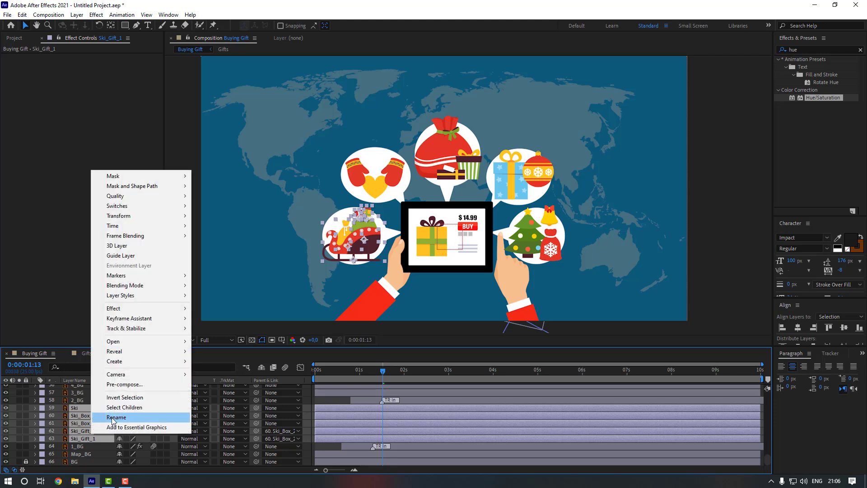
{"action": "left_click", "coordinate": [152, 384]}
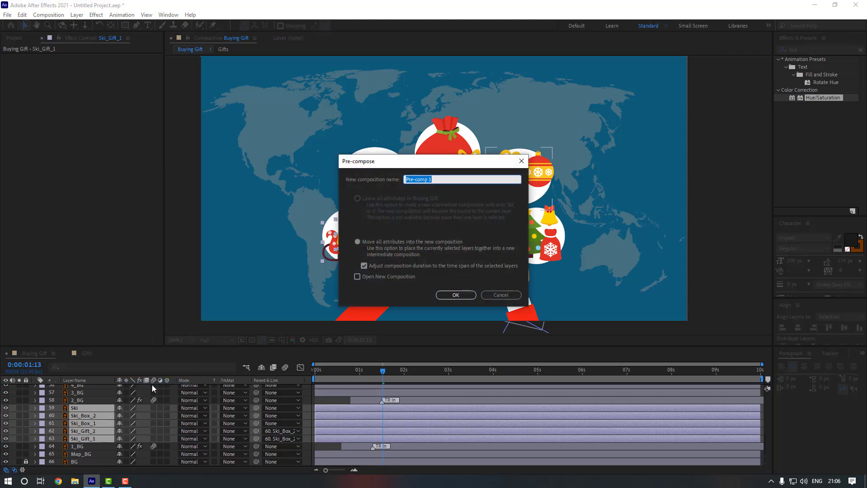
{"action": "type", "text": "Gift_1"}
{"action": "key", "text": "Return"}
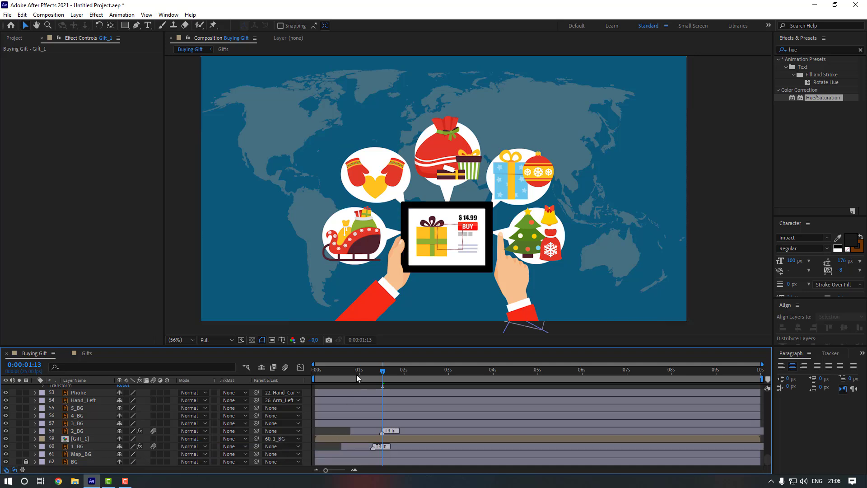
{"action": "key", "text": "Home"}
{"action": "key", "text": "space"}
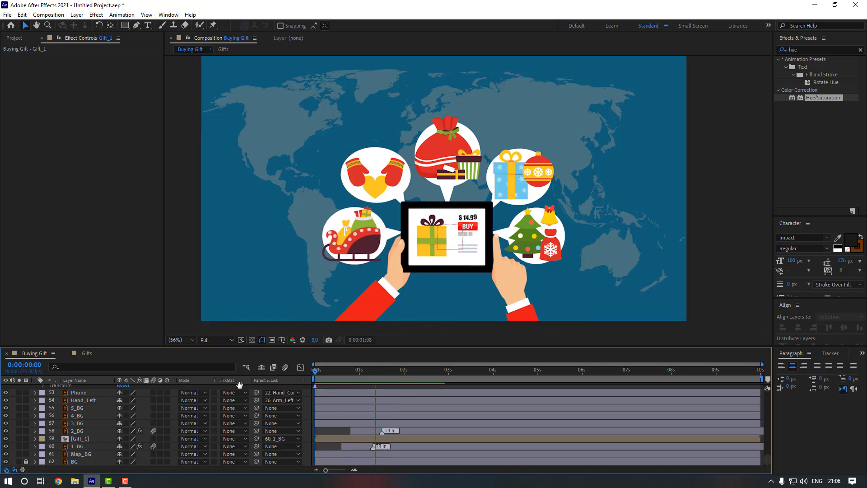
Check the contents of Gift_1 and preview the sleigh bubble's entrance in Buying Gift from 0:00:00:11
{"action": "double_click", "coordinate": [86, 440]}
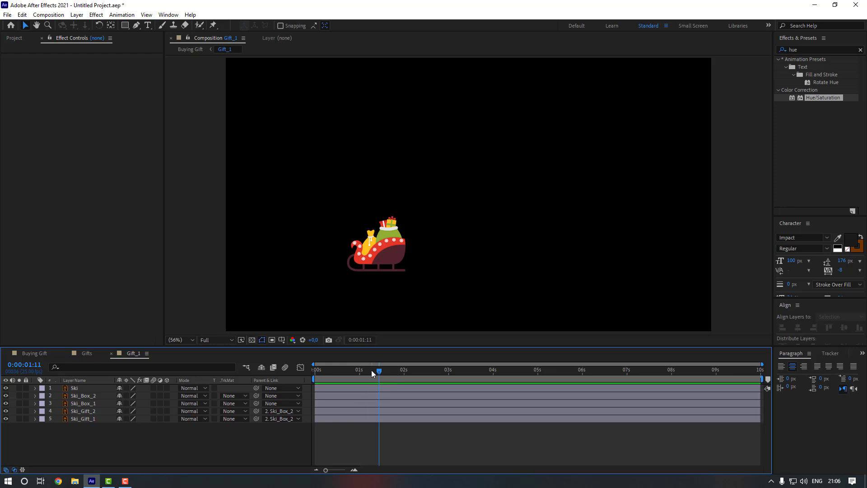
{"action": "left_click_drag", "start_coordinate": [371, 370], "coordinate": [361, 370]}
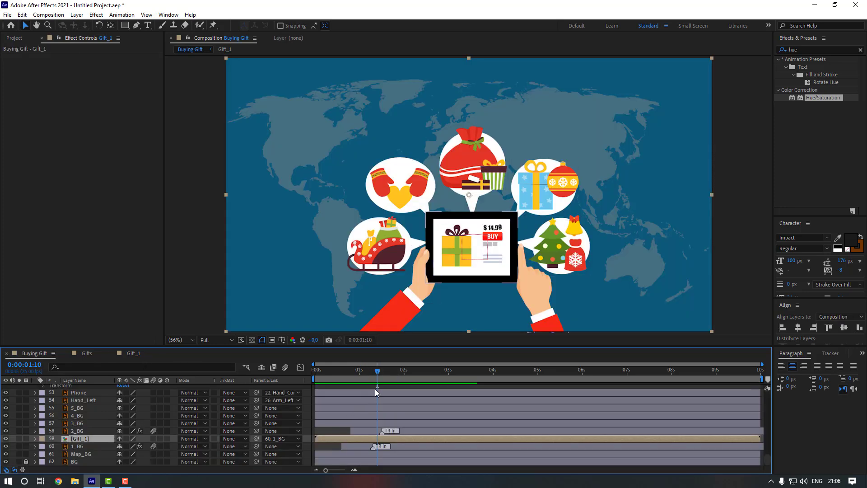
{"action": "left_click", "coordinate": [335, 371]}
{"action": "key", "text": "space"}
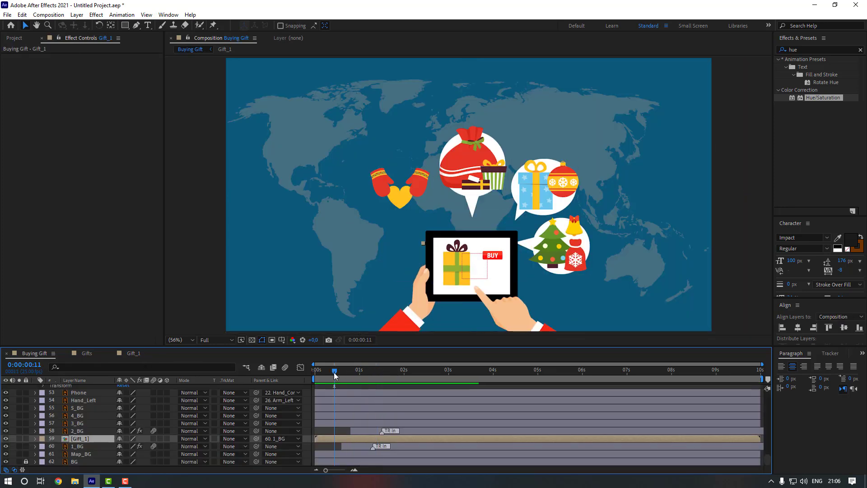
{"action": "key", "text": "space"}
In Gift_1, animate the position of Ski_Box_1 and Ski_Box_2 dropping from Y 590.6 and 565.1 at 0:00:01:04 into the sleigh
{"action": "left_click", "coordinate": [135, 354]}
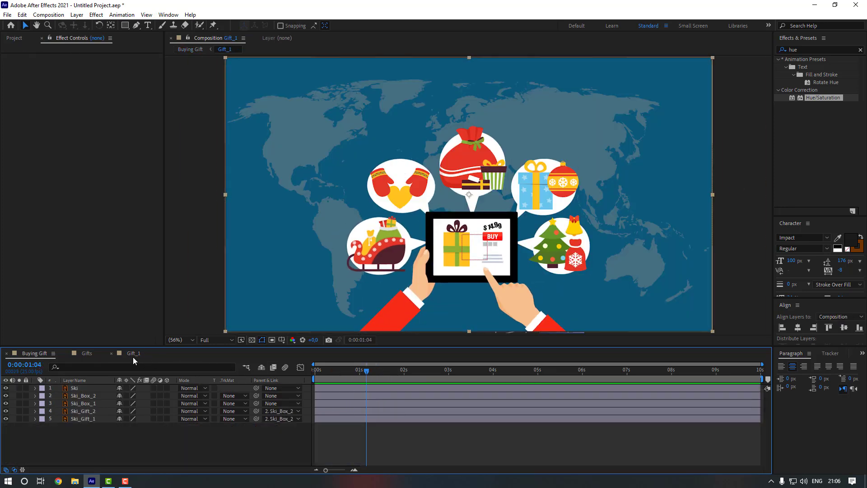
{"action": "left_click", "coordinate": [92, 402]}
{"action": "left_click", "coordinate": [92, 397], "text": "shift"}
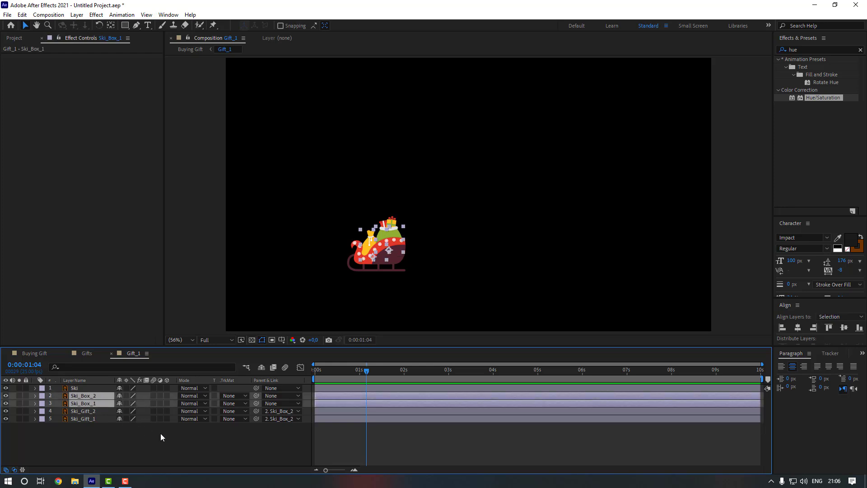
{"action": "key", "text": "p"}
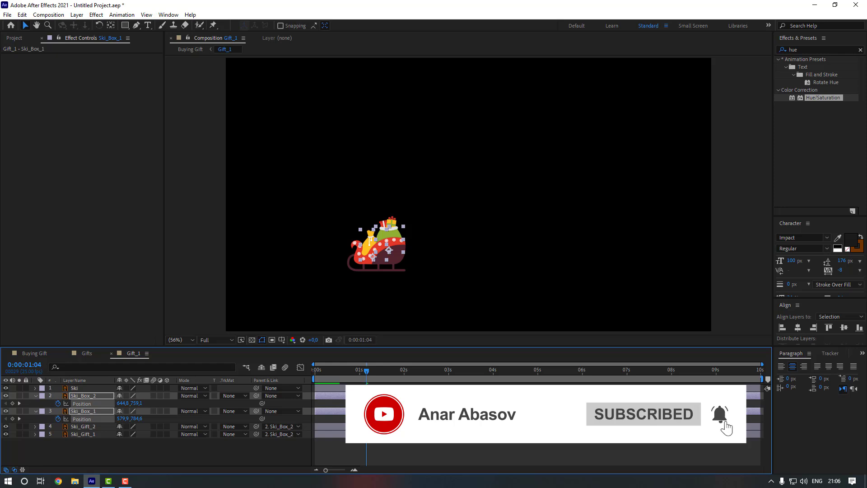
{"action": "left_click_drag", "start_coordinate": [136, 418], "coordinate": [45, 420]}
{"action": "left_click_drag", "start_coordinate": [413, 403], "coordinate": [359, 417]}
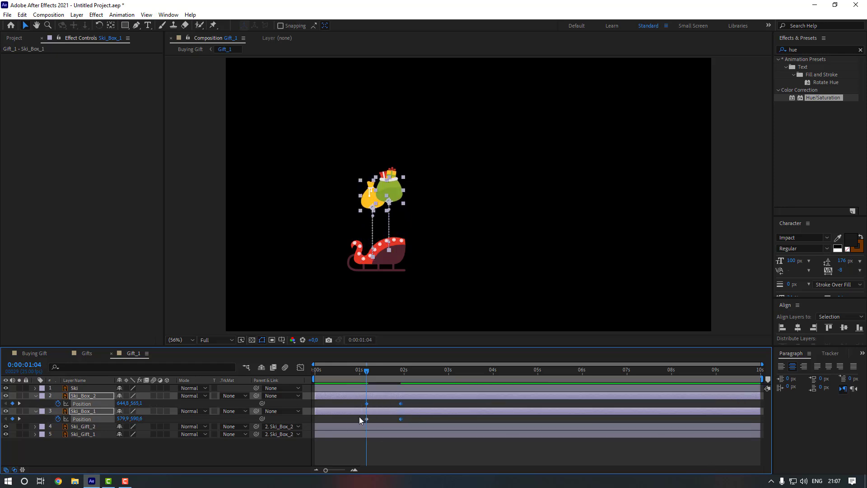
Apply Easy Ease to both boxes' position keyframes and reshape the speed curve so its peak falls near the landing
{"action": "right_click", "coordinate": [401, 404]}
{"action": "mouse_move", "coordinate": [446, 399]}
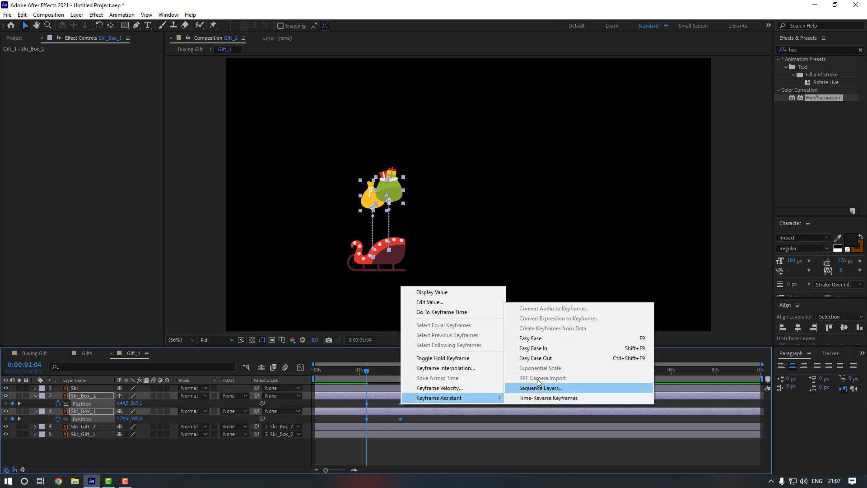
{"action": "left_click", "coordinate": [523, 334]}
{"action": "left_click", "coordinate": [301, 368]}
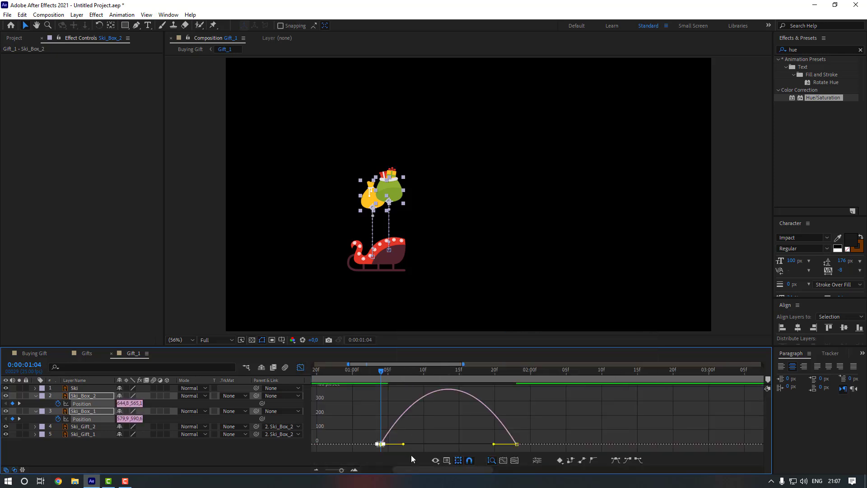
{"action": "left_click_drag", "start_coordinate": [405, 447], "coordinate": [492, 445]}
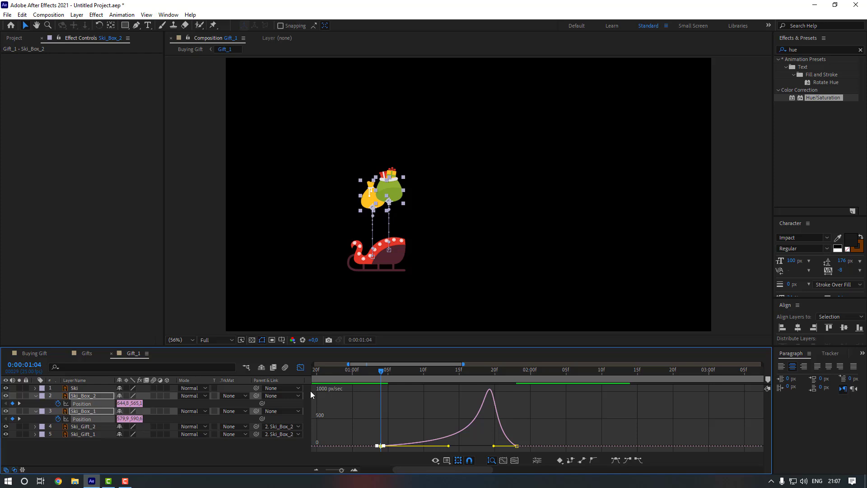
{"action": "left_click", "coordinate": [300, 368]}
{"action": "left_click", "coordinate": [435, 417]}
{"action": "key", "text": "minus"}
{"action": "key", "text": "minus"}
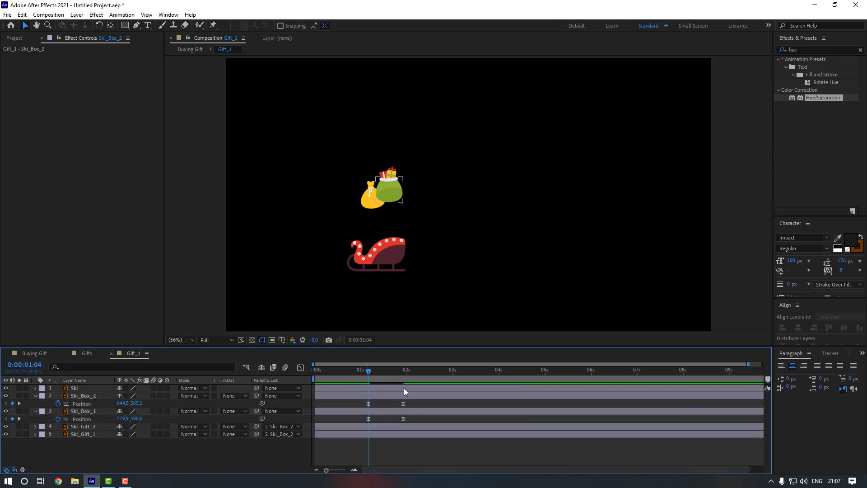
Preview the falling boxes, move both landing keyframes to about 0:00:01:13 for a faster drop, and preview again
{"action": "left_click", "coordinate": [348, 373]}
{"action": "key", "text": "space"}
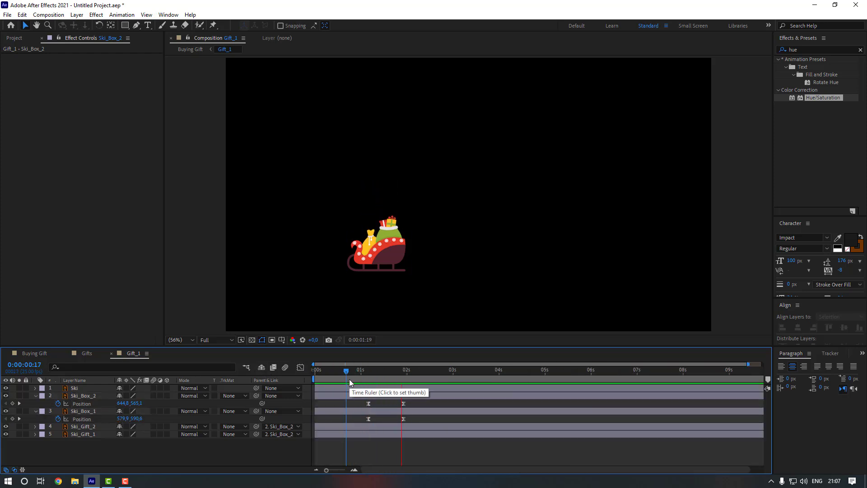
{"action": "key", "text": "space"}
{"action": "left_click_drag", "start_coordinate": [416, 400], "coordinate": [384, 405]}
{"action": "left_click", "coordinate": [395, 404]}
{"action": "left_click", "coordinate": [365, 371]}
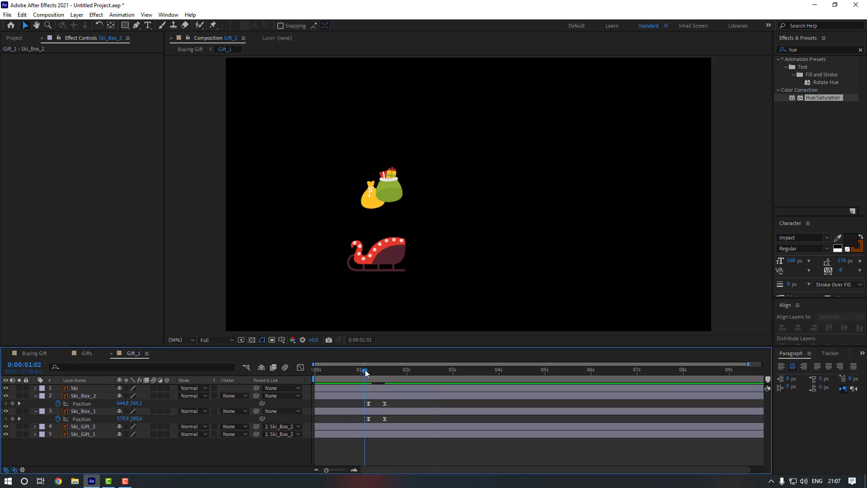
{"action": "key", "text": "space"}
Add a small rebound for Ski_Box_1 at 0:00:01:16 by setting its vertical position to 773.6
{"action": "left_click_drag", "start_coordinate": [366, 371], "coordinate": [385, 372]}
{"action": "scroll", "coordinate": [387, 287], "scroll_direction": "up", "scroll_amount": 1}
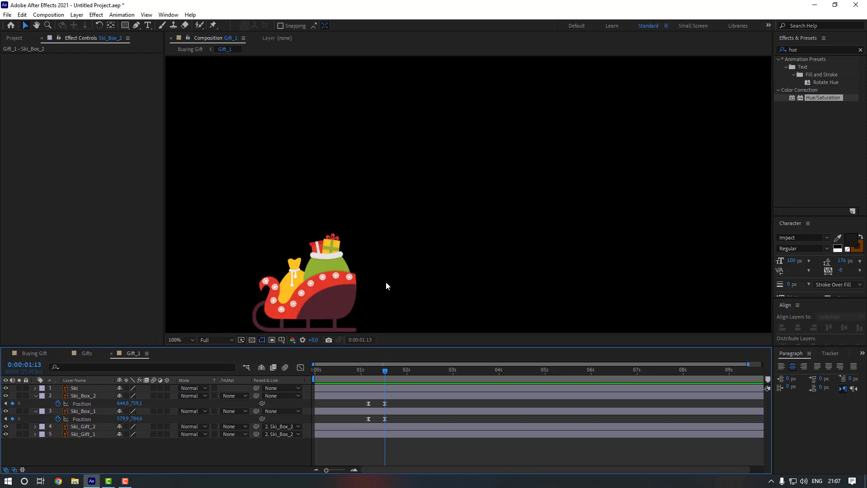
{"action": "left_click_drag", "start_coordinate": [387, 281], "coordinate": [431, 233]}
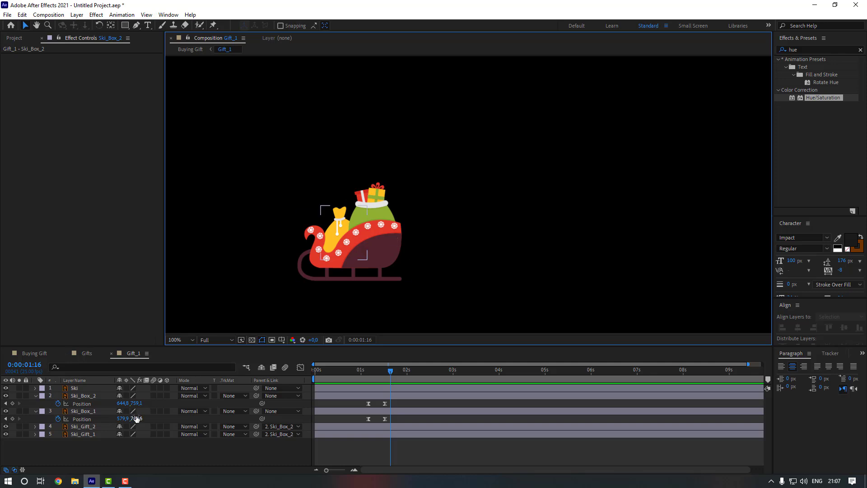
{"action": "left_click_drag", "start_coordinate": [137, 419], "coordinate": [138, 421]}
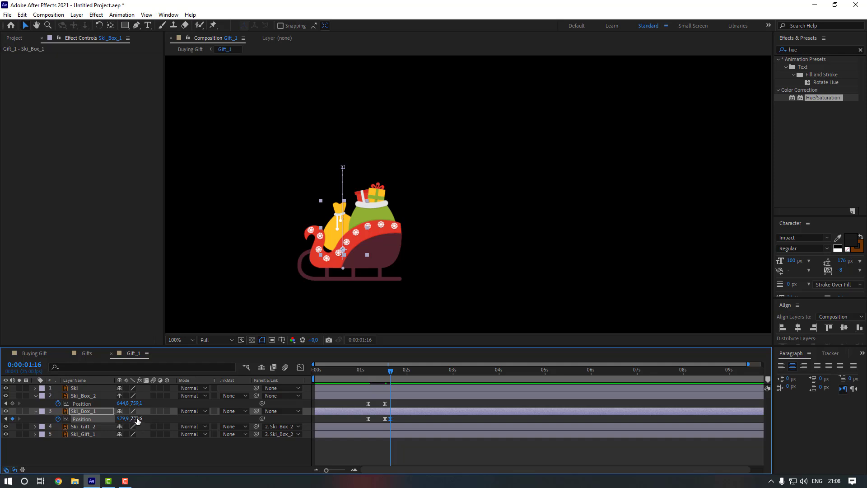
Add a matching rebound for Ski_Box_2 at 0:00:01:16 by raising its vertical position to 751.1
{"action": "left_click", "coordinate": [102, 398]}
{"action": "key", "text": "Up"}
{"action": "key", "text": "Up"}
{"action": "key", "text": "Up"}
{"action": "key", "text": "Up"}
{"action": "key", "text": "Up"}
{"action": "key", "text": "Up"}
{"action": "key", "text": "Up"}
{"action": "key", "text": "Up"}
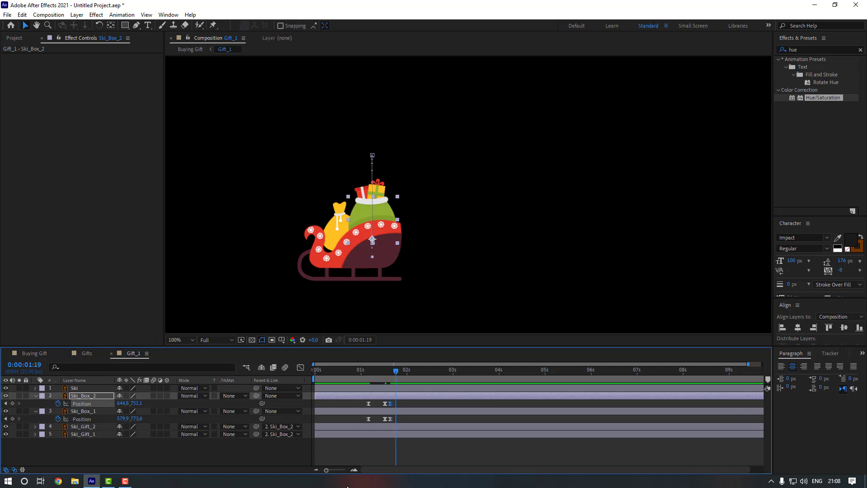
Copy both boxes' landing position keyframes from 0:00:01:13 to 0:00:01:19 so they settle after the rebound
{"action": "left_click_drag", "start_coordinate": [379, 402], "coordinate": [363, 421]}
{"action": "key", "text": "ctrl+c"}
{"action": "key", "text": "ctrl+v"}
{"action": "key", "text": "ctrl+c"}
{"action": "key", "text": "ctrl+v"}
{"action": "left_click", "coordinate": [408, 418]}
Set the spatial interpolation of all position keyframes on Ski_Box_1 and Ski_Box_2 to Linear
{"action": "right_click", "coordinate": [390, 409]}
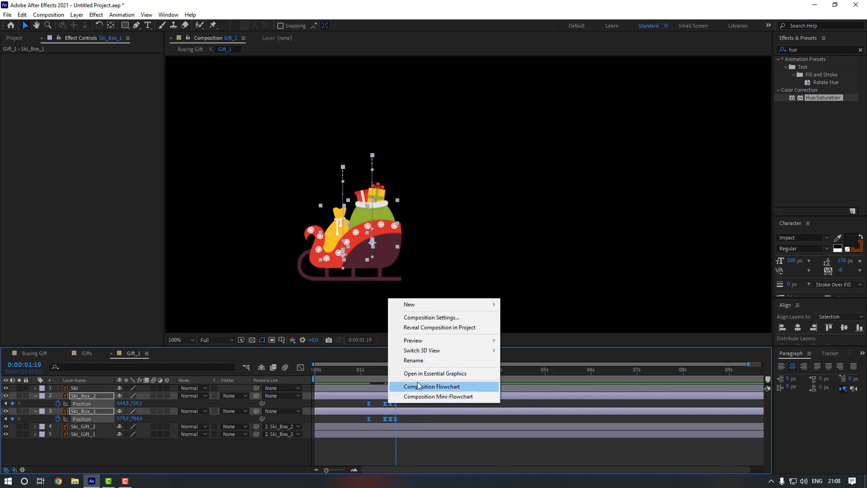
{"action": "right_click", "coordinate": [386, 406]}
{"action": "left_click", "coordinate": [429, 368]}
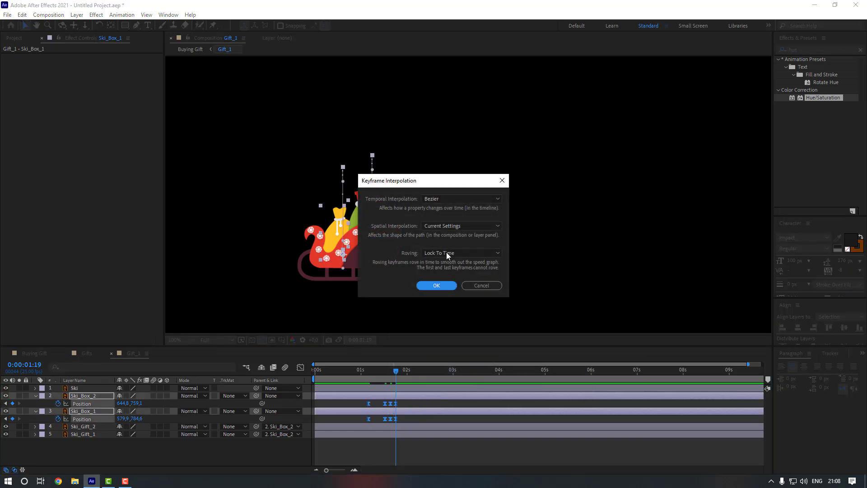
{"action": "left_click", "coordinate": [456, 224]}
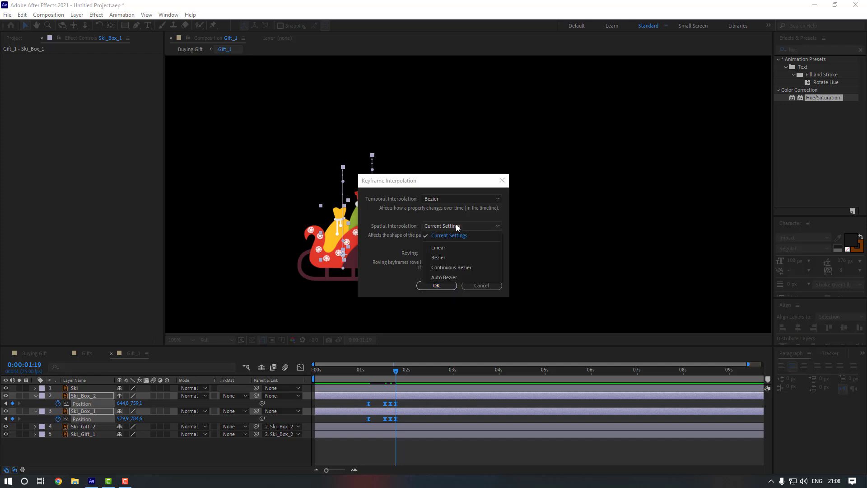
{"action": "left_click", "coordinate": [449, 252]}
{"action": "left_click", "coordinate": [436, 286]}
Preview both boxes falling and rebounding, starting from 0:00:00:21
{"action": "left_click", "coordinate": [370, 371]}
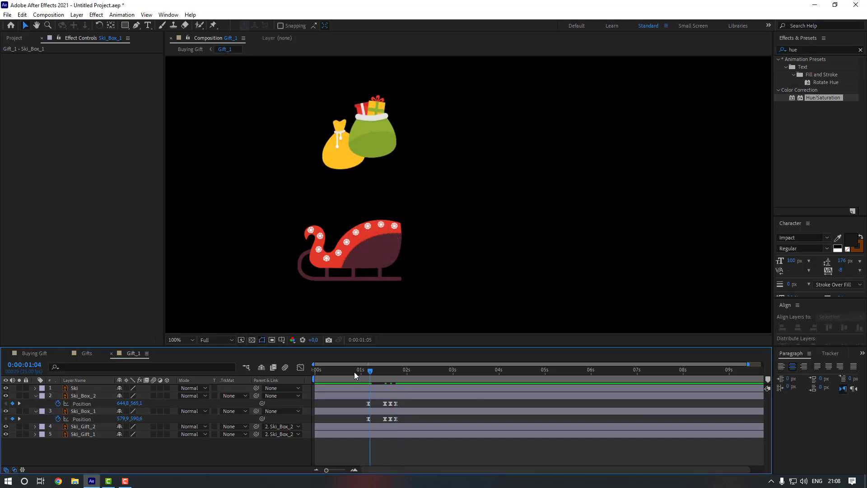
{"action": "left_click", "coordinate": [354, 372]}
{"action": "key", "text": "space"}
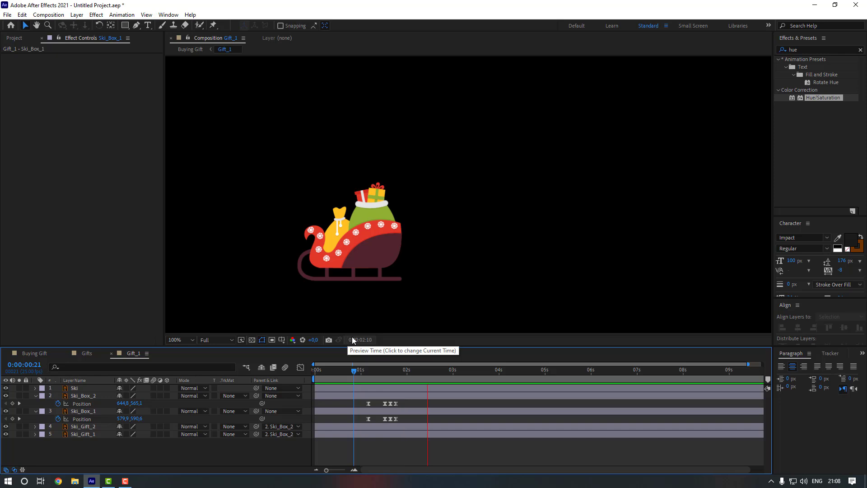
{"action": "key", "text": "space"}
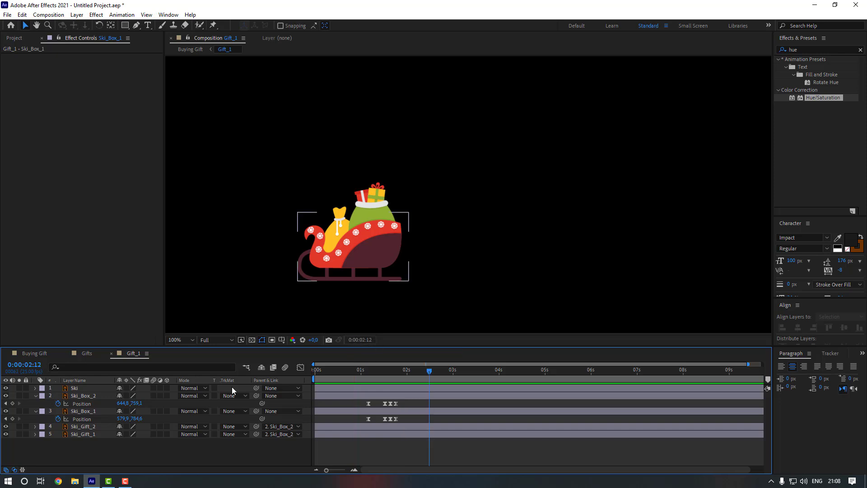
Keyframe Ski_Gift_1's position at 0:00:01:13 and raise it to a vertical position of 0.3 at 0:00:01:16
{"action": "left_click", "coordinate": [89, 427]}
{"action": "left_click", "coordinate": [91, 434]}
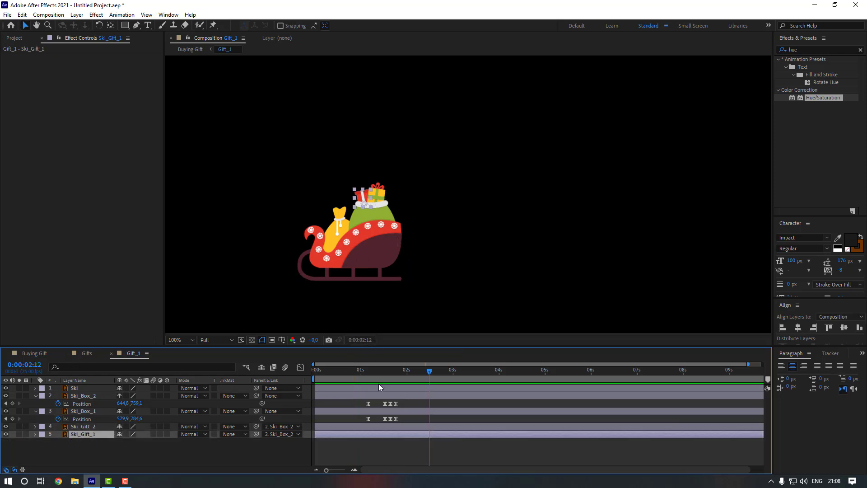
{"action": "mouse_move", "coordinate": [386, 374]}
{"action": "left_mouse_down"}
{"action": "mouse_move", "coordinate": [360, 374]}
{"action": "mouse_move", "coordinate": [386, 377]}
{"action": "left_mouse_up"}
{"action": "key", "text": "p"}
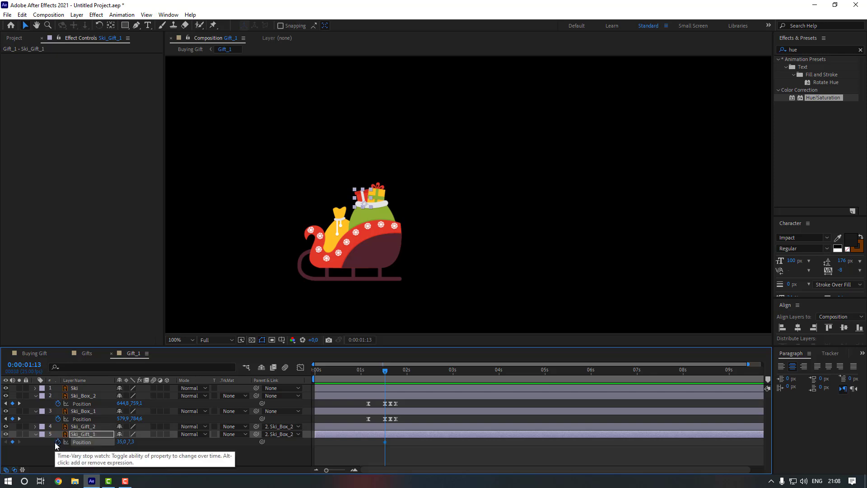
{"action": "key", "text": "Page_Down"}
{"action": "key", "text": "Page_Down"}
{"action": "key", "text": "Page_Down"}
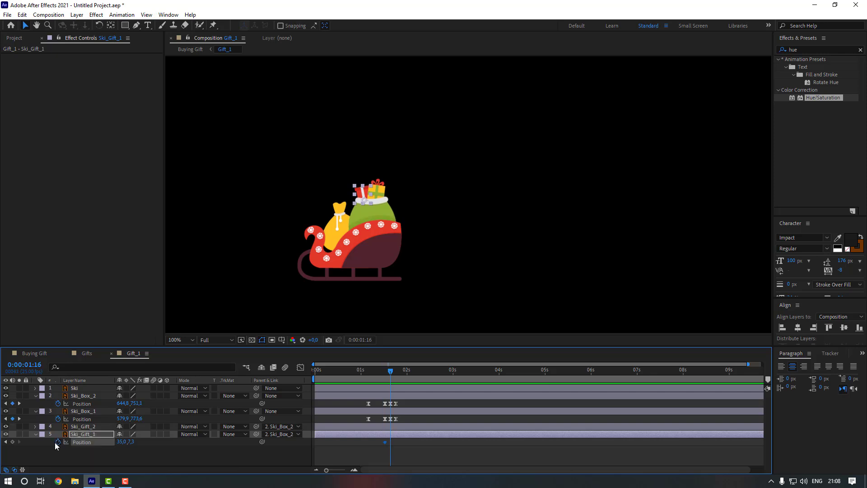
{"action": "key", "text": "Up"}
{"action": "key", "text": "Up"}
{"action": "key", "text": "Up"}
{"action": "key", "text": "Up"}
{"action": "key", "text": "Up"}
{"action": "key", "text": "Up"}
{"action": "key", "text": "Up"}
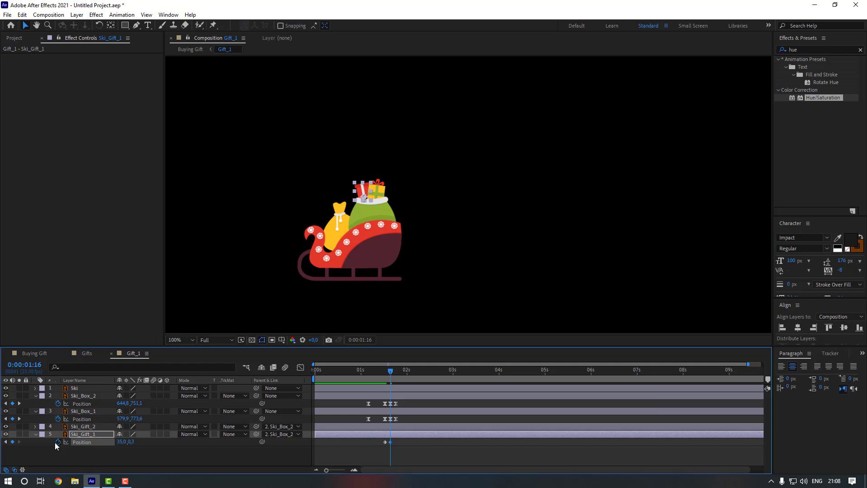
Return Ski_Gift_1 to its starting position of 35.0, 7.3 at 0:00:01:19 and apply Easy Ease to its three position keyframes
{"action": "key", "text": "Page_Down"}
{"action": "key", "text": "Page_Down"}
{"action": "key", "text": "Page_Down"}
{"action": "left_click", "coordinate": [384, 442]}
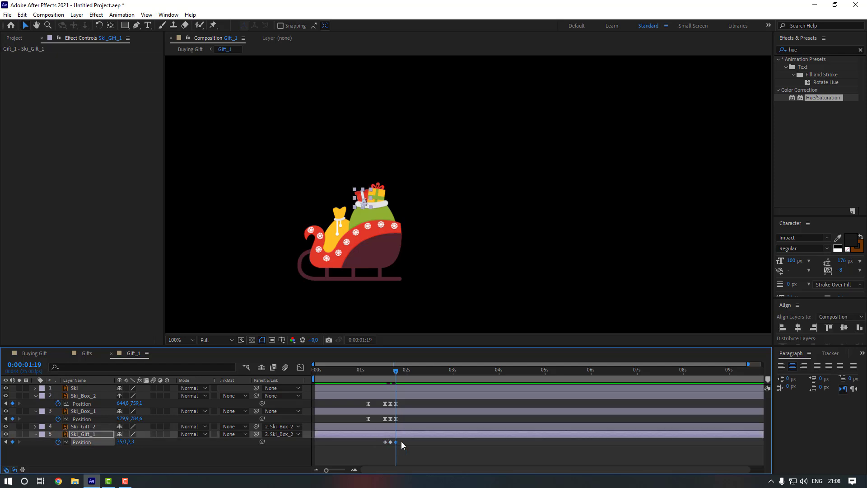
{"action": "right_click", "coordinate": [390, 442]}
{"action": "mouse_move", "coordinate": [439, 437]}
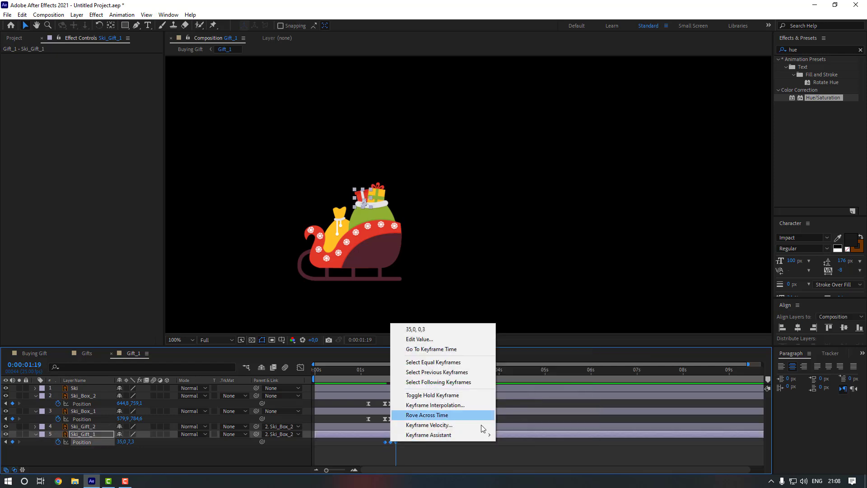
{"action": "left_click", "coordinate": [521, 377]}
Keyframe Ski_Gift_2's position at 0:00:01:13 and raise it to a vertical position of 2.7 at 0:00:01:16
{"action": "mouse_move", "coordinate": [396, 371]}
{"action": "left_mouse_down"}
{"action": "mouse_move", "coordinate": [360, 372]}
{"action": "mouse_move", "coordinate": [385, 371]}
{"action": "left_mouse_up"}
{"action": "left_click", "coordinate": [388, 427]}
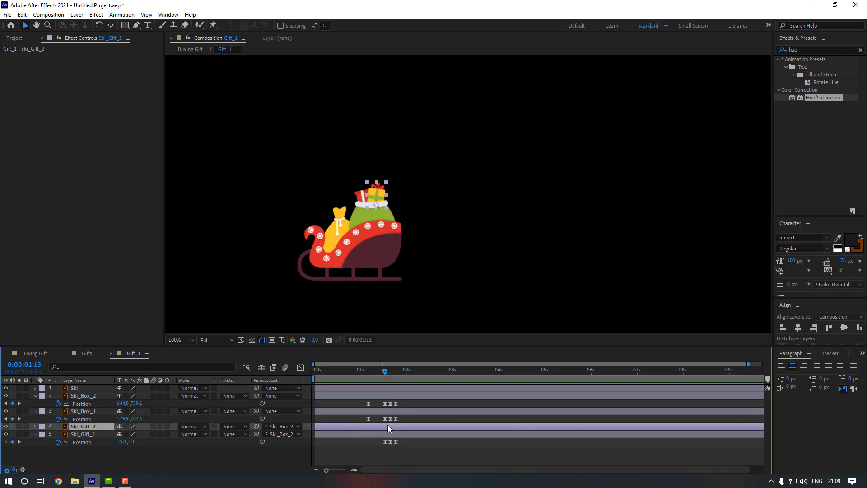
{"action": "key", "text": "p"}
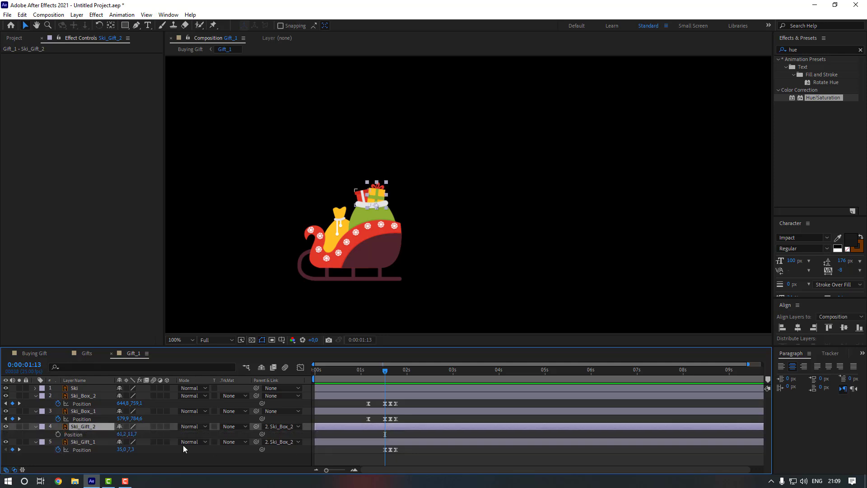
{"action": "left_click", "coordinate": [57, 434]}
{"action": "key", "text": "Page_Down"}
{"action": "key", "text": "Page_Down"}
{"action": "key", "text": "Page_Down"}
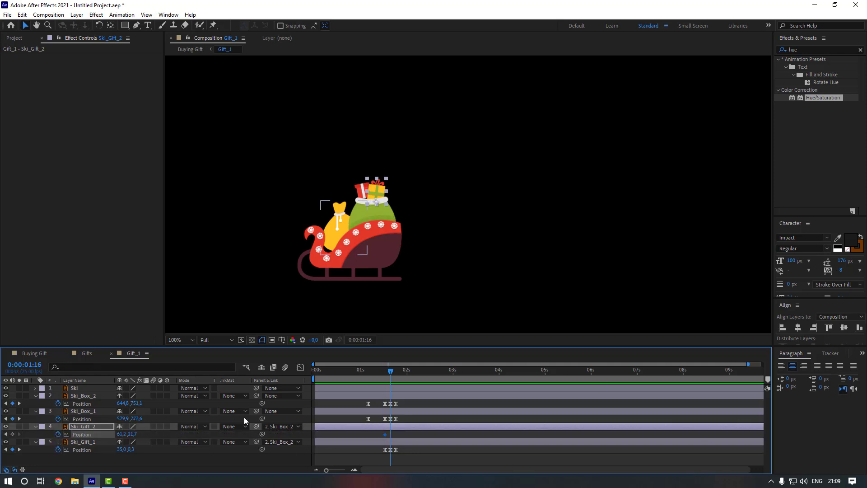
{"action": "key", "text": "Up"}
{"action": "key", "text": "Up"}
{"action": "key", "text": "Up"}
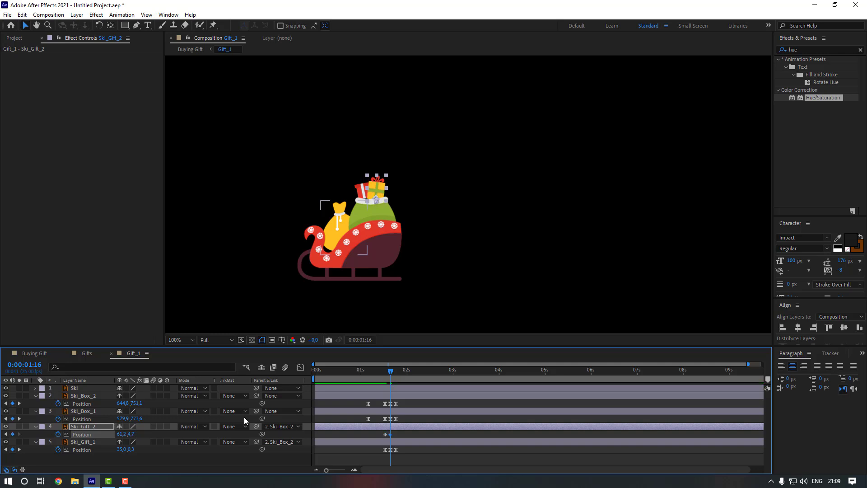
Copy Ski_Gift_2's first position keyframe to 0:00:01:19 and apply Easy Ease to its three position keyframes
{"action": "key", "text": "Page_Down"}
{"action": "key", "text": "Page_Down"}
{"action": "key", "text": "Page_Down"}
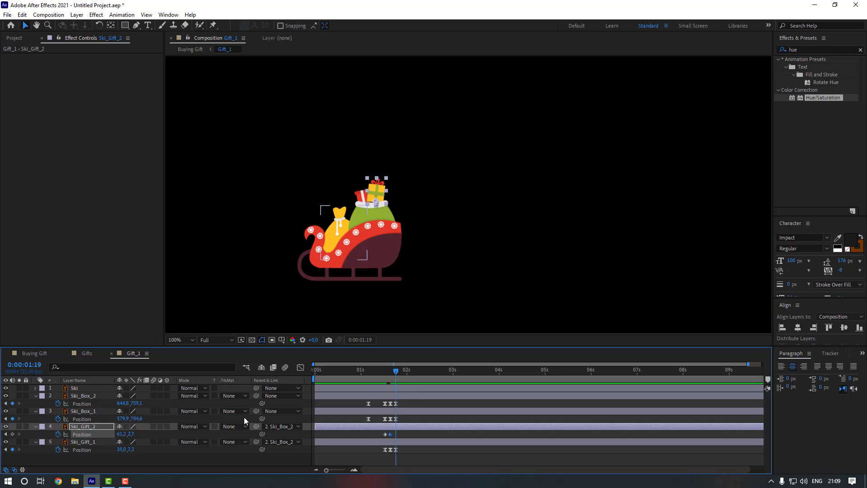
{"action": "left_click_drag", "start_coordinate": [382, 434], "coordinate": [384, 439]}
{"action": "key", "text": "ctrl+c"}
{"action": "key", "text": "ctrl+v"}
{"action": "left_click", "coordinate": [407, 432]}
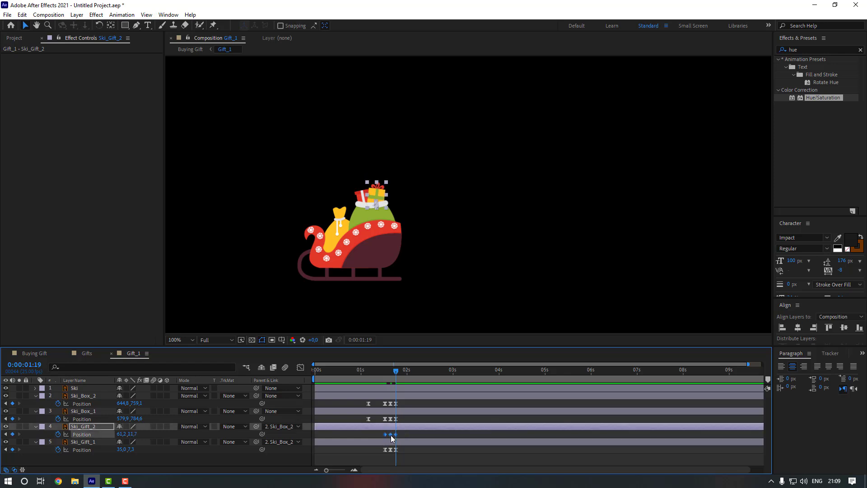
{"action": "right_click", "coordinate": [392, 438]}
{"action": "left_click", "coordinate": [542, 369]}
Preview the boxes and small gifts landing in the sleigh from 0:00:00:15
{"action": "left_click", "coordinate": [415, 458]}
{"action": "left_click", "coordinate": [374, 371]}
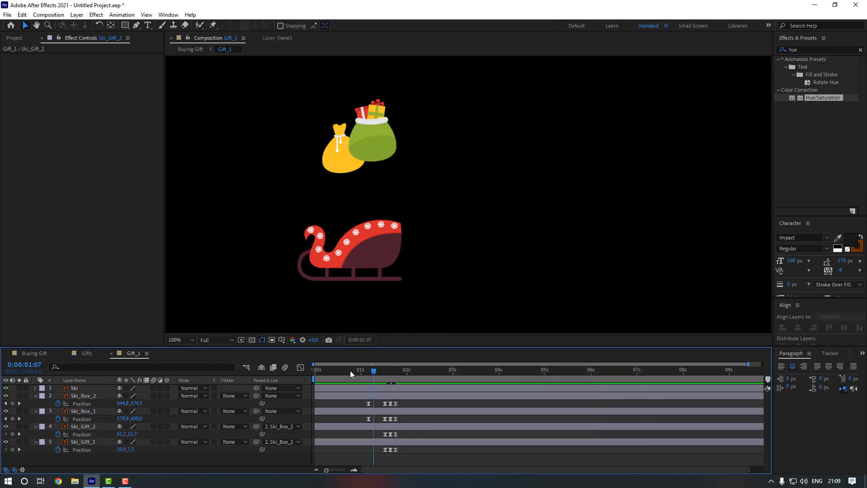
{"action": "left_click", "coordinate": [343, 371]}
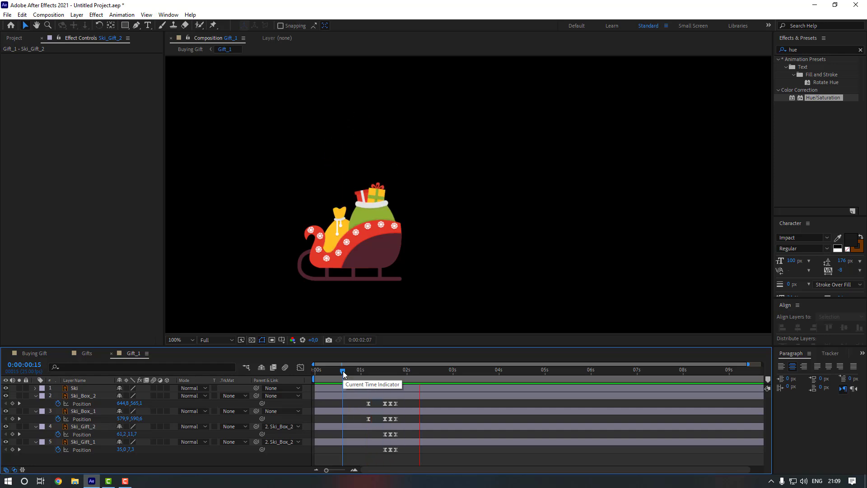
In the Buying Gift composition, duplicate 1_BG above Gift_1 and use the duplicate as Gift_1's alpha matte
{"action": "left_click", "coordinate": [35, 353]}
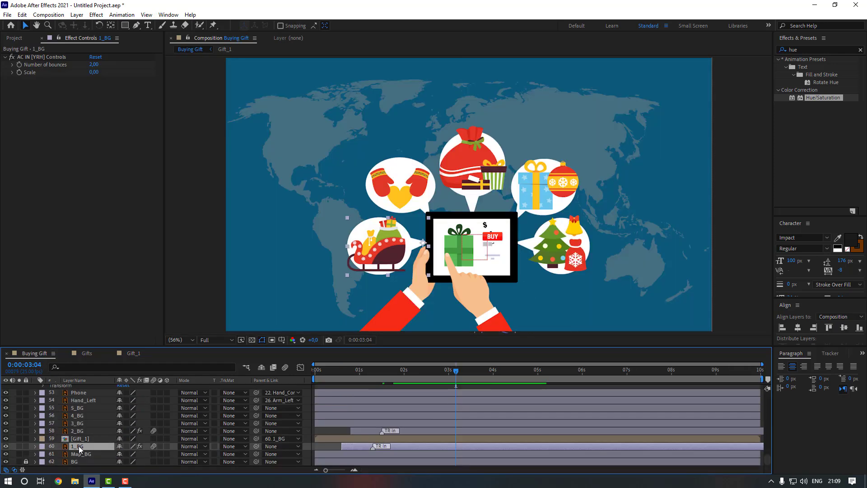
{"action": "key", "text": "ctrl+d"}
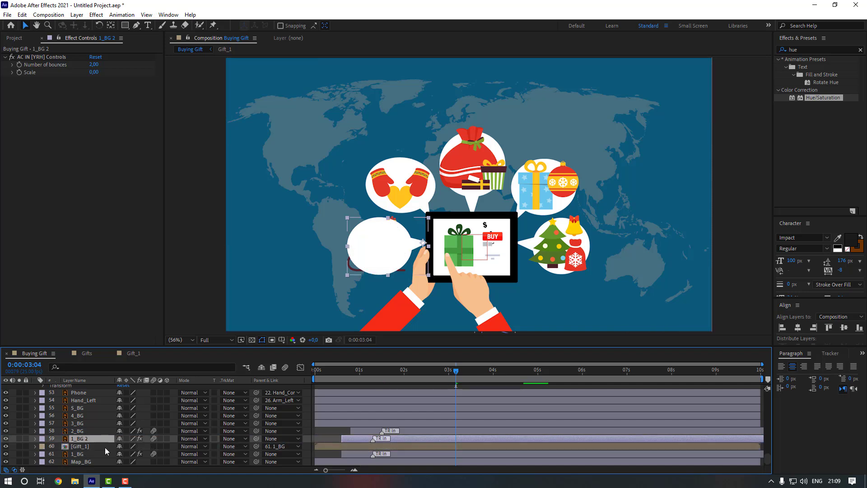
{"action": "left_click", "coordinate": [105, 447]}
{"action": "left_click", "coordinate": [240, 446]}
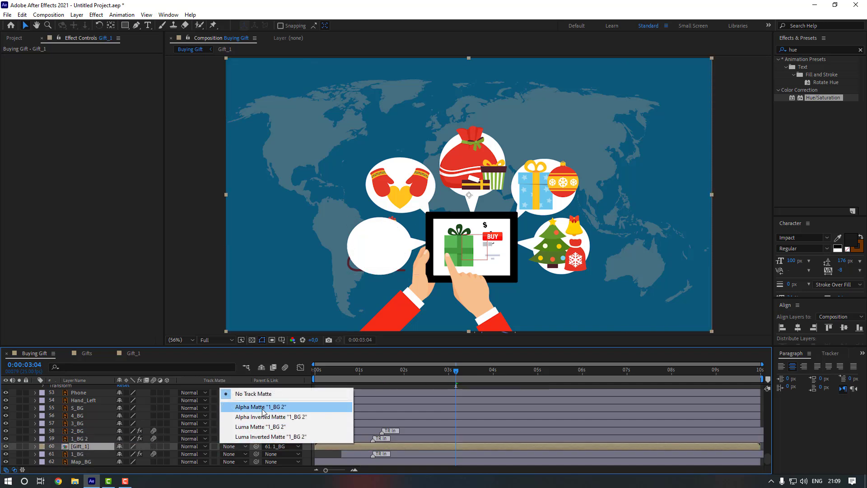
{"action": "left_click", "coordinate": [263, 408]}
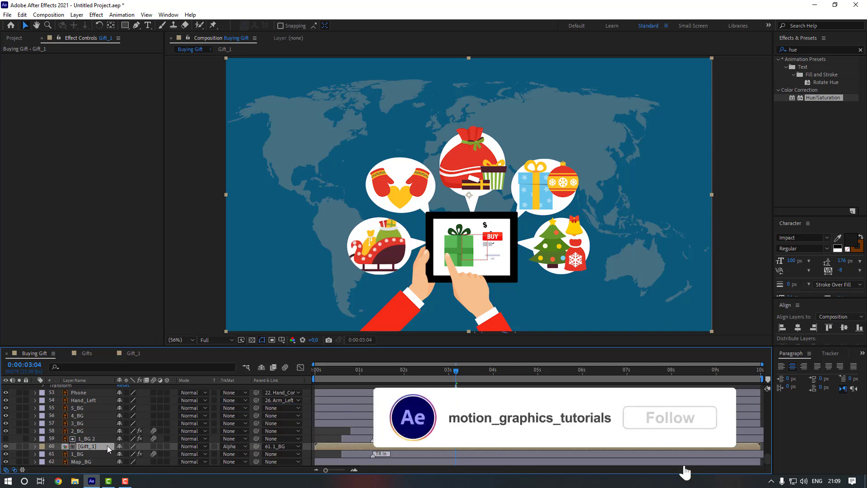
Move Gift_1's anchor point onto the sleigh and scale the layer down to 84%
{"action": "key", "text": "s"}
{"action": "left_click", "coordinate": [111, 26]}
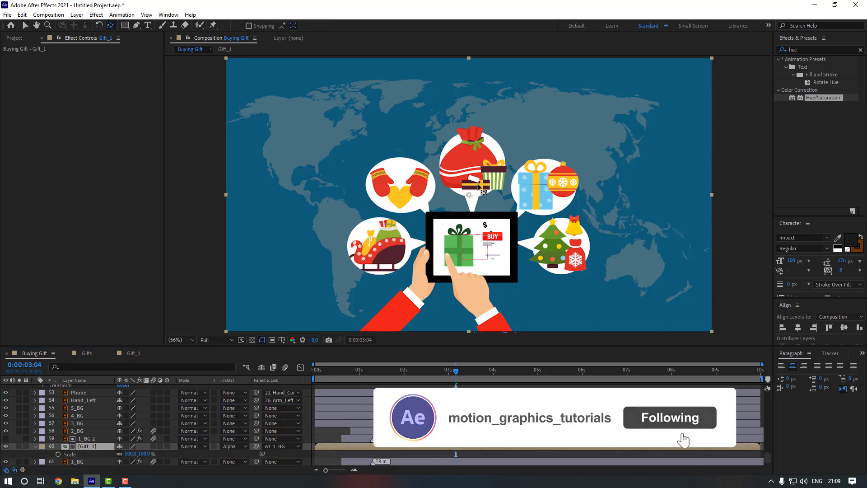
{"action": "left_click_drag", "start_coordinate": [469, 195], "coordinate": [392, 238]}
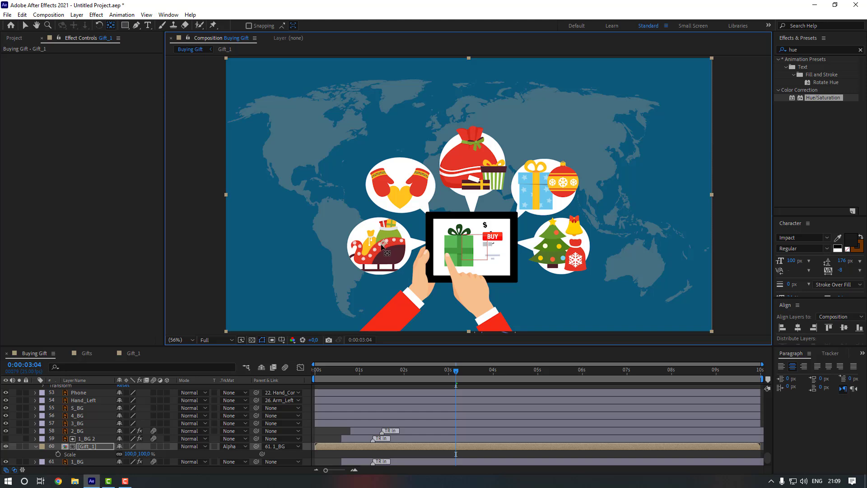
{"action": "left_click_drag", "start_coordinate": [130, 455], "coordinate": [123, 455]}
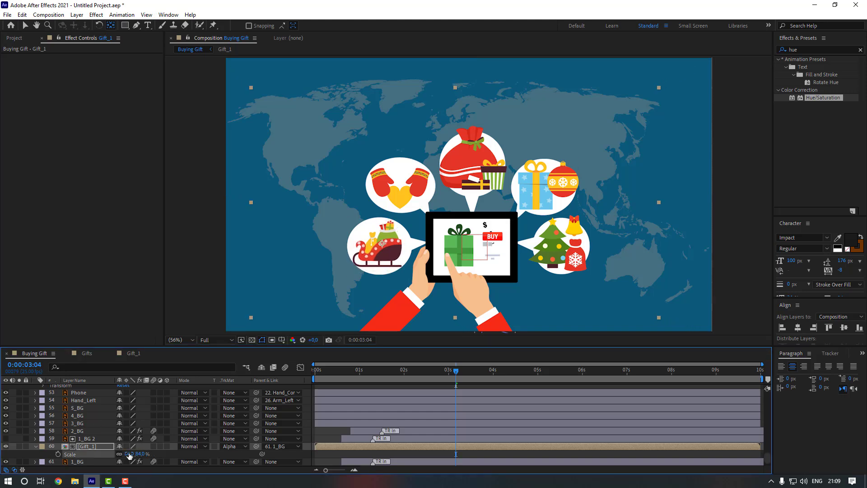
Preview the Buying Gift composition from the start to check the masked sleigh
{"action": "left_click", "coordinate": [359, 455]}
{"action": "key", "text": "Home"}
{"action": "key", "text": "space"}
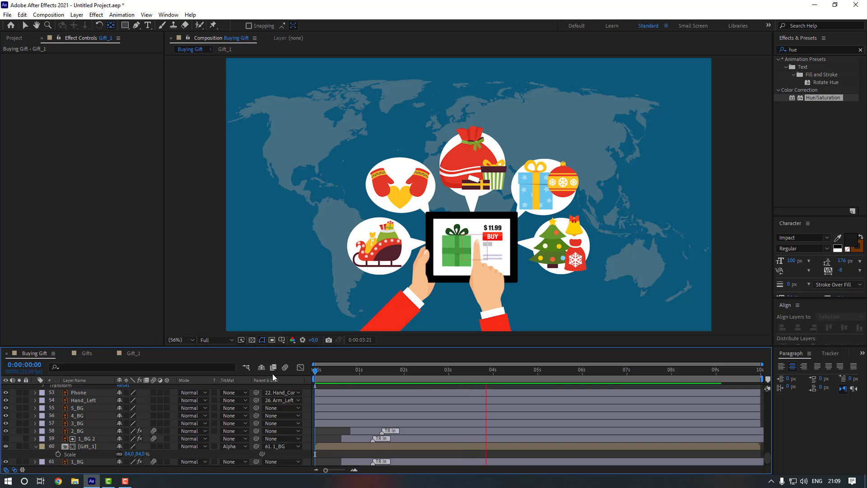
In the Gift_1 composition, shift the Ski_Box_1 layer about four frames later and preview the staggered fall
{"action": "left_click", "coordinate": [131, 353]}
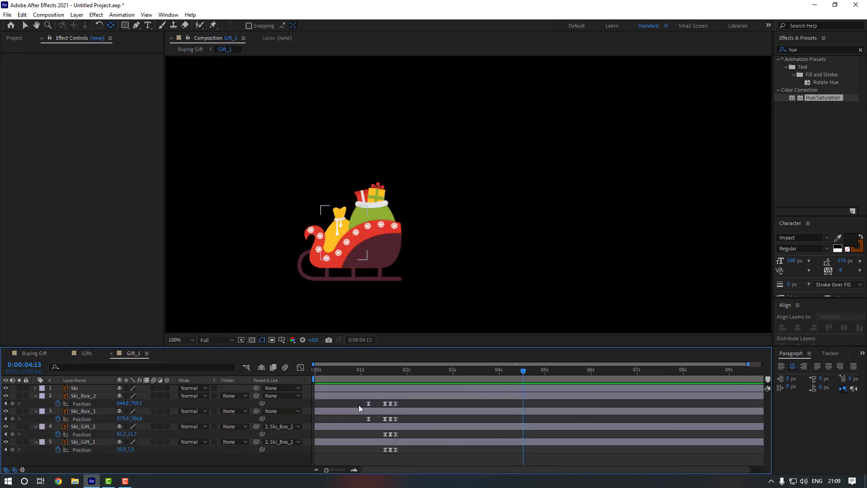
{"action": "left_click_drag", "start_coordinate": [368, 415], "coordinate": [375, 413]}
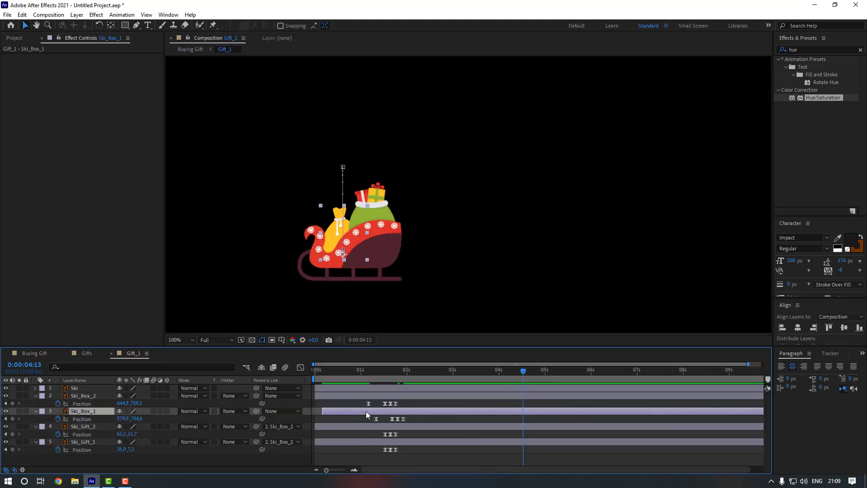
{"action": "left_click_drag", "start_coordinate": [359, 378], "coordinate": [334, 376]}
{"action": "key", "text": "space"}
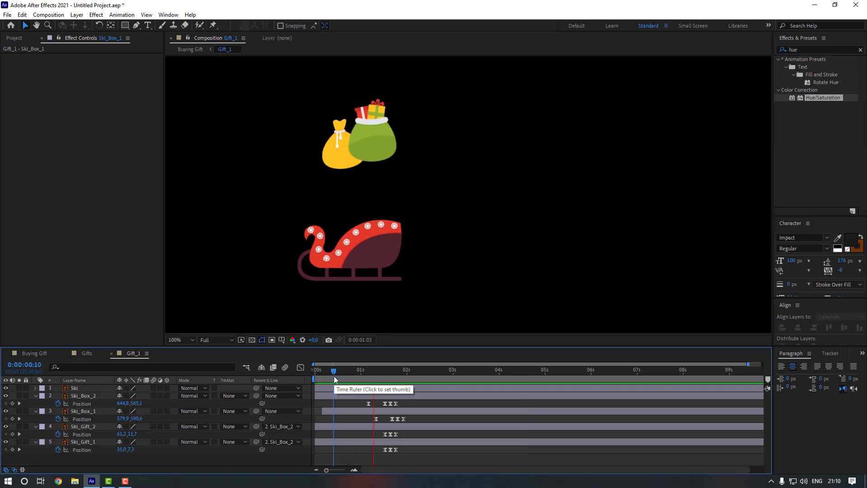
Preview the staggered box drop inside its bubble in the Buying Gift composition from 0:00:00:04
{"action": "left_click", "coordinate": [27, 353]}
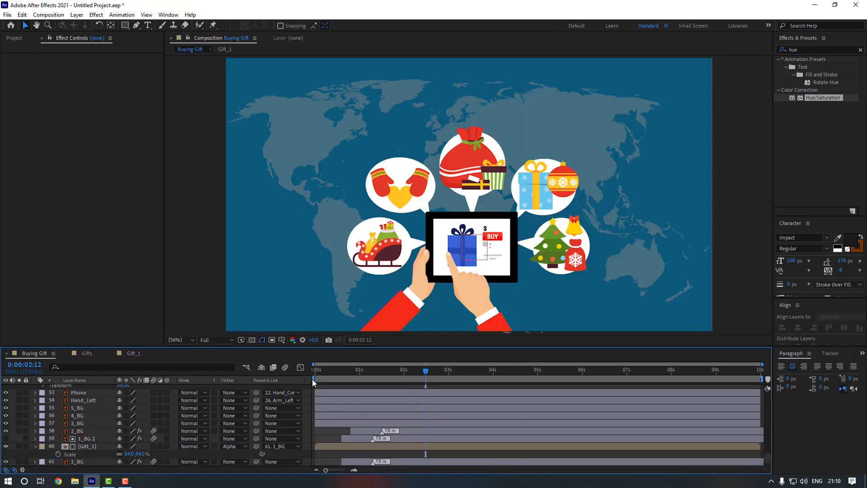
{"action": "left_click", "coordinate": [322, 371]}
{"action": "key", "text": "space"}
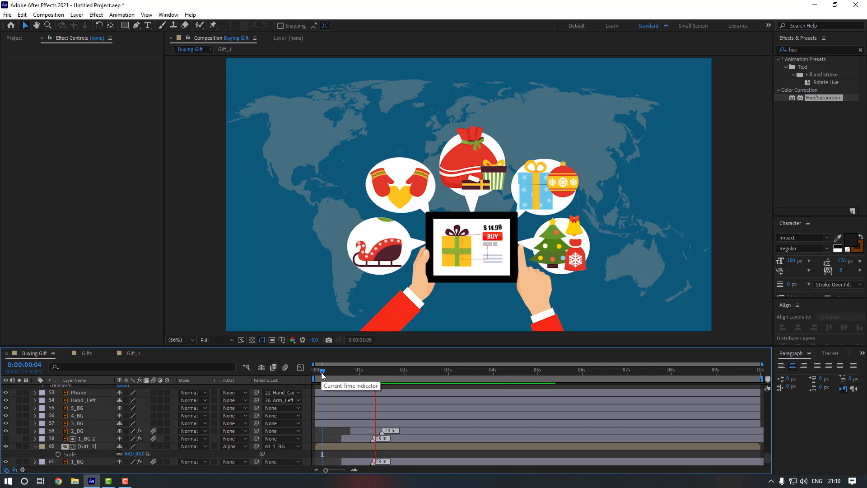
Shift all layers in the Gift_1 composition about four frames earlier
{"action": "double_click", "coordinate": [336, 445]}
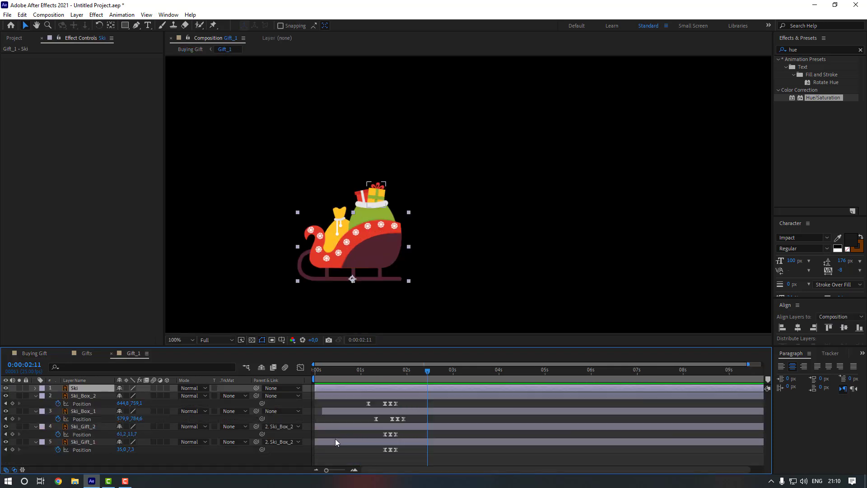
{"action": "key", "text": "ctrl+a"}
{"action": "left_click_drag", "start_coordinate": [337, 411], "coordinate": [328, 411]}
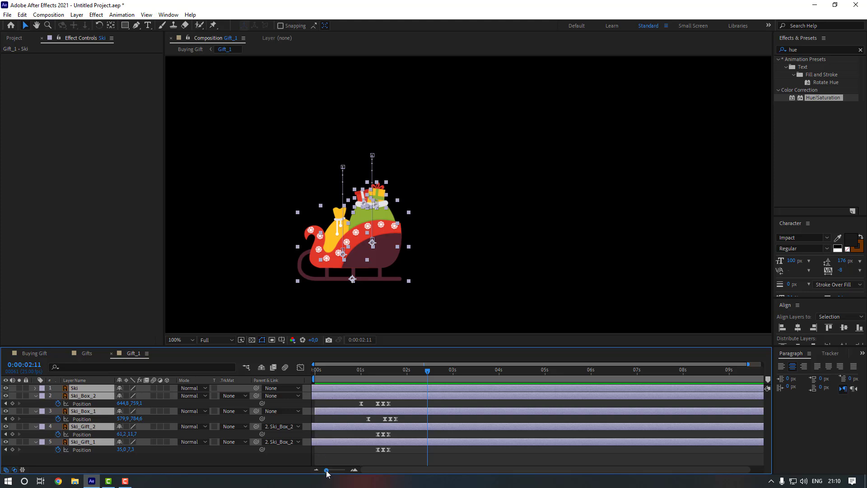
Preview the Buying Gift composition from the start to check the retimed sleigh boxes, leaving no layer selected
{"action": "left_click_drag", "start_coordinate": [326, 470], "coordinate": [324, 469]}
{"action": "left_click", "coordinate": [53, 354]}
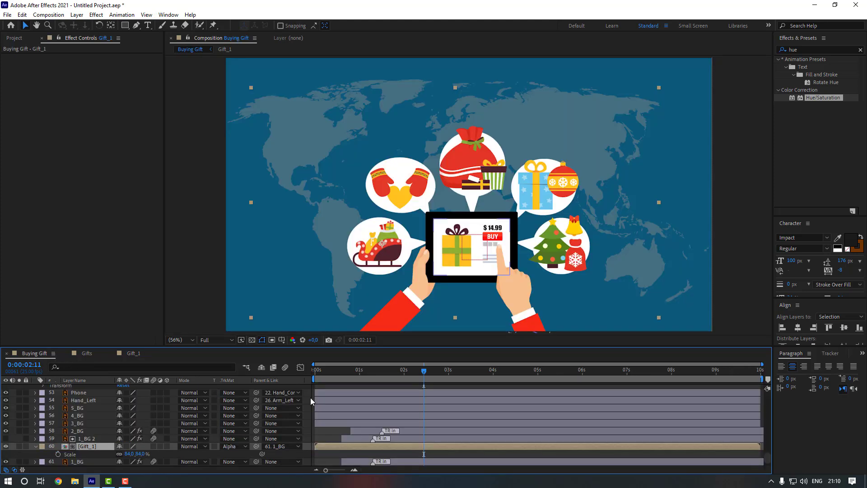
{"action": "key", "text": "space"}
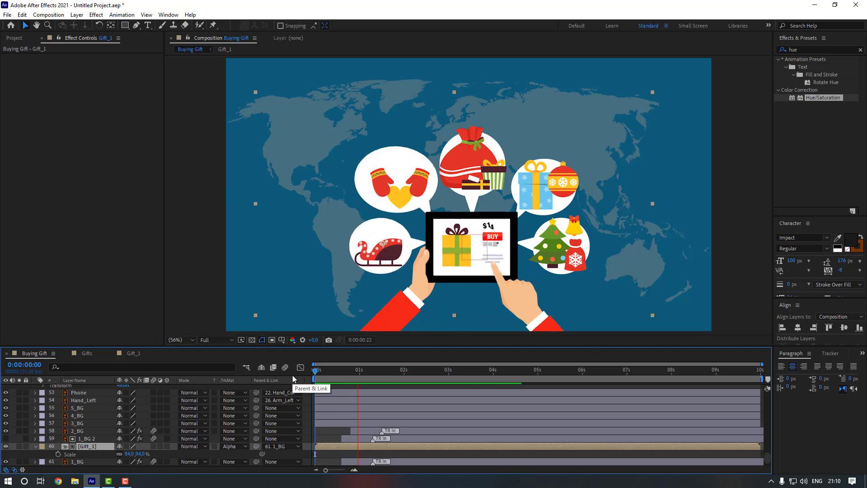
{"action": "key", "text": "space"}
{"action": "key", "text": "F2"}
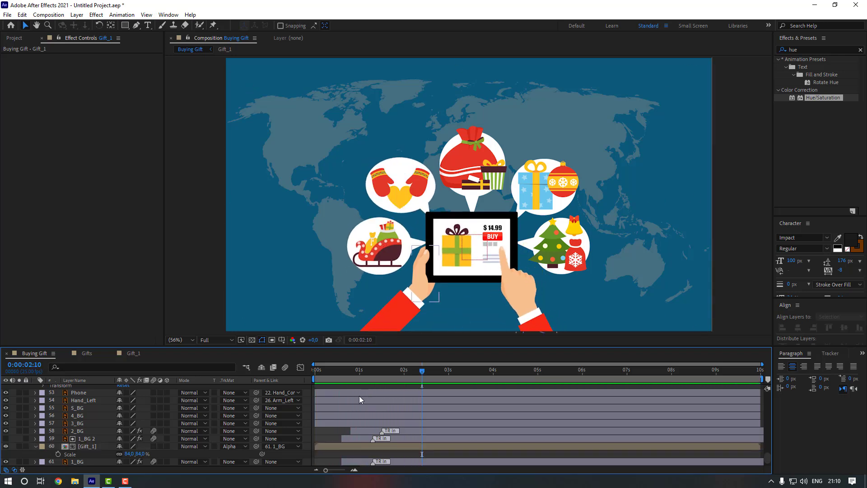
Move the Glove_2, Glove_1 and Heart layers directly above 2_BG and pre-compose them as Gift_2
{"action": "scroll", "coordinate": [359, 396], "scroll_direction": "up", "scroll_amount": 12}
{"action": "left_click", "coordinate": [383, 197]}
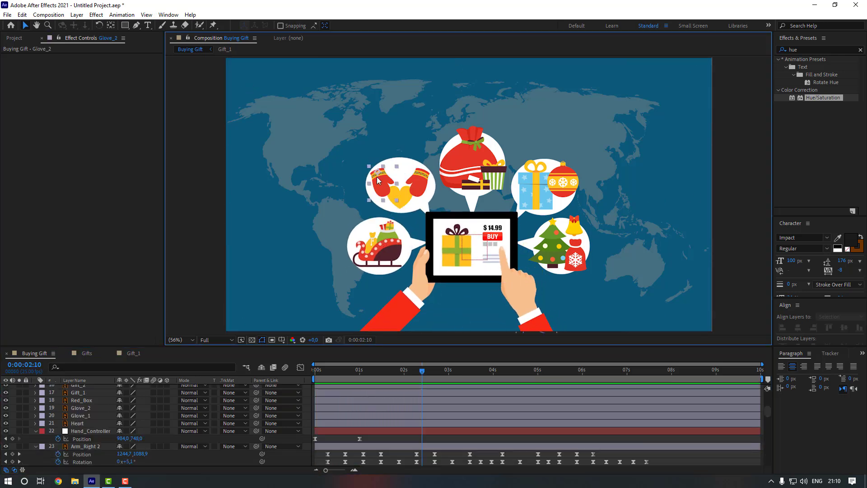
{"action": "left_click", "coordinate": [88, 422], "text": "shift"}
{"action": "mouse_move", "coordinate": [91, 413]}
{"action": "left_mouse_down"}
{"action": "mouse_move", "coordinate": [88, 462]}
{"action": "mouse_move", "coordinate": [90, 413]}
{"action": "left_mouse_up"}
{"action": "left_click", "coordinate": [89, 417], "text": "shift"}
{"action": "right_click", "coordinate": [89, 416]}
{"action": "left_click", "coordinate": [113, 382]}
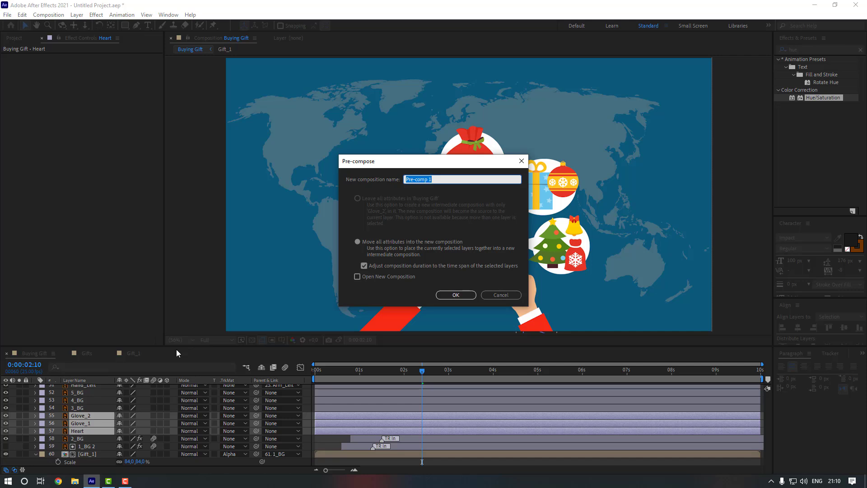
{"action": "type", "text": "Gift_2"}
{"action": "key", "text": "Return"}
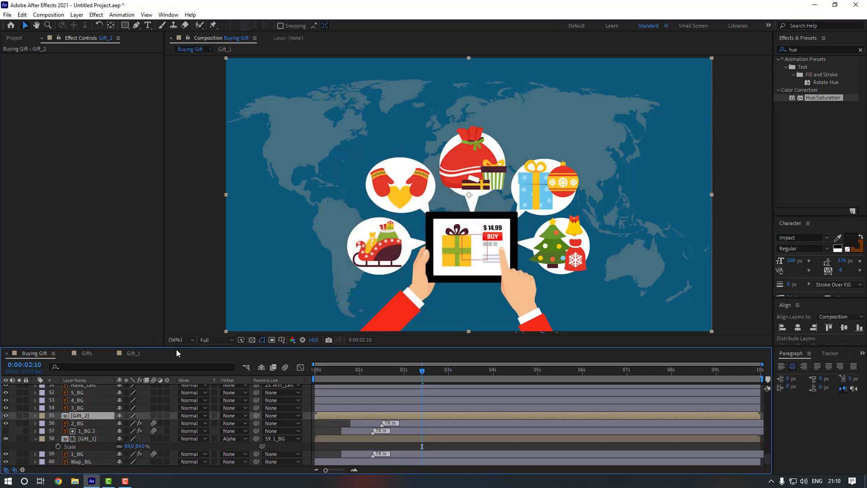
In the Gift_2 composition, add a null object between the two gloves over the heart and center its anchor point
{"action": "double_click", "coordinate": [80, 415]}
{"action": "left_click", "coordinate": [366, 371]}
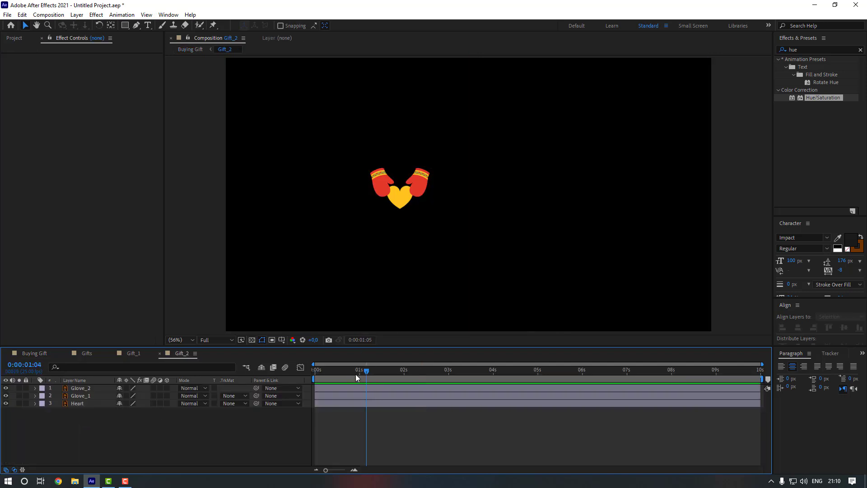
{"action": "right_click", "coordinate": [465, 227]}
{"action": "mouse_move", "coordinate": [530, 231]}
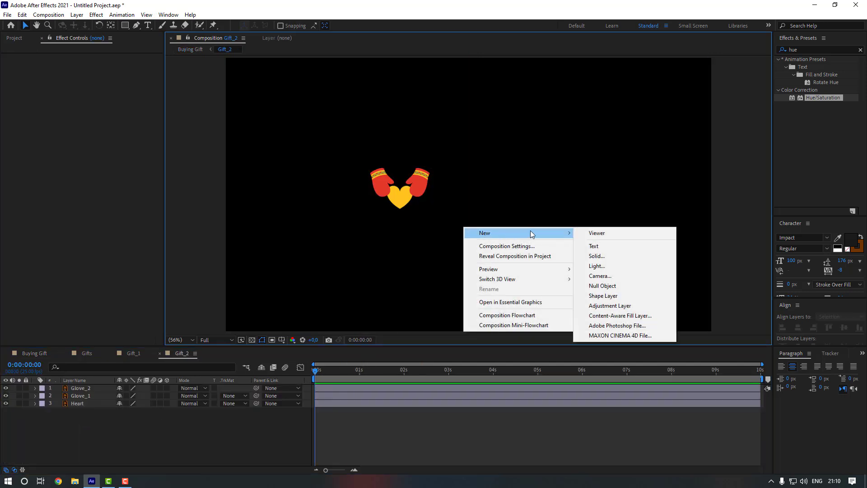
{"action": "left_click", "coordinate": [603, 286]}
{"action": "left_click_drag", "start_coordinate": [487, 204], "coordinate": [402, 190]}
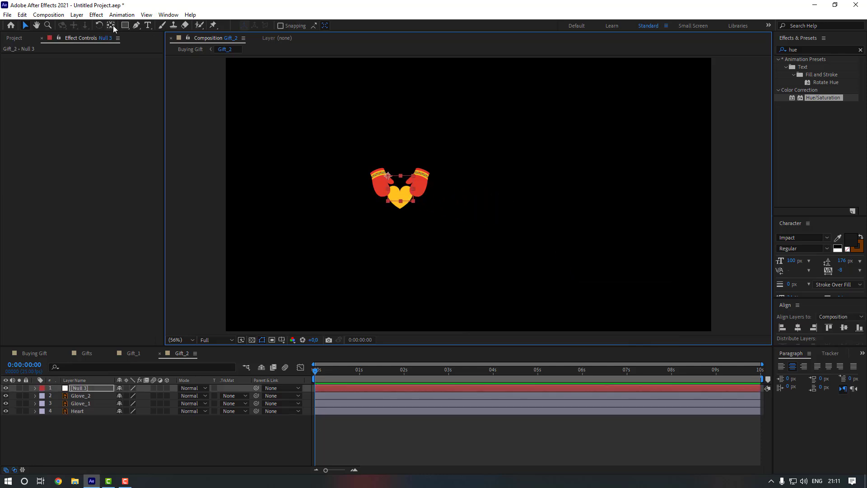
{"action": "key", "text": "ctrl+alt+Home"}
Parent the Glove_1 and Glove_2 layers to the null object
{"action": "left_click", "coordinate": [93, 403]}
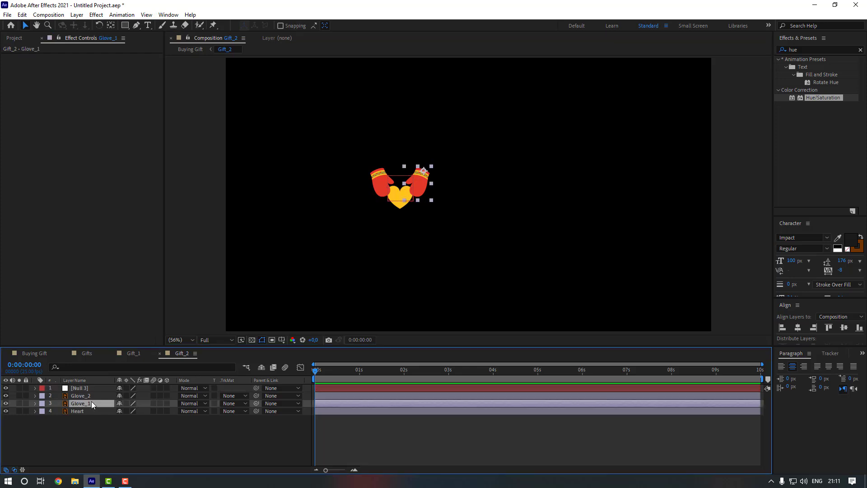
{"action": "left_click", "coordinate": [90, 395], "text": "ctrl"}
{"action": "left_click_drag", "start_coordinate": [255, 405], "coordinate": [95, 387]}
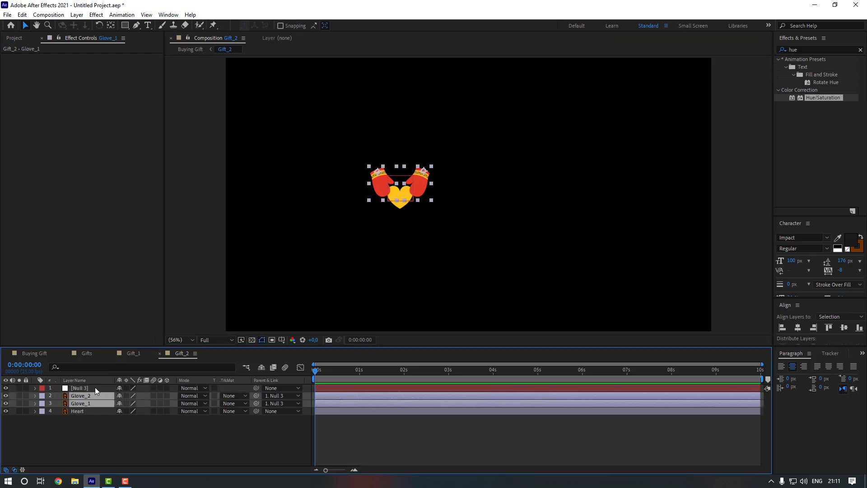
Keyframe the null's Position at 0:00:00:00, and lower it to Y 549 at 0:00:00:10
{"action": "left_click", "coordinate": [330, 388]}
{"action": "key", "text": "p"}
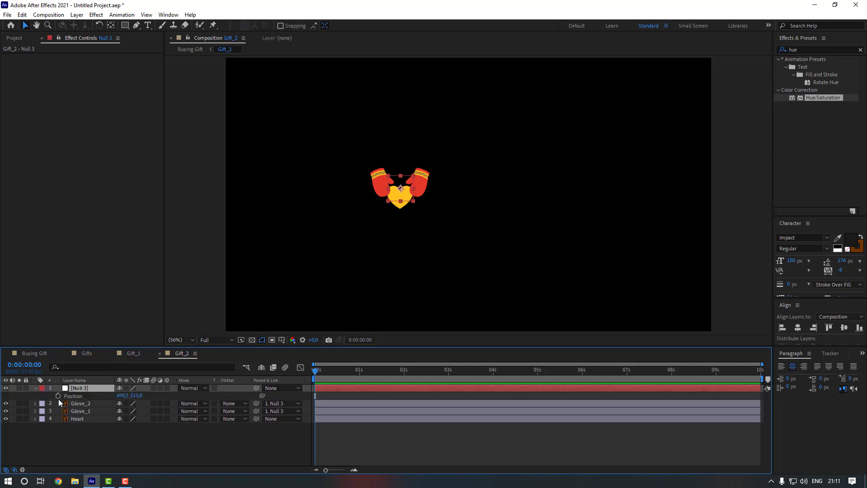
{"action": "left_click", "coordinate": [57, 397]}
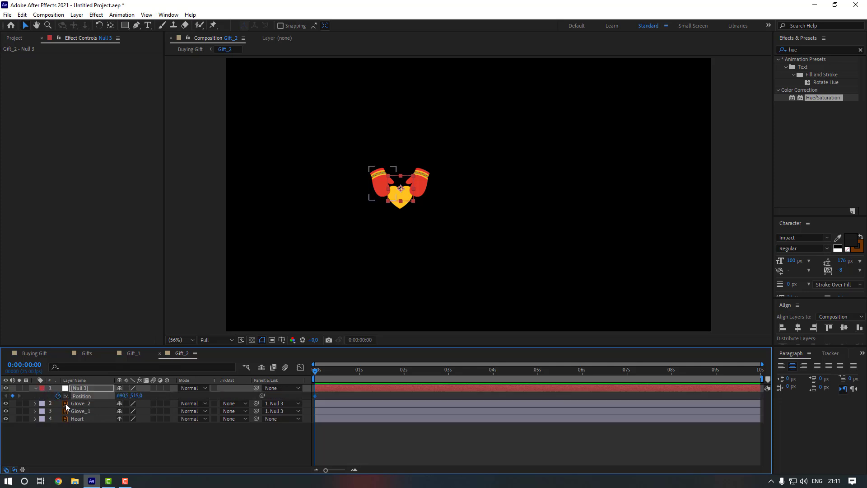
{"action": "key", "text": "shift+Page_Down"}
{"action": "left_click_drag", "start_coordinate": [139, 395], "coordinate": [155, 396]}
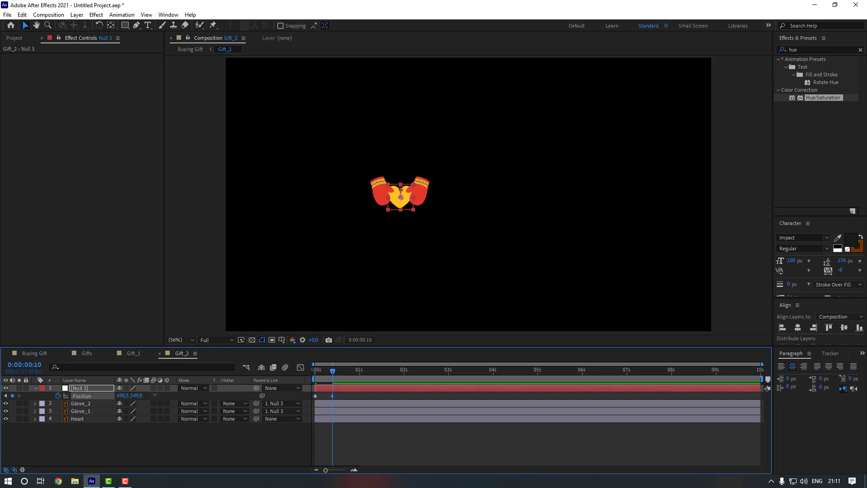
Copy the null's starting Position keyframe to 0:00:00:20 and apply Easy Ease to all three keyframes
{"action": "key", "text": "shift+Page_Down"}
{"action": "left_click_drag", "start_coordinate": [308, 400], "coordinate": [312, 400]}
{"action": "key", "text": "ctrl+c"}
{"action": "key", "text": "ctrl+v"}
{"action": "left_click_drag", "start_coordinate": [365, 394], "coordinate": [316, 398]}
{"action": "right_click", "coordinate": [351, 395]}
{"action": "mouse_move", "coordinate": [405, 390]}
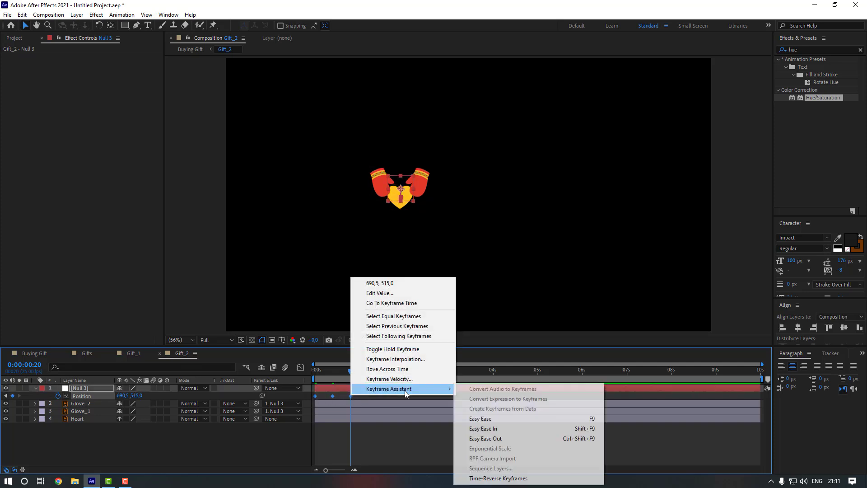
{"action": "left_click", "coordinate": [481, 418]}
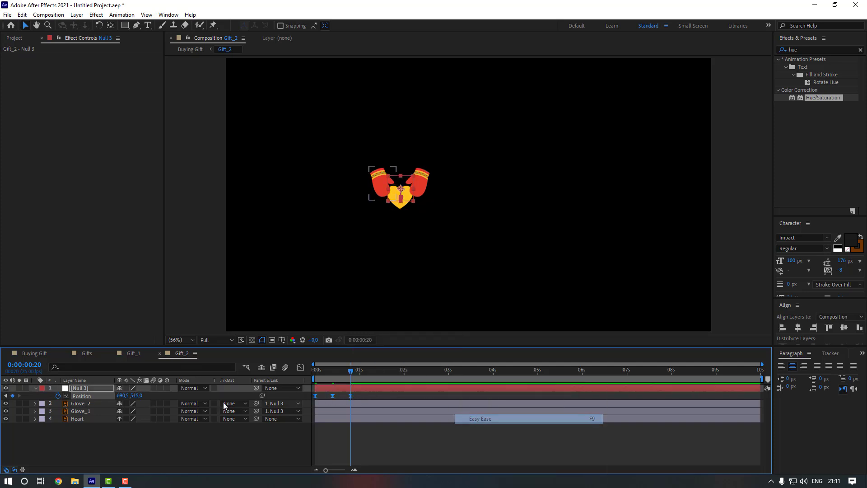
Add the expression loopOut(type = "cycle", numKeyframes = 0) to the null's Position
{"action": "left_click", "coordinate": [57, 396], "text": "alt"}
{"action": "left_click", "coordinate": [151, 403]}
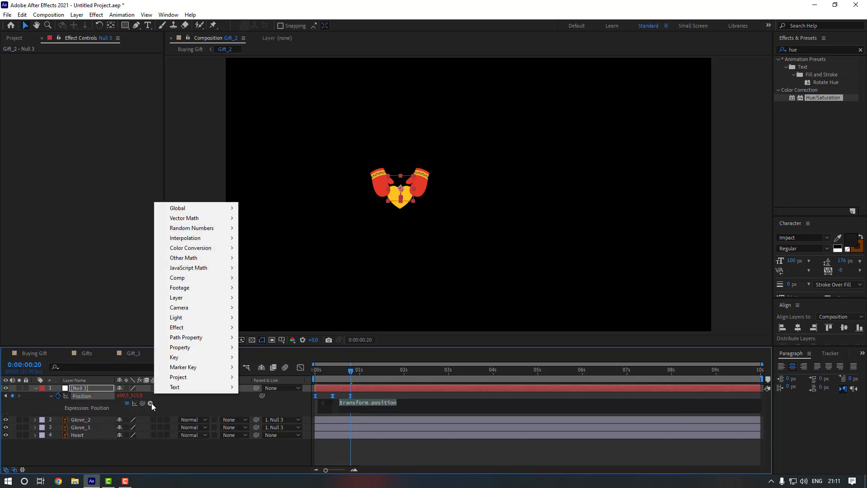
{"action": "mouse_move", "coordinate": [190, 347]}
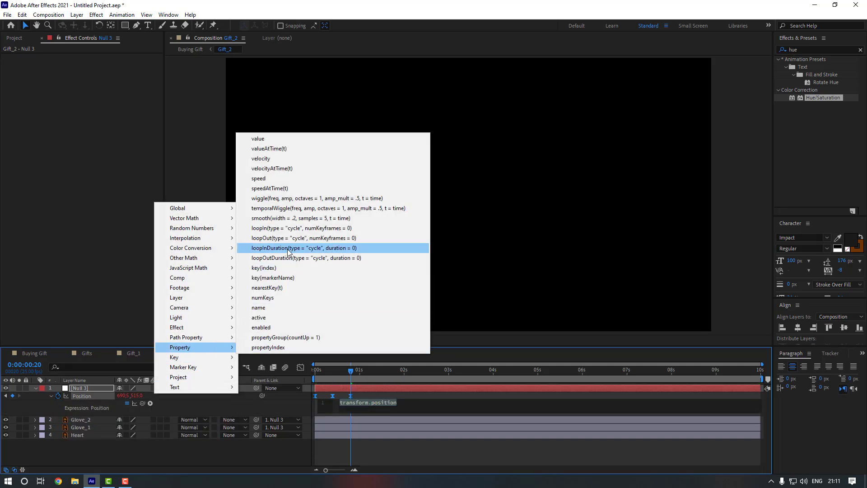
{"action": "left_click", "coordinate": [289, 238]}
{"action": "left_click", "coordinate": [374, 393]}
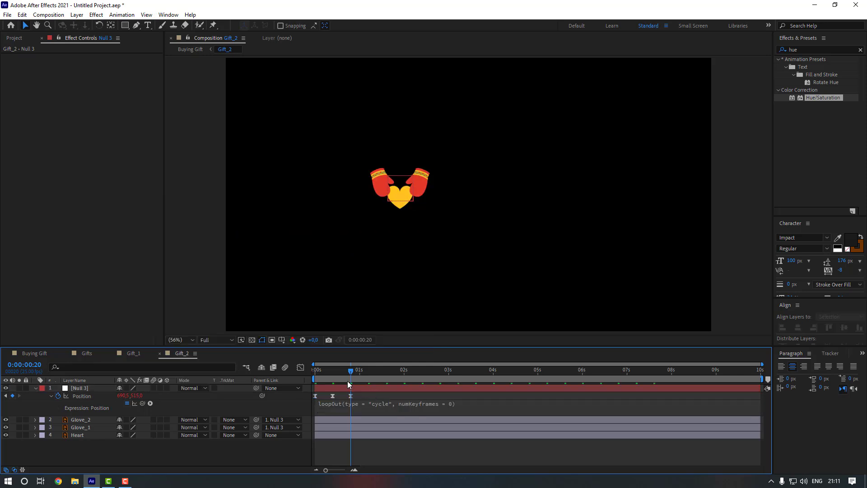
Stretch Null 3's position keyframes so the last one falls at about 0:00:01:18, and preview the looping glove motion
{"action": "left_click_drag", "start_coordinate": [350, 372], "coordinate": [273, 372]}
{"action": "key", "text": "space"}
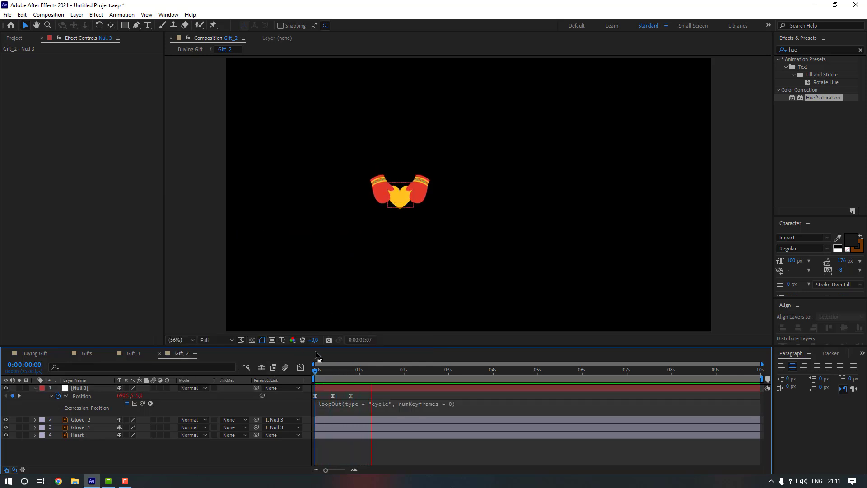
{"action": "key", "text": "space"}
{"action": "left_click_drag", "start_coordinate": [368, 396], "coordinate": [392, 397]}
{"action": "key", "text": "ctrl+shift+a"}
{"action": "key", "text": "Home"}
{"action": "key", "text": "space"}
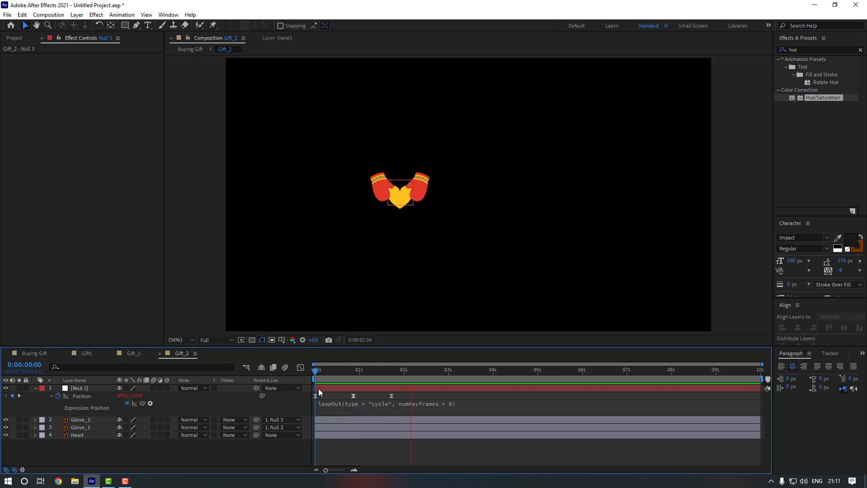
{"action": "key", "text": "space"}
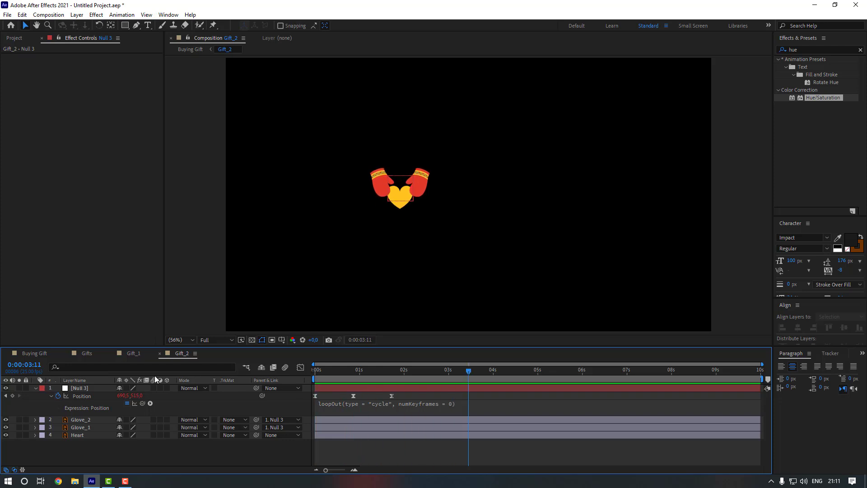
Preview the Buying Gift composition and parent its Gift_2 layer to 2_BG
{"action": "left_click", "coordinate": [34, 353]}
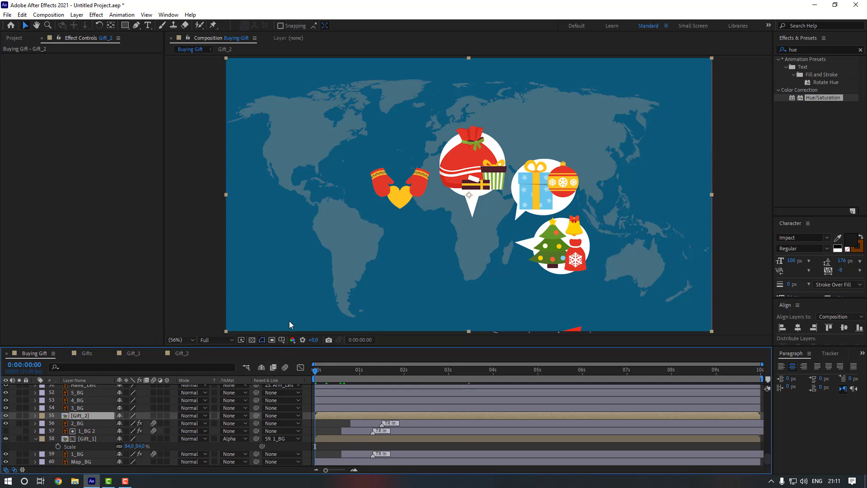
{"action": "key", "text": "space"}
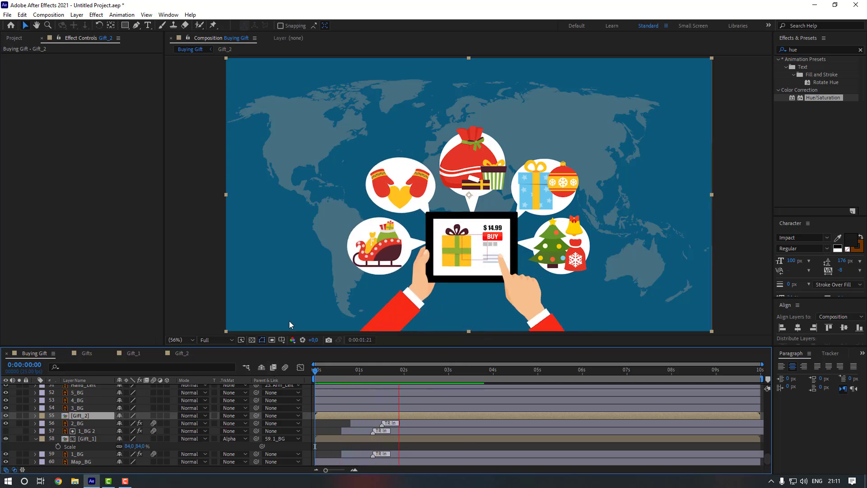
{"action": "key", "text": "space"}
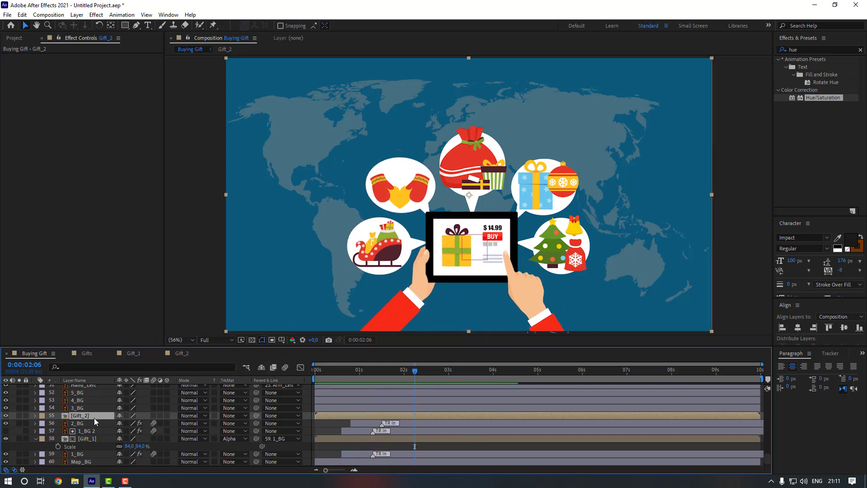
{"action": "left_click_drag", "start_coordinate": [256, 415], "coordinate": [90, 423]}
Duplicate 2_BG, place the copy directly above Gift_2, and use it as Gift_2's alpha matte
{"action": "left_click", "coordinate": [85, 426]}
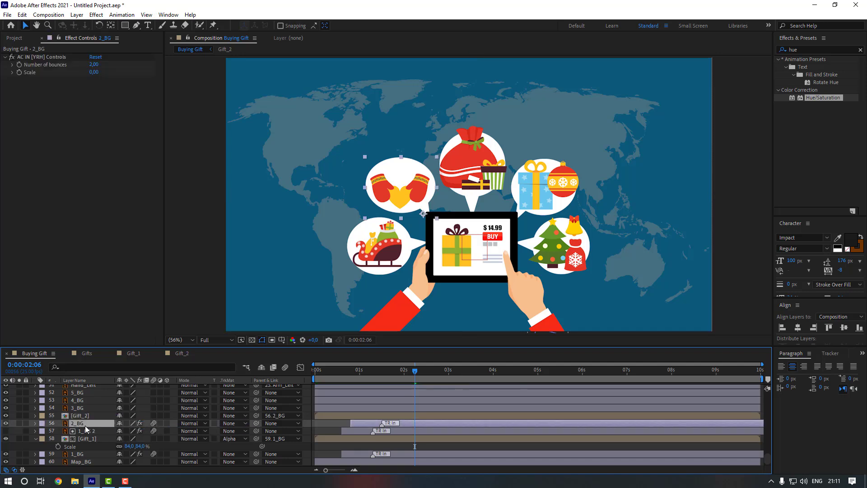
{"action": "key", "text": "ctrl+d"}
{"action": "left_click_drag", "start_coordinate": [85, 425], "coordinate": [84, 416]}
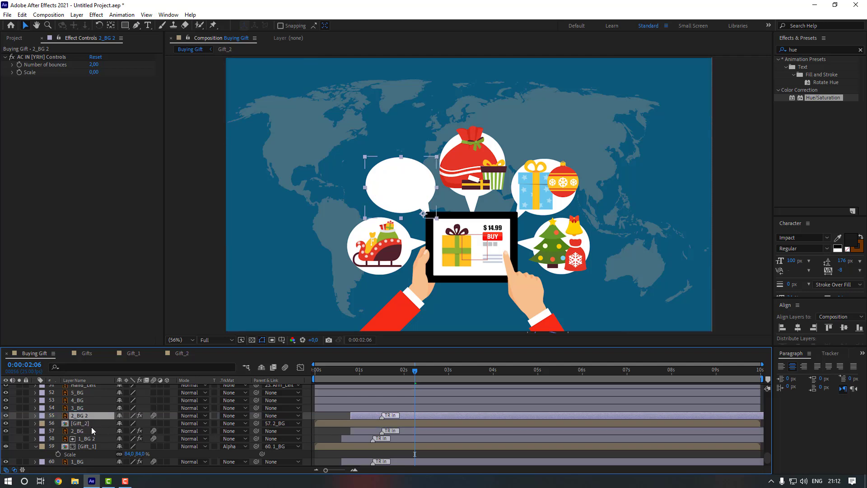
{"action": "left_click", "coordinate": [90, 426]}
{"action": "left_click", "coordinate": [244, 424]}
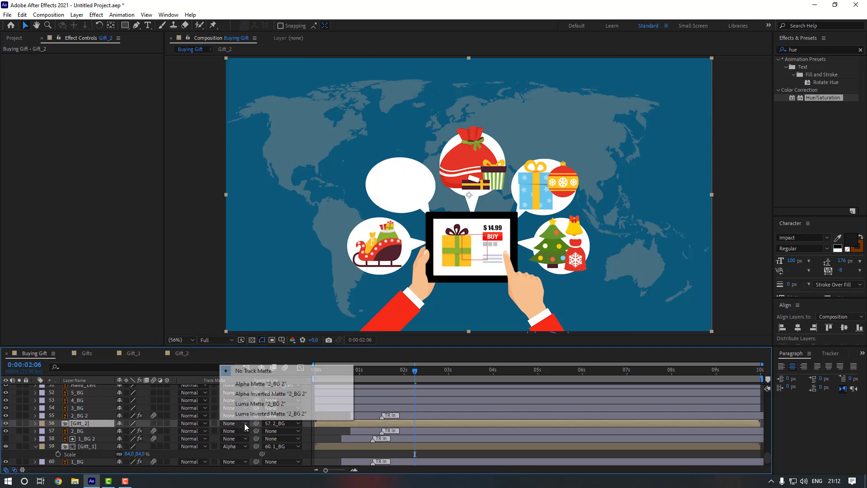
{"action": "left_click", "coordinate": [261, 385]}
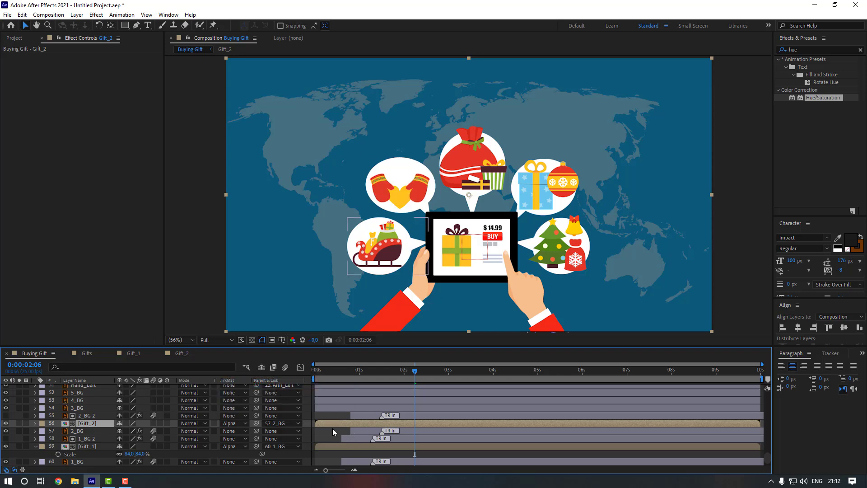
Preview the masked gloves from the start and nudge the Gift_2 layer up by about 8 pixels
{"action": "key", "text": "Home"}
{"action": "key", "text": "space"}
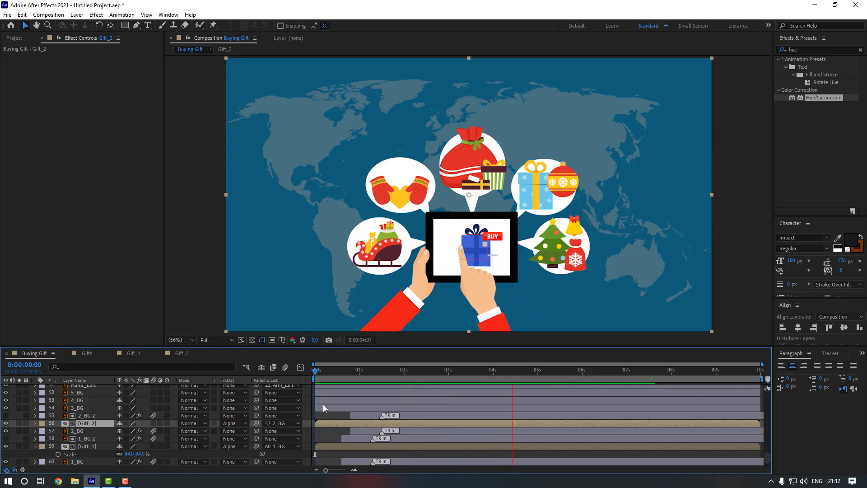
{"action": "key", "text": "space"}
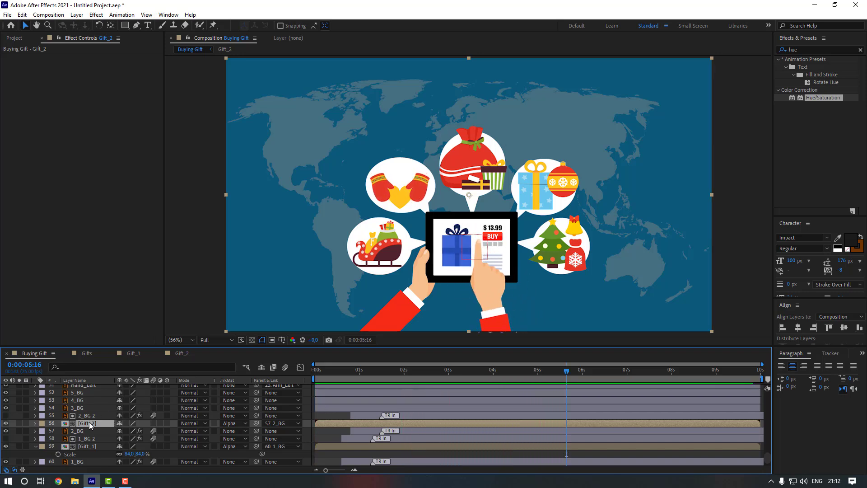
{"action": "key", "text": "Up"}
{"action": "key", "text": "Up"}
{"action": "key", "text": "Up"}
{"action": "key", "text": "Up"}
{"action": "key", "text": "Up"}
{"action": "key", "text": "Up"}
{"action": "key", "text": "Up"}
{"action": "key", "text": "Up"}
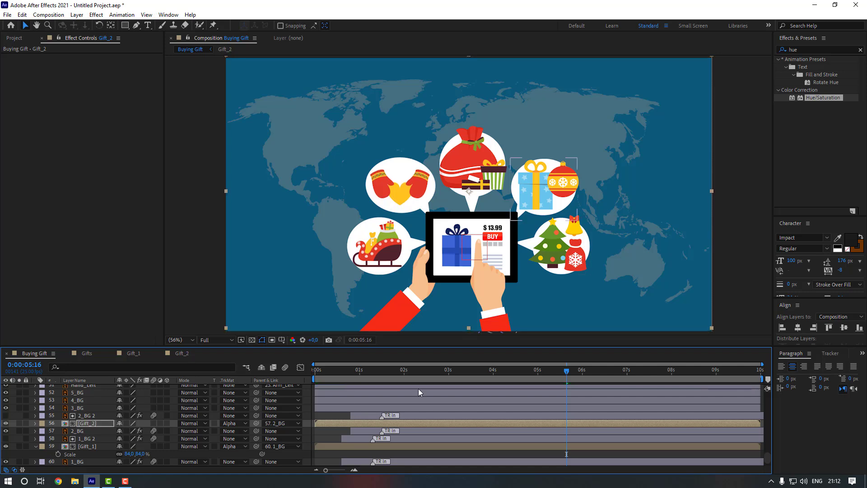
{"action": "left_click_drag", "start_coordinate": [407, 376], "coordinate": [244, 376]}
{"action": "key", "text": "space"}
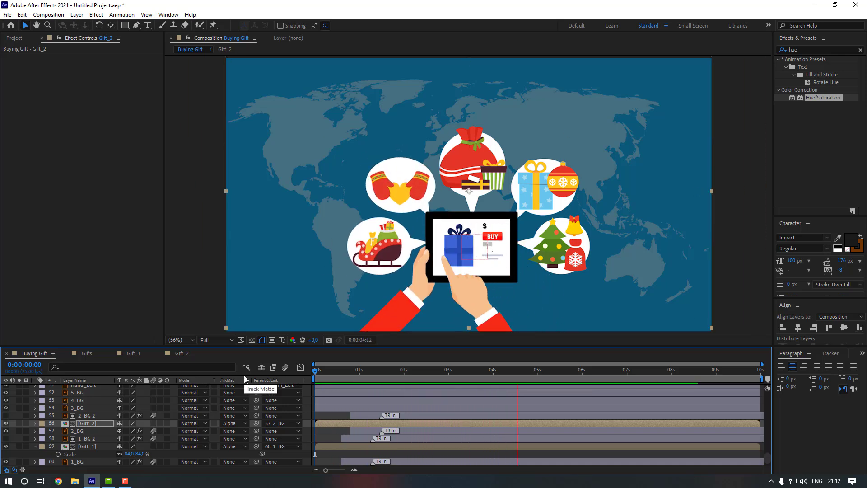
Move the Red_Box, Gift_1 and Gift_2 artwork layers down the layer stack to directly above 3_BG
{"action": "scroll", "coordinate": [100, 408], "scroll_direction": "up", "scroll_amount": 1}
{"action": "scroll", "coordinate": [101, 406], "scroll_direction": "up", "scroll_amount": 10}
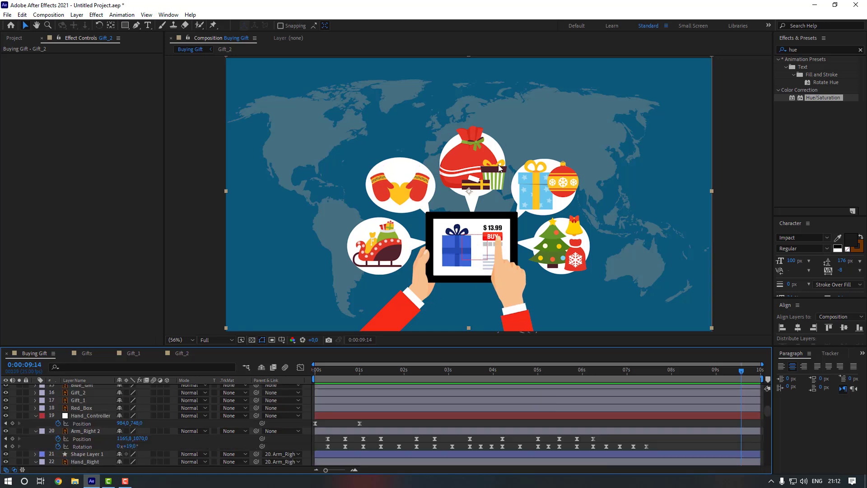
{"action": "scroll", "coordinate": [87, 438], "scroll_direction": "up", "scroll_amount": 2}
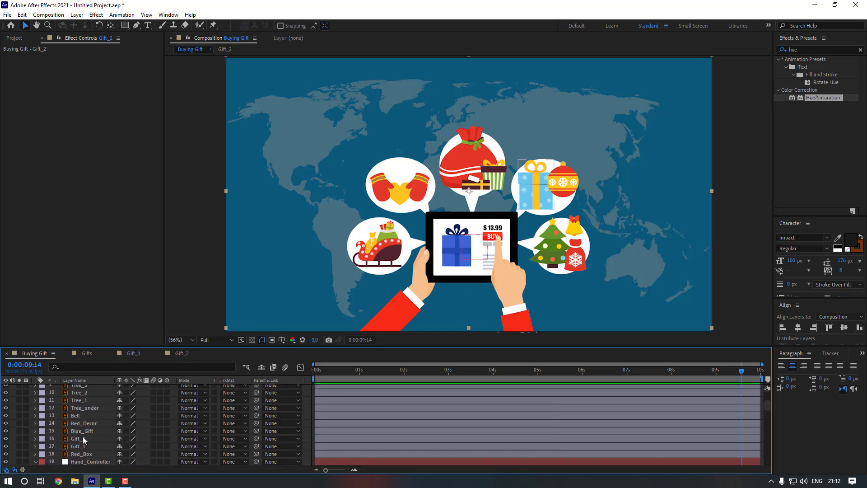
{"action": "left_click", "coordinate": [89, 454]}
{"action": "left_click", "coordinate": [89, 445], "text": "ctrl"}
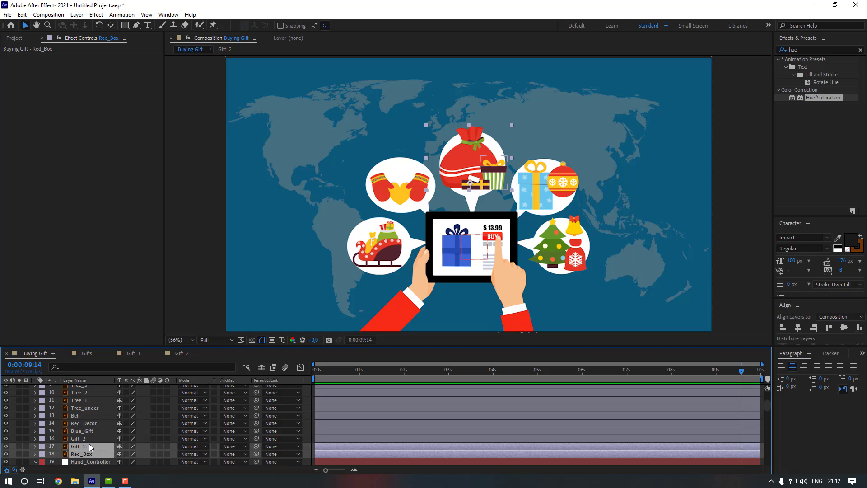
{"action": "left_click", "coordinate": [88, 439], "text": "ctrl"}
{"action": "scroll", "coordinate": [89, 437], "scroll_direction": "down", "scroll_amount": 2}
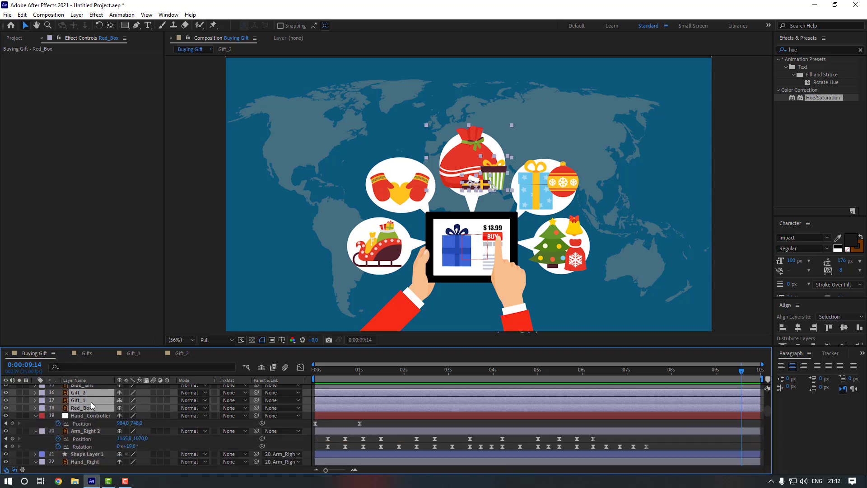
{"action": "left_click_drag", "start_coordinate": [90, 402], "coordinate": [92, 450]}
Pre-compose the Red_Box, Gift_1 and Gift_2 artwork layers as Gift_3 and open the new composition
{"action": "right_click", "coordinate": [85, 438]}
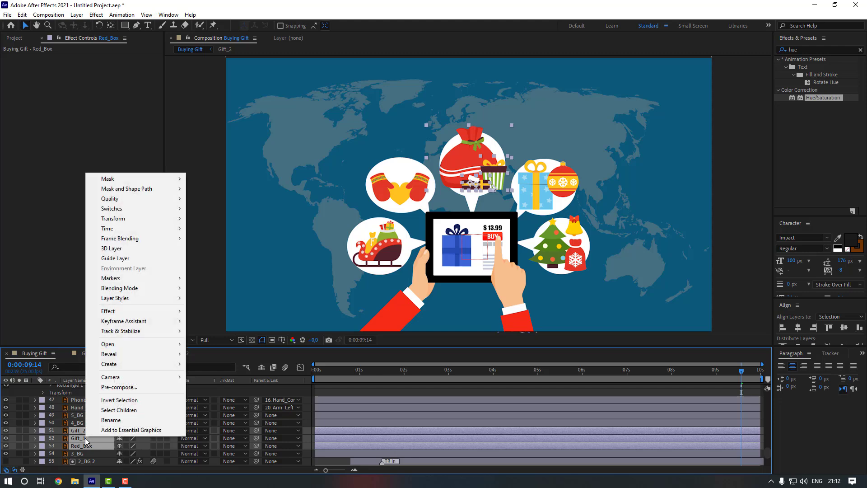
{"action": "left_click", "coordinate": [141, 387]}
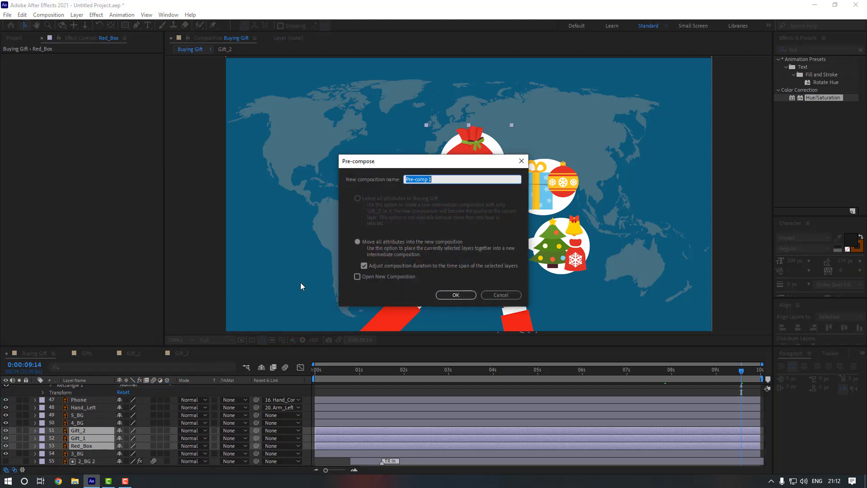
{"action": "type", "text": "Gift_3"}
{"action": "key", "text": "Return"}
{"action": "double_click", "coordinate": [82, 430]}
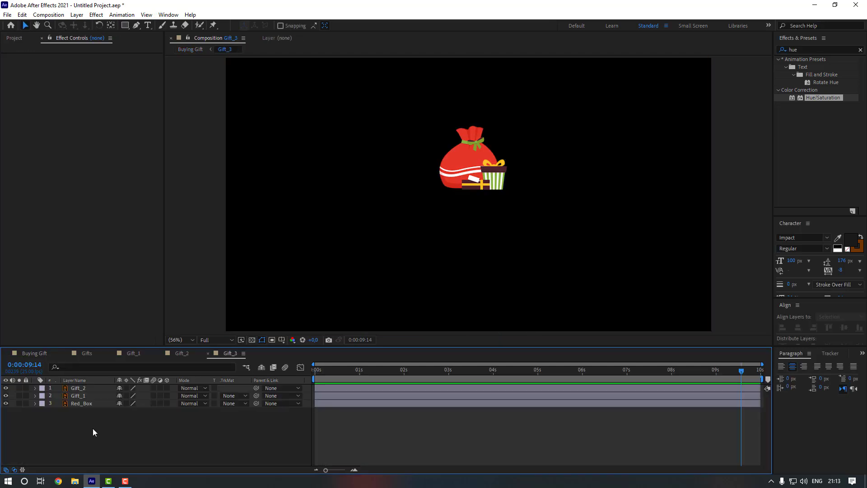
Add position keyframes to Red_Box, Gift_1 and Gift_2 at 0:00:01:01
{"action": "left_click", "coordinate": [177, 402]}
{"action": "key", "text": "Home"}
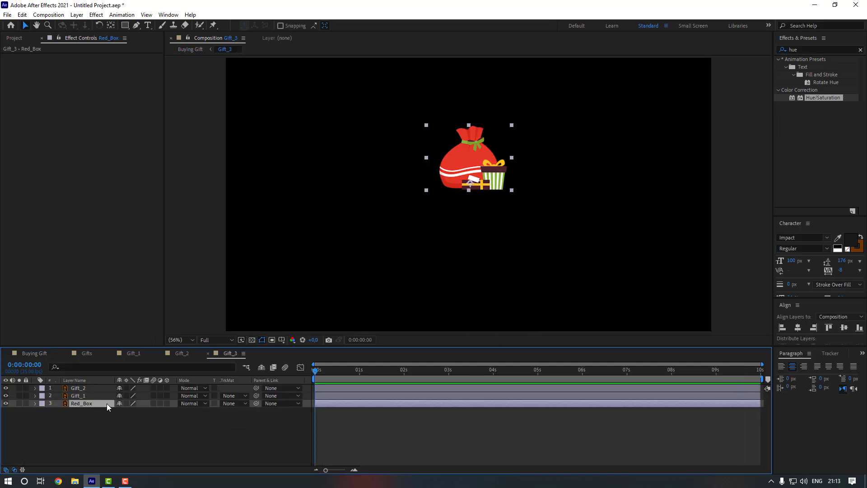
{"action": "key", "text": "p"}
{"action": "left_click", "coordinate": [362, 369]}
{"action": "left_click", "coordinate": [58, 411]}
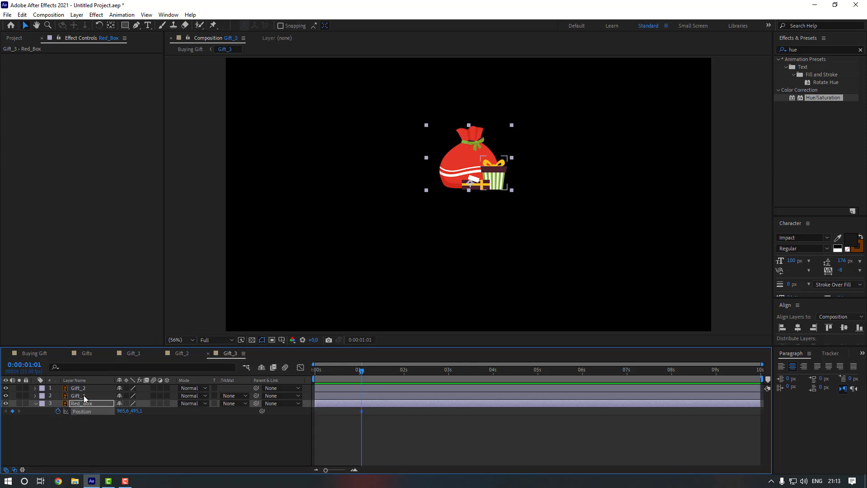
{"action": "left_click", "coordinate": [83, 395]}
{"action": "left_click", "coordinate": [87, 389], "text": "ctrl"}
{"action": "key", "text": "p"}
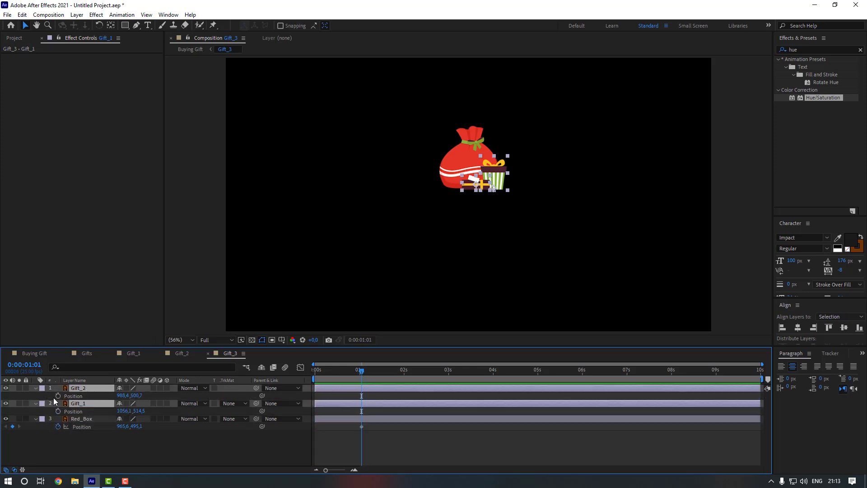
{"action": "key", "text": "alt+shift+p"}
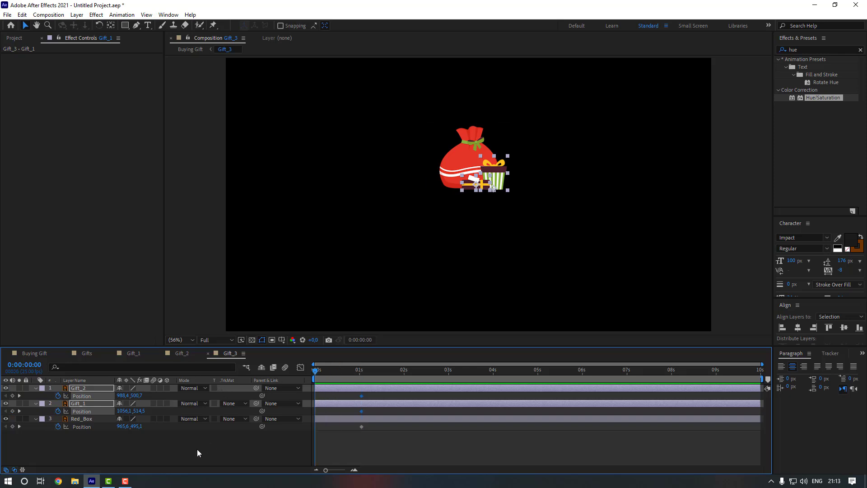
At 0:00:00:00, raise the layers to Y positions 128.1 for Red_Box, 119.5 for Gift_1 and 123.7 for Gift_2
{"action": "left_click_drag", "start_coordinate": [136, 426], "coordinate": [0, 425]}
{"action": "left_click_drag", "start_coordinate": [139, 412], "coordinate": [2, 414]}
{"action": "left_click_drag", "start_coordinate": [137, 396], "coordinate": [0, 402]}
Apply Easy Ease to all three layers' position keyframes, adjust the speed curve in the Graph Editor, and preview the drop
{"action": "left_click_drag", "start_coordinate": [383, 395], "coordinate": [311, 430]}
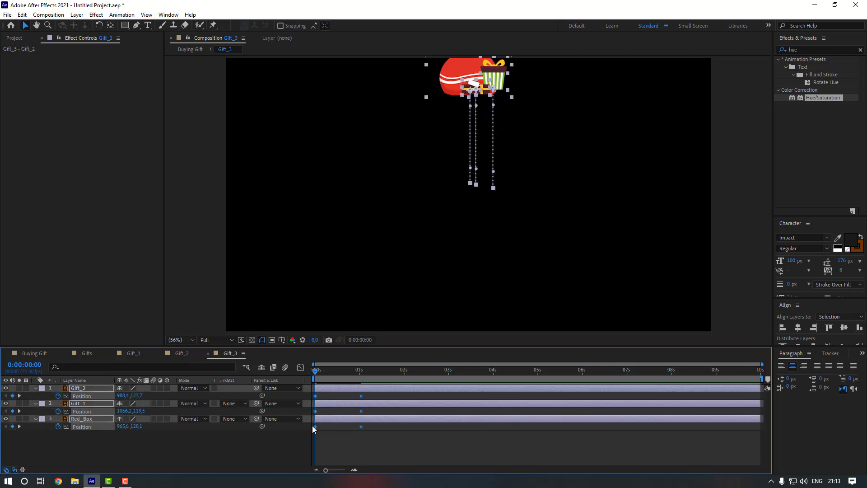
{"action": "right_click", "coordinate": [316, 426]}
{"action": "mouse_move", "coordinate": [362, 420]}
{"action": "left_click", "coordinate": [459, 364]}
{"action": "left_click", "coordinate": [300, 367]}
{"action": "left_click_drag", "start_coordinate": [305, 436], "coordinate": [351, 448]}
{"action": "left_click", "coordinate": [300, 368]}
{"action": "left_click", "coordinate": [369, 432]}
{"action": "key", "text": "space"}
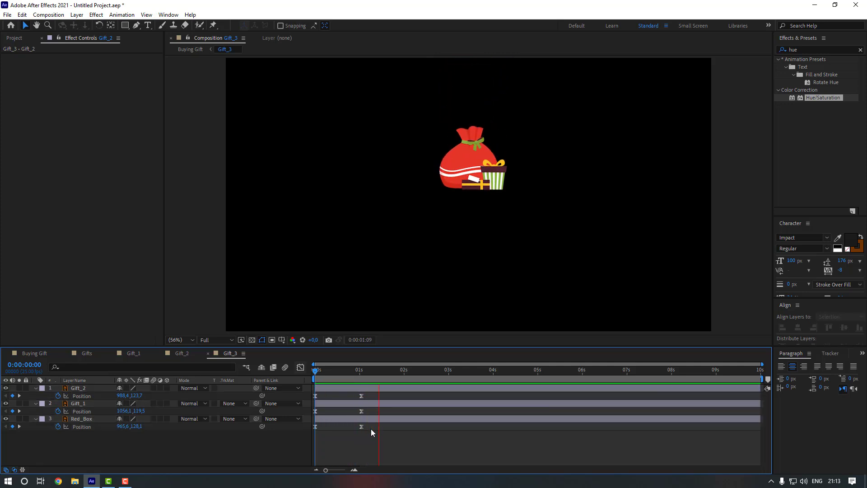
{"action": "key", "text": "space"}
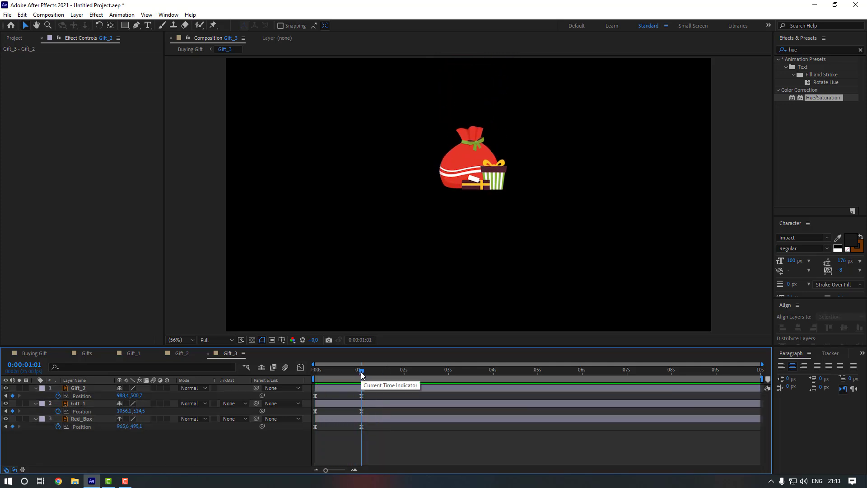
At 0:00:01:04, raise Gift_2 by 10 pixels to Y 490.7 and Gift_1 by 14 pixels to Y 500.5
{"action": "left_click_drag", "start_coordinate": [362, 372], "coordinate": [366, 373]}
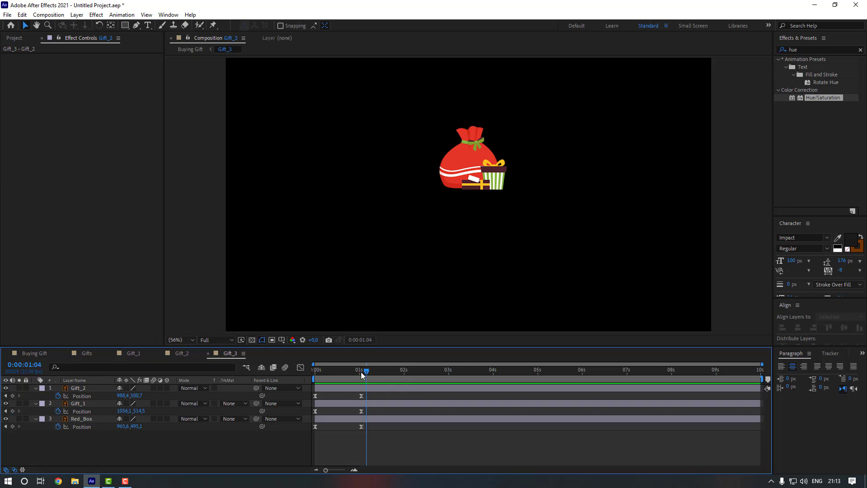
{"action": "left_click", "coordinate": [419, 388]}
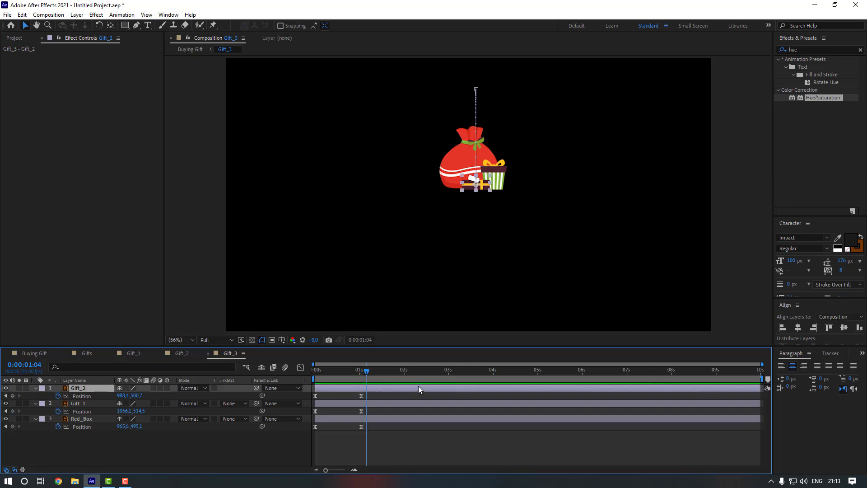
{"action": "key", "text": "shift+Up"}
{"action": "left_click", "coordinate": [387, 403]}
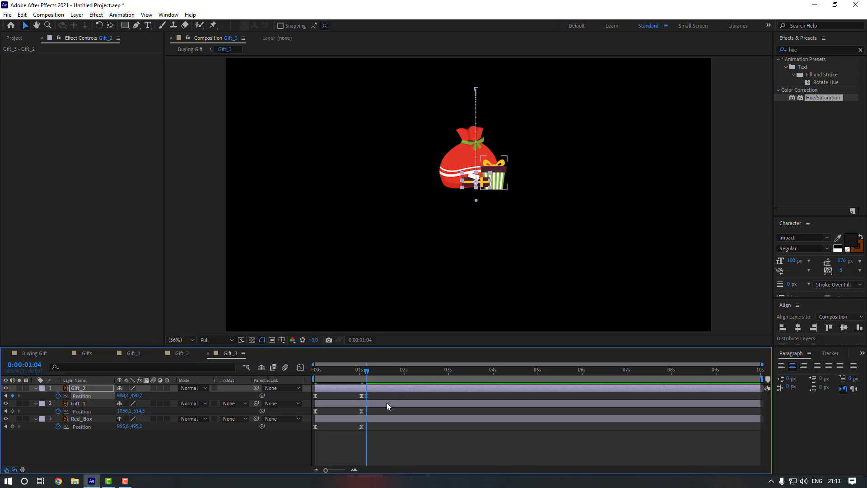
{"action": "key", "text": "shift+Up"}
{"action": "key", "text": "Up"}
{"action": "key", "text": "Up"}
{"action": "key", "text": "Up"}
{"action": "key", "text": "Up"}
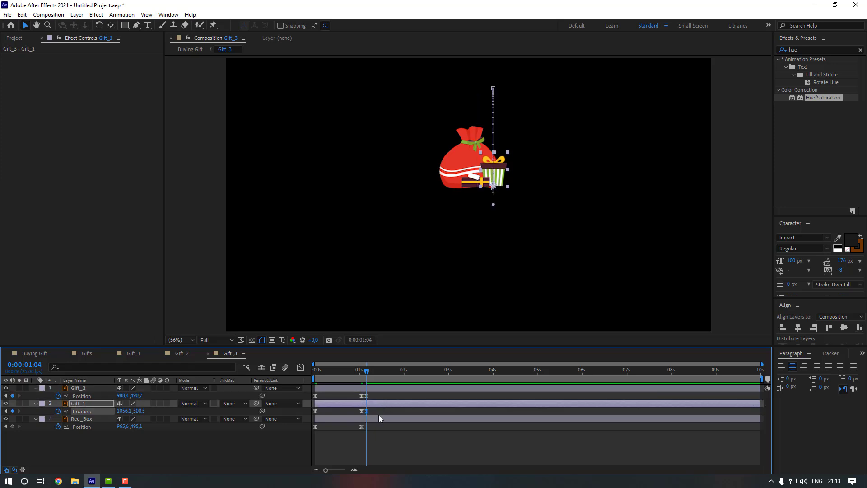
Raise Red_Box by 10 pixels to Y 485.1 at 0:00:01:04
{"action": "left_click", "coordinate": [378, 415]}
{"action": "key", "text": "Up"}
{"action": "key", "text": "Up"}
{"action": "key", "text": "Up"}
{"action": "key", "text": "Up"}
{"action": "key", "text": "Up"}
{"action": "key", "text": "Up"}
{"action": "key", "text": "Up"}
{"action": "key", "text": "Up"}
{"action": "key", "text": "Up"}
{"action": "key", "text": "Up"}
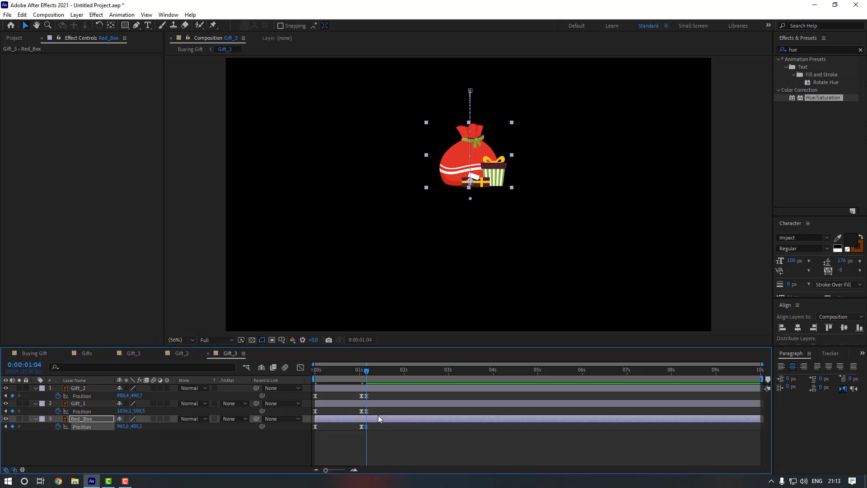
Copy each layer's landing position keyframe from 0:00:01:01 to 0:00:01:07 for Gift_2, Gift_1 and Red_Box
{"action": "key", "text": "Page_Down"}
{"action": "key", "text": "Page_Down"}
{"action": "key", "text": "Page_Down"}
{"action": "left_click_drag", "start_coordinate": [352, 393], "coordinate": [366, 431]}
{"action": "key", "text": "ctrl+c"}
{"action": "key", "text": "ctrl+v"}
{"action": "key", "text": "ctrl+c"}
{"action": "key", "text": "ctrl+v"}
{"action": "key", "text": "ctrl+c"}
{"action": "key", "text": "ctrl+v"}
Change the spatial interpolation for the position keyframes of Gift_2, Gift_1 and Red_Box
{"action": "key", "text": "ctrl+a"}
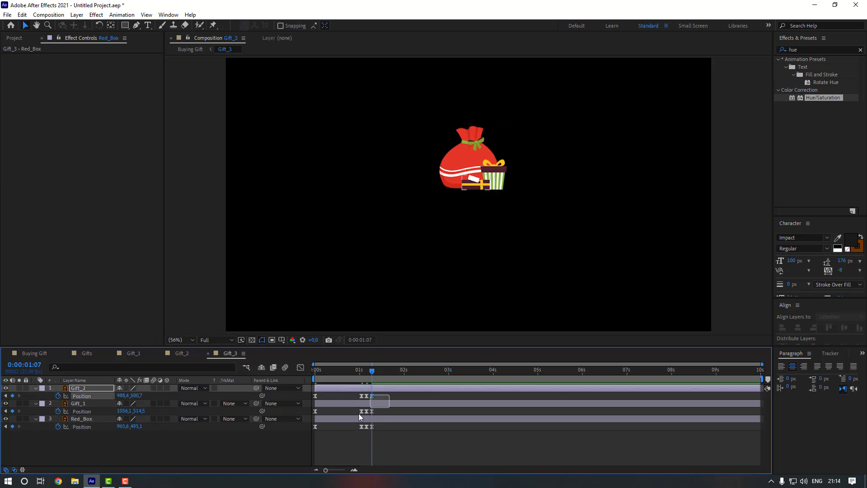
{"action": "right_click", "coordinate": [364, 397]}
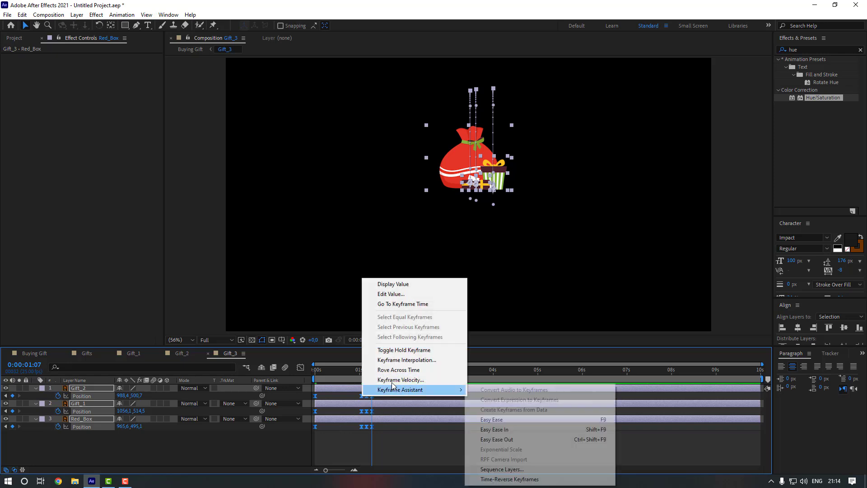
{"action": "left_click", "coordinate": [394, 360]}
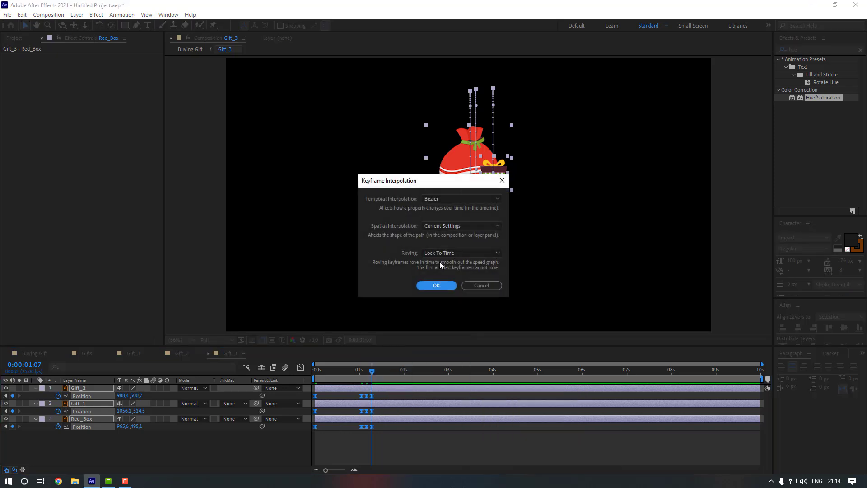
{"action": "left_click", "coordinate": [457, 223]}
{"action": "left_click", "coordinate": [453, 238]}
{"action": "left_click", "coordinate": [437, 286]}
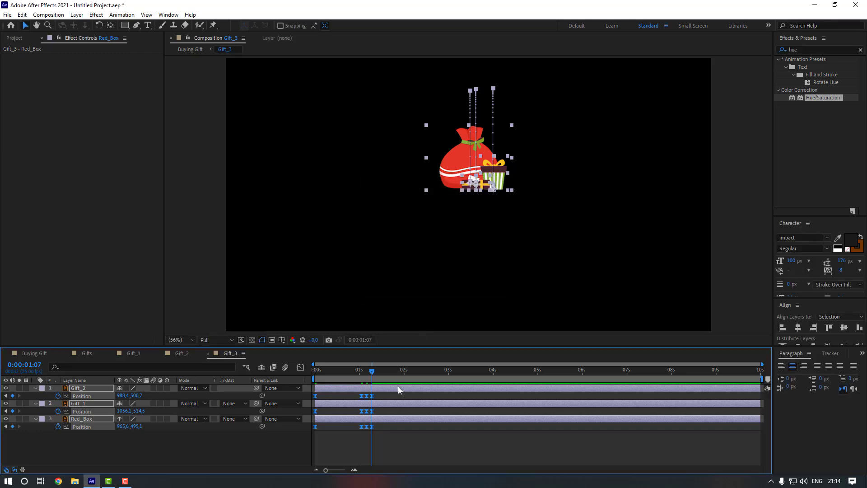
Preview the drop and offset the Gift_1 and Gift_2 layers a few frames forward in time to stagger the landings
{"action": "left_click", "coordinate": [396, 392]}
{"action": "key", "text": "space"}
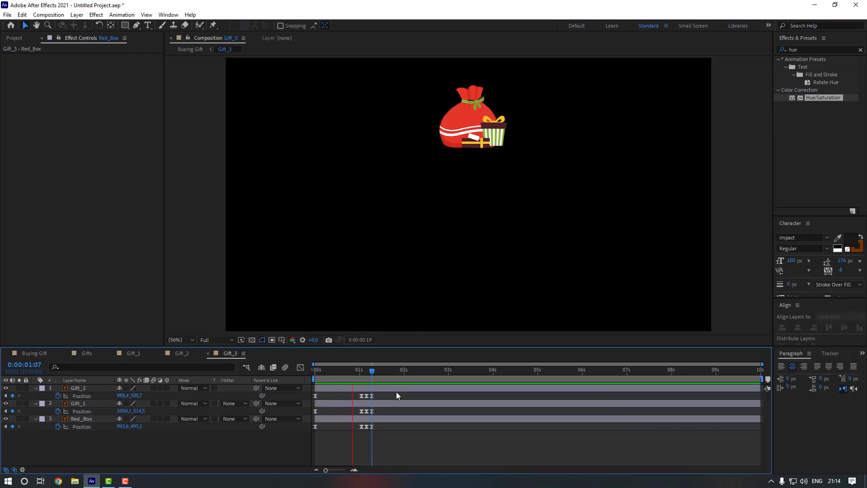
{"action": "key", "text": "space"}
{"action": "left_click_drag", "start_coordinate": [331, 403], "coordinate": [344, 389]}
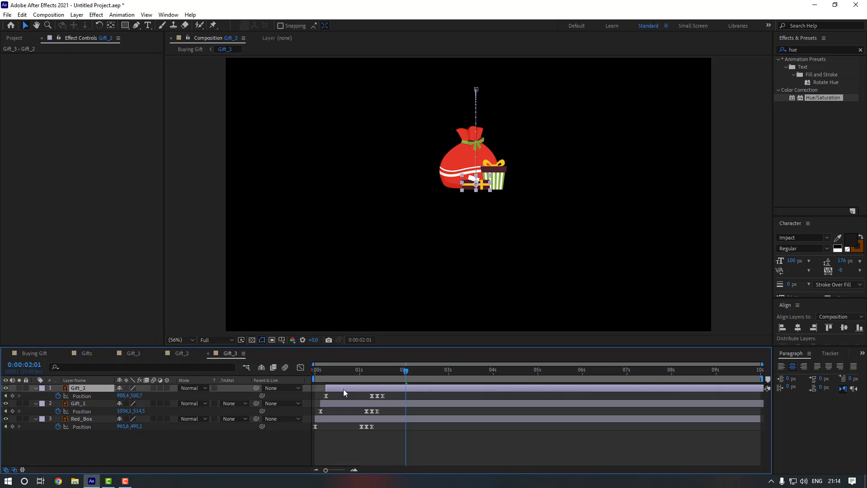
{"action": "left_click", "coordinate": [346, 396]}
In the Buying Gift composition, duplicate the 3_BG layer and place the copy directly above Gift_3
{"action": "left_click", "coordinate": [35, 354]}
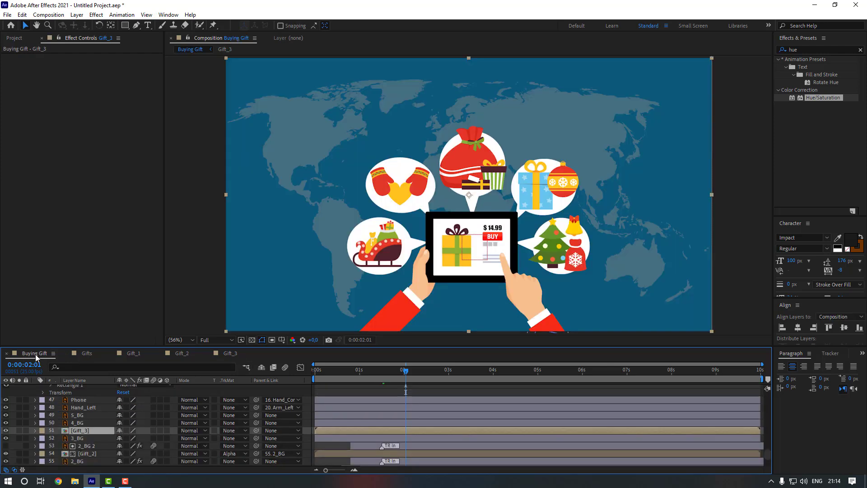
{"action": "left_click", "coordinate": [82, 438]}
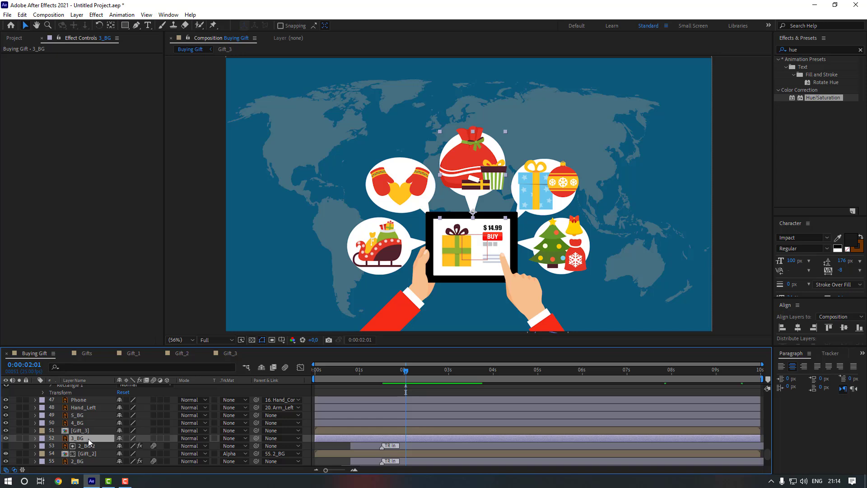
{"action": "key", "text": "ctrl+d"}
{"action": "left_click_drag", "start_coordinate": [85, 439], "coordinate": [85, 427]}
Set Gift_3's track matte to Alpha Matte "3_BG 2" and preview the scene from the start
{"action": "left_click", "coordinate": [89, 438]}
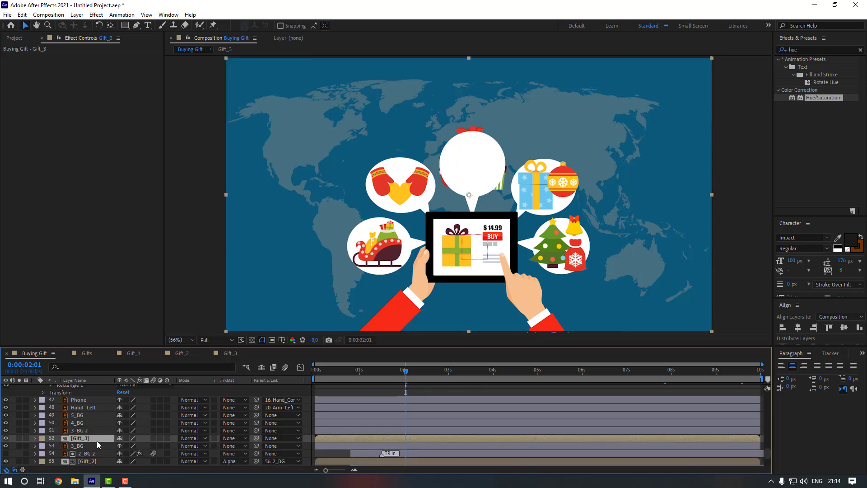
{"action": "left_click", "coordinate": [242, 438]}
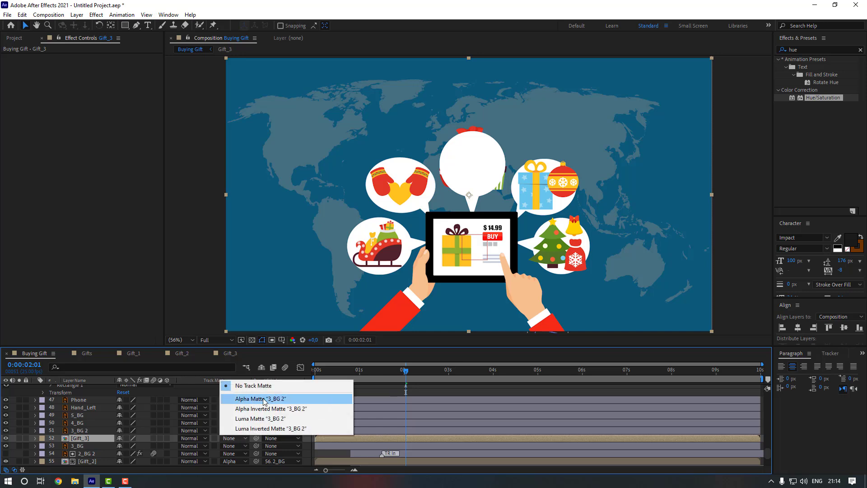
{"action": "left_click", "coordinate": [249, 399]}
{"action": "left_click", "coordinate": [366, 394]}
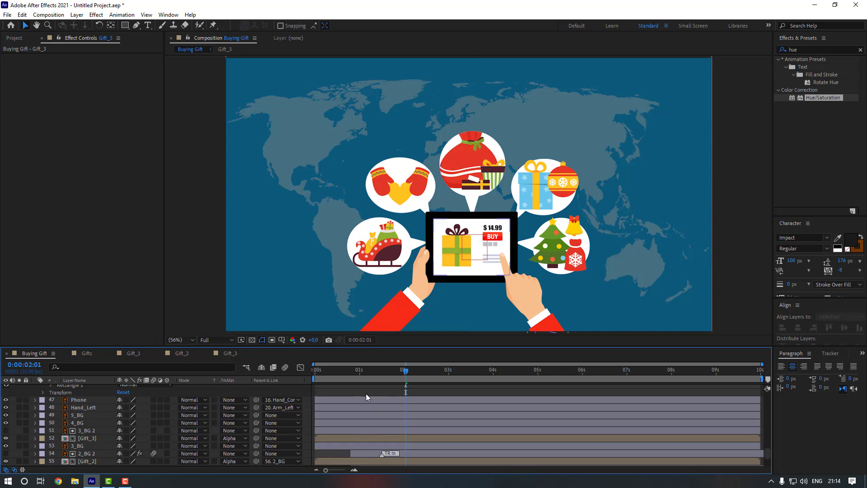
{"action": "key", "text": "Home"}
{"action": "key", "text": "space"}
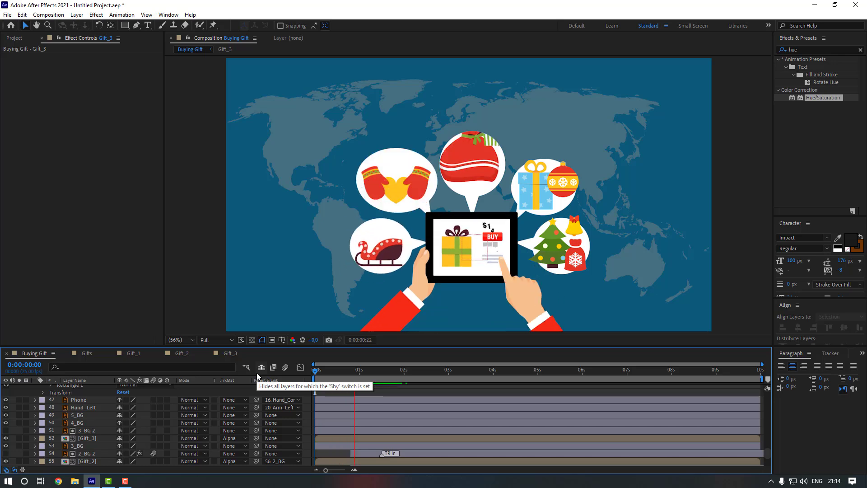
{"action": "key", "text": "space"}
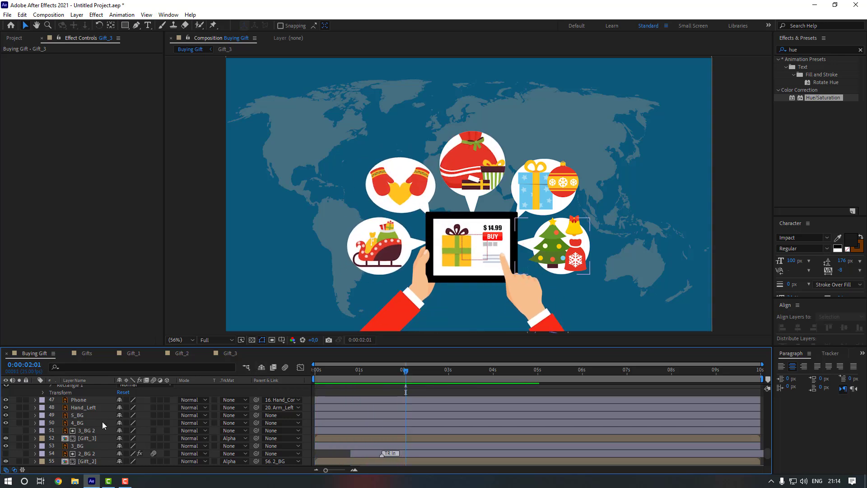
Move Gift_3's anchor point to the middle of the gift bag artwork and scale the layer to 88%
{"action": "left_click", "coordinate": [93, 438]}
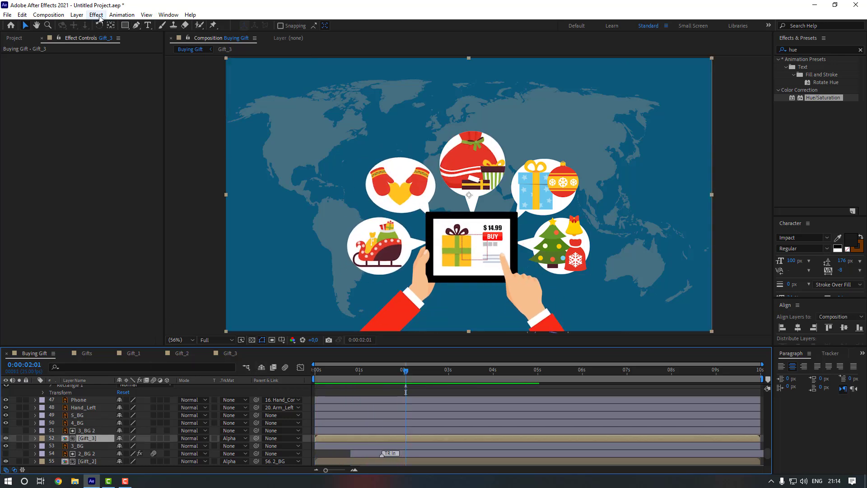
{"action": "left_click", "coordinate": [112, 26]}
{"action": "left_click_drag", "start_coordinate": [477, 194], "coordinate": [475, 161]}
{"action": "left_click", "coordinate": [100, 439]}
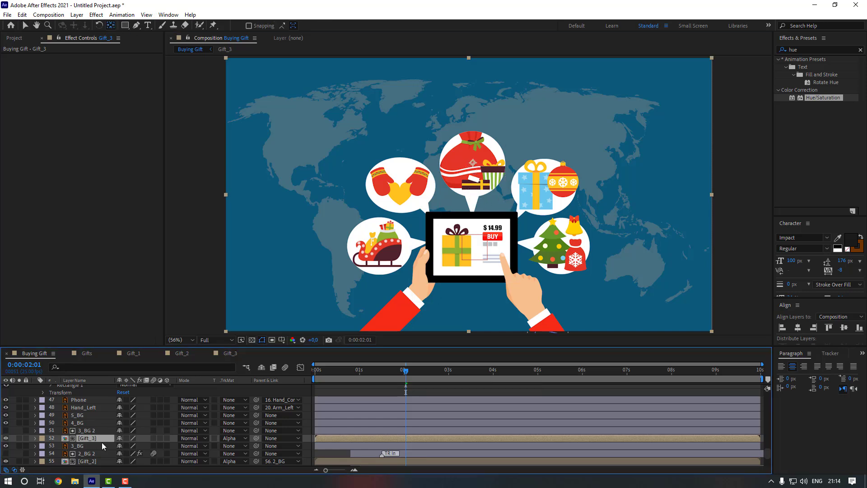
{"action": "key", "text": "s"}
{"action": "left_click_drag", "start_coordinate": [128, 446], "coordinate": [126, 446]}
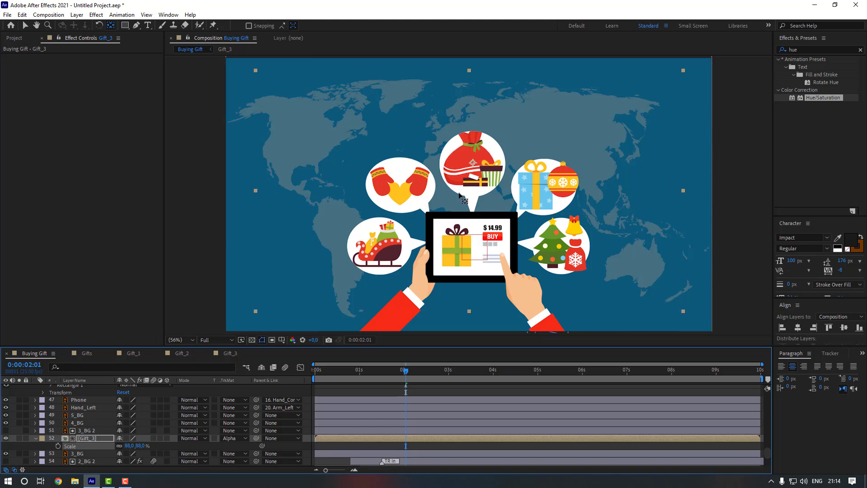
Nudge Gift_3 slightly down inside its bubble, preview the scene and parent Gift_3 to 3_BG
{"action": "key", "text": "v"}
{"action": "key", "text": "Down"}
{"action": "key", "text": "Down"}
{"action": "key", "text": "Down"}
{"action": "key", "text": "Down"}
{"action": "key", "text": "Down"}
{"action": "key", "text": "Down"}
{"action": "key", "text": "Down"}
{"action": "key", "text": "Down"}
{"action": "key", "text": "Down"}
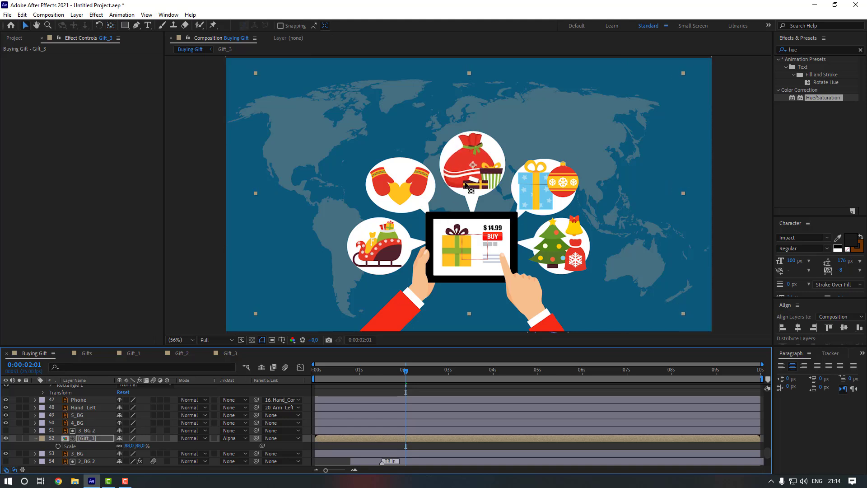
{"action": "key", "text": "space"}
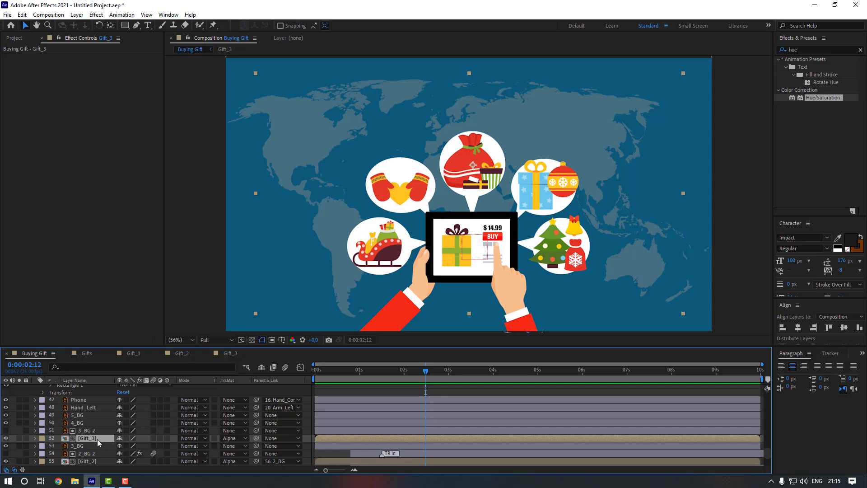
{"action": "left_click_drag", "start_coordinate": [255, 439], "coordinate": [85, 446]}
Move the Red_Decor and Blue_Gift layers together to directly above 4_BG in the layer stack
{"action": "scroll", "coordinate": [100, 425], "scroll_direction": "up", "scroll_amount": 15}
{"action": "left_click", "coordinate": [93, 447]}
{"action": "left_click", "coordinate": [93, 443], "text": "ctrl"}
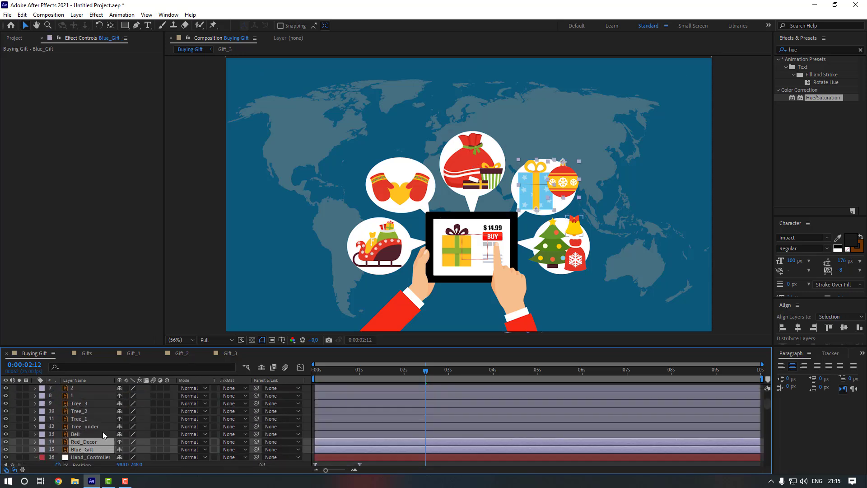
{"action": "scroll", "coordinate": [102, 433], "scroll_direction": "down", "scroll_amount": 1}
{"action": "left_click_drag", "start_coordinate": [100, 420], "coordinate": [91, 398]}
Pre-compose Red_Decor and Blue_Gift into a composition named Gift_4 and open it
{"action": "right_click", "coordinate": [91, 399]}
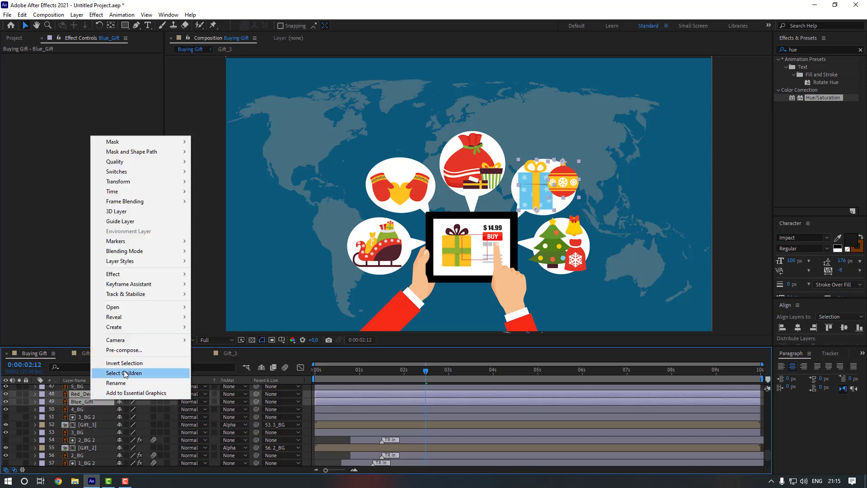
{"action": "left_click", "coordinate": [139, 351]}
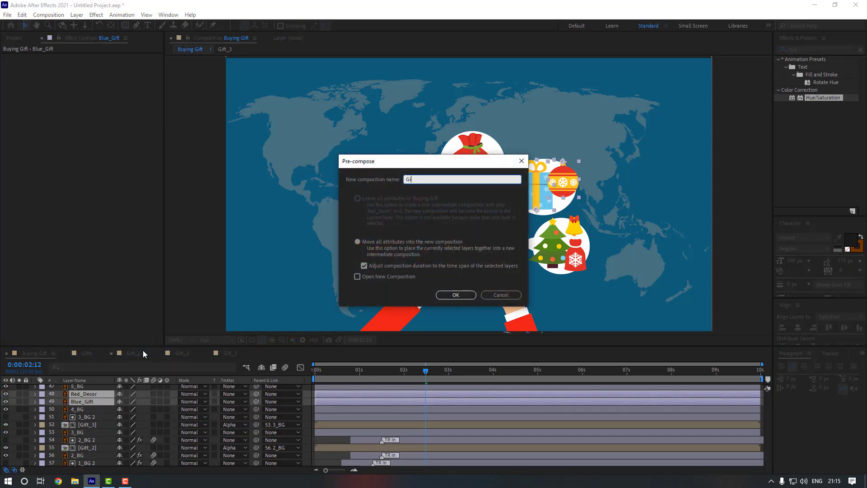
{"action": "key", "text": "Return"}
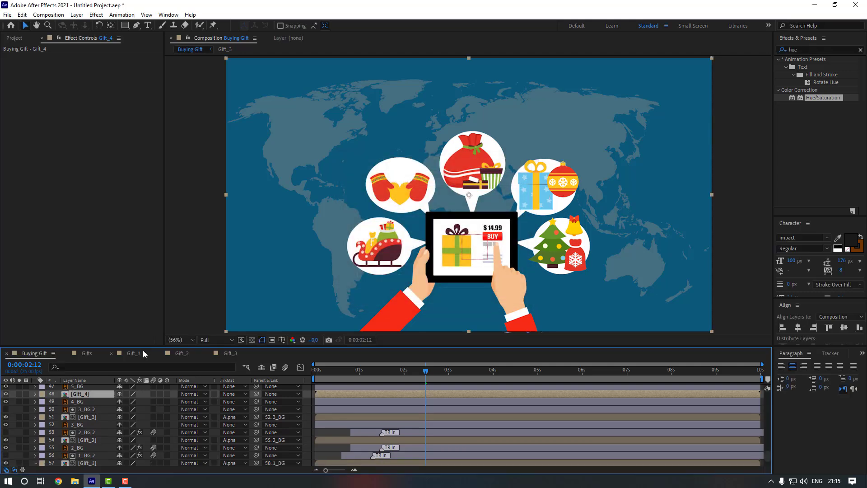
{"action": "double_click", "coordinate": [89, 395]}
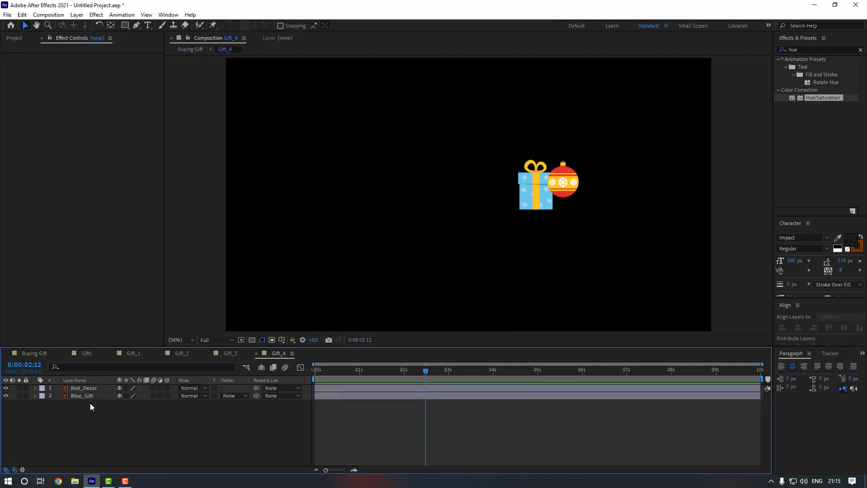
At 0:00:00:00, keyframe Blue_Gift's scale with unlinked proportions at 80% width and 120% height
{"action": "left_click", "coordinate": [153, 395]}
{"action": "left_click_drag", "start_coordinate": [343, 370], "coordinate": [248, 374]}
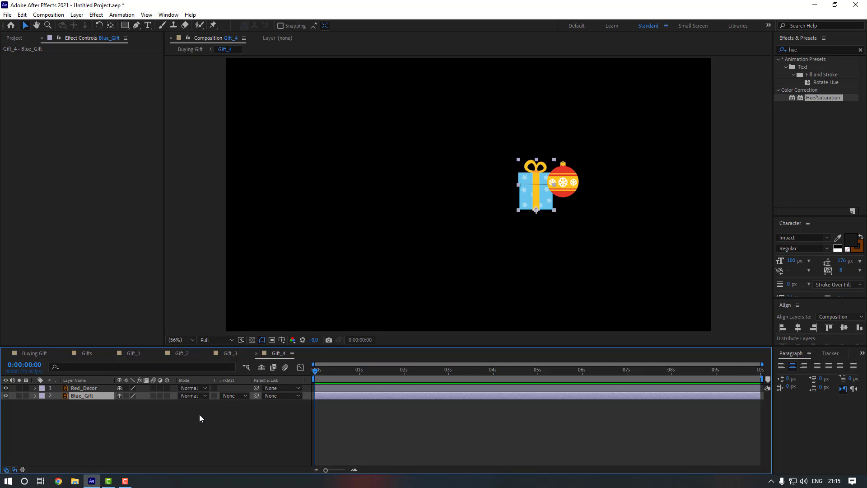
{"action": "left_click", "coordinate": [58, 404]}
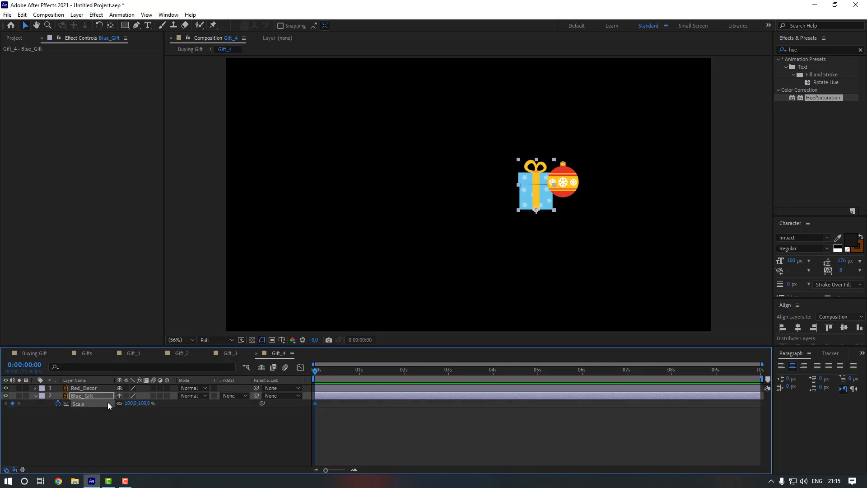
{"action": "left_click", "coordinate": [118, 404]}
{"action": "left_click", "coordinate": [130, 404]}
{"action": "type", "text": "80"}
{"action": "key", "text": "Return"}
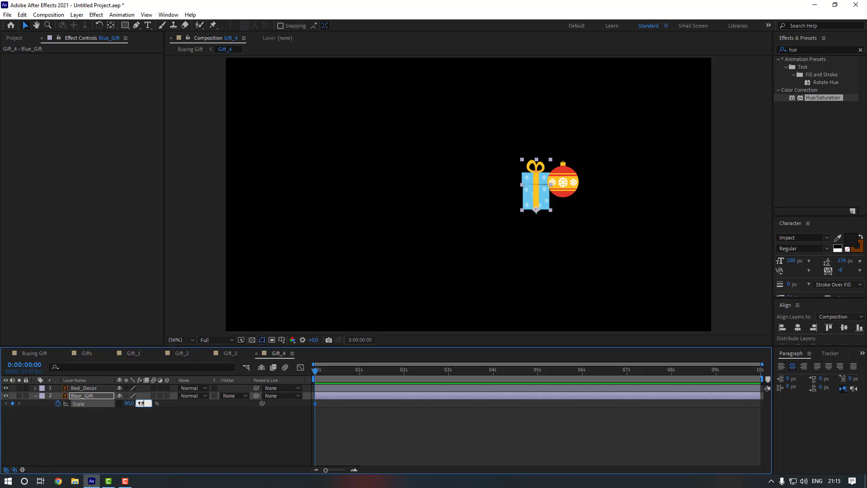
{"action": "type", "text": "120"}
{"action": "key", "text": "Return"}
At 0:00:00:10, set Blue_Gift's scale to 120% width and 80% height
{"action": "key", "text": "shift+Page_Down"}
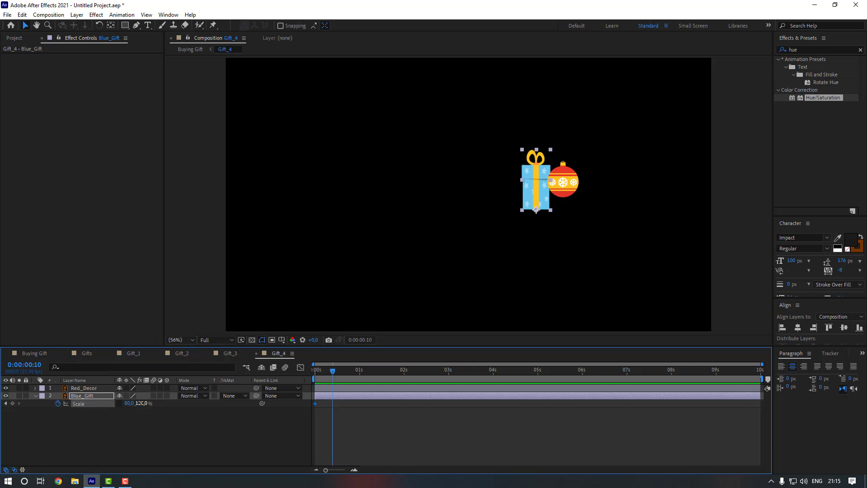
{"action": "left_click", "coordinate": [130, 403]}
{"action": "type", "text": "120"}
{"action": "key", "text": "Return"}
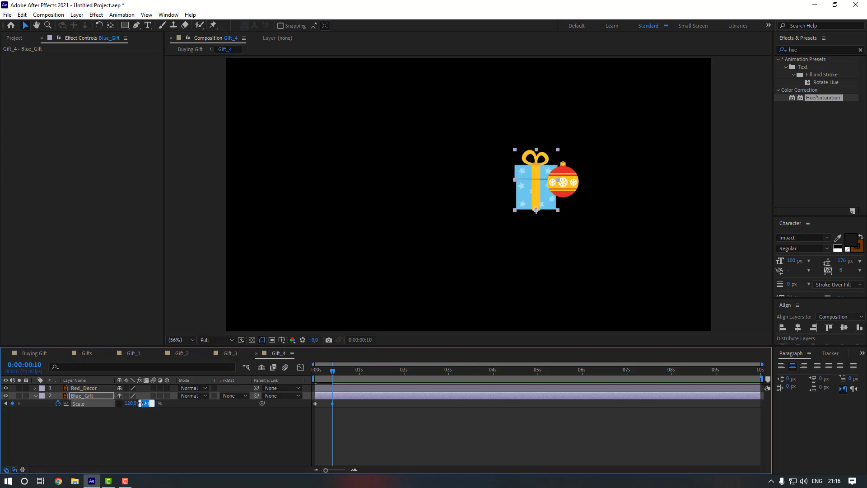
{"action": "type", "text": "80"}
{"action": "key", "text": "Return"}
Copy Blue_Gift's first scale keyframe to 0:00:00:20
{"action": "key", "text": "shift+Page_Down"}
{"action": "left_click_drag", "start_coordinate": [324, 402], "coordinate": [310, 405]}
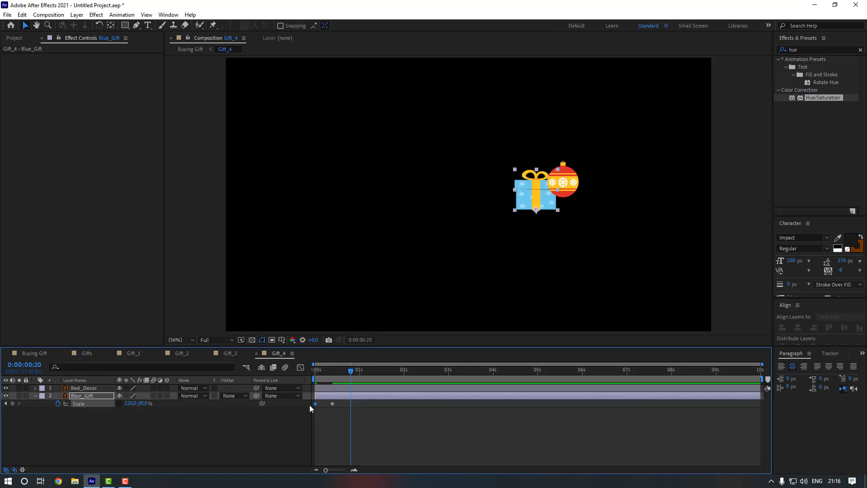
{"action": "key", "text": "ctrl+c"}
{"action": "key", "text": "ctrl+v"}
{"action": "left_click", "coordinate": [362, 408]}
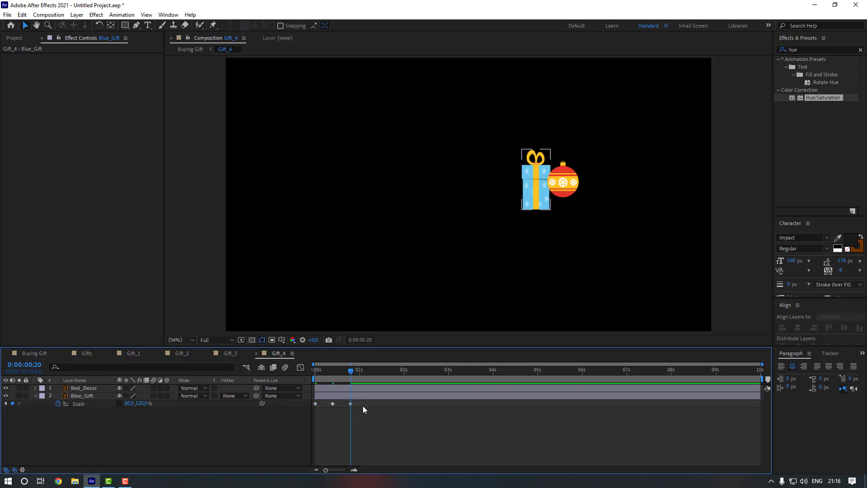
Apply Easy Ease to all three of Blue_Gift's scale keyframes
{"action": "left_click_drag", "start_coordinate": [364, 402], "coordinate": [305, 408]}
{"action": "right_click", "coordinate": [351, 403]}
{"action": "mouse_move", "coordinate": [397, 449]}
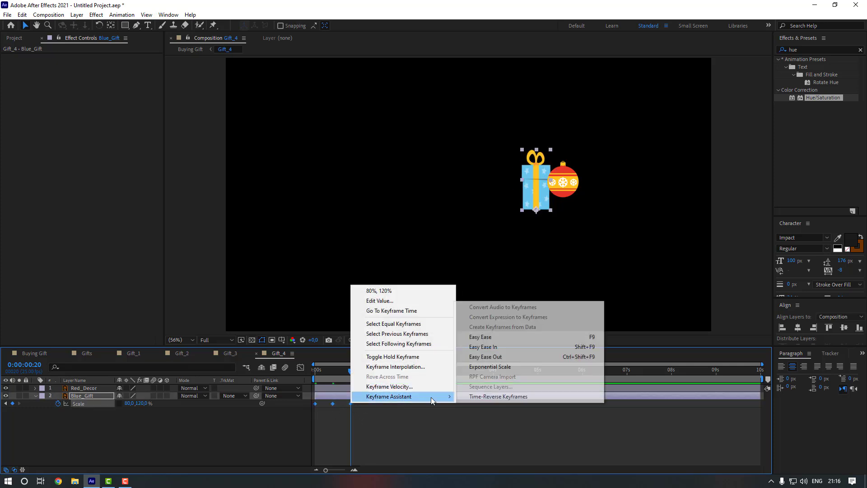
{"action": "left_click", "coordinate": [491, 340]}
Add the expression loopOut(type = "cycle", numKeyframes = 0) to Blue_Gift's scale
{"action": "left_click", "coordinate": [59, 403], "text": "alt"}
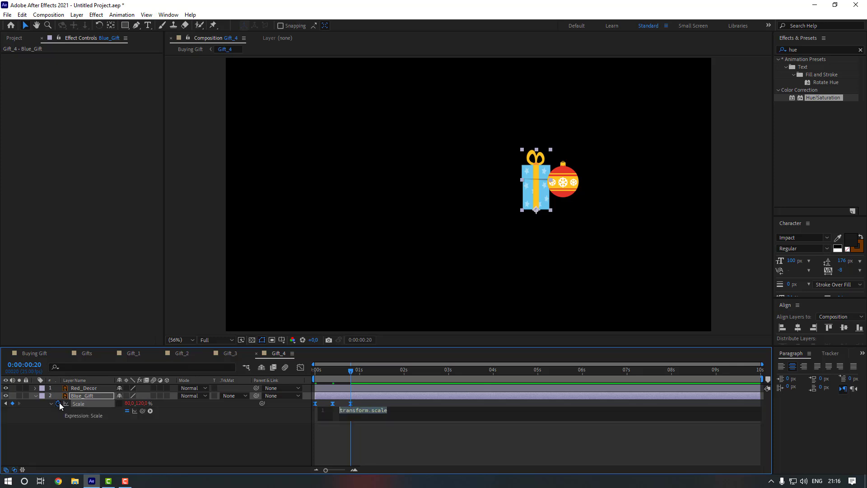
{"action": "left_click", "coordinate": [150, 410]}
{"action": "mouse_move", "coordinate": [209, 356]}
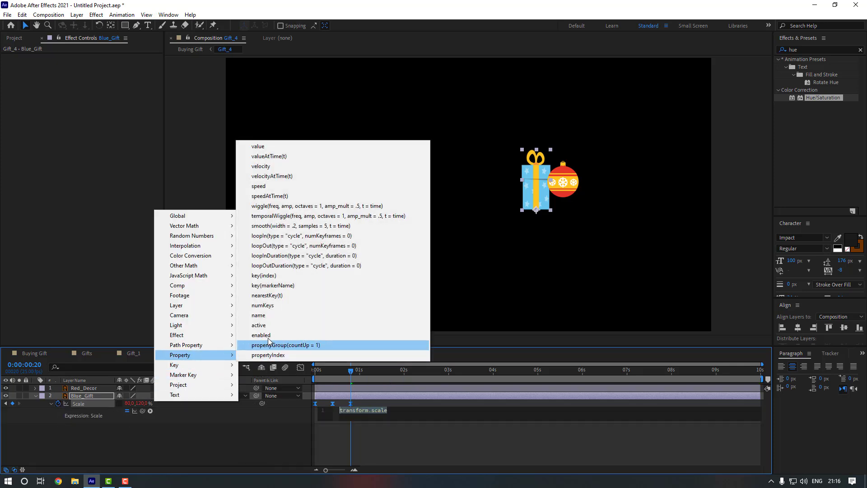
{"action": "left_click", "coordinate": [298, 246]}
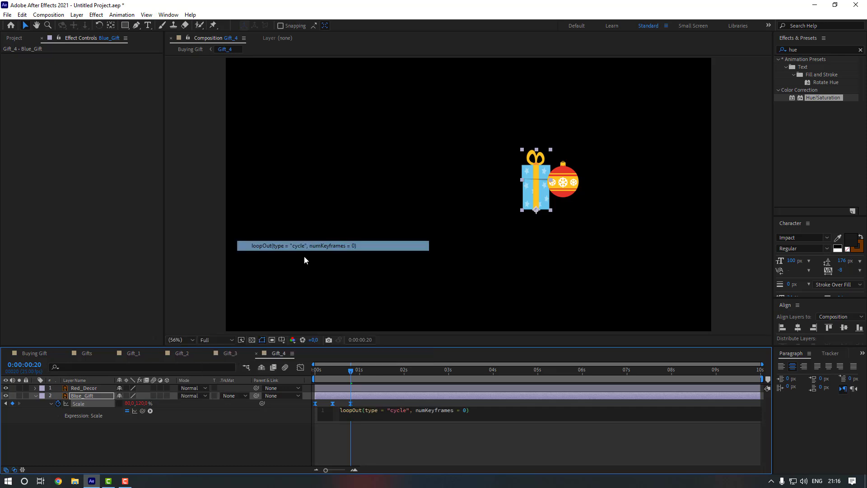
Stretch Blue_Gift's scale keyframes so the last one sits at about 1.4 seconds, and preview the loop
{"action": "left_click", "coordinate": [375, 400]}
{"action": "left_click_drag", "start_coordinate": [362, 401], "coordinate": [380, 403]}
{"action": "key", "text": "space"}
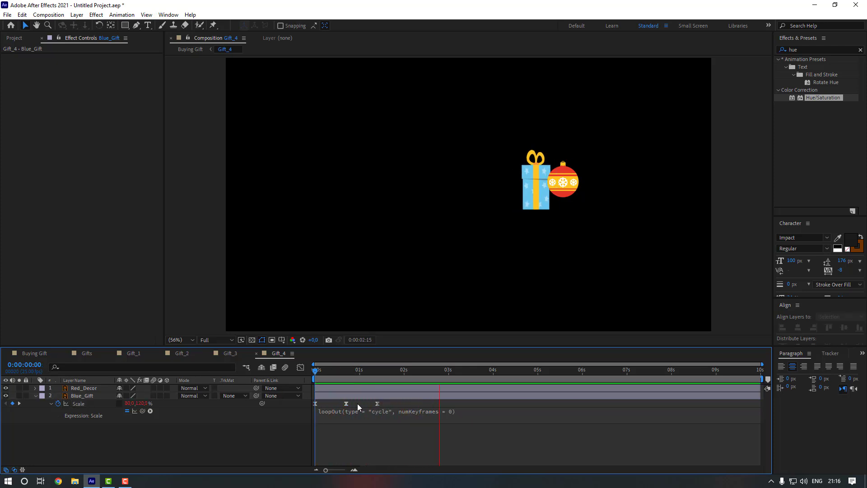
Compress Blue_Gift's scale keyframes so the last one sits at about 0.9 seconds, previewing the loop speed
{"action": "key", "text": "space"}
{"action": "left_click_drag", "start_coordinate": [389, 400], "coordinate": [363, 405]}
{"action": "left_click", "coordinate": [377, 401]}
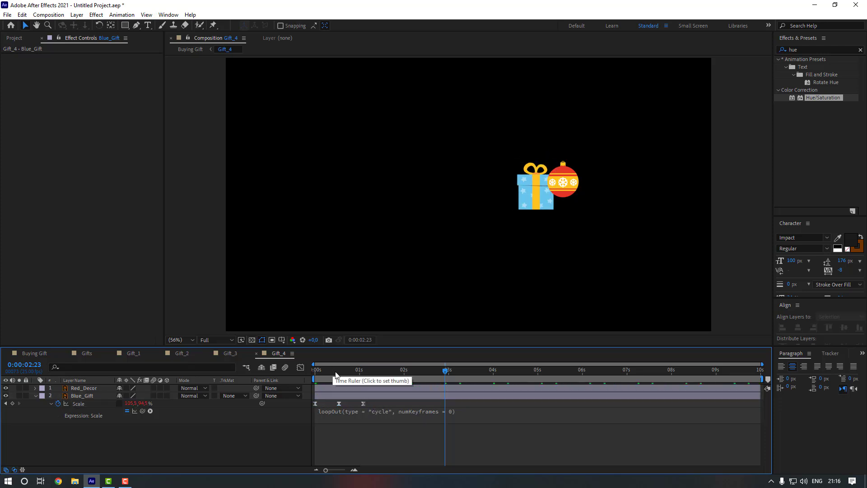
{"action": "left_click_drag", "start_coordinate": [334, 372], "coordinate": [239, 370]}
{"action": "key", "text": "space"}
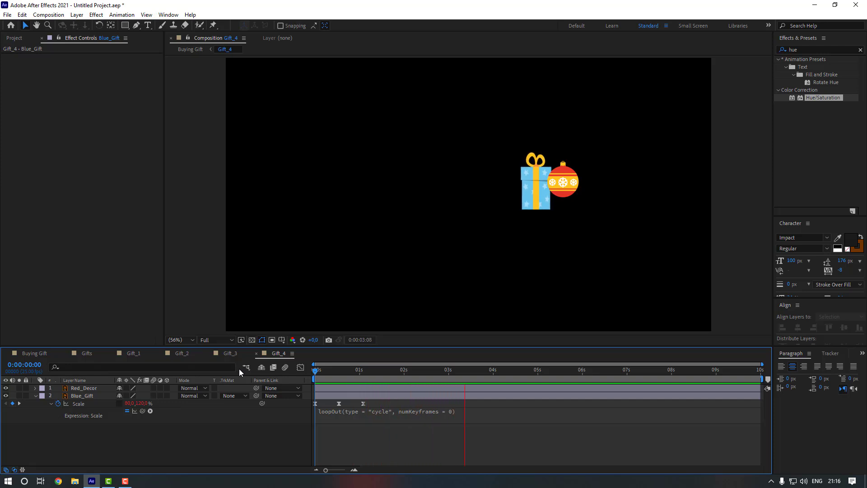
{"action": "left_click_drag", "start_coordinate": [379, 403], "coordinate": [355, 405]}
{"action": "left_click", "coordinate": [354, 430]}
{"action": "key", "text": "space"}
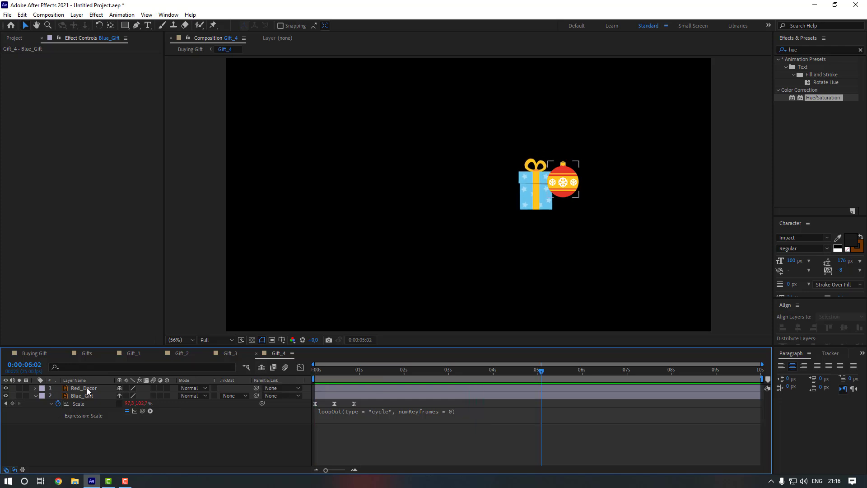
Set Red_Decor's rotation to -17° with a keyframe at the start of the timeline
{"action": "left_click", "coordinate": [114, 387]}
{"action": "key", "text": "space"}
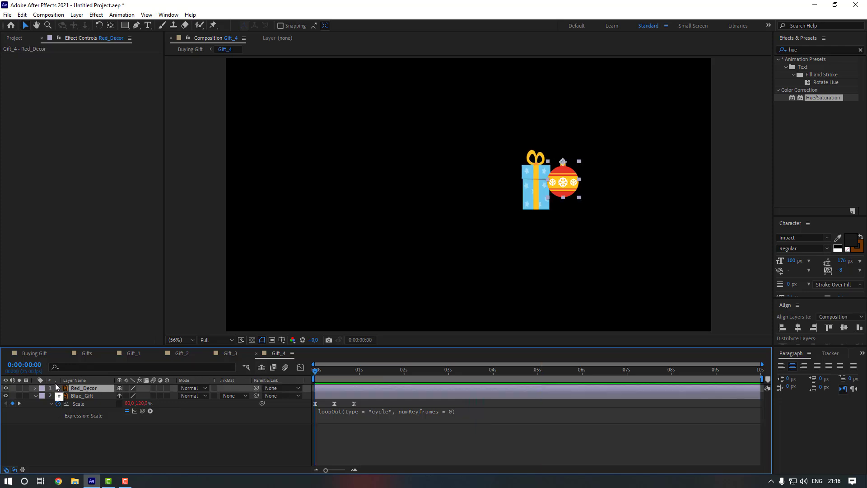
{"action": "key", "text": "r"}
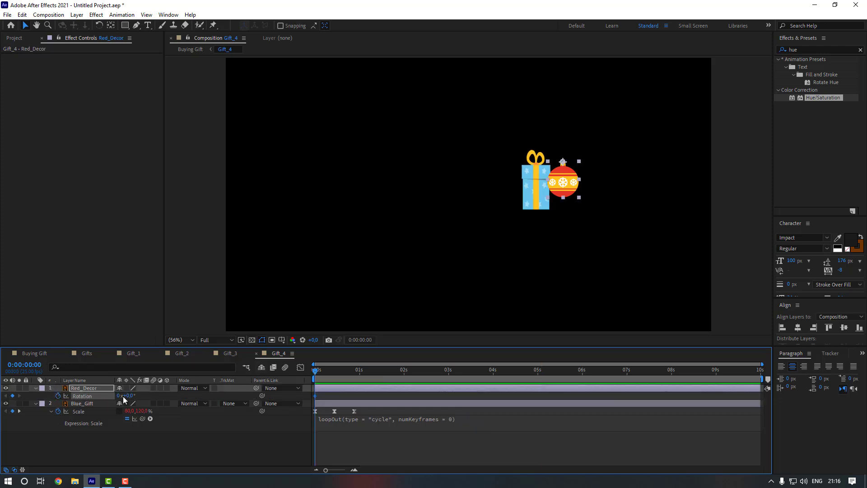
{"action": "left_click_drag", "start_coordinate": [128, 397], "coordinate": [120, 396]}
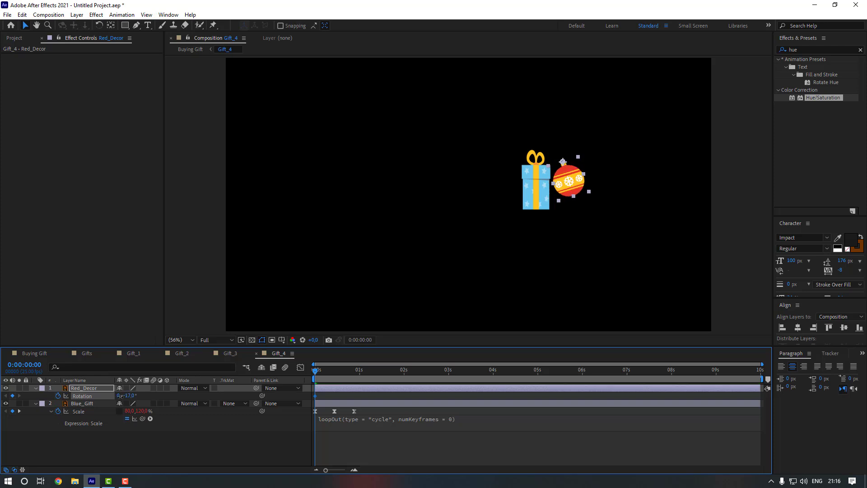
Keyframe Red_Decor's rotation at 15° at 0:00:00:10 and copy its first rotation keyframe to 0:00:00:20
{"action": "key", "text": "space"}
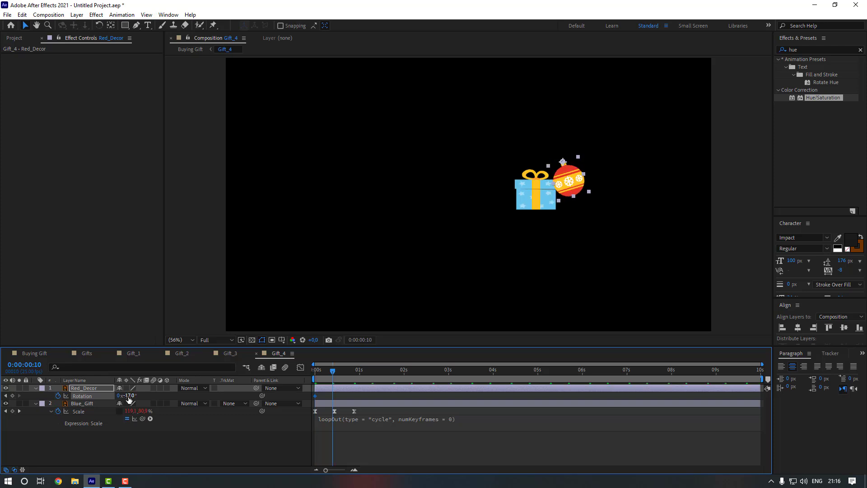
{"action": "type", "text": "15"}
{"action": "key", "text": "Return"}
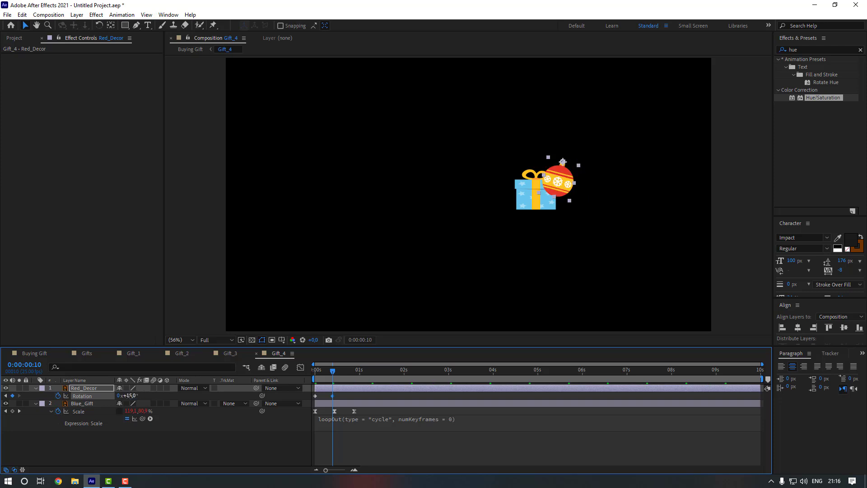
{"action": "key", "text": "space"}
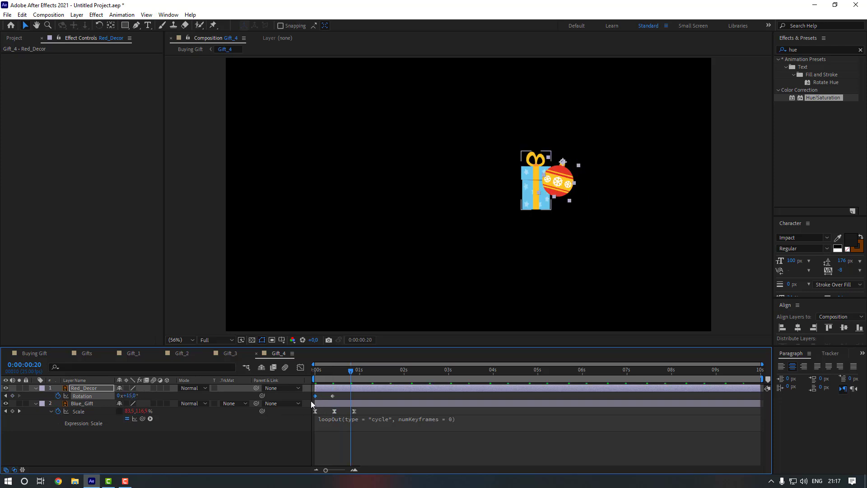
{"action": "key", "text": "ctrl+v"}
{"action": "left_click", "coordinate": [370, 394]}
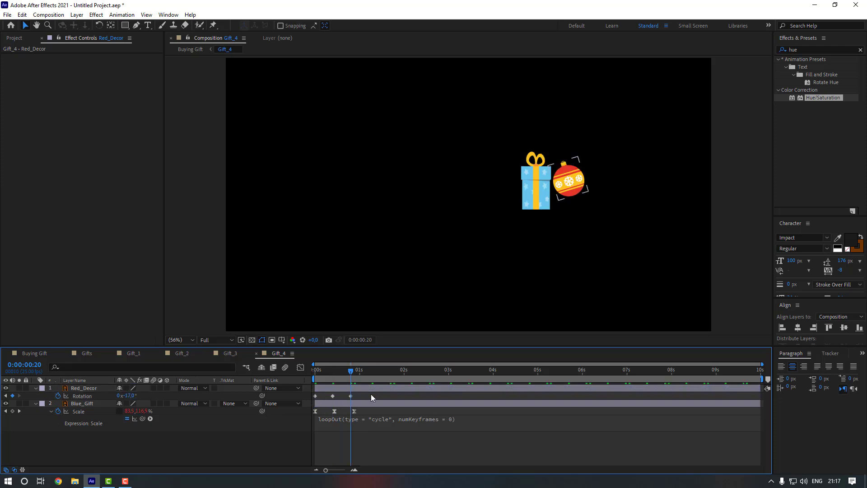
Apply Easy Ease to all three of Red_Decor's rotation keyframes
{"action": "left_click_drag", "start_coordinate": [374, 394], "coordinate": [312, 398]}
{"action": "right_click", "coordinate": [350, 396]}
{"action": "mouse_move", "coordinate": [407, 387]}
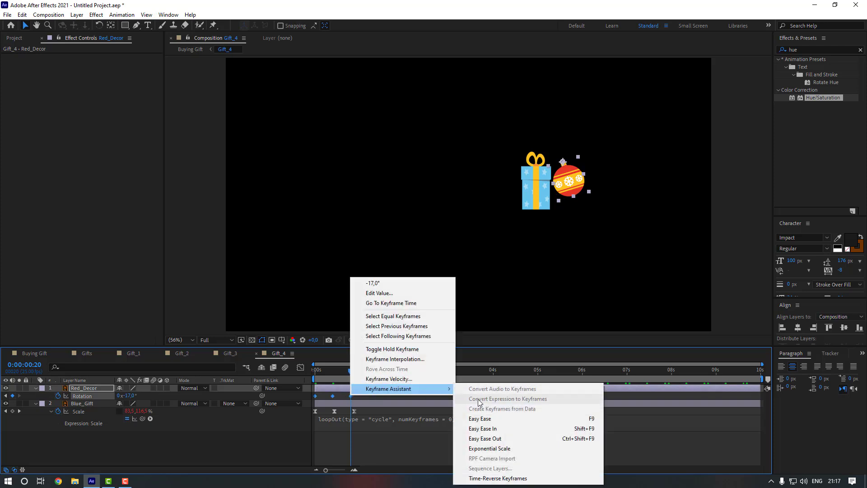
{"action": "left_click", "coordinate": [460, 417]}
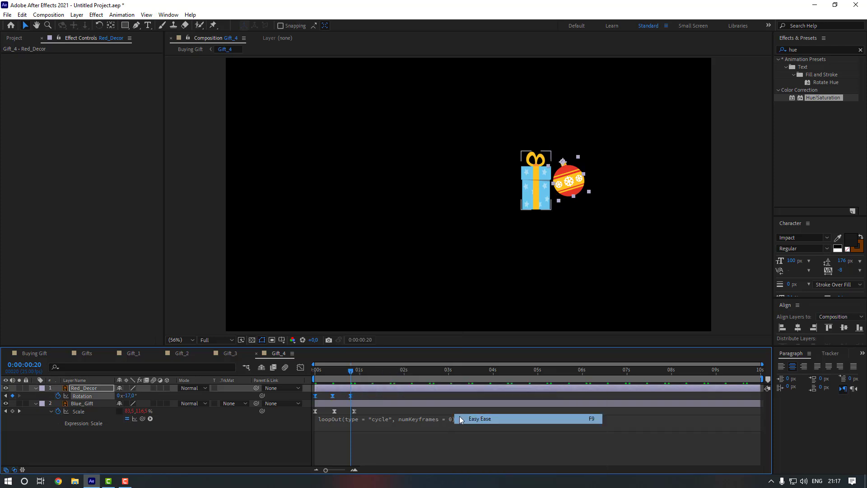
Add the expression loopOut(type = "cycle", numKeyframes = 0) to Red_Decor's rotation and preview the swing
{"action": "left_click", "coordinate": [57, 397], "text": "alt"}
{"action": "left_click", "coordinate": [151, 404]}
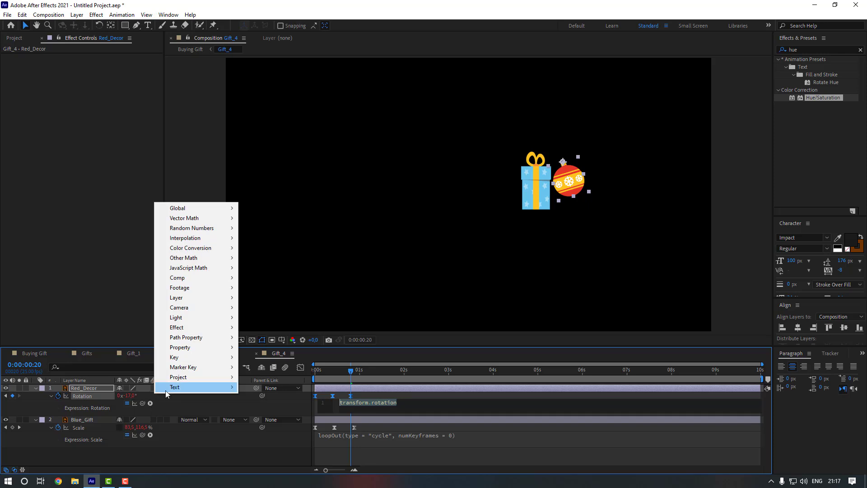
{"action": "mouse_move", "coordinate": [203, 347]}
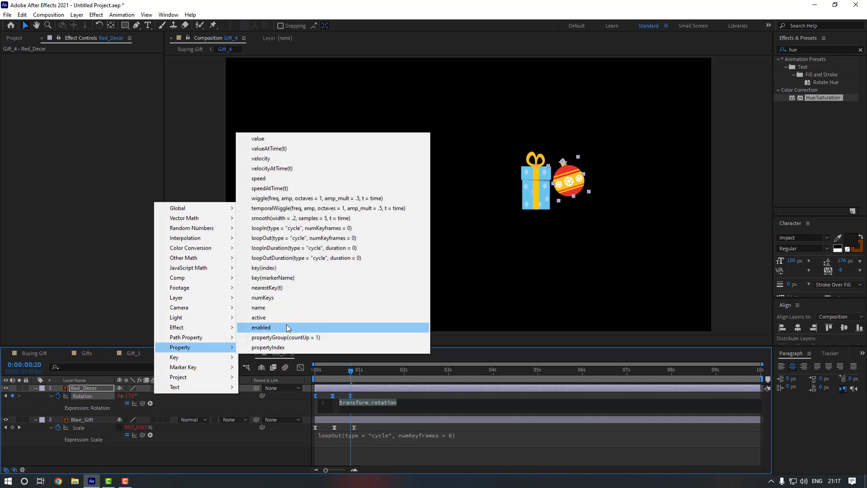
{"action": "left_click", "coordinate": [293, 238]}
{"action": "key", "text": "space"}
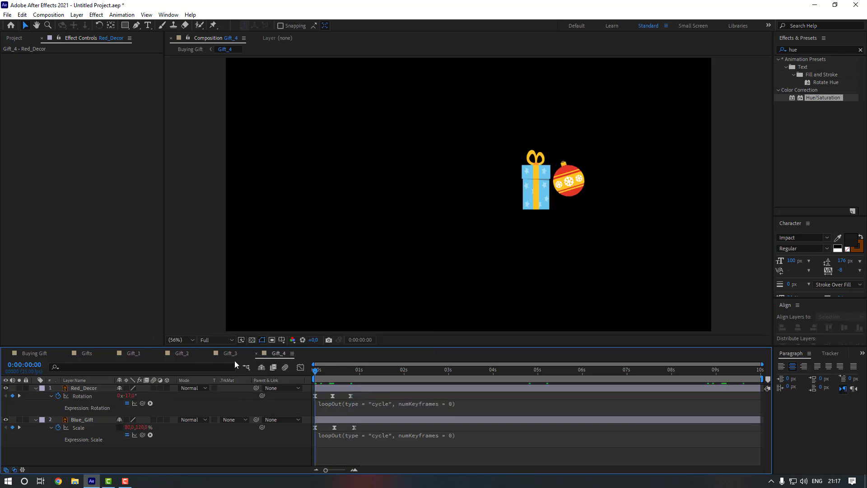
{"action": "key", "text": "space"}
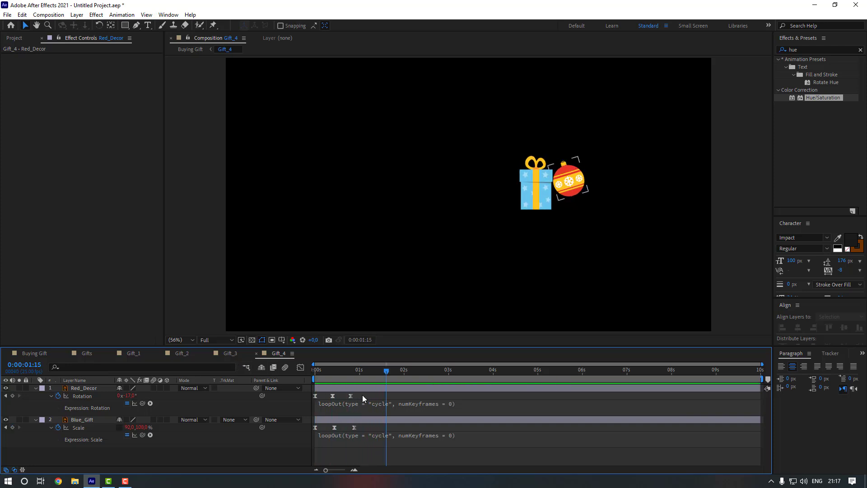
Stretch Red_Decor's rotation keyframes so the last one sits at about 1.7 seconds, and preview the slower swing
{"action": "left_click_drag", "start_coordinate": [363, 395], "coordinate": [393, 398]}
{"action": "left_click", "coordinate": [409, 397]}
{"action": "left_click_drag", "start_coordinate": [350, 369], "coordinate": [226, 371]}
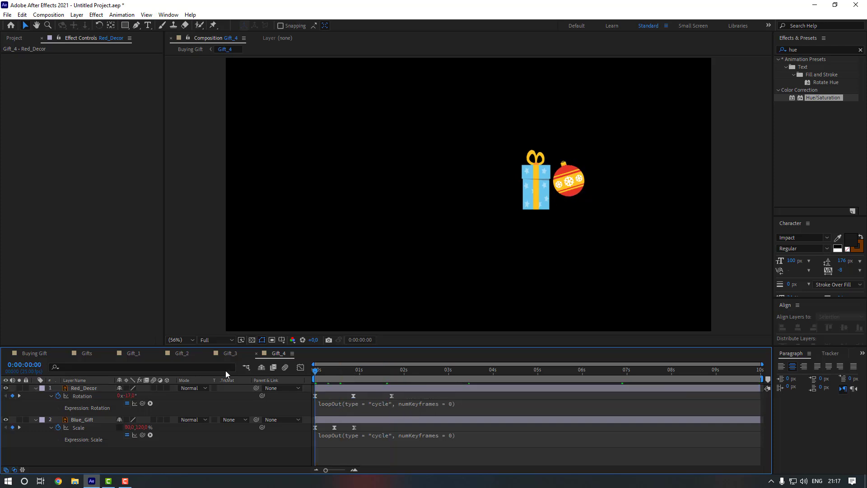
{"action": "key", "text": "space"}
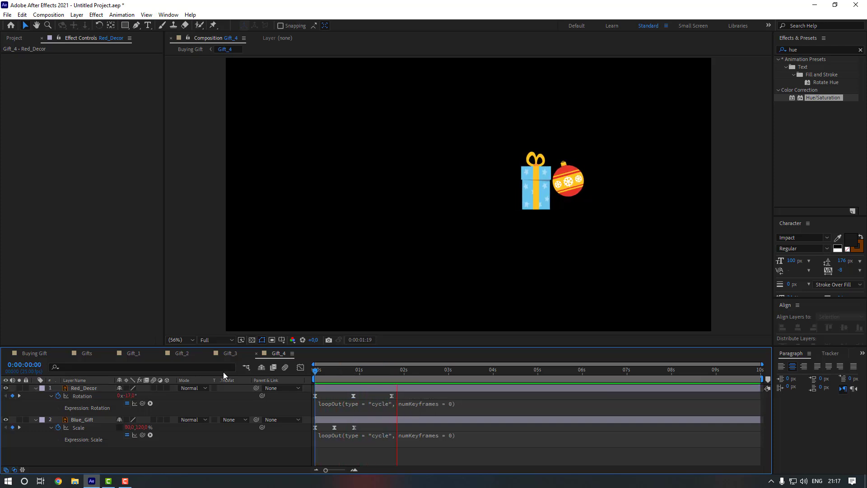
In the Buying Gift composition, duplicate the 4_BG layer and place the copy directly above Gift_4
{"action": "left_click", "coordinate": [40, 354]}
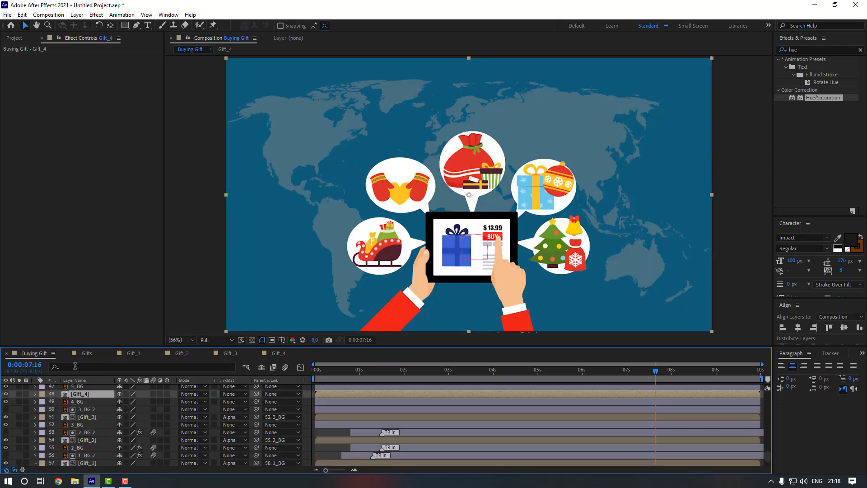
{"action": "scroll", "coordinate": [89, 407], "scroll_direction": "up", "scroll_amount": 1}
{"action": "left_click", "coordinate": [88, 425]}
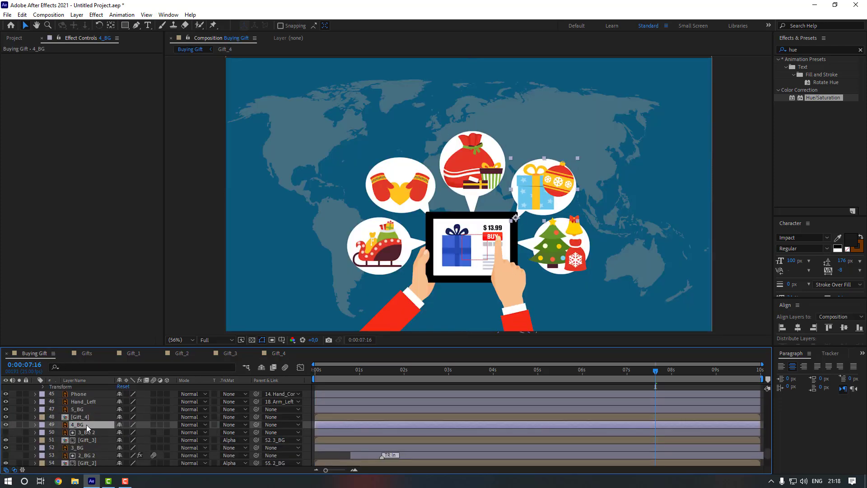
{"action": "key", "text": "ctrl+d"}
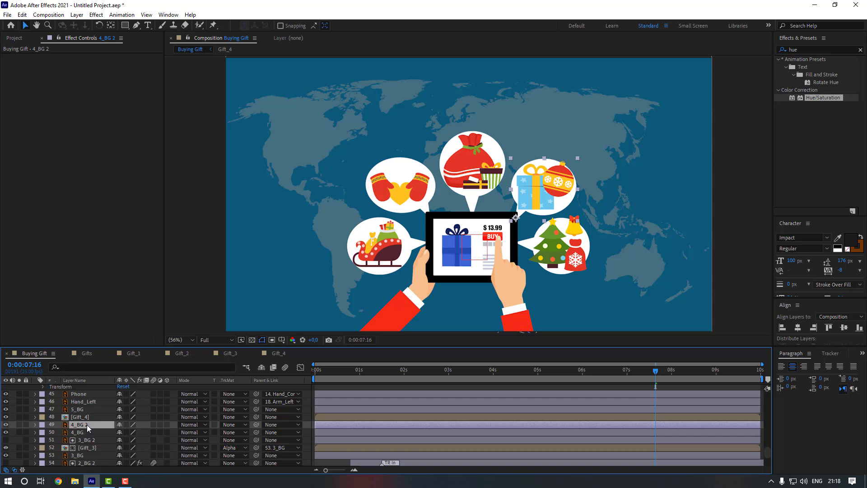
{"action": "left_click_drag", "start_coordinate": [87, 425], "coordinate": [88, 415]}
Set Gift_4's track matte to Alpha Matte "4_BG 2" and preview the scene from the start
{"action": "left_click", "coordinate": [90, 424]}
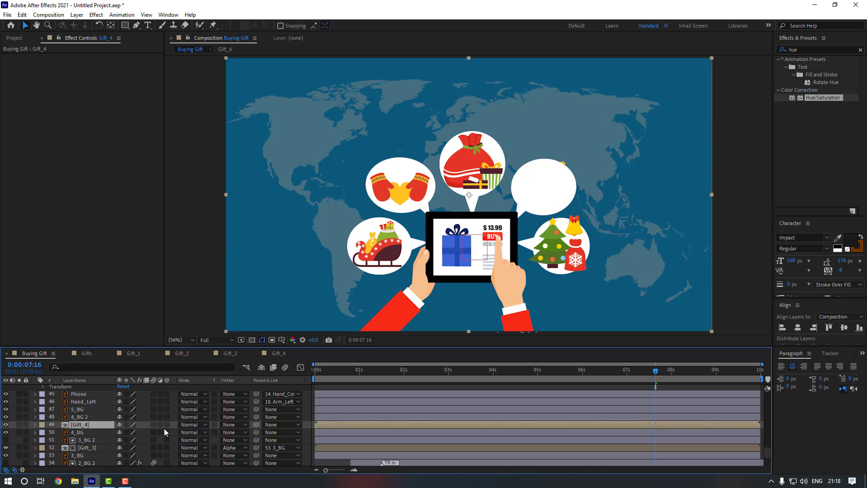
{"action": "left_click", "coordinate": [244, 424]}
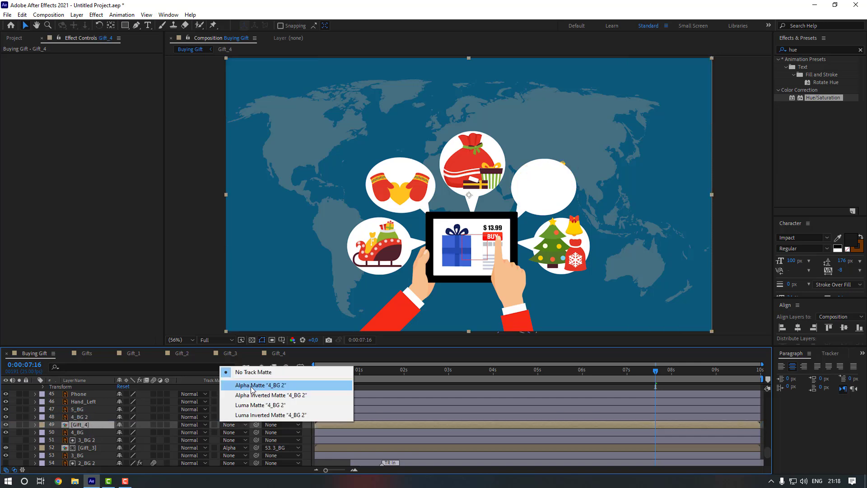
{"action": "left_click", "coordinate": [256, 386]}
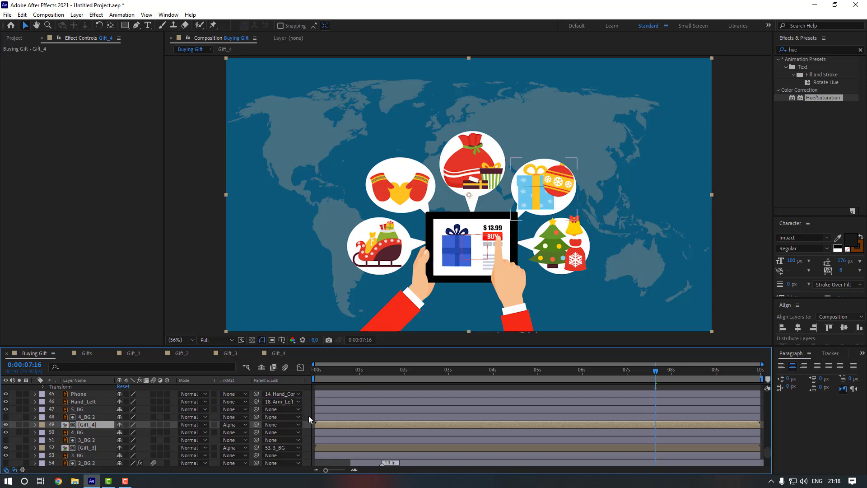
{"action": "key", "text": "Home"}
{"action": "key", "text": "space"}
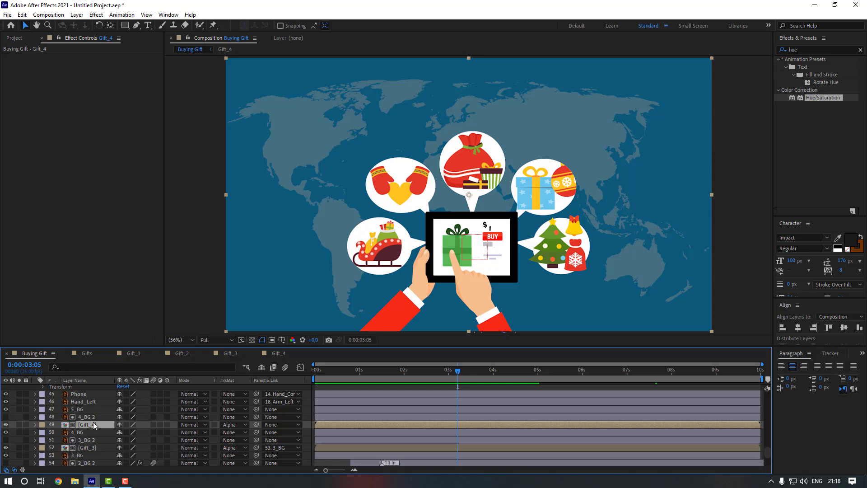
Move Gift_4's anchor point onto the blue gift, scale the layer to 89%, and preview the scene
{"action": "left_click", "coordinate": [112, 26]}
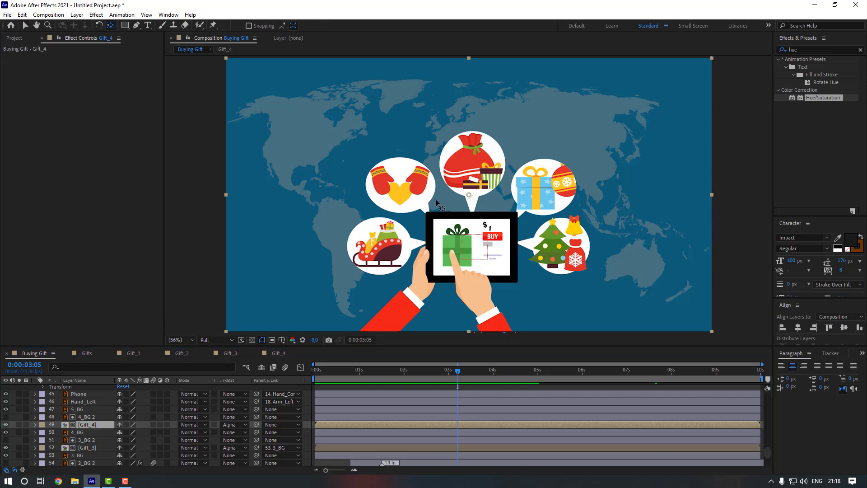
{"action": "left_click", "coordinate": [471, 198]}
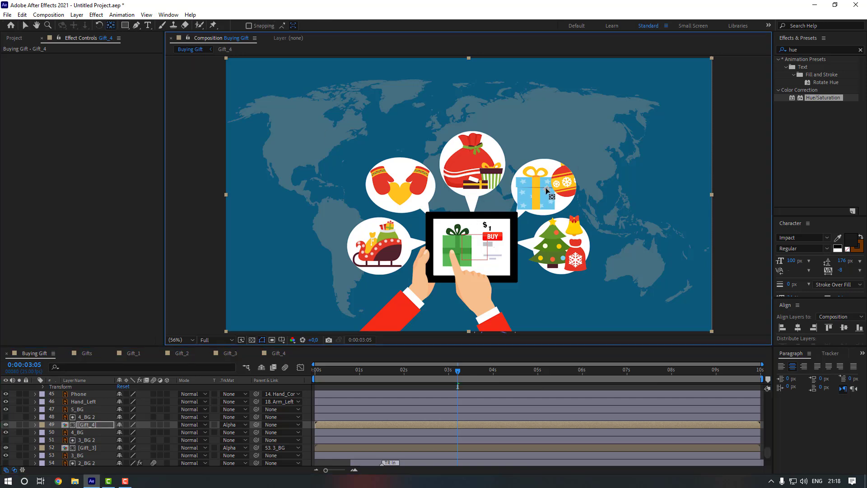
{"action": "key", "text": "s"}
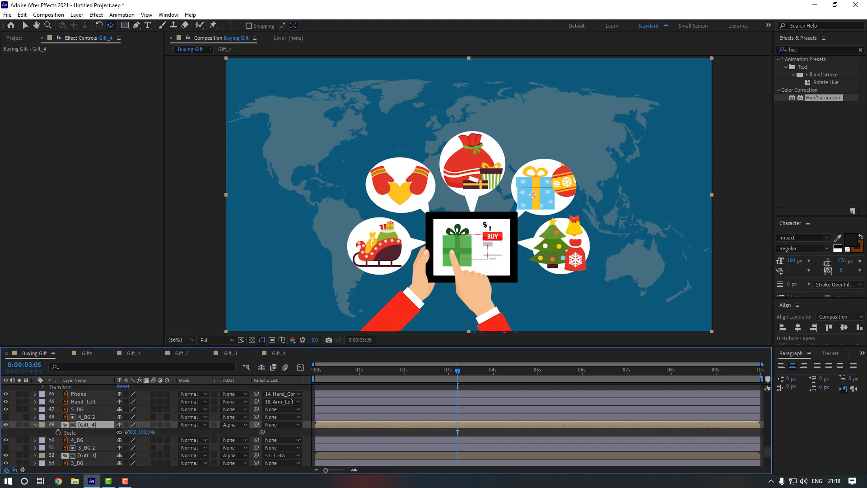
{"action": "left_click_drag", "start_coordinate": [127, 432], "coordinate": [128, 434]}
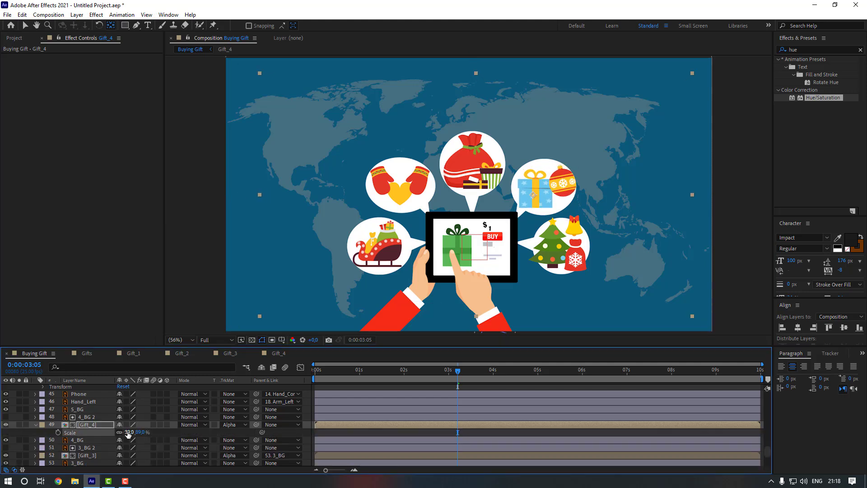
{"action": "key", "text": "v"}
{"action": "left_click", "coordinate": [323, 433]}
{"action": "left_click_drag", "start_coordinate": [342, 371], "coordinate": [253, 376]}
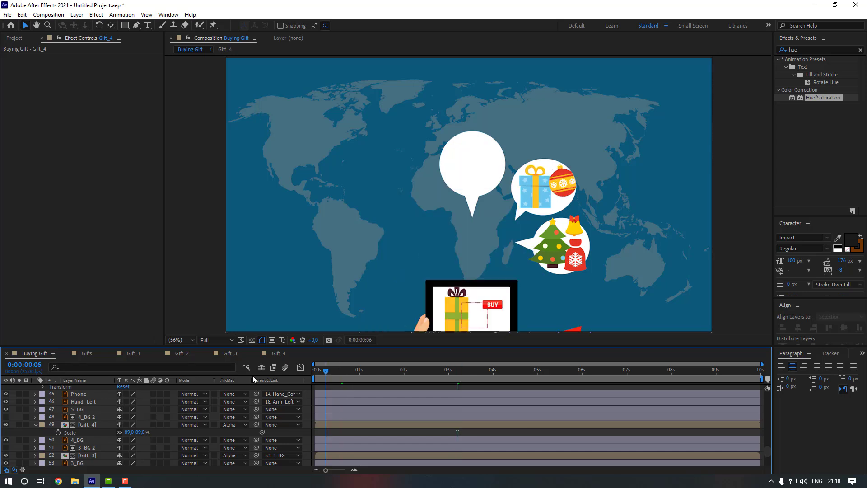
{"action": "key", "text": "space"}
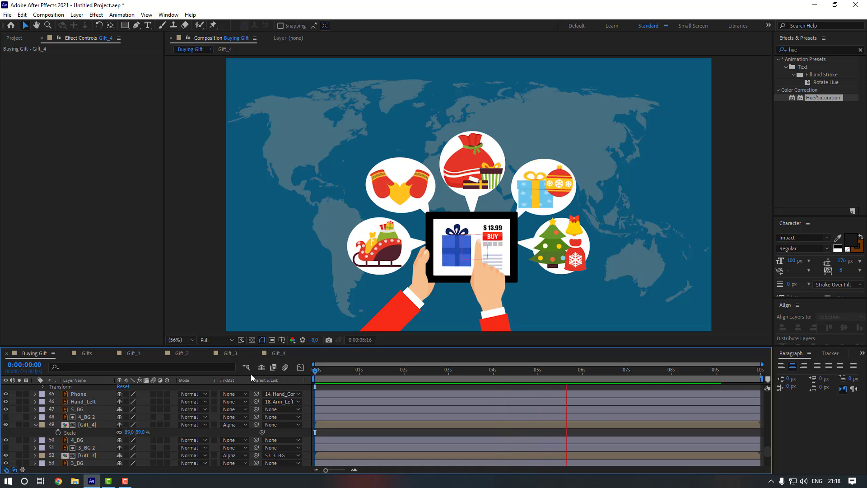
{"action": "key", "text": "space"}
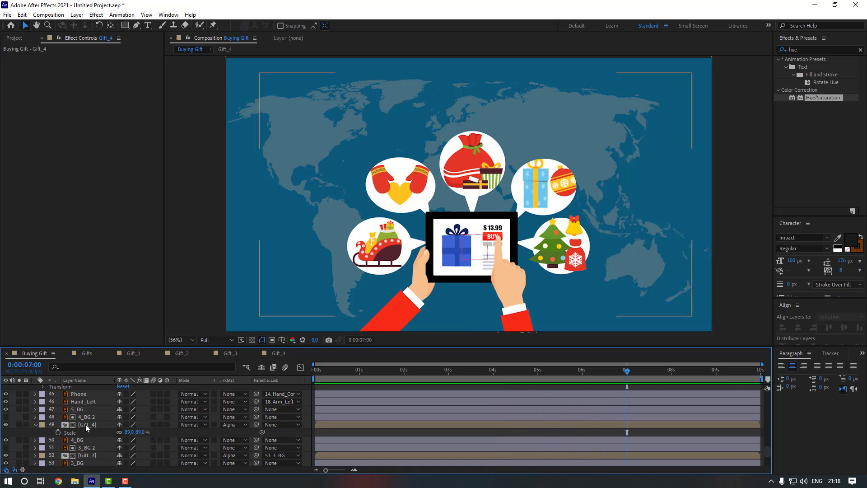
Select the layers from Gift_Box through Bell and move them directly above 5_BG in the layer stack
{"action": "scroll", "coordinate": [85, 425], "scroll_direction": "up", "scroll_amount": 15}
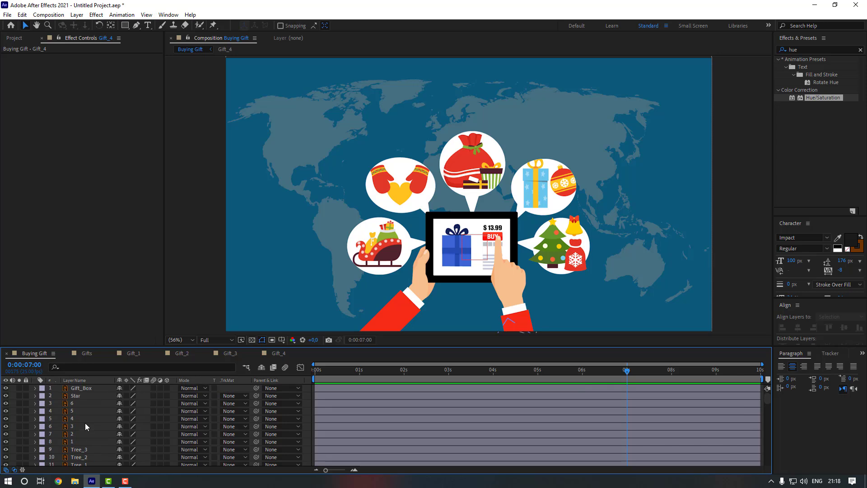
{"action": "scroll", "coordinate": [84, 423], "scroll_direction": "down", "scroll_amount": 1}
{"action": "left_click", "coordinate": [80, 456]}
{"action": "scroll", "coordinate": [82, 447], "scroll_direction": "up", "scroll_amount": 1}
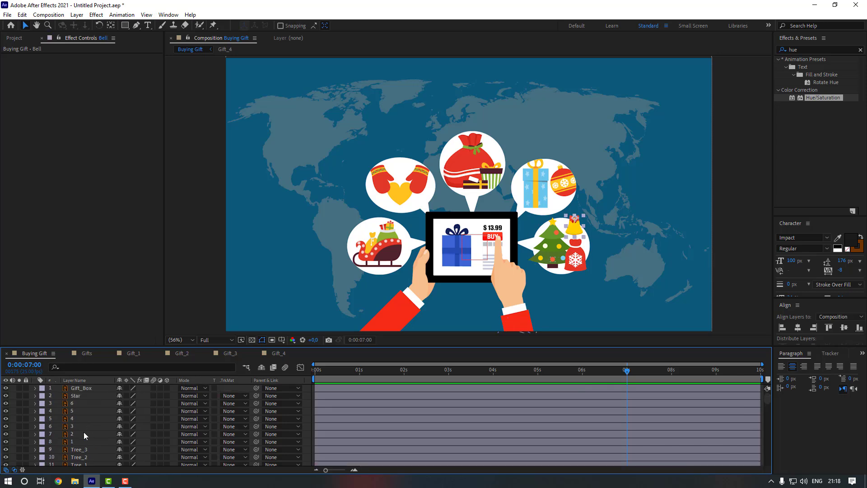
{"action": "left_click", "coordinate": [89, 388], "text": "shift"}
{"action": "scroll", "coordinate": [86, 413], "scroll_direction": "down", "scroll_amount": 3}
{"action": "left_click_drag", "start_coordinate": [83, 411], "coordinate": [82, 454]}
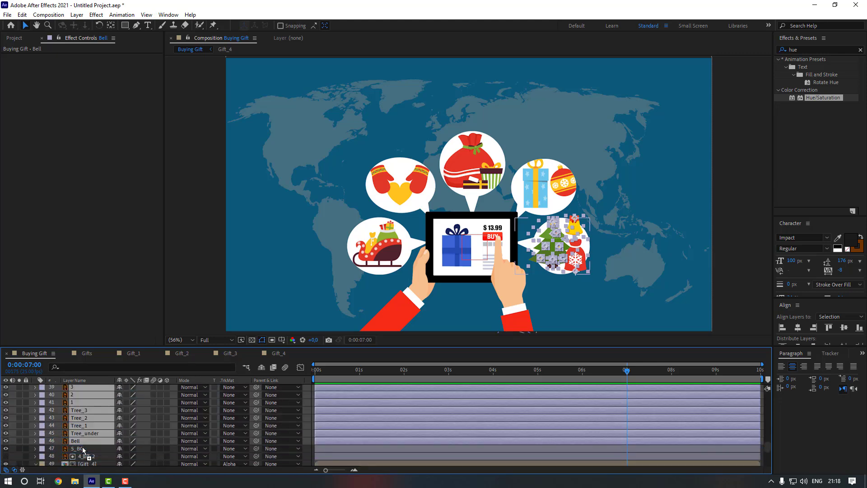
Pre-compose the selected Gift_Box through Bell layers as Gift_5 and open the new composition
{"action": "right_click", "coordinate": [88, 422]}
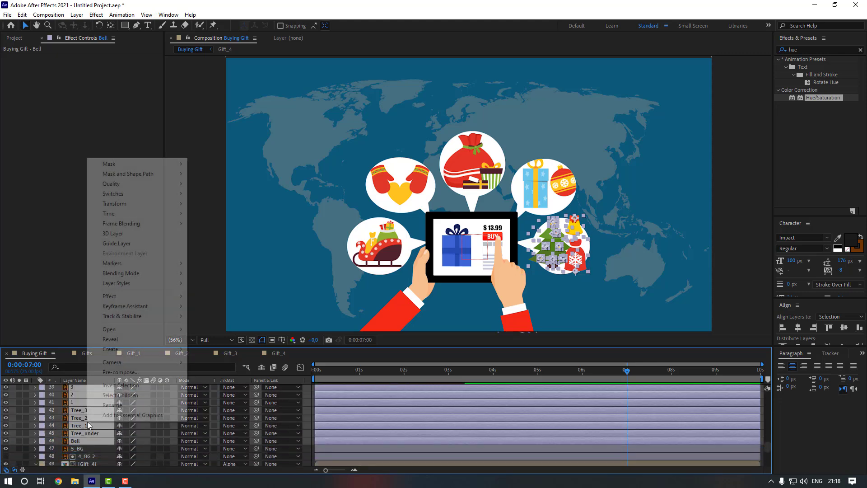
{"action": "left_click", "coordinate": [142, 376]}
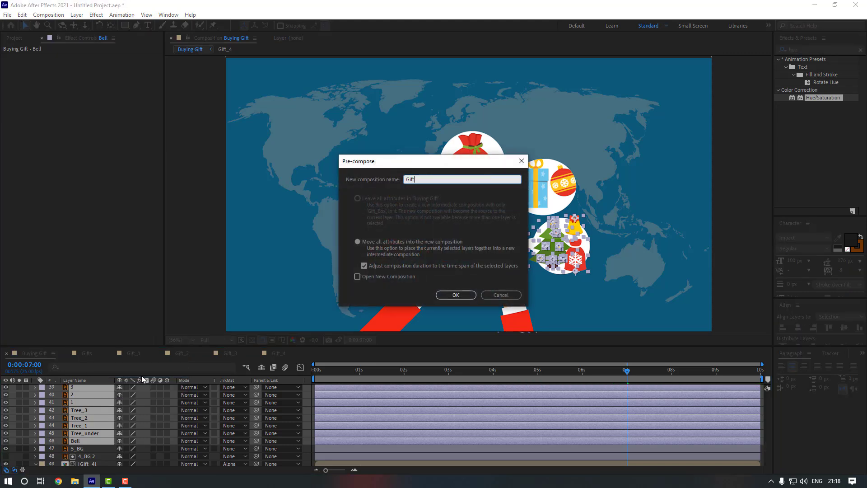
{"action": "type", "text": "Gift_5"}
{"action": "key", "text": "Return"}
{"action": "double_click", "coordinate": [88, 418]}
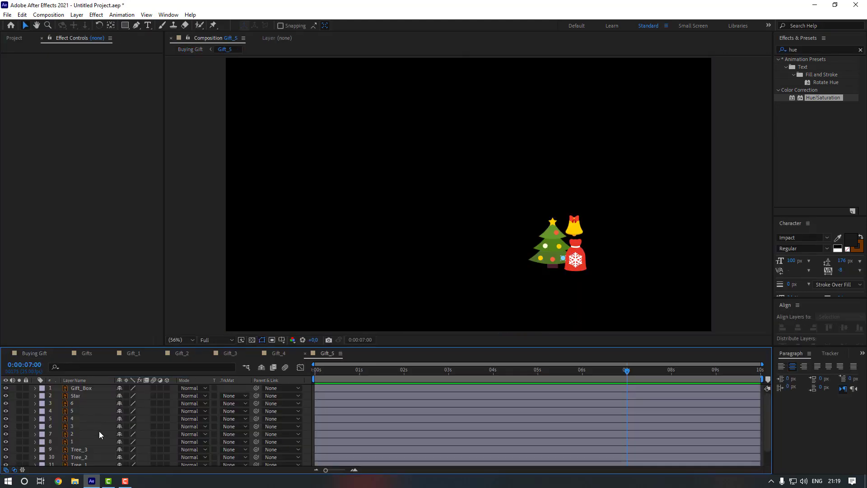
Apply Animation Composer's Overshoot Scale From Anchor Point preset as an In transition to Tree_1, Tree_2 and Tree_3
{"action": "scroll", "coordinate": [98, 438], "scroll_direction": "down", "scroll_amount": 1}
{"action": "left_click", "coordinate": [95, 447]}
{"action": "left_click", "coordinate": [96, 431], "text": "shift"}
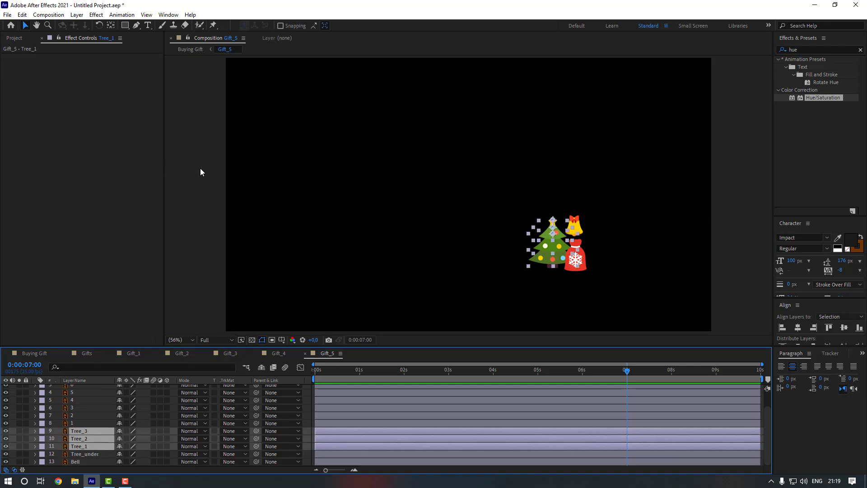
{"action": "left_click", "coordinate": [161, 14]}
{"action": "left_click", "coordinate": [245, 60]}
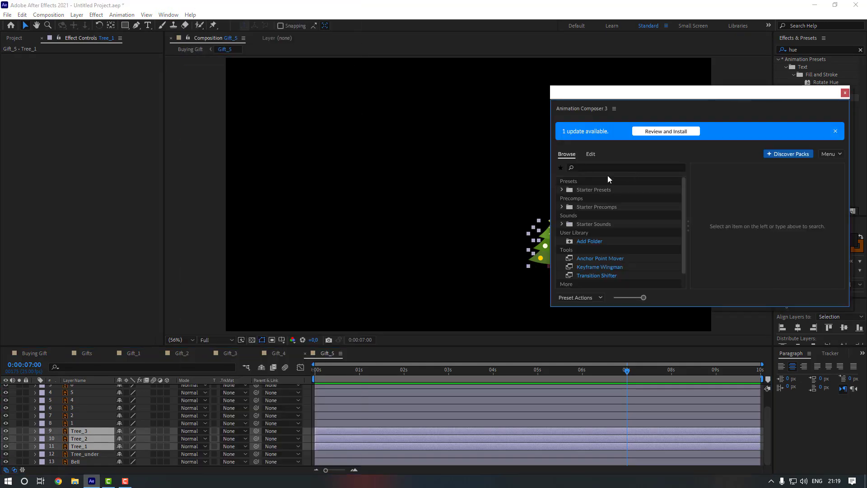
{"action": "left_click", "coordinate": [563, 190]}
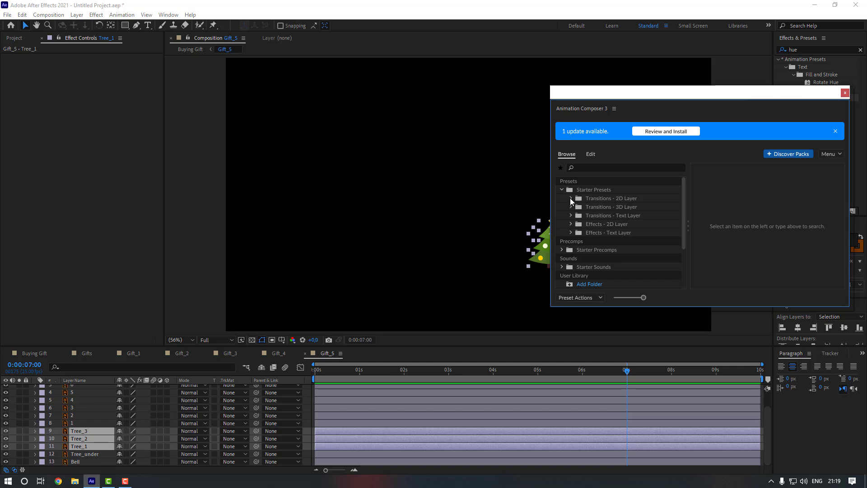
{"action": "left_click", "coordinate": [571, 198]}
{"action": "left_click", "coordinate": [614, 275]}
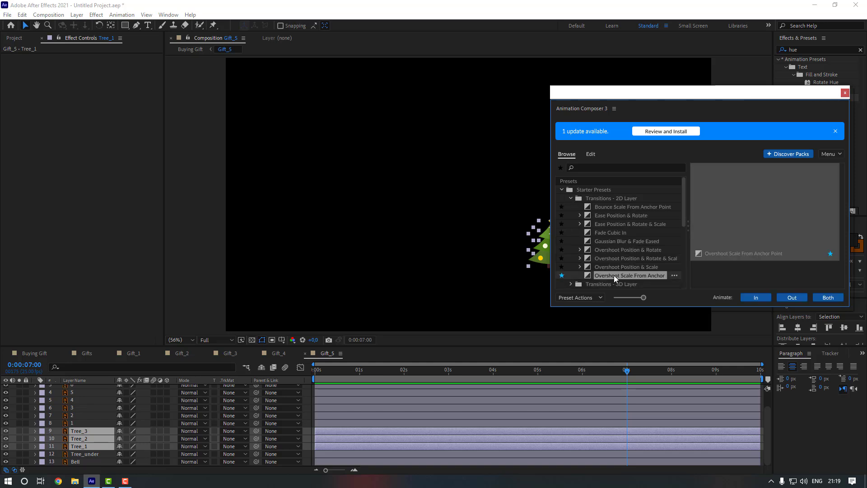
{"action": "left_click", "coordinate": [758, 298]}
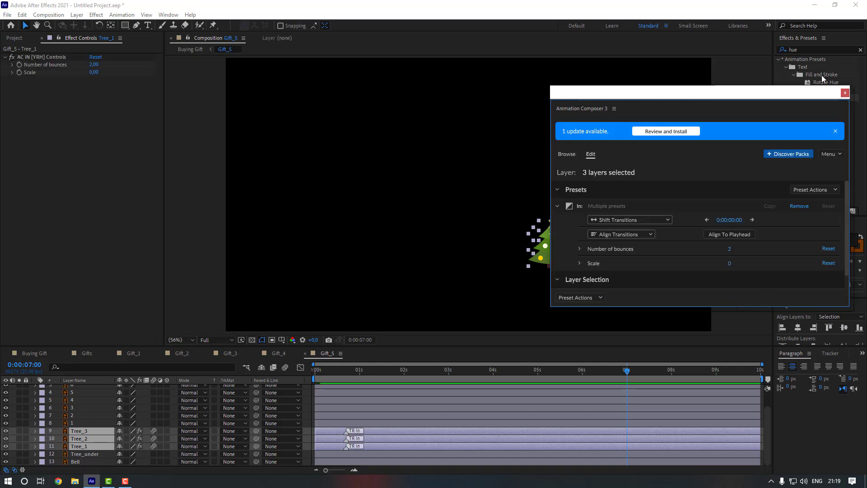
{"action": "left_click", "coordinate": [846, 94]}
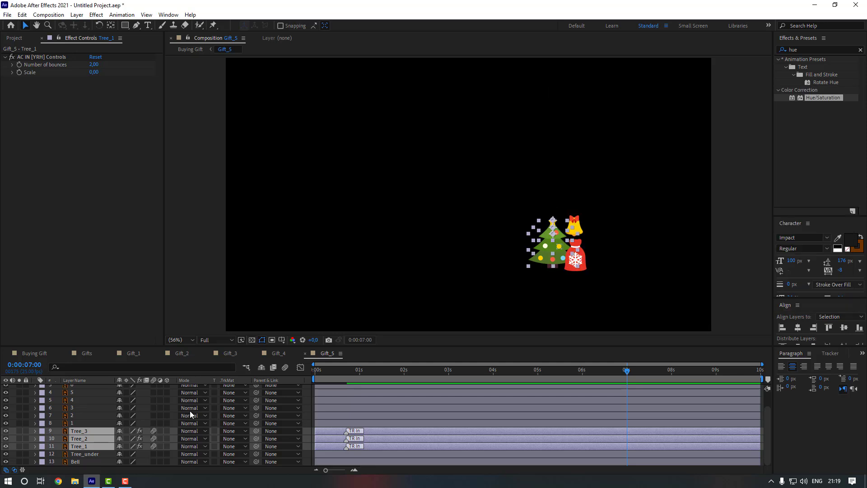
Stagger the tree sections by starting Tree_2 about 4 frames and Tree_3 about 10 frames in, and preview from the start
{"action": "left_click_drag", "start_coordinate": [325, 440], "coordinate": [341, 433]}
{"action": "left_click", "coordinate": [324, 432]}
{"action": "left_click_drag", "start_coordinate": [335, 370], "coordinate": [287, 372]}
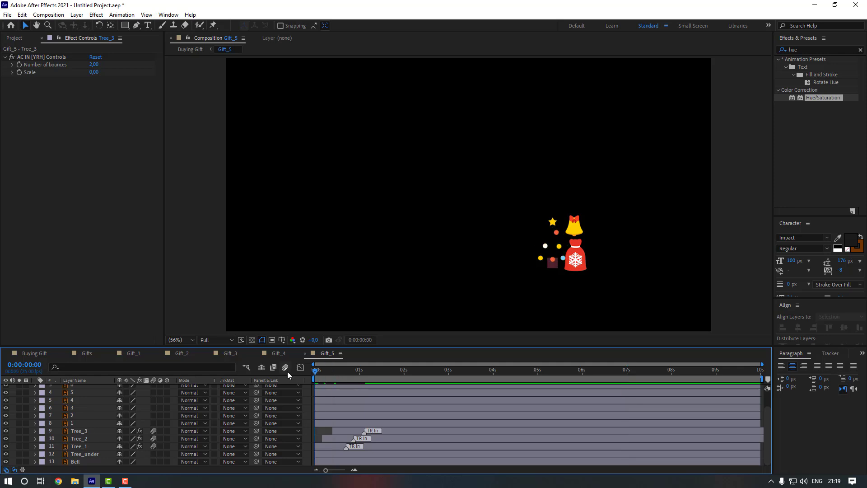
{"action": "key", "text": "space"}
{"action": "key", "text": "space"}
Shift the In transition markers of the three tree sections slightly later to lengthen their entrances, and preview from the start
{"action": "left_click_drag", "start_coordinate": [354, 441], "coordinate": [351, 449]}
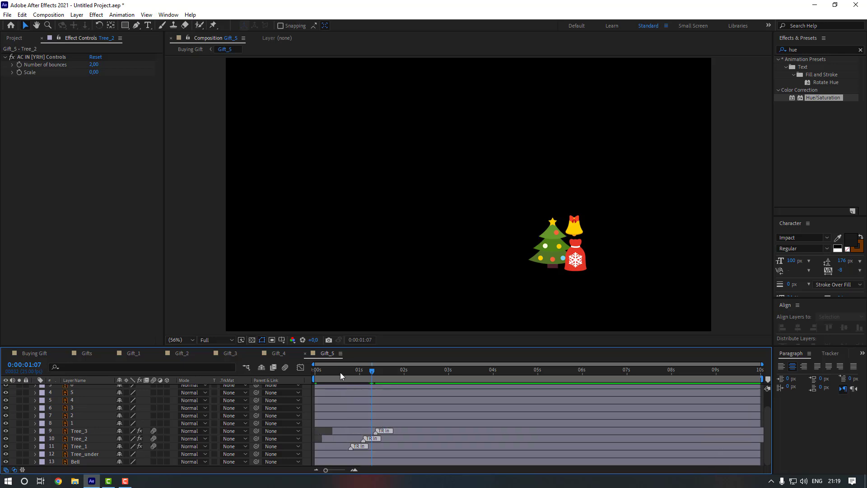
{"action": "left_click_drag", "start_coordinate": [341, 371], "coordinate": [283, 367]}
{"action": "key", "text": "space"}
{"action": "key", "text": "space"}
Apply the Overshoot Scale From Anchor Point preset as an In transition to Tree_under, Star and ornament layers 1 to 6
{"action": "left_click", "coordinate": [168, 15]}
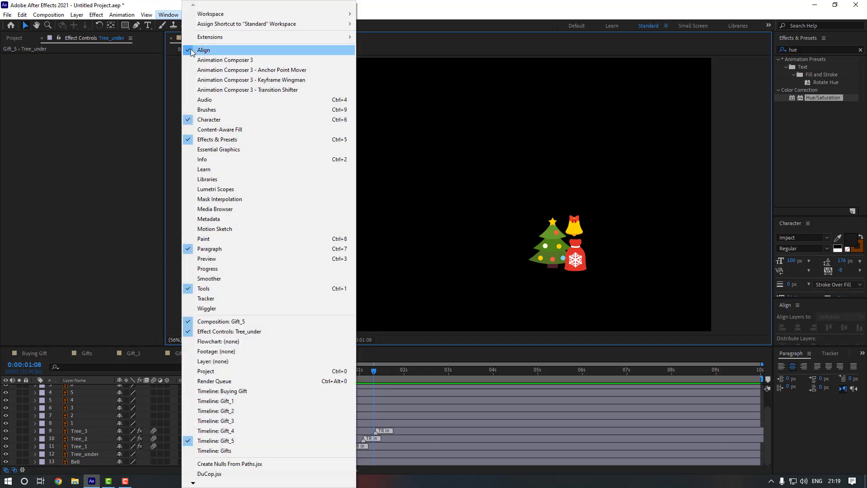
{"action": "left_click", "coordinate": [217, 60]}
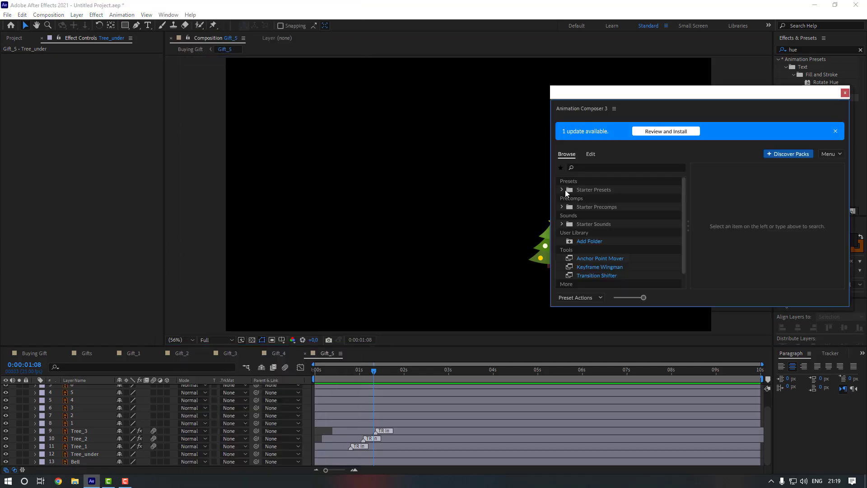
{"action": "left_click", "coordinate": [563, 190]}
{"action": "left_click", "coordinate": [571, 199]}
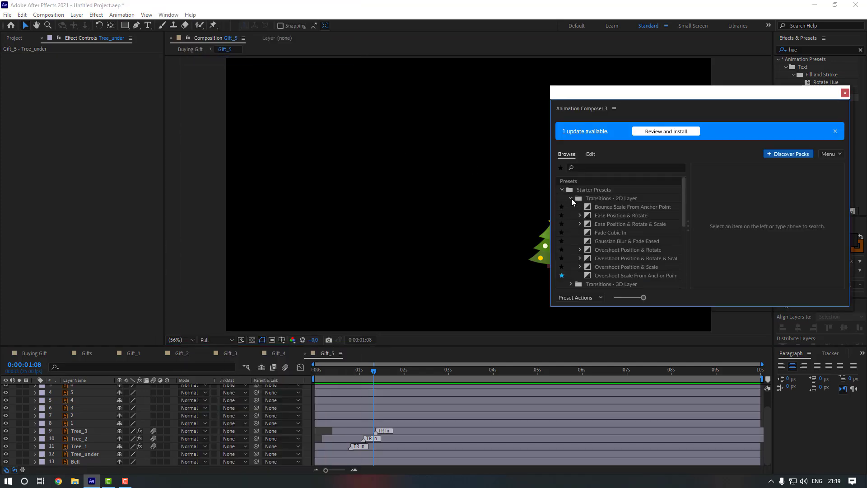
{"action": "left_click", "coordinate": [90, 453]}
{"action": "left_click", "coordinate": [85, 422], "text": "ctrl"}
{"action": "left_click", "coordinate": [82, 387], "text": "shift"}
{"action": "left_click", "coordinate": [84, 431], "text": "ctrl"}
{"action": "left_click", "coordinate": [84, 439], "text": "ctrl"}
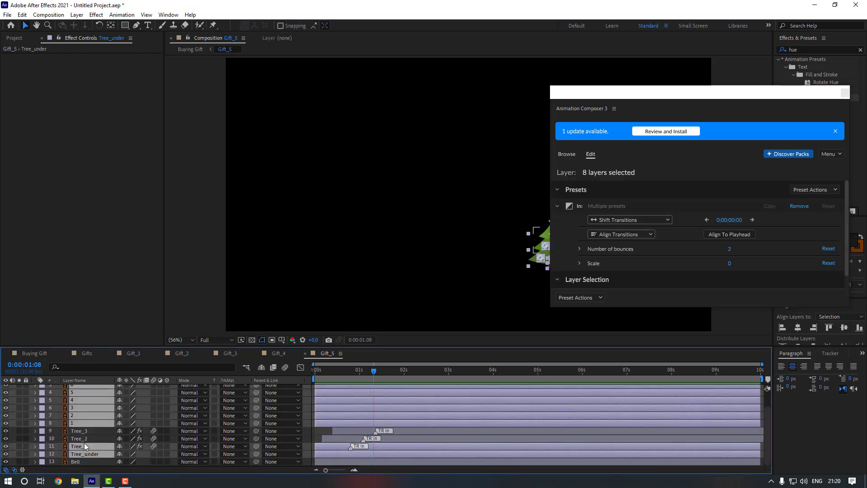
{"action": "left_click", "coordinate": [84, 444], "text": "ctrl"}
{"action": "scroll", "coordinate": [84, 425], "scroll_direction": "up", "scroll_amount": 2}
{"action": "left_click", "coordinate": [84, 396], "text": "ctrl"}
{"action": "left_click_drag", "start_coordinate": [673, 101], "coordinate": [623, 112]}
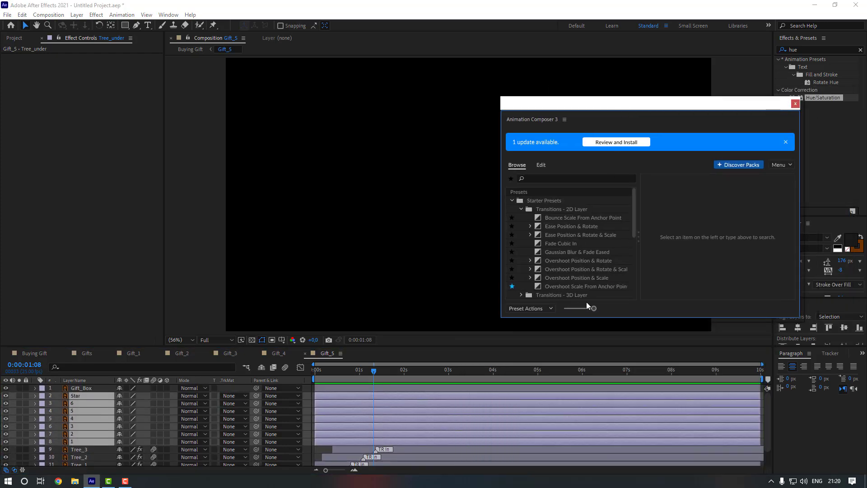
{"action": "left_click", "coordinate": [580, 286]}
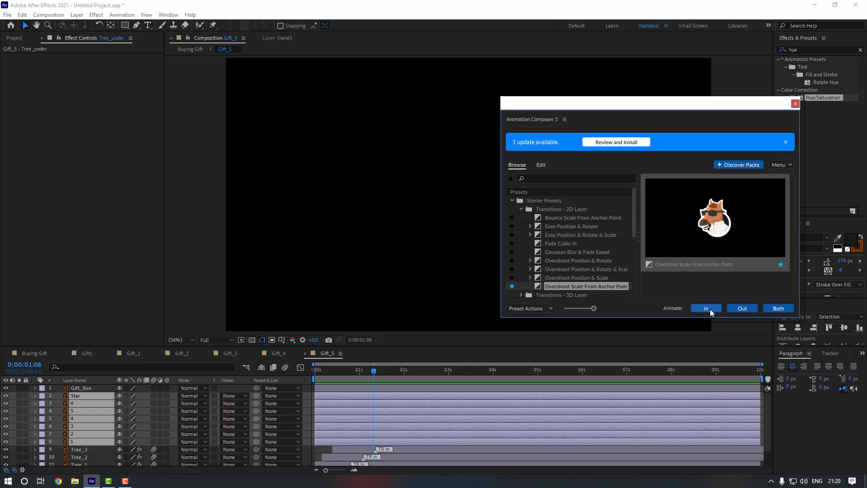
{"action": "left_click", "coordinate": [706, 309]}
{"action": "left_click", "coordinate": [796, 104]}
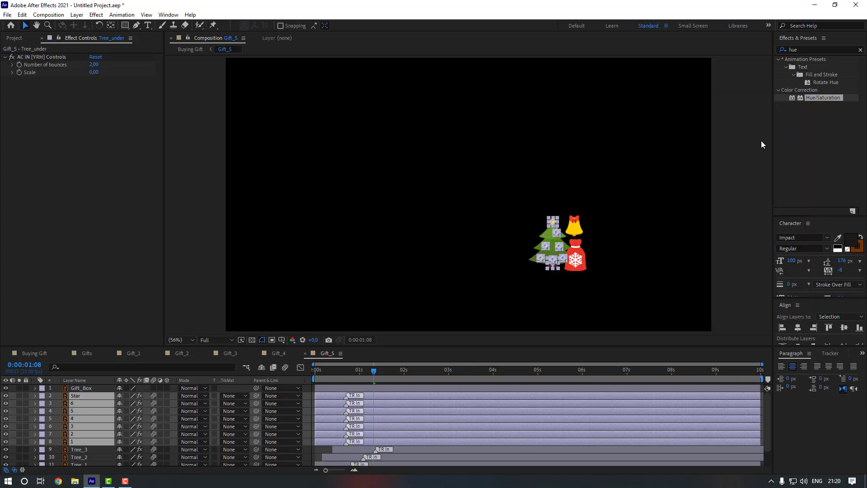
Delay the lower ornaments so layer 4 starts about 6 frames, layer 1 about 8 frames and layer 3 about 12 frames in
{"action": "left_click", "coordinate": [445, 337]}
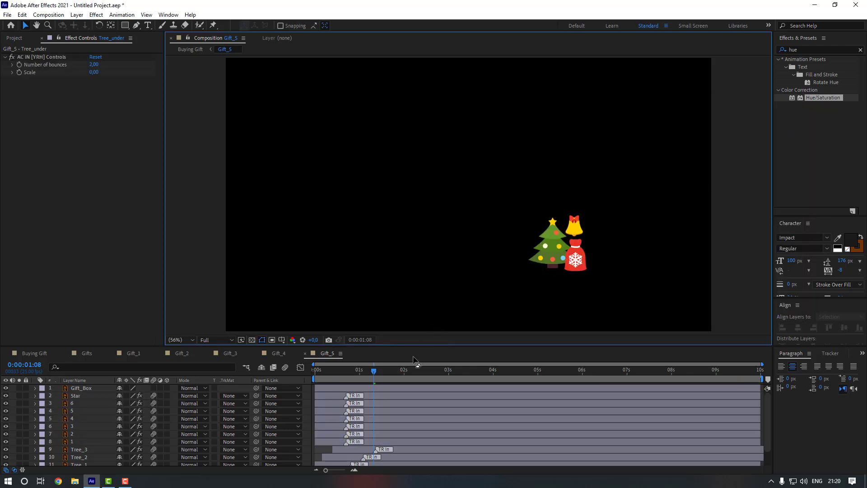
{"action": "left_click_drag", "start_coordinate": [342, 373], "coordinate": [326, 377]}
{"action": "left_click", "coordinate": [542, 259]}
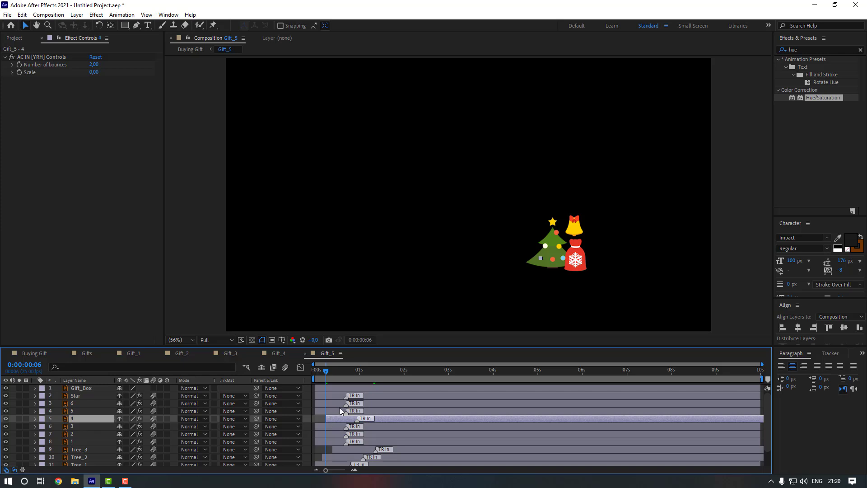
{"action": "left_click", "coordinate": [554, 262]}
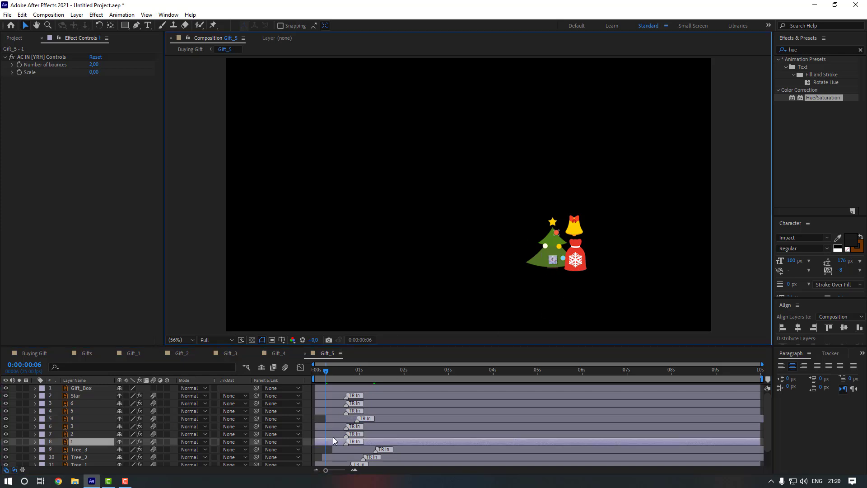
{"action": "left_click_drag", "start_coordinate": [327, 443], "coordinate": [338, 446]}
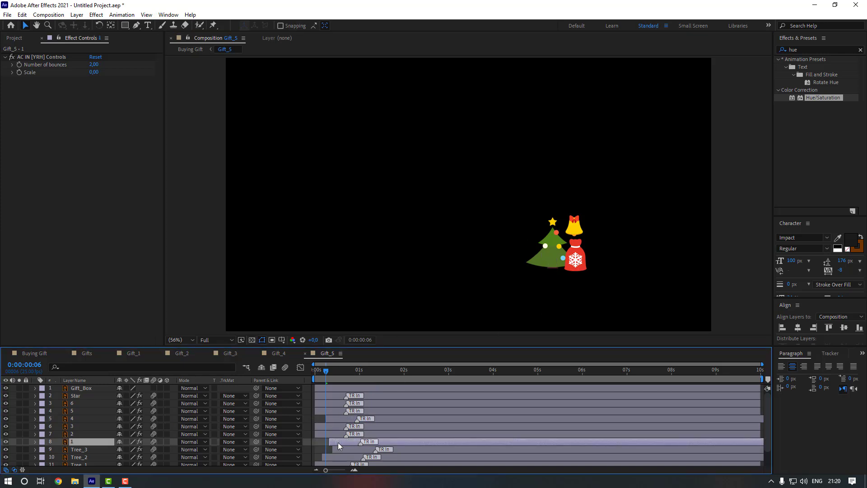
{"action": "left_click", "coordinate": [563, 260]}
{"action": "left_click_drag", "start_coordinate": [317, 427], "coordinate": [341, 424]}
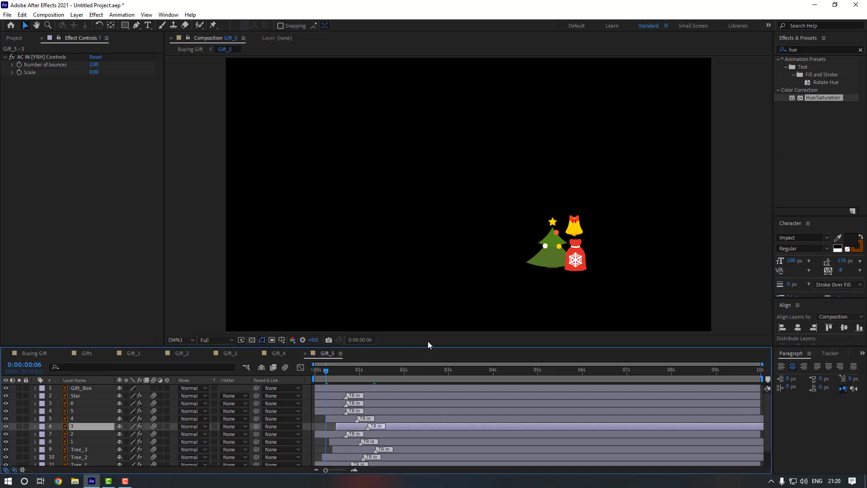
Delay the middle ornaments so layer 6 starts about 9 frames and layer 5 about 12 frames in
{"action": "left_click_drag", "start_coordinate": [329, 370], "coordinate": [332, 370]}
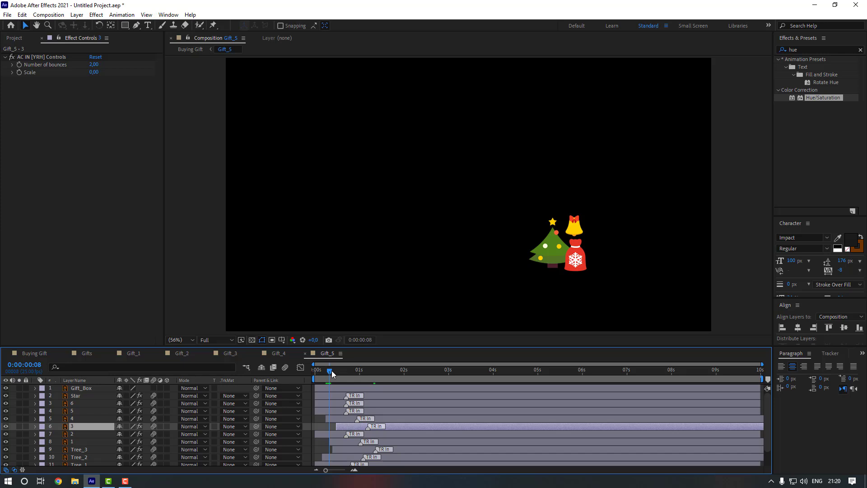
{"action": "left_click", "coordinate": [546, 245]}
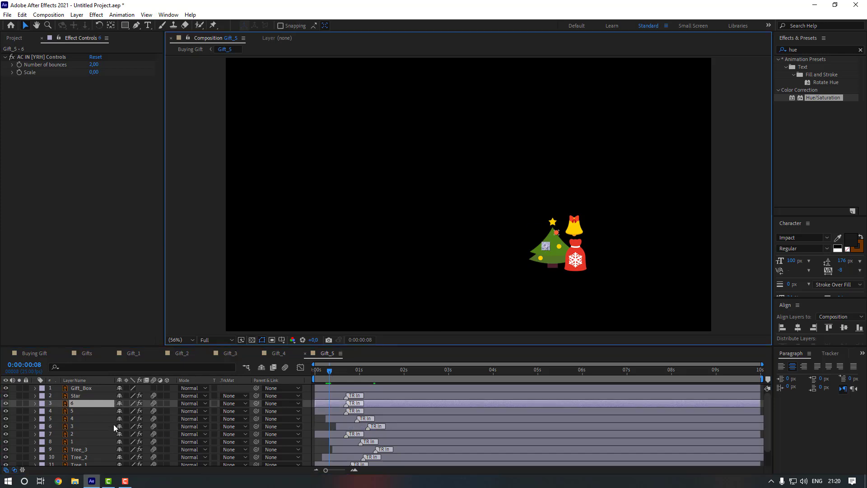
{"action": "left_click_drag", "start_coordinate": [330, 403], "coordinate": [344, 404]}
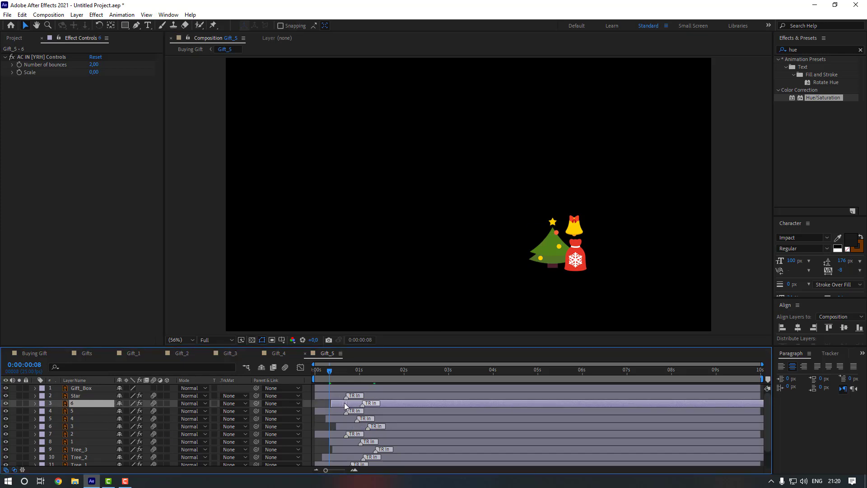
{"action": "left_click", "coordinate": [558, 248]}
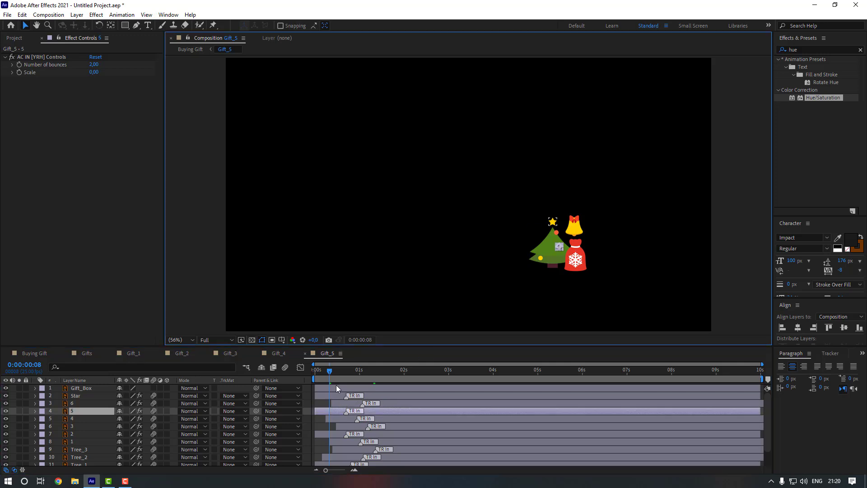
{"action": "left_click_drag", "start_coordinate": [331, 368], "coordinate": [332, 368]}
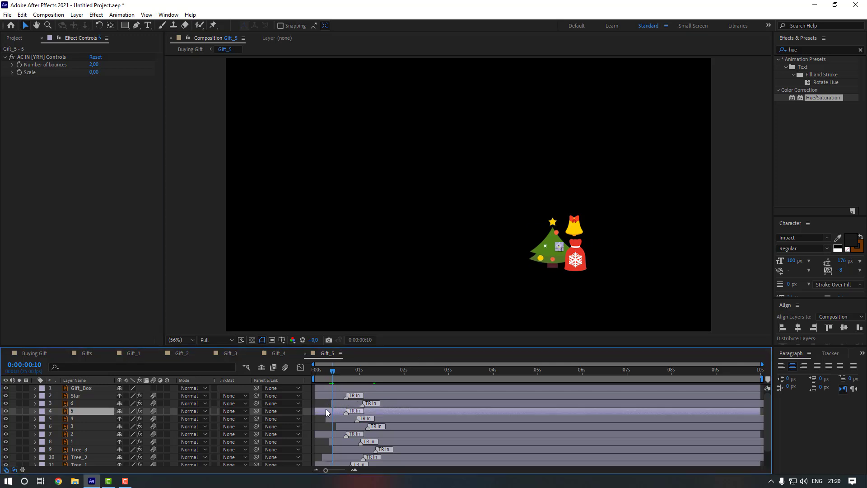
{"action": "left_click_drag", "start_coordinate": [327, 410], "coordinate": [346, 411]}
Delay ornament layer 2 to about 15 frames and Star to about 10 frames, and preview the tree animation
{"action": "left_click_drag", "start_coordinate": [332, 372], "coordinate": [345, 375]}
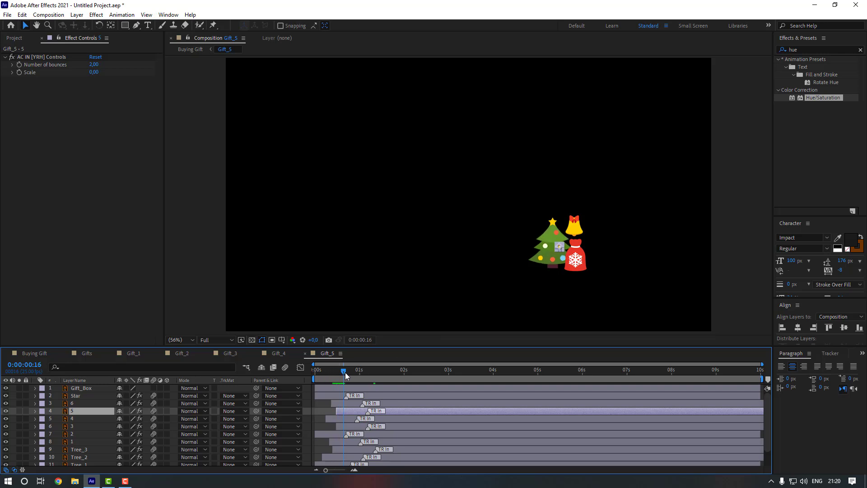
{"action": "left_click", "coordinate": [557, 232]}
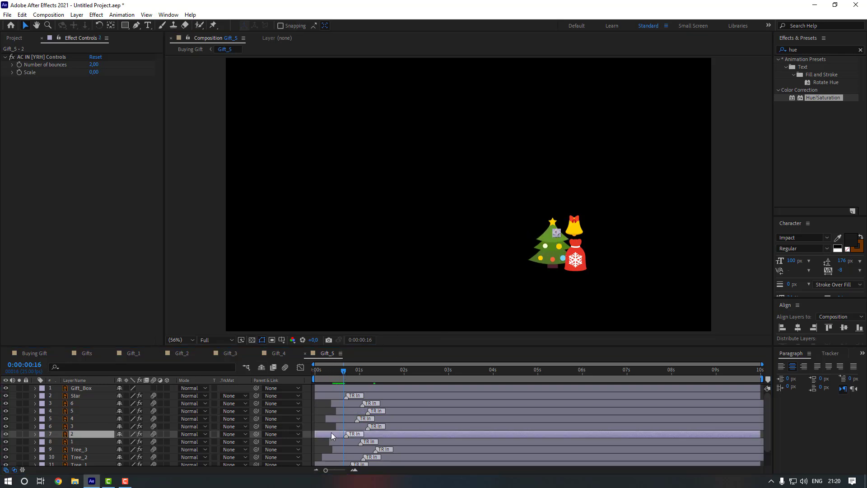
{"action": "left_click_drag", "start_coordinate": [332, 433], "coordinate": [349, 434]}
{"action": "left_click", "coordinate": [332, 395]}
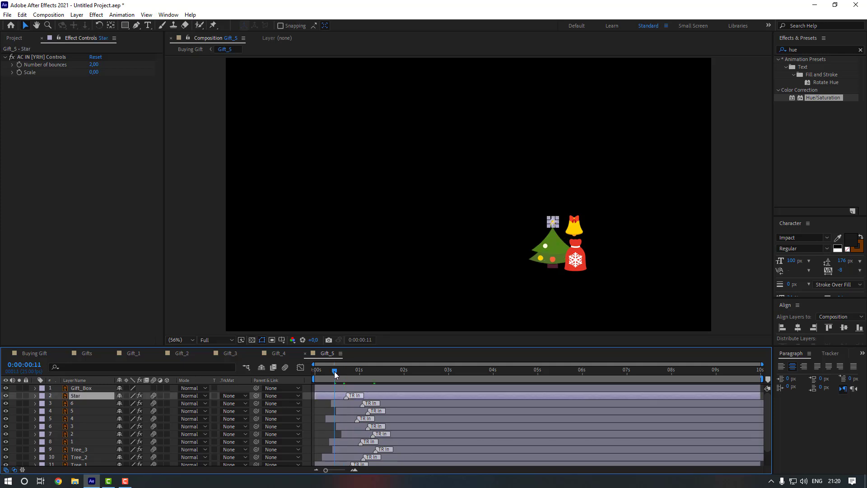
{"action": "left_click", "coordinate": [333, 371]}
{"action": "left_click_drag", "start_coordinate": [322, 394], "coordinate": [343, 397]}
{"action": "left_click", "coordinate": [321, 397]}
{"action": "key", "text": "space"}
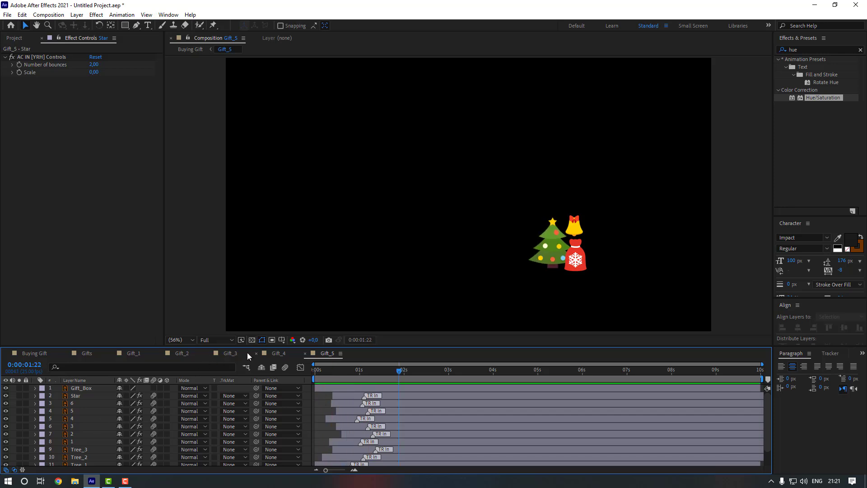
Copy Red_Decor's Rotation keyframes and loop expression from Gift_4 to the Bell layer at the start of Gift_5, and show the Bell's keyframes
{"action": "left_click", "coordinate": [278, 355]}
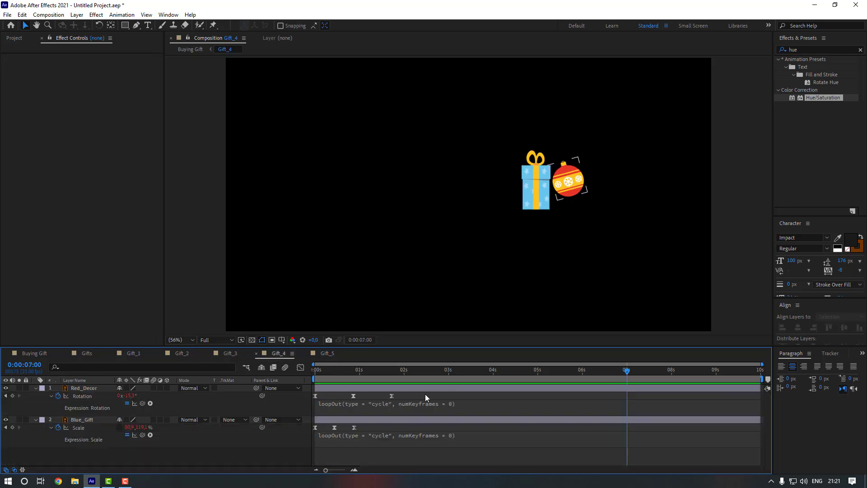
{"action": "left_click_drag", "start_coordinate": [417, 395], "coordinate": [310, 398]}
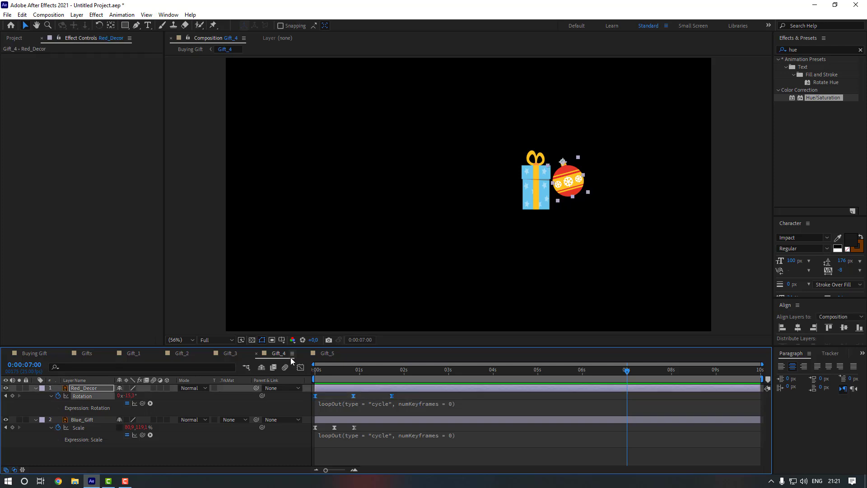
{"action": "left_click", "coordinate": [328, 355]}
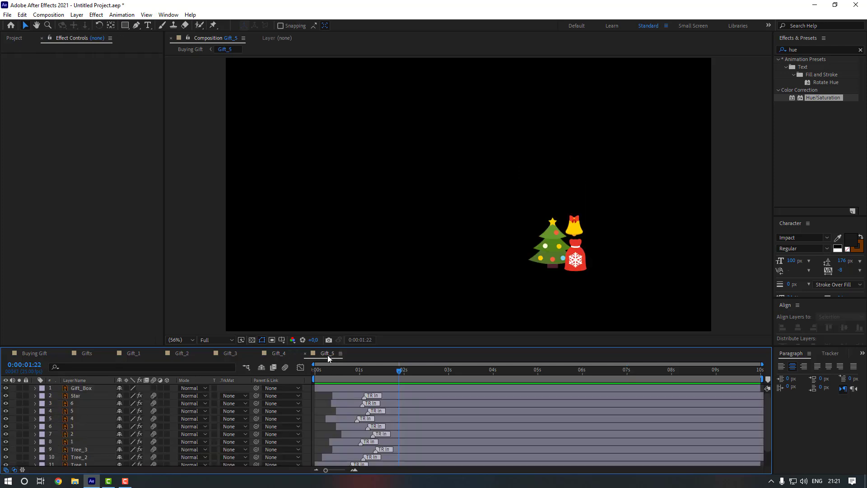
{"action": "scroll", "coordinate": [77, 430], "scroll_direction": "down", "scroll_amount": 2}
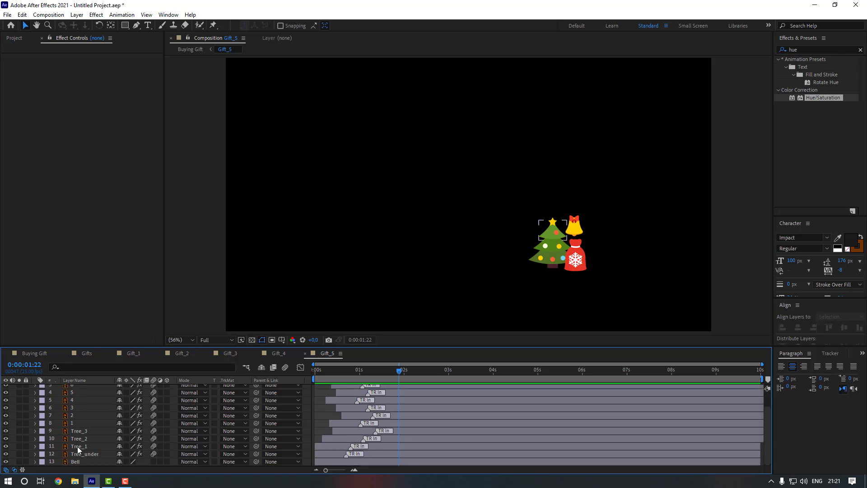
{"action": "left_click", "coordinate": [78, 461]}
{"action": "left_click_drag", "start_coordinate": [315, 372], "coordinate": [293, 378]}
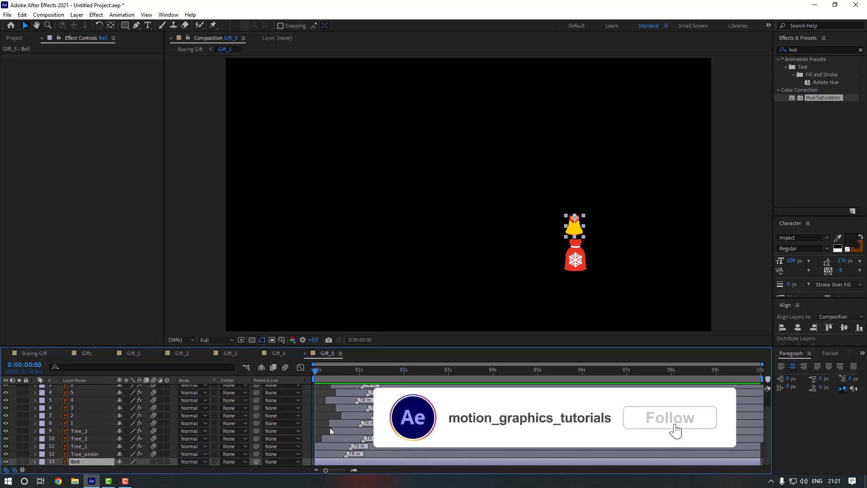
{"action": "key", "text": "ctrl+v"}
{"action": "key", "text": "u"}
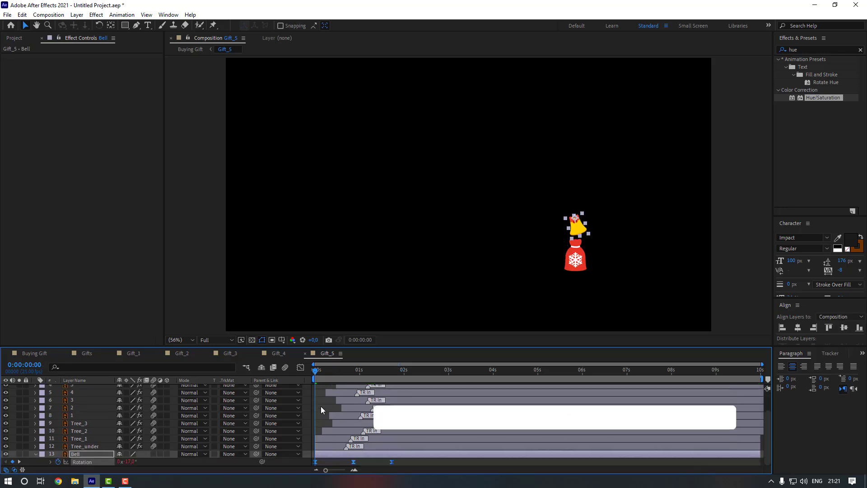
Swap the Bell's swing direction by copying its middle Rotation keyframe to the start and its last one to 0:00:00:21
{"action": "left_click", "coordinate": [353, 461]}
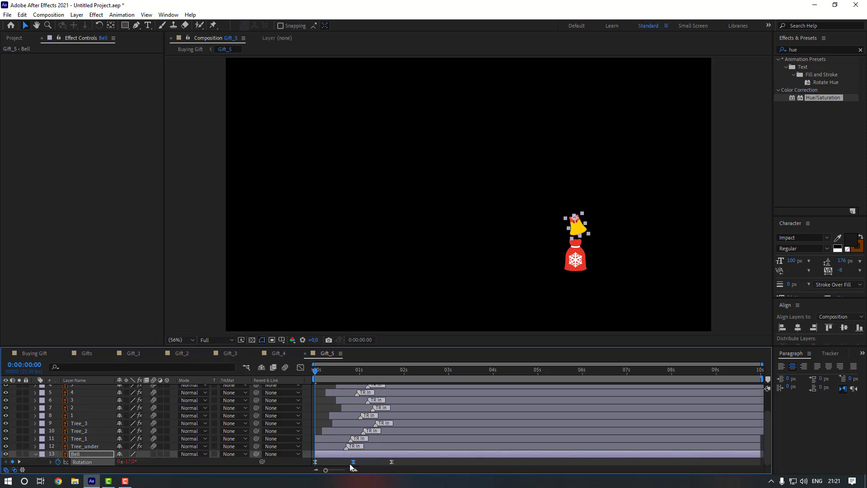
{"action": "key", "text": "ctrl+c"}
{"action": "key", "text": "ctrl+v"}
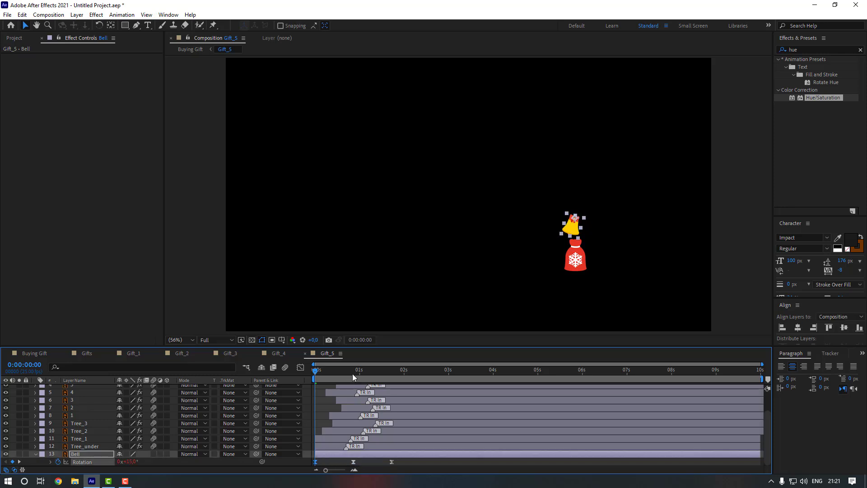
{"action": "left_click", "coordinate": [356, 370]}
{"action": "left_click", "coordinate": [362, 460]}
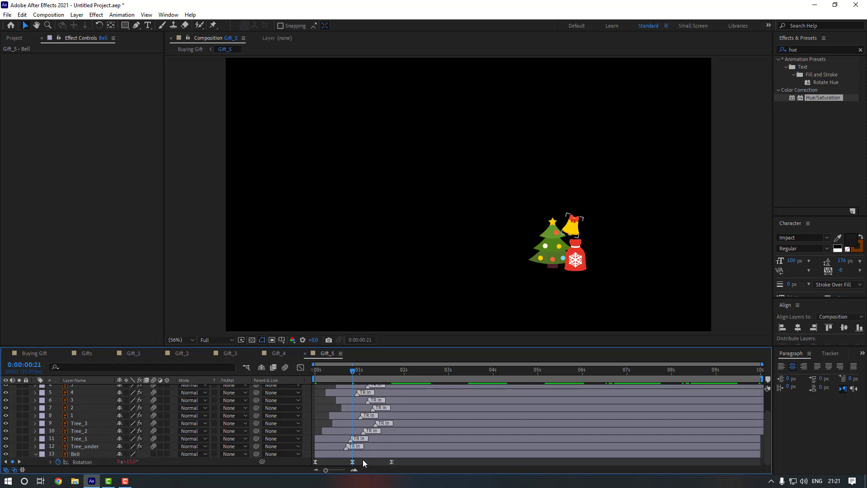
{"action": "left_click_drag", "start_coordinate": [378, 462], "coordinate": [396, 464]}
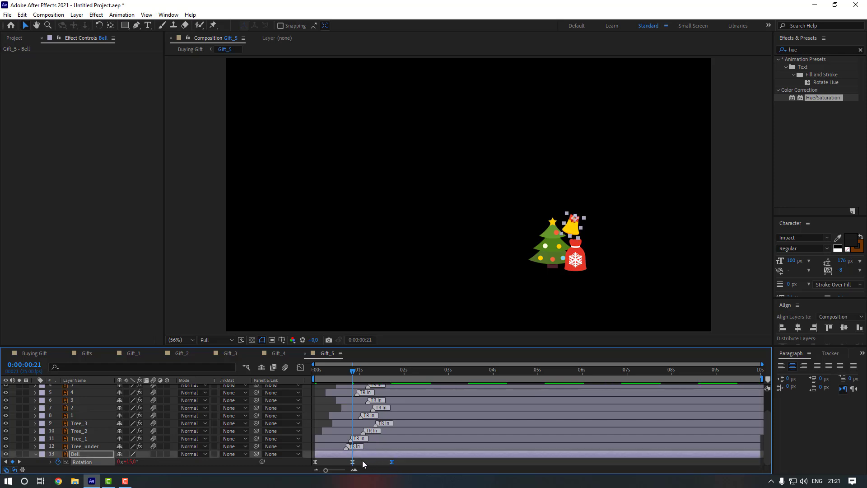
{"action": "key", "text": "k"}
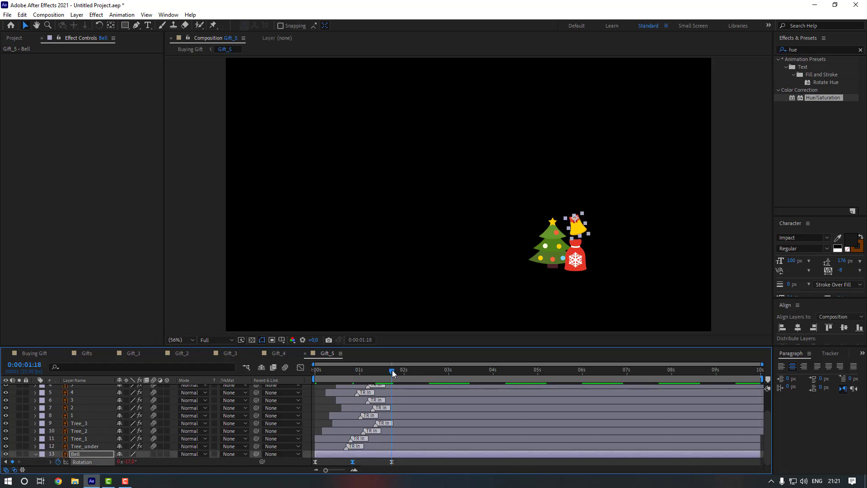
Copy the Bell's first Rotation keyframe to 0:00:01:18 and preview the looping swing
{"action": "left_click", "coordinate": [315, 462]}
{"action": "key", "text": "ctrl+c"}
{"action": "key", "text": "ctrl+v"}
{"action": "left_click", "coordinate": [379, 461]}
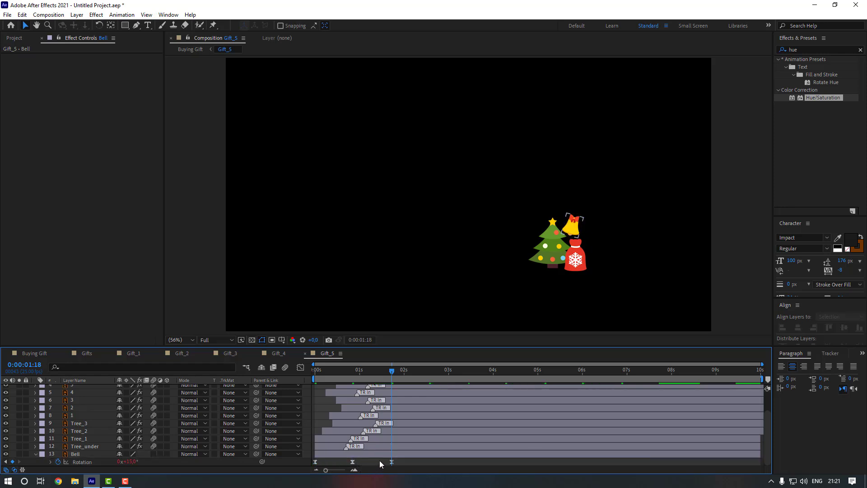
{"action": "key", "text": "space"}
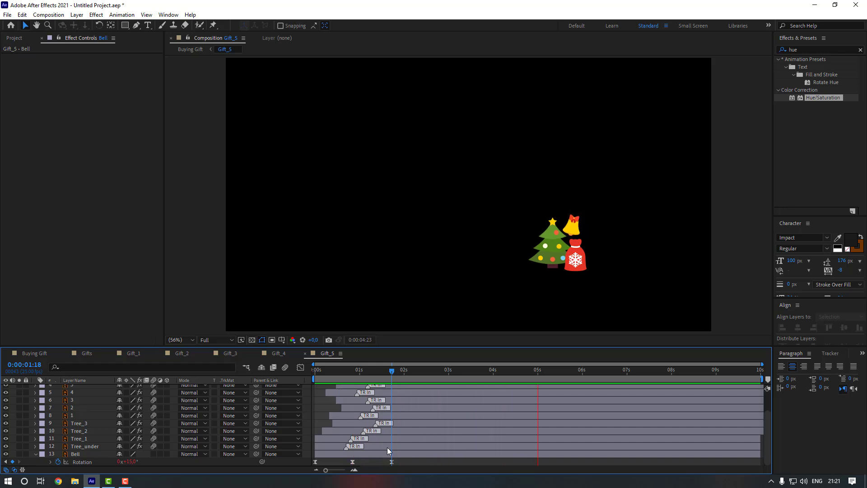
{"action": "key", "text": "space"}
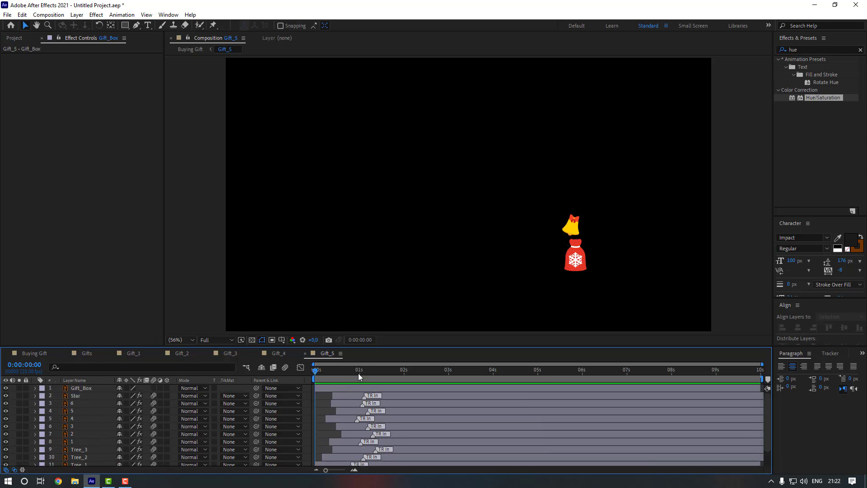
Keyframe Gift_Box's current Position at 0:00:01:00 and set its Y position to 515.4 at 0:00:00:00 so it drops in
{"action": "left_click", "coordinate": [361, 371]}
{"action": "left_click", "coordinate": [357, 387]}
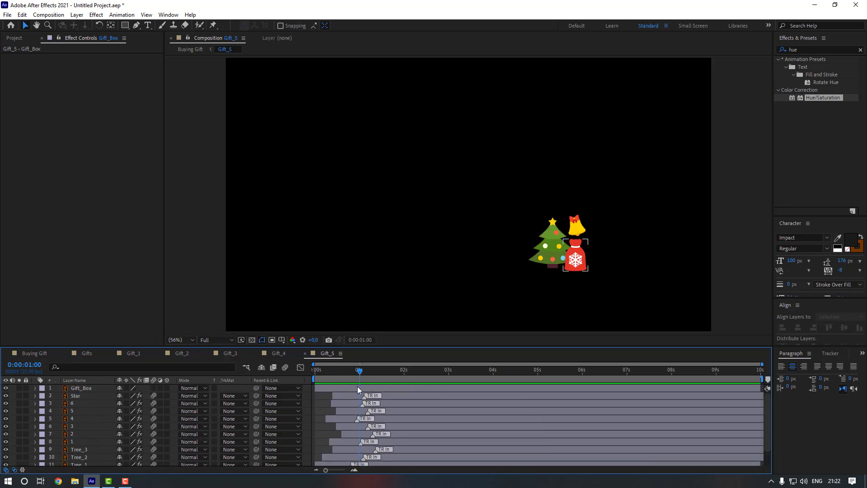
{"action": "key", "text": "p"}
{"action": "left_click", "coordinate": [59, 396]}
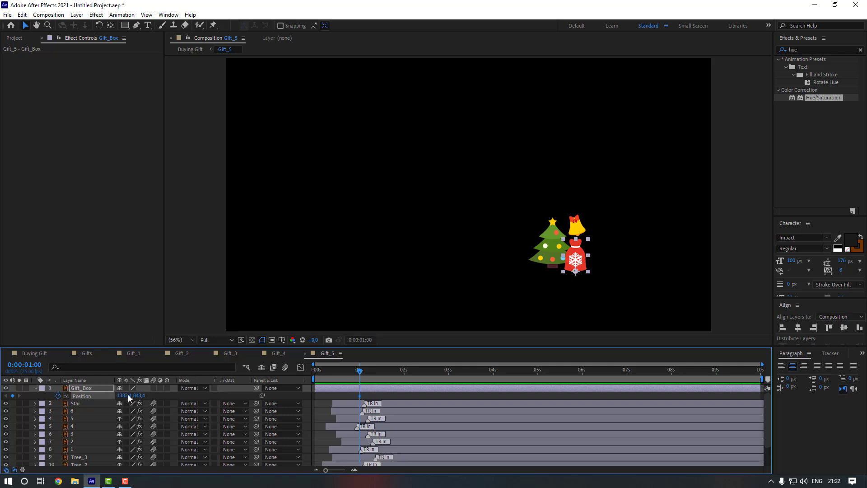
{"action": "key", "text": "Home"}
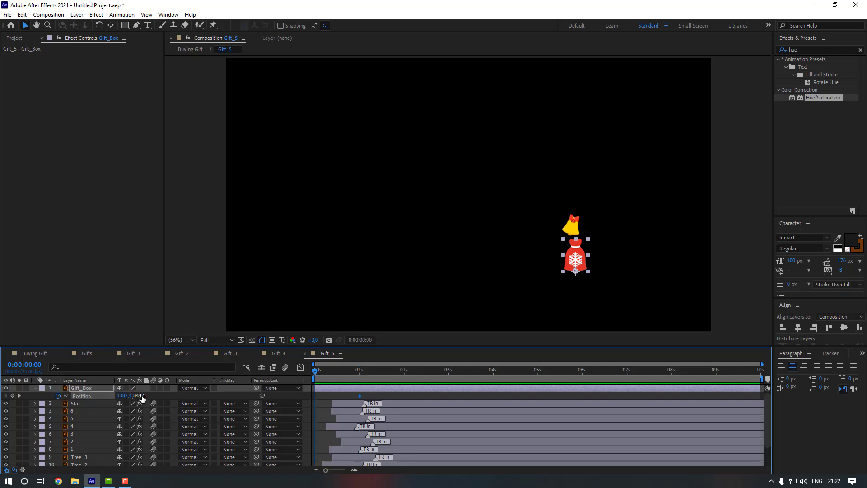
{"action": "left_click_drag", "start_coordinate": [140, 396], "coordinate": [113, 396]}
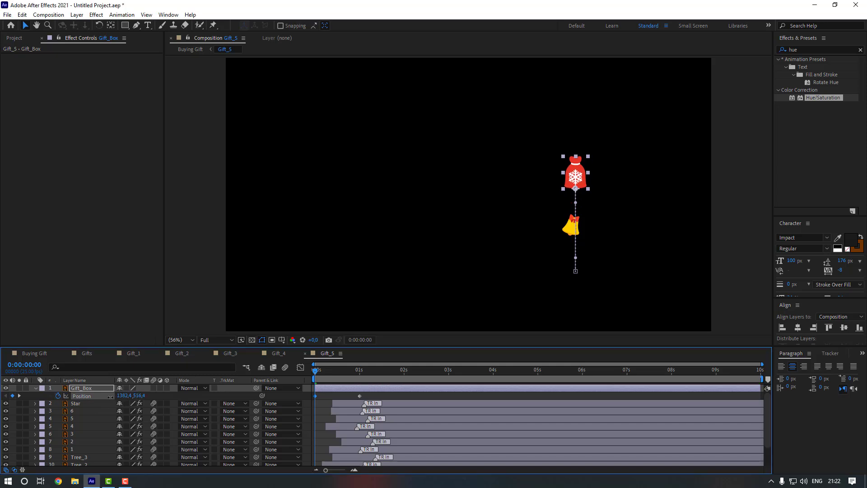
Apply Easy Ease to Gift_Box's Position keyframes and shape the speed graph to peak shortly before the landing
{"action": "right_click", "coordinate": [360, 396]}
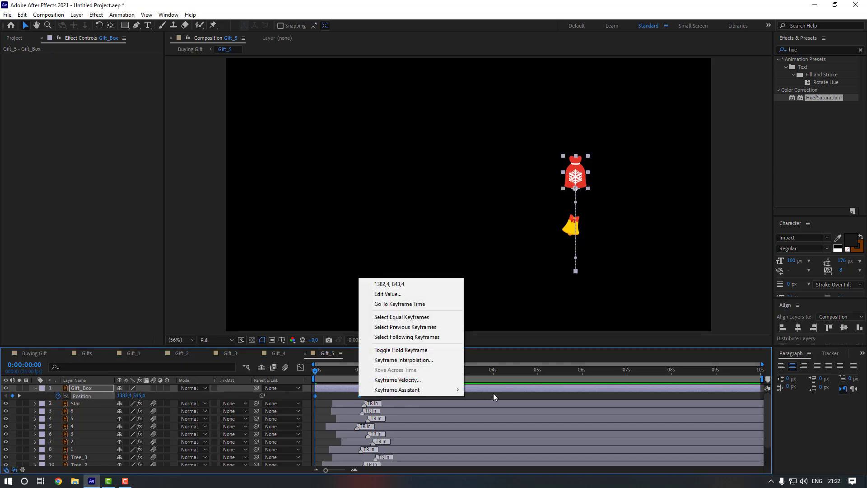
{"action": "mouse_move", "coordinate": [452, 389]}
{"action": "left_click", "coordinate": [486, 471]}
{"action": "left_click", "coordinate": [301, 367]}
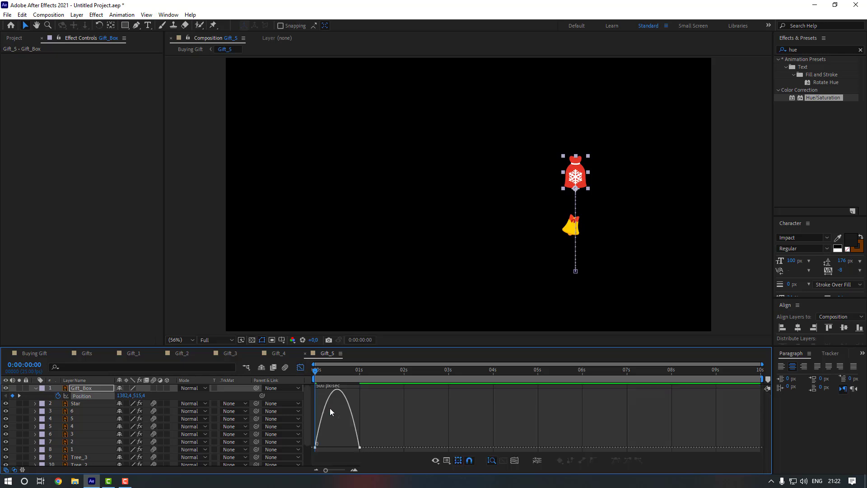
{"action": "left_click_drag", "start_coordinate": [292, 459], "coordinate": [337, 447]}
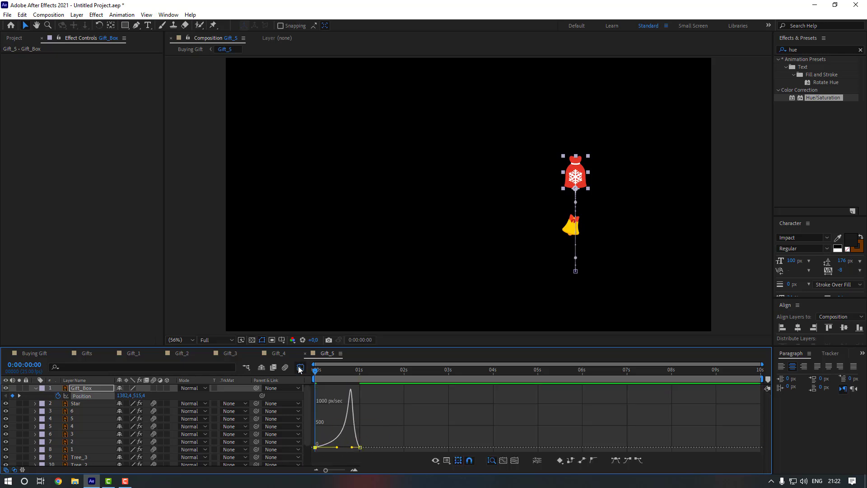
{"action": "left_click", "coordinate": [301, 367]}
{"action": "left_click", "coordinate": [376, 396]}
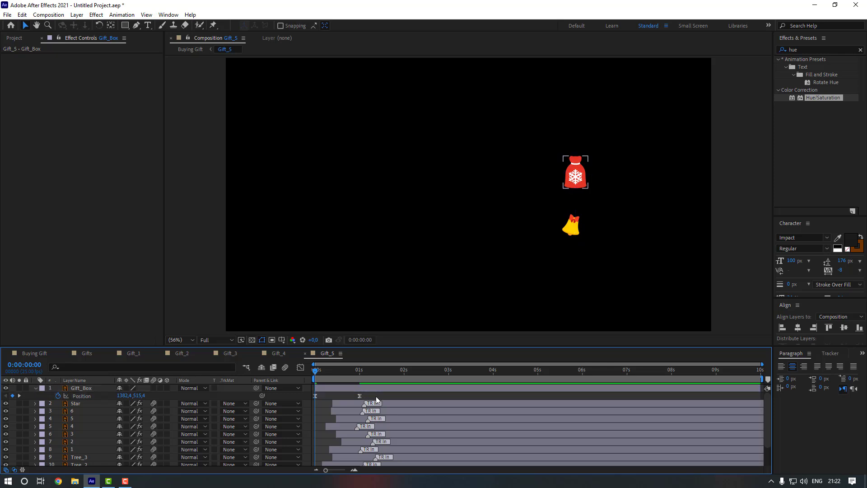
Add a bounce to Gift_Box by raising it to Y 829.4 at 0:00:01:03 and pasting the landing keyframe at 0:00:01:06
{"action": "left_click", "coordinate": [360, 370]}
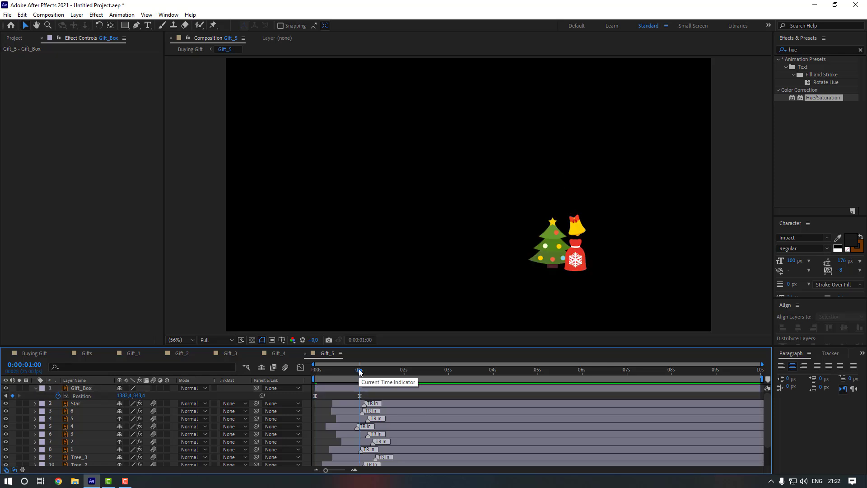
{"action": "key", "text": "Page_Down"}
{"action": "key", "text": "Page_Down"}
{"action": "key", "text": "Page_Down"}
{"action": "left_click", "coordinate": [370, 387]}
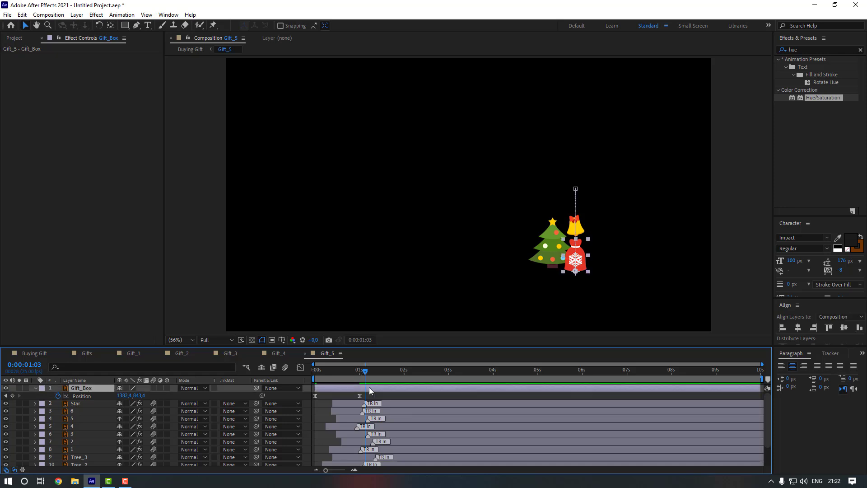
{"action": "key", "text": "Up"}
{"action": "key", "text": "Up"}
{"action": "key", "text": "Up"}
{"action": "key", "text": "Up"}
{"action": "key", "text": "Up"}
{"action": "key", "text": "Up"}
{"action": "key", "text": "Up"}
{"action": "key", "text": "Up"}
{"action": "key", "text": "Up"}
{"action": "key", "text": "Up"}
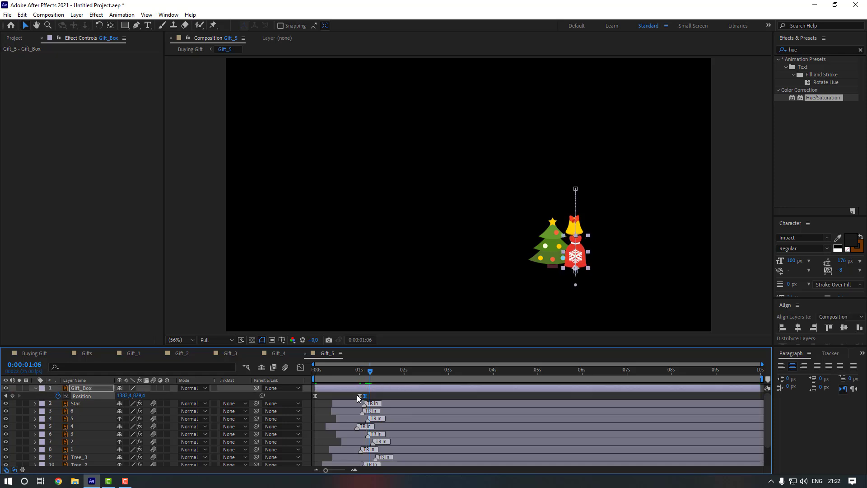
{"action": "left_click", "coordinate": [359, 396]}
{"action": "key", "text": "ctrl+v"}
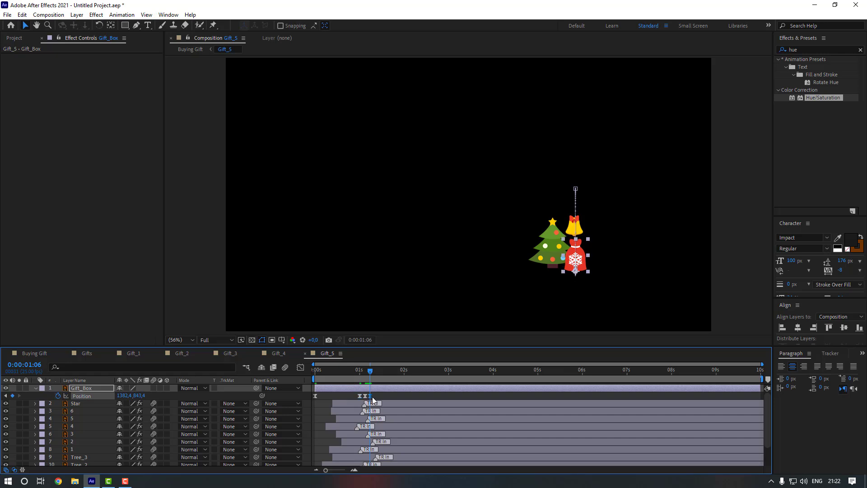
Set the spatial interpolation of all Gift_Box Position keyframes to Linear and preview the drop
{"action": "left_click_drag", "start_coordinate": [384, 393], "coordinate": [313, 400]}
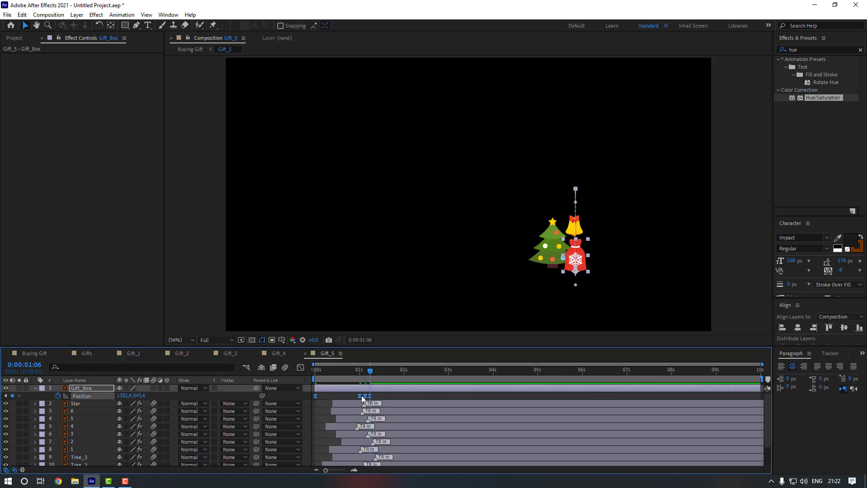
{"action": "right_click", "coordinate": [361, 398]}
{"action": "left_click", "coordinate": [408, 361]}
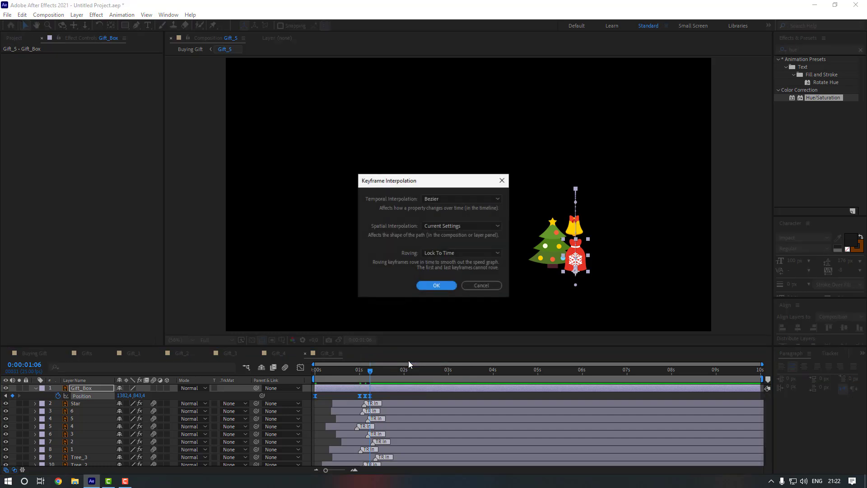
{"action": "left_click", "coordinate": [455, 226]}
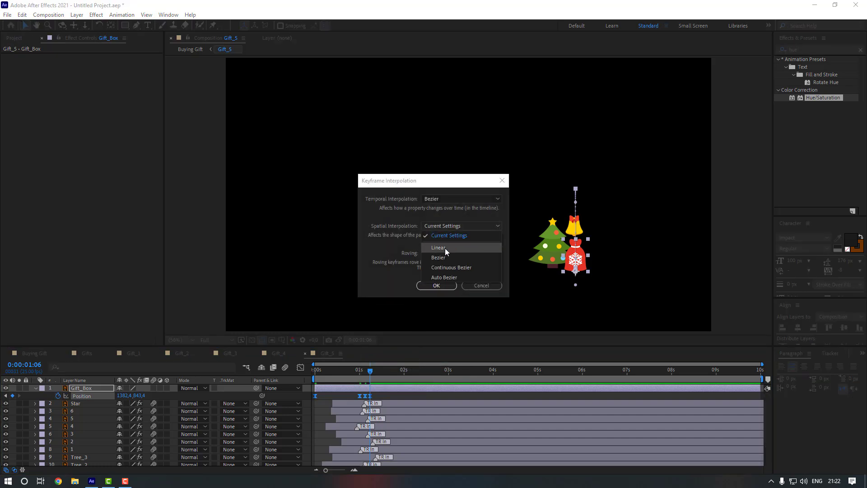
{"action": "left_click", "coordinate": [446, 248]}
{"action": "left_click", "coordinate": [445, 286]}
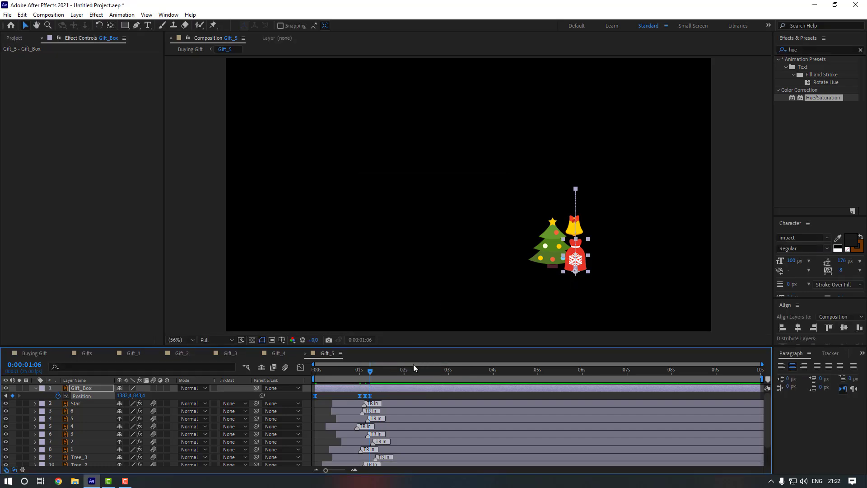
{"action": "left_click", "coordinate": [391, 398]}
{"action": "key", "text": "space"}
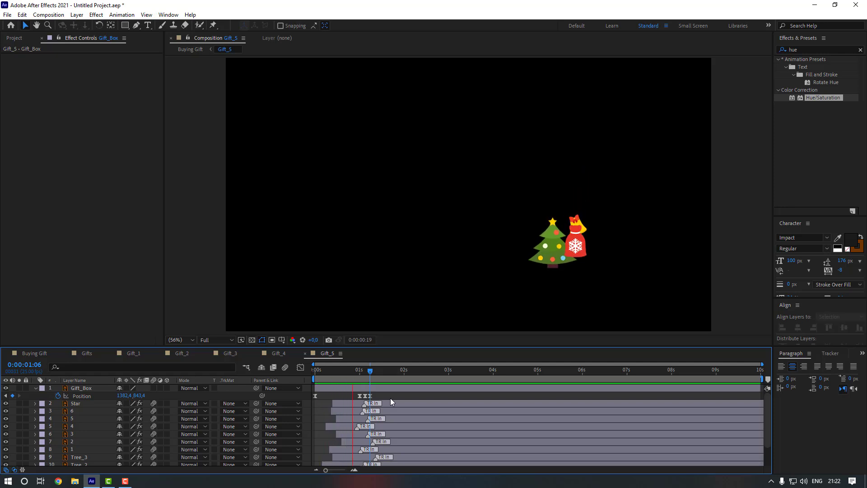
{"action": "key", "text": "space"}
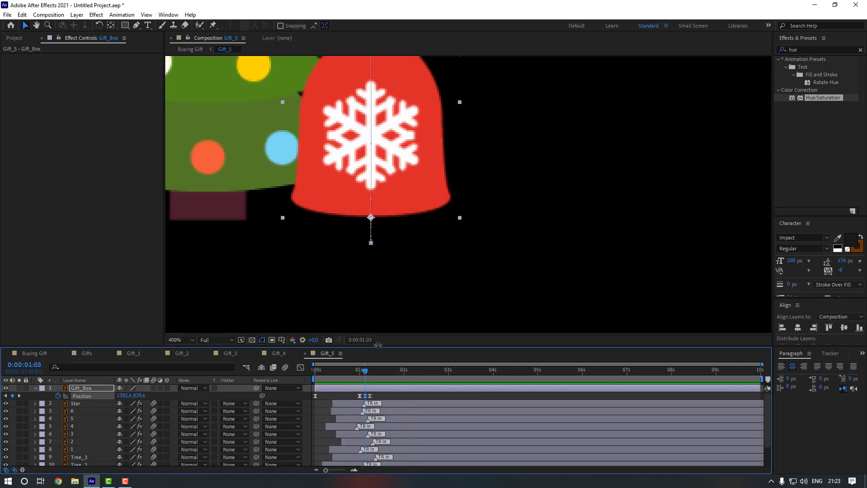
Reduce Gift_Box's bounce height by lowering its 0:00:01:03 Position keyframe to Y 838.1
{"action": "key", "text": "Down"}
{"action": "key", "text": "Down"}
{"action": "key", "text": "Down"}
{"action": "key", "text": "Down"}
{"action": "key", "text": "Down"}
{"action": "key", "text": "Down"}
{"action": "key", "text": "Down"}
{"action": "key", "text": "Down"}
{"action": "key", "text": "Down"}
{"action": "key", "text": "Down"}
{"action": "key", "text": "Down"}
{"action": "key", "text": "Down"}
{"action": "key", "text": "Down"}
{"action": "key", "text": "Down"}
{"action": "key", "text": "Down"}
{"action": "key", "text": "Down"}
{"action": "key", "text": "Down"}
{"action": "key", "text": "Down"}
{"action": "key", "text": "Down"}
{"action": "key", "text": "Down"}
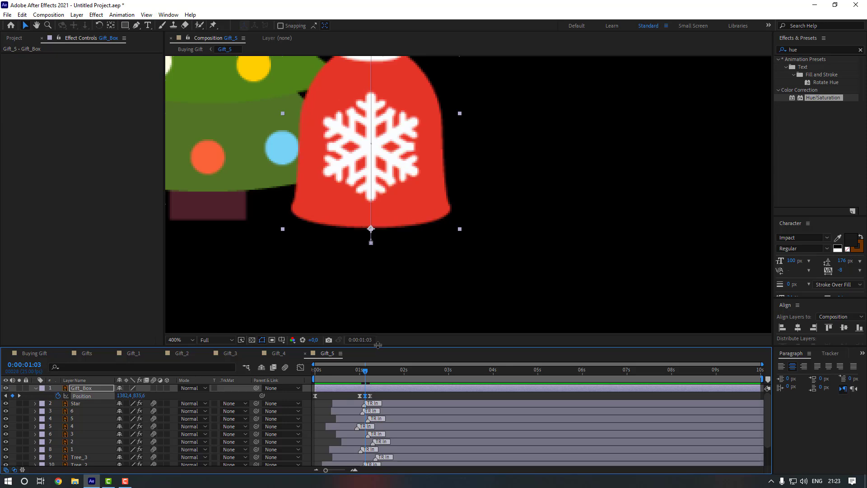
{"action": "key", "text": "Up"}
{"action": "key", "text": "Up"}
{"action": "key", "text": "Up"}
{"action": "key", "text": "Up"}
{"action": "key", "text": "Up"}
{"action": "key", "text": "Up"}
{"action": "key", "text": "Up"}
{"action": "key", "text": "Up"}
{"action": "key", "text": "Up"}
{"action": "key", "text": "Up"}
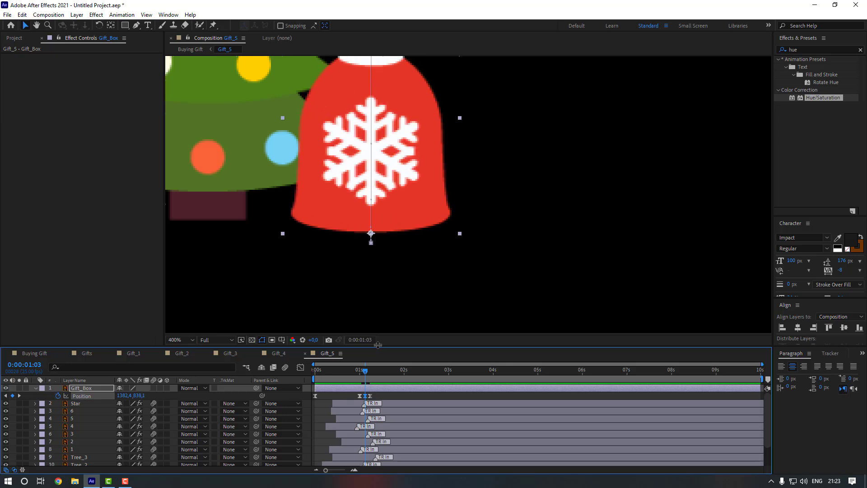
{"action": "scroll", "coordinate": [370, 237], "scroll_direction": "down", "scroll_amount": 2}
{"action": "left_click", "coordinate": [367, 225]}
{"action": "left_click_drag", "start_coordinate": [360, 242], "coordinate": [350, 288]}
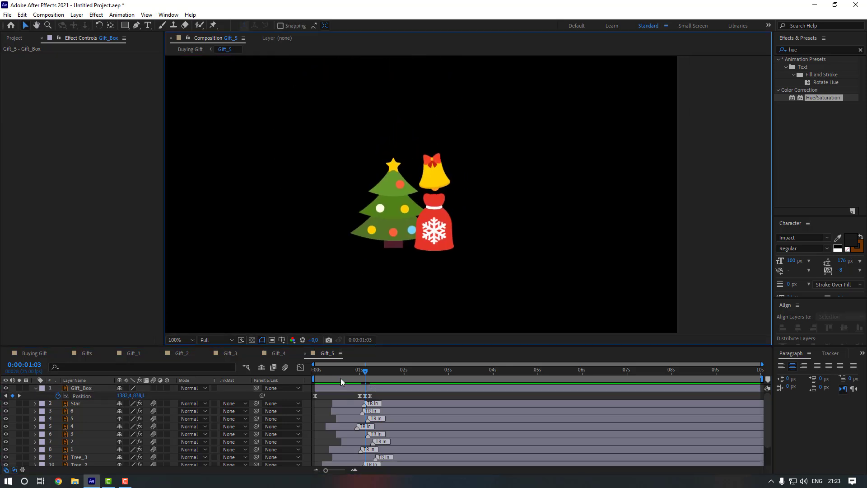
Preview the Gift_5 animation from the start
{"action": "left_click_drag", "start_coordinate": [331, 371], "coordinate": [300, 353]}
{"action": "key", "text": "space"}
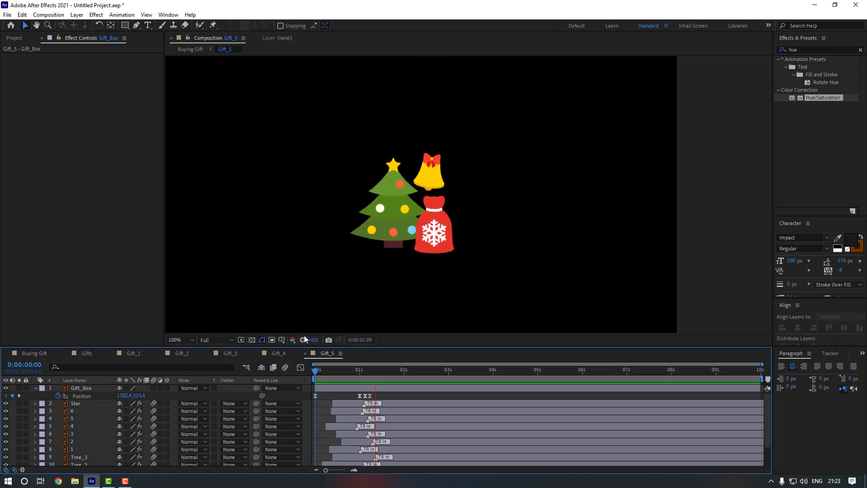
{"action": "key", "text": "space"}
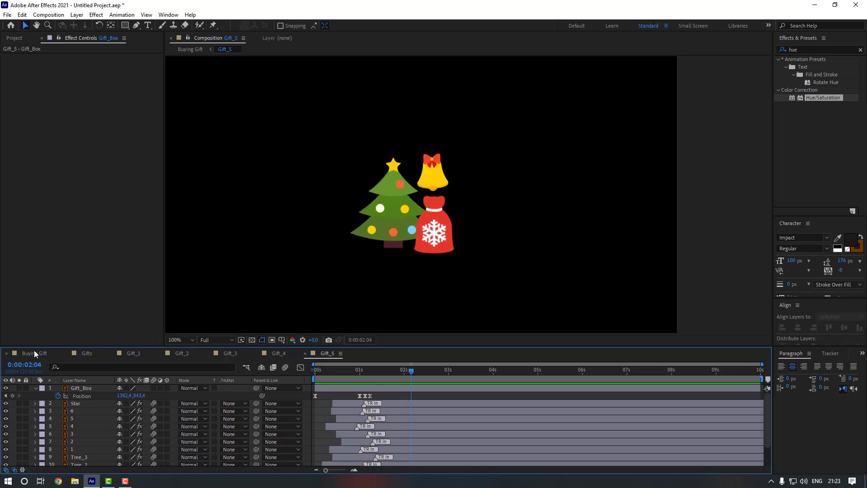
In the Buying Gift composition, duplicate 5_BG, place the copy above Gift_5, and set Gift_5's track matte to Alpha Matte "5_BG 2"
{"action": "left_click", "coordinate": [34, 353]}
{"action": "left_click", "coordinate": [88, 426]}
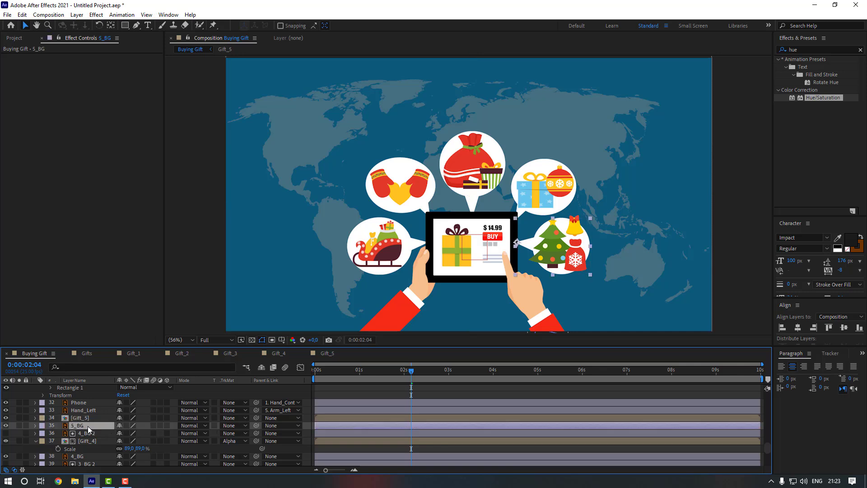
{"action": "key", "text": "ctrl+d"}
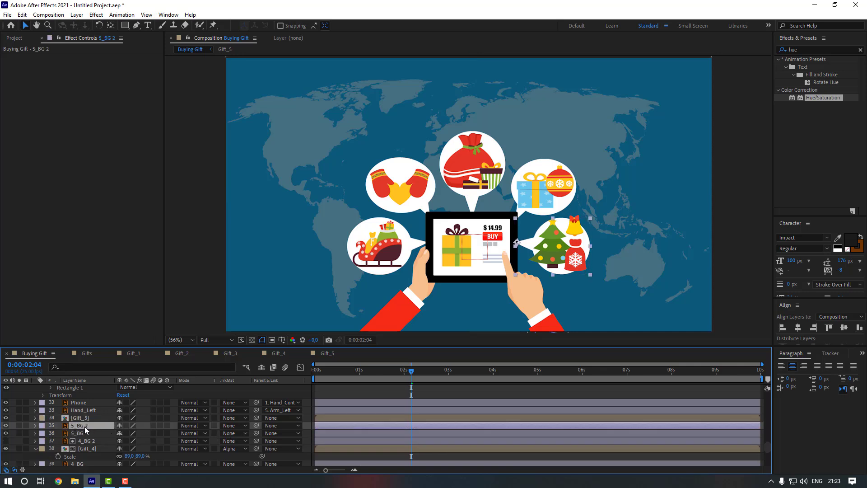
{"action": "key", "text": "ctrl+bracketright"}
{"action": "left_click", "coordinate": [88, 425]}
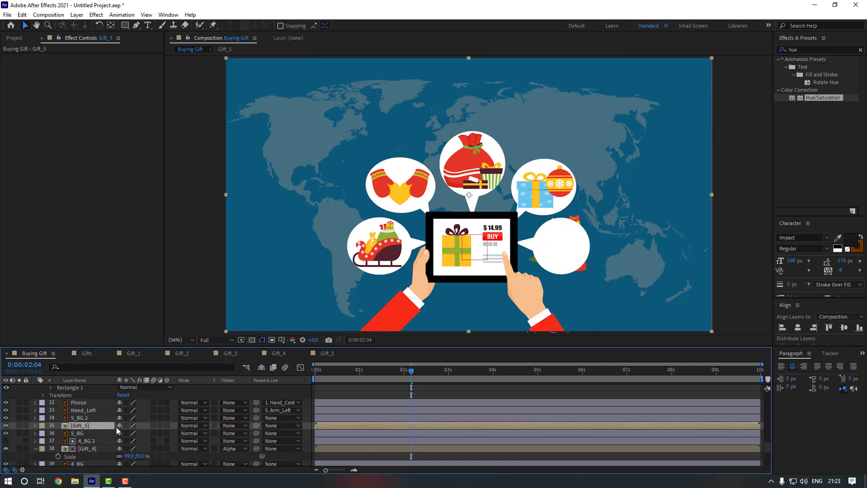
{"action": "left_click", "coordinate": [223, 426]}
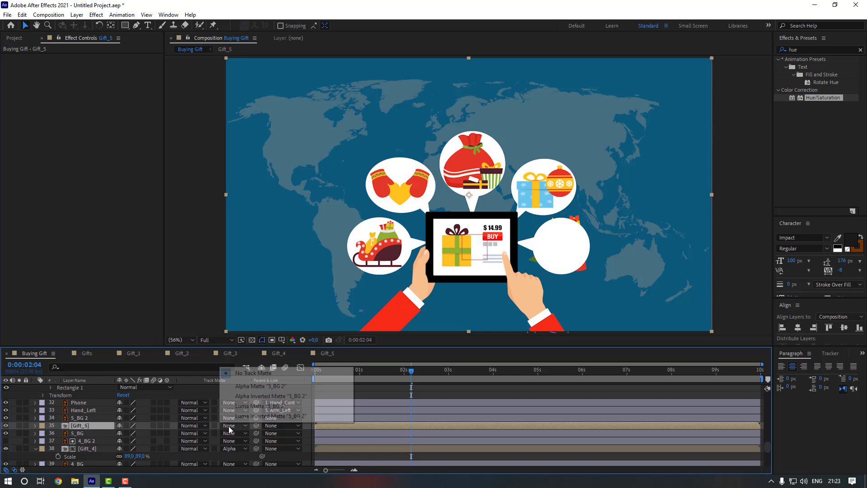
{"action": "left_click", "coordinate": [264, 386]}
Move Gift_5's anchor point onto the tree bubble, scale the layer to 84% at 0:00:02:08, and nudge it to fit inside the bubble
{"action": "key", "text": "y"}
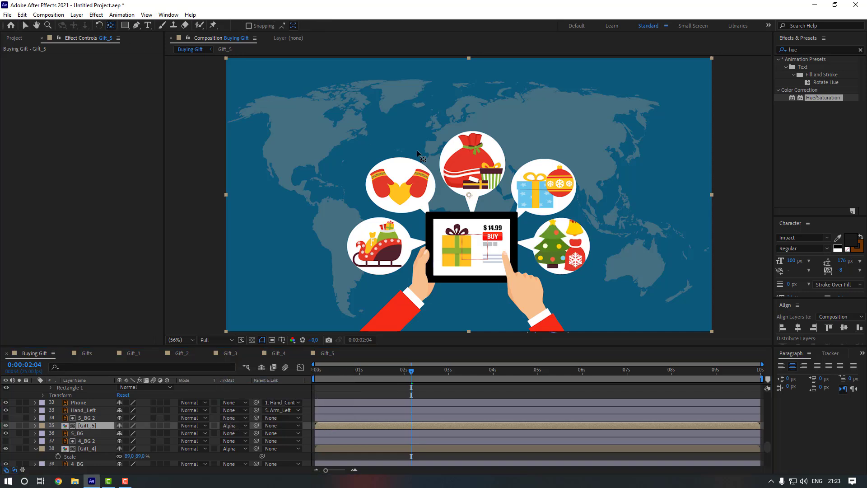
{"action": "left_click_drag", "start_coordinate": [469, 194], "coordinate": [545, 233]}
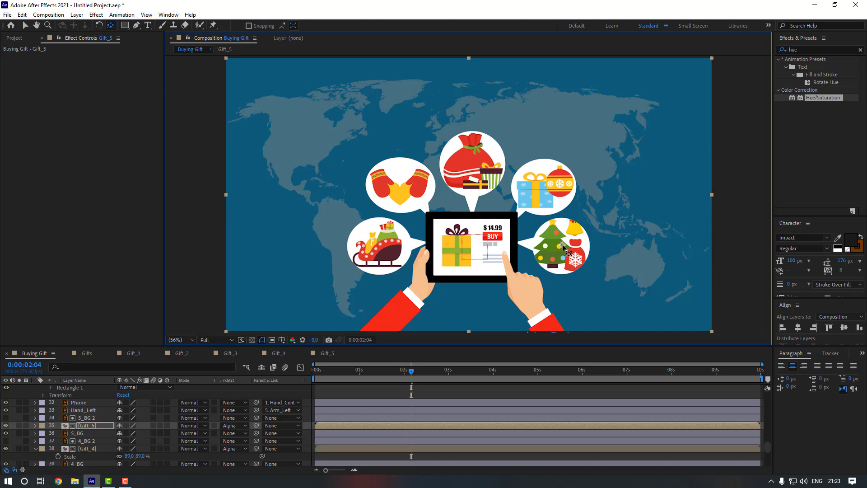
{"action": "key", "text": "s"}
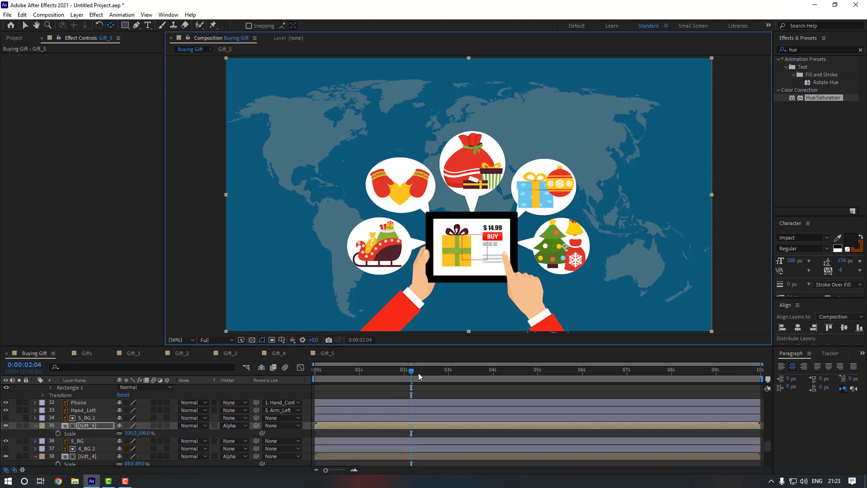
{"action": "left_click", "coordinate": [419, 373]}
{"action": "left_click_drag", "start_coordinate": [128, 432], "coordinate": [122, 433]}
{"action": "key", "text": "v"}
{"action": "left_click_drag", "start_coordinate": [558, 256], "coordinate": [558, 257]}
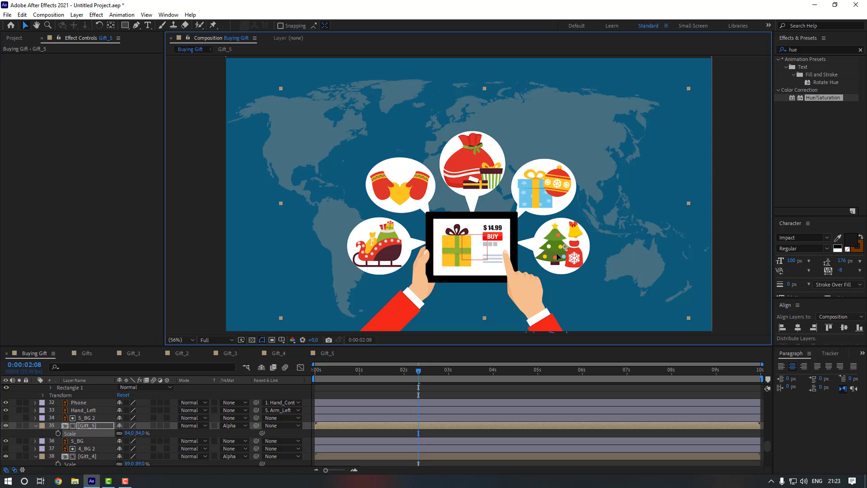
Preview the Buying Gift composition from the beginning to check the resized tree bubble contents
{"action": "left_click", "coordinate": [436, 393]}
{"action": "key", "text": "Home"}
{"action": "key", "text": "space"}
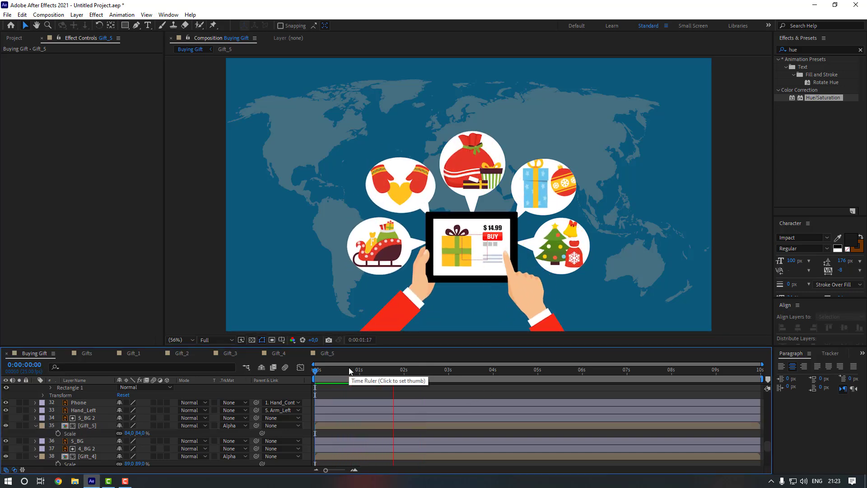
{"action": "key", "text": "space"}
Parent Gift_5 to 5_BG and Gift_4 to 4_BG, and preview the scene from the start
{"action": "left_click", "coordinate": [93, 425]}
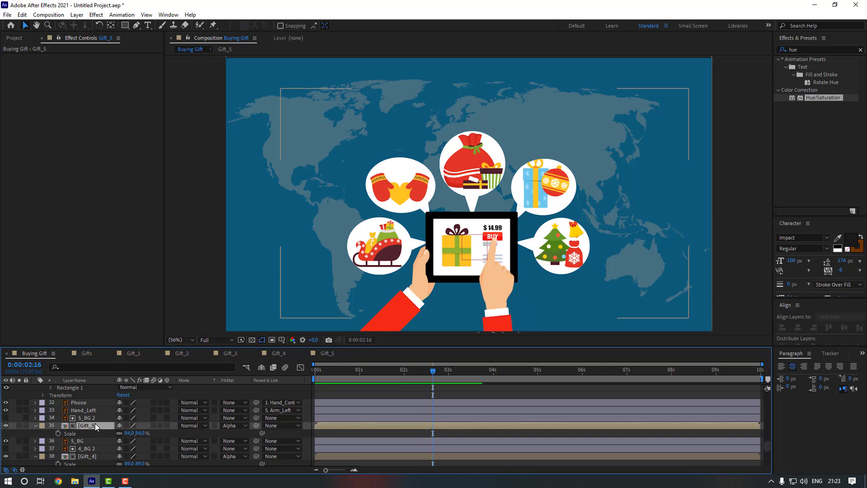
{"action": "scroll", "coordinate": [268, 408], "scroll_direction": "down", "scroll_amount": 1}
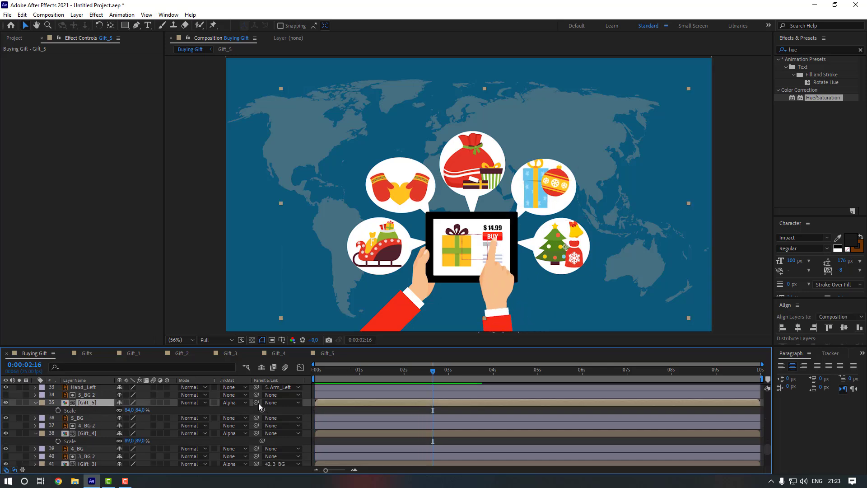
{"action": "left_click_drag", "start_coordinate": [256, 402], "coordinate": [91, 417]}
{"action": "left_click", "coordinate": [86, 433]}
{"action": "scroll", "coordinate": [93, 433], "scroll_direction": "down", "scroll_amount": 1}
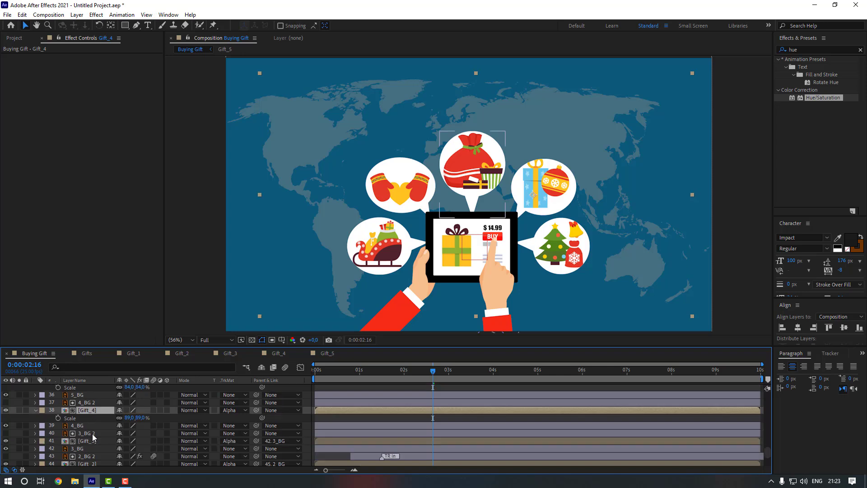
{"action": "left_click_drag", "start_coordinate": [197, 414], "coordinate": [101, 425]}
{"action": "key", "text": "Home"}
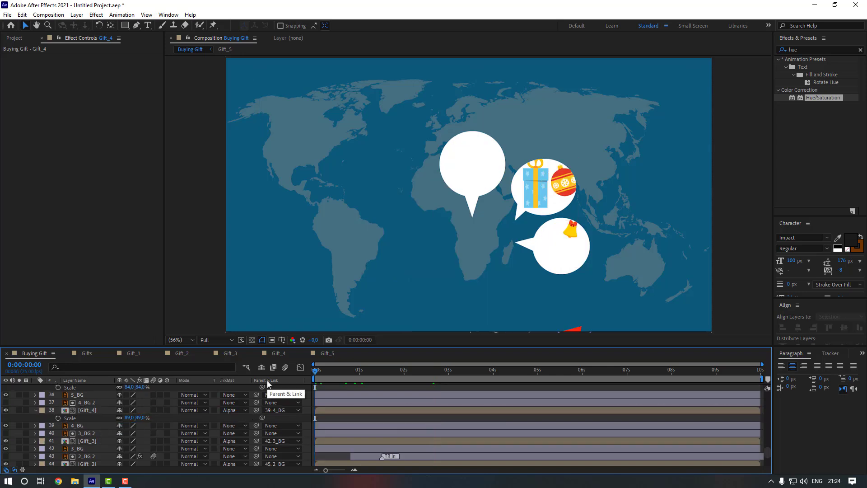
{"action": "key", "text": "space"}
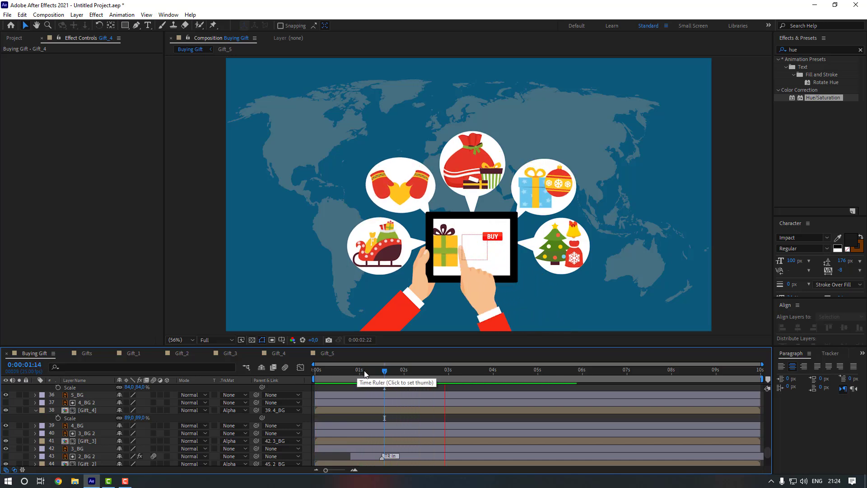
With the playhead at 0:00:03:02, apply Animation Composer's Overshoot Scale From Anchor Point preset to 3_BG as an In transition
{"action": "left_click_drag", "start_coordinate": [433, 375], "coordinate": [452, 375]}
{"action": "left_click", "coordinate": [90, 448]}
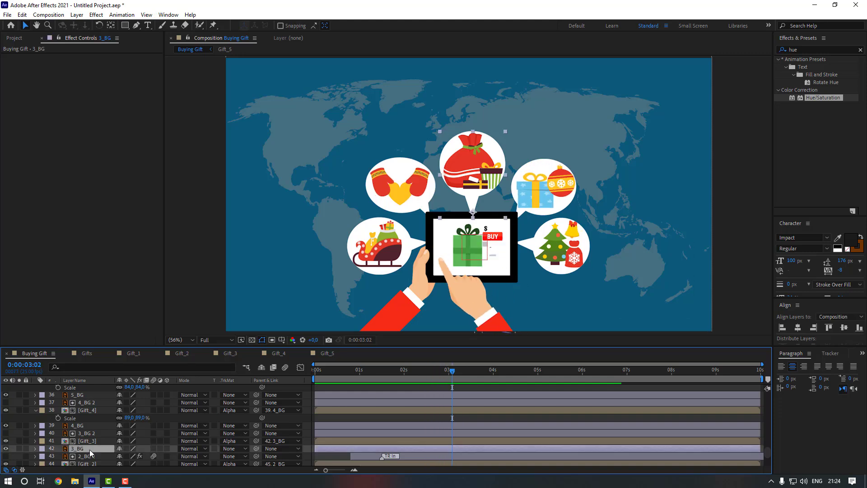
{"action": "left_click", "coordinate": [166, 14]}
{"action": "left_click", "coordinate": [217, 59]}
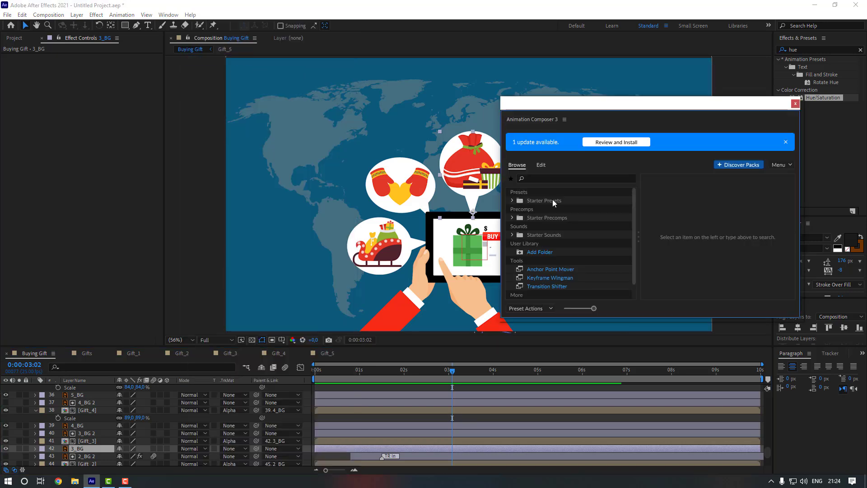
{"action": "left_click", "coordinate": [512, 200]}
{"action": "left_click", "coordinate": [520, 209]}
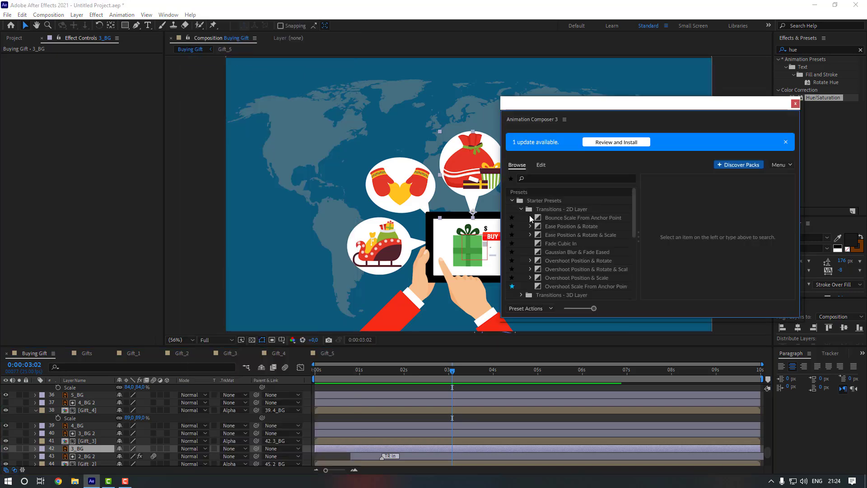
{"action": "left_click", "coordinate": [570, 287]}
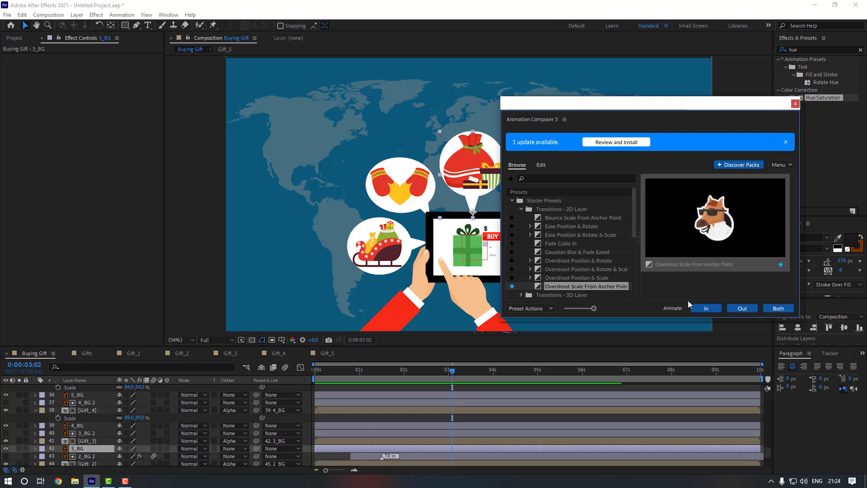
{"action": "left_click", "coordinate": [705, 309]}
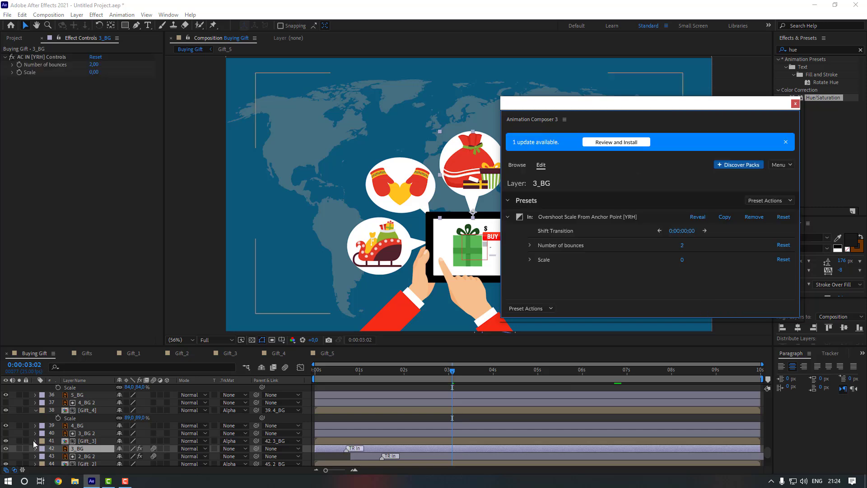
Shift 3_BG, Gift_3 and 3_BG 2 together to start at 0:00:03:02 and preview the bubble's entrance from 0:00:02:02
{"action": "left_click", "coordinate": [84, 432], "text": "shift"}
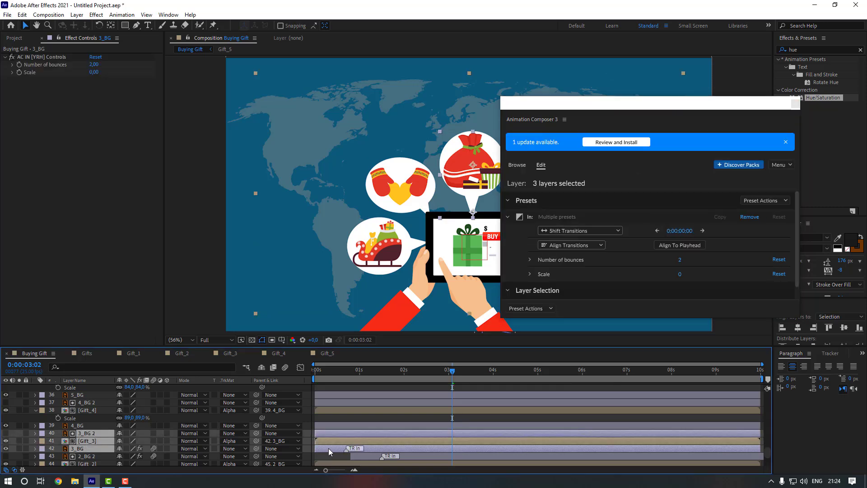
{"action": "left_click_drag", "start_coordinate": [348, 449], "coordinate": [459, 446]}
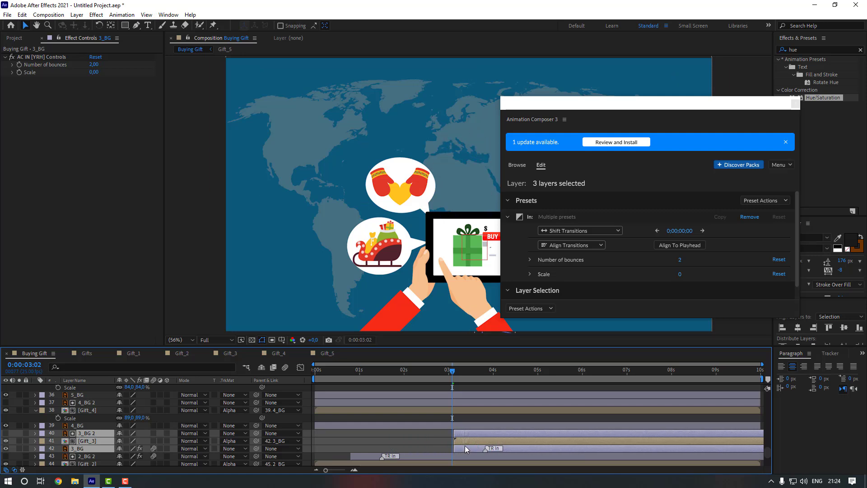
{"action": "left_click", "coordinate": [448, 442]}
{"action": "left_click_drag", "start_coordinate": [660, 100], "coordinate": [738, 81]}
{"action": "left_click_drag", "start_coordinate": [445, 373], "coordinate": [406, 374]}
{"action": "key", "text": "space"}
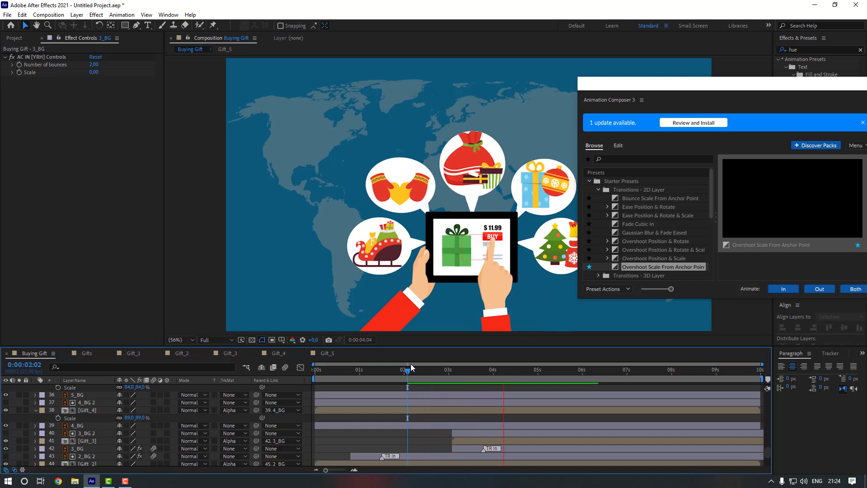
Parent the matte layer 3_BG 2 to 3_BG and preview the bubble's entrance from 0:00:03:01
{"action": "left_click", "coordinate": [69, 442]}
{"action": "left_click_drag", "start_coordinate": [257, 433], "coordinate": [97, 449]}
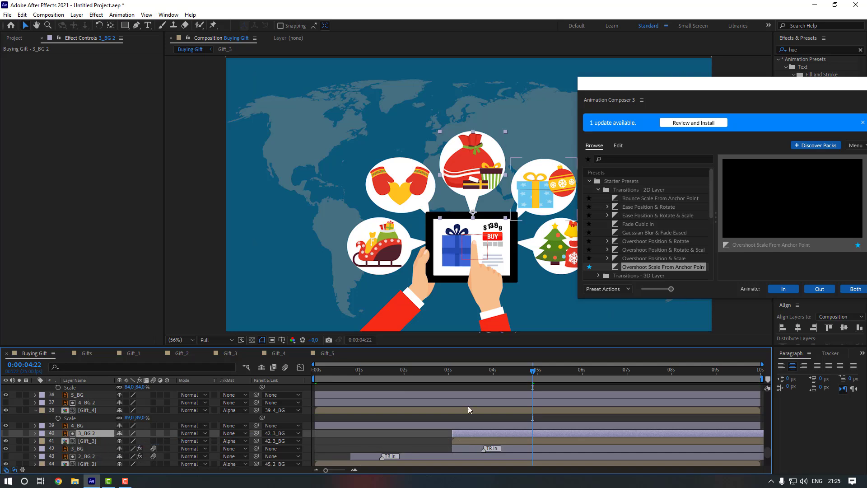
{"action": "left_click", "coordinate": [452, 380]}
{"action": "key", "text": "space"}
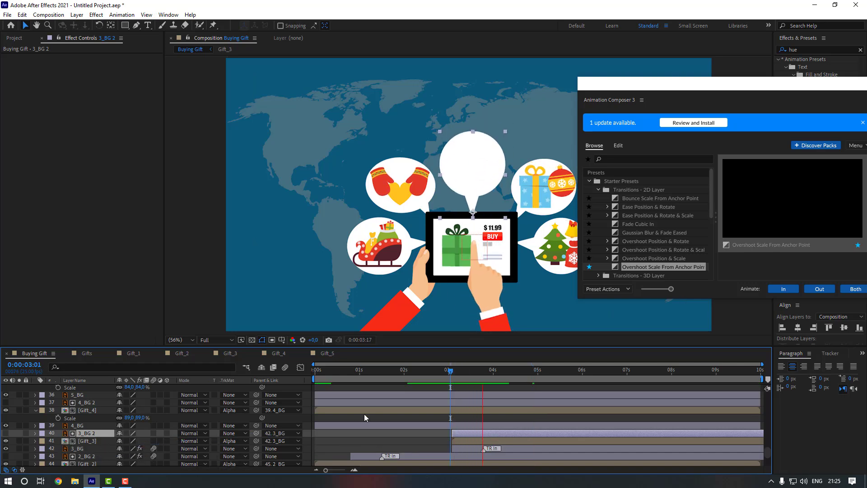
Parent the matte layers 4_BG 2 to 4_BG and 5_BG 2 to 5_BG
{"action": "left_click", "coordinate": [90, 396]}
{"action": "scroll", "coordinate": [92, 411], "scroll_direction": "up", "scroll_amount": 1}
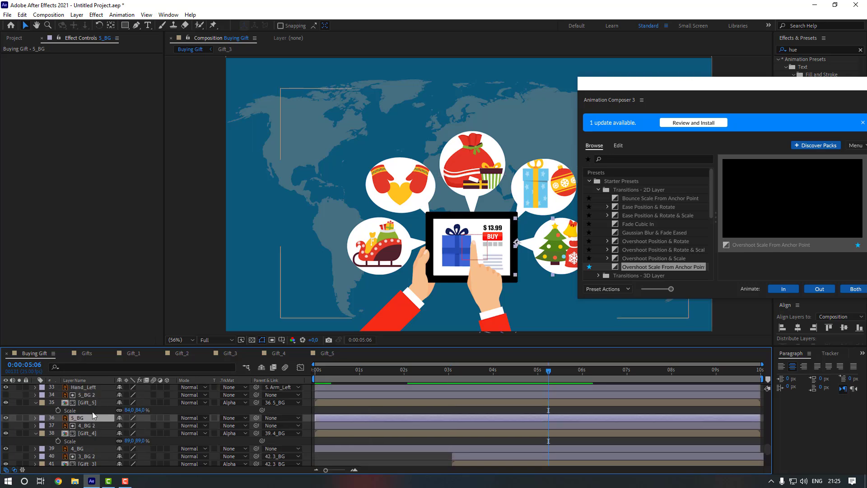
{"action": "scroll", "coordinate": [92, 415], "scroll_direction": "down", "scroll_amount": 1}
{"action": "left_click", "coordinate": [91, 403]}
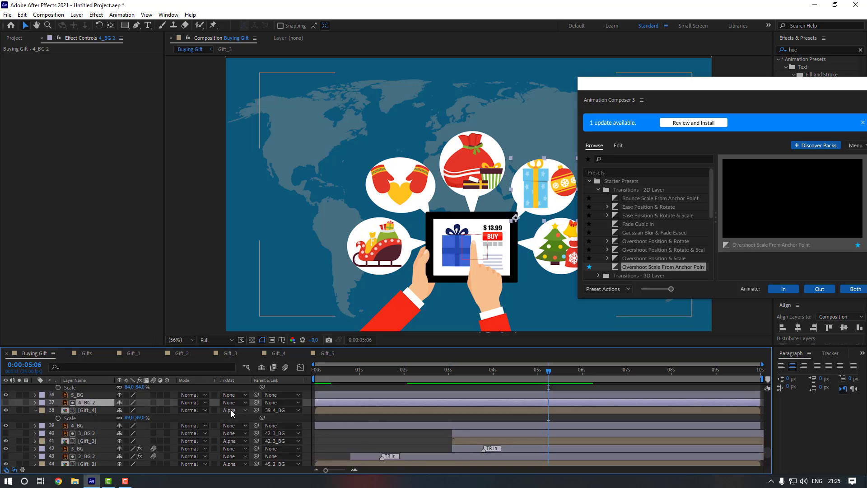
{"action": "left_click_drag", "start_coordinate": [255, 402], "coordinate": [90, 426]}
{"action": "scroll", "coordinate": [91, 425], "scroll_direction": "up", "scroll_amount": 1}
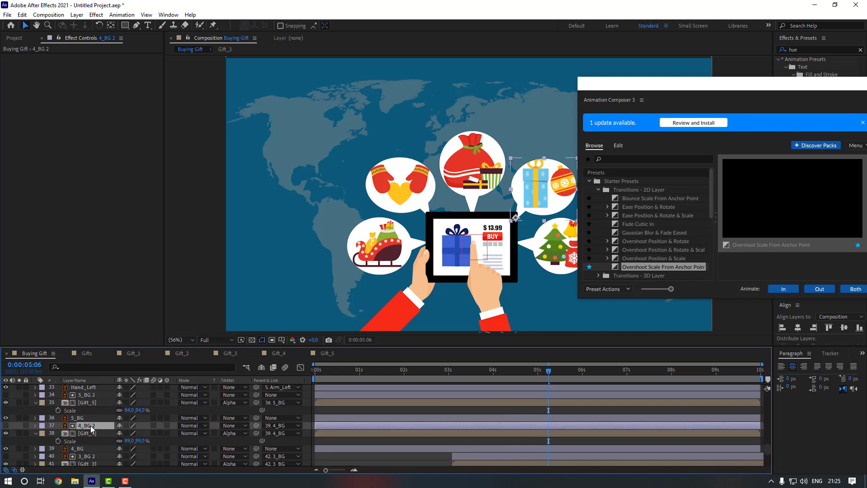
{"action": "left_click", "coordinate": [94, 394]}
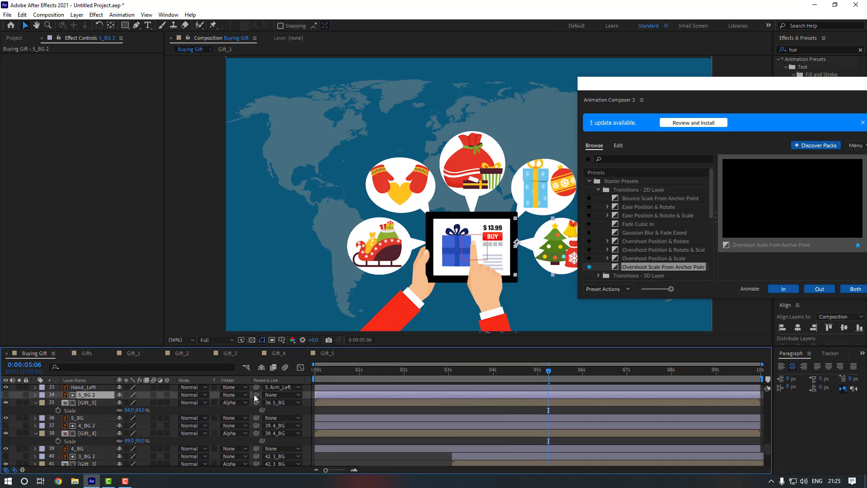
{"action": "left_click_drag", "start_coordinate": [256, 397], "coordinate": [74, 418]}
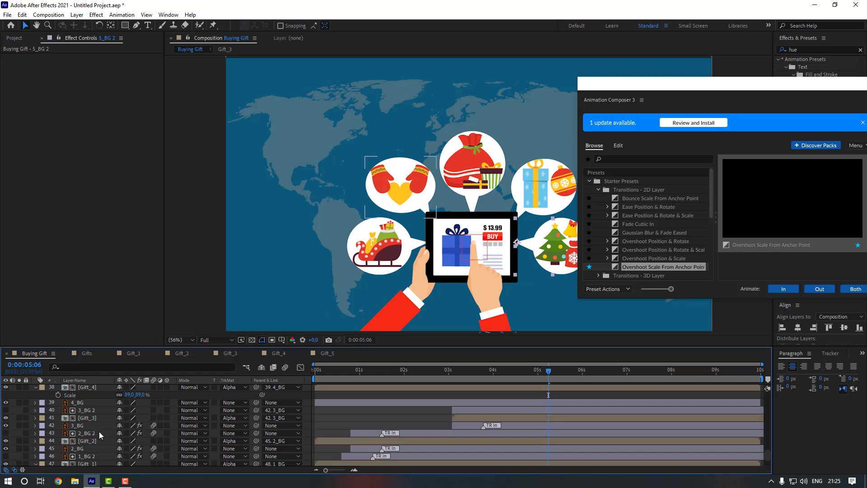
Parent the matte layers 2_BG 2 to 2_BG and 1_BG 2 to 1_BG, and clear the layer selection
{"action": "left_click", "coordinate": [91, 425]}
{"action": "left_click", "coordinate": [90, 432]}
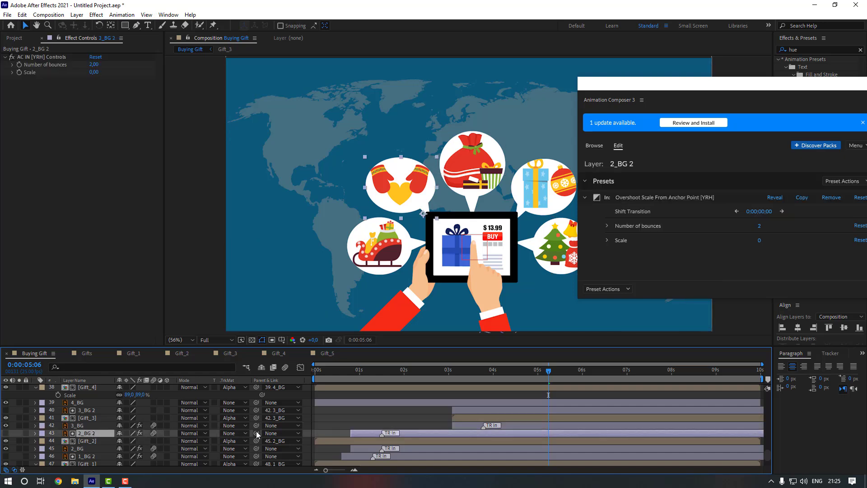
{"action": "scroll", "coordinate": [96, 449], "scroll_direction": "down", "scroll_amount": 1}
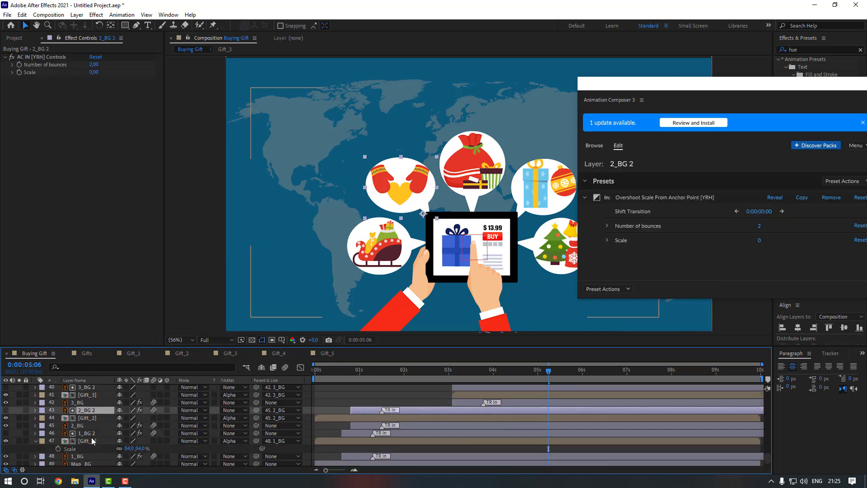
{"action": "left_click", "coordinate": [87, 433]}
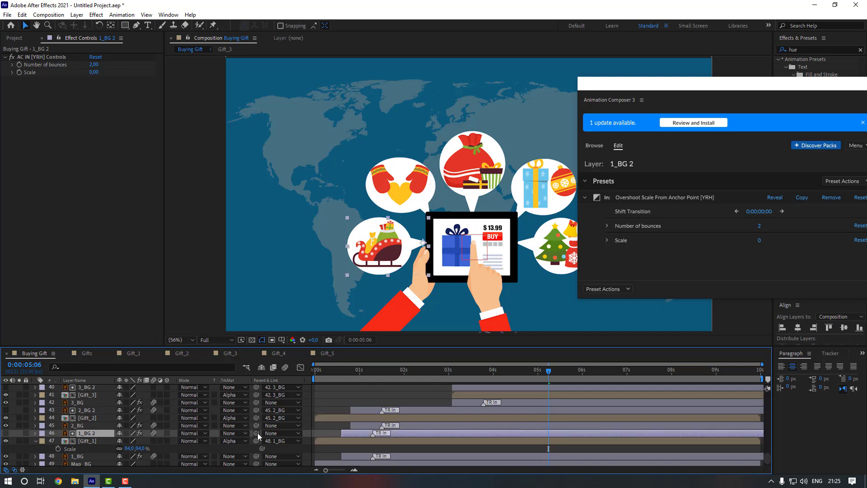
{"action": "scroll", "coordinate": [258, 432], "scroll_direction": "down", "scroll_amount": 1}
{"action": "left_click", "coordinate": [398, 396]}
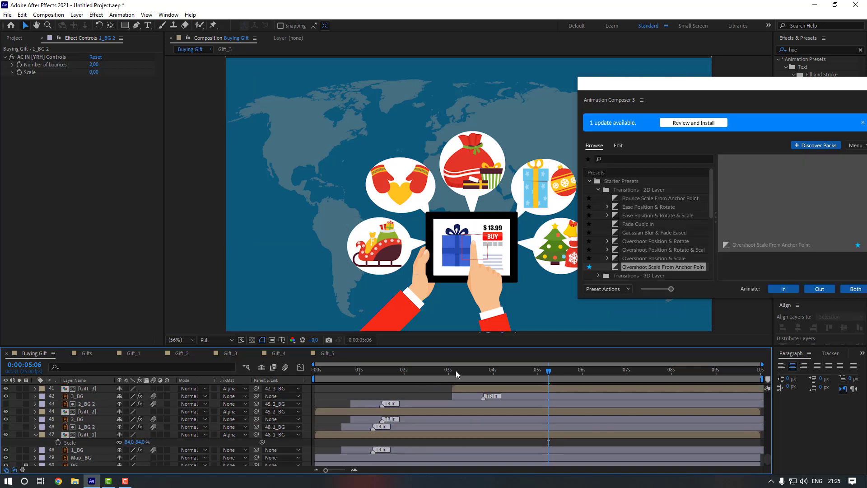
Shift all layers in the Gift_3 composition about 5 frames earlier, then preview Buying Gift from 0:00:02:23
{"action": "left_click_drag", "start_coordinate": [457, 370], "coordinate": [448, 372]}
{"action": "key", "text": "space"}
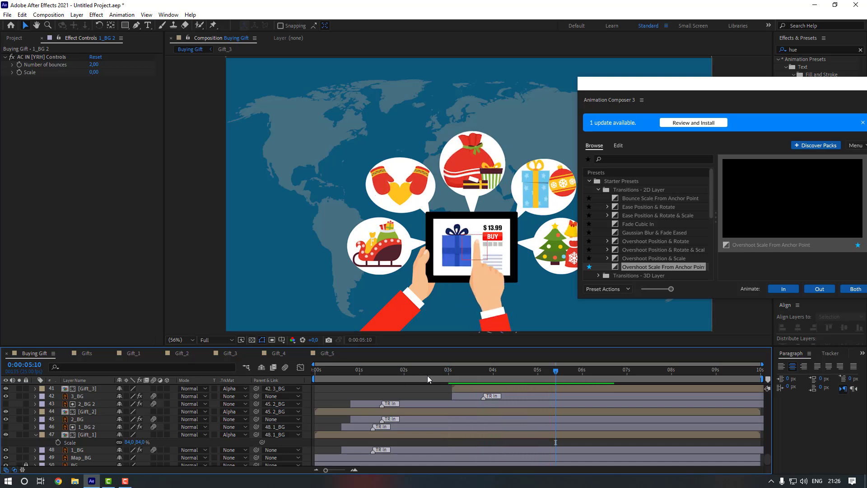
{"action": "left_click", "coordinate": [228, 354]}
{"action": "left_click", "coordinate": [334, 418], "text": "shift"}
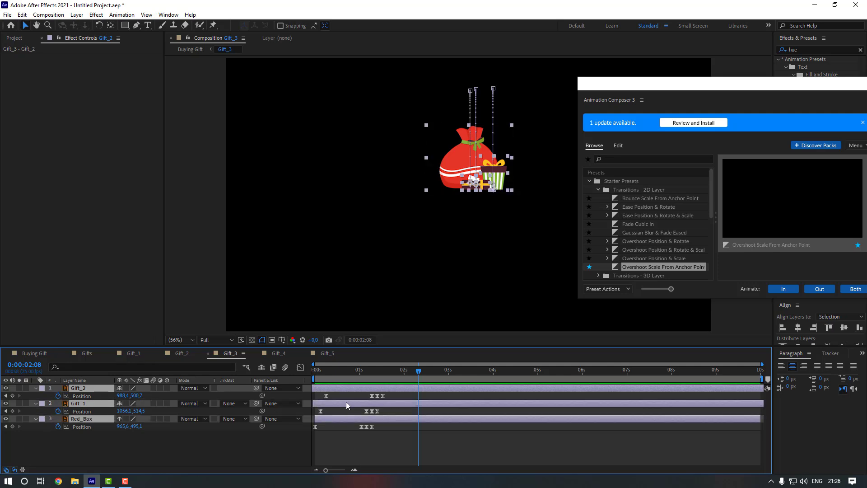
{"action": "left_click_drag", "start_coordinate": [347, 402], "coordinate": [337, 403]}
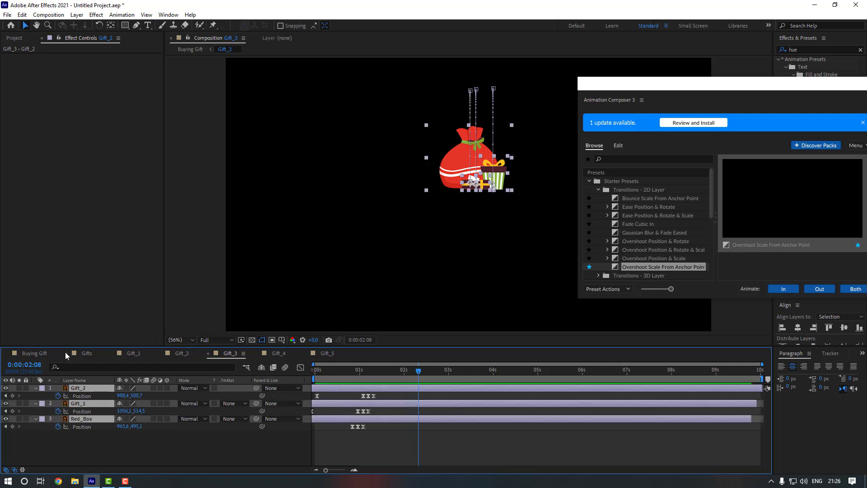
{"action": "left_click", "coordinate": [41, 352]}
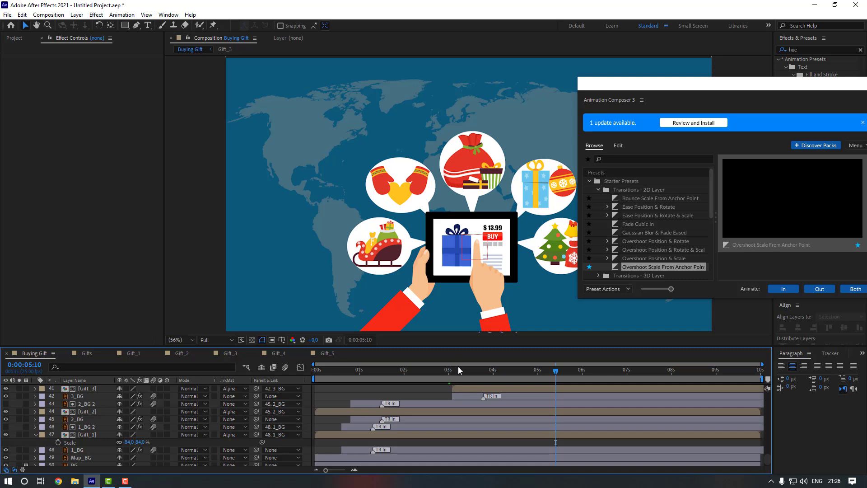
{"action": "left_click", "coordinate": [445, 370]}
{"action": "key", "text": "space"}
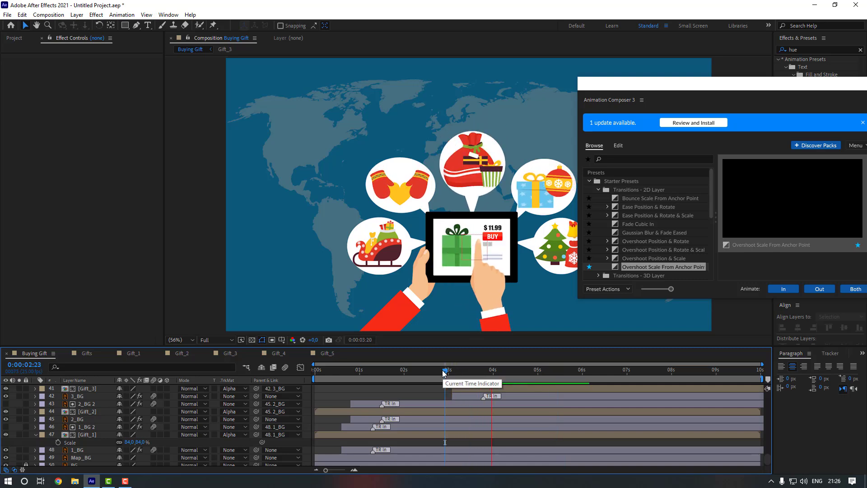
Add the Overshoot Scale From Anchor Point entrance to 4_BG and shift 4_BG, Gift_4 and 4_BG 2 to start at 0:00:04:13
{"action": "scroll", "coordinate": [445, 400], "scroll_direction": "up", "scroll_amount": 3}
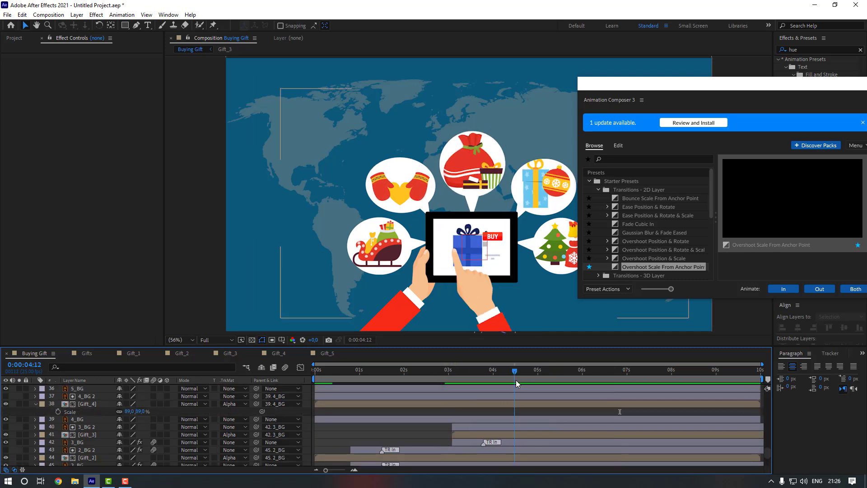
{"action": "left_click_drag", "start_coordinate": [516, 381], "coordinate": [517, 380]}
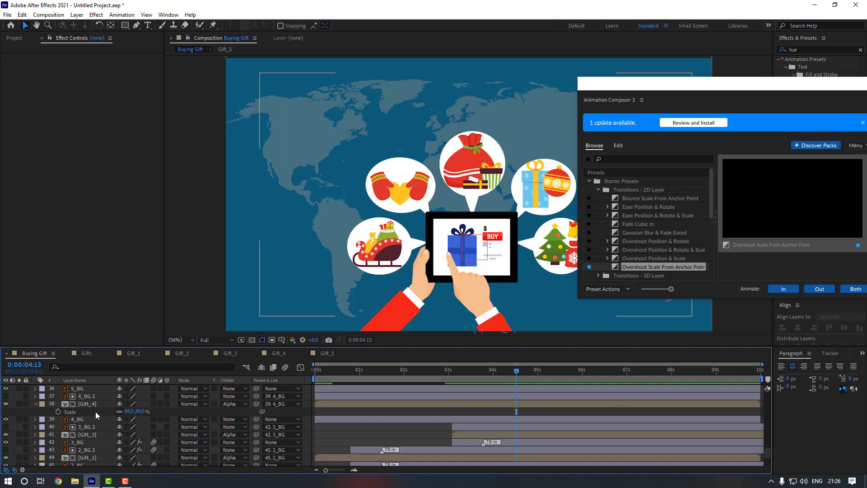
{"action": "left_click", "coordinate": [93, 421]}
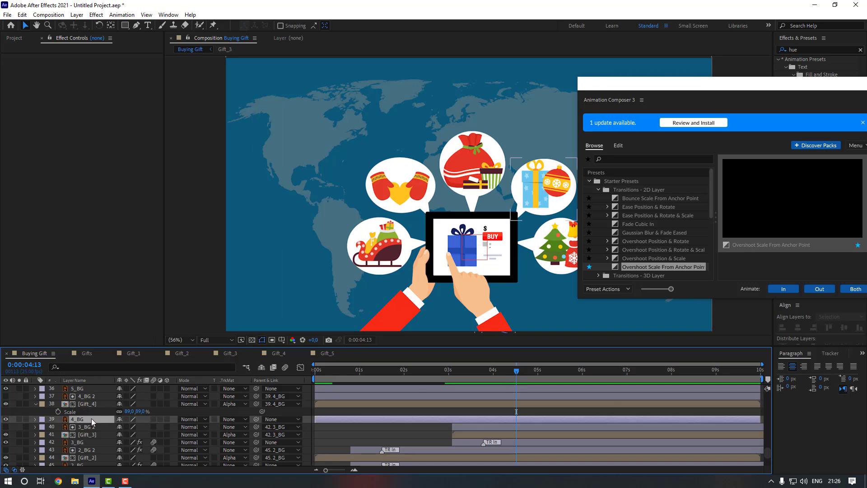
{"action": "left_click", "coordinate": [784, 289]}
{"action": "left_click", "coordinate": [332, 397], "text": "shift"}
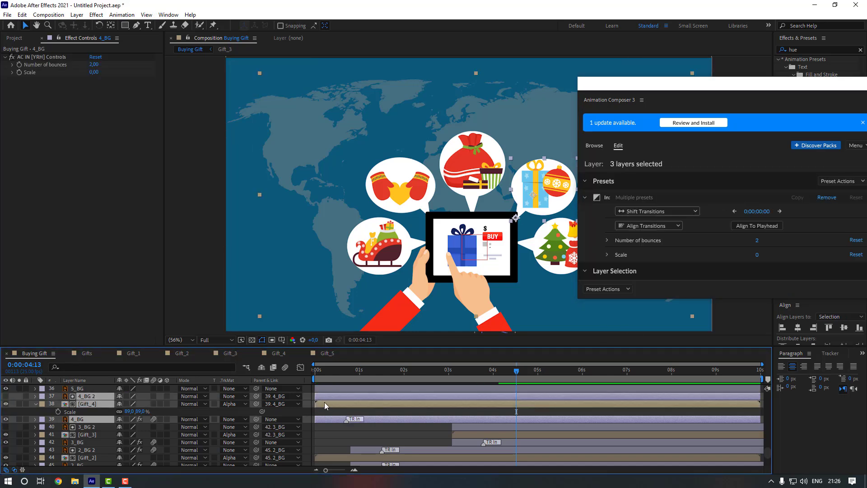
{"action": "left_click_drag", "start_coordinate": [325, 402], "coordinate": [524, 405]}
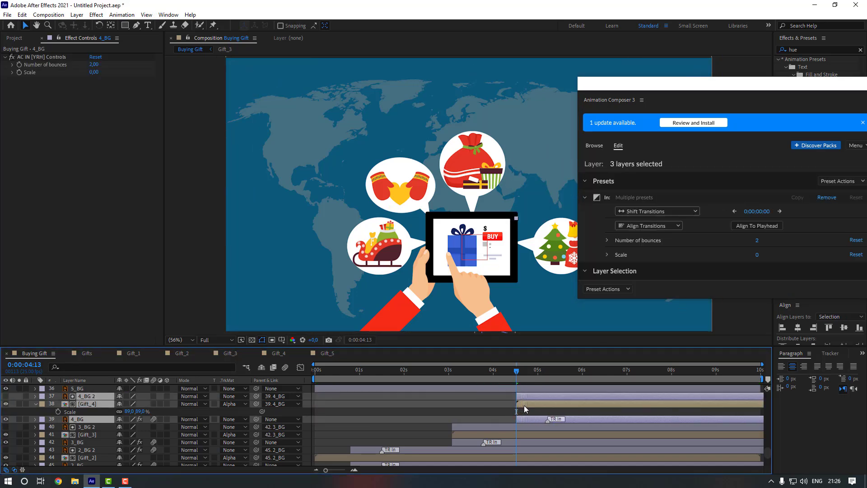
Add the Overshoot Scale From Anchor Point entrance to 5_BG and close Animation Composer
{"action": "scroll", "coordinate": [96, 410], "scroll_direction": "up", "scroll_amount": 3}
{"action": "left_click", "coordinate": [93, 411]}
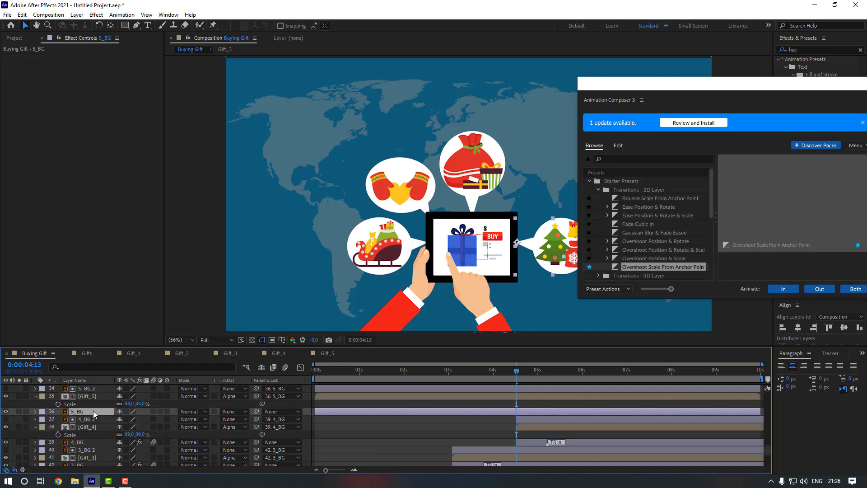
{"action": "scroll", "coordinate": [93, 411], "scroll_direction": "up", "scroll_amount": 3}
{"action": "left_click", "coordinate": [788, 290]}
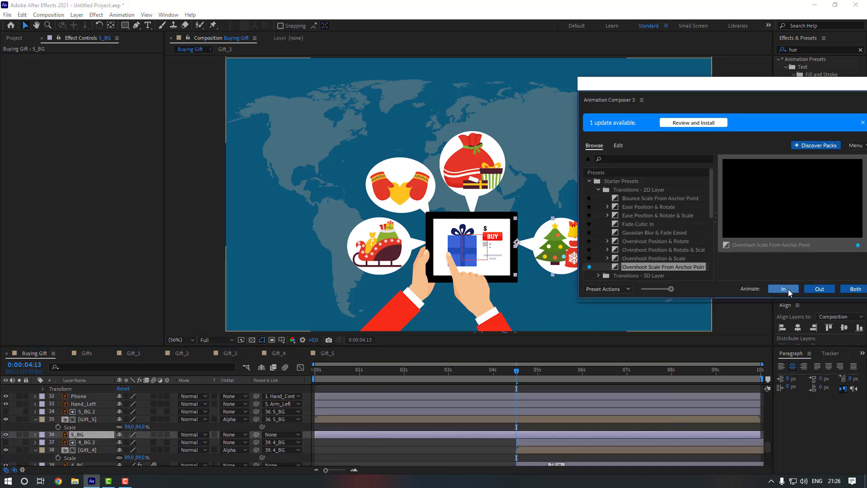
{"action": "left_click_drag", "start_coordinate": [816, 90], "coordinate": [811, 91]}
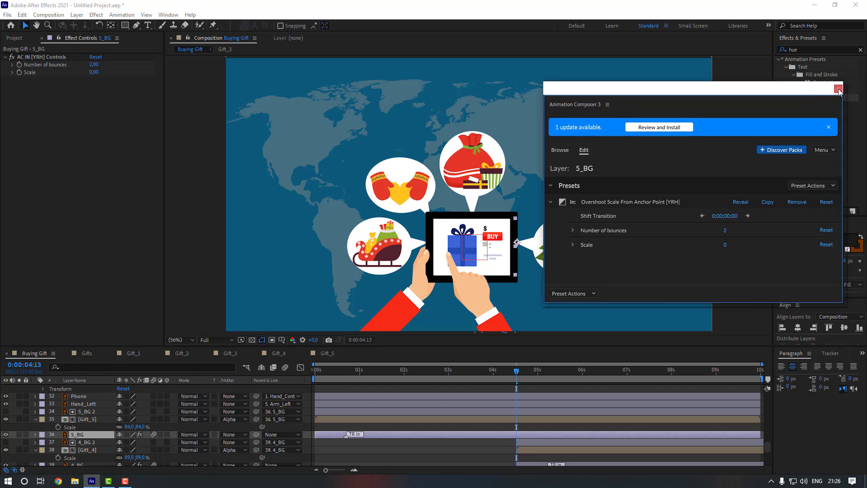
{"action": "left_click", "coordinate": [838, 89]}
Shift 5_BG, Gift_5 and 5_BG 2 together to start at about 0:00:04:18 and preview from 0:00:03:16
{"action": "left_click", "coordinate": [91, 412], "text": "shift"}
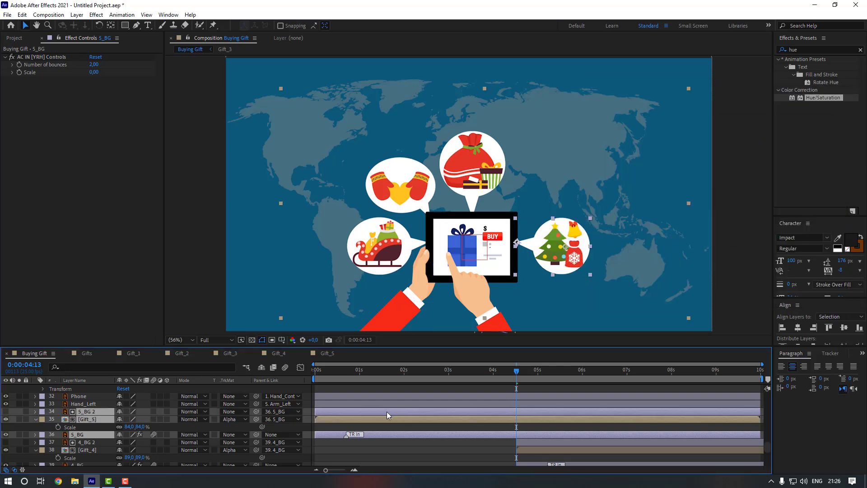
{"action": "left_click_drag", "start_coordinate": [331, 417], "coordinate": [543, 419]}
{"action": "left_click", "coordinate": [501, 419]}
{"action": "left_click_drag", "start_coordinate": [514, 373], "coordinate": [478, 374]}
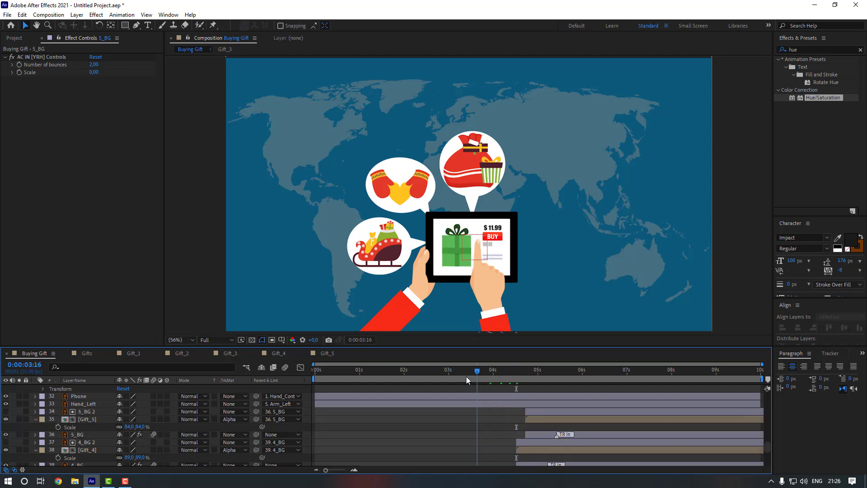
{"action": "key", "text": "space"}
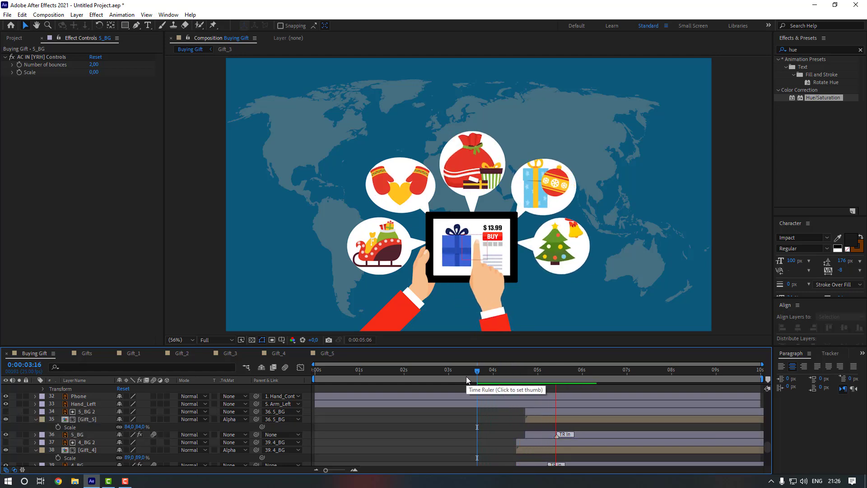
{"action": "key", "text": "space"}
Move 5_BG, Gift_5 and 5_BG 2 to start at about 0:00:05:03 and preview from 0:00:04:02
{"action": "left_click", "coordinate": [549, 413]}
{"action": "left_click", "coordinate": [540, 433], "text": "shift"}
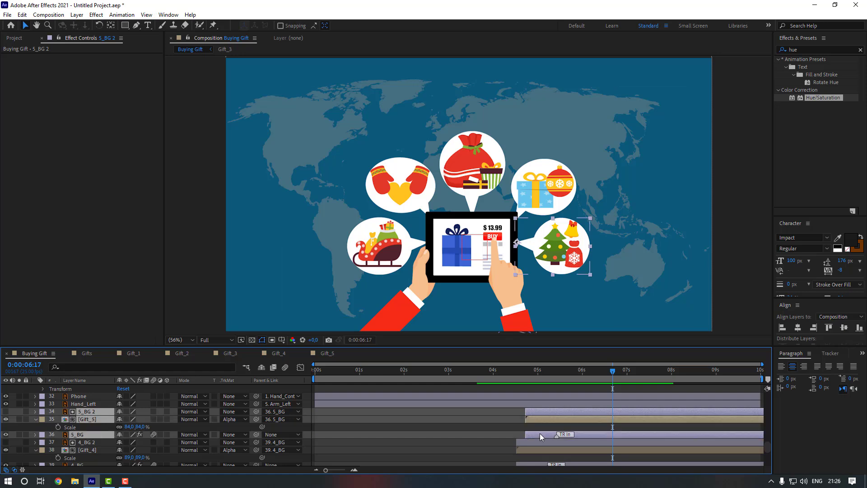
{"action": "left_click_drag", "start_coordinate": [538, 434], "coordinate": [556, 435]}
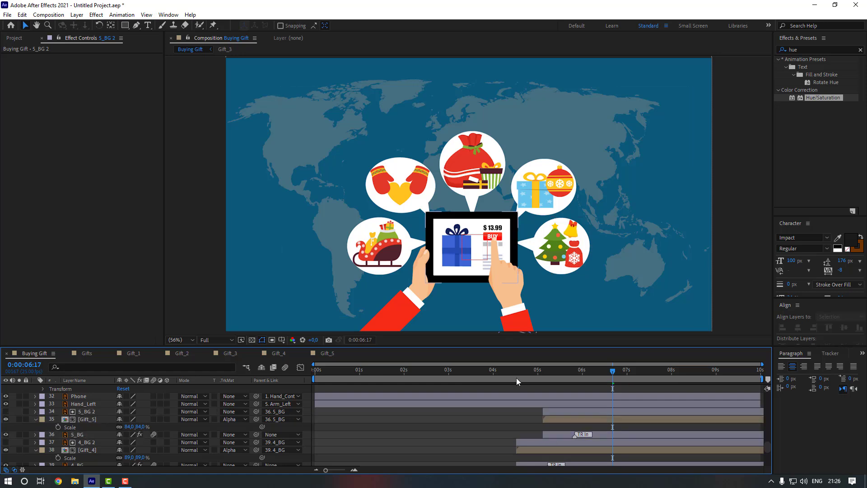
{"action": "left_click", "coordinate": [497, 375]}
{"action": "key", "text": "space"}
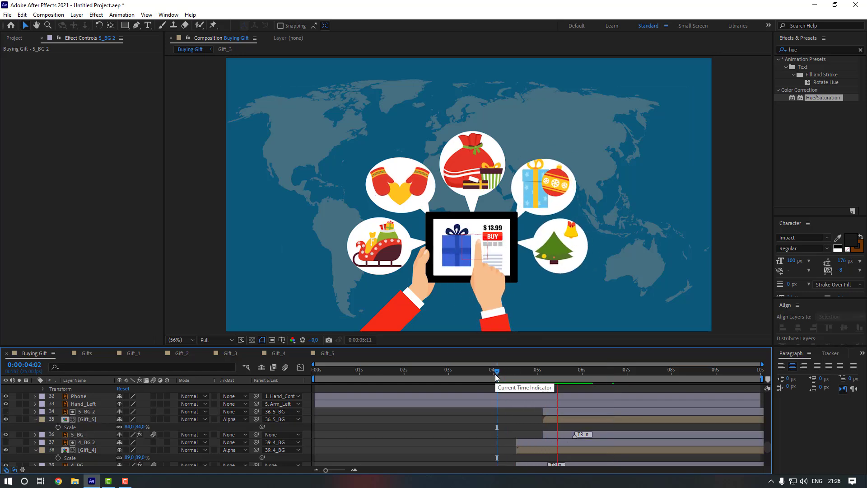
Set 5_BG, Gift_5 and 5_BG 2 to start at about 0:00:04:23 and preview the bubble entrances in Buying Gift
{"action": "left_click", "coordinate": [556, 413]}
{"action": "left_click", "coordinate": [547, 433], "text": "shift"}
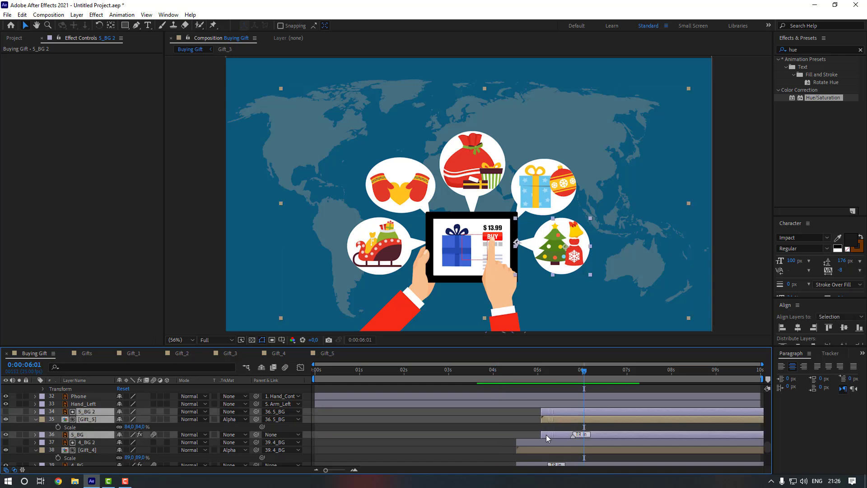
{"action": "left_click_drag", "start_coordinate": [547, 435], "coordinate": [545, 438]}
{"action": "left_click", "coordinate": [513, 369]}
{"action": "key", "text": "space"}
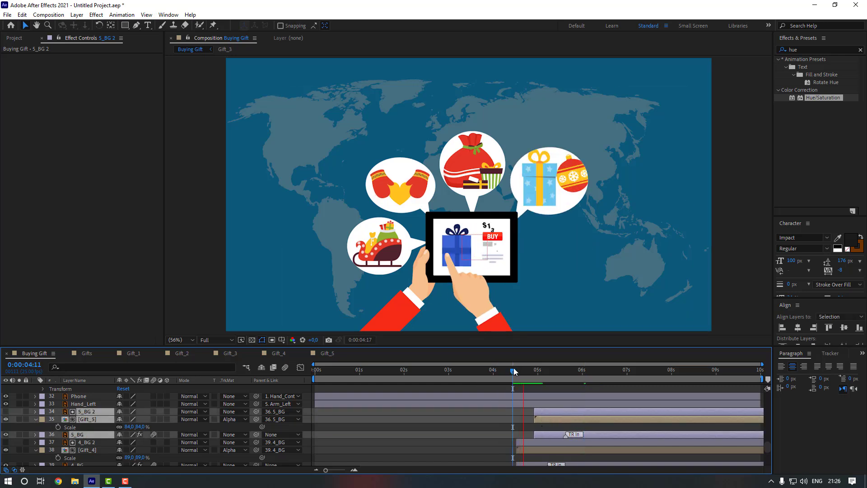
{"action": "left_click", "coordinate": [485, 417]}
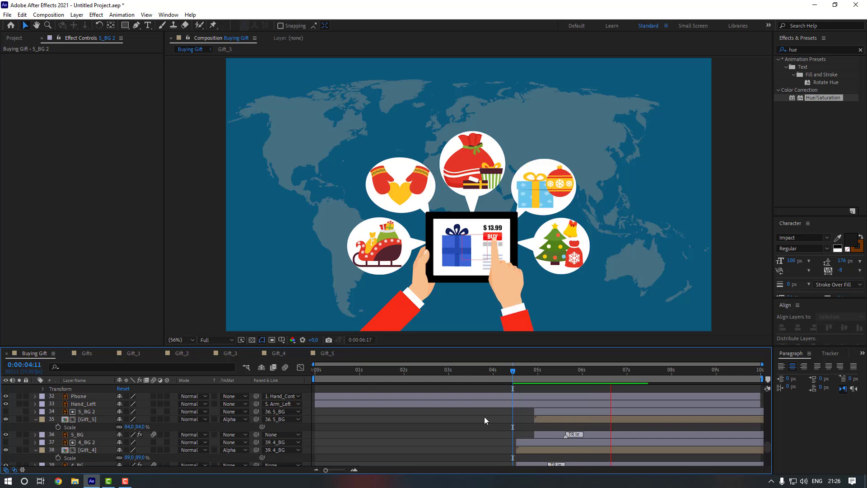
{"action": "key", "text": "space"}
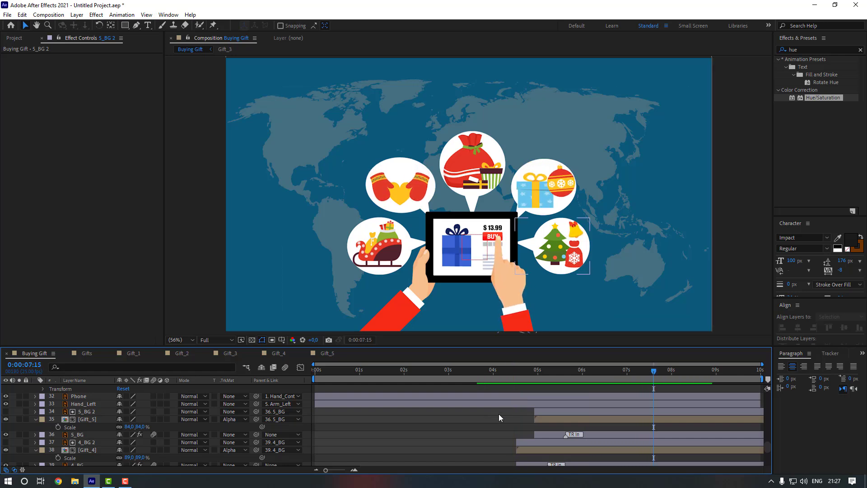
{"action": "key", "text": "space"}
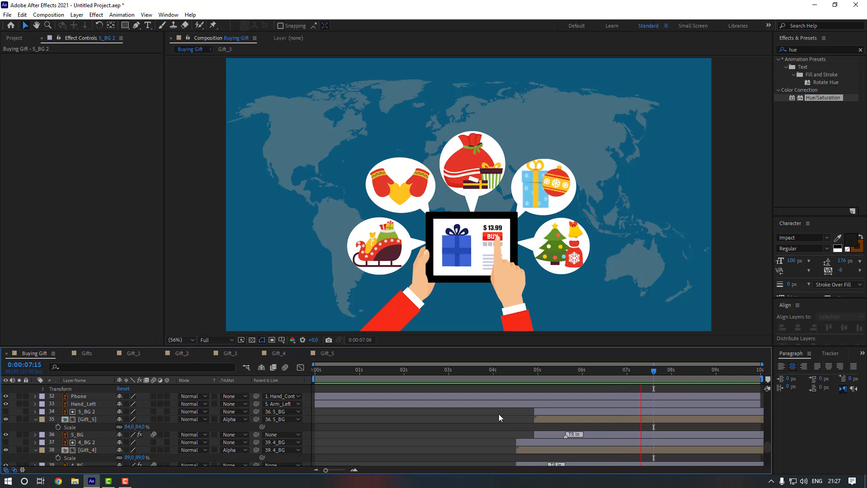
{"action": "key", "text": "space"}
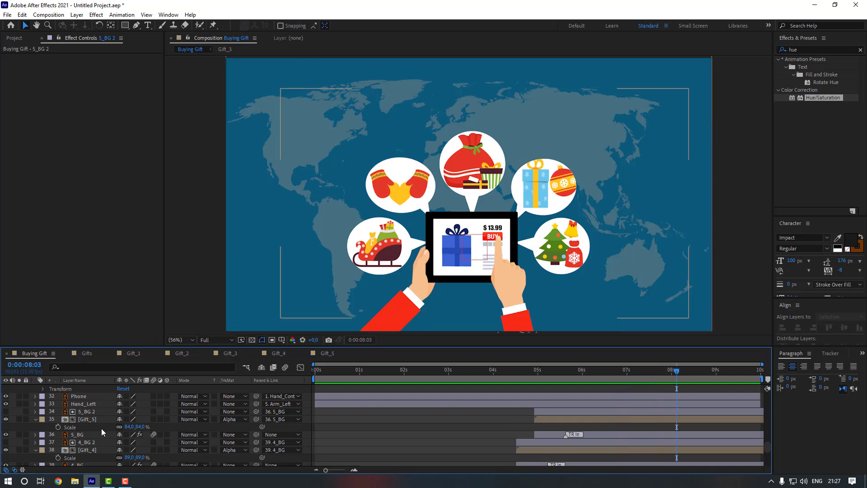
In the Gift_1 composition, repeat Ski_Box_2's last three Position keyframes at 0:00:02:13, about 0:00:03:14, 0:00:04:23, about 0:00:06:08 and 0:00:08:05
{"action": "scroll", "coordinate": [101, 428], "scroll_direction": "down", "scroll_amount": 2}
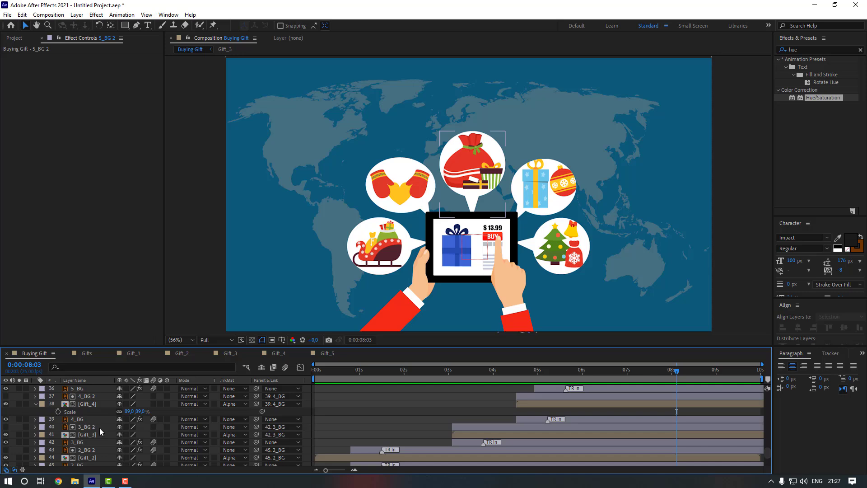
{"action": "left_click", "coordinate": [137, 355]}
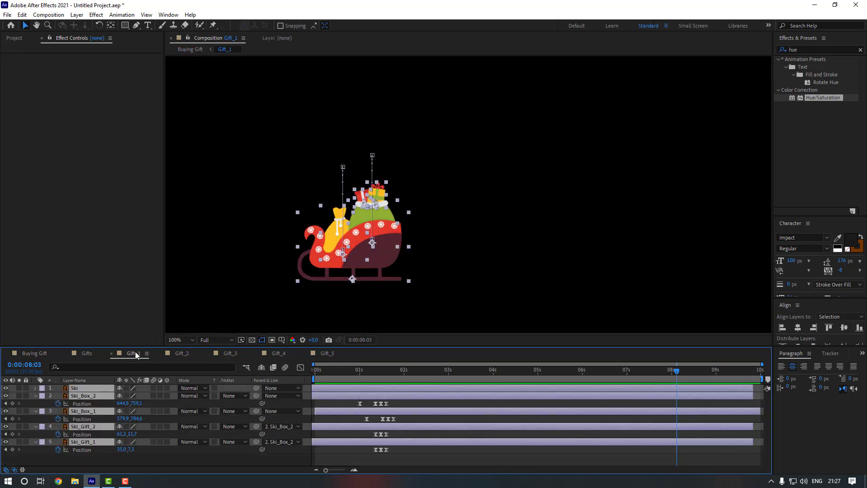
{"action": "left_click_drag", "start_coordinate": [370, 399], "coordinate": [399, 406]}
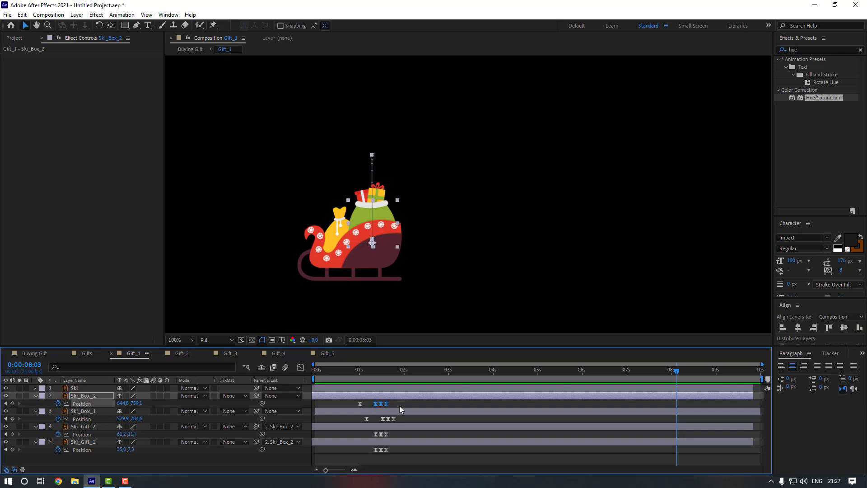
{"action": "left_click", "coordinate": [428, 373]}
{"action": "key", "text": "ctrl+v"}
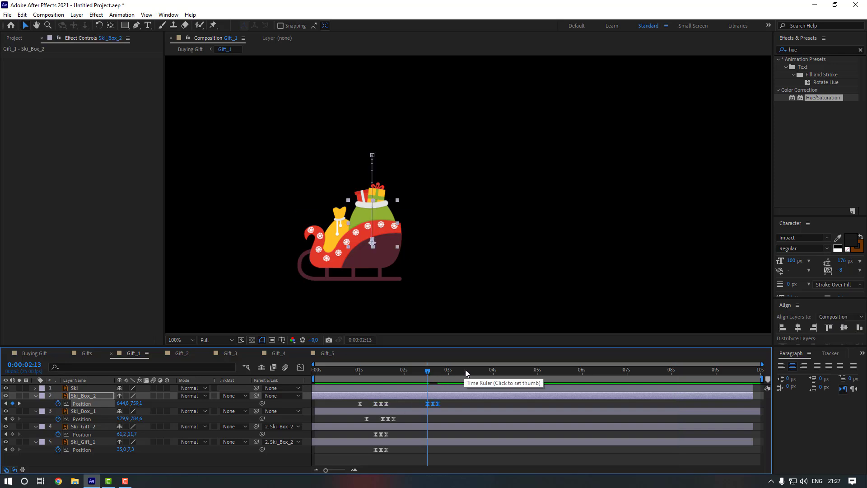
{"action": "left_click", "coordinate": [474, 371]}
{"action": "key", "text": "ctrl+v"}
{"action": "left_click", "coordinate": [533, 371]}
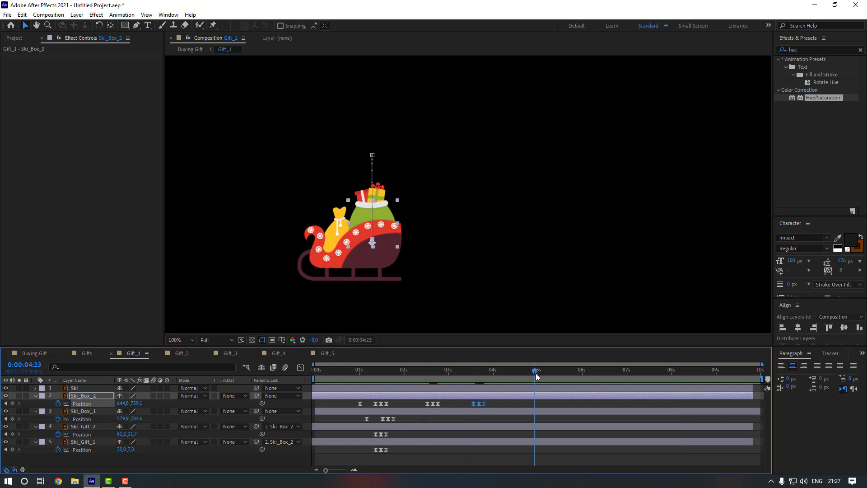
{"action": "key", "text": "ctrl+v"}
{"action": "left_click", "coordinate": [597, 372]}
{"action": "key", "text": "ctrl+v"}
{"action": "left_click", "coordinate": [679, 371]}
{"action": "key", "text": "ctrl+v"}
Repeat Ski_Box_1's last three Position keyframes at 0:00:02:17, 0:00:03:17, 0:00:05:00, 0:00:06:11 and 0:00:08:08
{"action": "left_click_drag", "start_coordinate": [416, 419], "coordinate": [378, 421]}
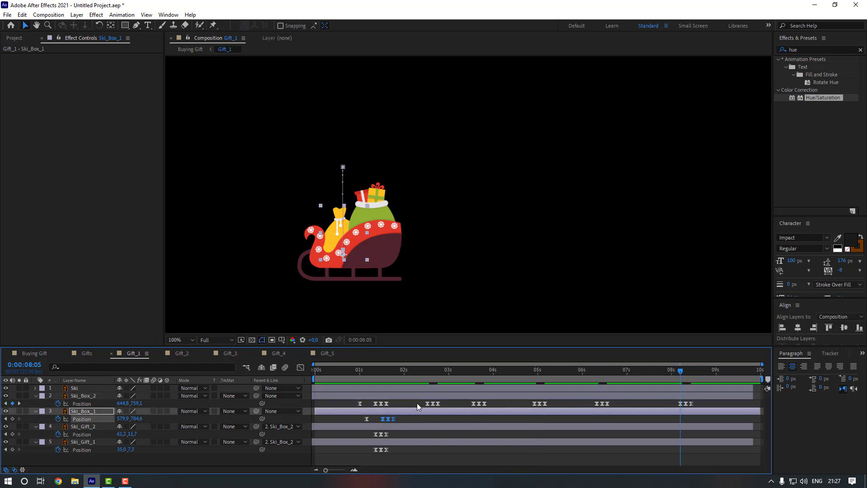
{"action": "left_click", "coordinate": [433, 371]}
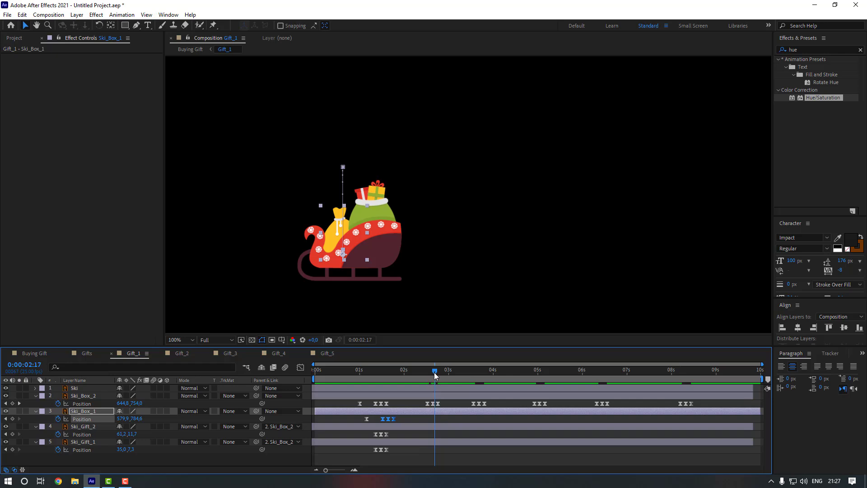
{"action": "key", "text": "ctrl+c"}
{"action": "key", "text": "ctrl+v"}
{"action": "left_click", "coordinate": [480, 372]}
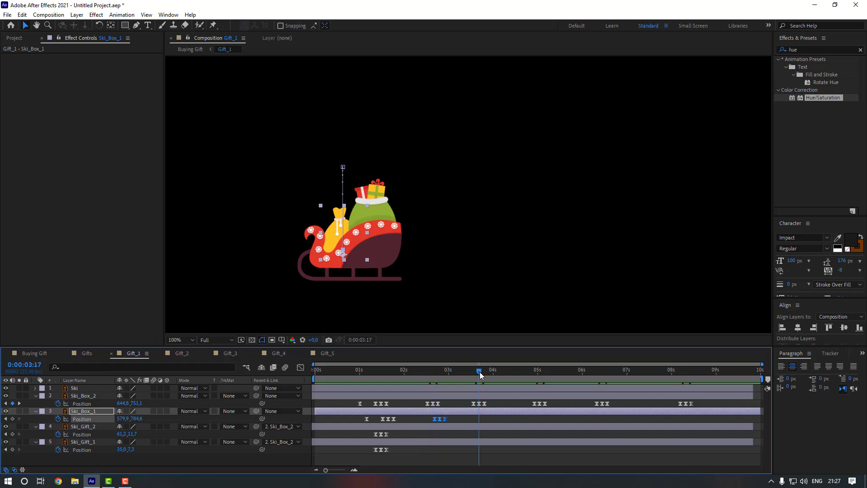
{"action": "key", "text": "ctrl+v"}
{"action": "left_click", "coordinate": [538, 368]}
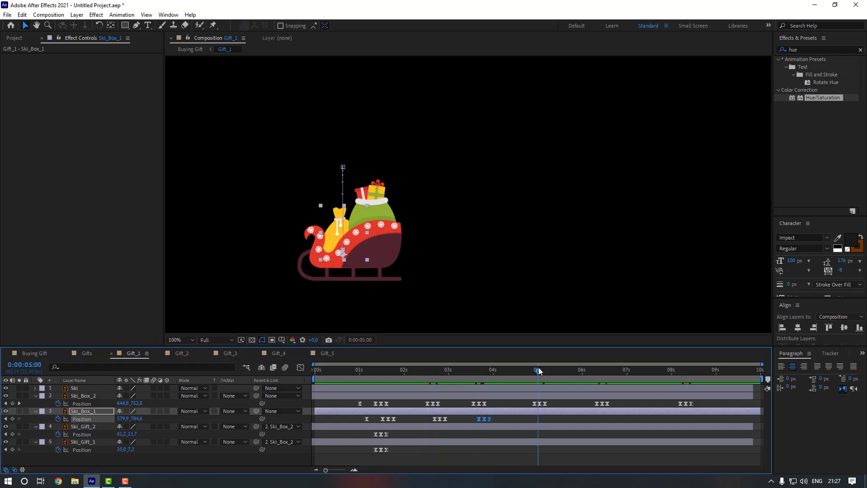
{"action": "key", "text": "ctrl+v"}
{"action": "left_click", "coordinate": [601, 371]}
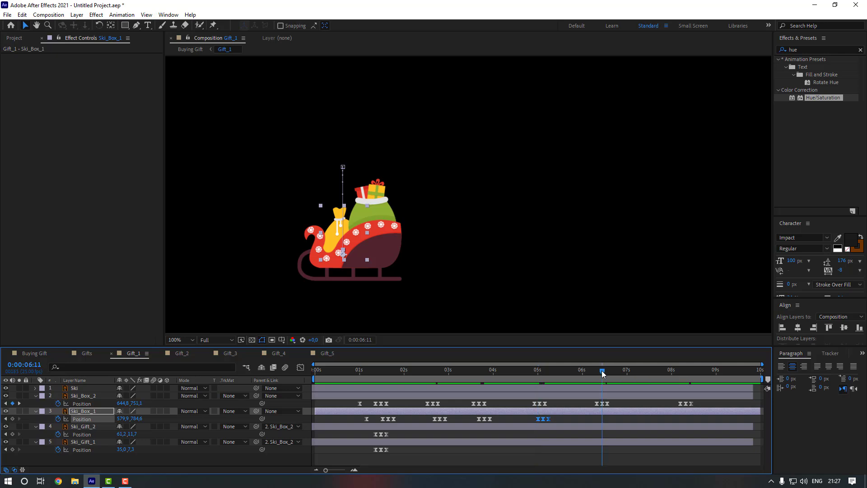
{"action": "key", "text": "ctrl+v"}
{"action": "left_click", "coordinate": [686, 371]}
Repeat Ski_Gift_2's three Position keyframes at about 0:00:02:13, 0:00:03:14, 0:00:04:23, 0:00:06:08 and 0:00:08:05
{"action": "left_click_drag", "start_coordinate": [392, 432], "coordinate": [373, 436]}
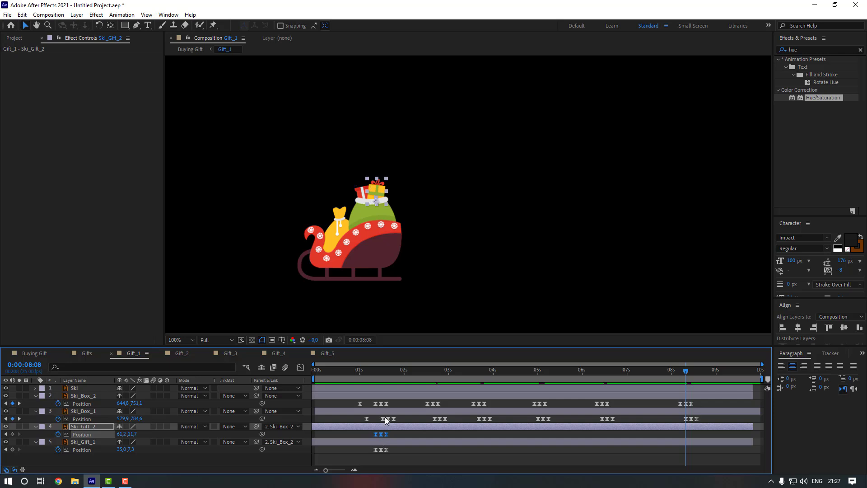
{"action": "left_click_drag", "start_coordinate": [375, 373], "coordinate": [429, 376]}
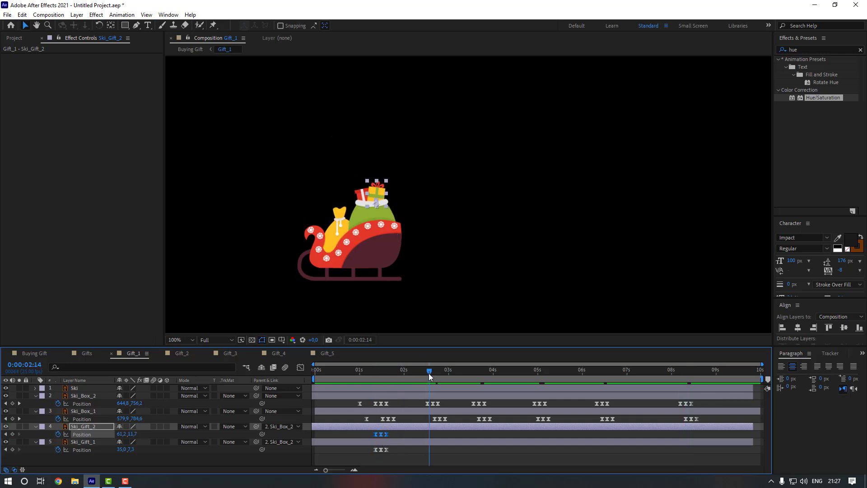
{"action": "key", "text": "ctrl+v"}
{"action": "left_click", "coordinate": [473, 371]}
{"action": "key", "text": "ctrl+v"}
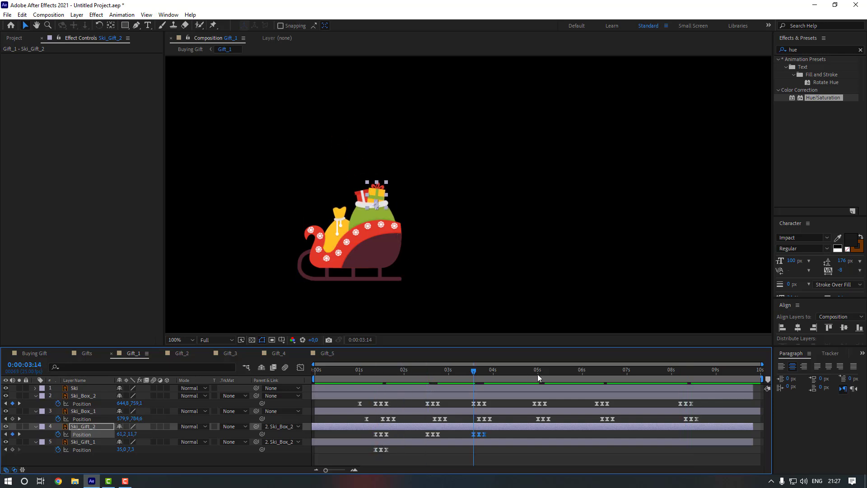
{"action": "left_click", "coordinate": [536, 373]}
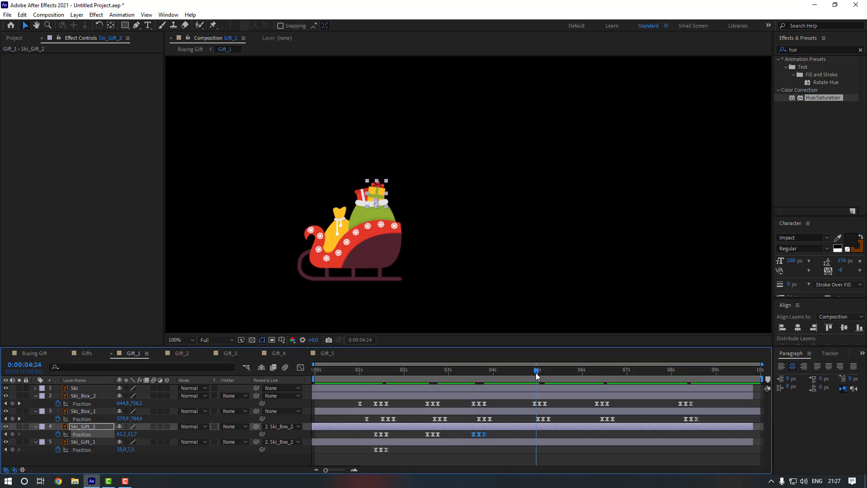
{"action": "left_click", "coordinate": [596, 372]}
{"action": "key", "text": "ctrl+v"}
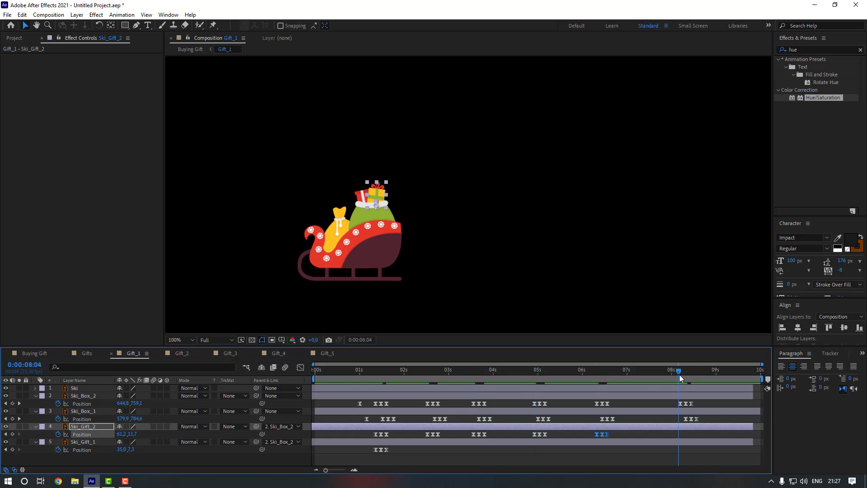
{"action": "left_click", "coordinate": [680, 375]}
{"action": "key", "text": "ctrl+v"}
Repeat Ski_Gift_1's three Position keyframes at about 0:00:02:13, 0:00:03:14, 0:00:04:23, 0:00:06:08 and 0:00:08:05
{"action": "left_click_drag", "start_coordinate": [394, 446], "coordinate": [369, 453]}
{"action": "left_click", "coordinate": [426, 373]}
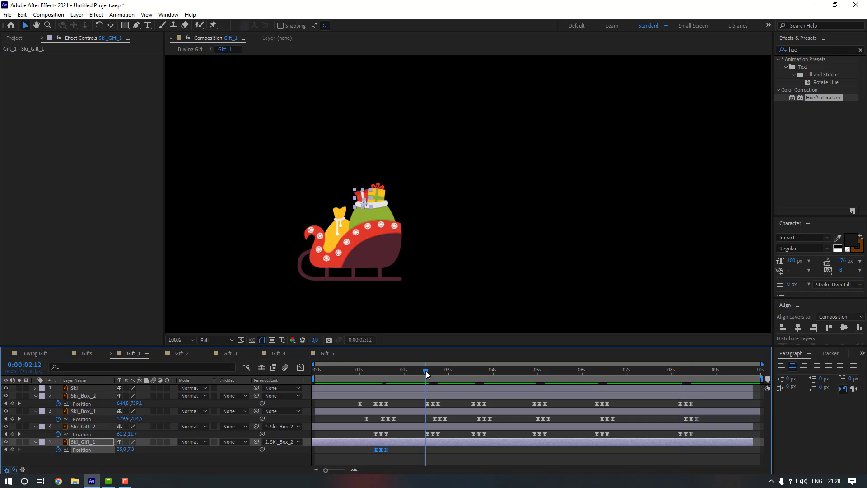
{"action": "key", "text": "ctrl+v"}
{"action": "left_click", "coordinate": [475, 373]}
{"action": "key", "text": "ctrl+v"}
{"action": "left_click", "coordinate": [535, 373]}
{"action": "key", "text": "ctrl+v"}
{"action": "left_click", "coordinate": [604, 375]}
{"action": "left_click", "coordinate": [598, 376]}
{"action": "key", "text": "ctrl+v"}
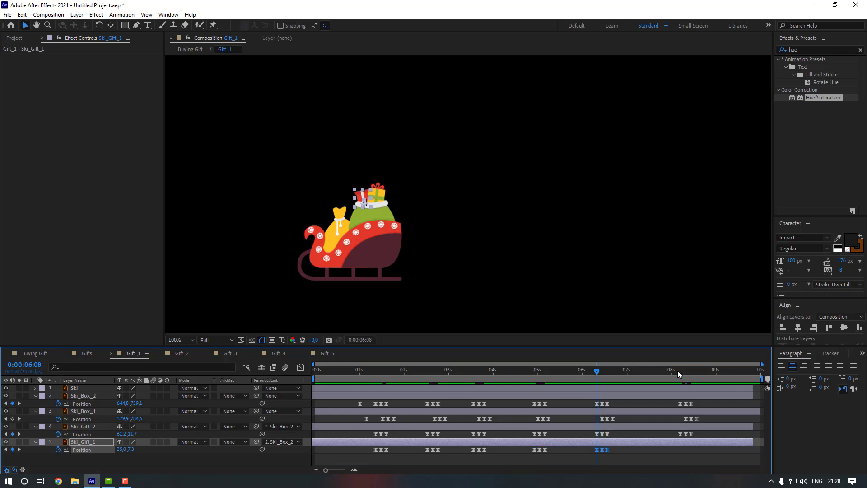
{"action": "left_click_drag", "start_coordinate": [679, 370], "coordinate": [682, 370]}
{"action": "key", "text": "ctrl+v"}
Preview the sleigh gifts' repeated bounces in Buying Gift from 0:00:01:03
{"action": "left_click", "coordinate": [35, 353]}
{"action": "left_click", "coordinate": [362, 372]}
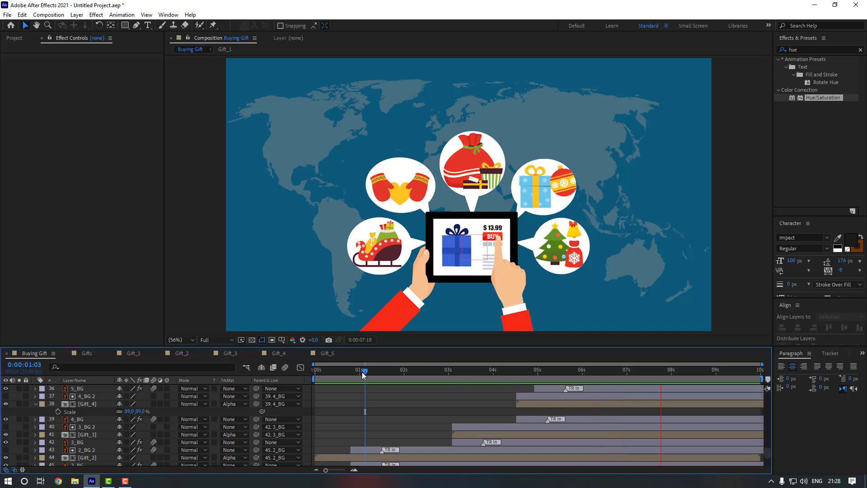
{"action": "key", "text": "space"}
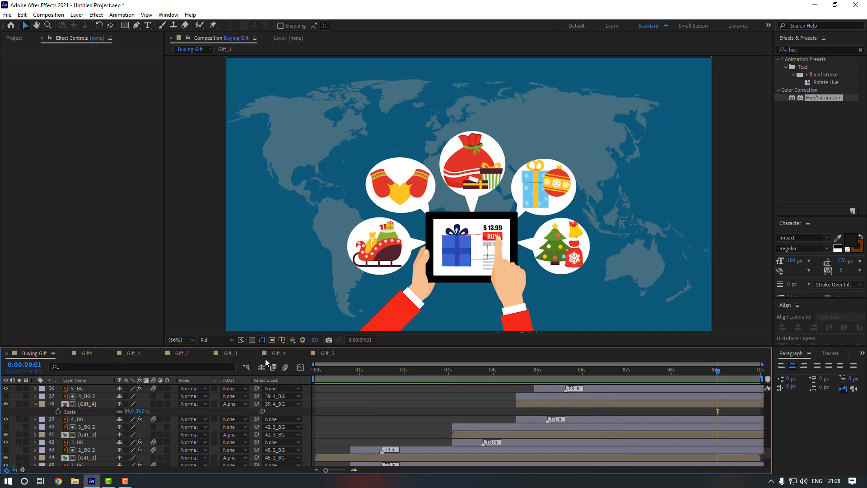
In Gift_1, stretch all four layers' repeated Position keyframes so the last one lands at about 0:00:09:01, and preview from 0:00:01:11
{"action": "left_click", "coordinate": [131, 353]}
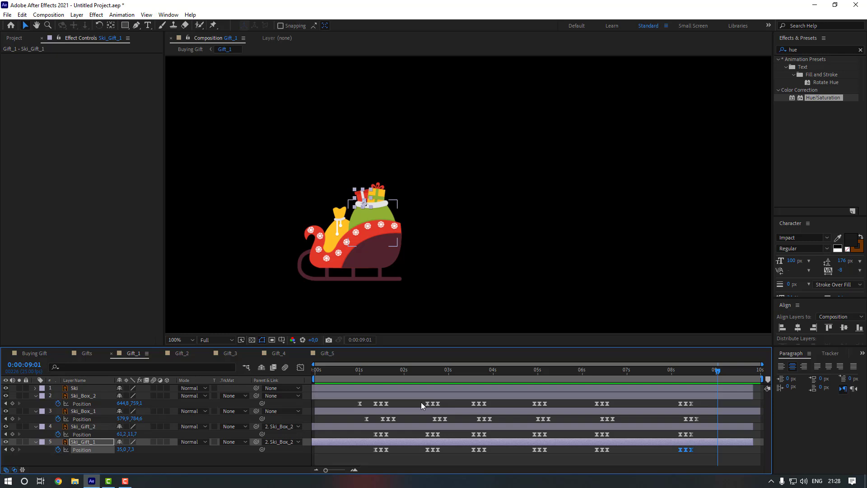
{"action": "left_click_drag", "start_coordinate": [722, 405], "coordinate": [422, 463]}
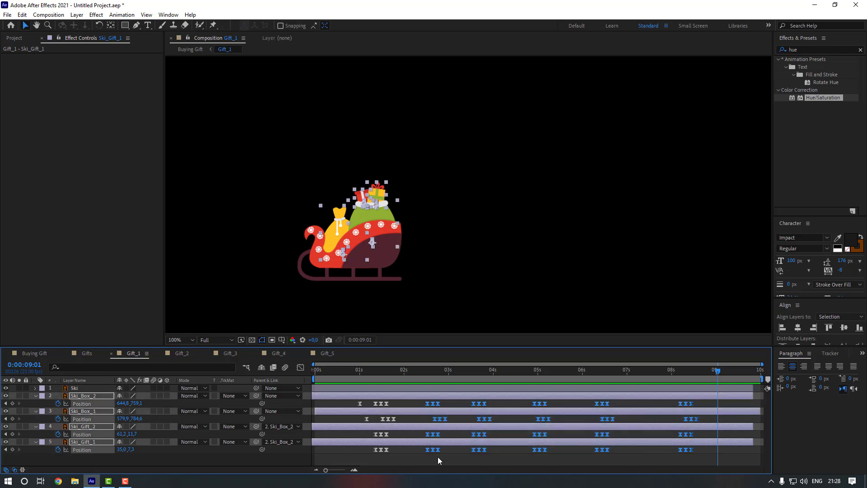
{"action": "left_click_drag", "start_coordinate": [696, 419], "coordinate": [718, 419]}
{"action": "left_click", "coordinate": [395, 390]}
{"action": "left_click", "coordinate": [380, 375]}
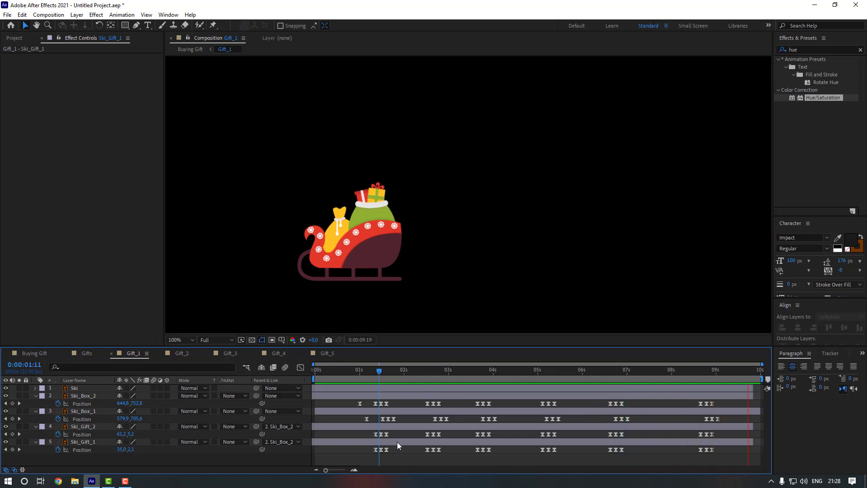
Shift all of Ski_Gift_2's Position keyframes about four frames later and preview Gift_1 from 0:00:01:03
{"action": "key", "text": "Home"}
{"action": "left_click_drag", "start_coordinate": [367, 445], "coordinate": [707, 435]}
{"action": "left_click_drag", "start_coordinate": [484, 436], "coordinate": [490, 436]}
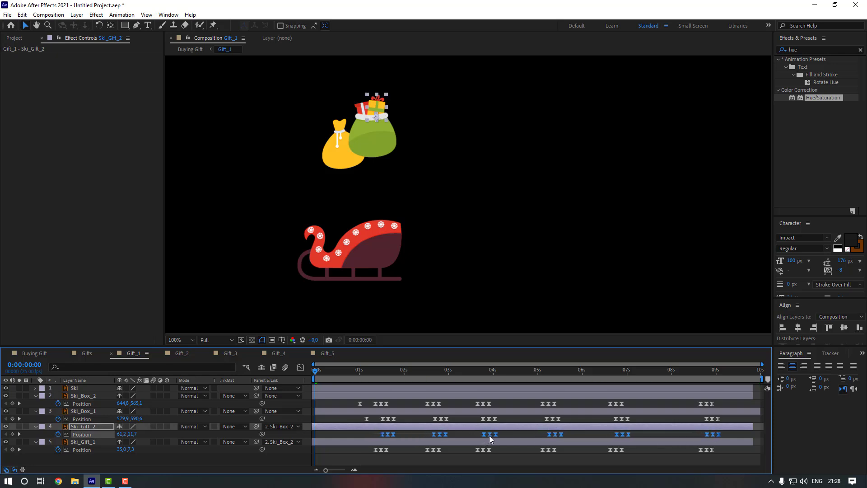
{"action": "left_click", "coordinate": [472, 434]}
{"action": "left_click", "coordinate": [366, 373]}
{"action": "key", "text": "space"}
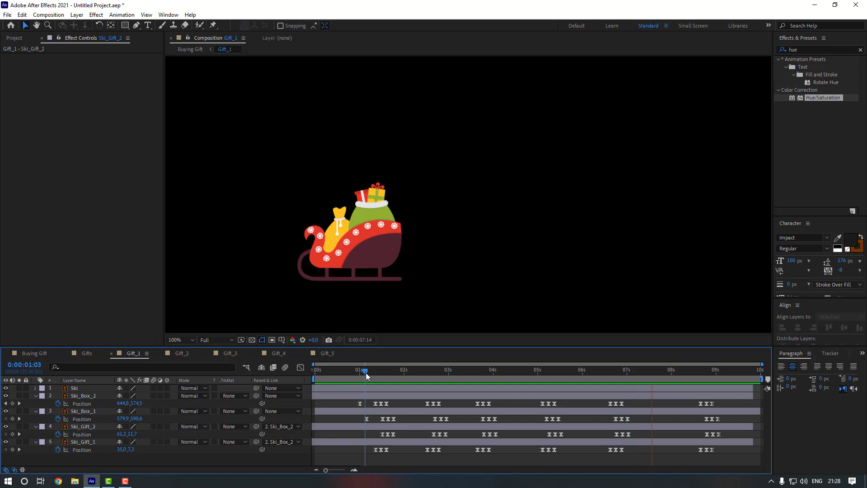
Preview the Buying Gift composition from 0:00:00:11 to check the offset sleigh bounces
{"action": "left_click", "coordinate": [47, 352]}
{"action": "left_click_drag", "start_coordinate": [403, 370], "coordinate": [332, 372]}
{"action": "key", "text": "space"}
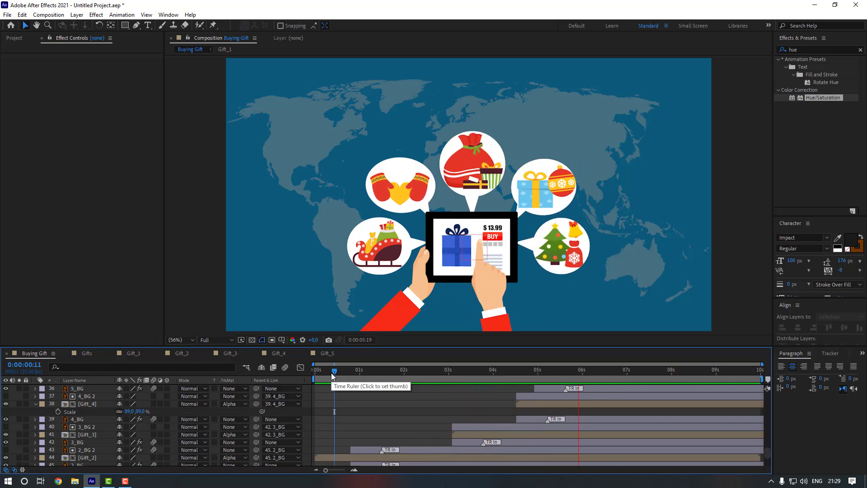
{"action": "key", "text": "space"}
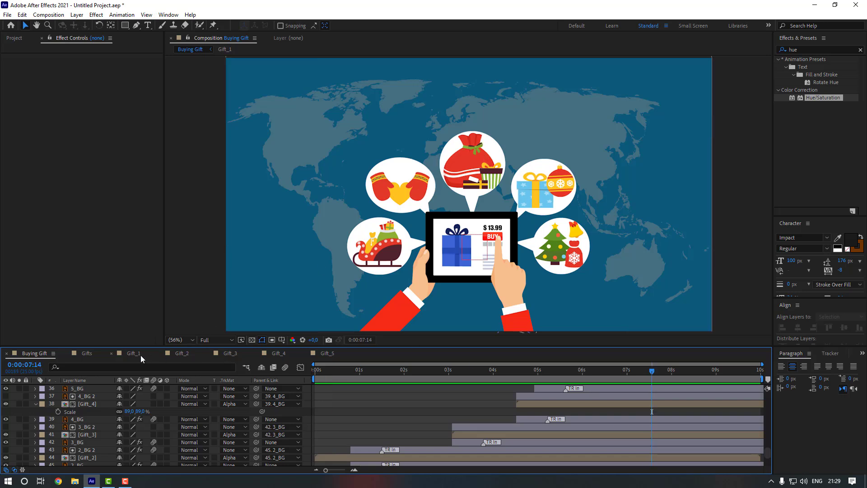
In the Gift_3 composition, repeat Red_Box's last three Position keyframes at about 0:00:02:11, 0:00:04:09, 0:00:06:07 and 0:00:08:14
{"action": "left_click", "coordinate": [228, 353]}
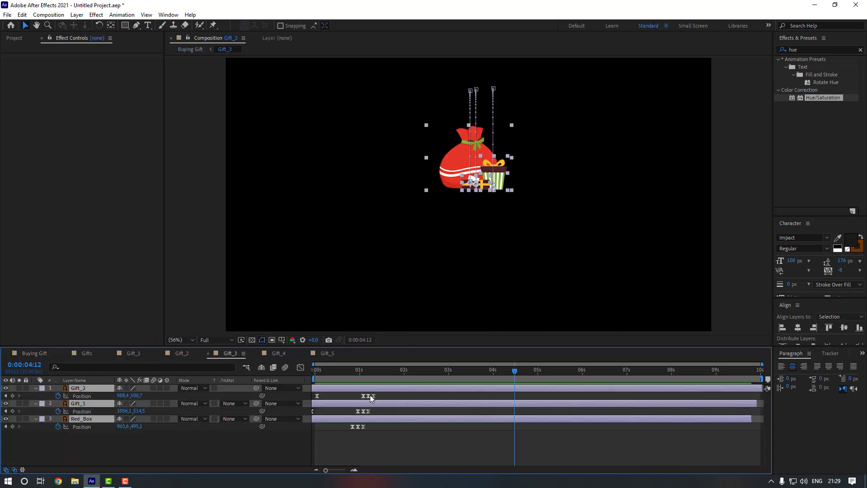
{"action": "left_click", "coordinate": [378, 410]}
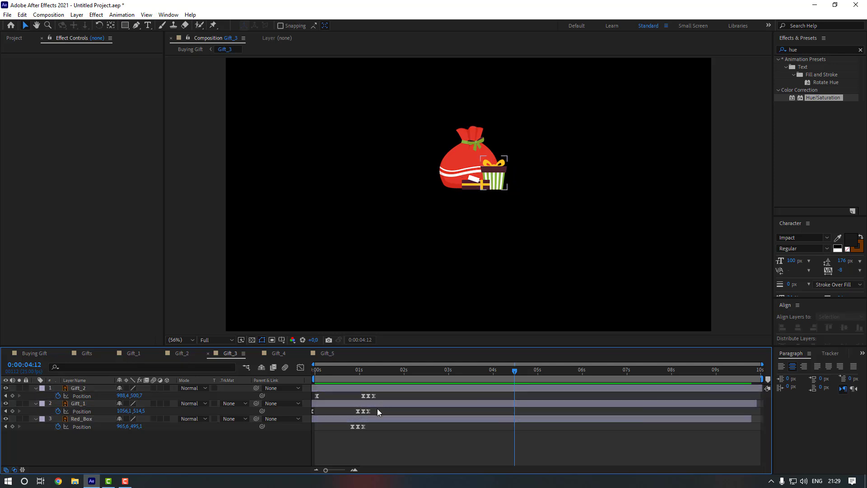
{"action": "left_click_drag", "start_coordinate": [376, 423], "coordinate": [343, 429]}
{"action": "left_click", "coordinate": [421, 373]}
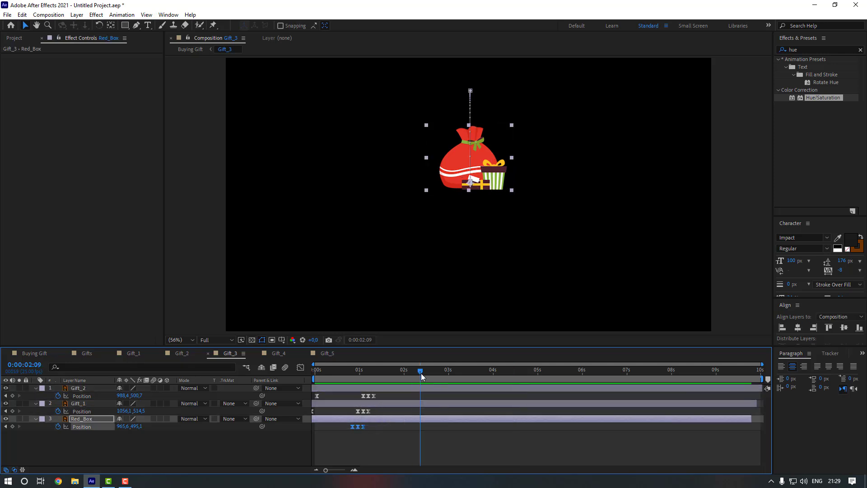
{"action": "key", "text": "ctrl+c"}
{"action": "key", "text": "ctrl+v"}
{"action": "left_click_drag", "start_coordinate": [469, 372], "coordinate": [509, 372]}
{"action": "key", "text": "ctrl+v"}
{"action": "left_click_drag", "start_coordinate": [590, 373], "coordinate": [594, 374]}
{"action": "key", "text": "ctrl+v"}
{"action": "left_click_drag", "start_coordinate": [692, 373], "coordinate": [696, 373]}
{"action": "key", "text": "ctrl+v"}
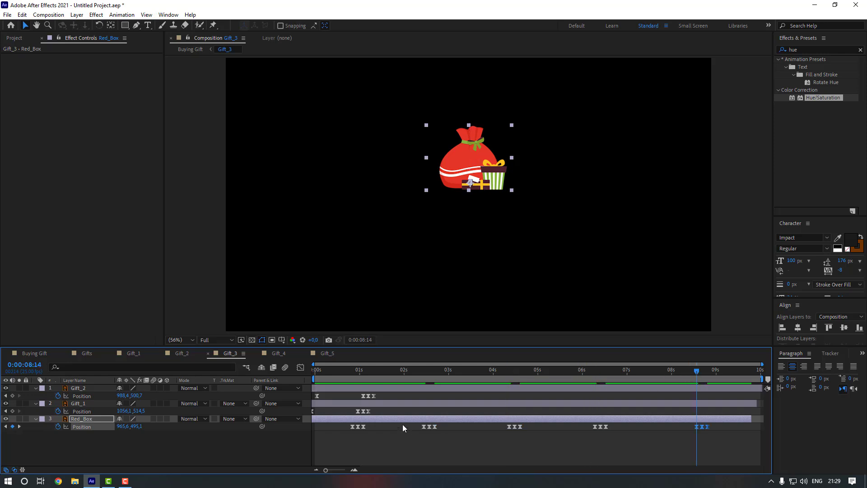
Repeat the Gift_1 and Gift_2 layers' last three Position keyframes four times, slightly after Red_Box's repeats, with Gift_2's last set at about 0:00:08:17
{"action": "left_click_drag", "start_coordinate": [374, 407], "coordinate": [354, 413]}
{"action": "left_click", "coordinate": [430, 373]}
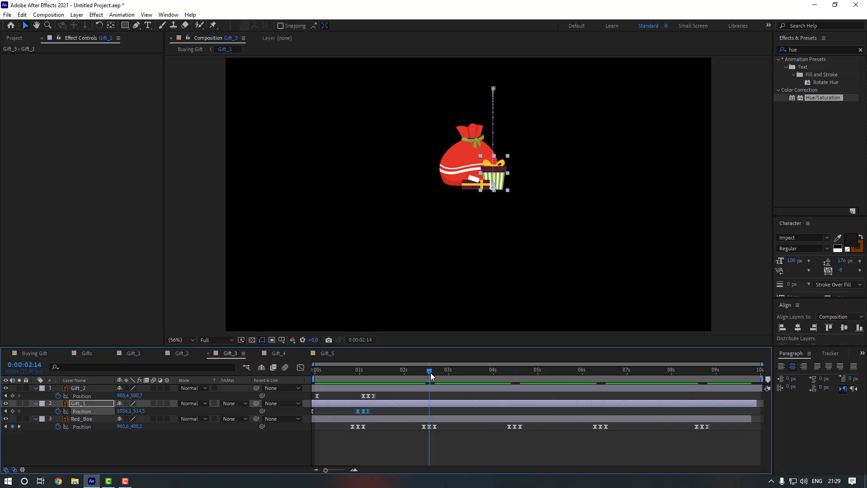
{"action": "key", "text": "ctrl+v"}
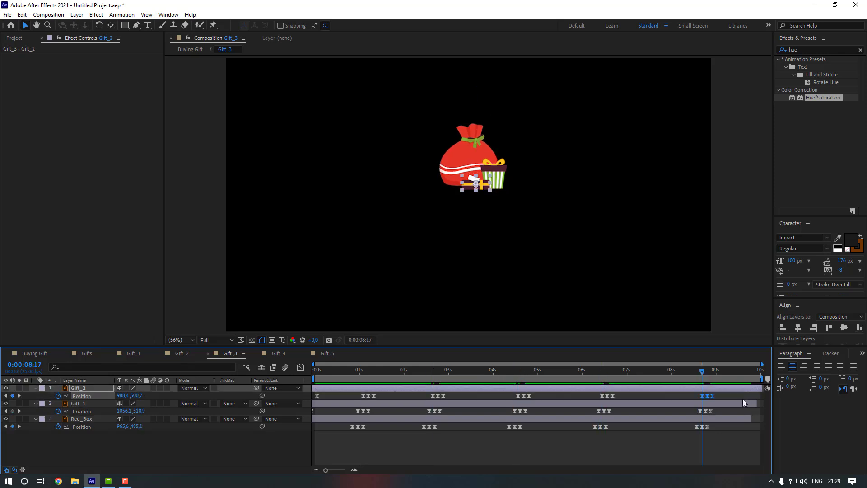
Extend the Gift_1 and Red_Box layers to the end of the Gift_3 composition and preview Buying Gift
{"action": "left_click", "coordinate": [739, 409]}
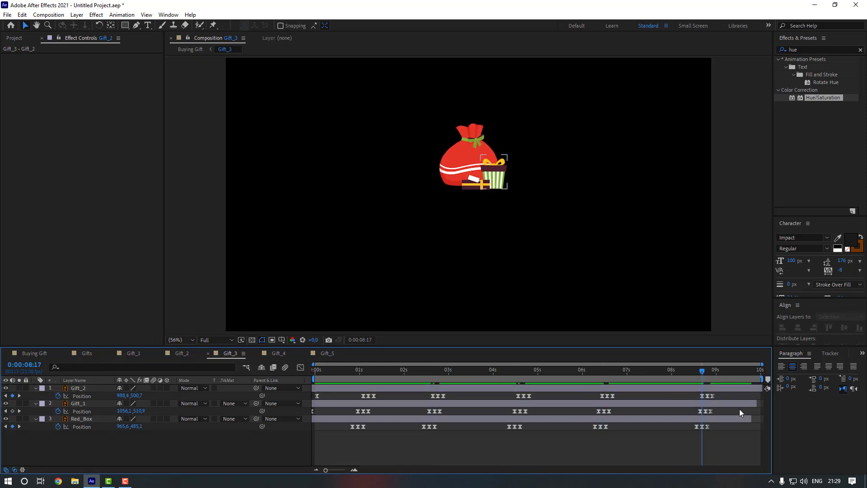
{"action": "left_click", "coordinate": [743, 406]}
{"action": "left_click", "coordinate": [747, 419], "text": "shift"}
{"action": "left_click_drag", "start_coordinate": [754, 419], "coordinate": [761, 418]}
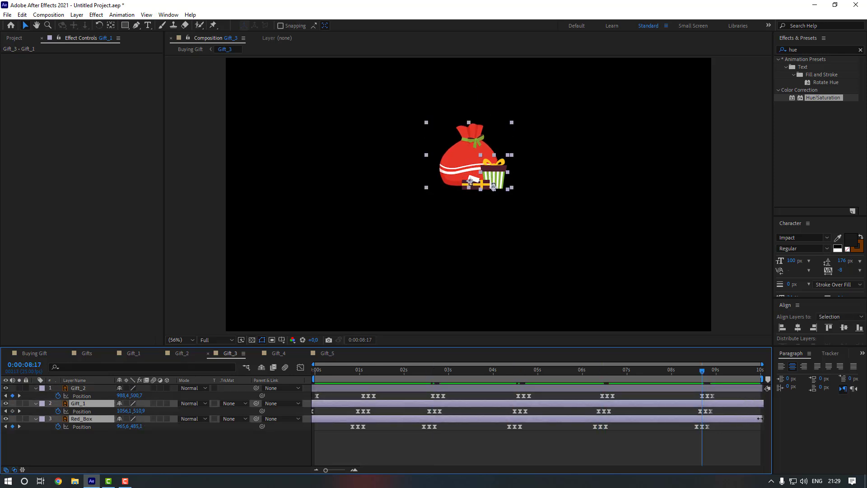
{"action": "left_click", "coordinate": [731, 443]}
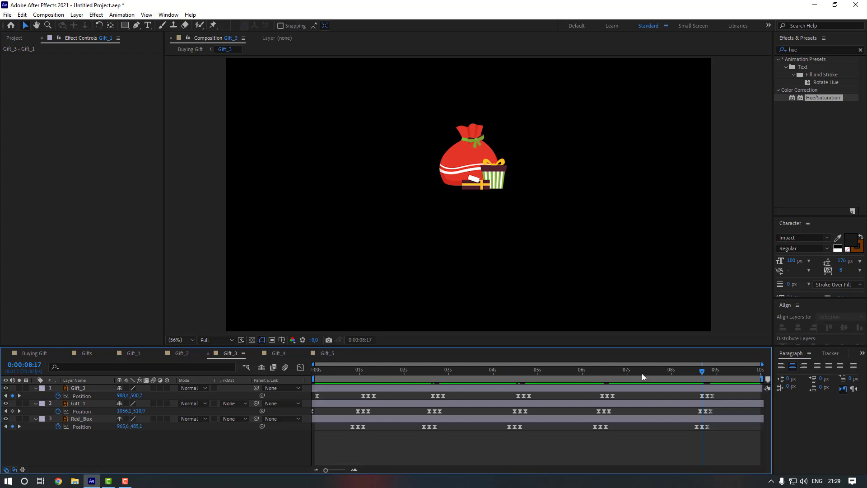
{"action": "left_click", "coordinate": [34, 352]}
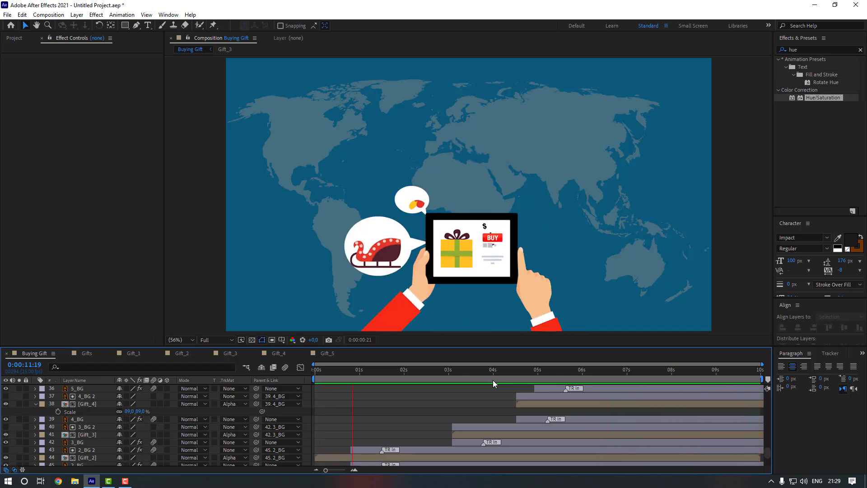
In Gift_5, repeat Gift_Box's last three Position keyframes at about 0:00:02:18, 0:00:04:18 and 0:00:06:16, and return to Buying Gift
{"action": "left_click", "coordinate": [328, 352]}
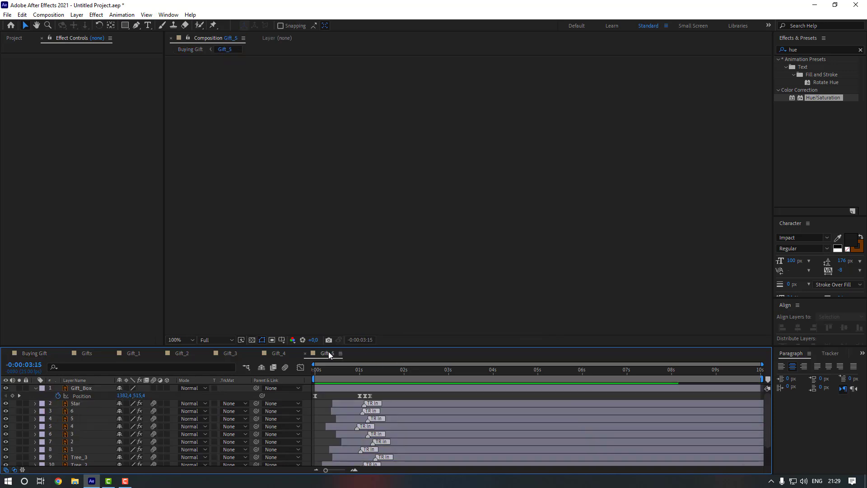
{"action": "left_click_drag", "start_coordinate": [382, 395], "coordinate": [358, 396]}
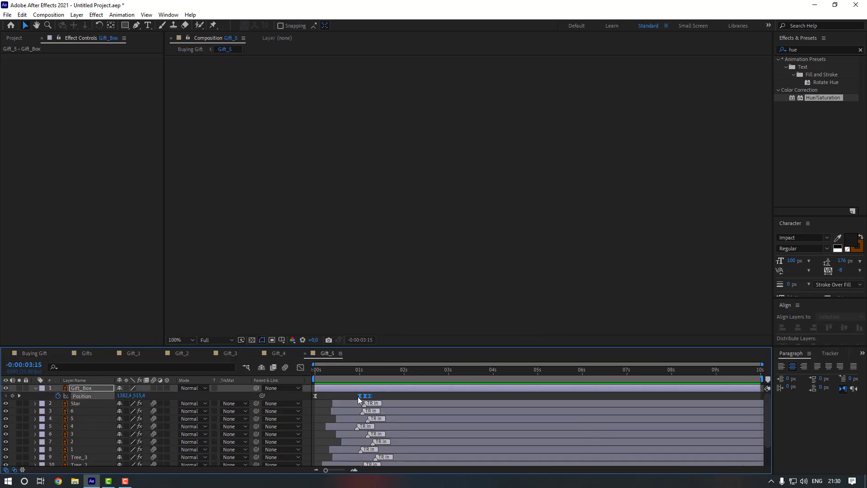
{"action": "left_click", "coordinate": [424, 370]}
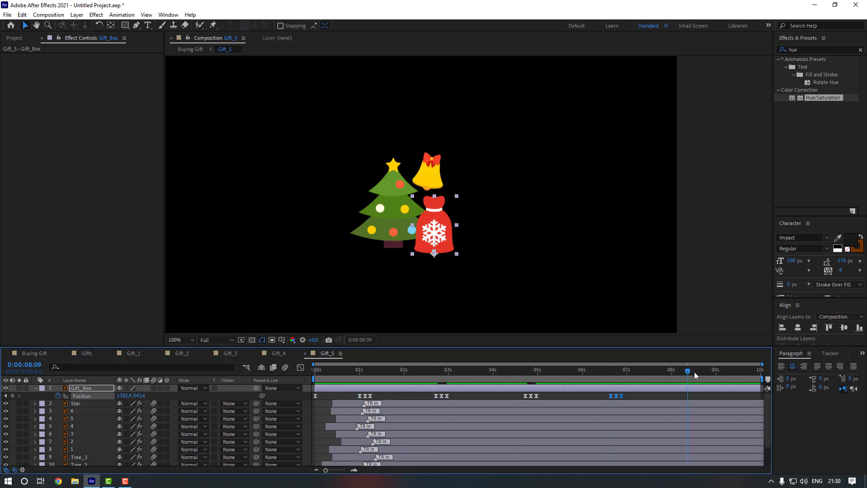
{"action": "left_click", "coordinate": [29, 353]}
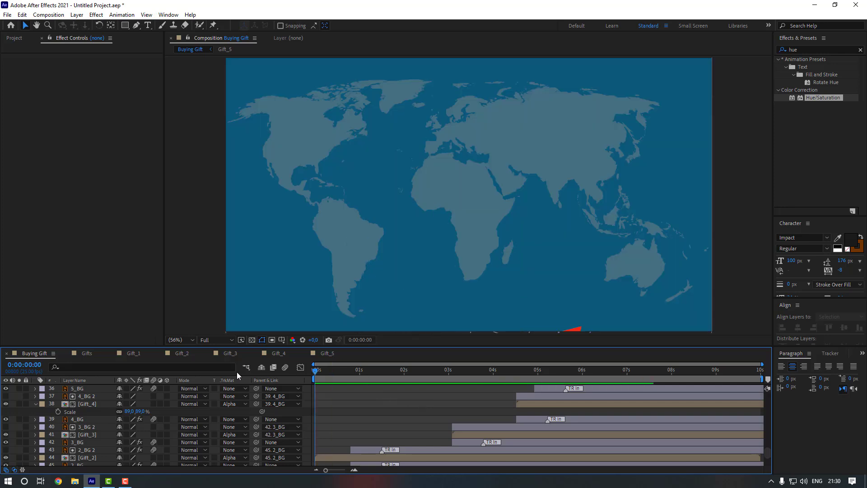
Preview Buying Gift, then key Arm_Right 2's Position at 1325, 1110 and Rotation at 6° at 0:00:07:21 and check the movement
{"action": "key", "text": "space"}
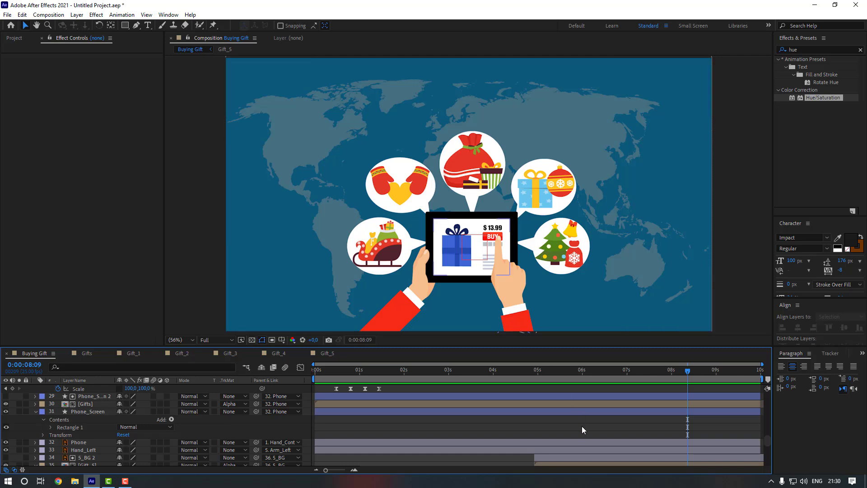
{"action": "scroll", "coordinate": [582, 426], "scroll_direction": "up", "scroll_amount": 6}
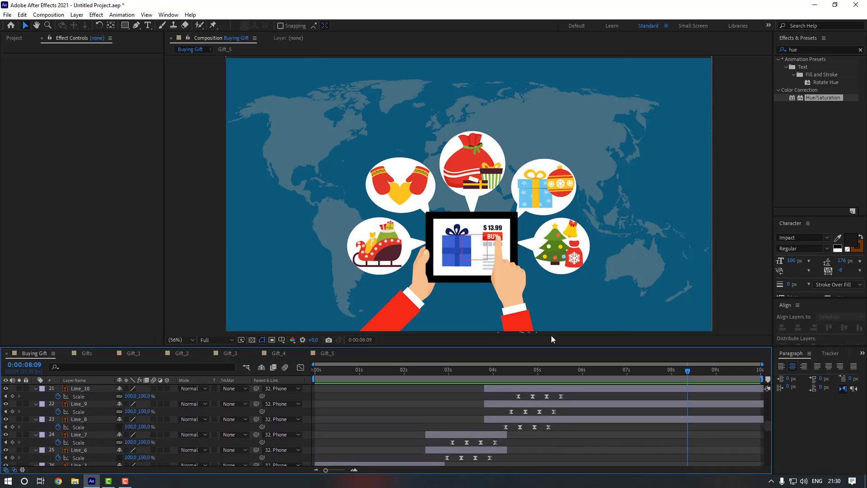
{"action": "left_click", "coordinate": [524, 325]}
{"action": "scroll", "coordinate": [549, 416], "scroll_direction": "up", "scroll_amount": 12}
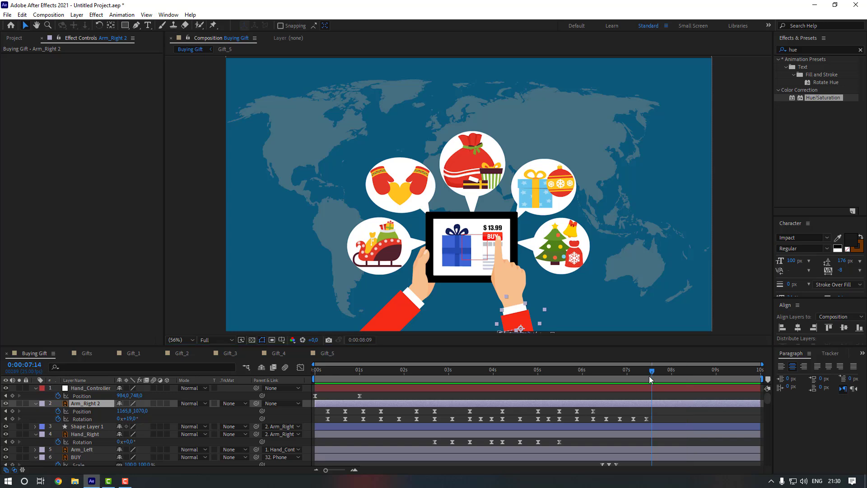
{"action": "left_click_drag", "start_coordinate": [649, 376], "coordinate": [646, 378]}
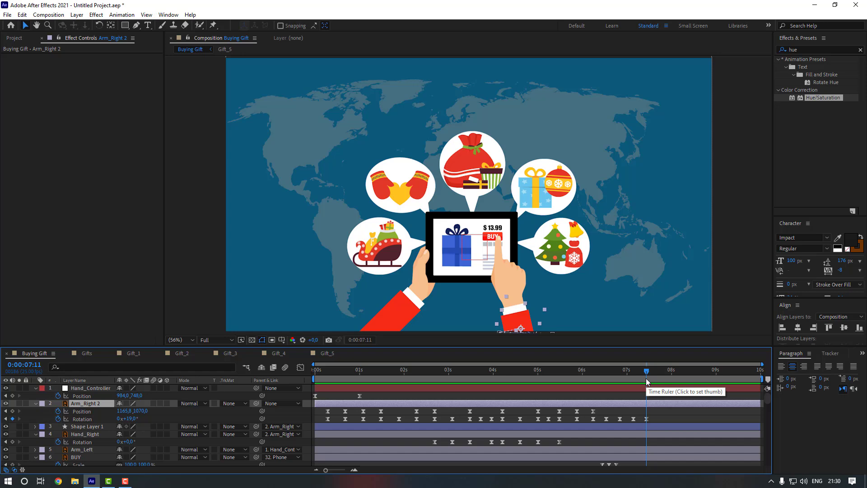
{"action": "key", "text": "space"}
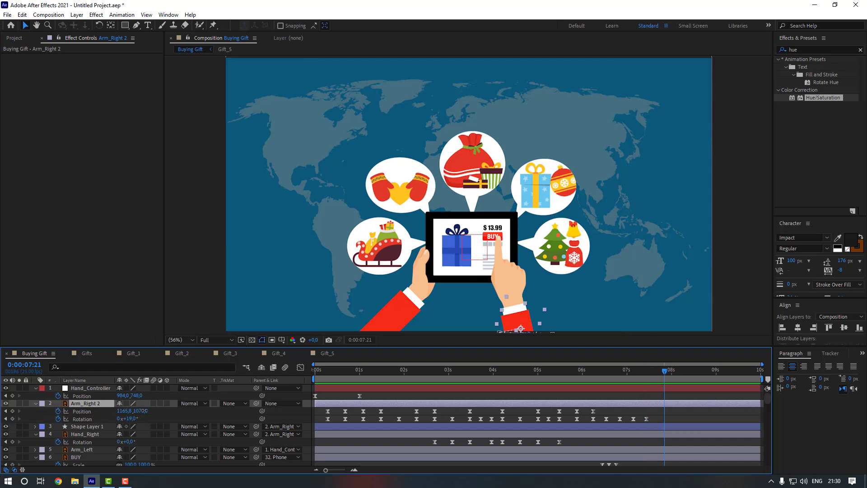
{"action": "left_click_drag", "start_coordinate": [145, 411], "coordinate": [196, 415]}
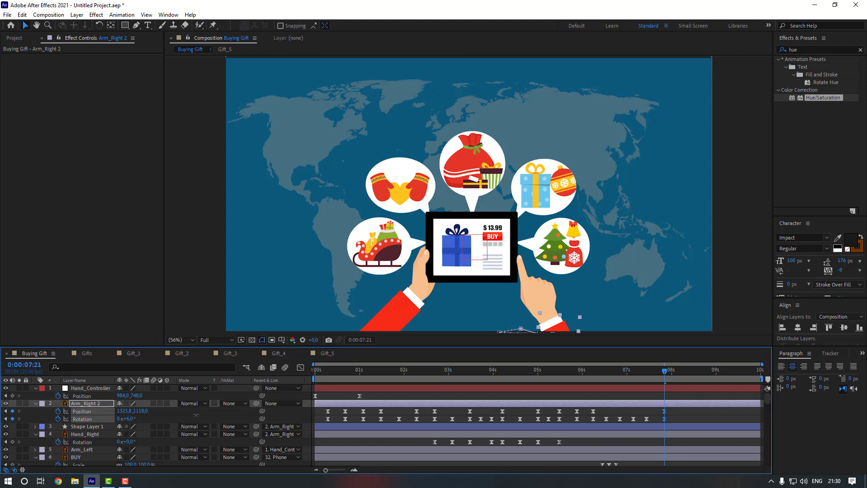
{"action": "left_click", "coordinate": [663, 413]}
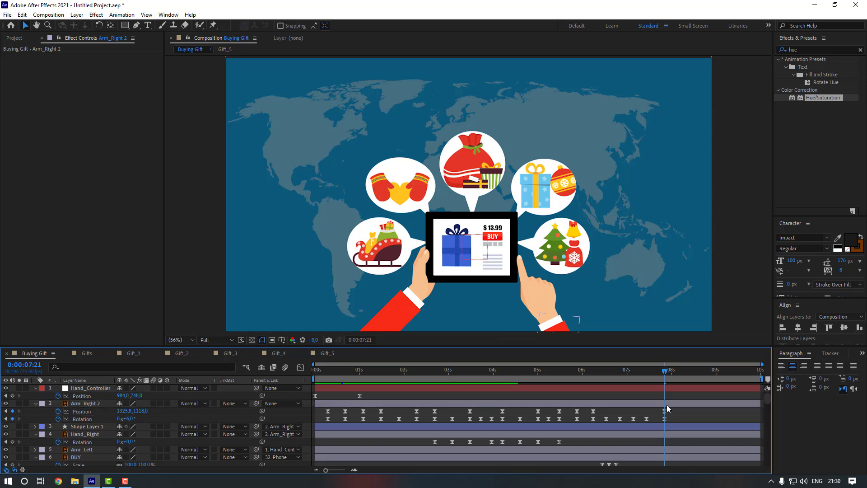
{"action": "left_click_drag", "start_coordinate": [644, 373], "coordinate": [636, 373]}
{"action": "key", "text": "space"}
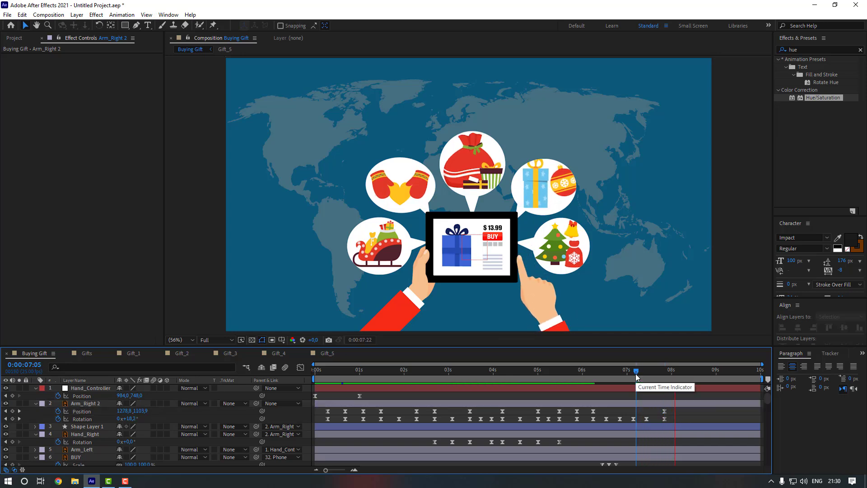
{"action": "left_click", "coordinate": [614, 379]}
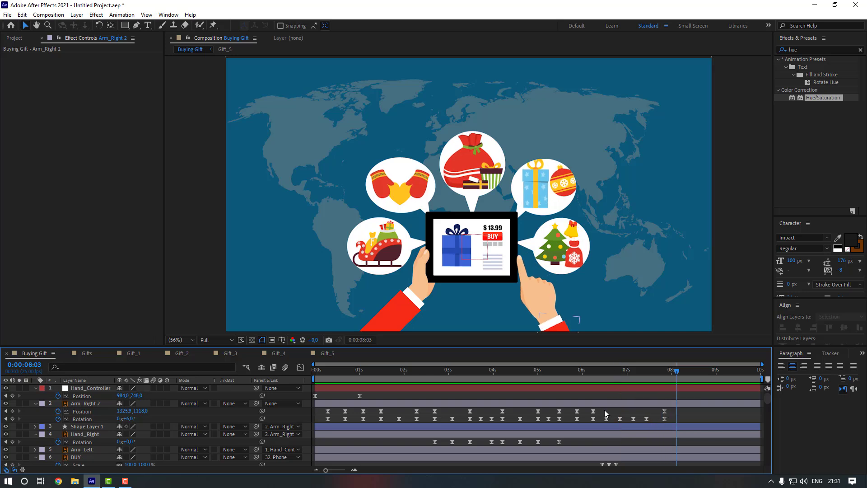
Copy Arm_Right 2's Position keyframe from about 0:00:06:06 to about 0:00:07:11 and preview the hand's hold over the tablet
{"action": "left_click_drag", "start_coordinate": [604, 410], "coordinate": [591, 413]}
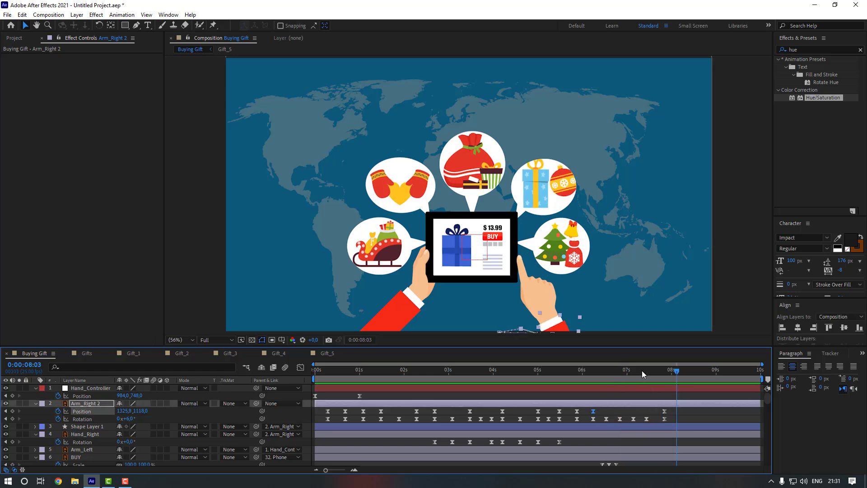
{"action": "left_click_drag", "start_coordinate": [644, 371], "coordinate": [597, 374]}
{"action": "key", "text": "ctrl+v"}
{"action": "left_click", "coordinate": [635, 413]}
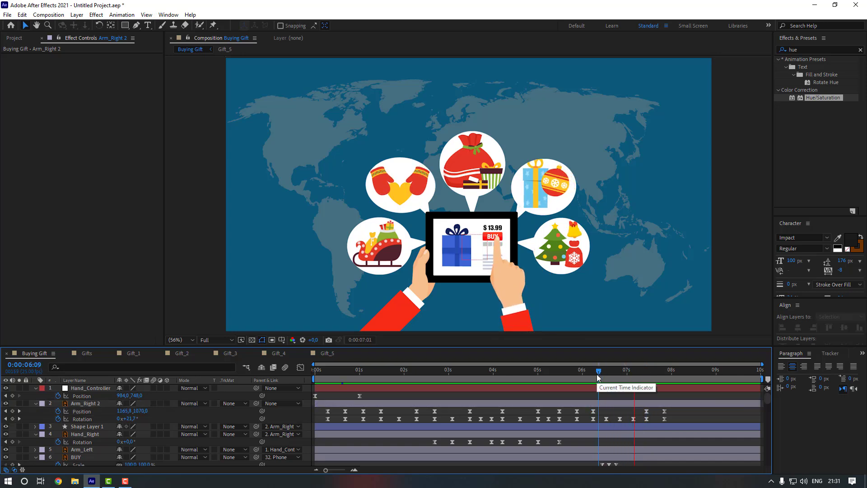
{"action": "key", "text": "space"}
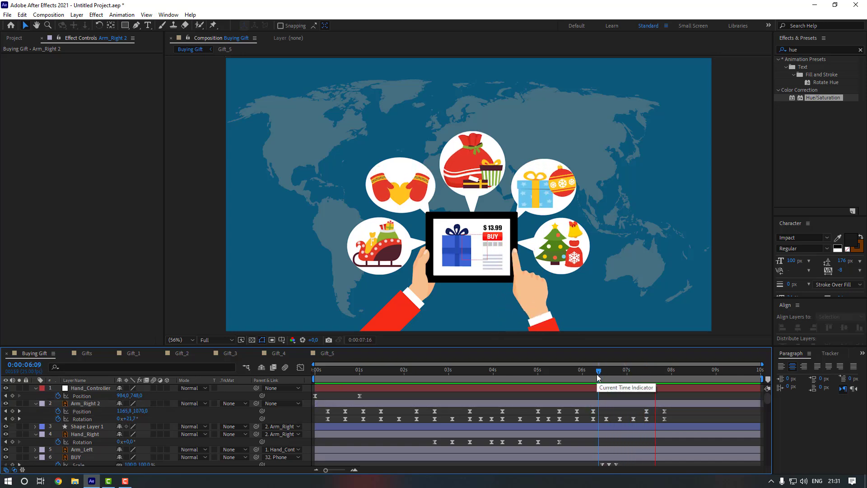
Move Arm_Right 2's last Position and Rotation keyframes to about 0:00:08:07 and preview the slower return
{"action": "mouse_move", "coordinate": [675, 411]}
{"action": "left_mouse_down"}
{"action": "mouse_move", "coordinate": [660, 420]}
{"action": "mouse_move", "coordinate": [680, 415]}
{"action": "left_mouse_up"}
{"action": "left_click", "coordinate": [665, 413]}
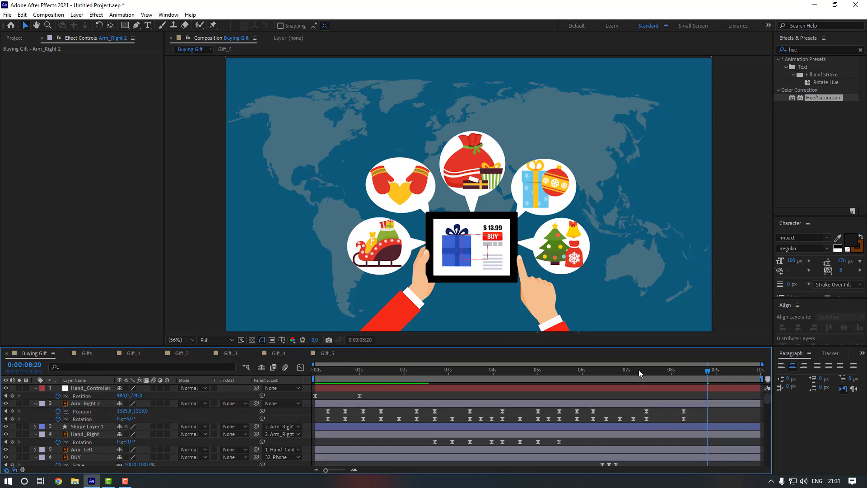
{"action": "left_click", "coordinate": [605, 369]}
{"action": "key", "text": "space"}
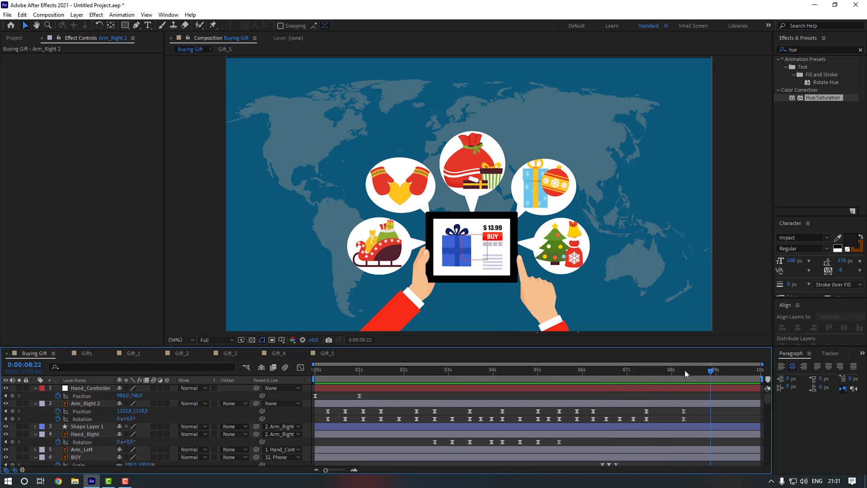
End the Buying Gift work area at 0:00:08:20 and preview the scene
{"action": "left_click_drag", "start_coordinate": [685, 371], "coordinate": [708, 372]}
{"action": "key", "text": "n"}
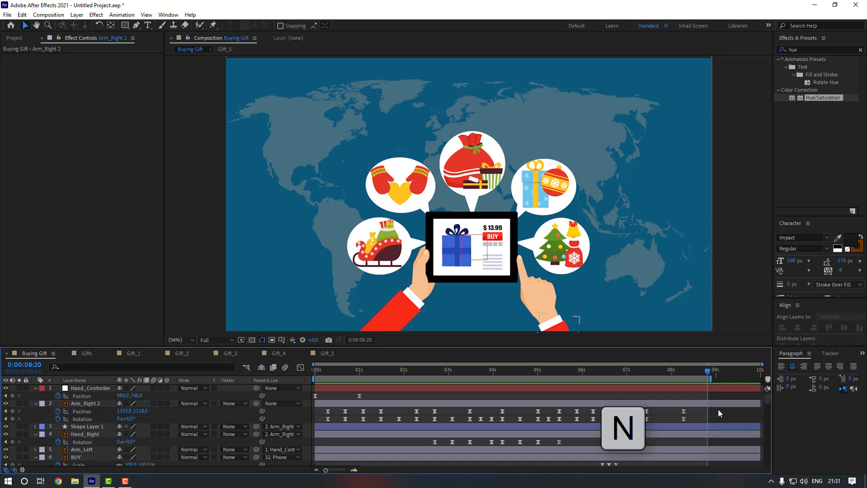
{"action": "key", "text": "space"}
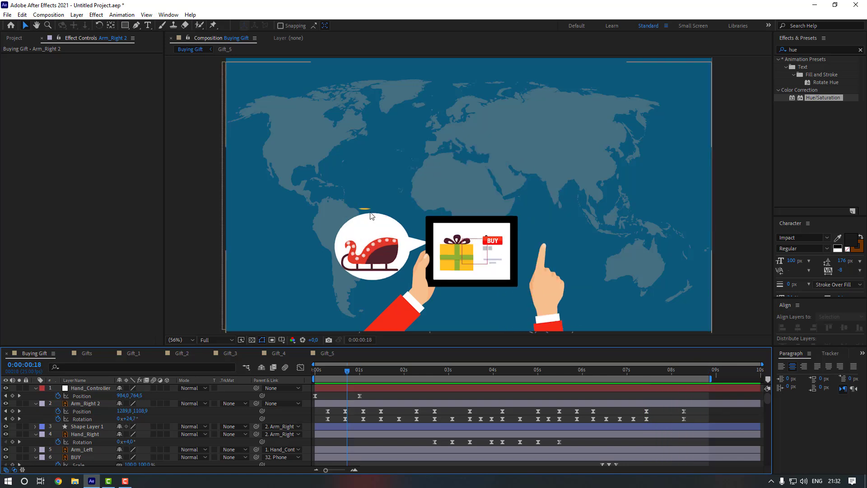
In Gift_1, raise Ski_Box_1's Position at 0:00:00:18 to hide the yellow bag above the speech bubble, and preview Buying Gift
{"action": "scroll", "coordinate": [349, 433], "scroll_direction": "down", "scroll_amount": 10}
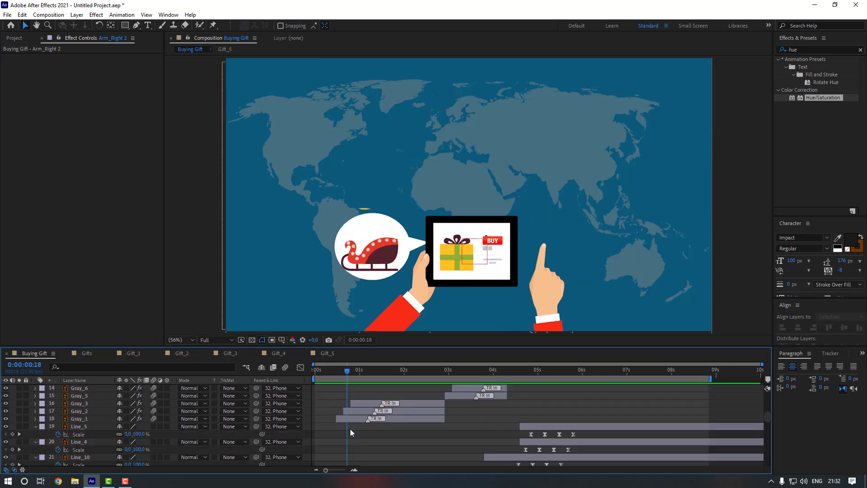
{"action": "left_click", "coordinate": [133, 353]}
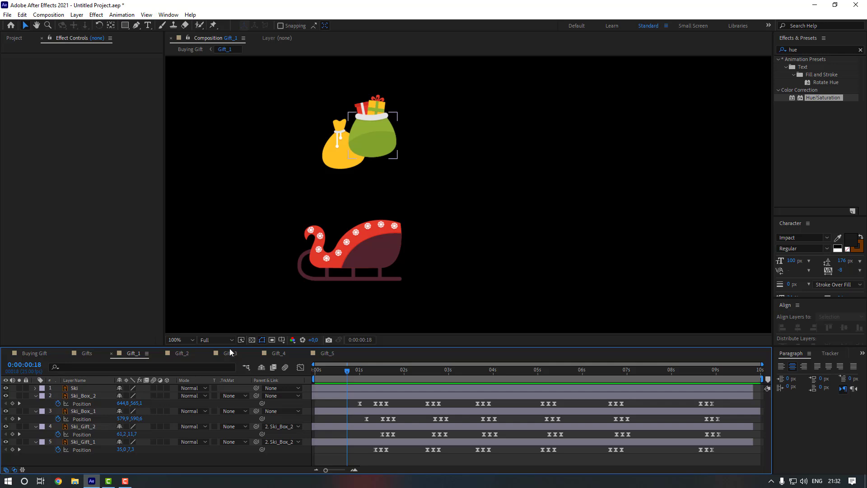
{"action": "left_click", "coordinate": [86, 411]}
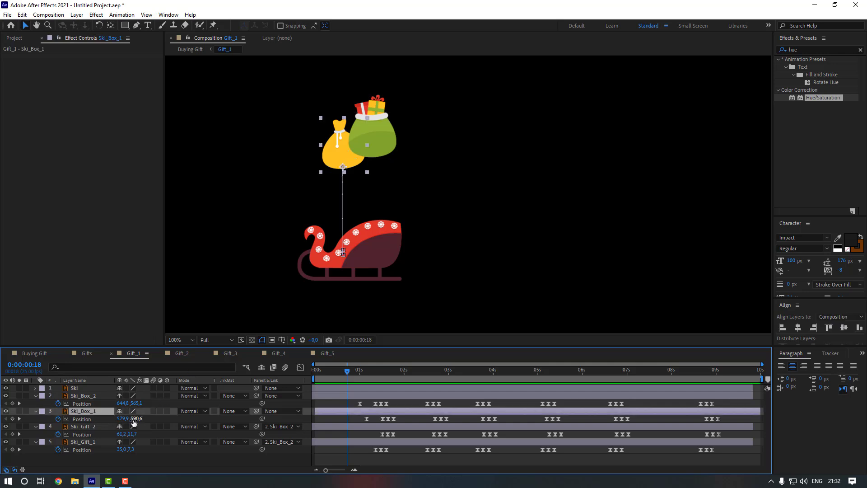
{"action": "left_click_drag", "start_coordinate": [135, 423], "coordinate": [123, 422]}
{"action": "left_click", "coordinate": [35, 353]}
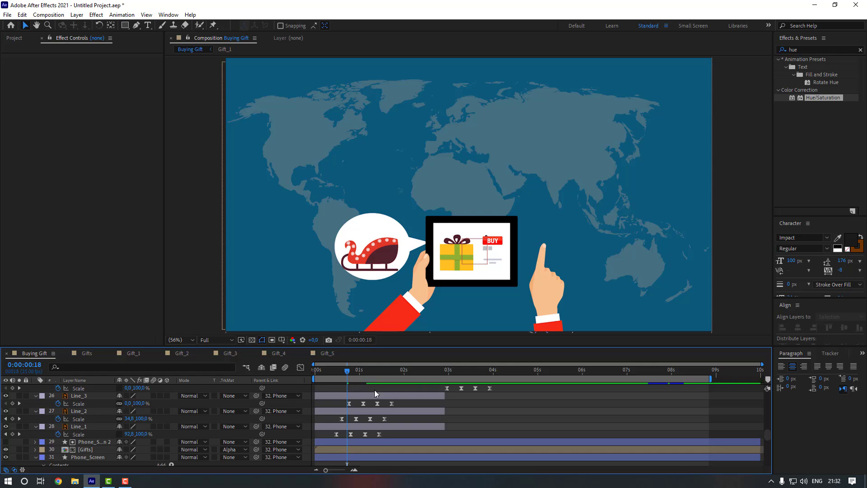
{"action": "key", "text": "space"}
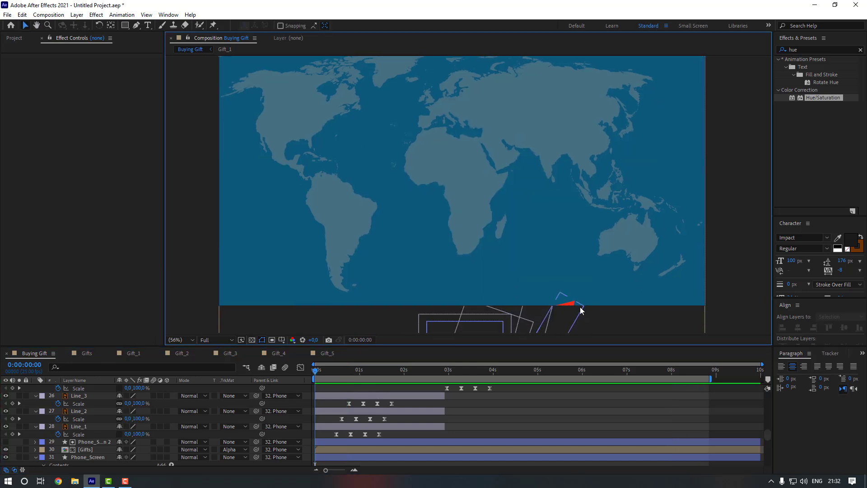
Key Arm_Right 2's Position at 1289, 1164.4 at 0:00:00:00 to hide the sleeve below the frame, and preview
{"action": "left_click_drag", "start_coordinate": [574, 313], "coordinate": [574, 309]}
{"action": "left_click_drag", "start_coordinate": [575, 309], "coordinate": [575, 295]}
{"action": "left_click", "coordinate": [97, 405]}
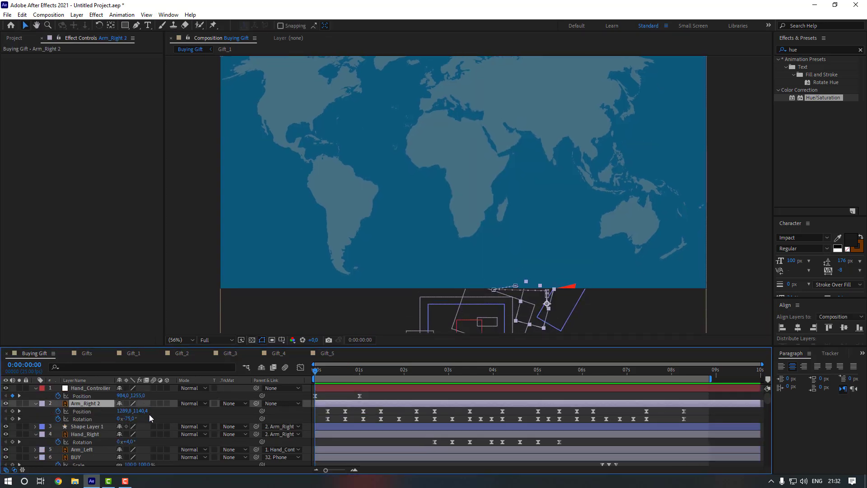
{"action": "left_click_drag", "start_coordinate": [145, 411], "coordinate": [151, 410]}
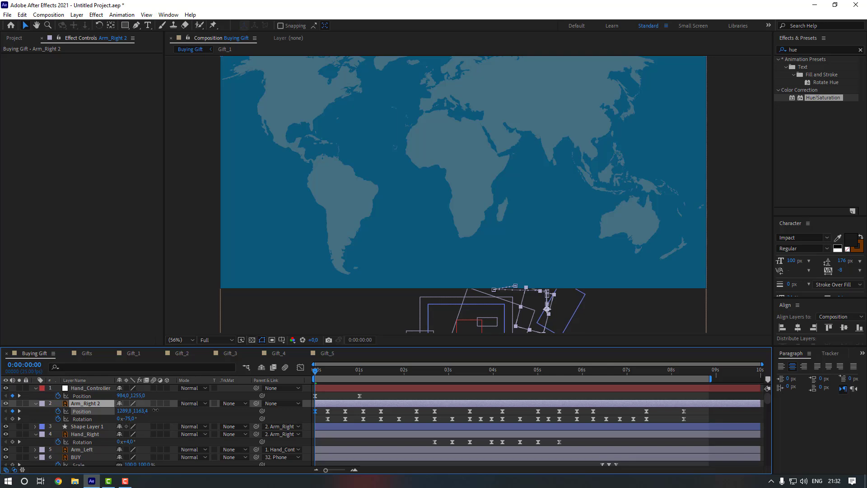
{"action": "left_click", "coordinate": [187, 285]}
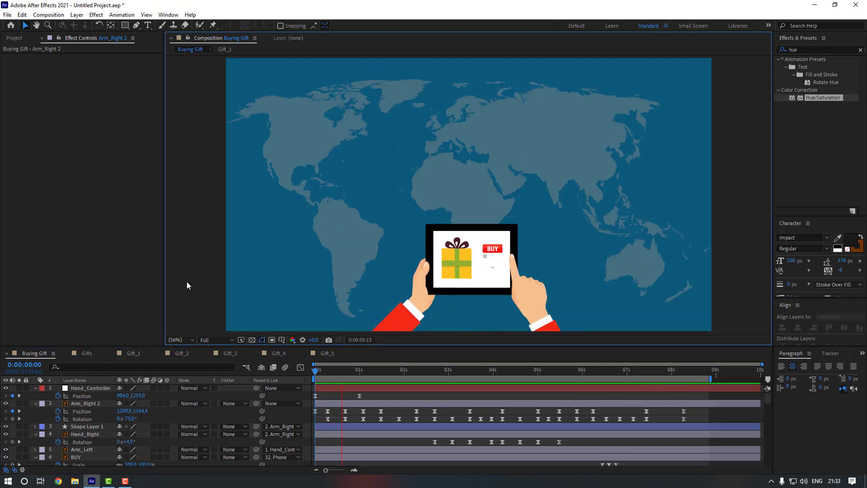